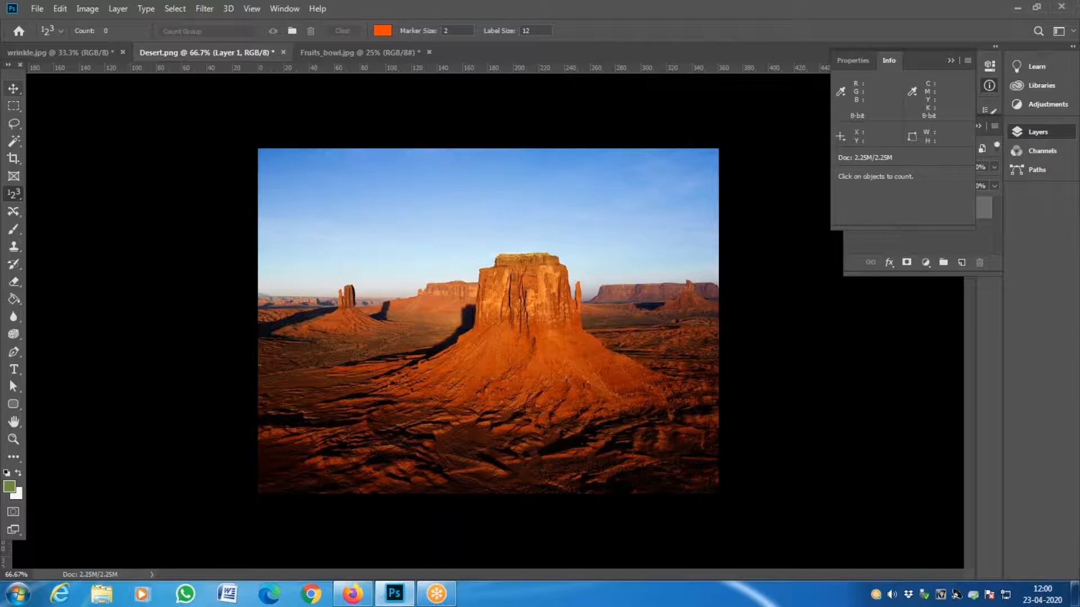
# - Activate the Eyedropper tool and sample the blue sky of the desert image as the foreground color
pyautogui.rightClick(14, 194)
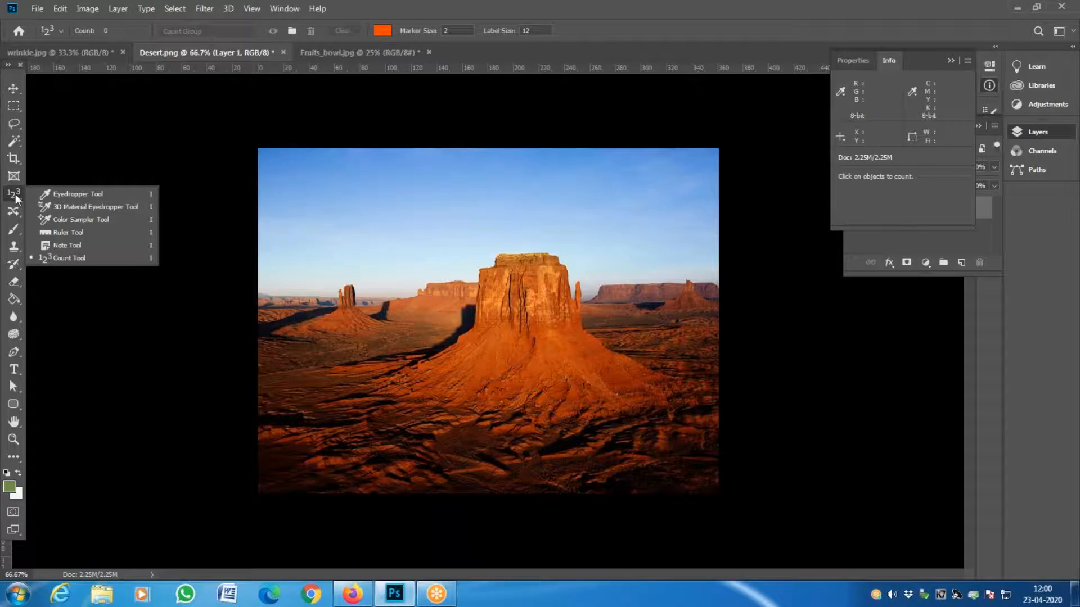
pyautogui.click(11, 197)
pyautogui.rightClick(9, 192)
pyautogui.click(71, 194)
pyautogui.rightClick(13, 194)
pyautogui.click(67, 197)
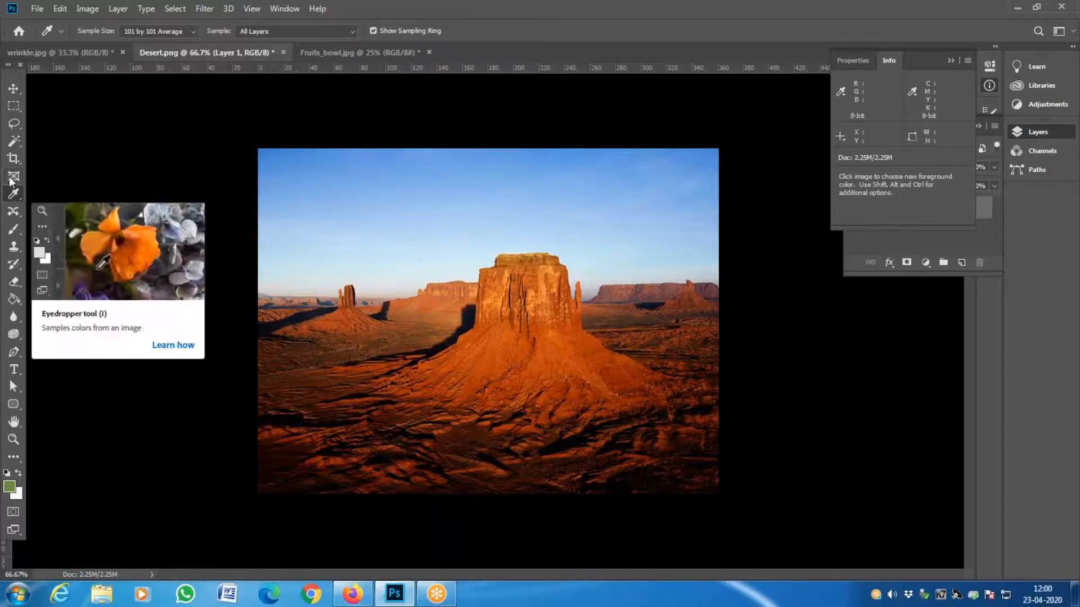
pyautogui.click(463, 214)
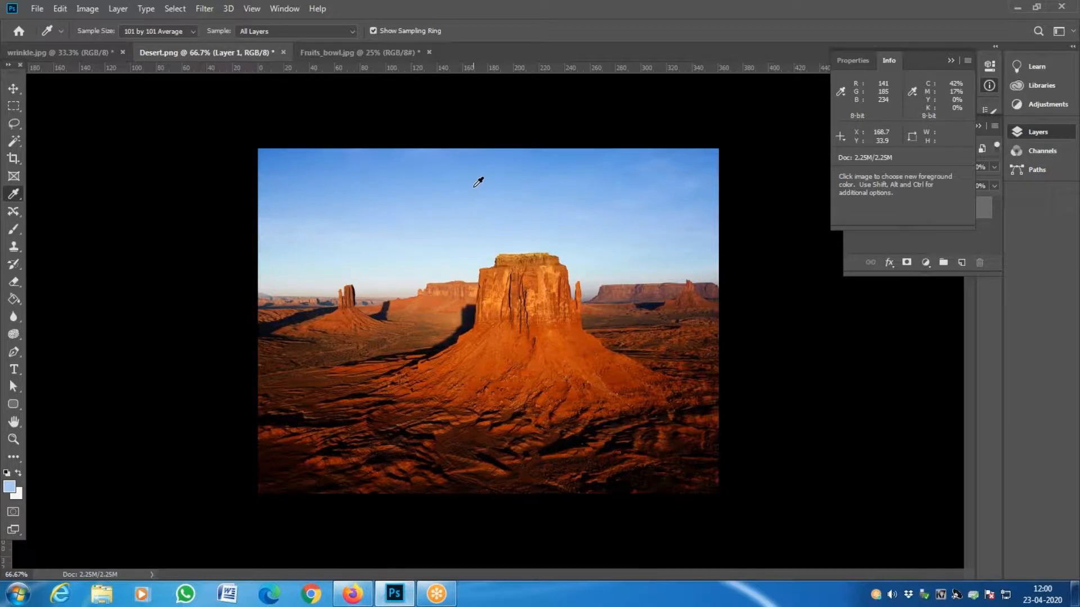
# - Set the Eyedropper's sample size to 3 by 3 Average and sample the upper middle of the sky
pyautogui.click(157, 31)
pyautogui.click(148, 51)
pyautogui.click(453, 180)
# - Change the sample size to Point Sample and pick up the deeper blue near the sky's upper-left corner
pyautogui.click(183, 30)
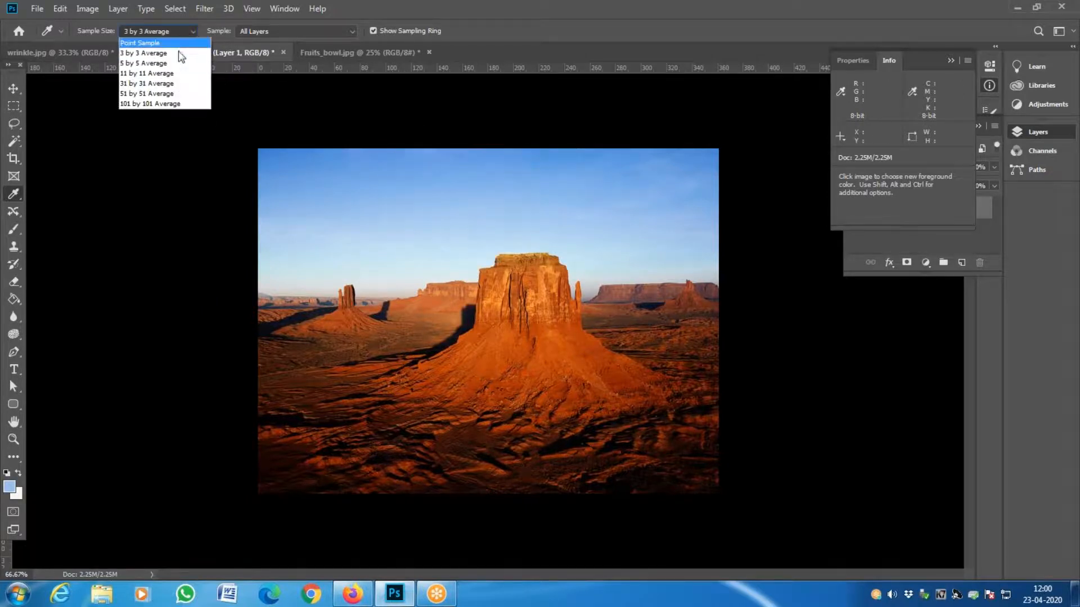
pyautogui.click(180, 43)
pyautogui.click(308, 153)
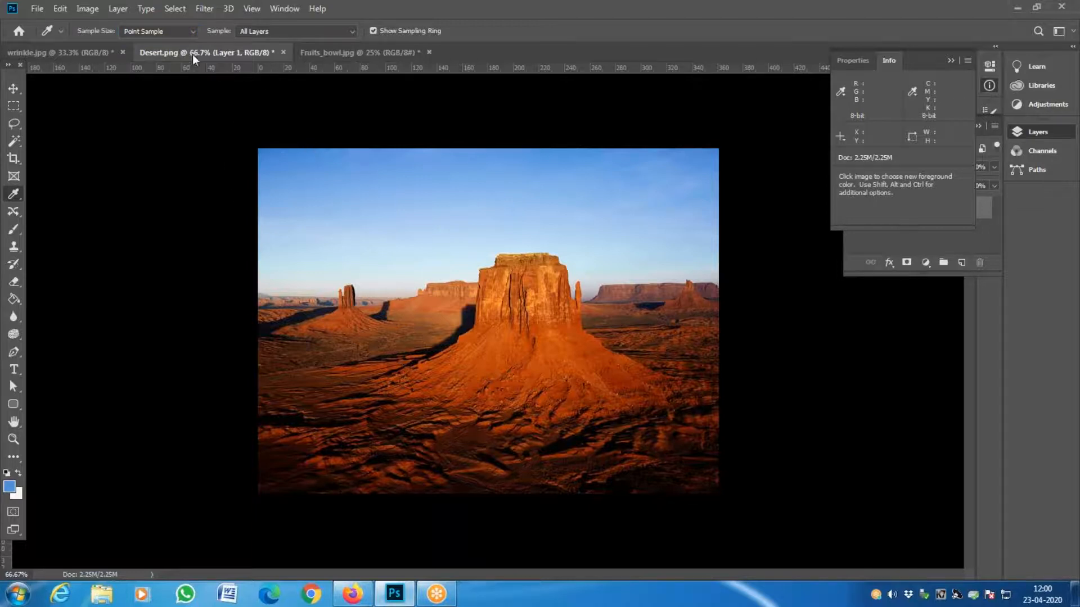
# - Return the sample size to 3 by 3 Average and sample the sky near the image's upper edge
pyautogui.click(167, 31)
pyautogui.click(160, 55)
pyautogui.click(410, 168)
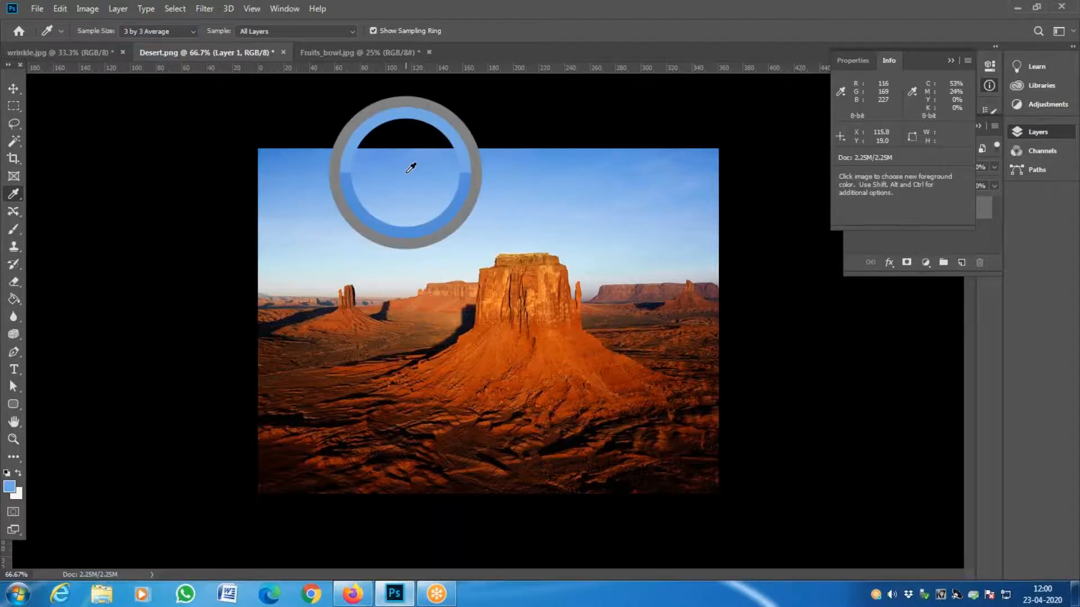
# - Switch to the Color Sampler tool and review the other tools in its group
pyautogui.rightClick(16, 189)
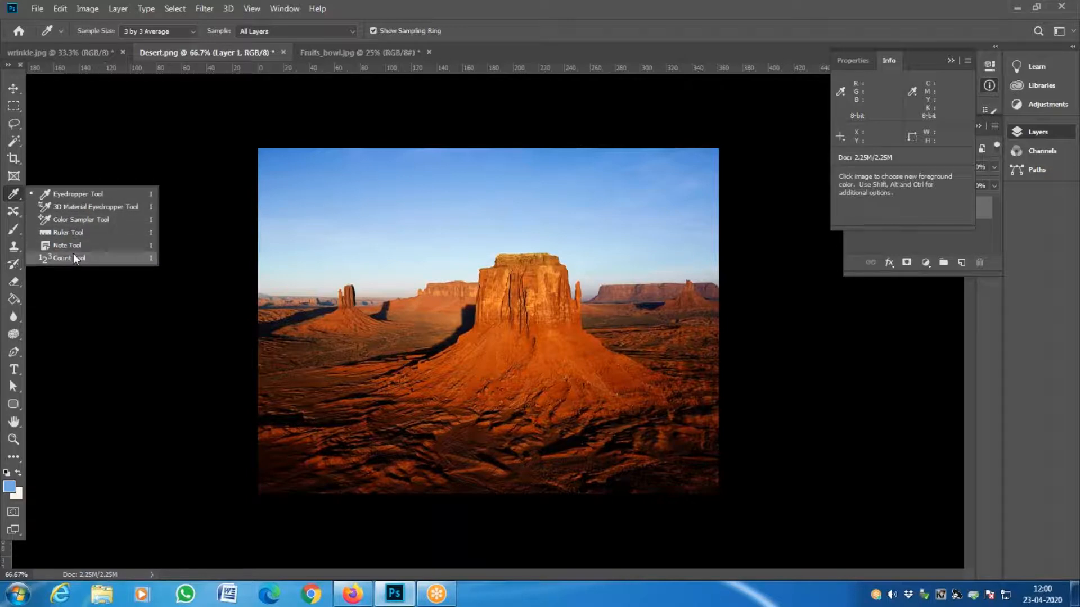
pyautogui.click(73, 219)
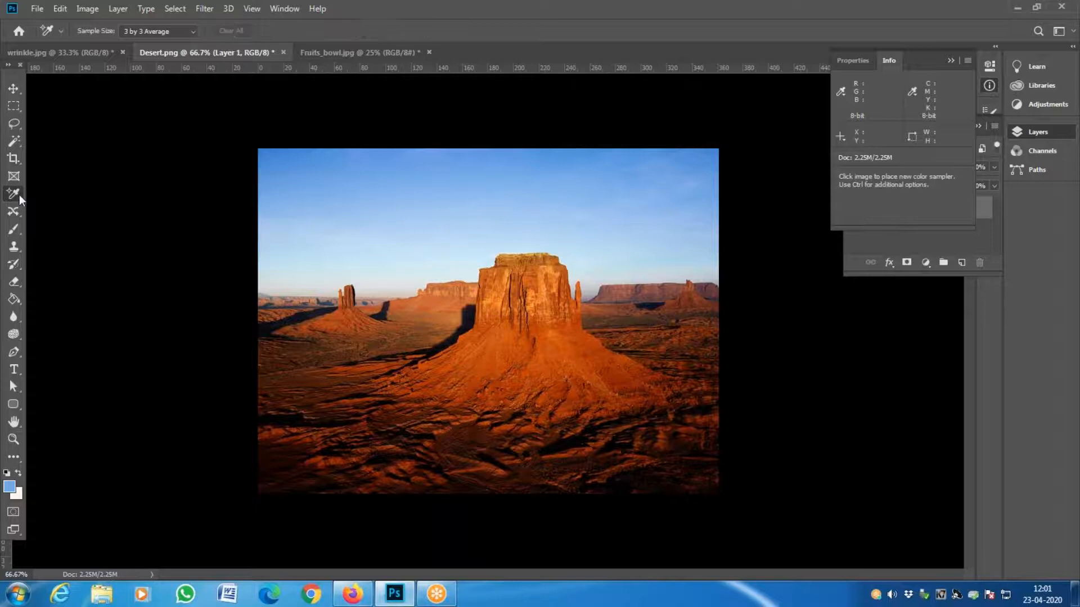
pyautogui.click(19, 230)
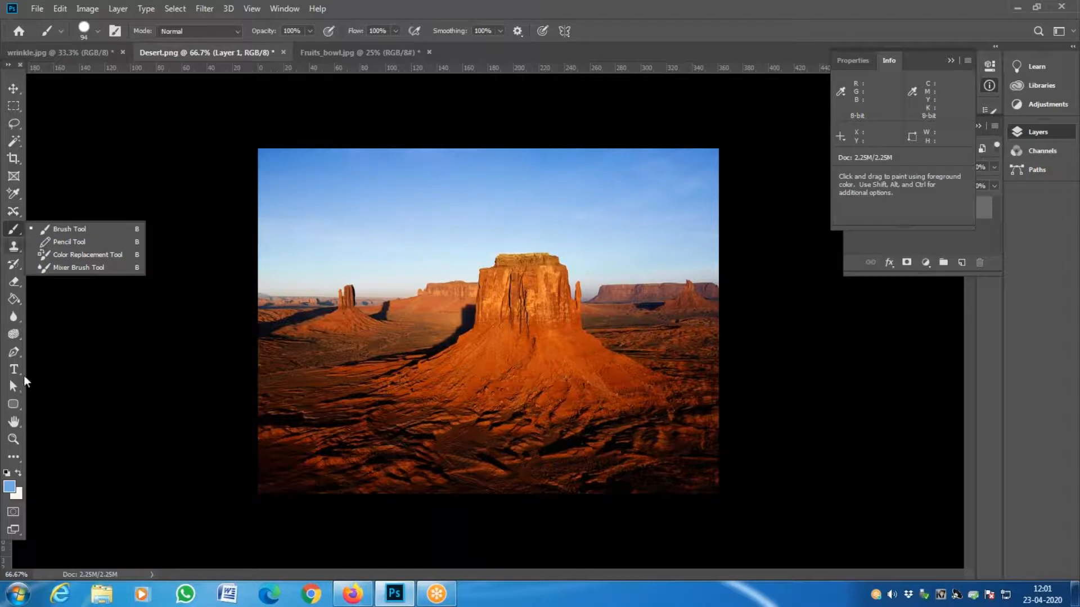
pyautogui.click(15, 195)
pyautogui.rightClick(16, 194)
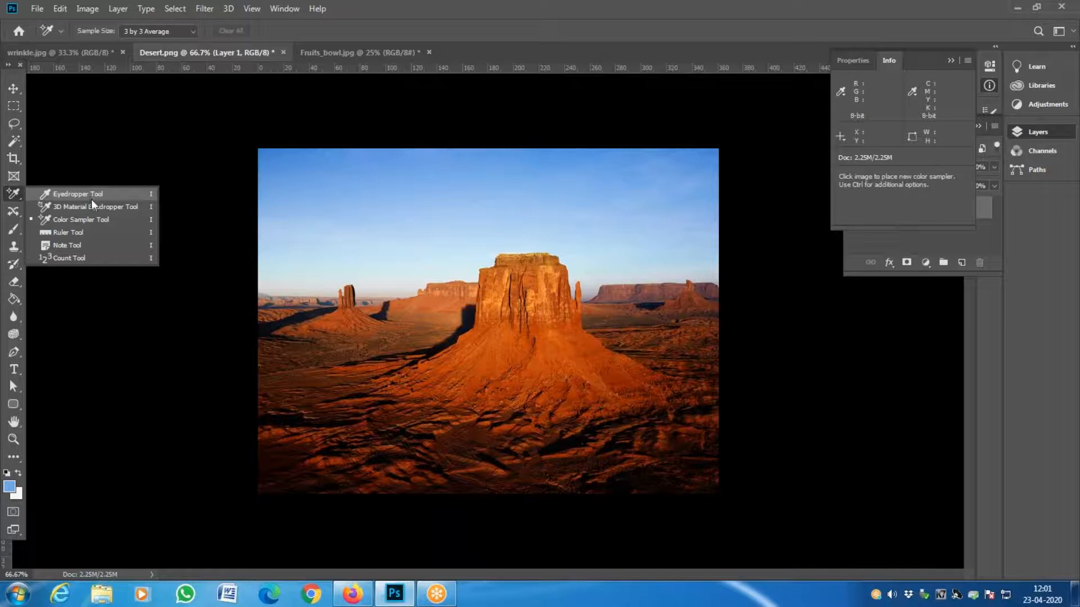
pyautogui.click(20, 201)
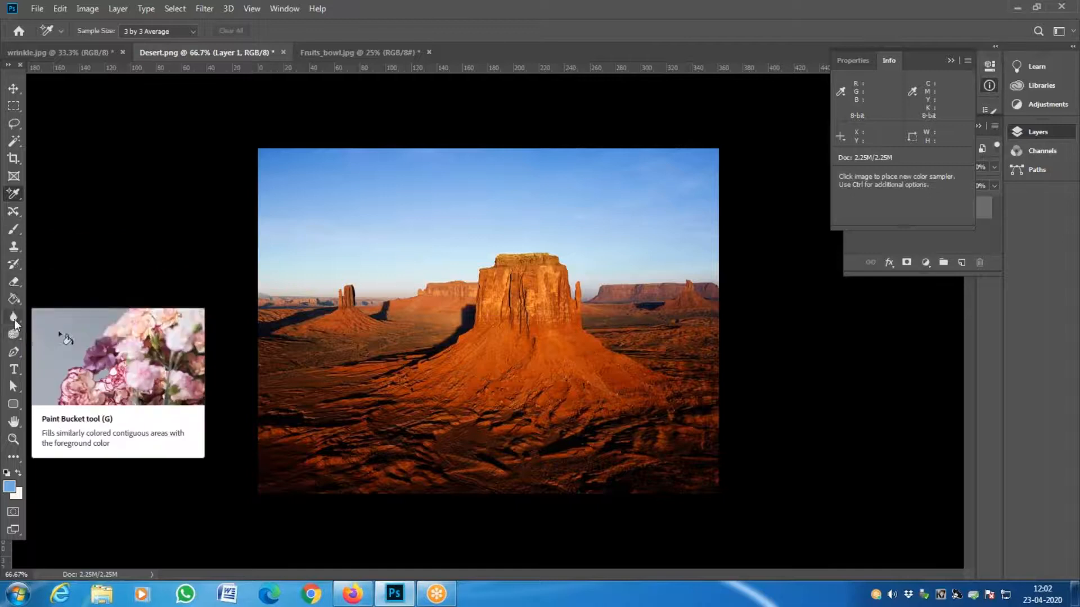
# - Activate the Paint Bucket tool, view its tool group, and switch to the Brush tool
pyautogui.click(13, 299)
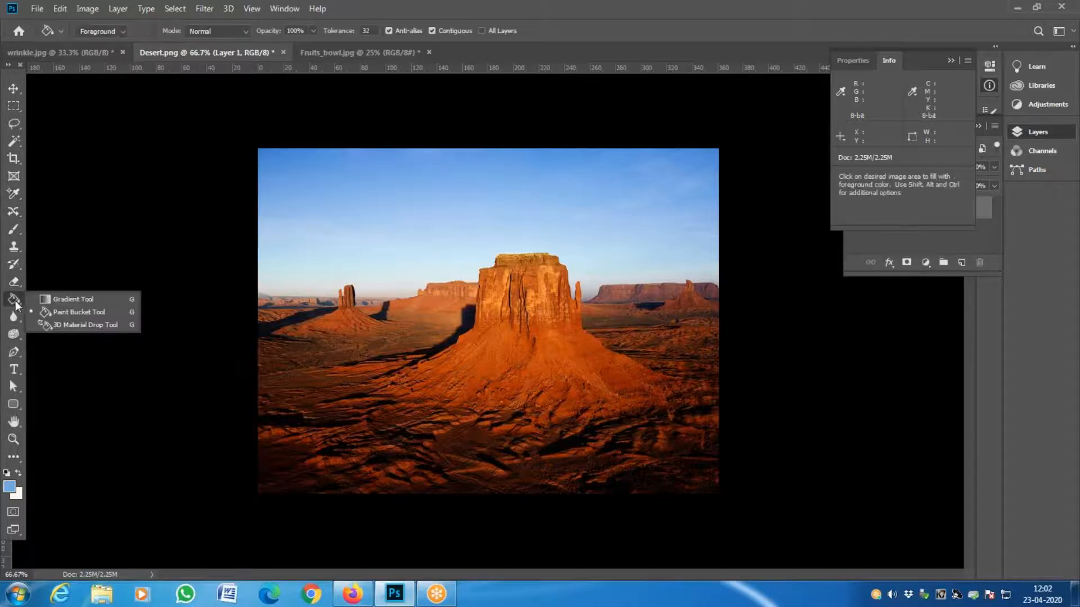
pyautogui.click(68, 311)
pyautogui.rightClick(13, 301)
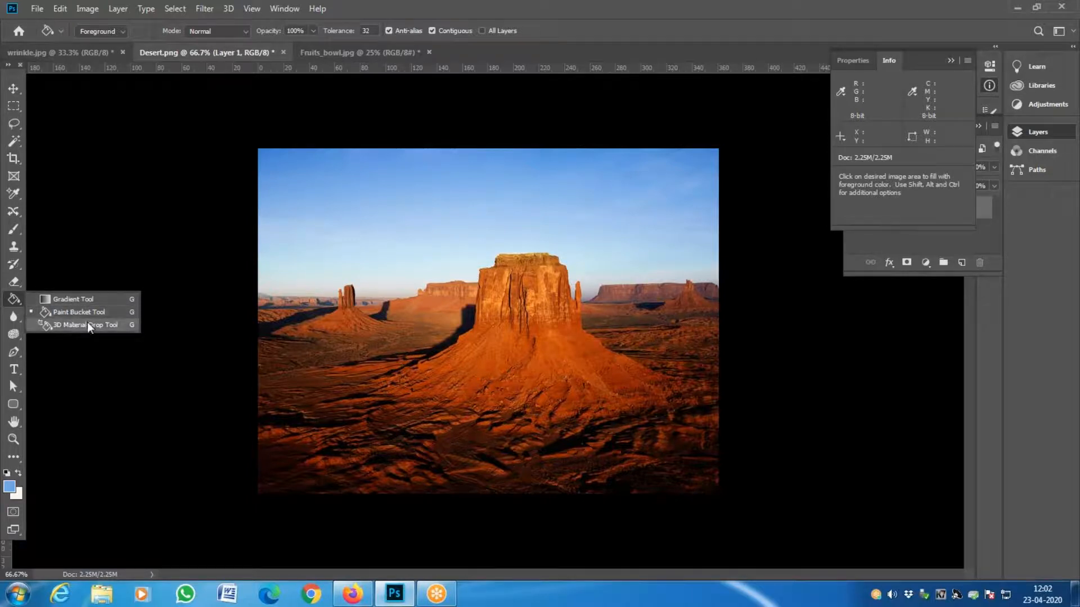
pyautogui.click(86, 325)
pyautogui.click(11, 230)
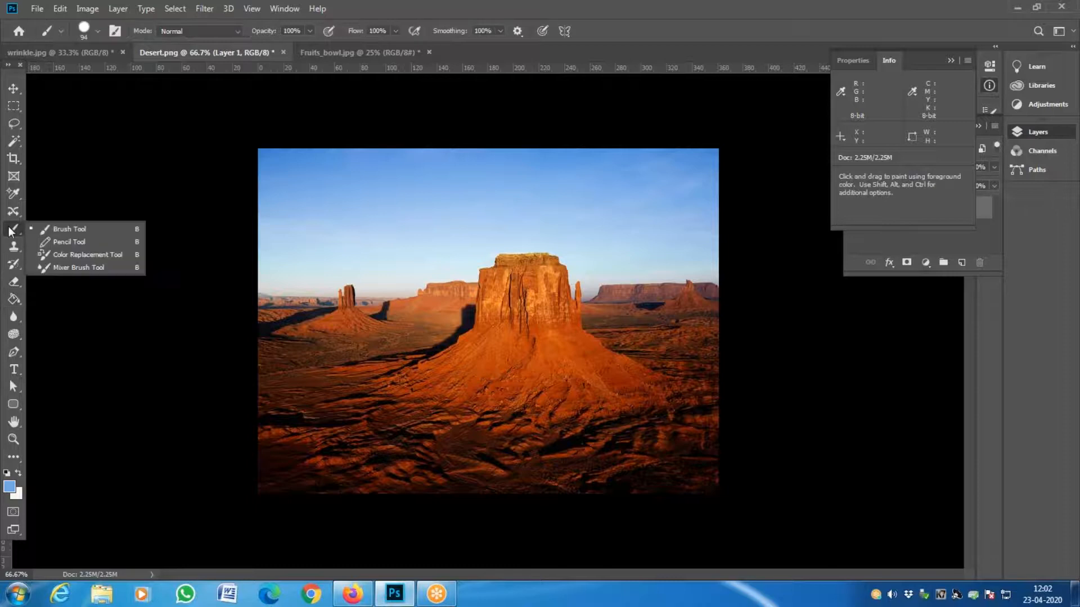
# - Switch back to the Eyedropper tool and look over the tools grouped with it
pyautogui.click(18, 191)
pyautogui.rightClick(18, 191)
pyautogui.click(90, 189)
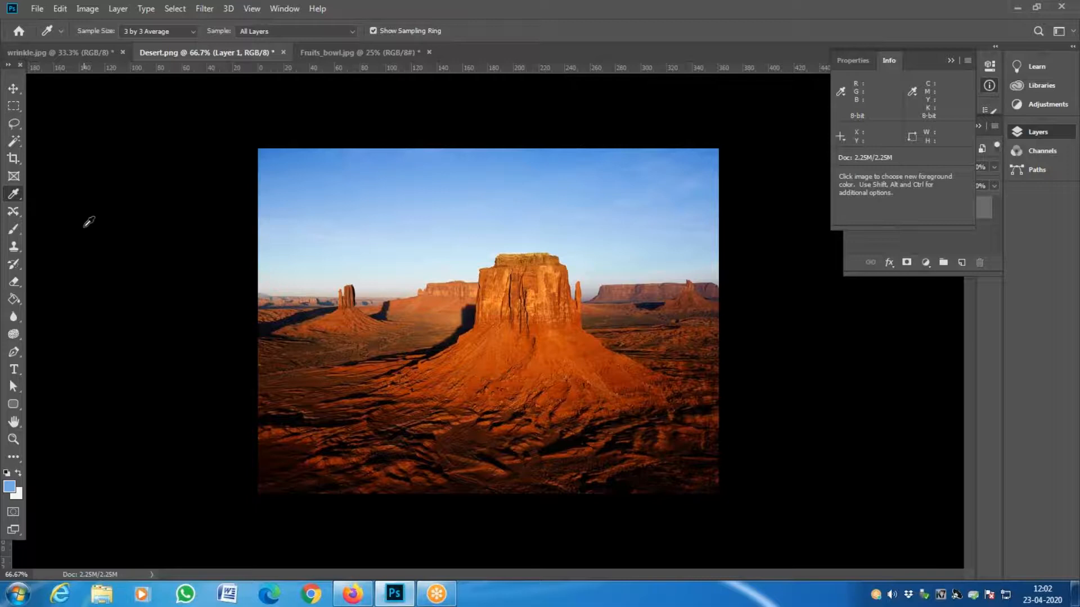
pyautogui.rightClick(9, 199)
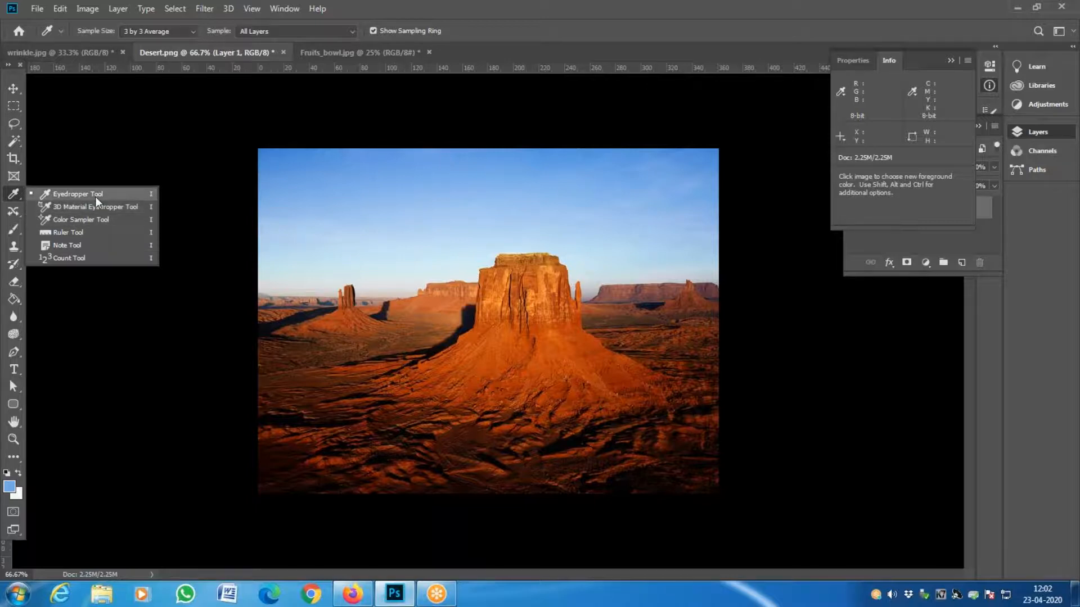
pyautogui.click(14, 196)
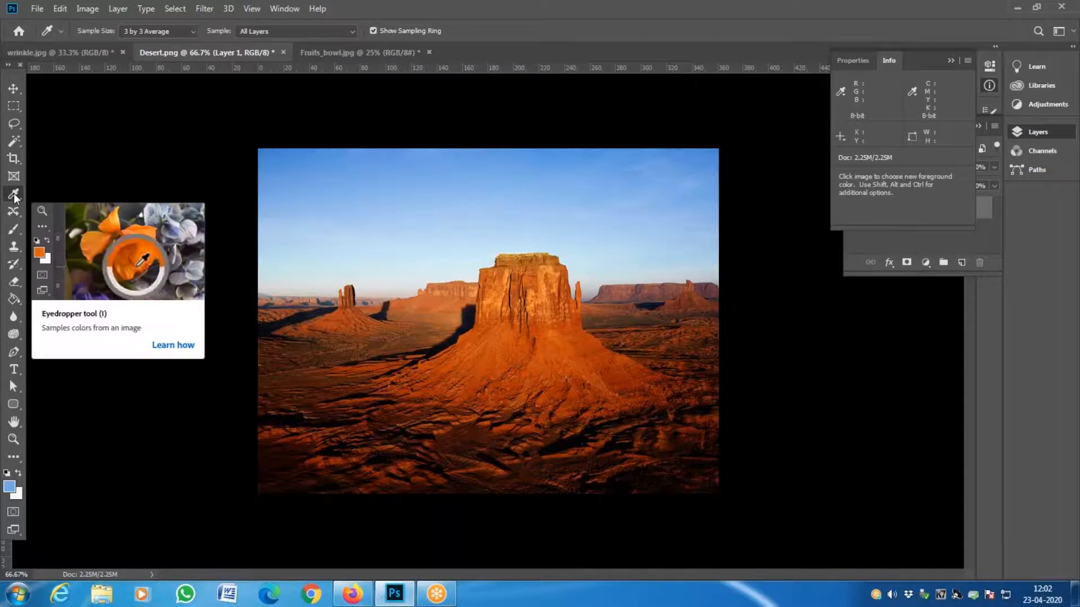
# - Activate the Ruler tool and the Paint Bucket tool in turn, viewing the tools grouped with each
pyautogui.rightClick(17, 194)
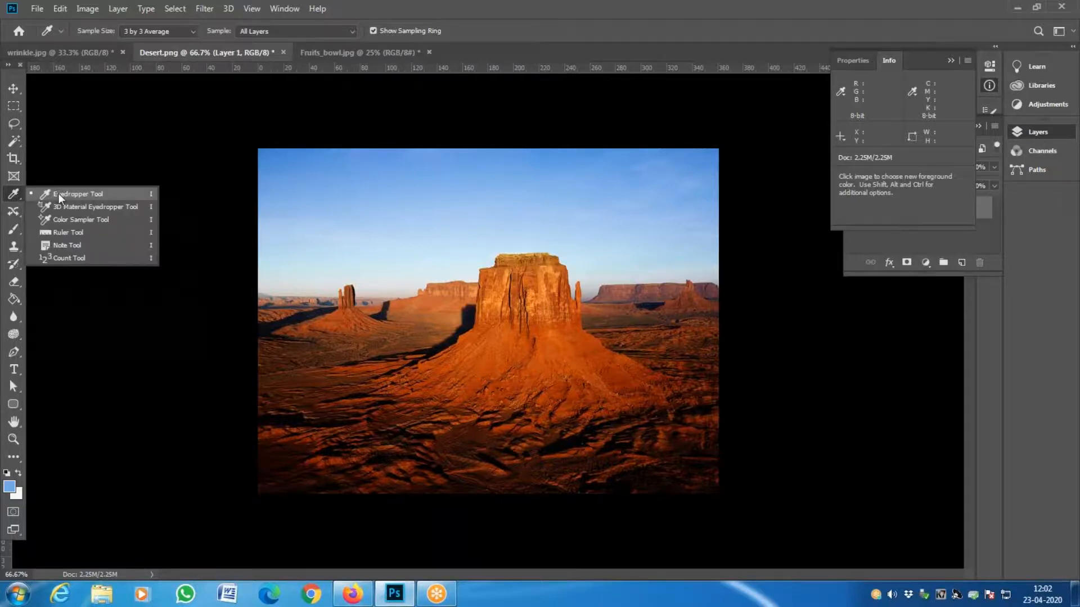
pyautogui.click(73, 234)
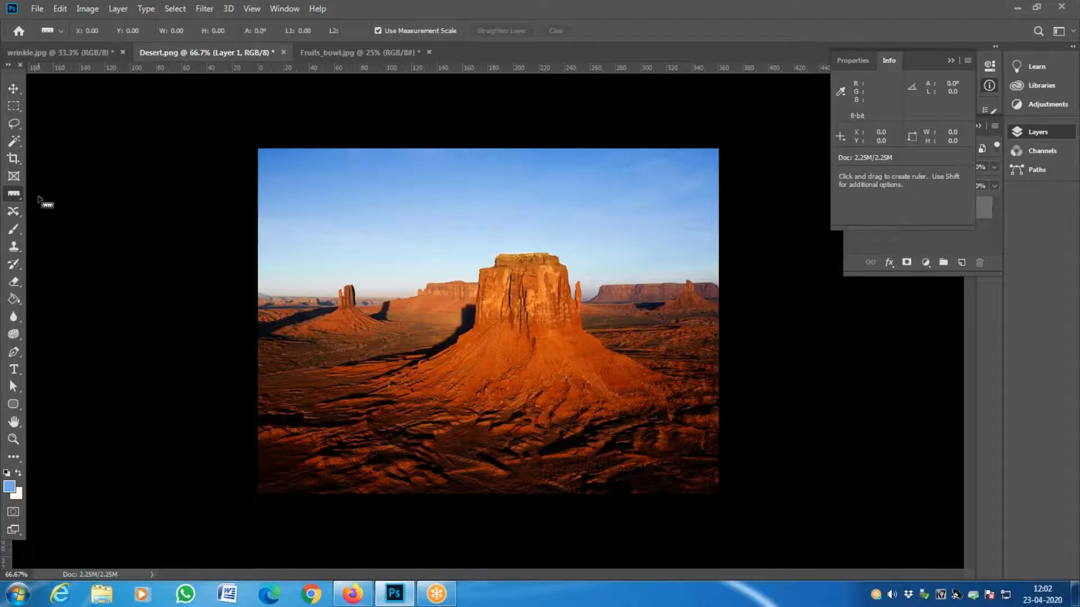
pyautogui.click(15, 202)
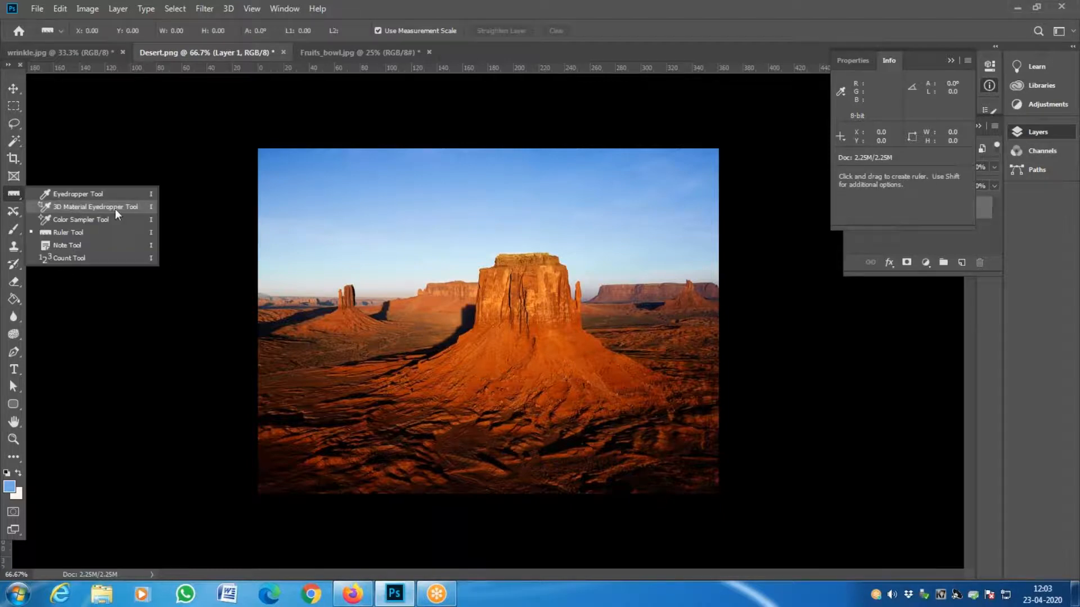
pyautogui.click(5, 198)
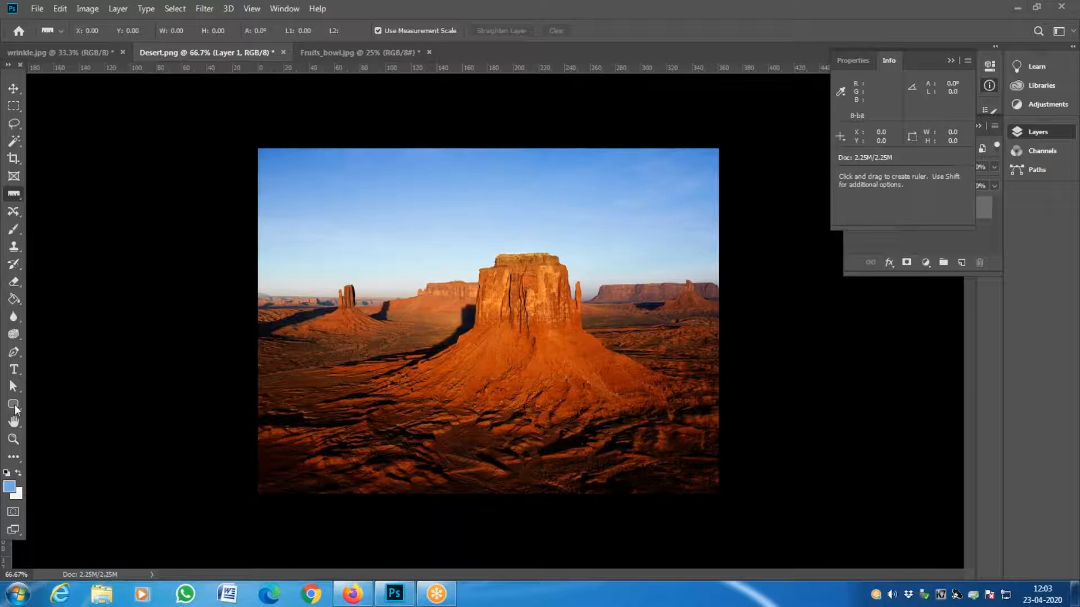
pyautogui.click(14, 301)
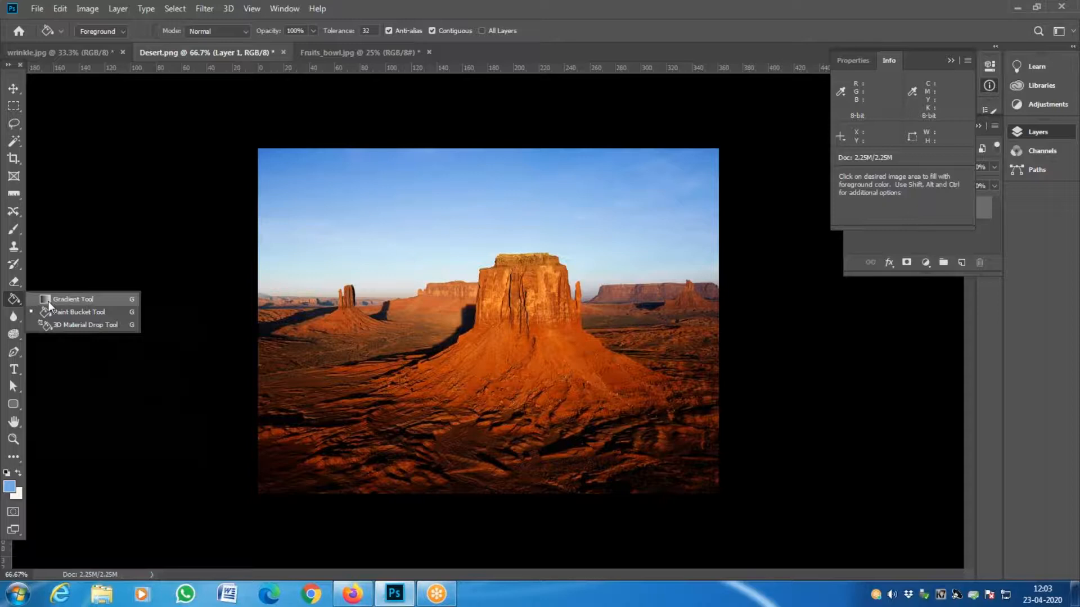
pyautogui.click(15, 302)
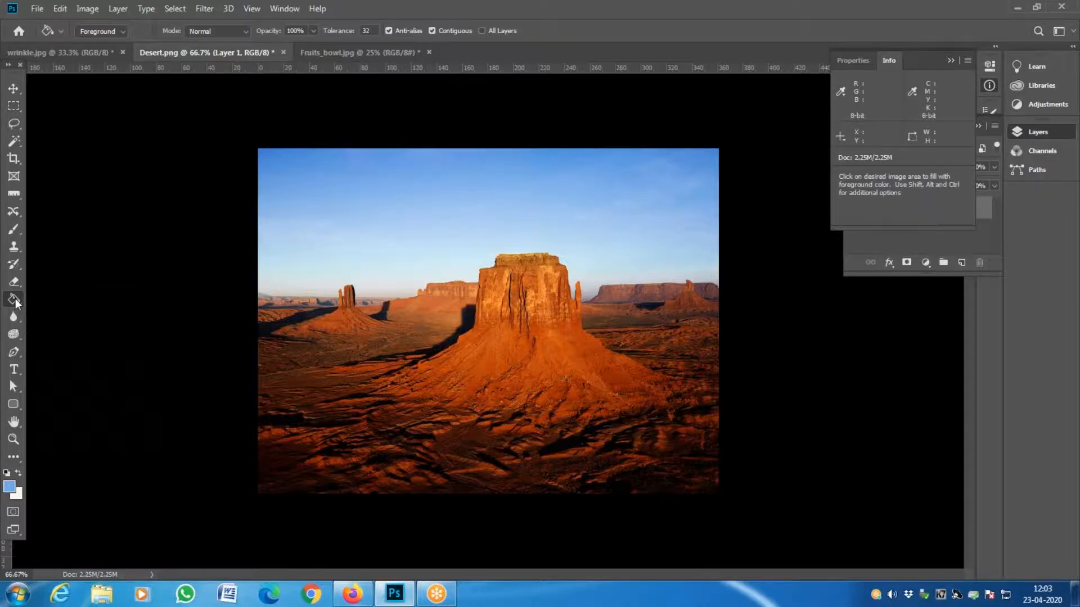
# - Activate the Eyedropper tool again and sample the blue at the sky's upper-left corner
pyautogui.click(16, 202)
pyautogui.rightClick(15, 198)
pyautogui.click(57, 194)
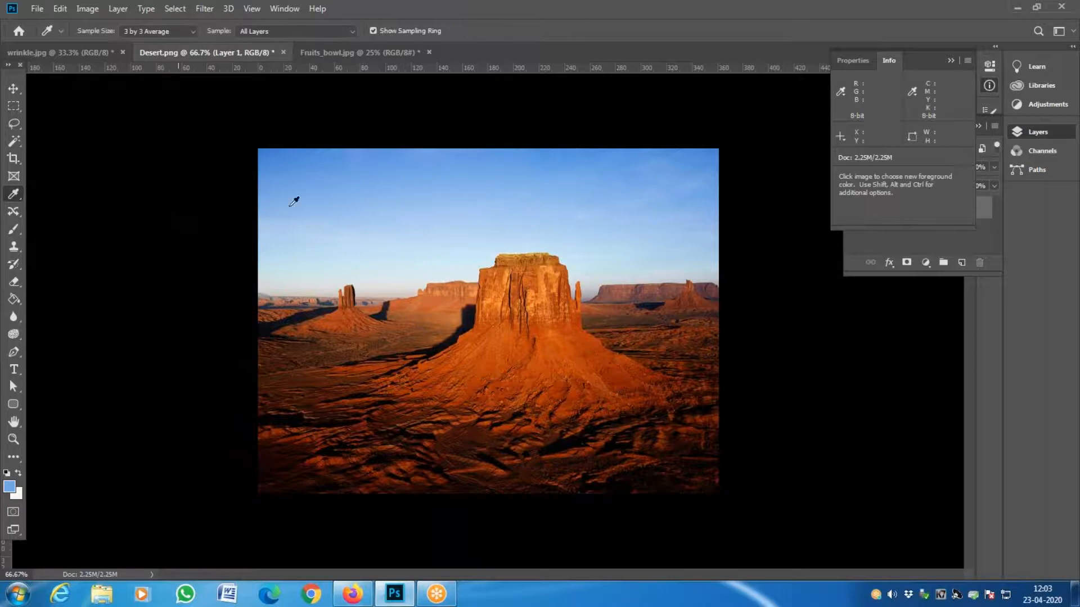
pyautogui.click(280, 155)
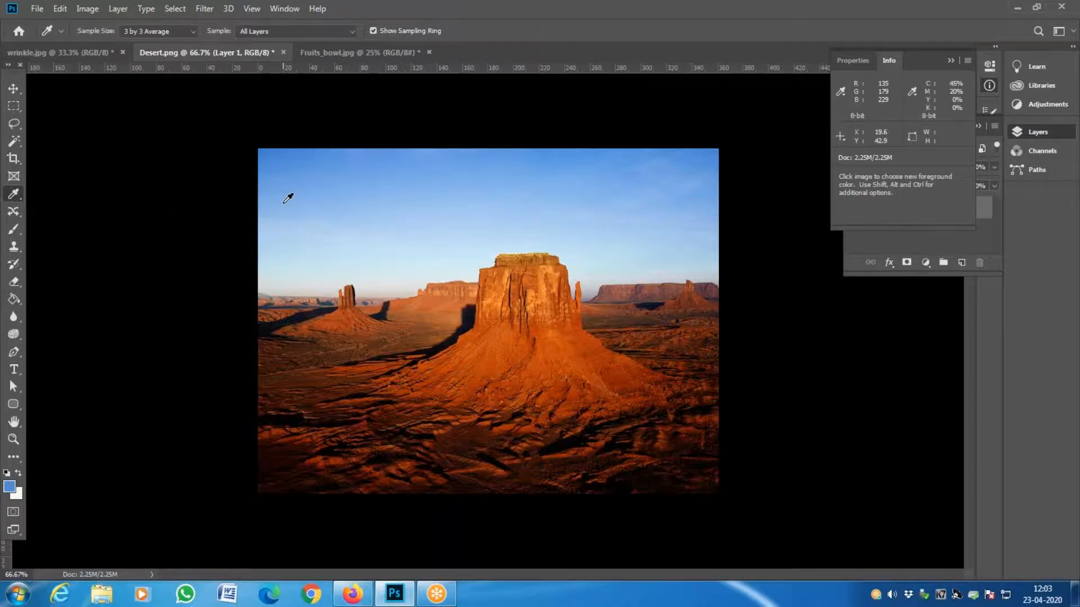
# - Set the sample size to 101 by 101 Average and sample the upper sky and the pale area around the horizon
pyautogui.click(179, 32)
pyautogui.click(168, 40)
pyautogui.click(174, 28)
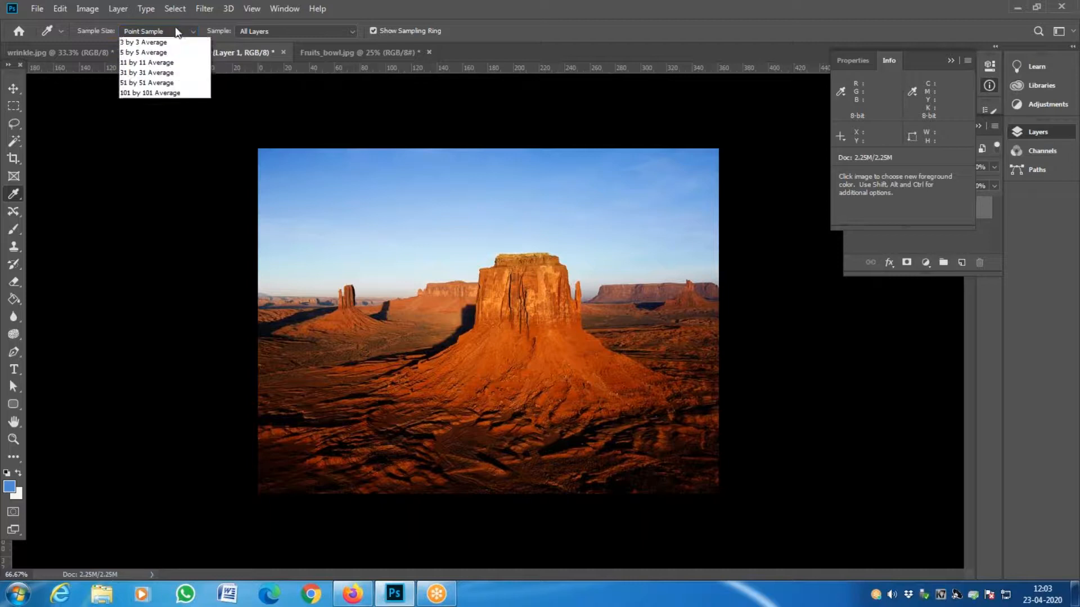
pyautogui.click(151, 103)
pyautogui.click(357, 169)
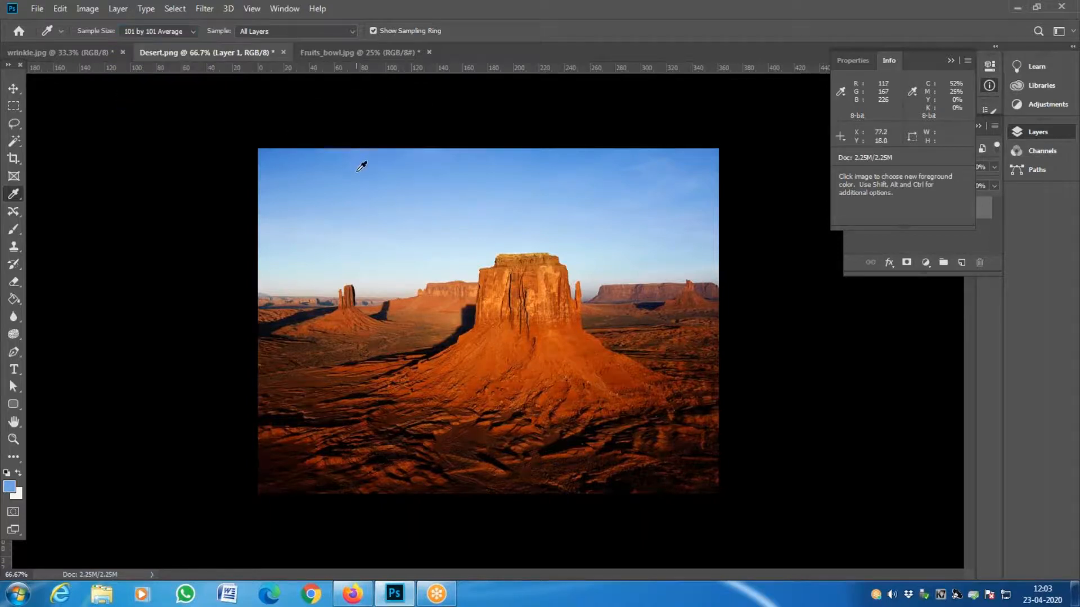
pyautogui.click(432, 292)
pyautogui.click(416, 274)
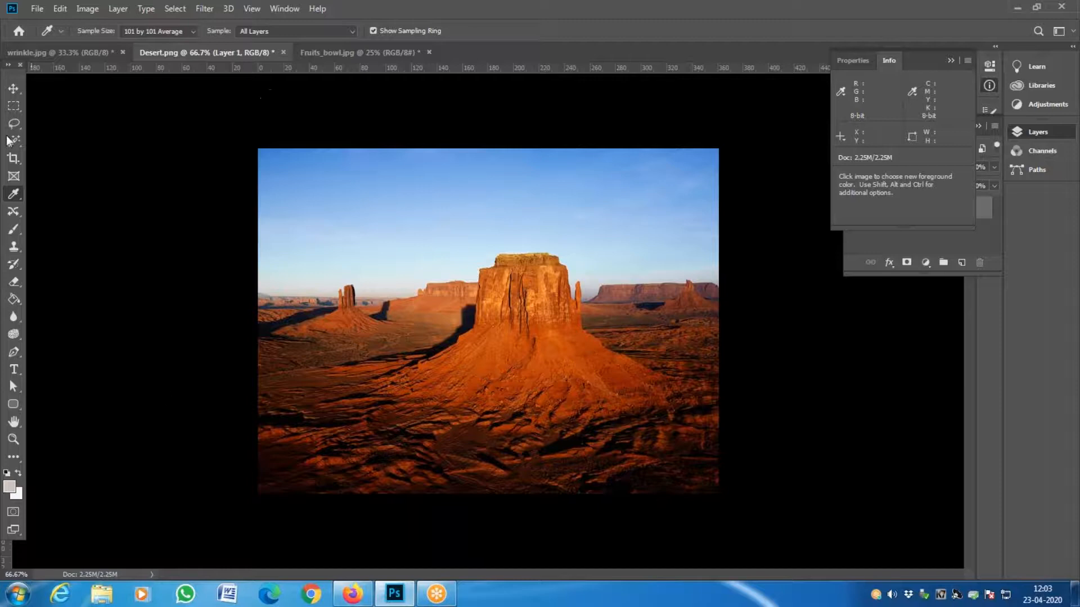
# - Open the Color Picker for the foreground color and move the dialog over the desert image
pyautogui.click(9, 487)
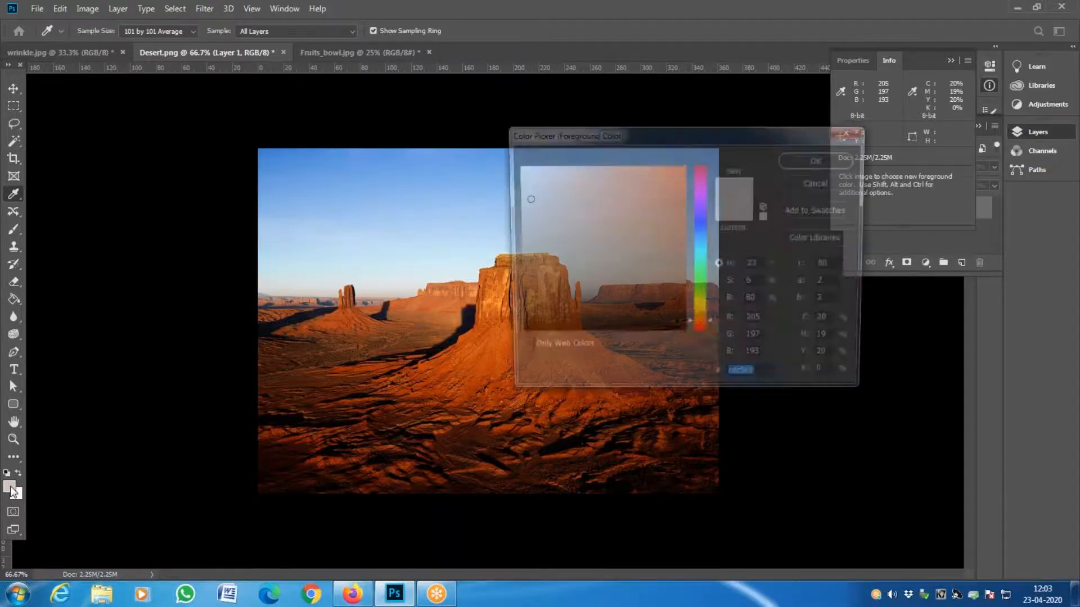
pyautogui.moveTo(709, 139); pyautogui.dragTo(509, 147)
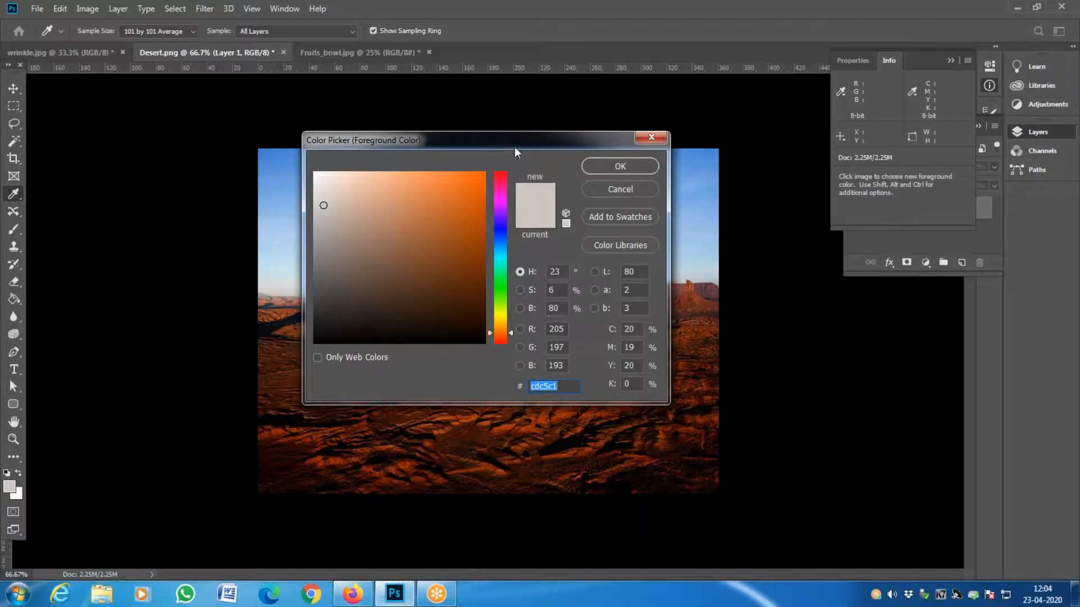
pyautogui.moveTo(509, 143); pyautogui.dragTo(459, 144)
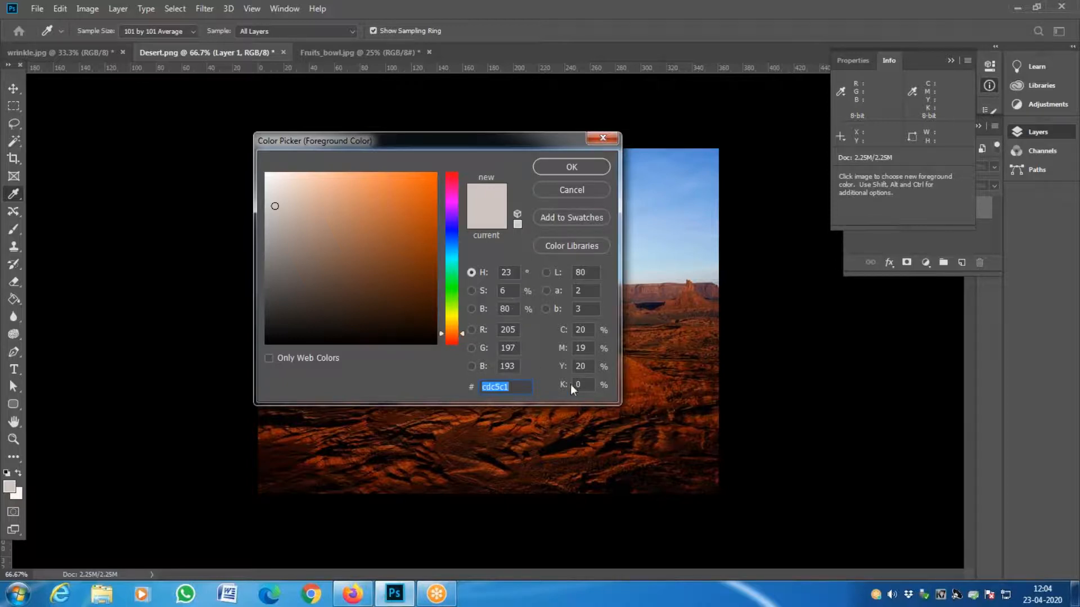
# - Go through the RGB and HSB value fields of the foreground color and switch the color field to saturation (S) mode
pyautogui.click(513, 366)
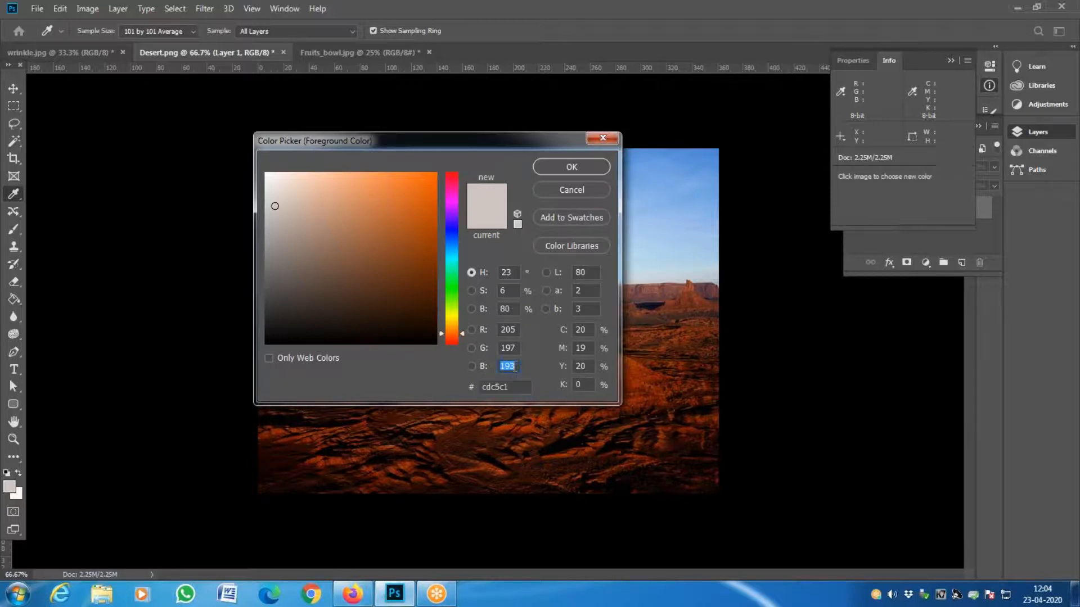
pyautogui.click(503, 331)
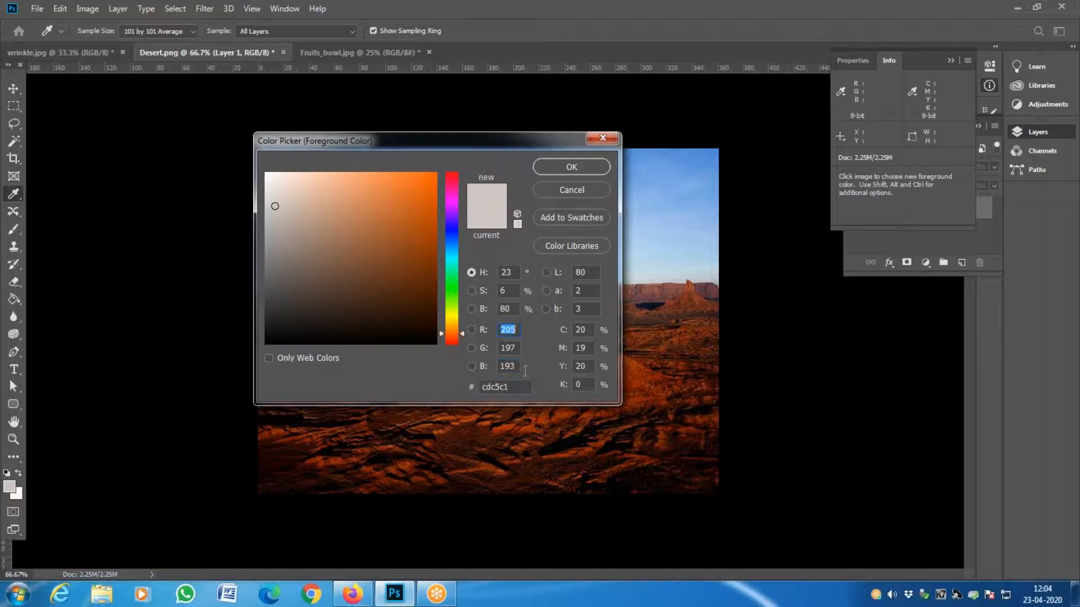
pyautogui.click(506, 367)
pyautogui.click(504, 309)
pyautogui.click(506, 273)
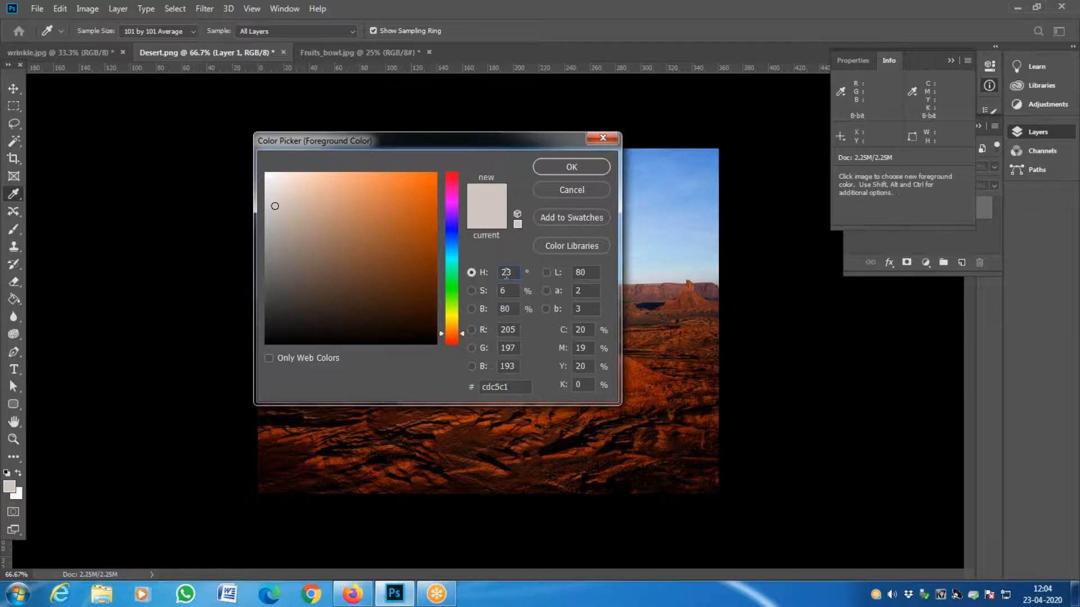
pyautogui.click(471, 292)
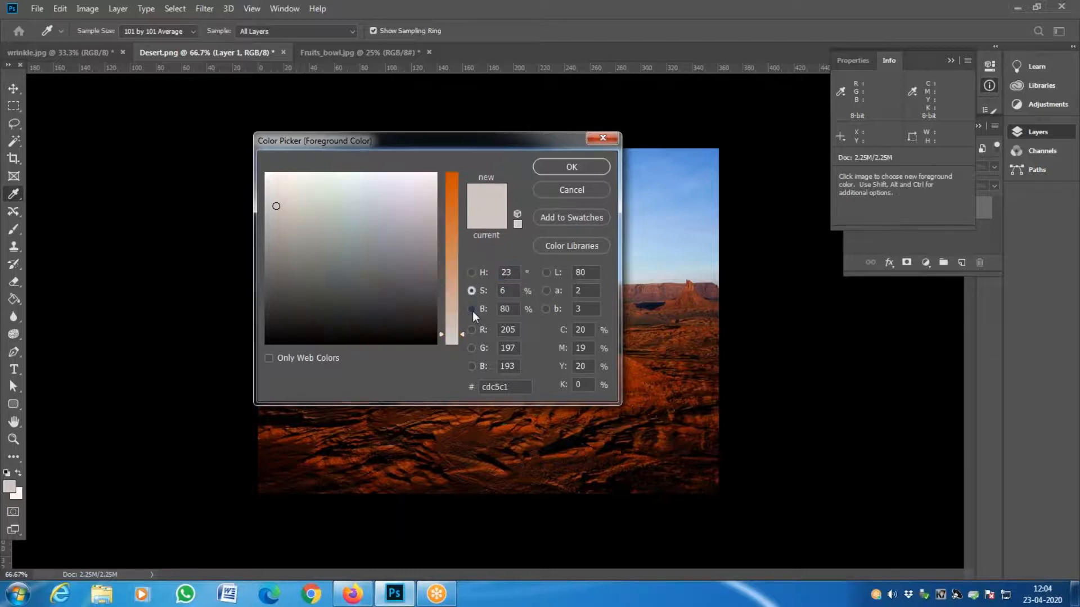
# - Compare the color field in hue (H), saturation (S) and brightness (B) modes, finishing in hue mode
pyautogui.click(472, 310)
pyautogui.click(472, 273)
pyautogui.click(471, 291)
pyautogui.click(472, 309)
pyautogui.click(471, 272)
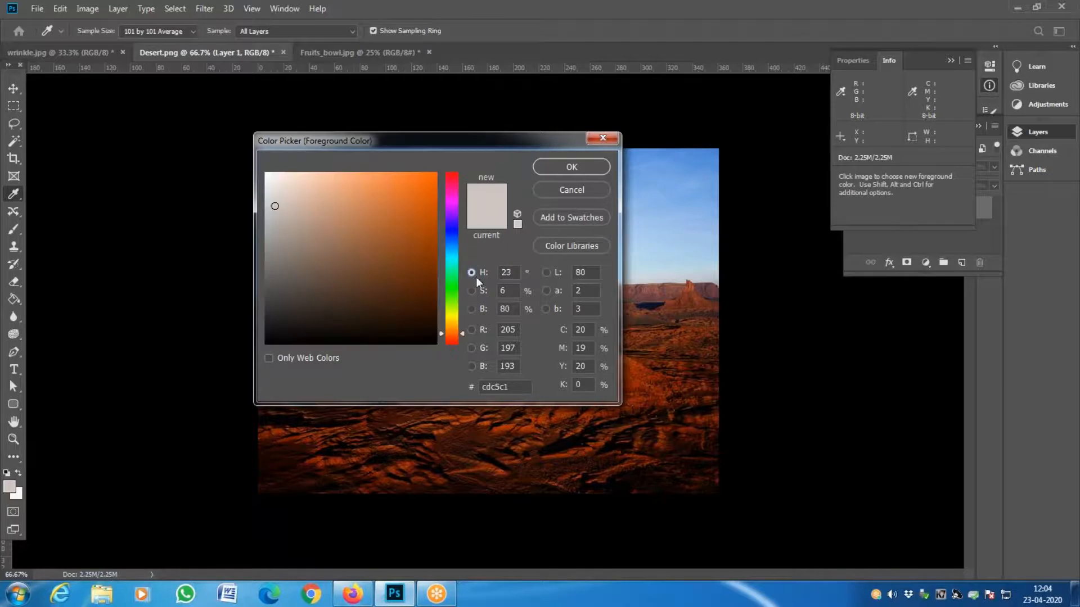
pyautogui.click(471, 290)
pyautogui.click(471, 309)
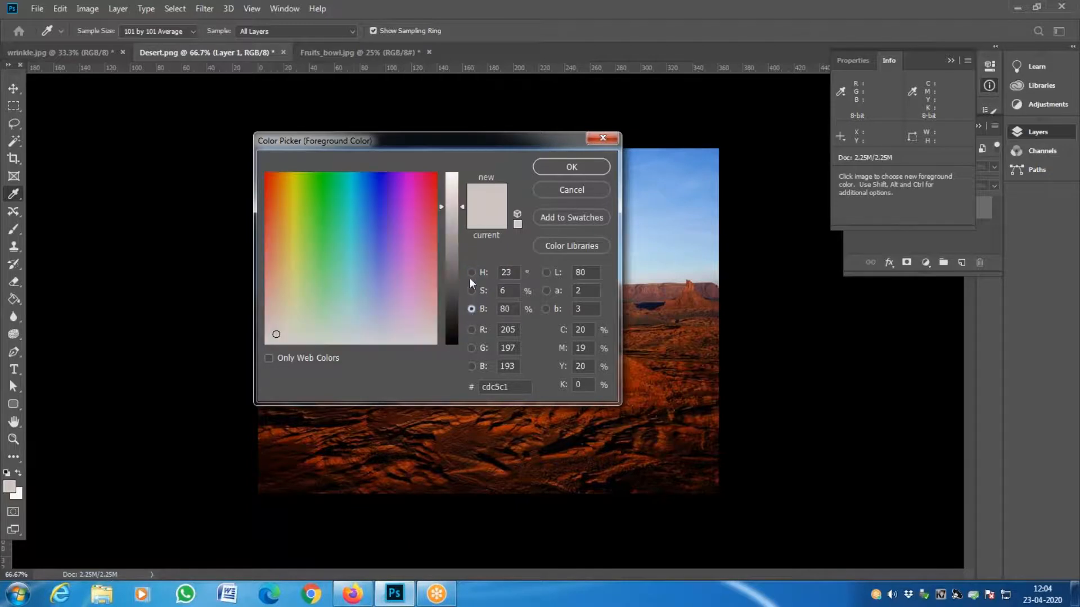
pyautogui.click(472, 272)
pyautogui.click(471, 290)
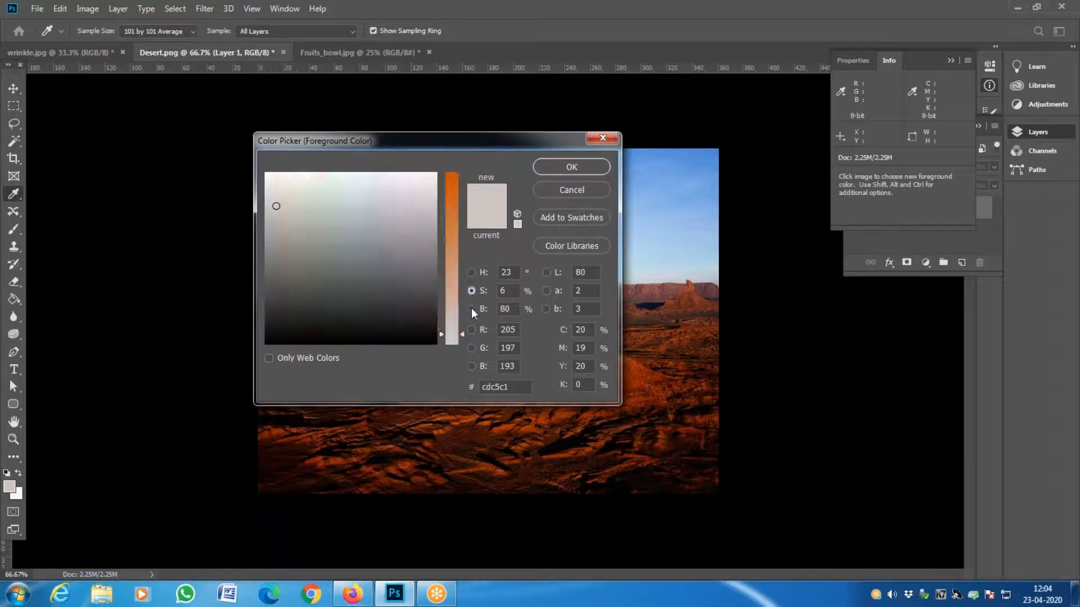
pyautogui.click(472, 309)
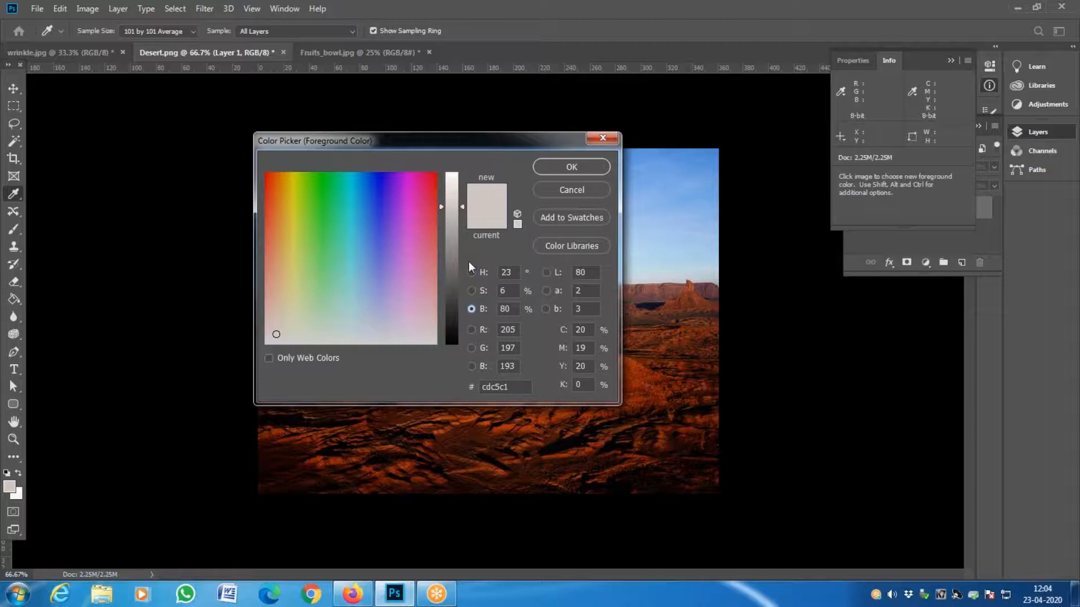
pyautogui.click(485, 272)
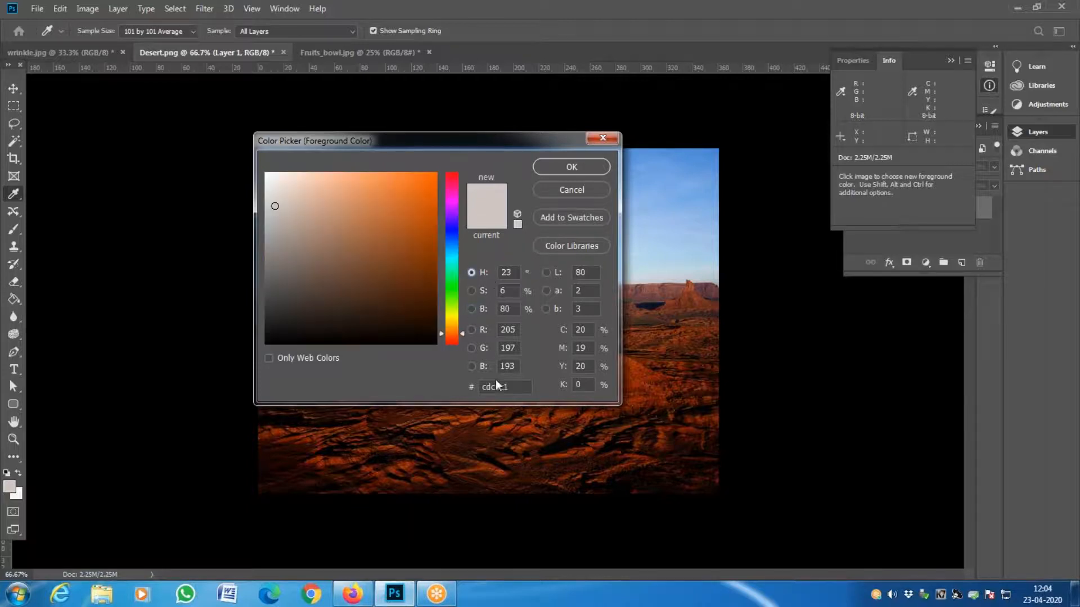
# - Compare the color field in red, green and blue channel modes, finishing in red (R) mode
pyautogui.click(472, 330)
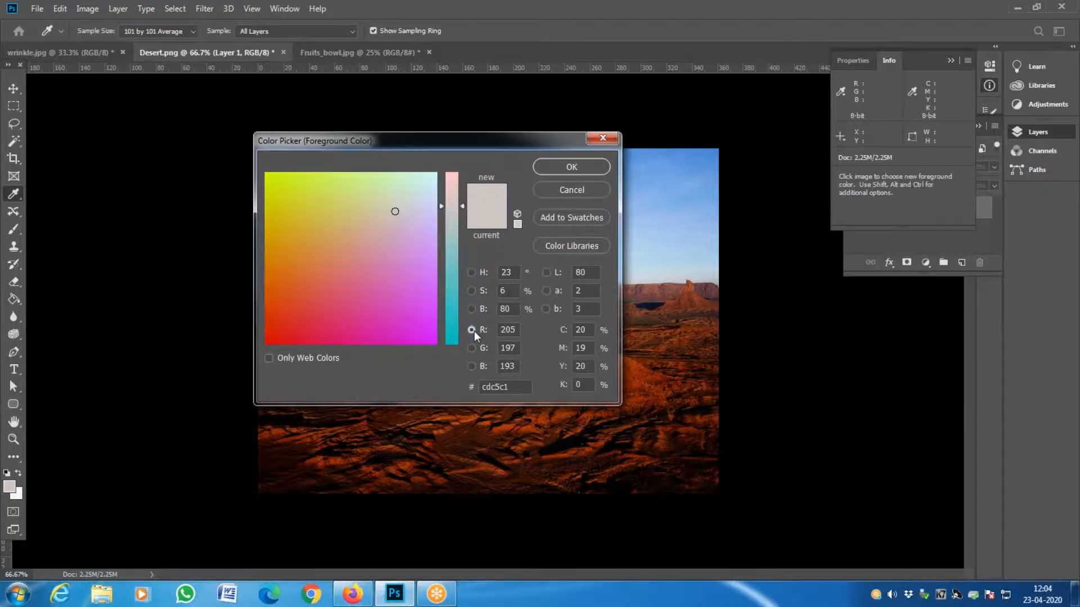
pyautogui.click(468, 349)
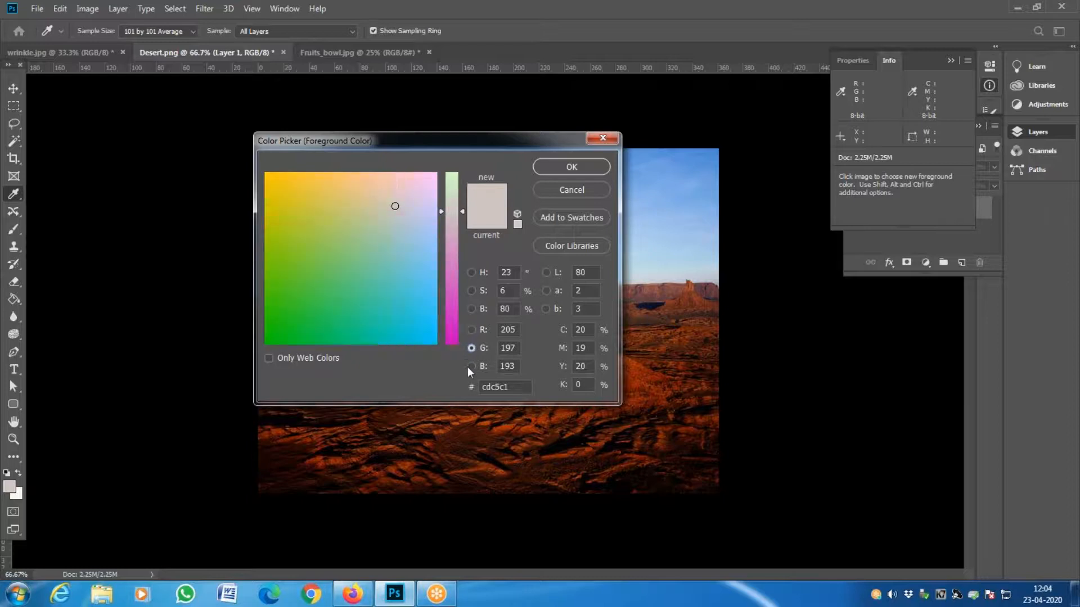
pyautogui.click(471, 366)
pyautogui.click(471, 330)
pyautogui.click(471, 348)
pyautogui.click(472, 366)
pyautogui.click(471, 330)
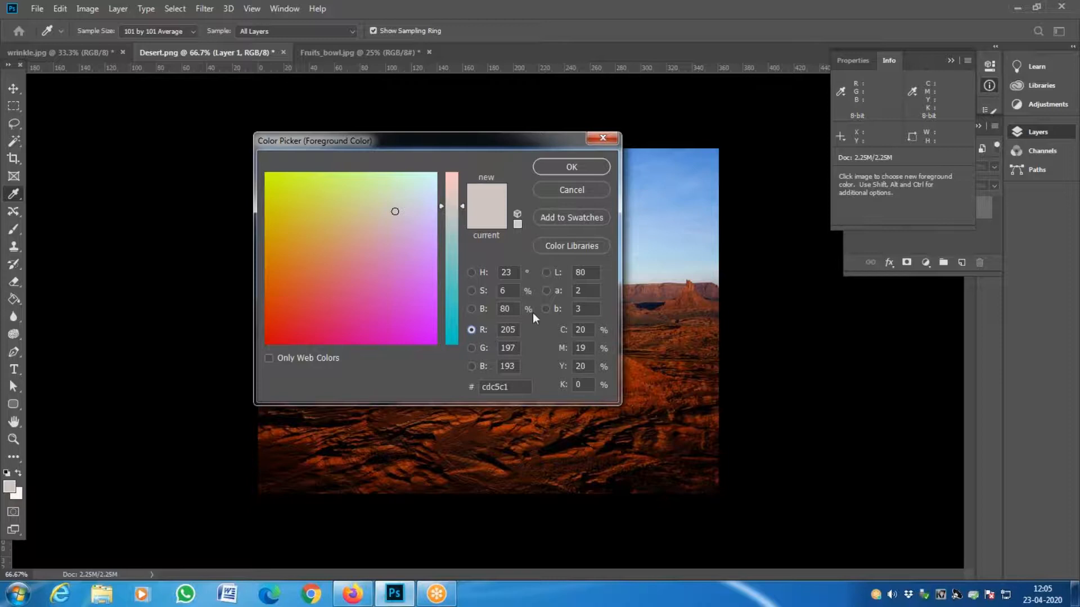
# - Switch to a new Notepad note and write "RGB 205,197,193" with "WEB COLOUR" on the line below
pyautogui.doubleClick(513, 388)
pyautogui.click(18, 594)
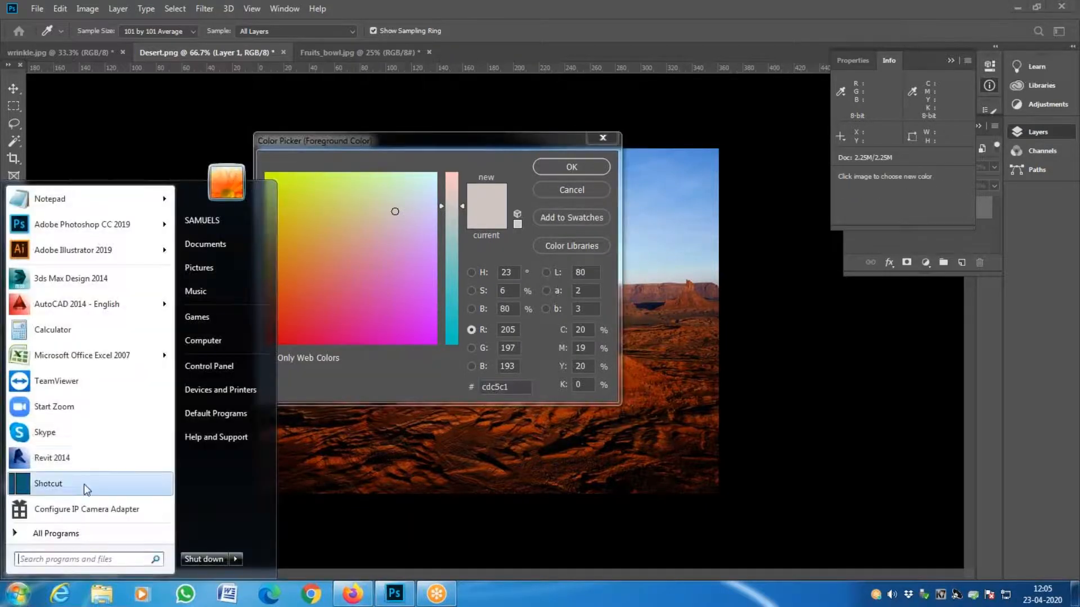
pyautogui.click(68, 200)
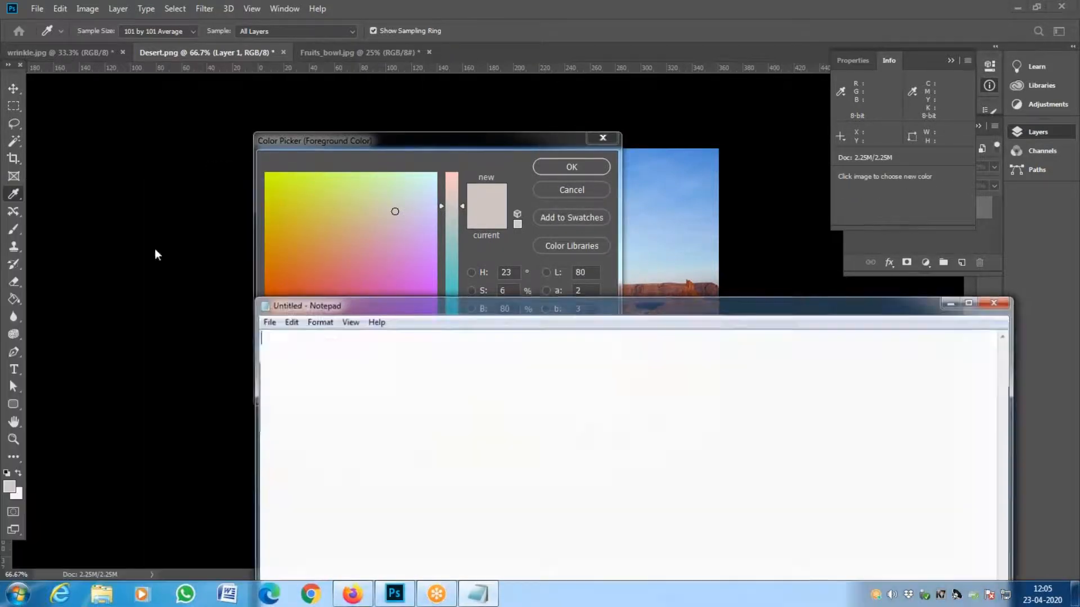
pyautogui.write('RGB')
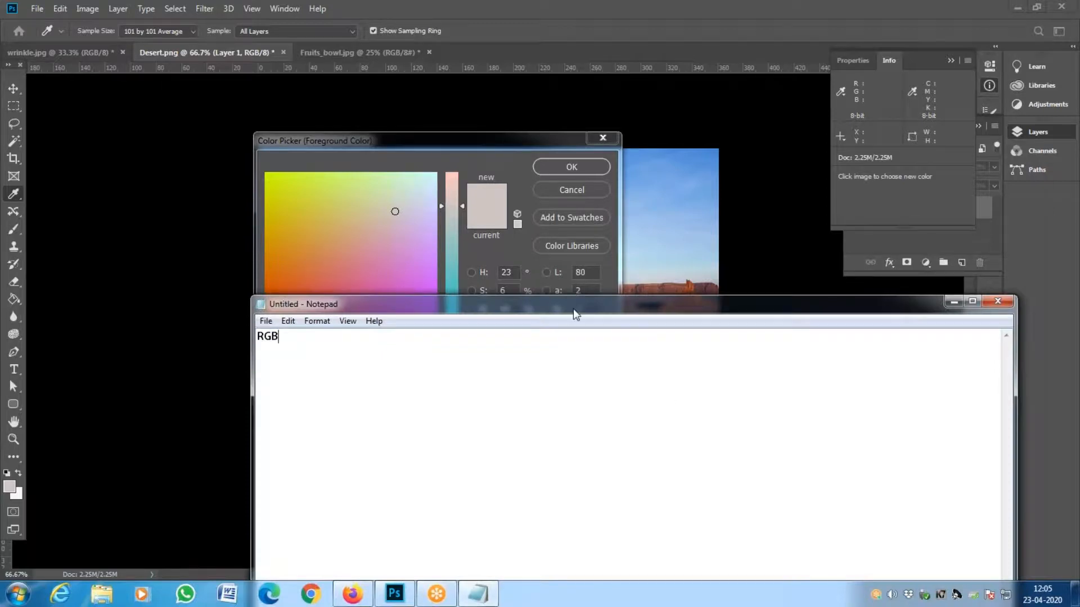
pyautogui.moveTo(575, 313); pyautogui.dragTo(572, 399)
pyautogui.write('205')
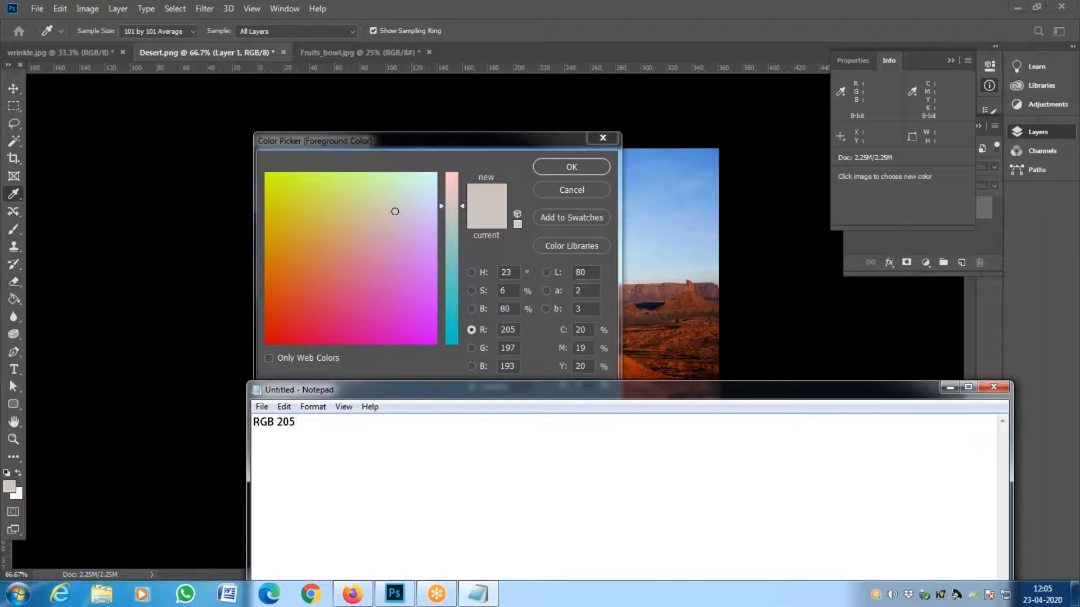
pyautogui.write(',197,193')
pyautogui.press('Return')
pyautogui.write('WEB COLOUR')
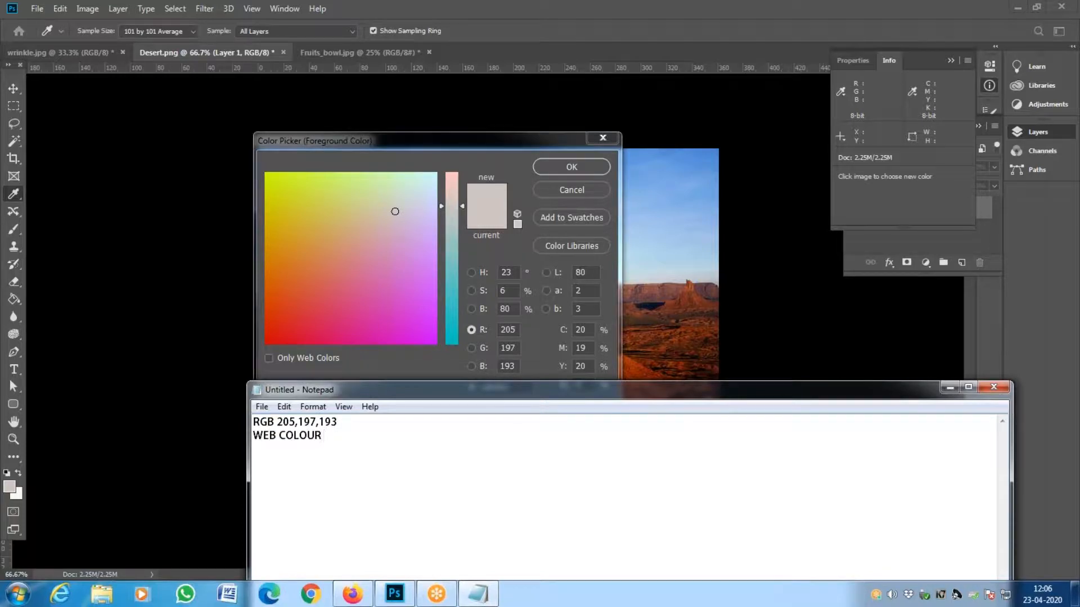
# - Copy the hex code cdc5c1 from the Color Picker and paste it after "WEB COLOUR" in the note
pyautogui.moveTo(575, 381); pyautogui.dragTo(575, 422)
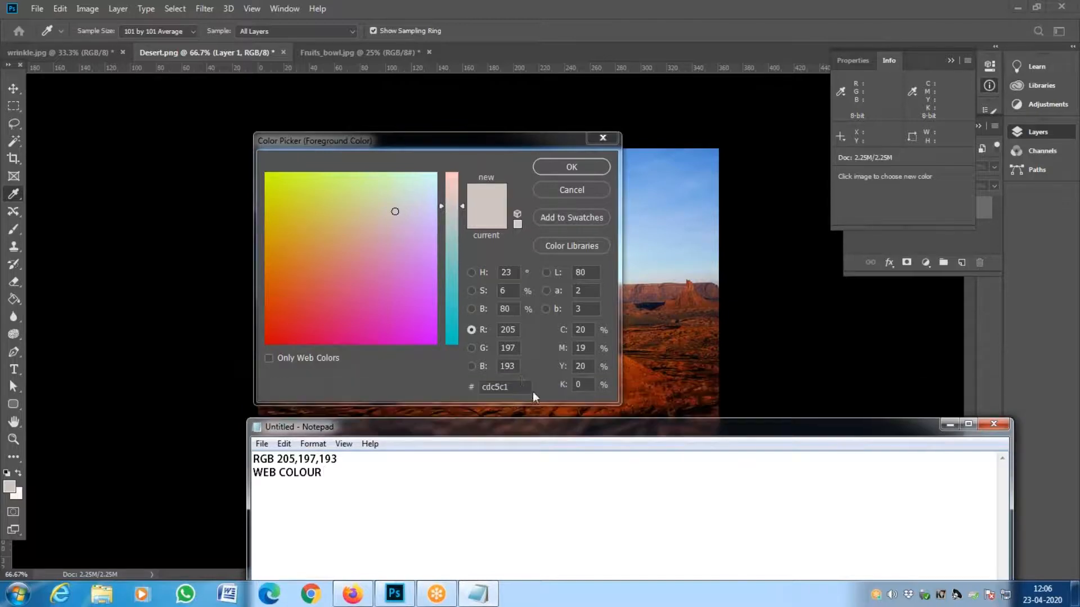
pyautogui.click(439, 392)
pyautogui.hotkey('ctrl', 'c')
pyautogui.click(478, 594)
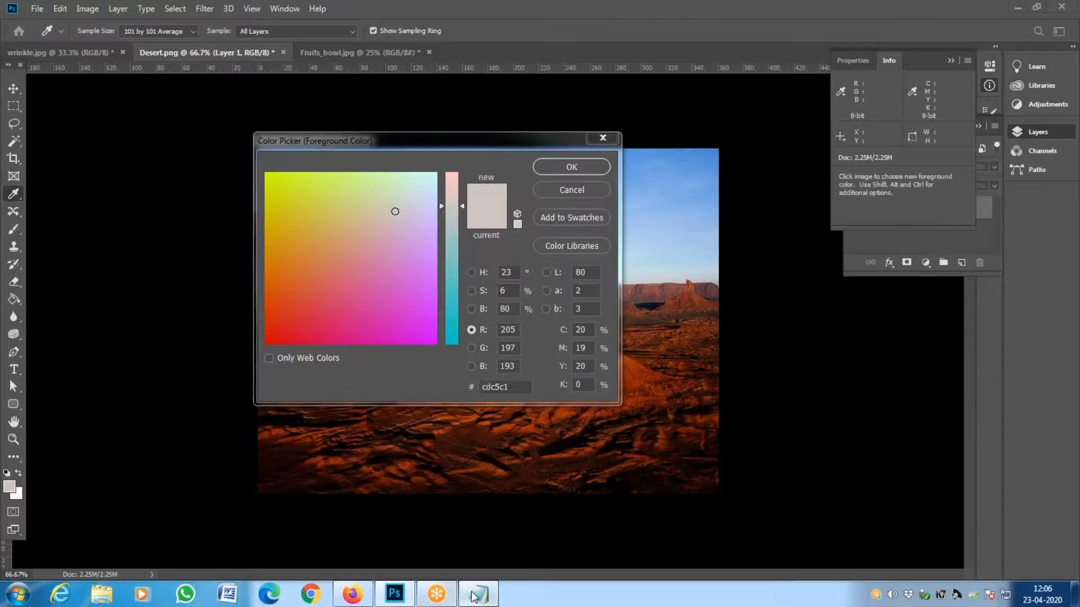
pyautogui.hotkey('ctrl', 'v')
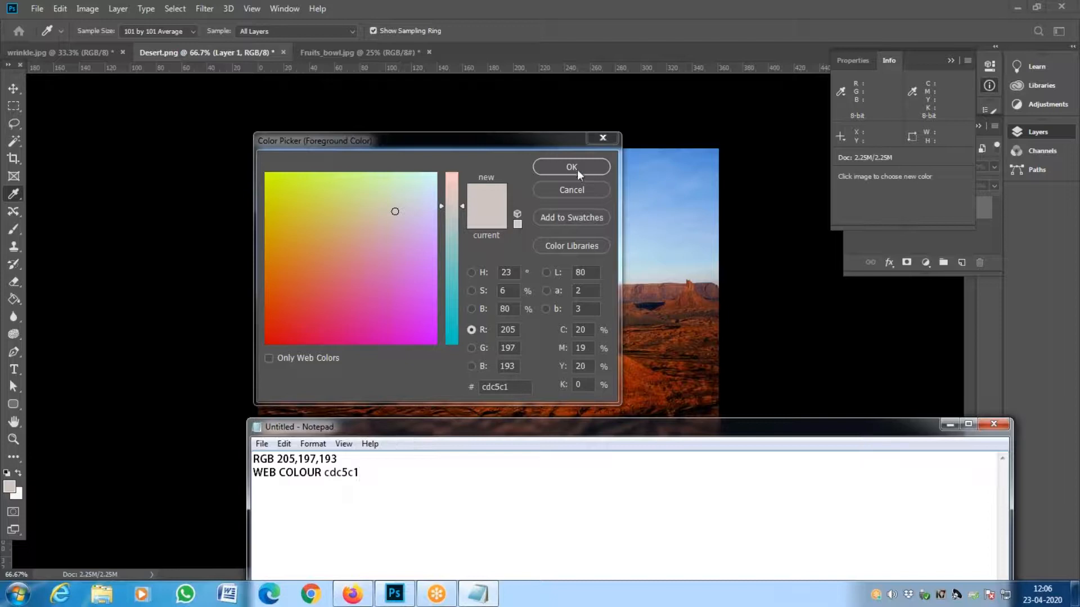
# - Cancel the Color Picker and sample the sky's upper-left corner, the dark foreground ground, and the butte's orange slope
pyautogui.click(575, 190)
pyautogui.click(575, 190)
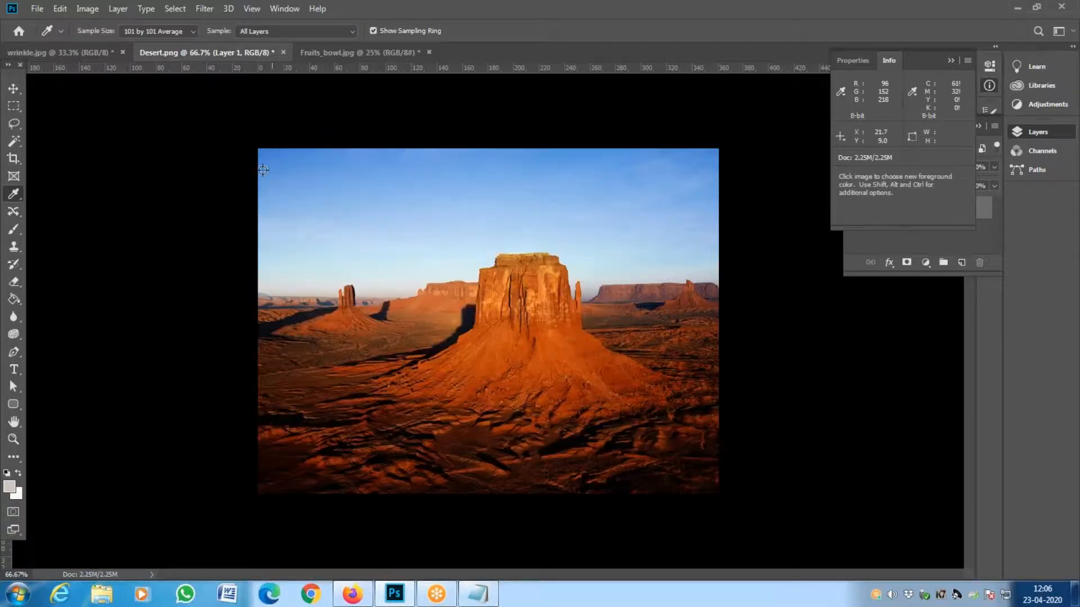
pyautogui.click(263, 159)
pyautogui.click(486, 453)
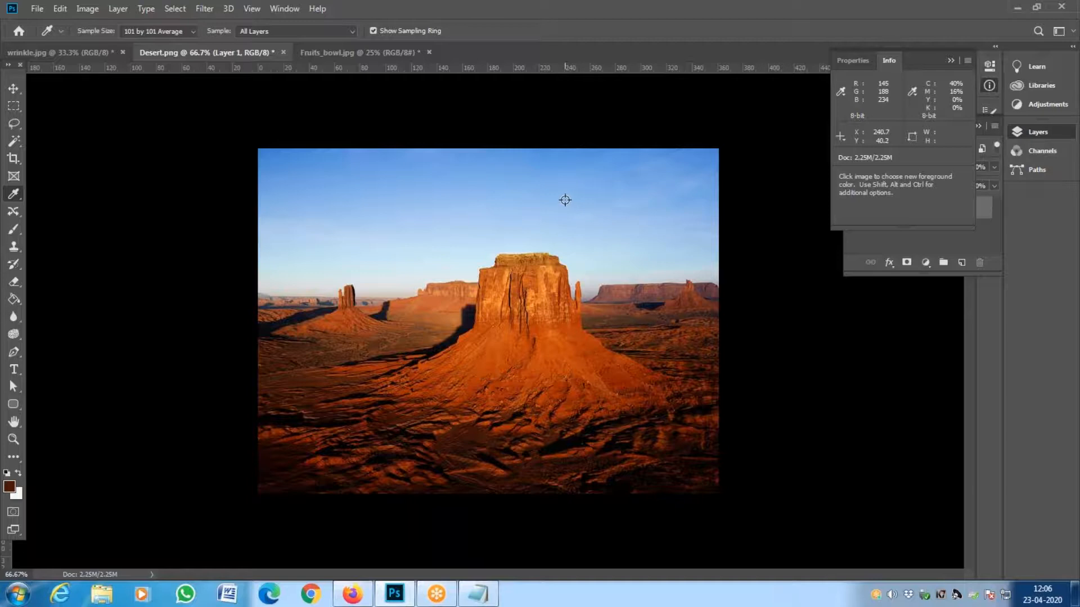
pyautogui.click(528, 389)
# - Bring up the Notepad note, move it below the photo, and open the foreground Color Picker clear of it
pyautogui.click(478, 597)
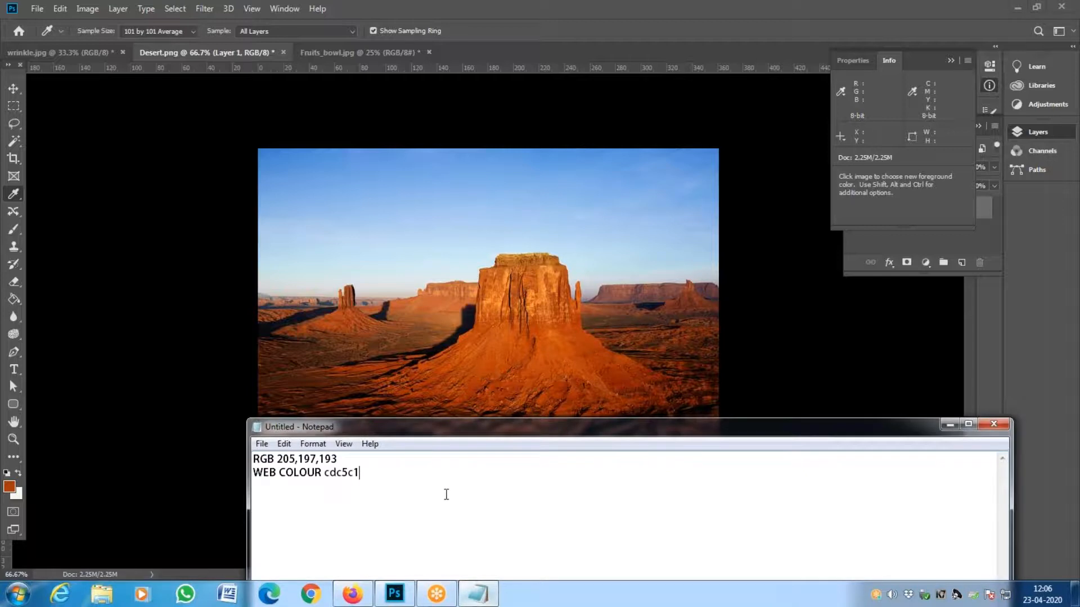
pyautogui.moveTo(464, 429); pyautogui.dragTo(468, 528)
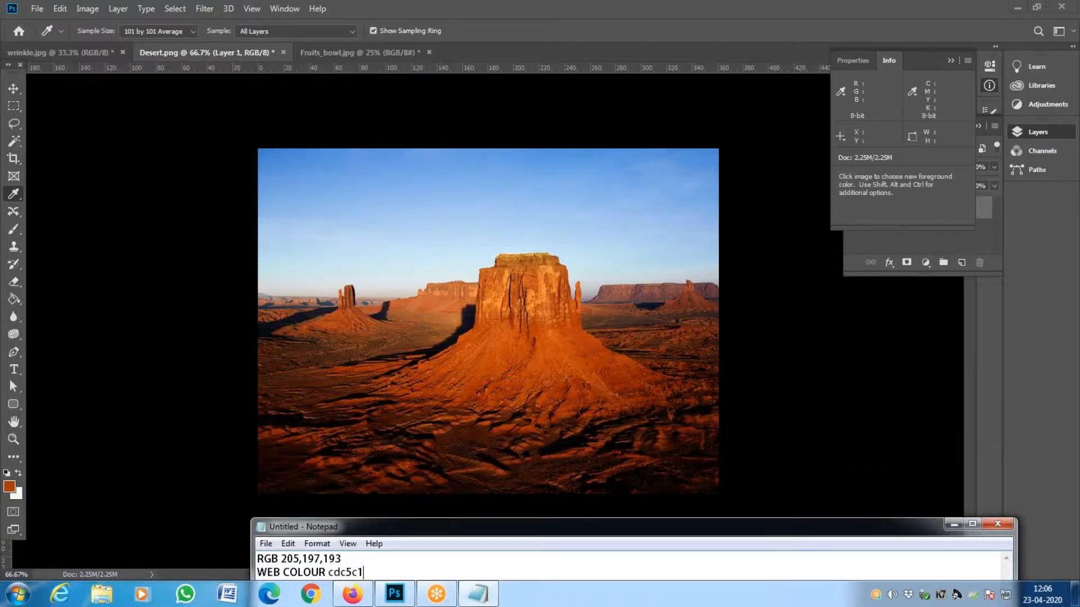
pyautogui.click(9, 487)
pyautogui.moveTo(459, 140); pyautogui.dragTo(669, 103)
# - Copy the web colour code cdc5c1 from the note and paste it as the foreground color's hex value
pyautogui.click(478, 594)
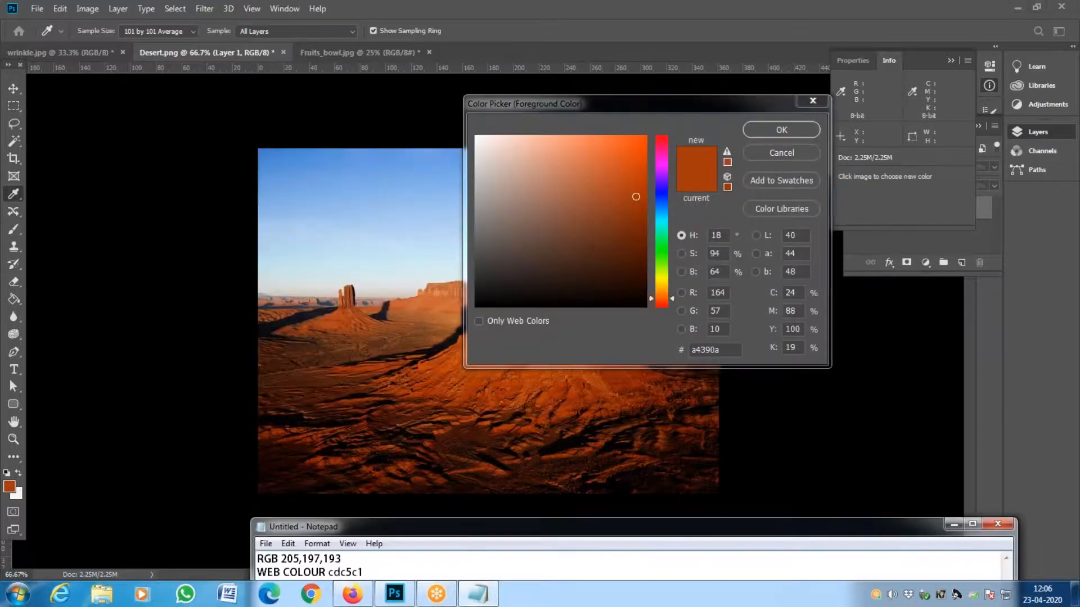
pyautogui.moveTo(445, 527); pyautogui.dragTo(444, 479)
pyautogui.moveTo(371, 526); pyautogui.dragTo(328, 526)
pyautogui.hotkey('ctrl', 'c')
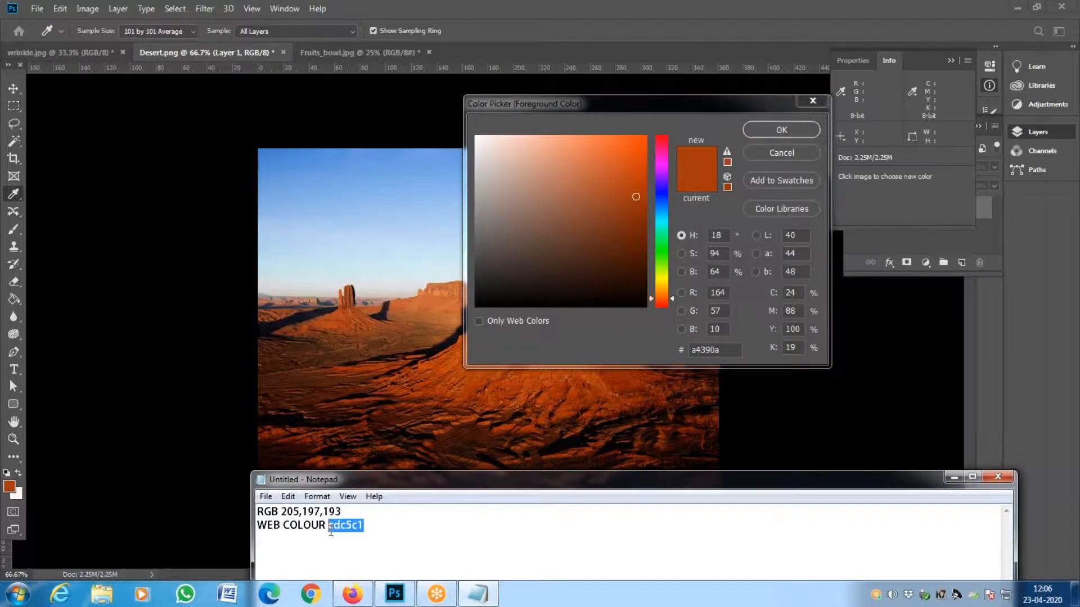
pyautogui.click(713, 351)
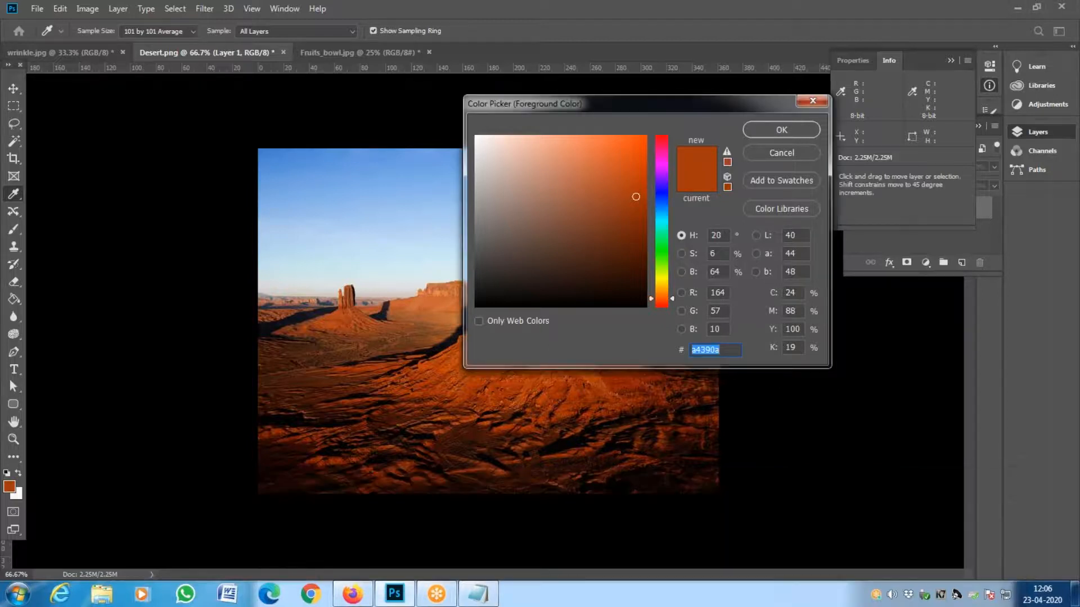
pyautogui.hotkey('ctrl', 'v')
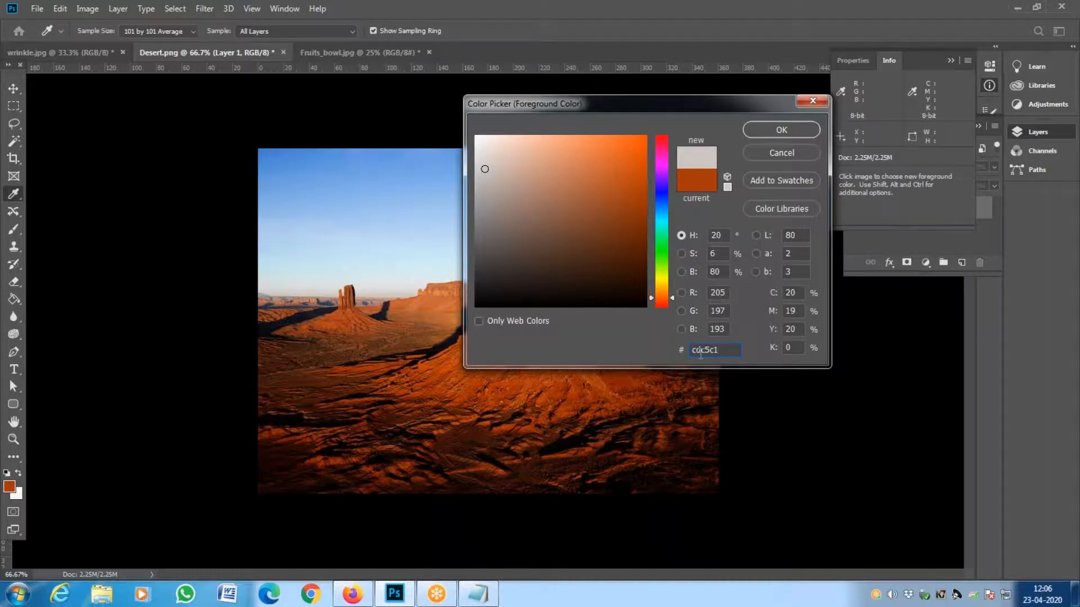
# - Compare the note's web colour code with the Color Picker's hex value, and move the dialog away from the butte
pyautogui.click(478, 594)
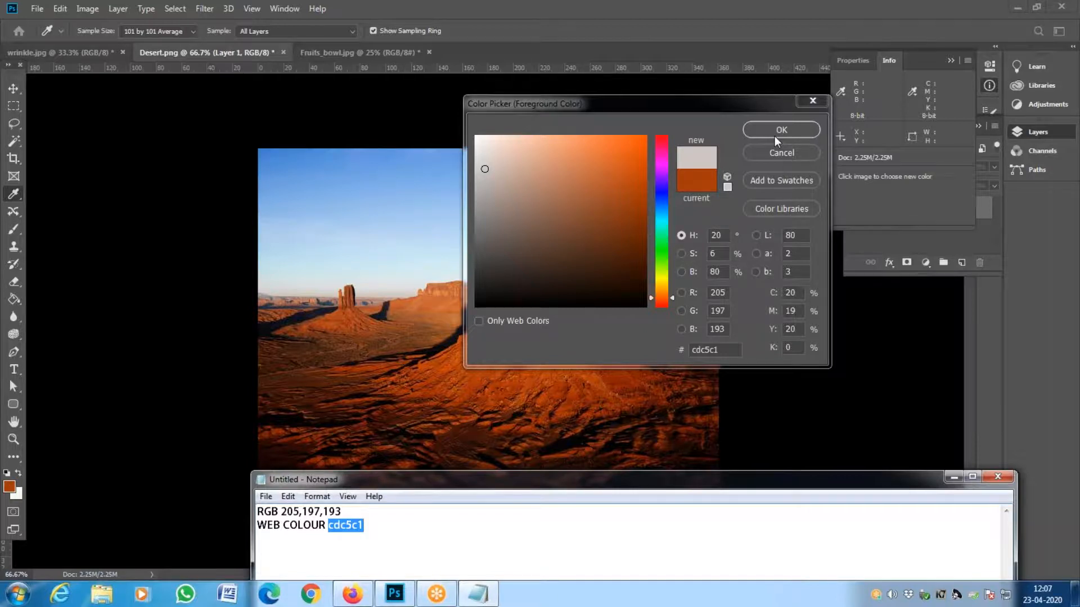
pyautogui.click(722, 349)
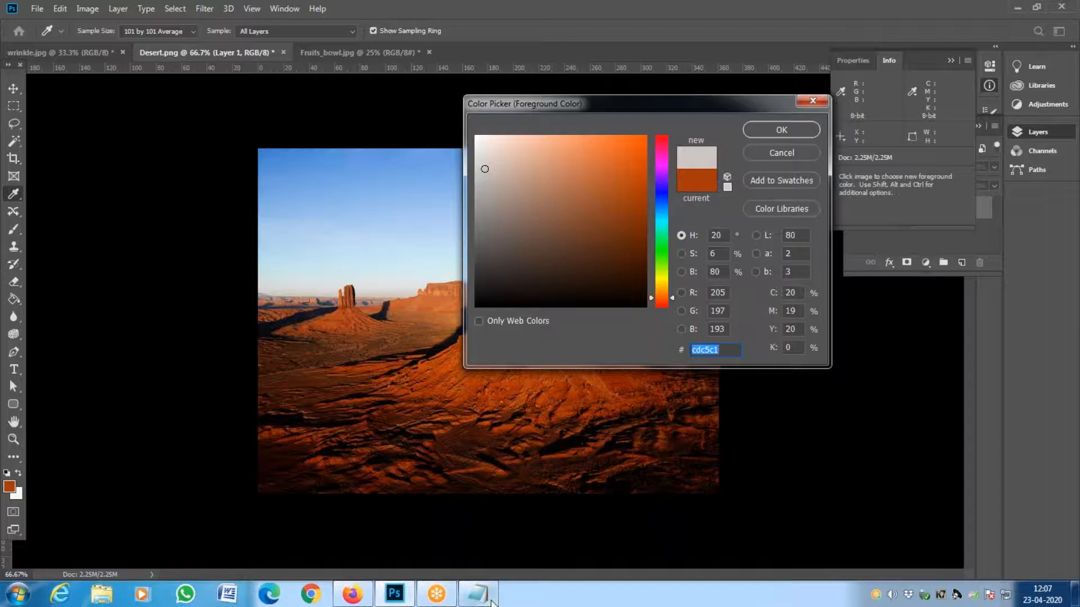
pyautogui.moveTo(640, 108); pyautogui.dragTo(340, 102)
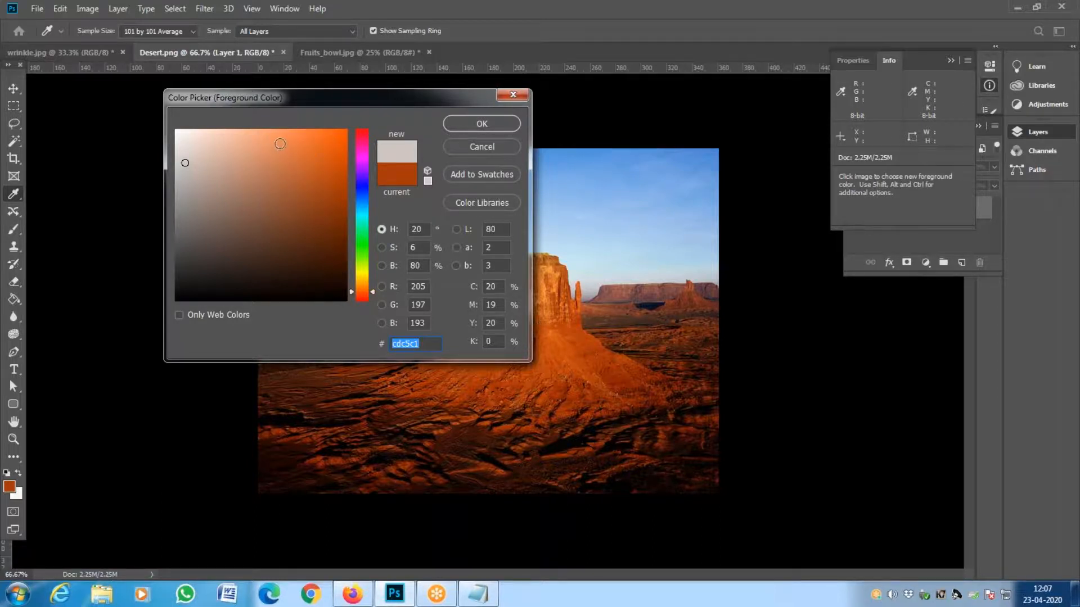
# - Add the heading "WALL COLOUR" above the RGB line in the Notepad note and move the note window aside
pyautogui.click(478, 593)
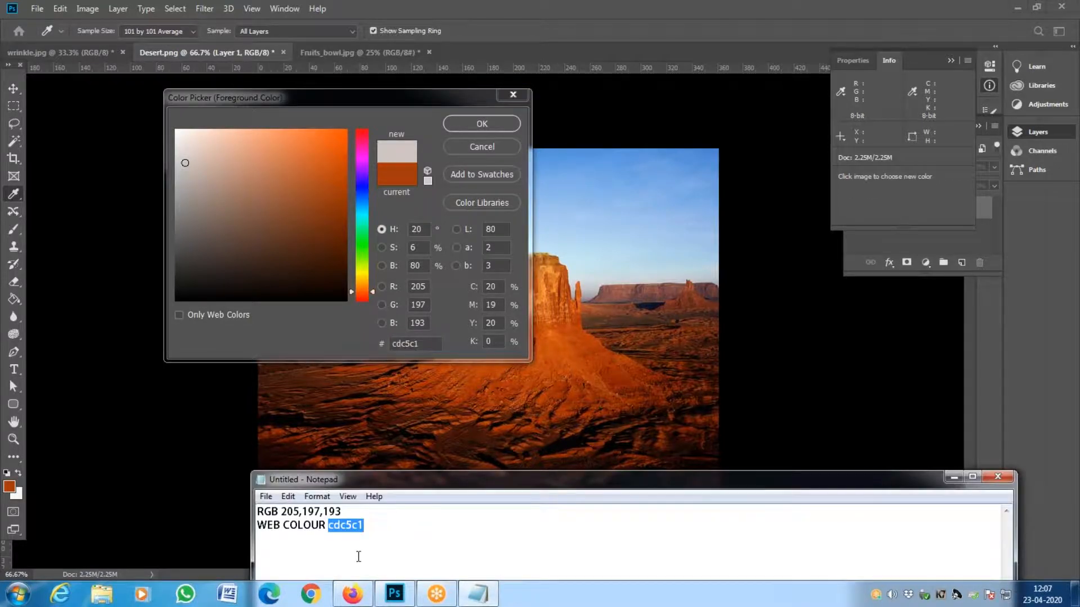
pyautogui.click(262, 514)
pyautogui.press('Return')
pyautogui.press('Return')
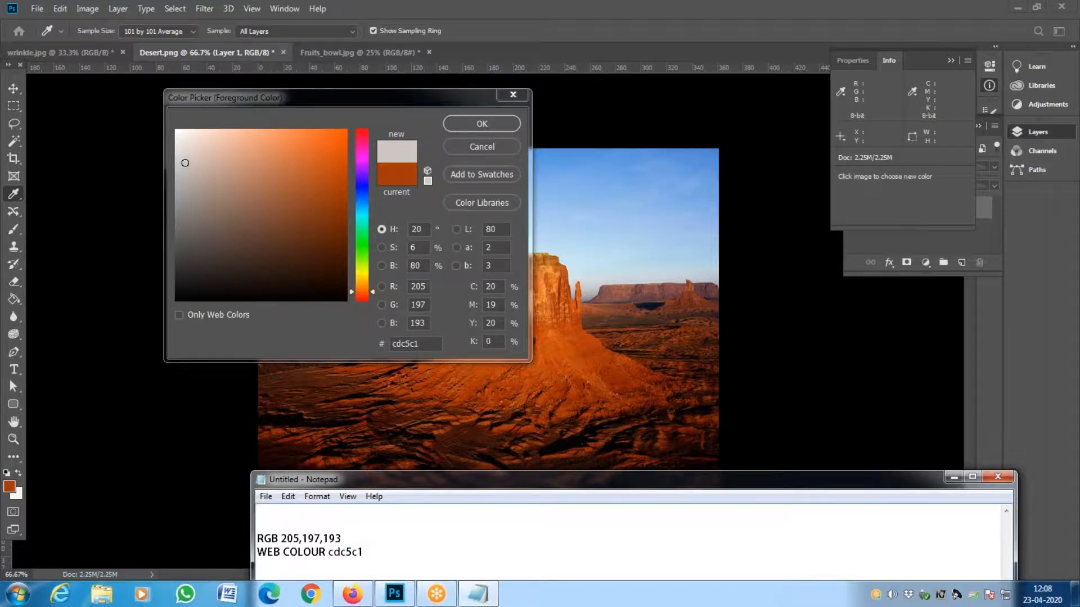
pyautogui.write('WALL COLOUR')
pyautogui.press('Return')
pyautogui.press('Delete')
pyautogui.moveTo(612, 482); pyautogui.dragTo(383, 481)
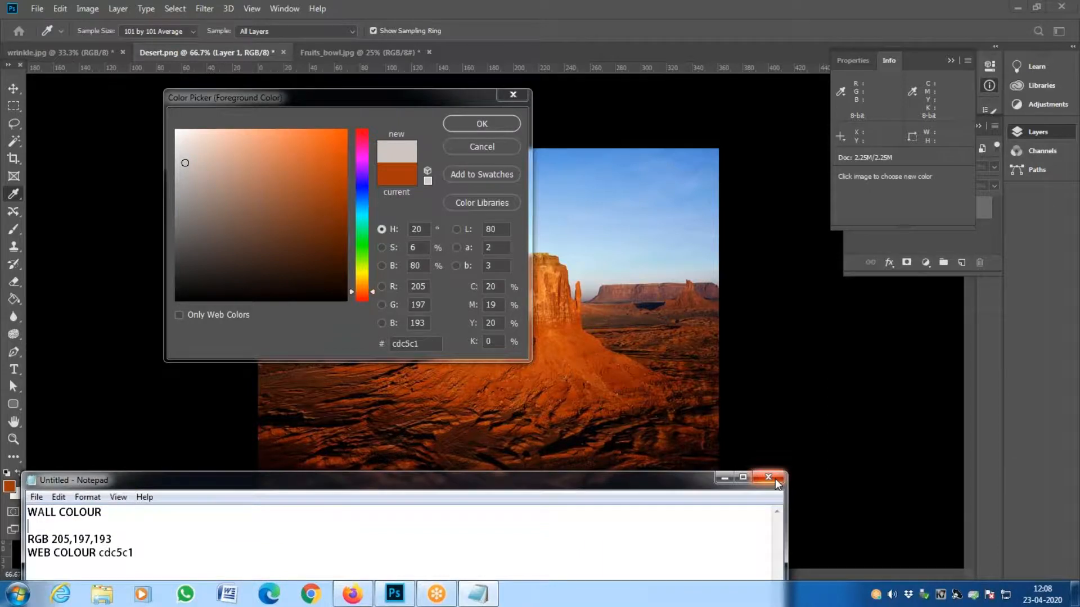
# - Start closing the note but cancel at the save prompt, then return to Photoshop and cancel the Color Picker
pyautogui.click(768, 477)
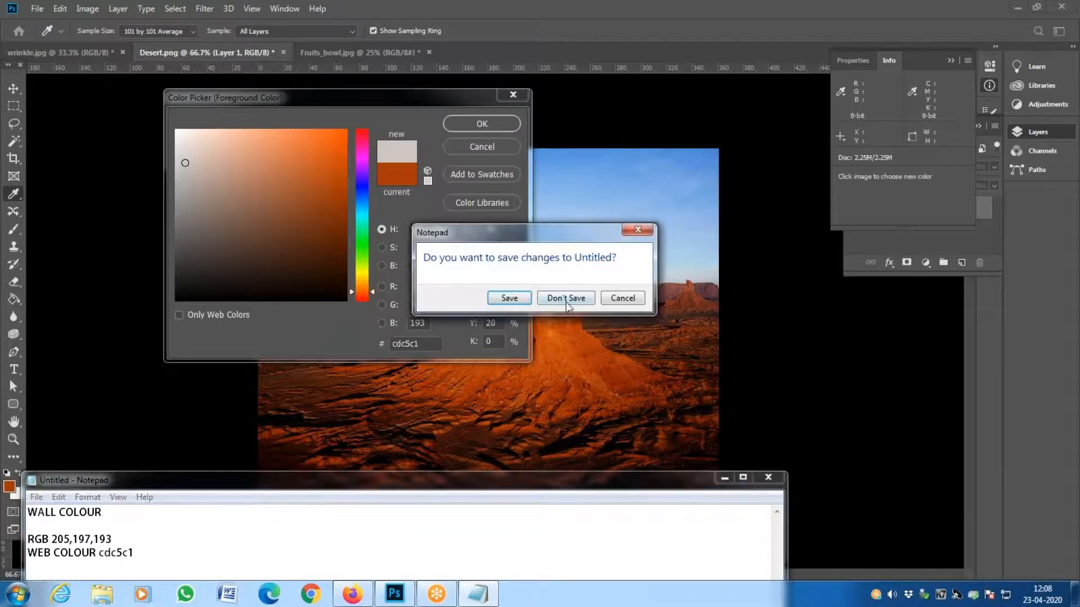
pyautogui.click(620, 300)
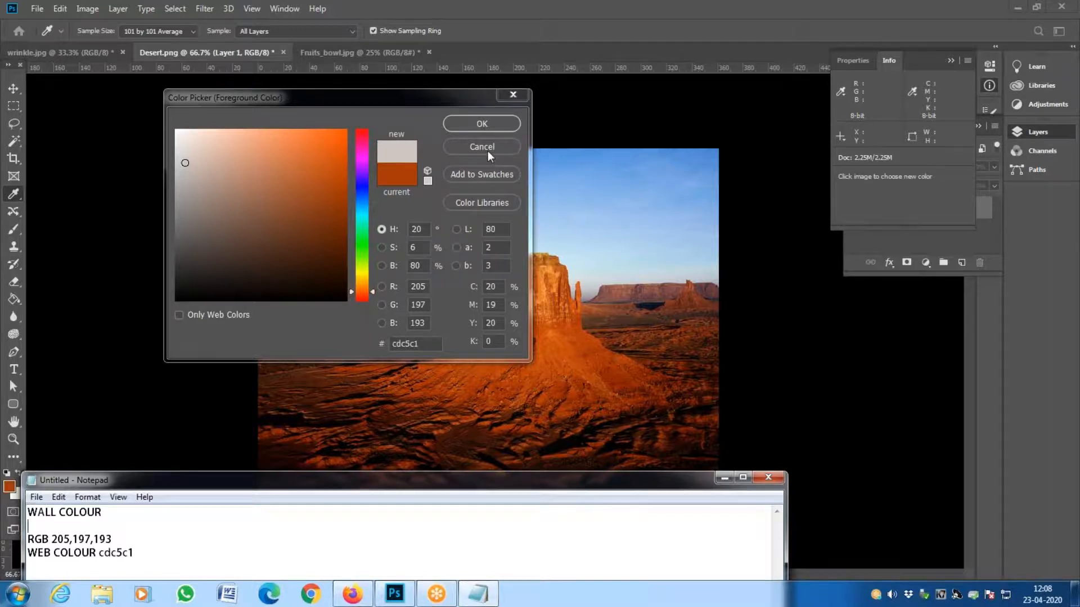
pyautogui.hotkey('alt', 'Tab')
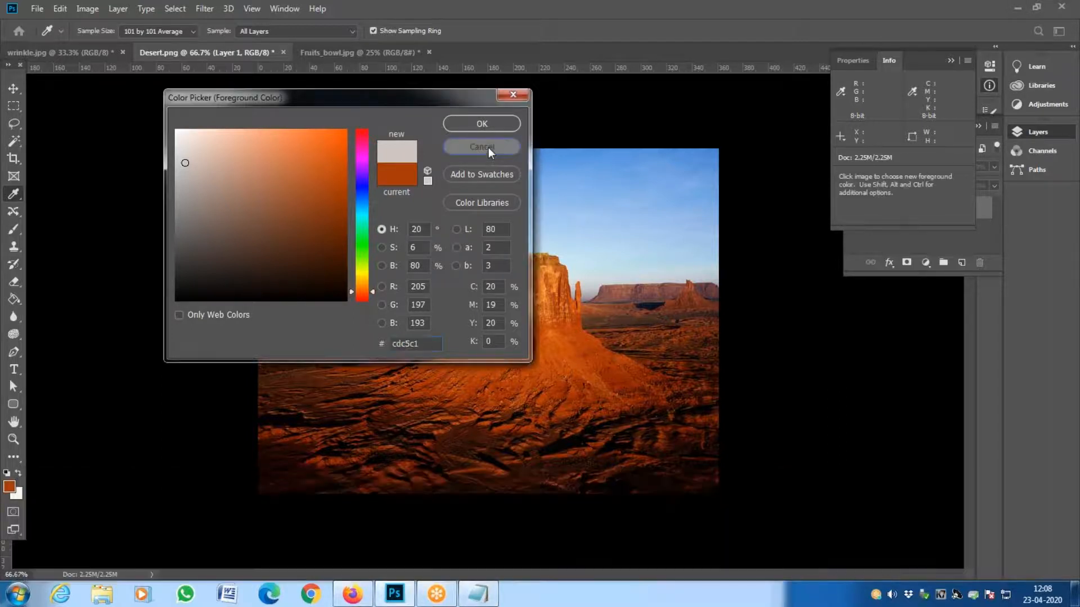
pyautogui.click(489, 147)
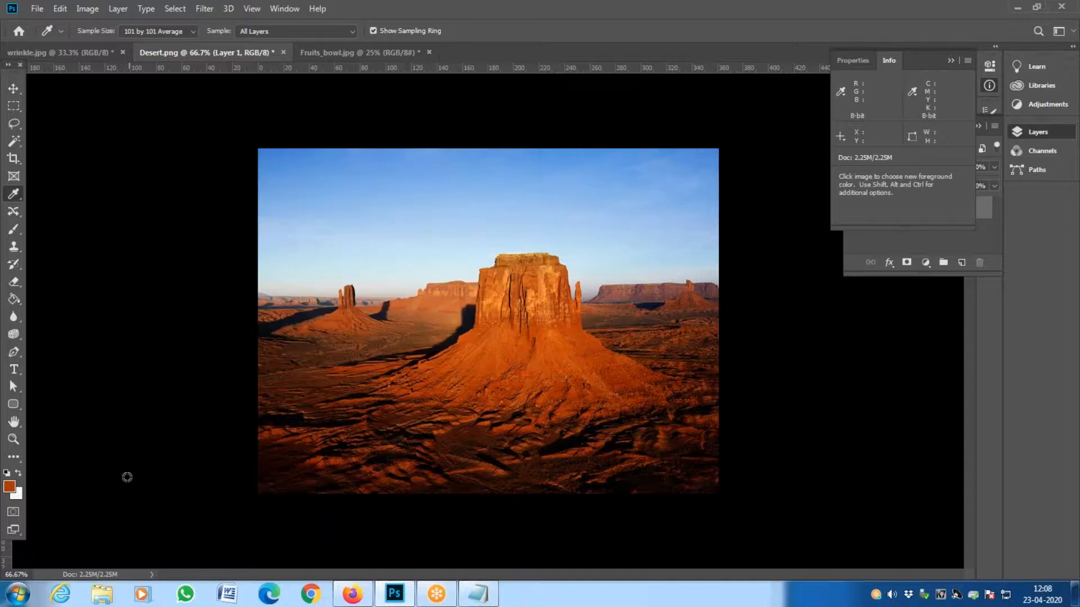
# - Place four Color Sampler points: two in the upper sky, one near the distant mesa, and one on the central butte's slope
pyautogui.rightClick(17, 195)
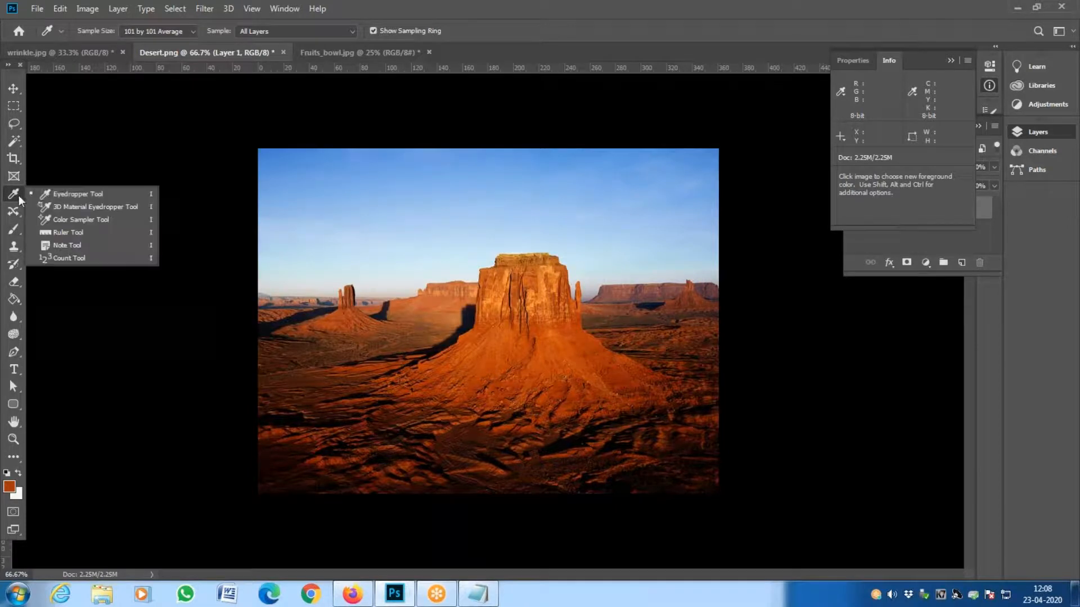
pyautogui.click(73, 220)
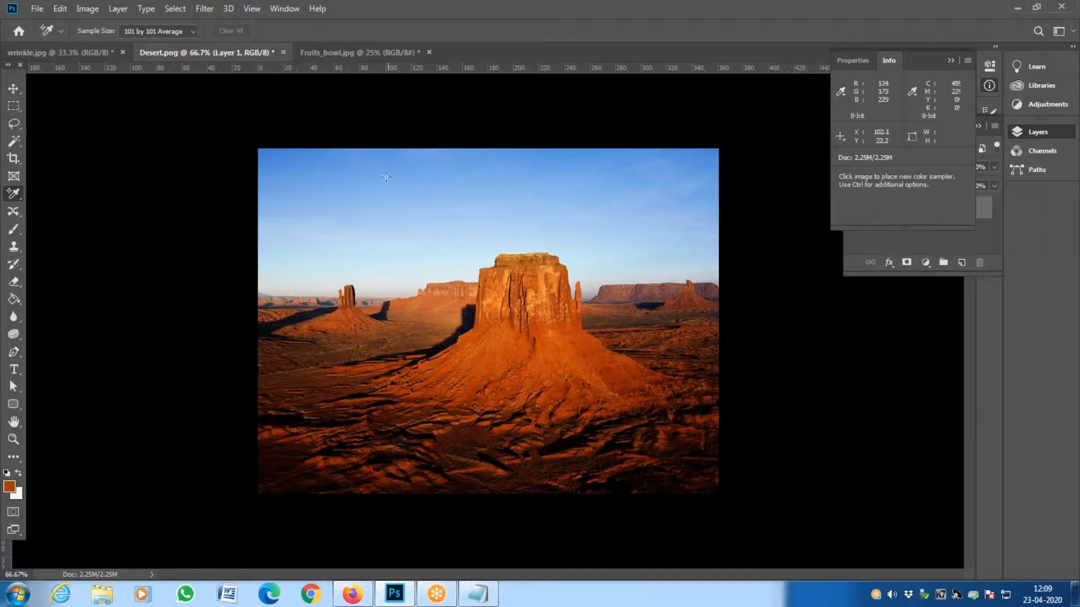
pyautogui.click(306, 187)
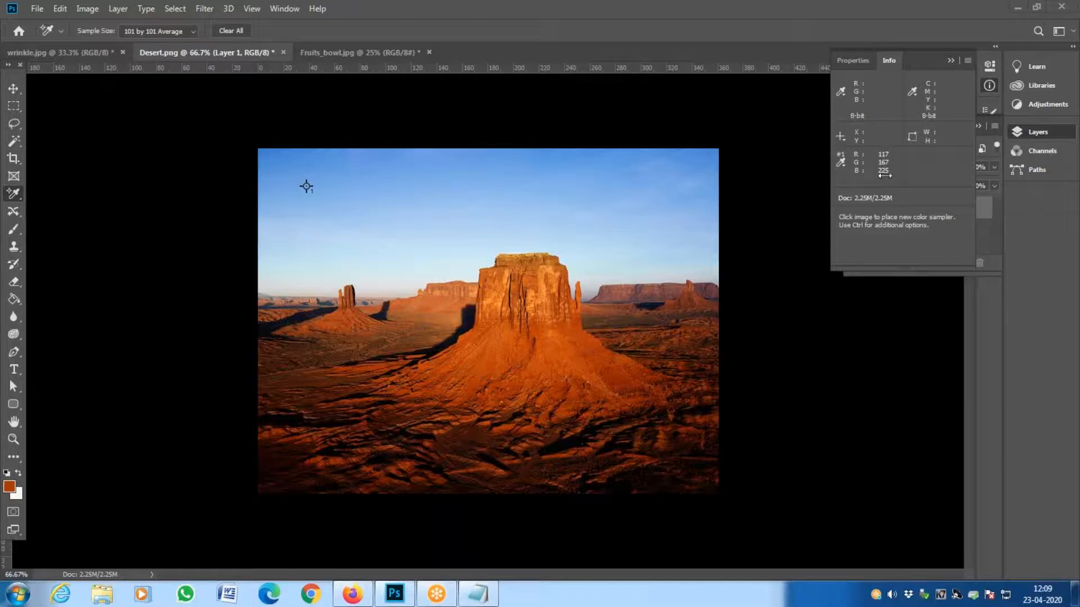
pyautogui.click(396, 200)
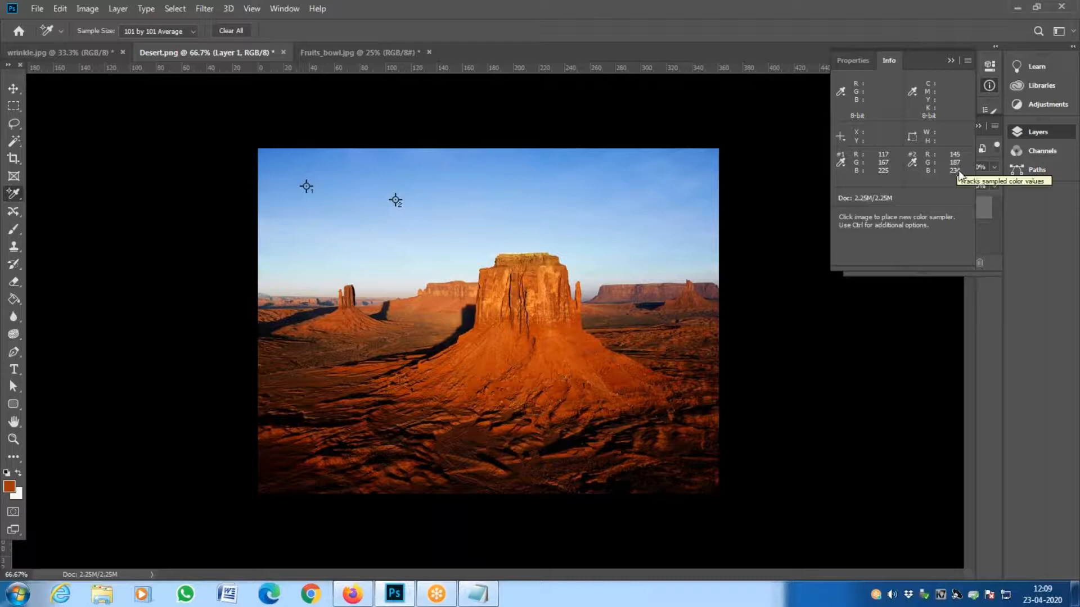
pyautogui.click(661, 277)
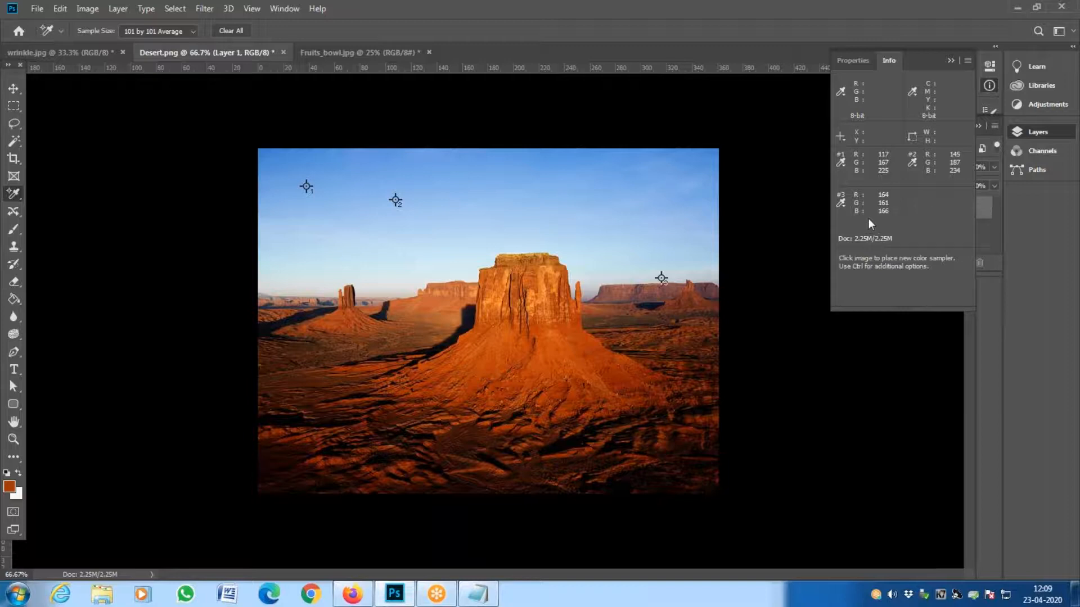
pyautogui.click(571, 372)
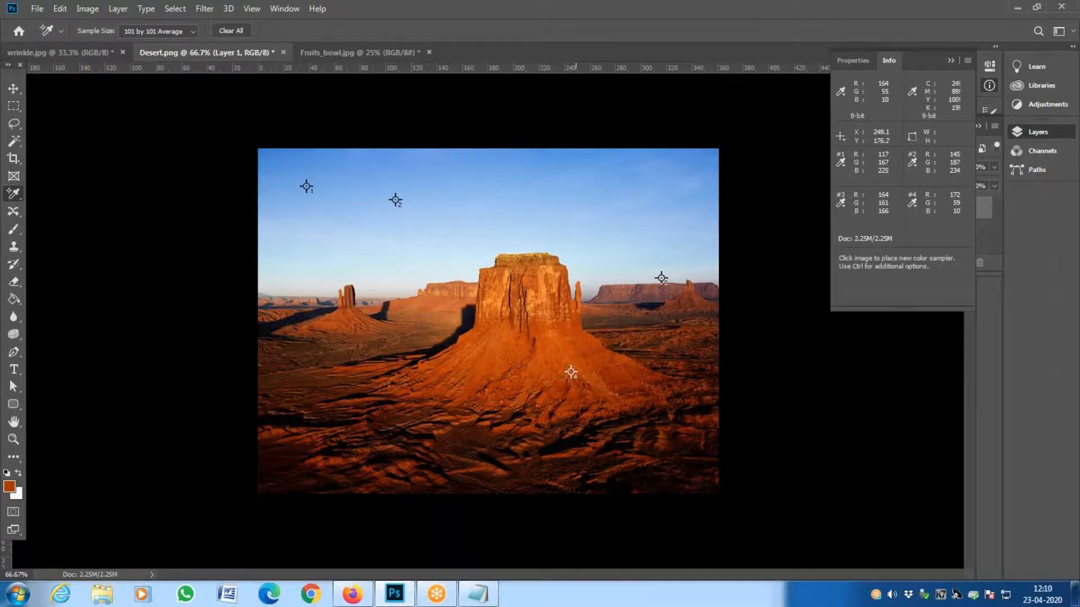
# - Open the foreground color's settings and enter color sampler 4's values: R 172, G 59, B 10
pyautogui.click(9, 487)
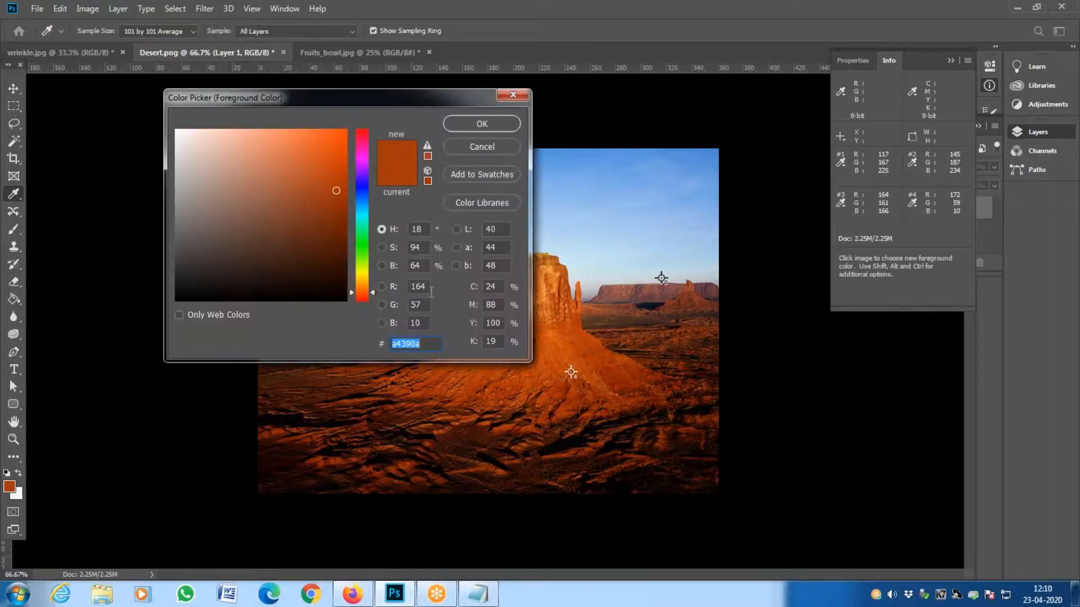
pyautogui.moveTo(428, 290); pyautogui.dragTo(257, 300)
pyautogui.write('172')
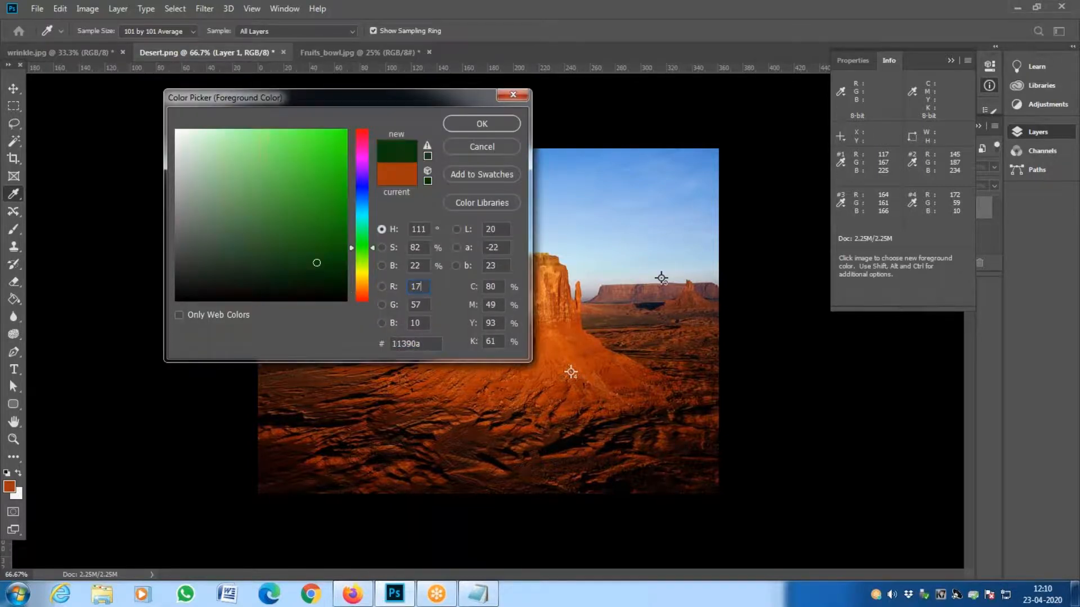
pyautogui.write('59')
pyautogui.press('Tab')
pyautogui.write('10')
pyautogui.press('Tab')
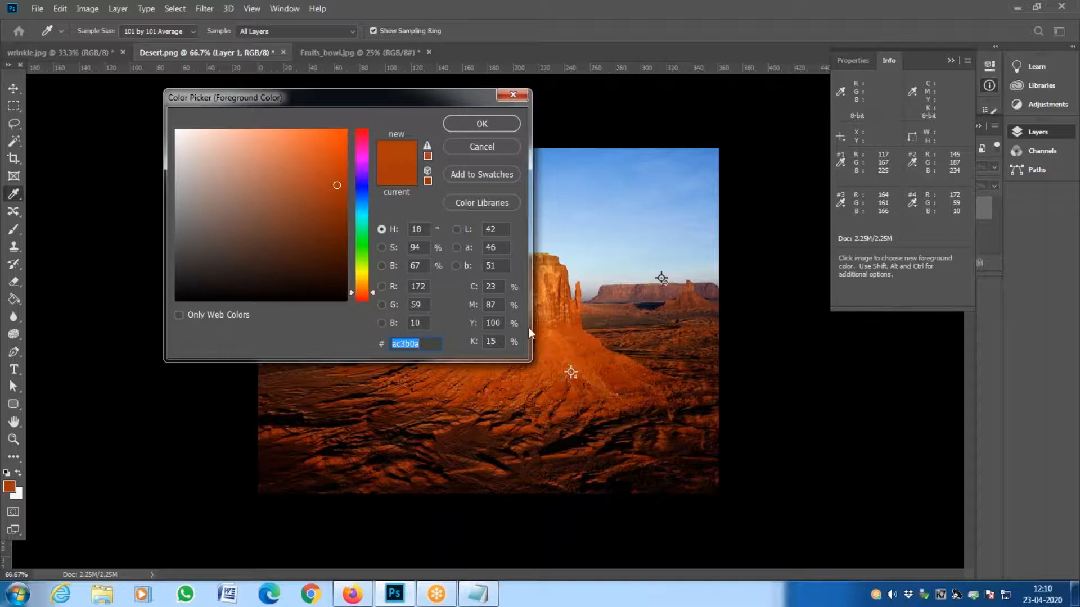
# - Move the Color Picker off the sky samplers and set the foreground color to R 117, G 167, B 225
pyautogui.moveTo(349, 111); pyautogui.dragTo(467, 244)
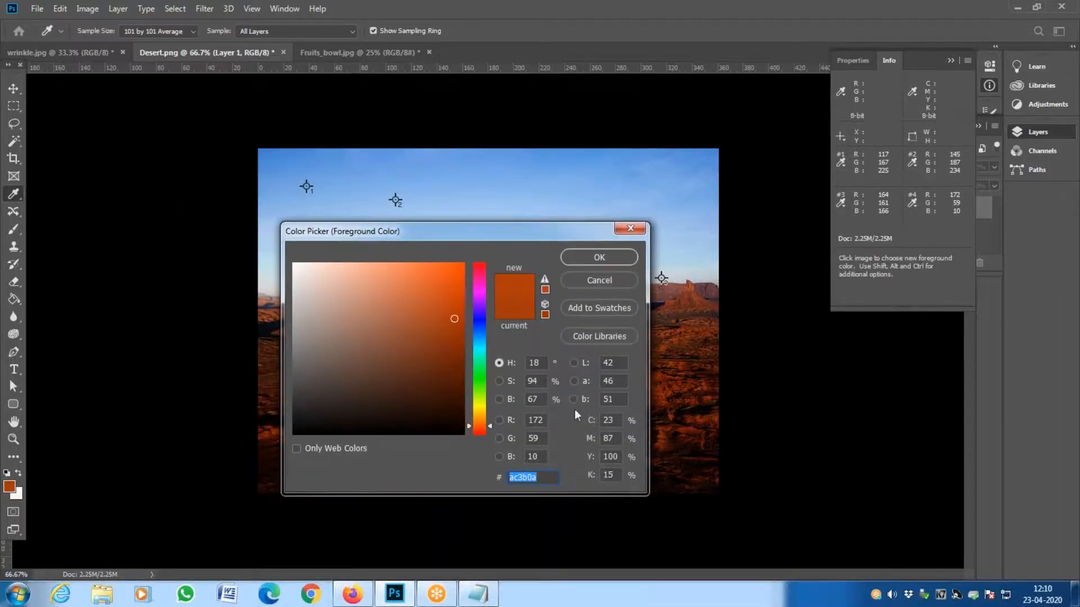
pyautogui.click(537, 421)
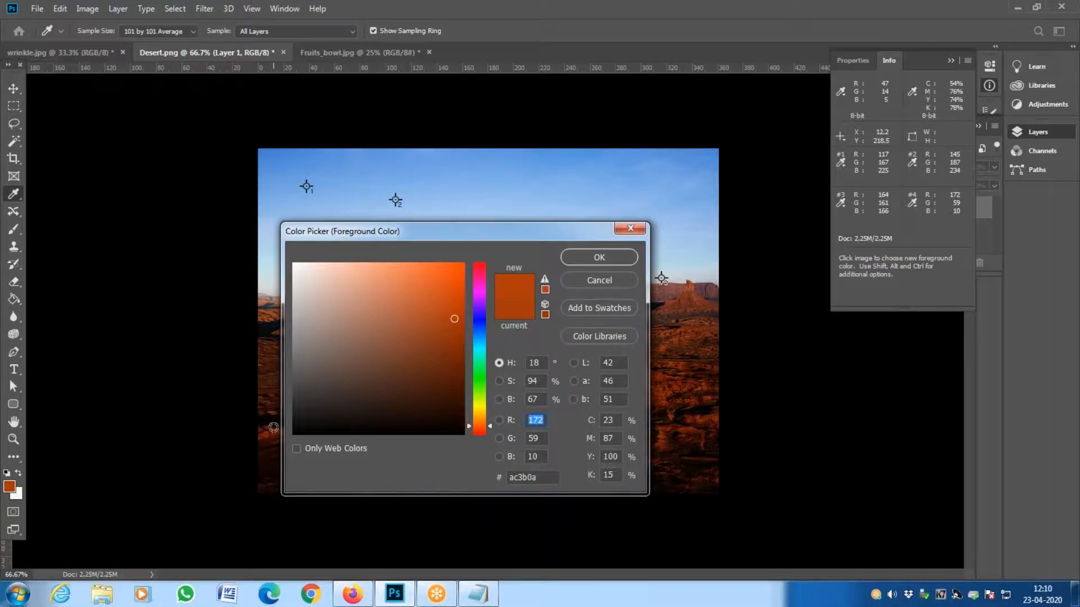
pyautogui.write('117')
pyautogui.press('Tab')
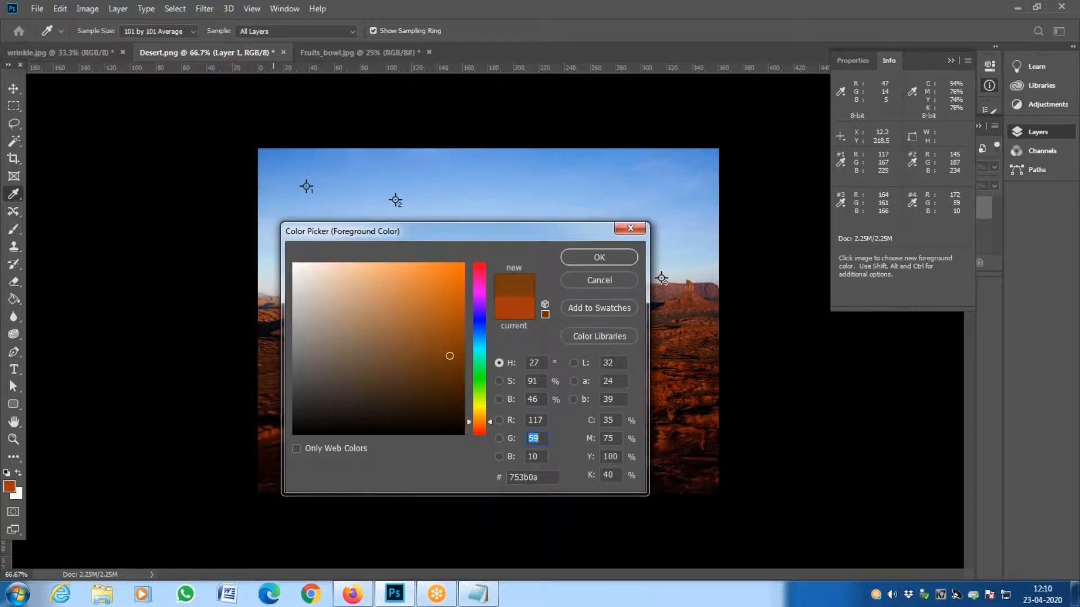
pyautogui.write('167')
pyautogui.press('Tab')
pyautogui.write('225')
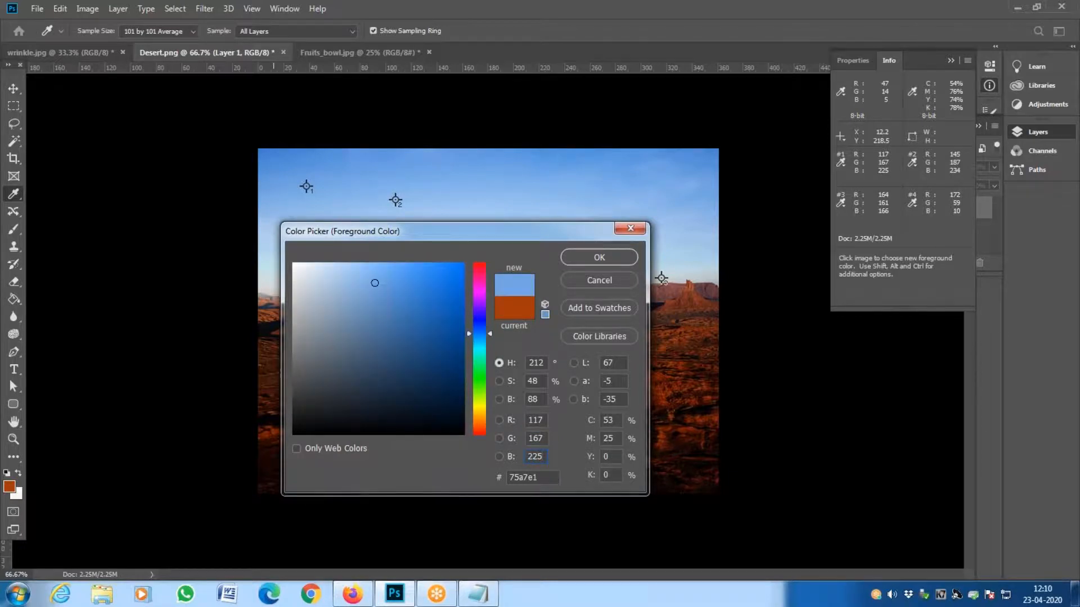
pyautogui.press('Tab')
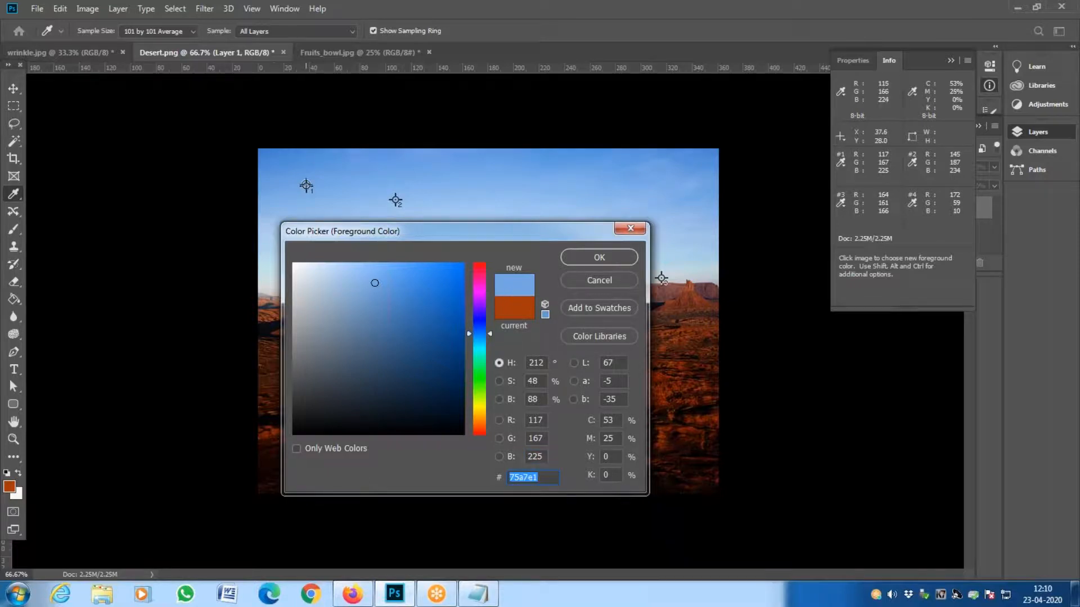
pyautogui.click(613, 253)
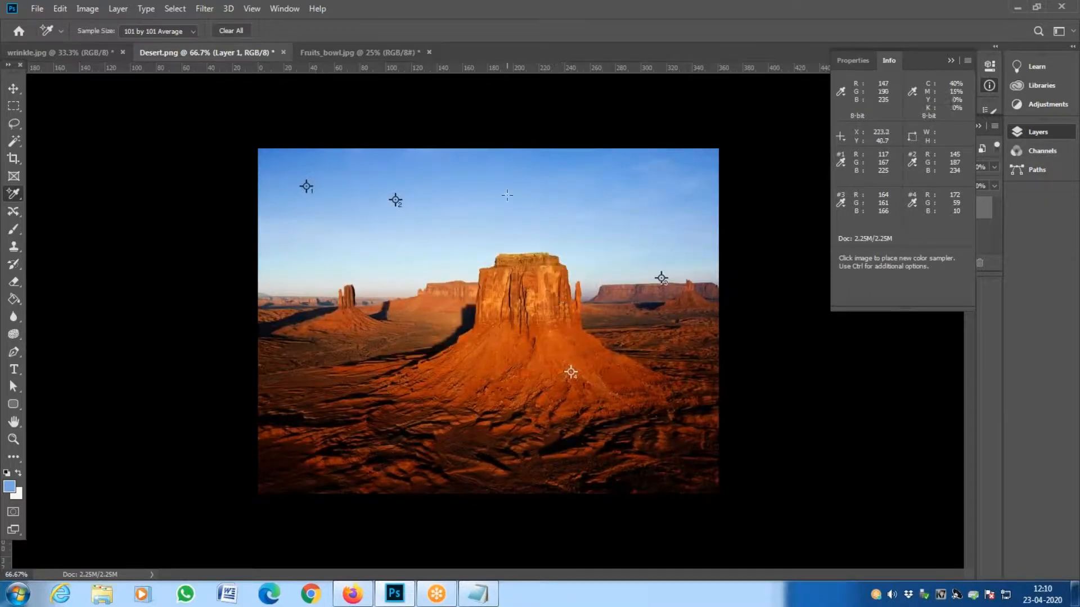
# - Place six more color samplers across the sky, butte top and desert floor, and shift the Info panel to inspect the readings
pyautogui.click(483, 181)
pyautogui.click(644, 191)
pyautogui.click(629, 249)
pyautogui.click(488, 273)
pyautogui.click(385, 389)
pyautogui.click(504, 422)
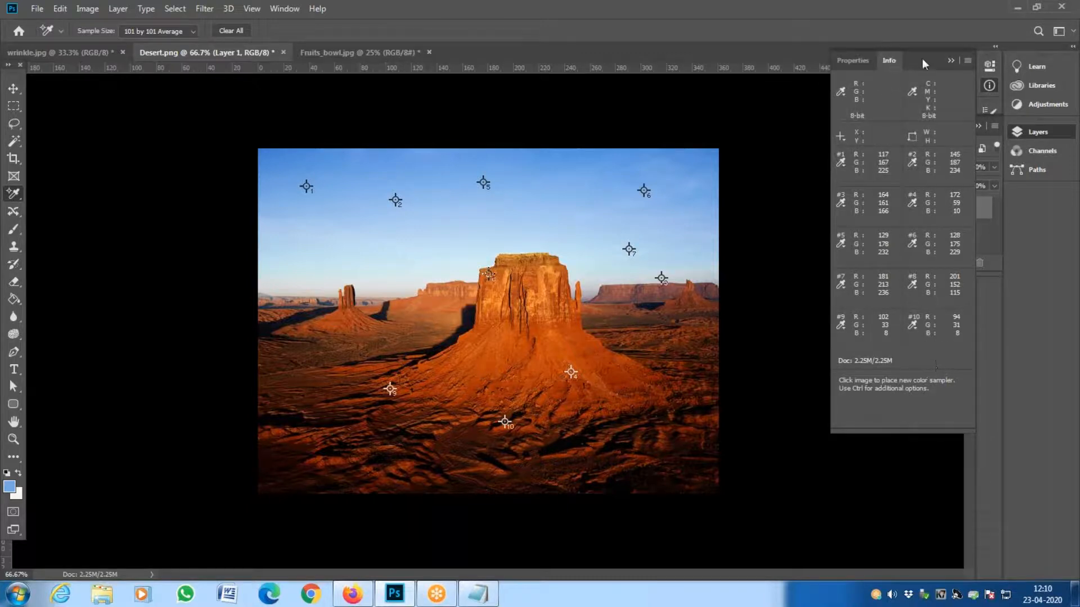
pyautogui.moveTo(934, 61); pyautogui.dragTo(737, 62)
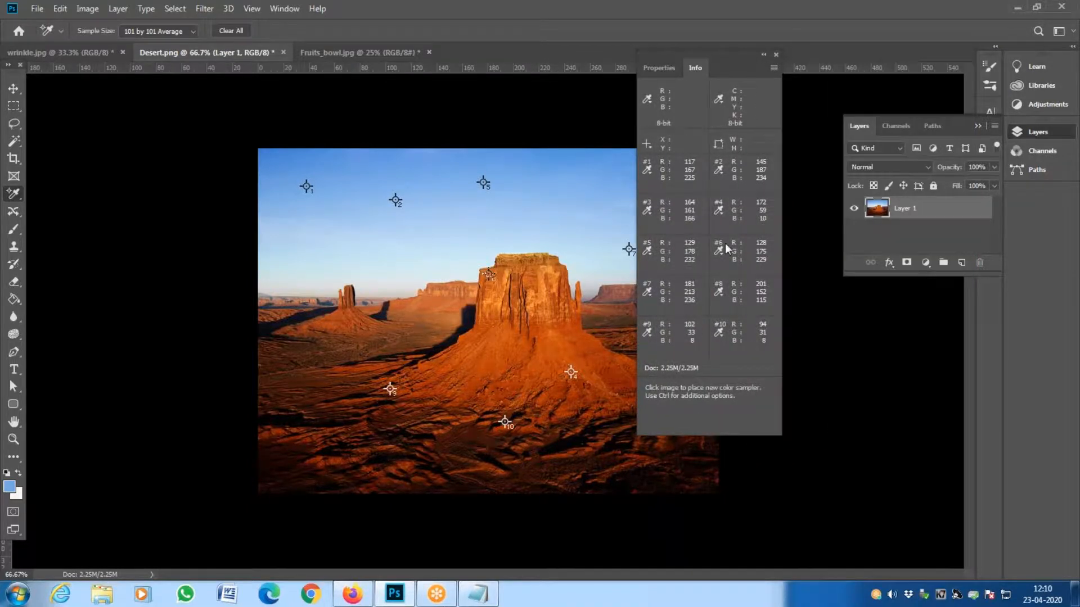
pyautogui.moveTo(718, 63); pyautogui.dragTo(904, 60)
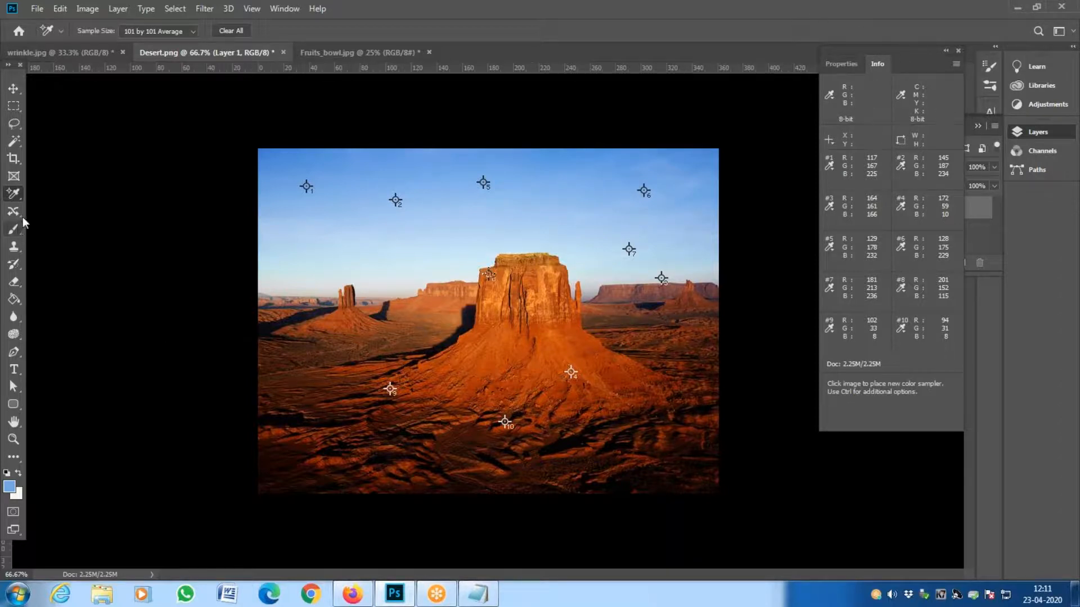
# - Clear all color samplers from the desert image
pyautogui.rightClick(17, 192)
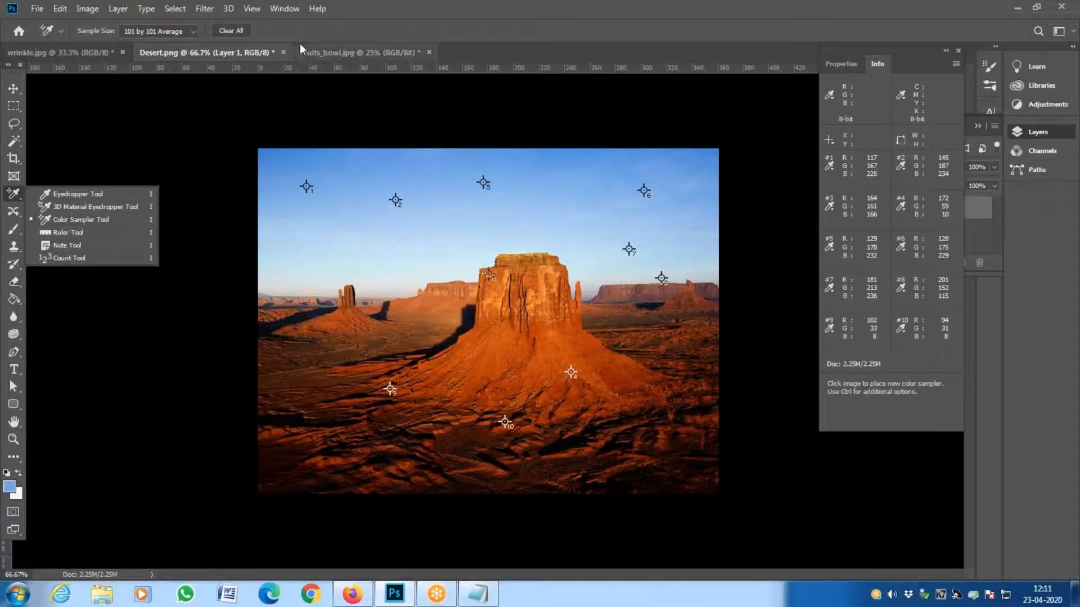
pyautogui.click(258, 26)
pyautogui.click(237, 31)
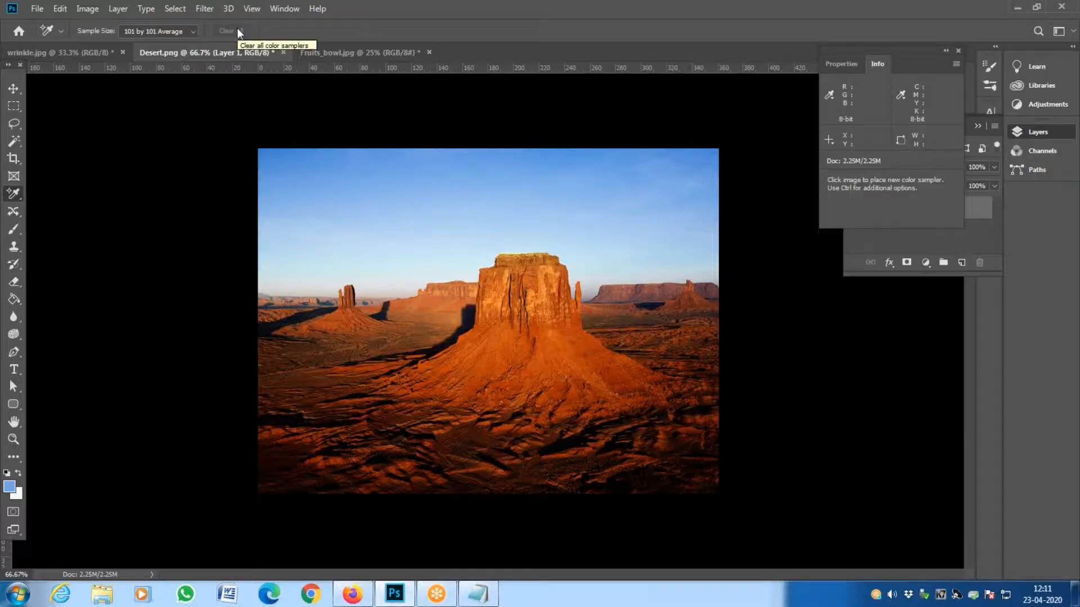
# - Measure the image with the Ruler tool, first diagonally from the upper-left to the lower-right corner, and again vertically from top to bottom edge
pyautogui.rightClick(19, 196)
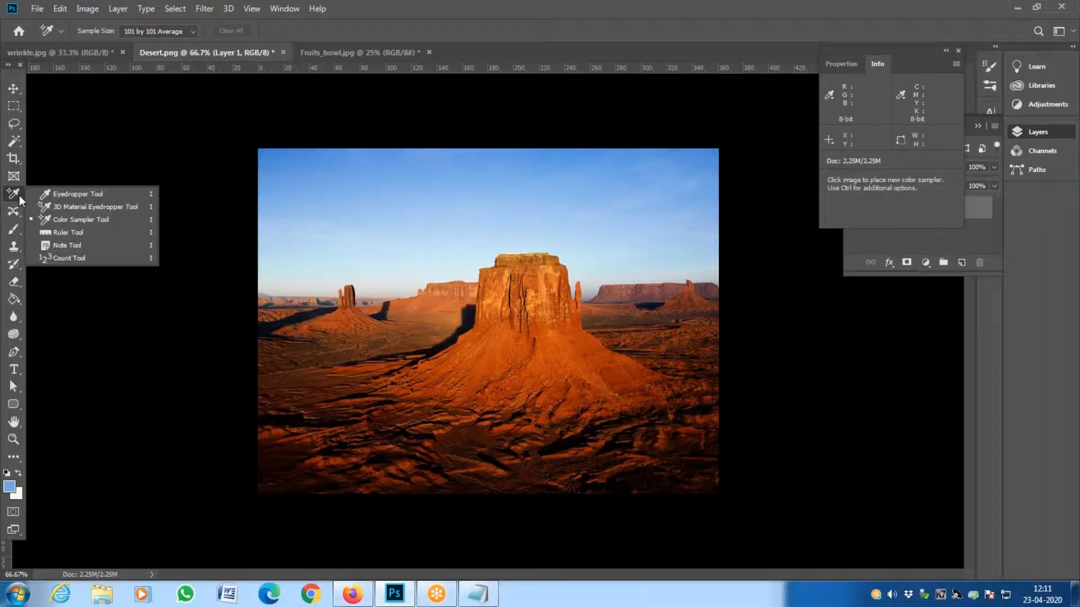
pyautogui.click(88, 232)
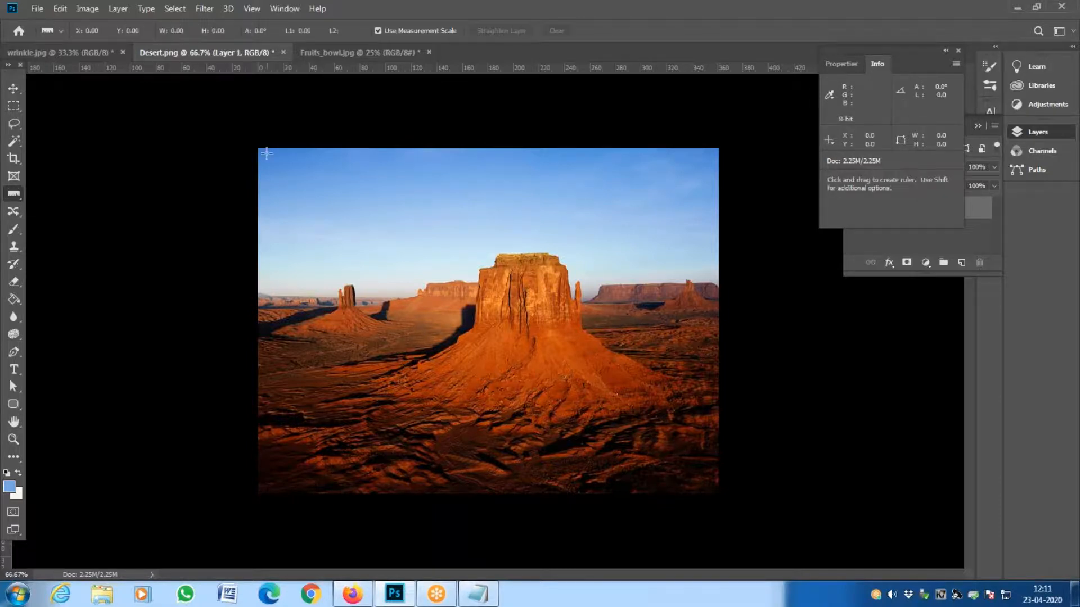
pyautogui.moveTo(260, 148); pyautogui.dragTo(718, 494)
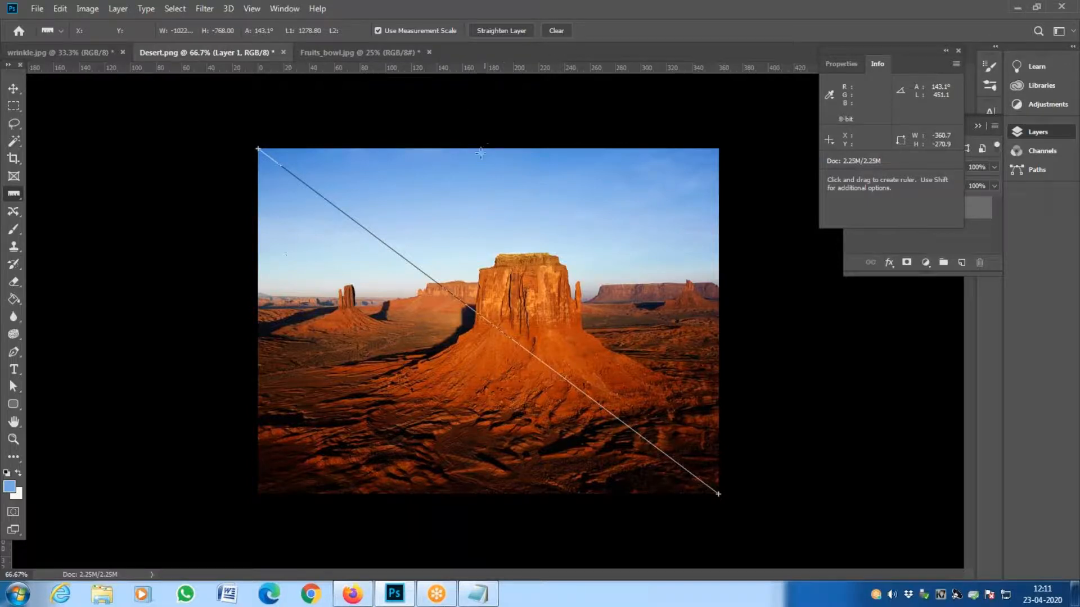
pyautogui.moveTo(479, 148); pyautogui.dragTo(486, 505)
pyautogui.moveTo(479, 148); pyautogui.dragTo(592, 260)
pyautogui.moveTo(615, 348); pyautogui.dragTo(499, 495)
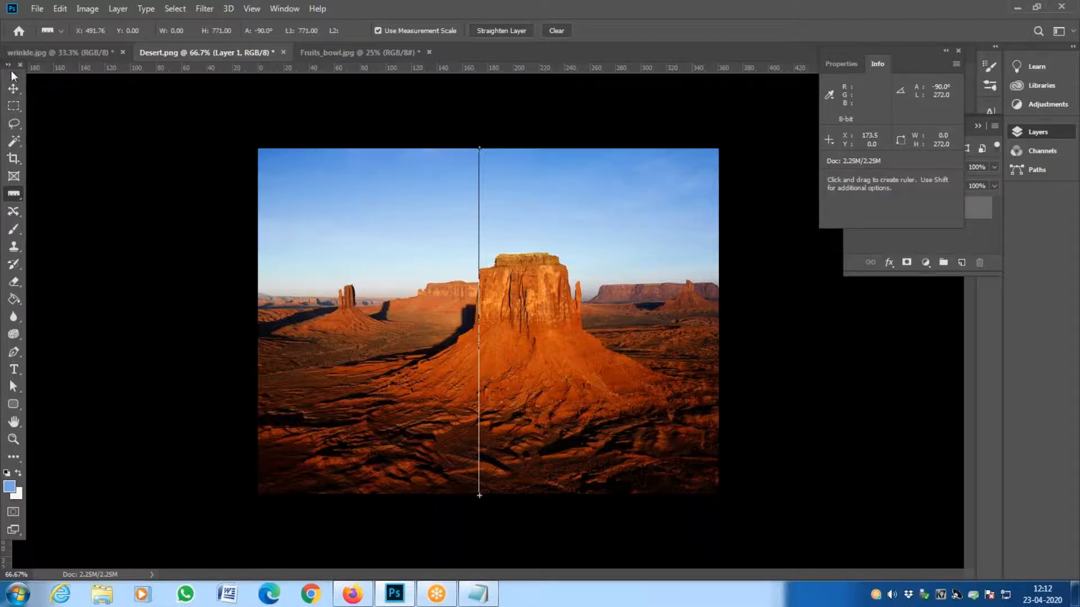
# - Move the toolbox off the vertical ruler and examine the image's bottom edge against the ruler scale
pyautogui.moveTo(14, 73); pyautogui.dragTo(81, 113)
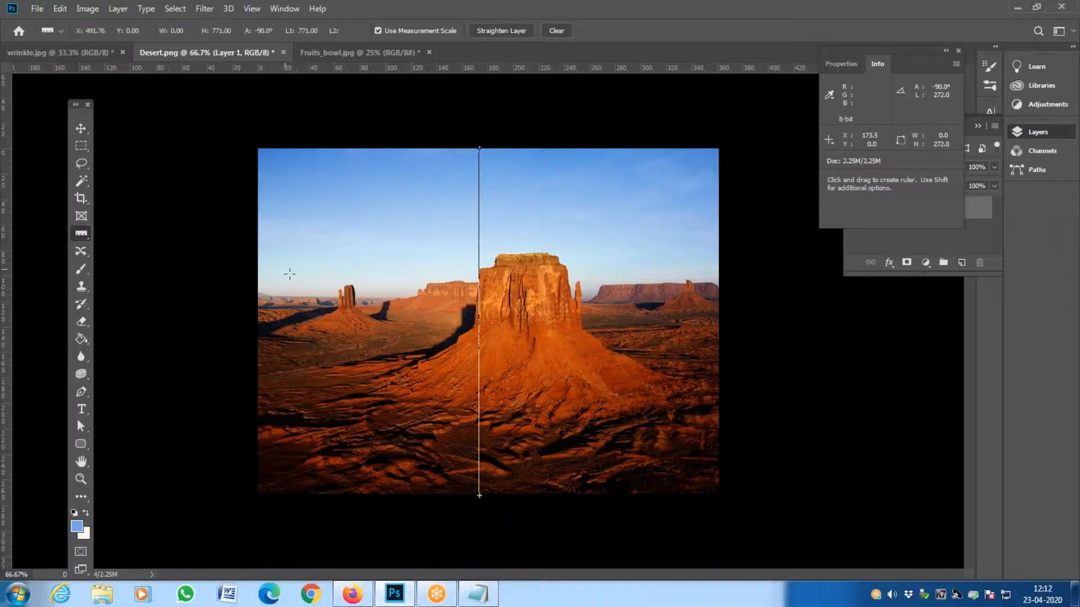
pyautogui.press('z')
pyautogui.click(310, 305)
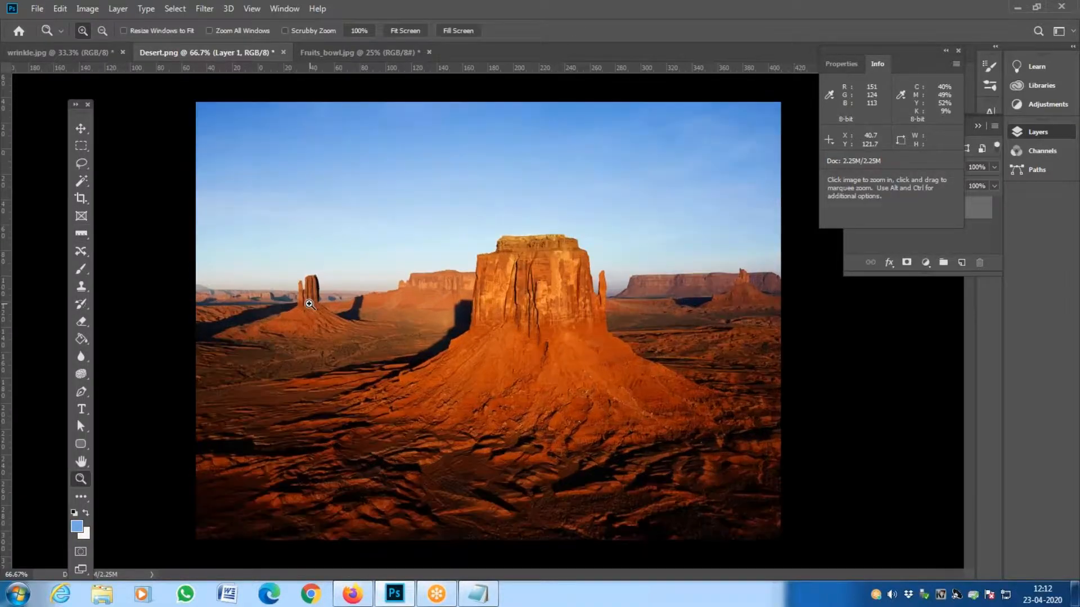
pyautogui.click(309, 304)
pyautogui.moveTo(172, 256); pyautogui.dragTo(462, 2)
pyautogui.moveTo(365, 394); pyautogui.dragTo(218, 207)
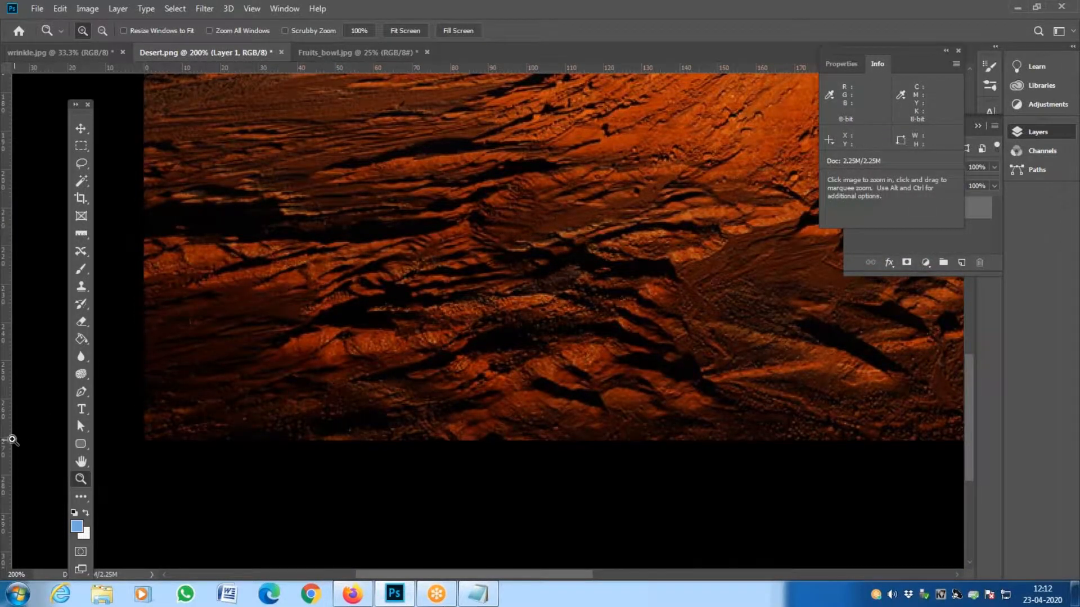
pyautogui.press('space')
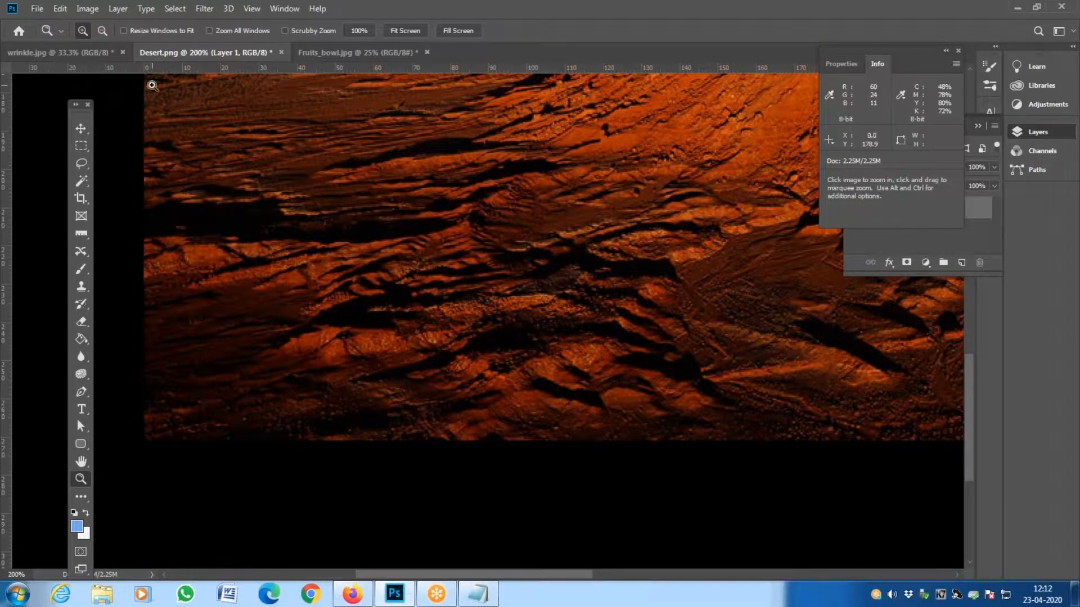
pyautogui.moveTo(151, 85)
pyautogui.mouseDown()
pyautogui.moveTo(141, 164)
pyautogui.moveTo(158, 79)
pyautogui.mouseUp()
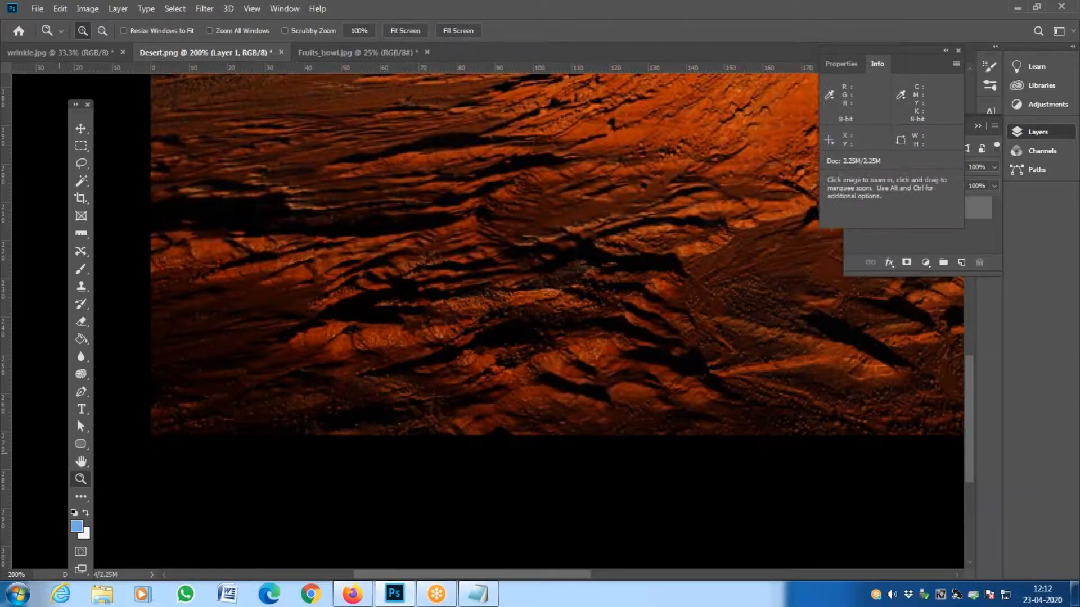
# - Check the vertical ruler's unit choices and keep Millimeters selected
pyautogui.press('alt')
pyautogui.keyDown('alt'); pyautogui.click(441, 373); pyautogui.keyUp('alt')
pyautogui.keyDown('alt'); pyautogui.click(441, 372); pyautogui.keyUp('alt')
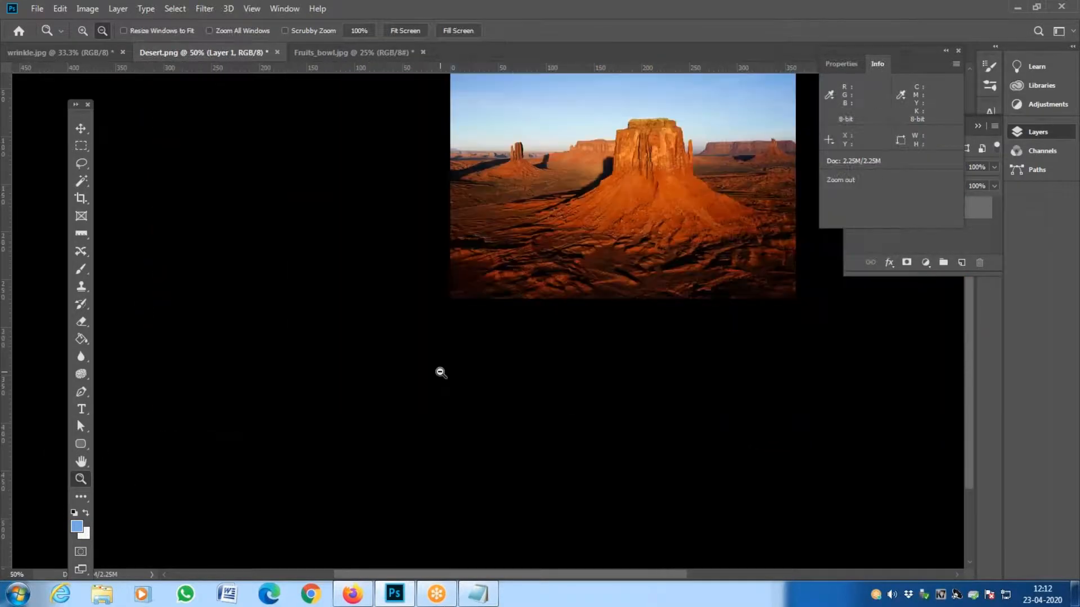
pyautogui.press('space')
pyautogui.moveTo(542, 241); pyautogui.dragTo(400, 344)
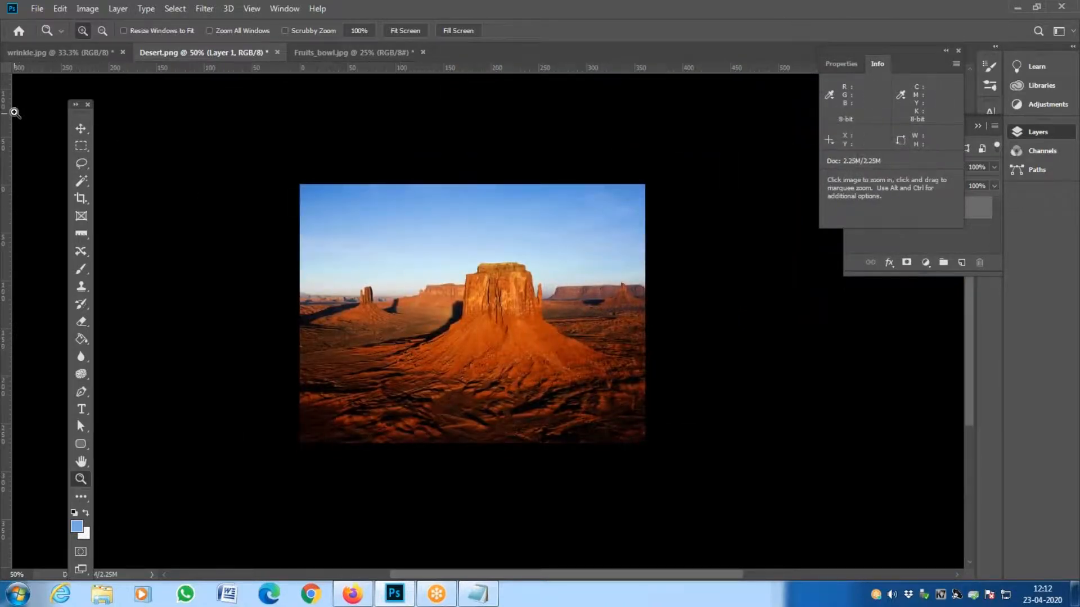
pyautogui.rightClick(10, 111)
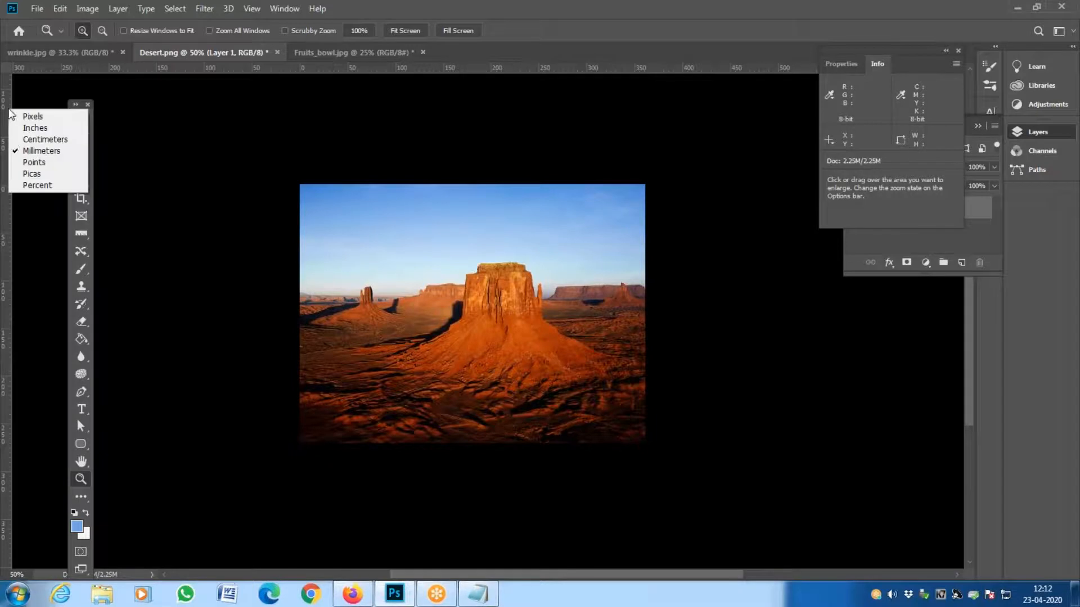
pyautogui.click(41, 151)
# - Check the desert image's canvas size in pixels and leave the canvas unchanged
pyautogui.click(87, 9)
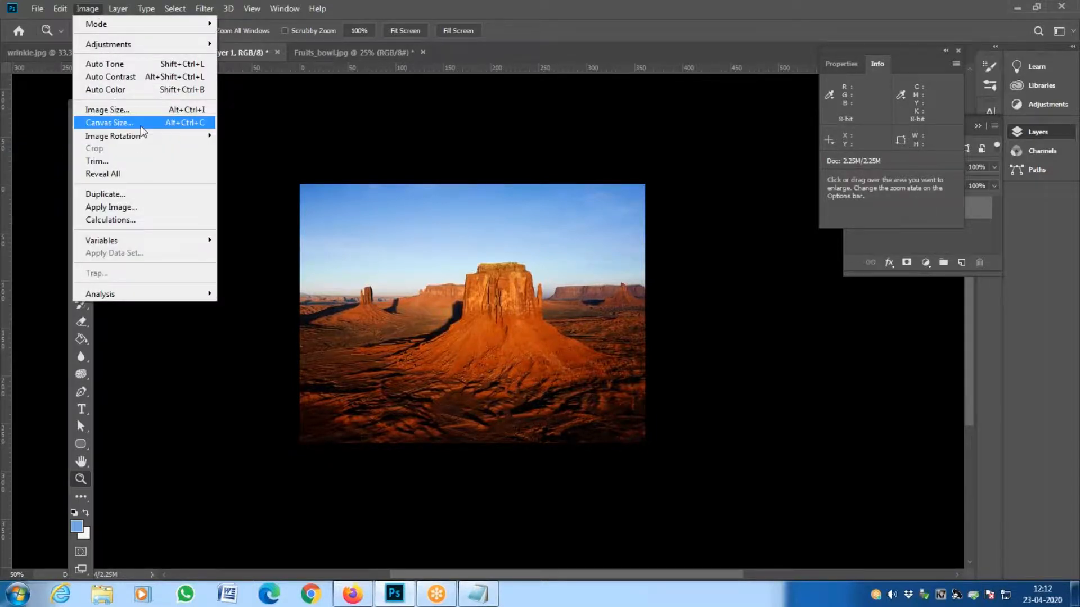
pyautogui.click(109, 123)
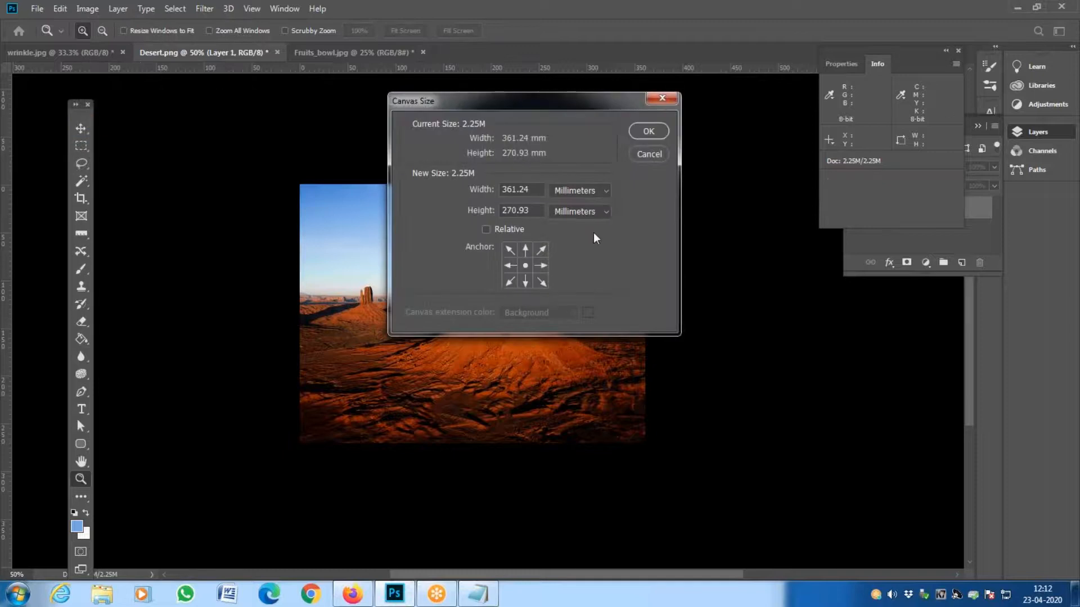
pyautogui.click(592, 193)
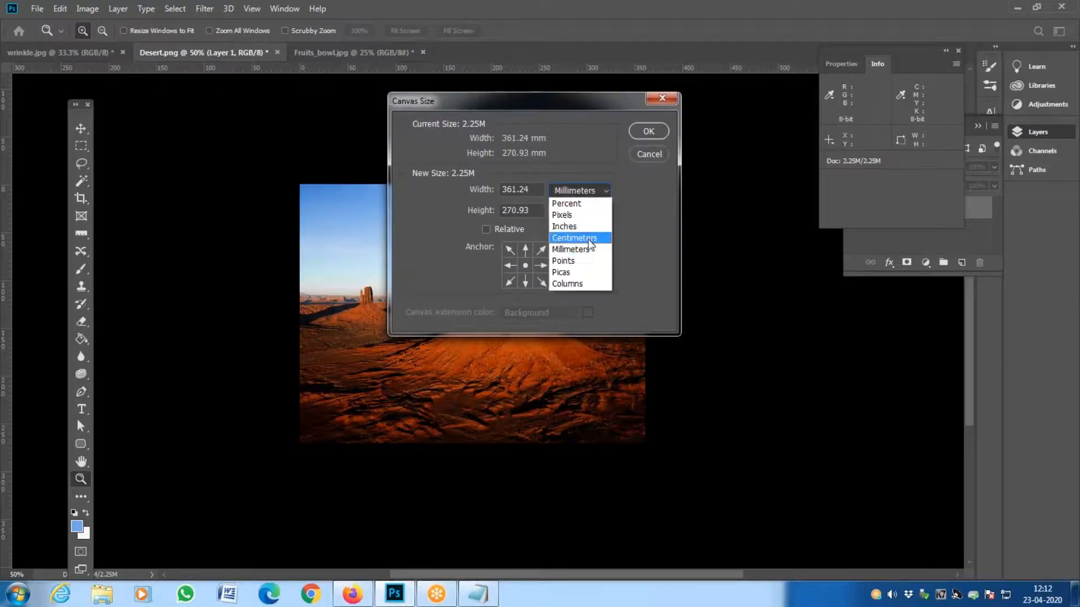
pyautogui.click(565, 215)
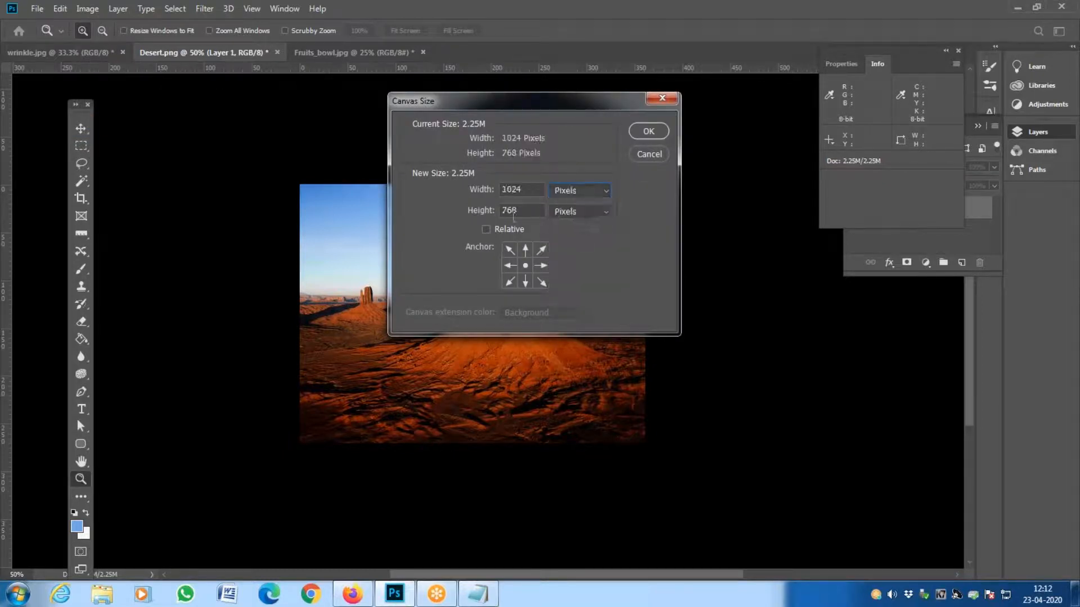
pyautogui.press('Escape')
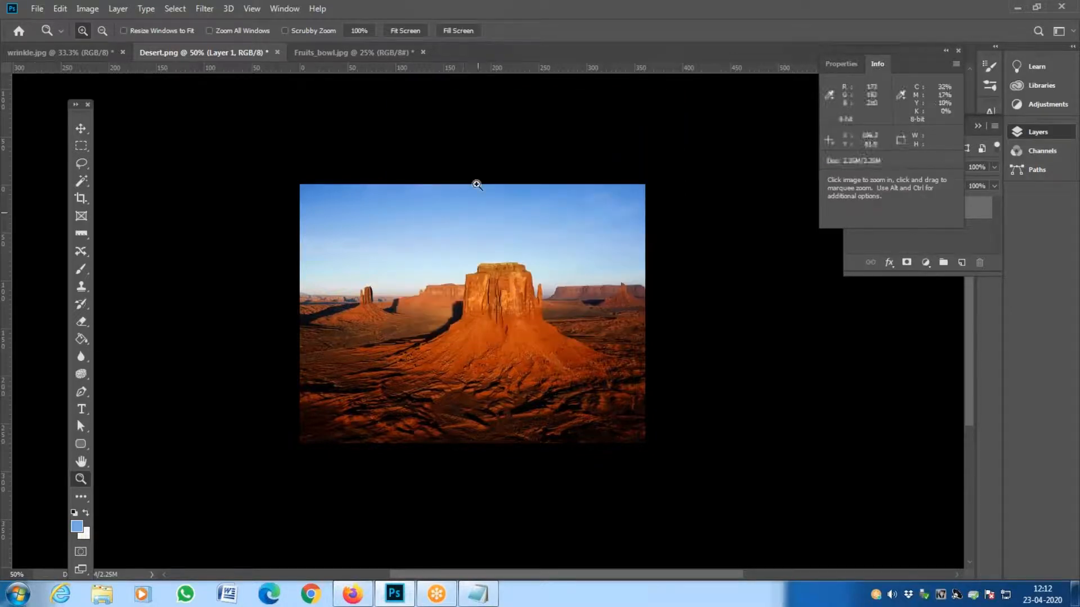
# - Measure the desert image's height with the Ruler tool, from its top edge straight down to its bottom edge
pyautogui.click(81, 233)
pyautogui.moveTo(466, 184); pyautogui.dragTo(466, 444)
pyautogui.press('z')
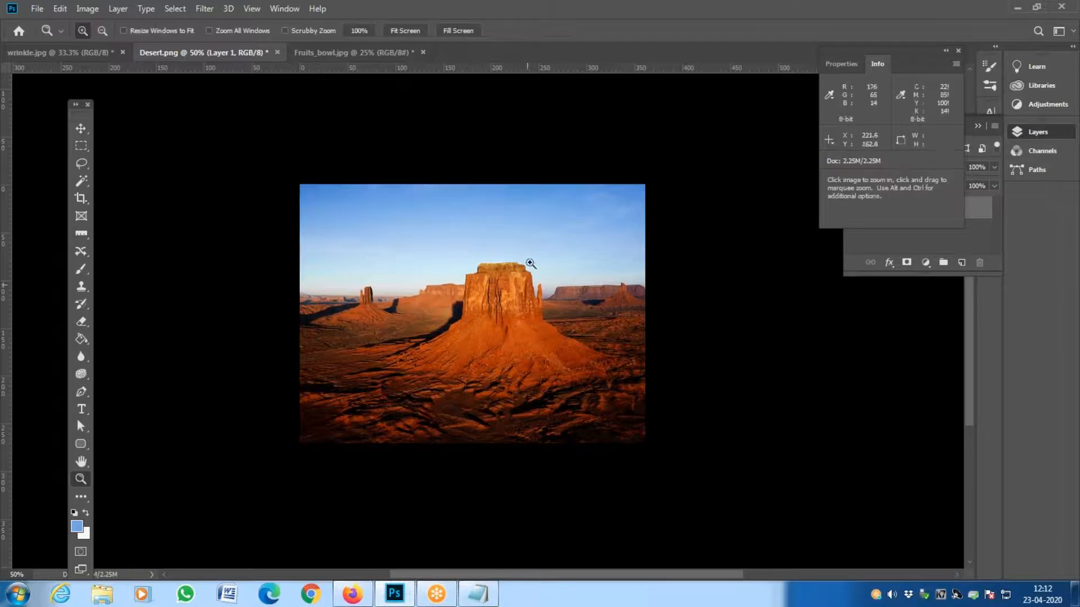
pyautogui.click(81, 234)
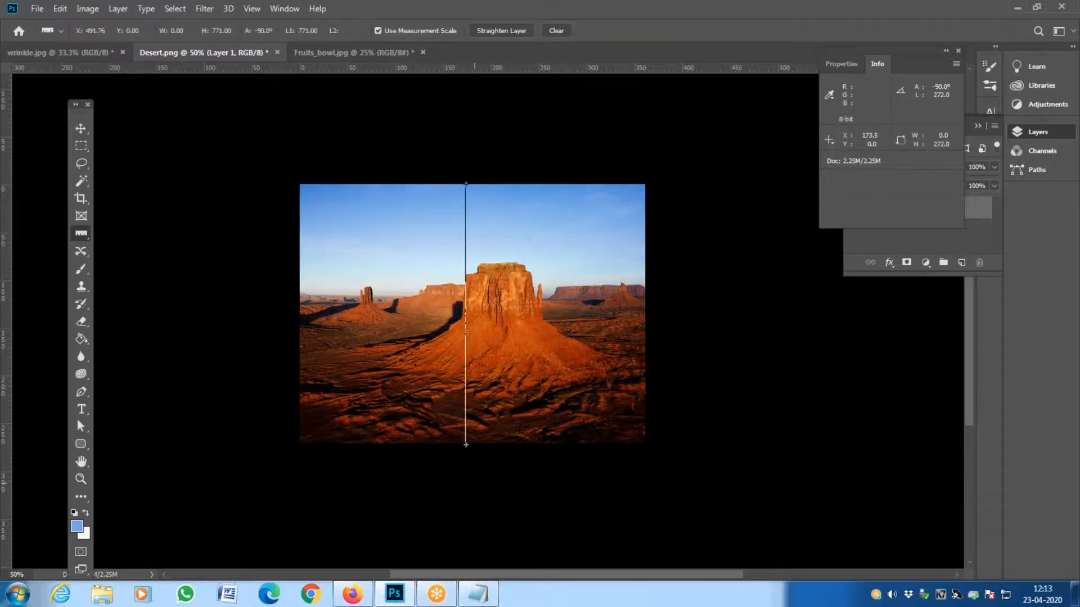
# - Examine both ends of the vertical ruler line up close and move its upper end to the image's upper-left corner
pyautogui.hotkey('ctrl', '+')
pyautogui.hotkey('ctrl', '+')
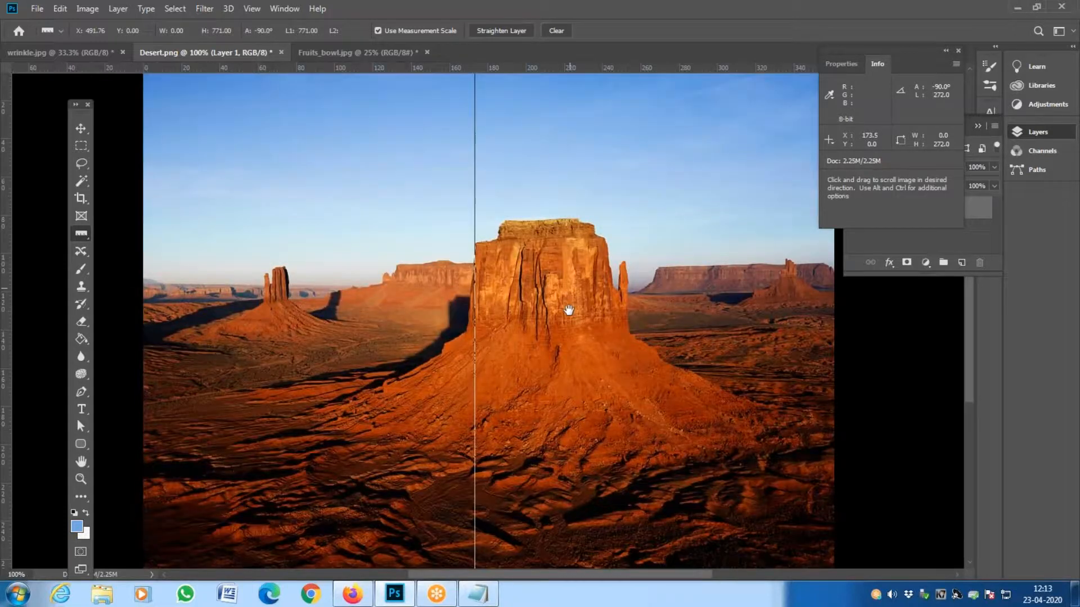
pyautogui.moveTo(567, 309); pyautogui.dragTo(550, 453)
pyautogui.scroll(-5, 549, 265)
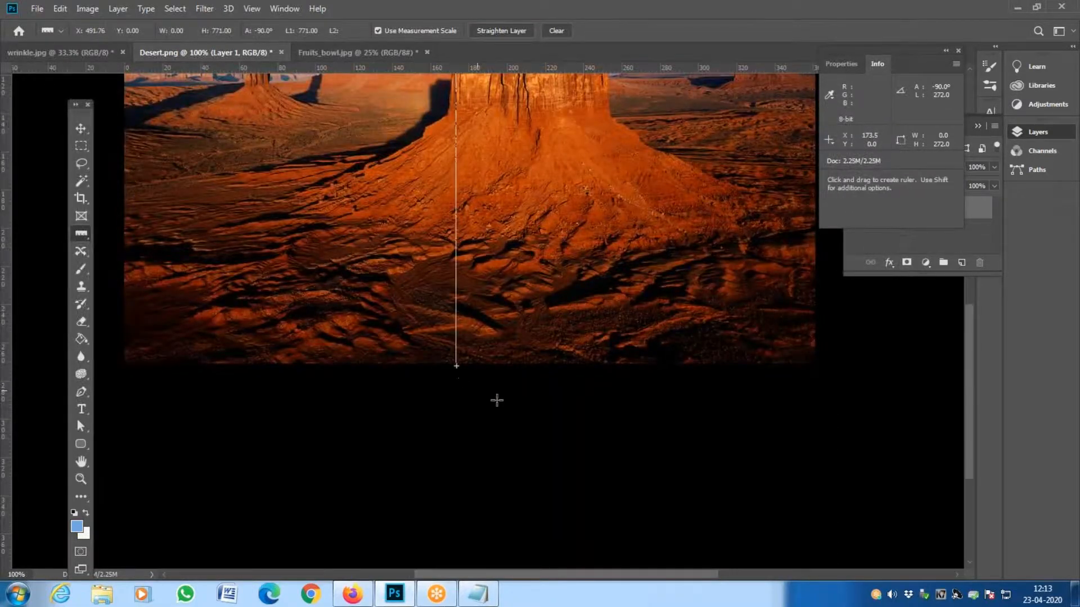
pyautogui.press('space')
pyautogui.moveTo(532, 277); pyautogui.dragTo(557, 558)
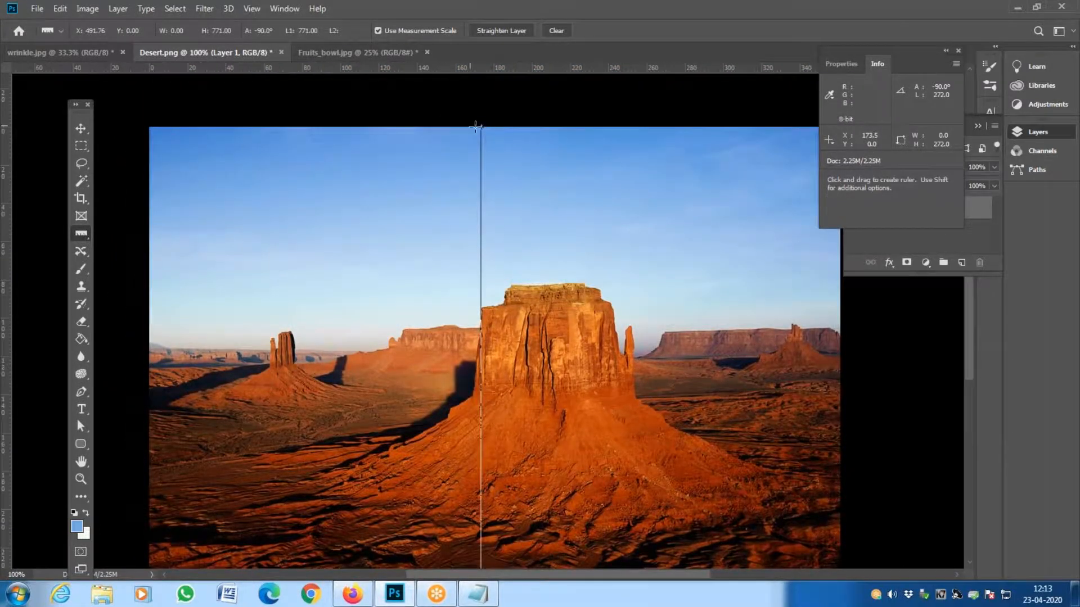
pyautogui.moveTo(481, 127); pyautogui.dragTo(148, 129)
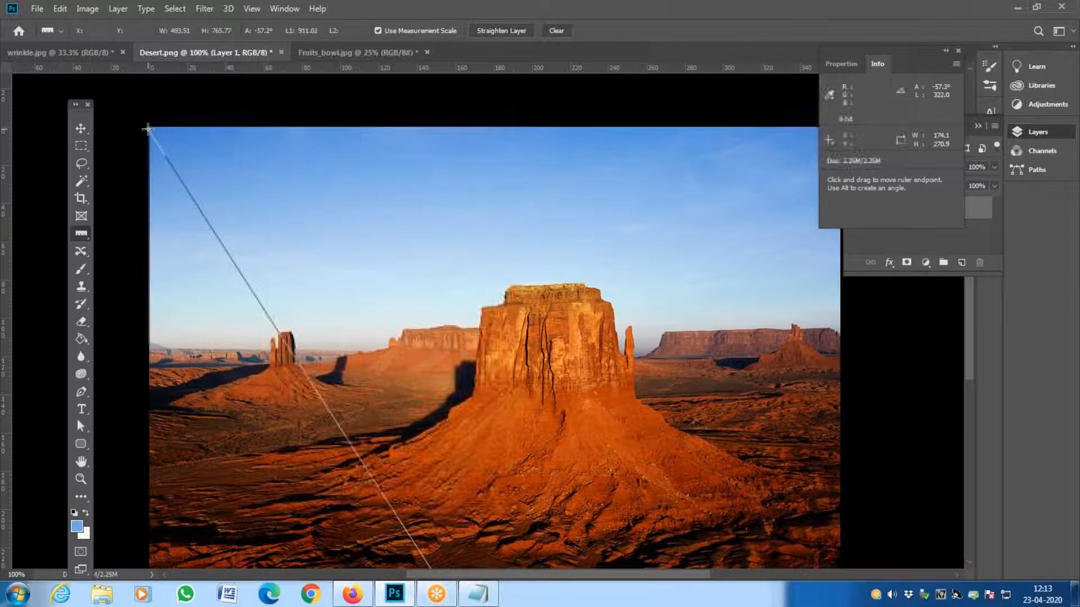
# - Add a note reading "Yellow Stone" beside the central butte's top and a second, empty note in the sky
pyautogui.rightClick(81, 233)
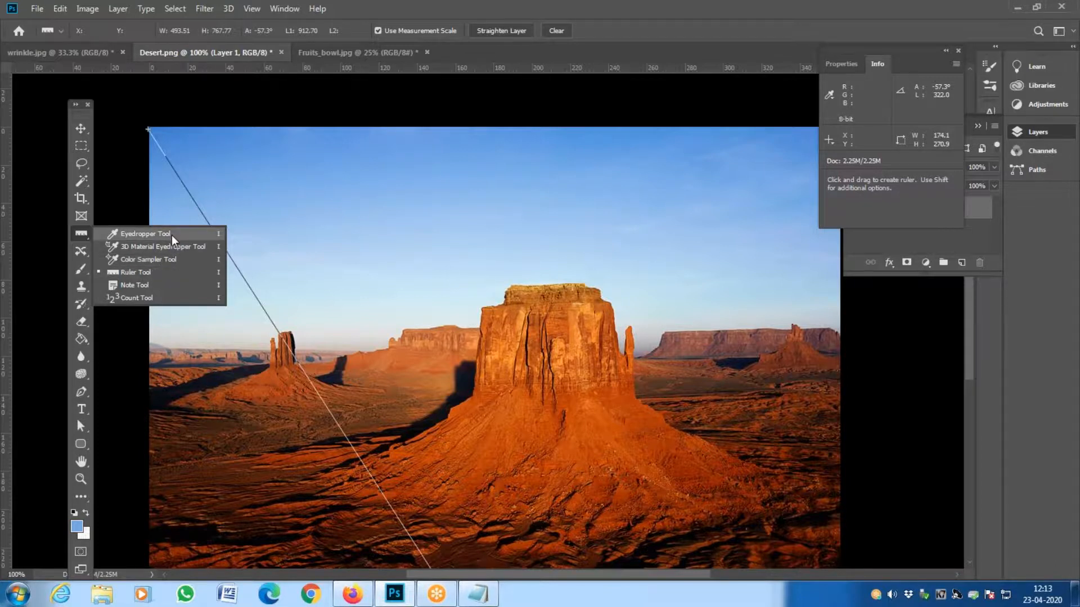
pyautogui.click(156, 285)
pyautogui.click(618, 301)
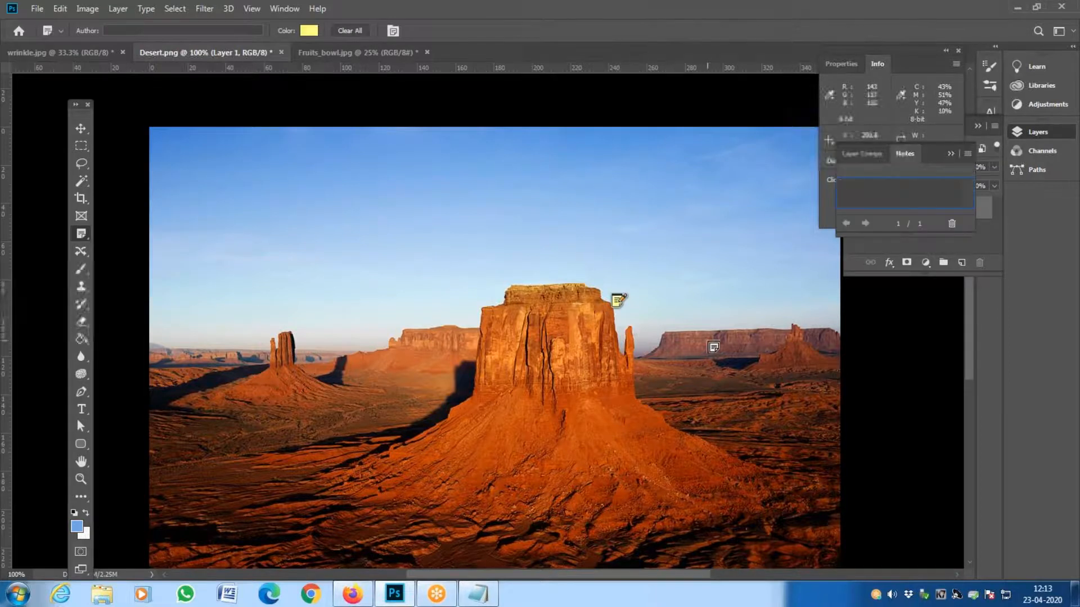
pyautogui.write('ASDmO')
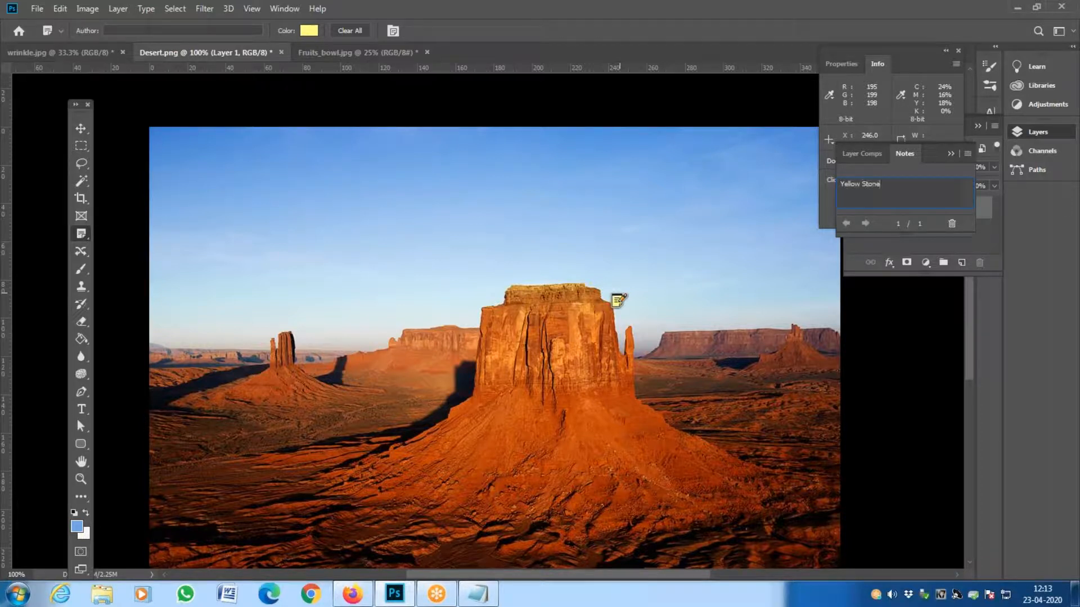
pyautogui.click(412, 256)
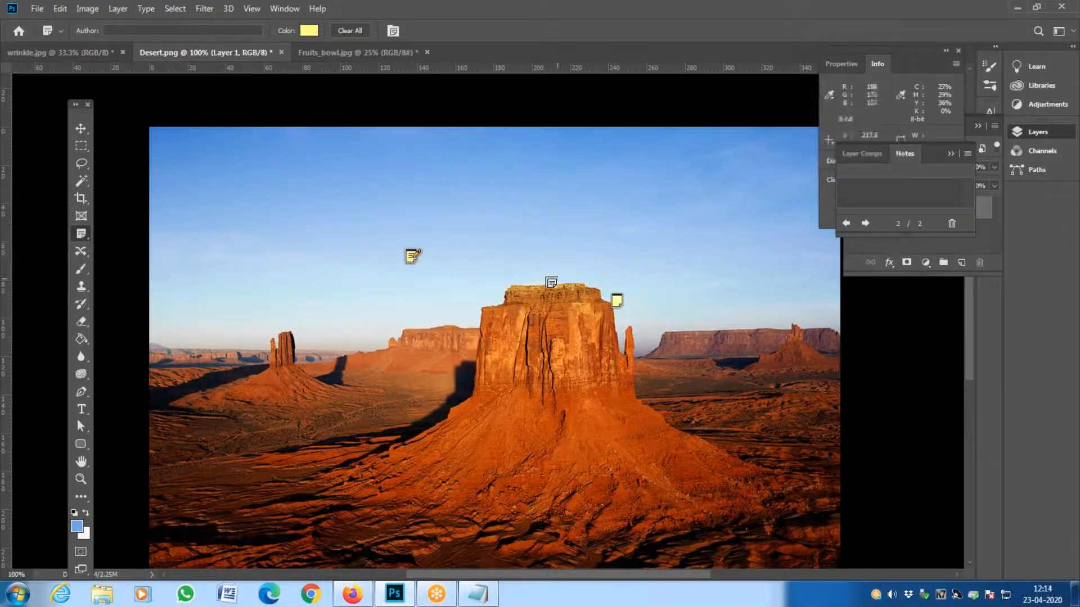
# - Reopen the Yellow Stone note with the Move tool and move the empty note onto the small rock tower left of the butte
pyautogui.click(81, 129)
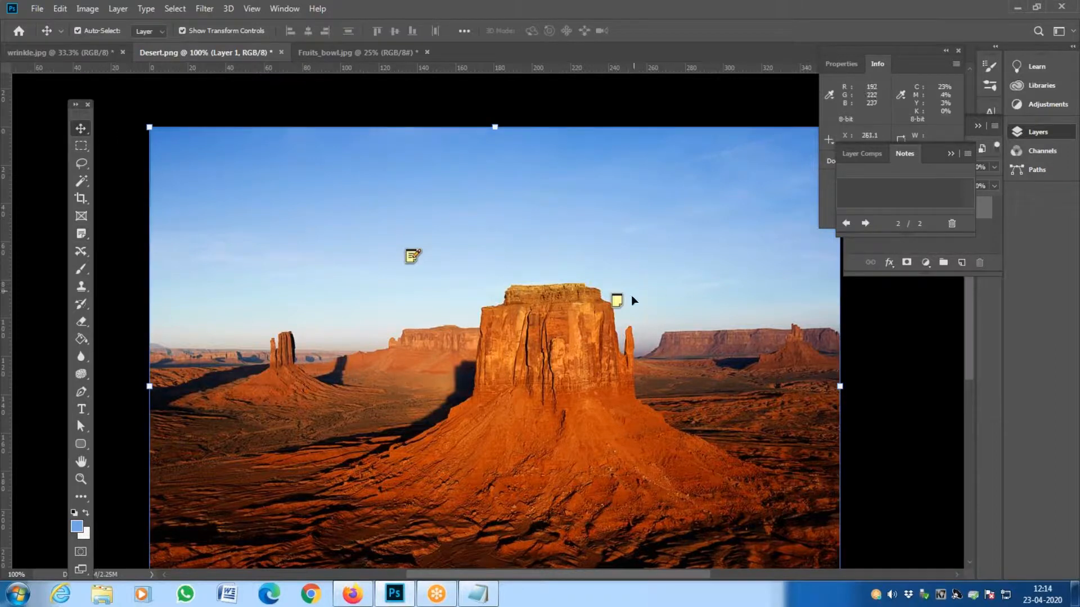
pyautogui.click(617, 300)
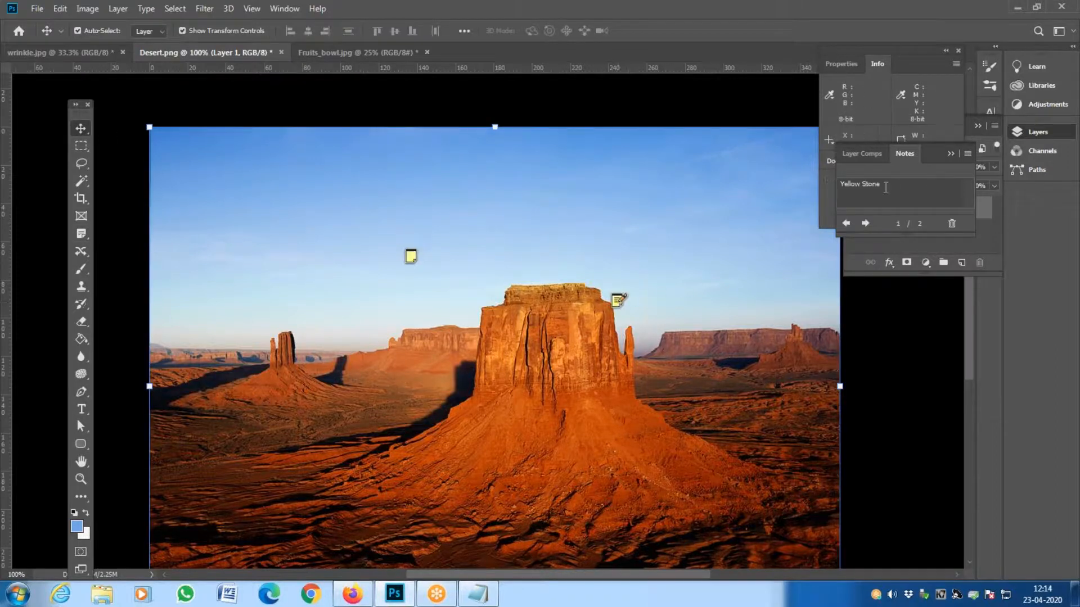
pyautogui.moveTo(595, 413); pyautogui.dragTo(495, 262)
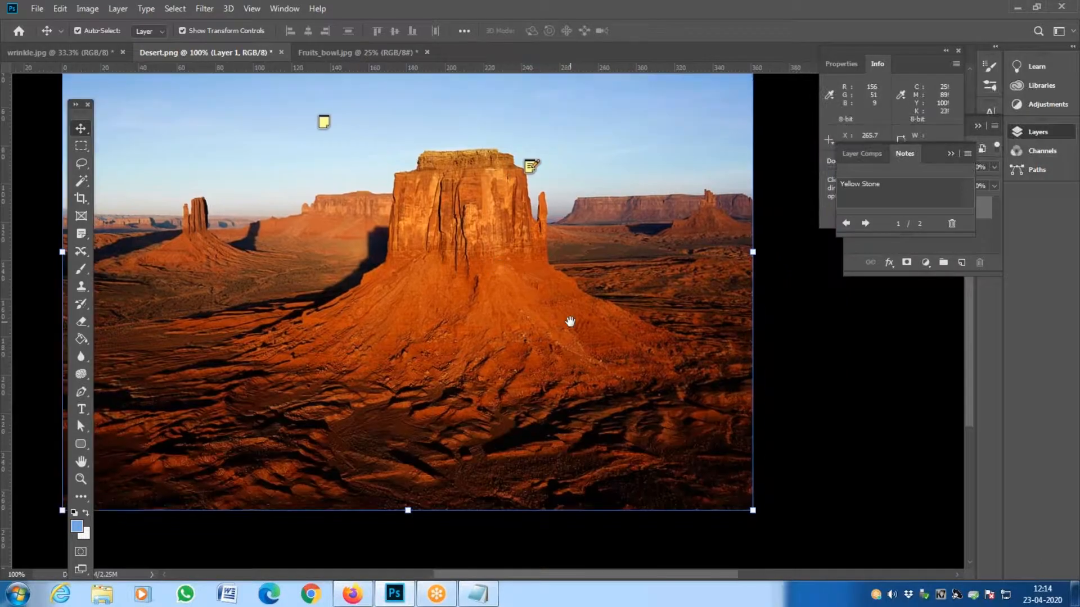
pyautogui.moveTo(324, 122); pyautogui.dragTo(213, 224)
pyautogui.press('z')
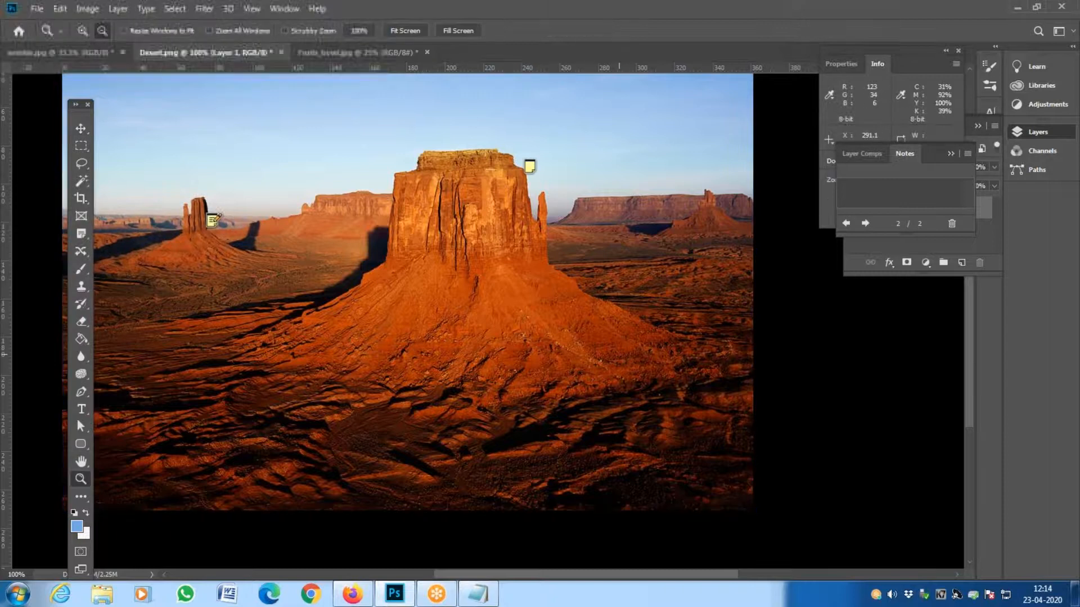
pyautogui.keyDown('alt'); pyautogui.click(228, 257); pyautogui.keyUp('alt')
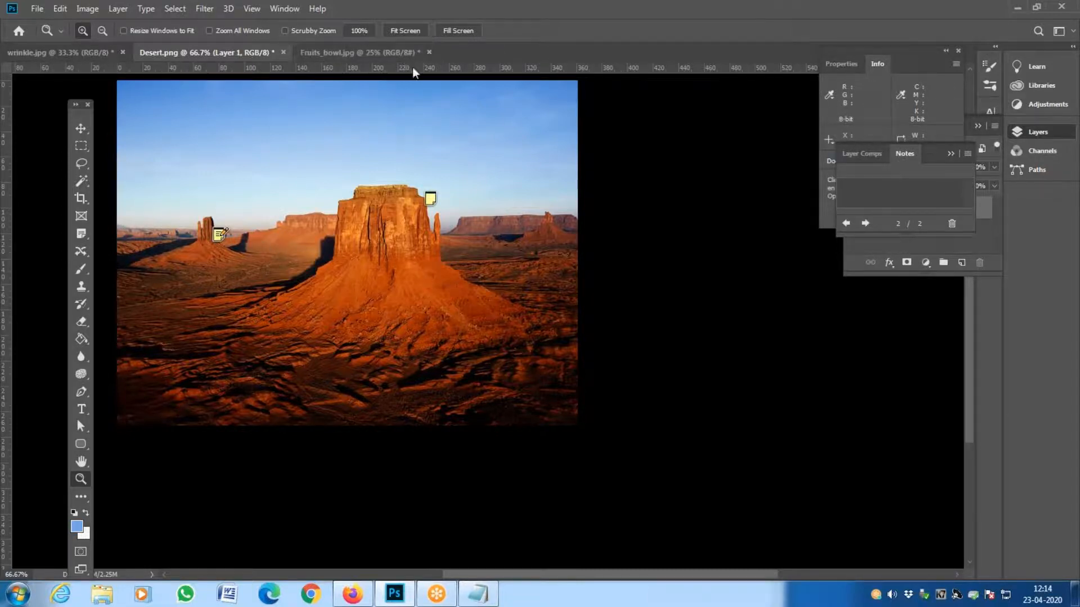
# - Keep the desert document open and delete the empty note on the small rock tower
pyautogui.click(284, 51)
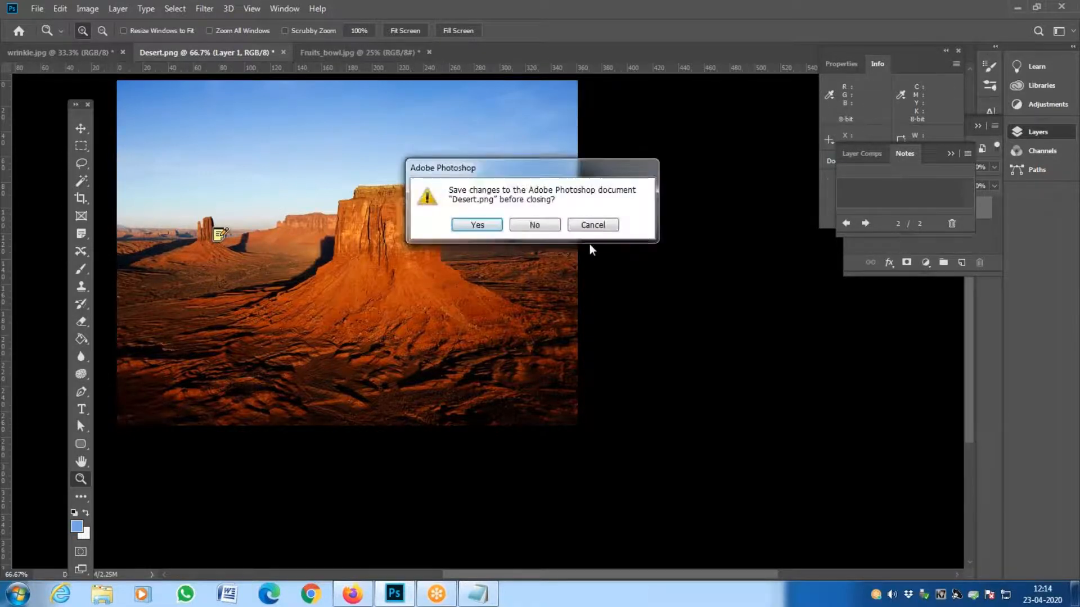
pyautogui.click(538, 224)
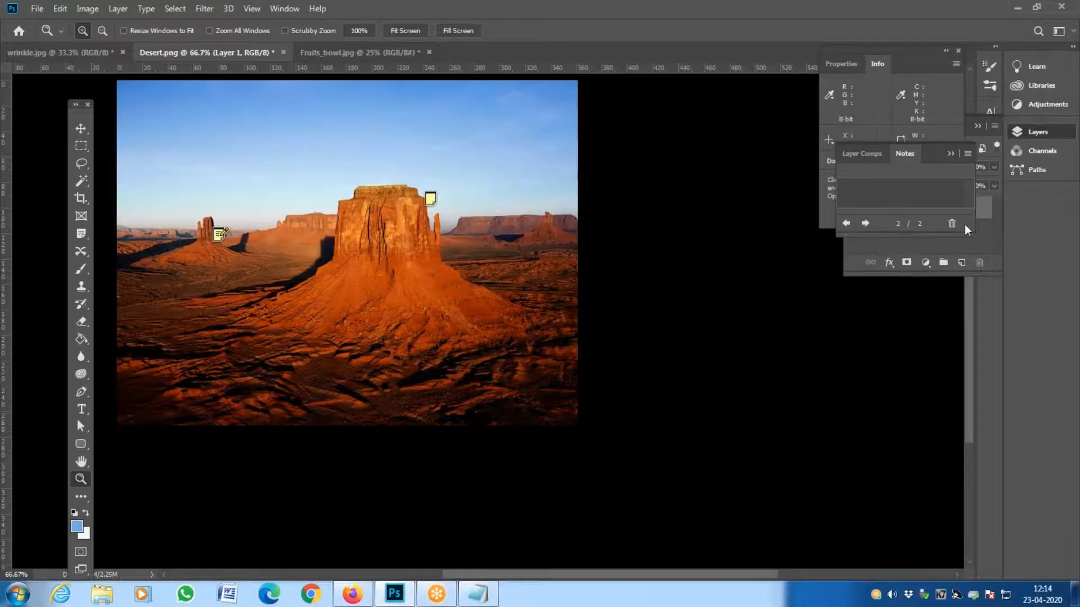
pyautogui.click(952, 224)
pyautogui.click(478, 228)
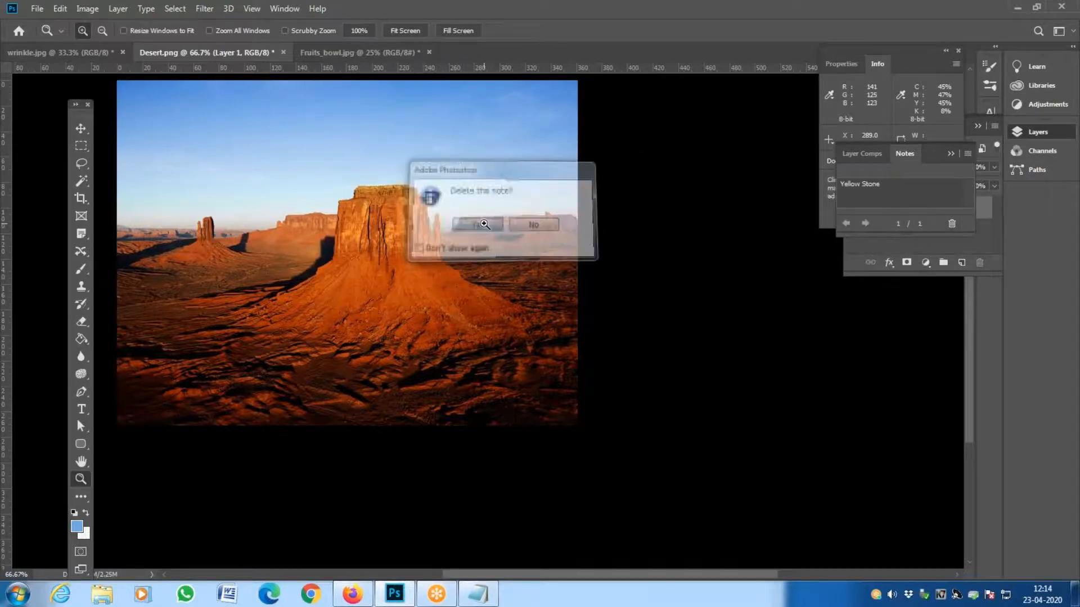
# - Select the Yellow Stone note beside the butte and delete it
pyautogui.press('v')
pyautogui.rightClick(434, 197)
pyautogui.click(433, 197)
pyautogui.doubleClick(430, 198)
pyautogui.click(432, 198)
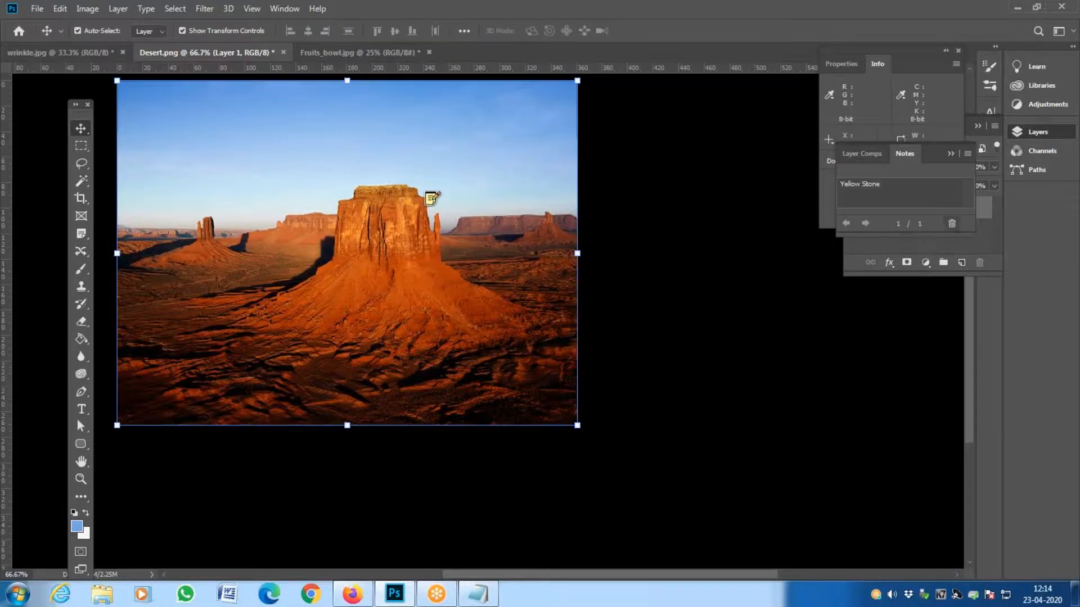
pyautogui.click(952, 223)
pyautogui.click(481, 232)
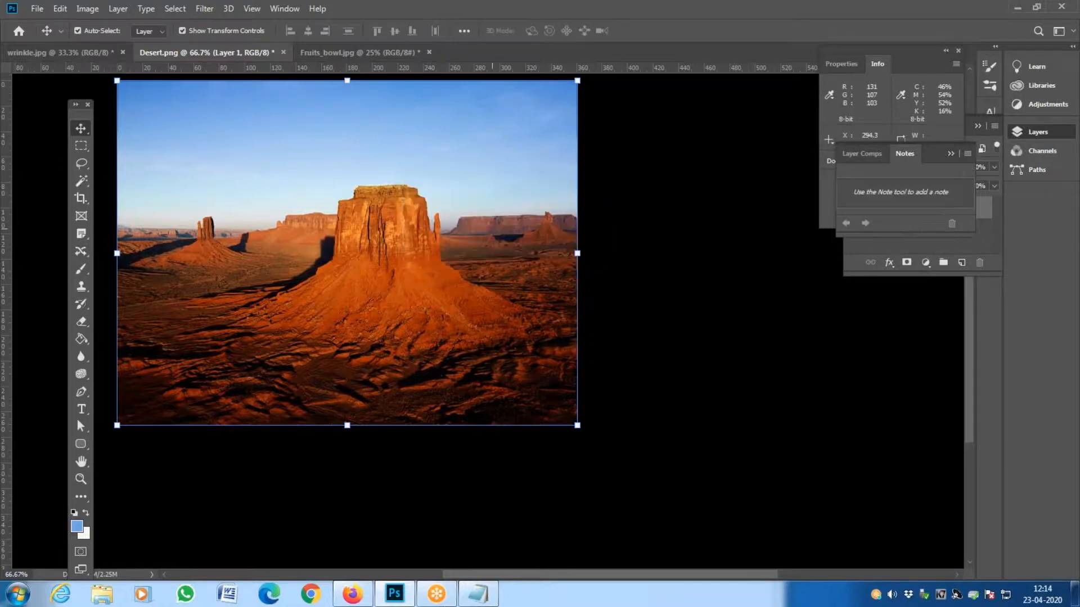
pyautogui.moveTo(367, 258); pyautogui.dragTo(504, 296)
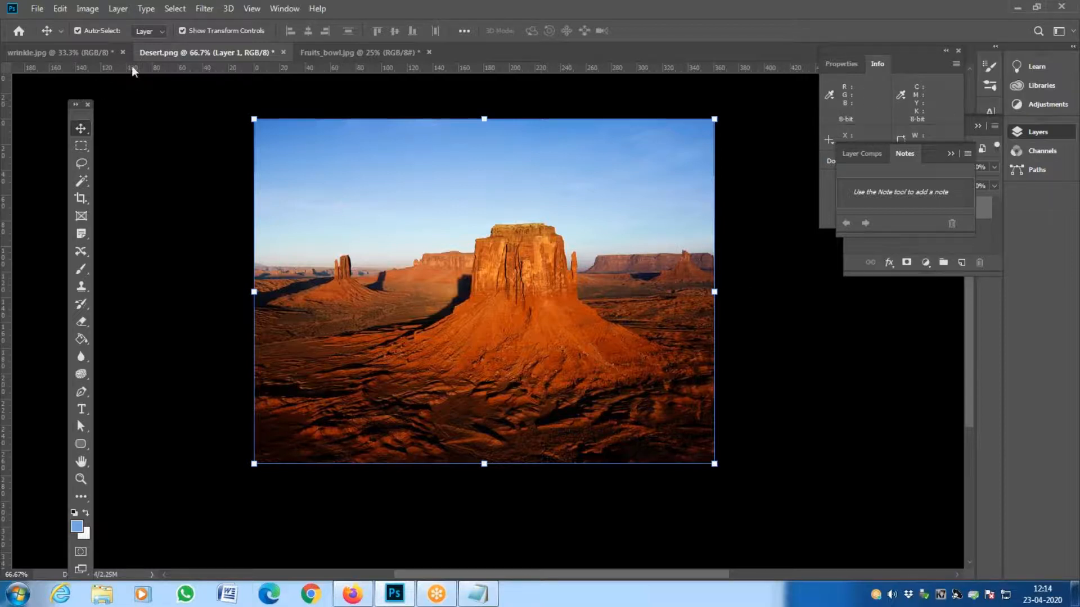
pyautogui.click(37, 9)
pyautogui.click(44, 37)
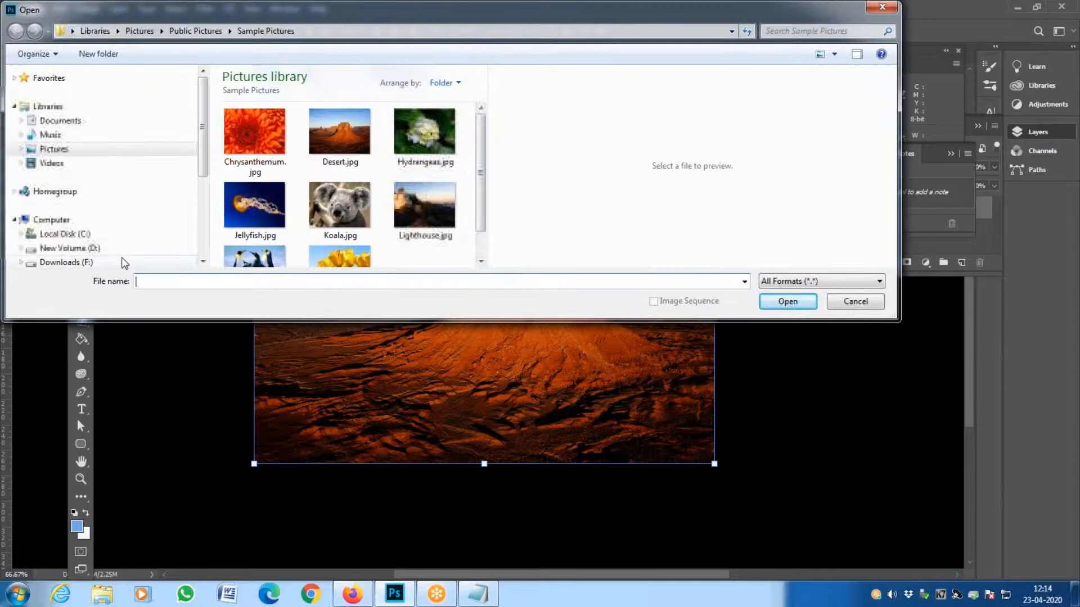
pyautogui.press('Escape')
# - Browse for an image to open in the commons folder within FROM D on the Downloads (F:) drive
pyautogui.click(37, 8)
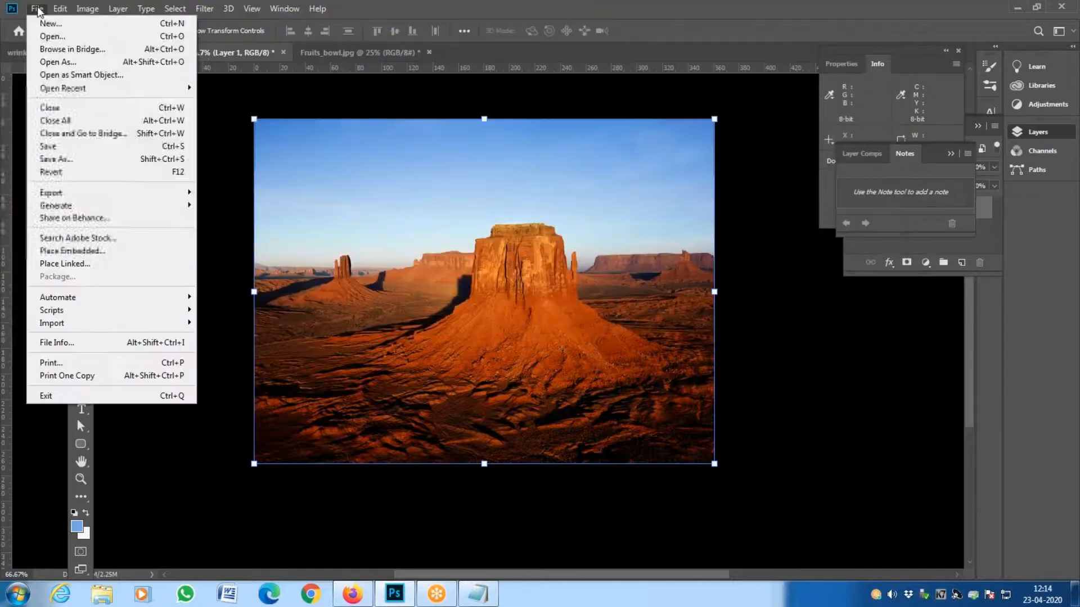
pyautogui.moveTo(107, 90)
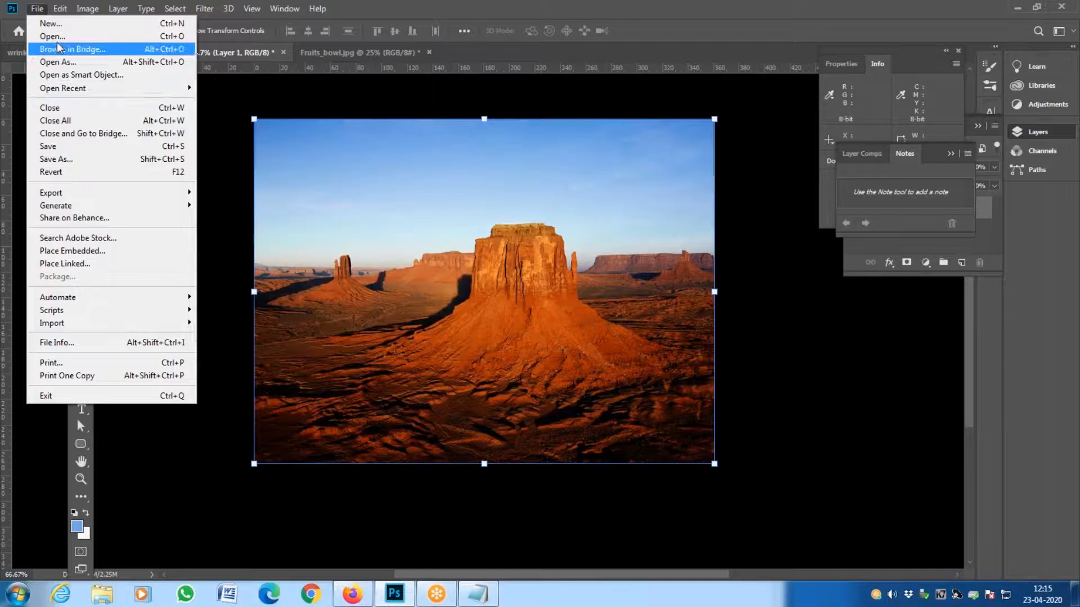
pyautogui.click(56, 37)
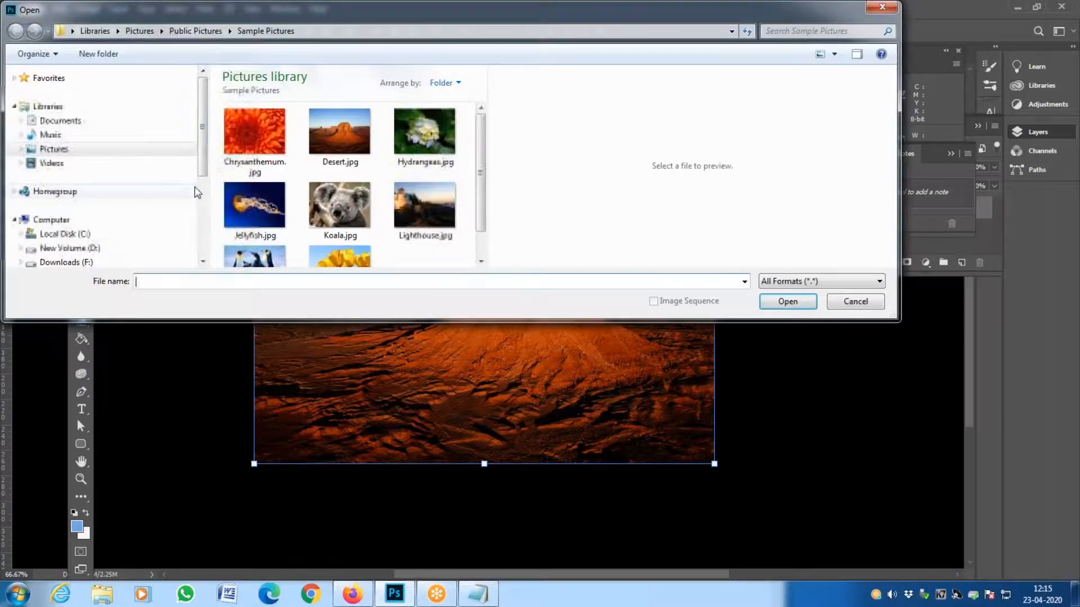
pyautogui.click(65, 262)
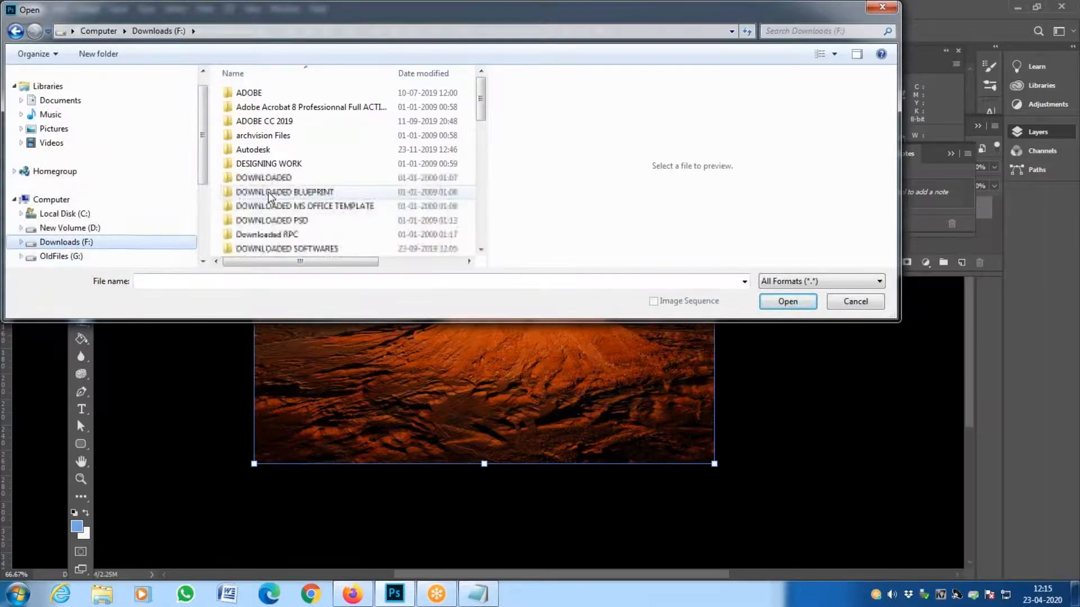
pyautogui.press('f')
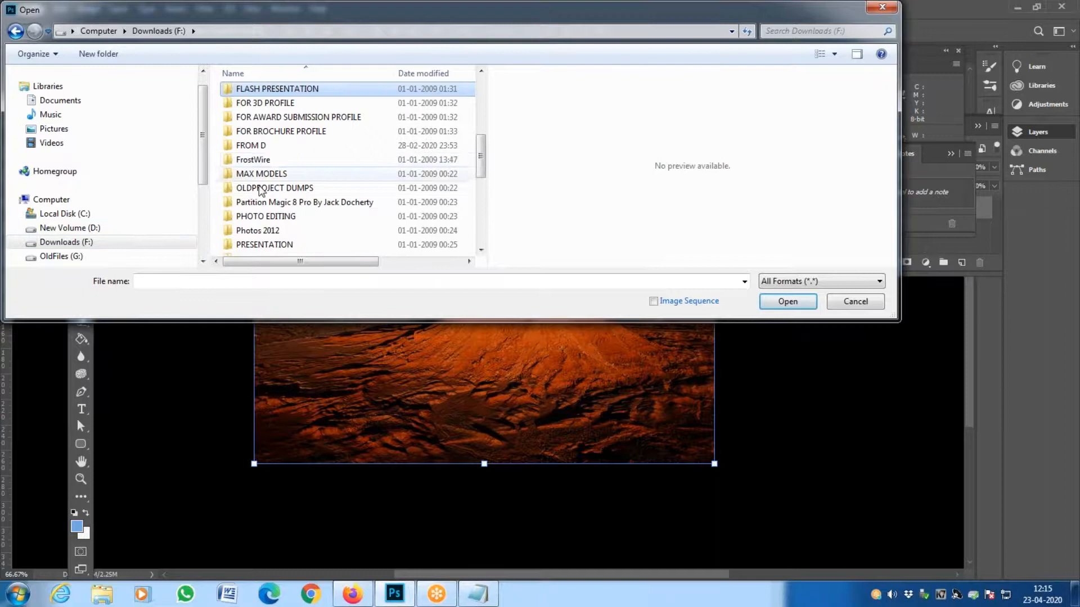
pyautogui.press('Down')
pyautogui.press('Down')
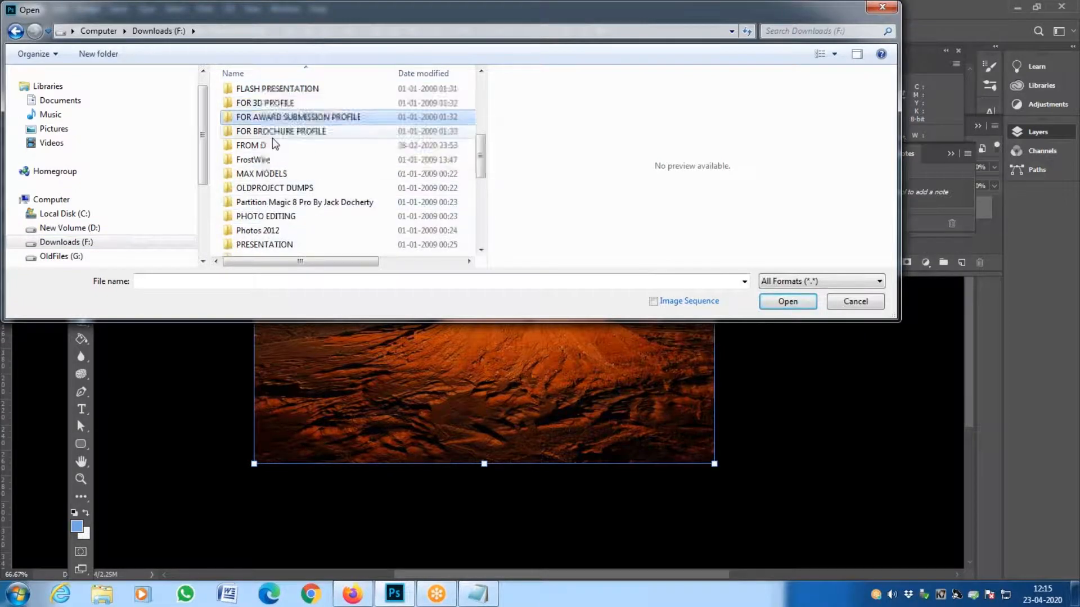
pyautogui.doubleClick(253, 146)
pyautogui.doubleClick(271, 136)
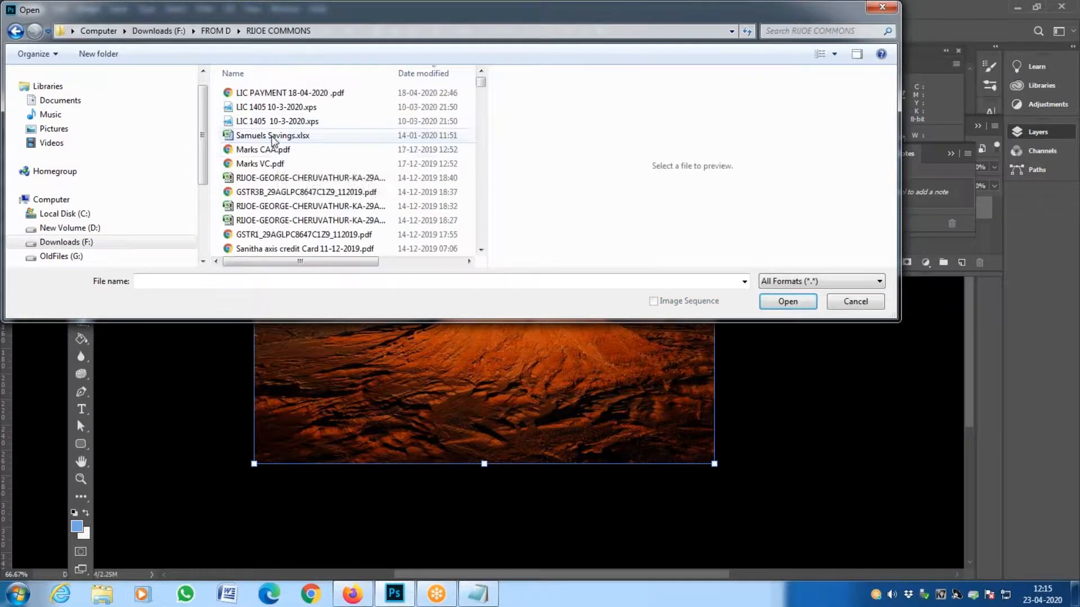
# - Open traffic jam.jpg from the CLASS 14 folder in the online videos' ADOBE PHOTOSHOP folder
pyautogui.scroll(-10, 285, 169)
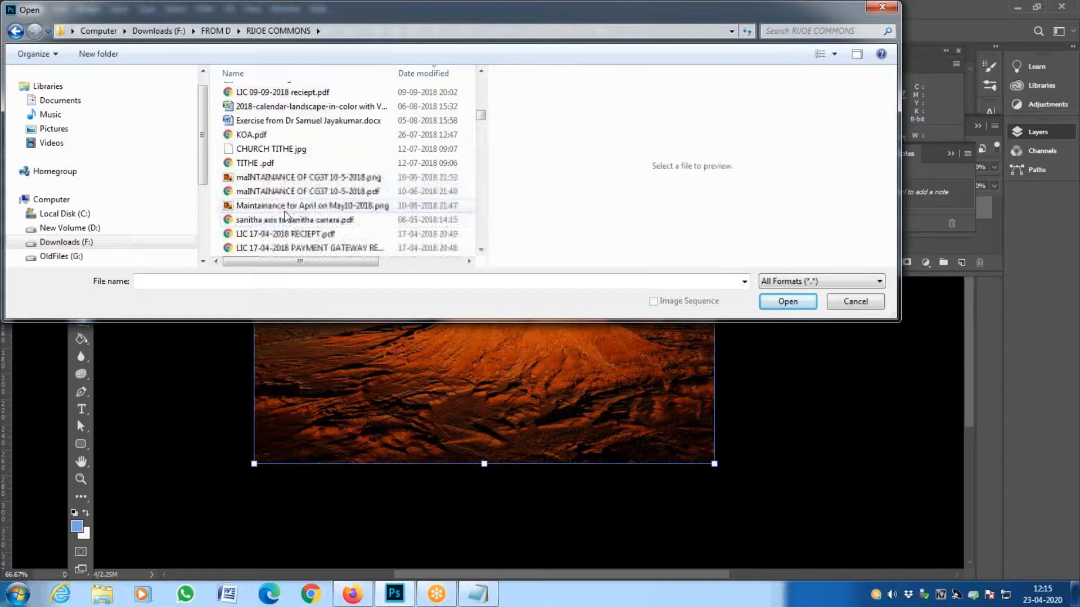
pyautogui.click(285, 219)
pyautogui.press('f')
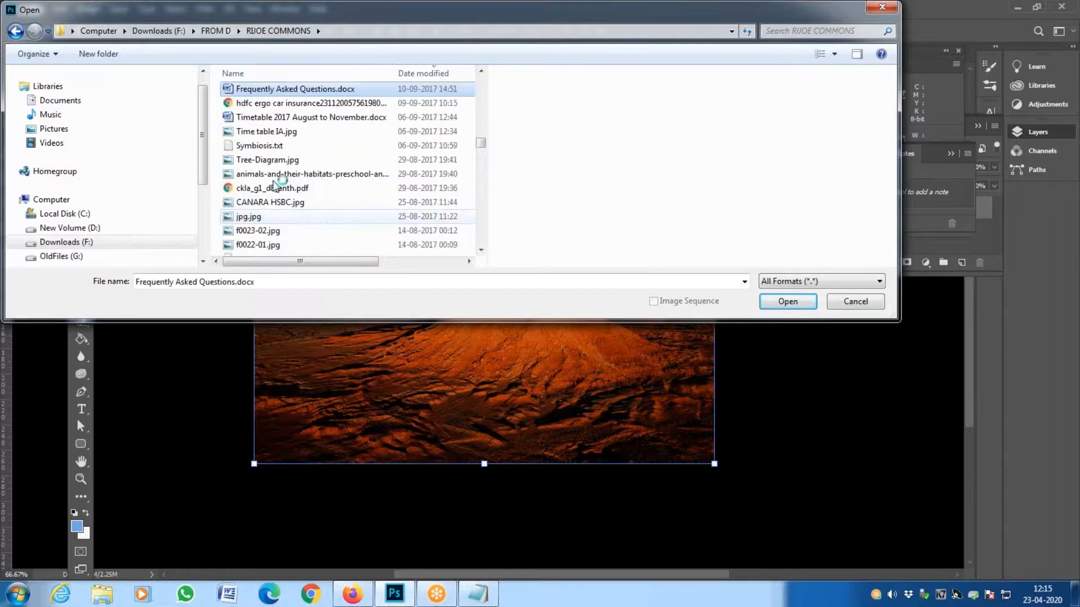
pyautogui.scroll(15, 270, 152)
pyautogui.doubleClick(281, 92)
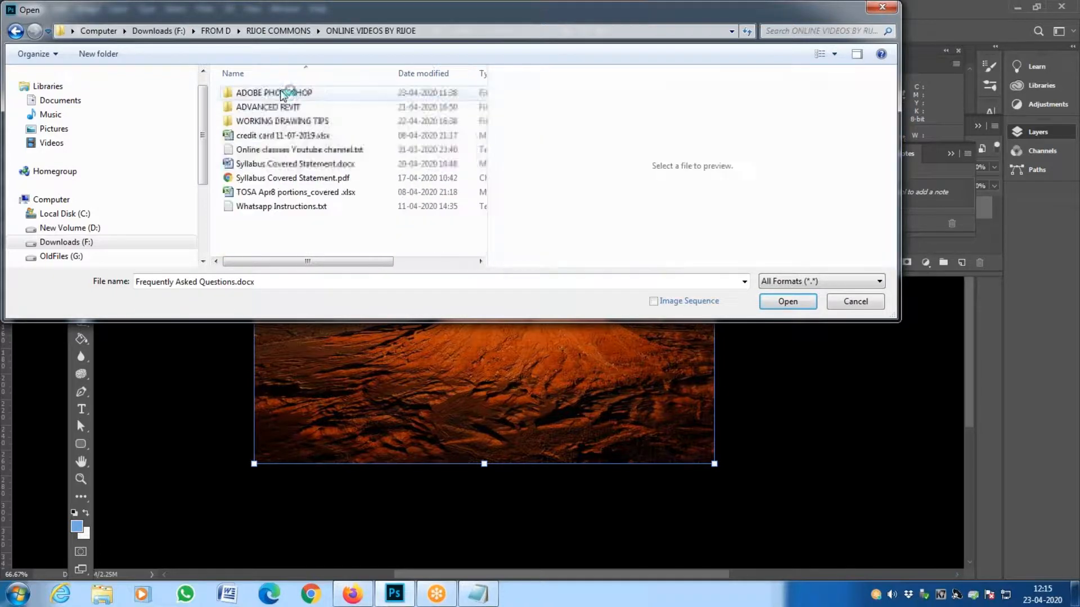
pyautogui.doubleClick(281, 94)
pyautogui.doubleClick(277, 119)
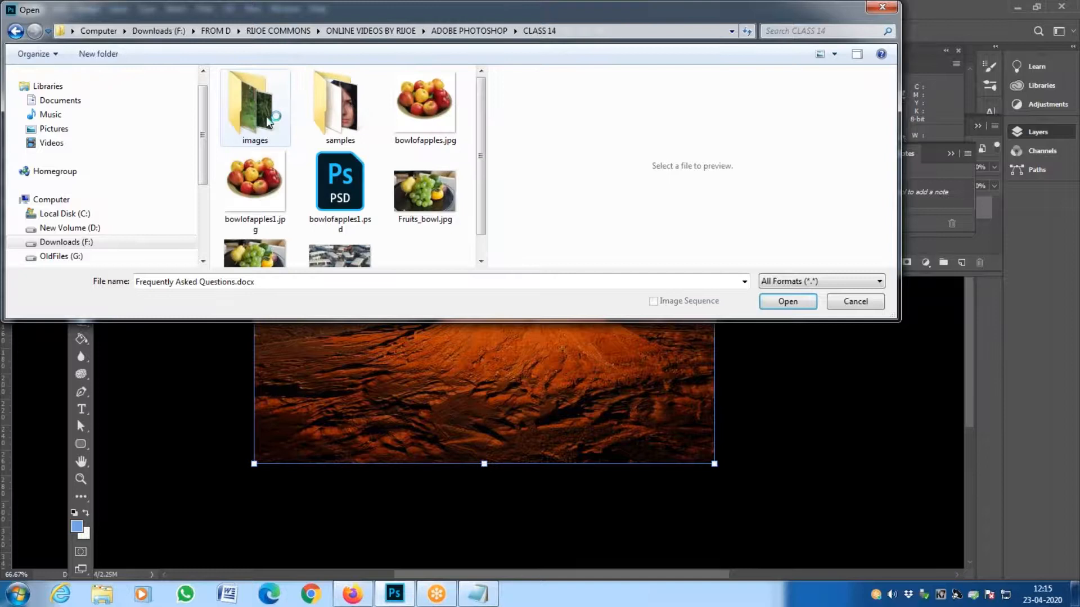
pyautogui.scroll(-1, 281, 115)
pyautogui.doubleClick(338, 228)
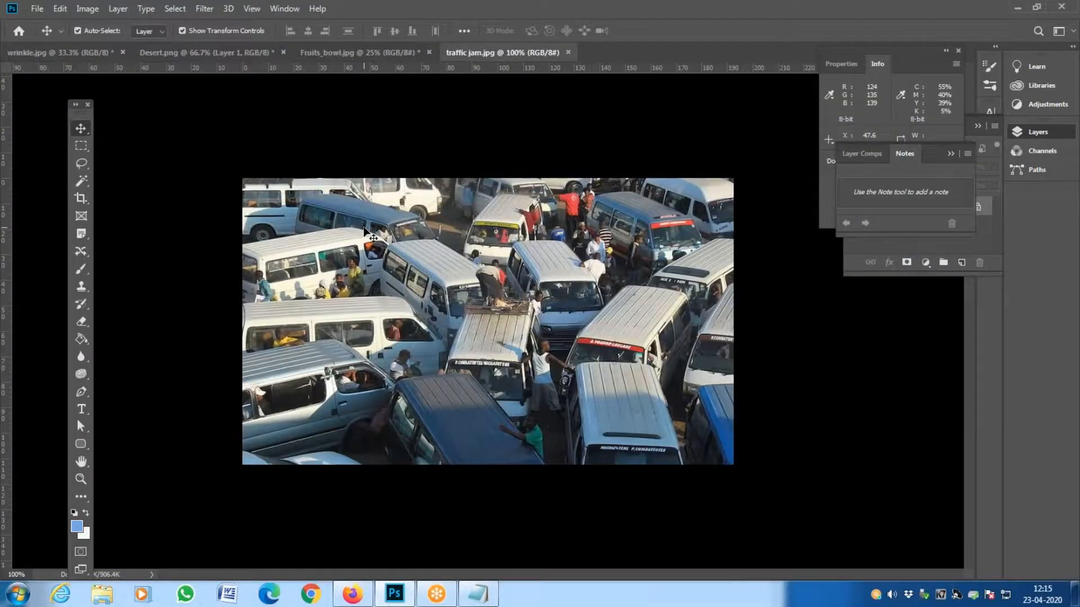
# - Number the vans across the traffic jam image one by one with the Count tool
pyautogui.click(84, 238)
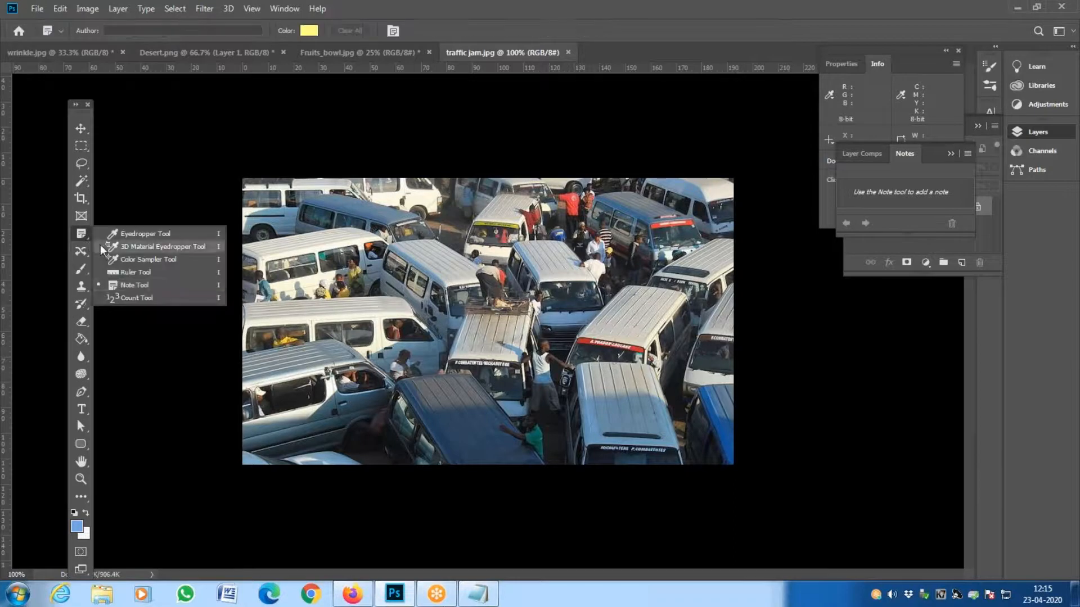
pyautogui.click(129, 300)
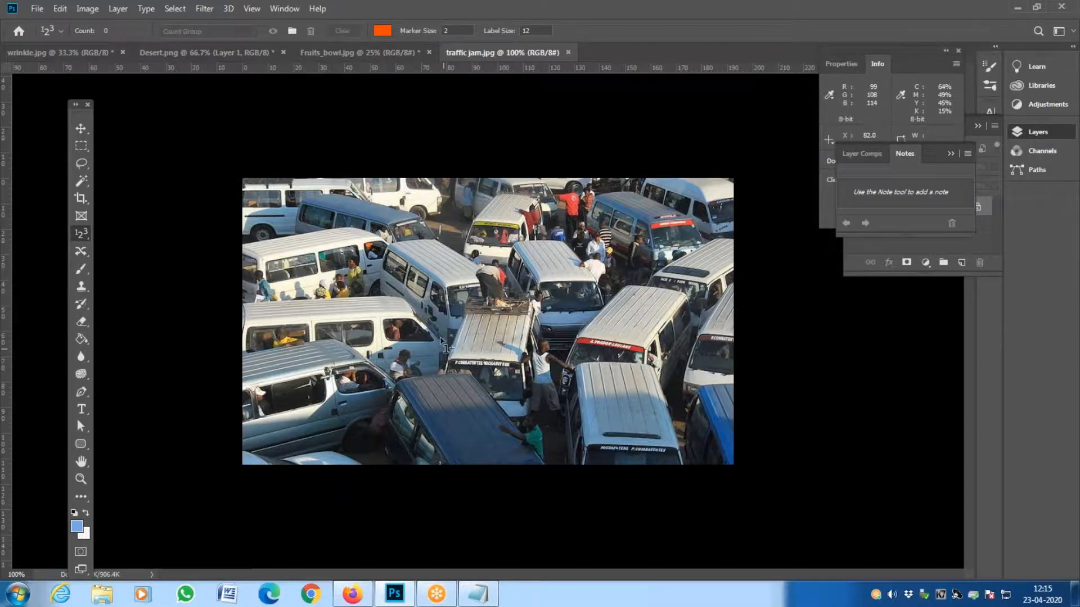
pyautogui.click(298, 243)
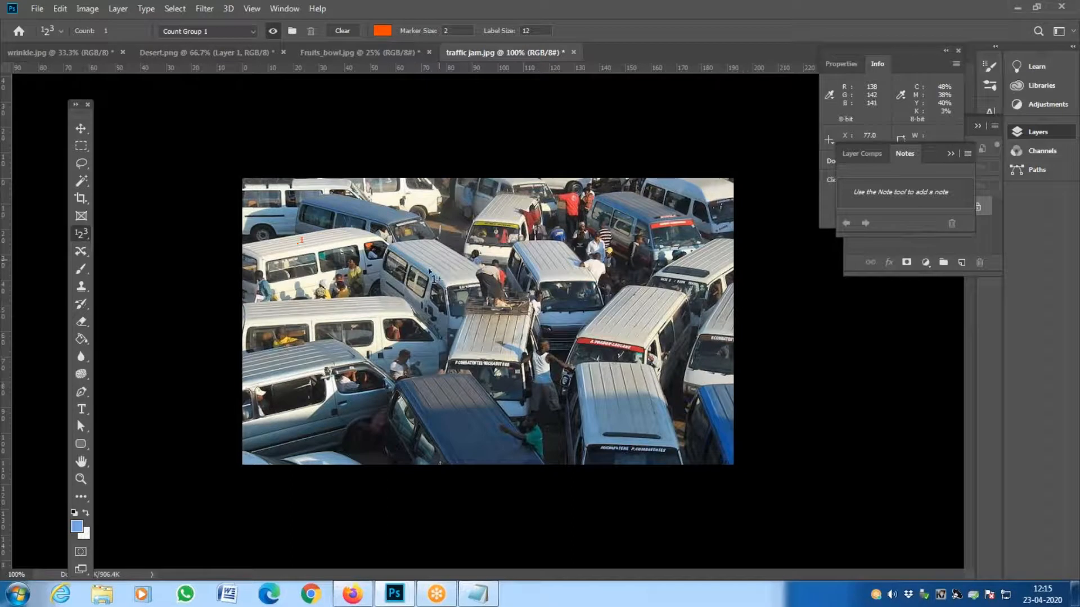
pyautogui.click(305, 359)
pyautogui.click(446, 399)
pyautogui.click(612, 409)
pyautogui.click(727, 321)
pyautogui.click(638, 324)
pyautogui.click(504, 346)
pyautogui.click(557, 277)
pyautogui.click(707, 258)
pyautogui.click(662, 217)
pyautogui.click(703, 193)
pyautogui.click(506, 215)
pyautogui.click(452, 264)
pyautogui.click(397, 213)
pyautogui.click(326, 185)
pyautogui.click(418, 199)
pyautogui.click(561, 186)
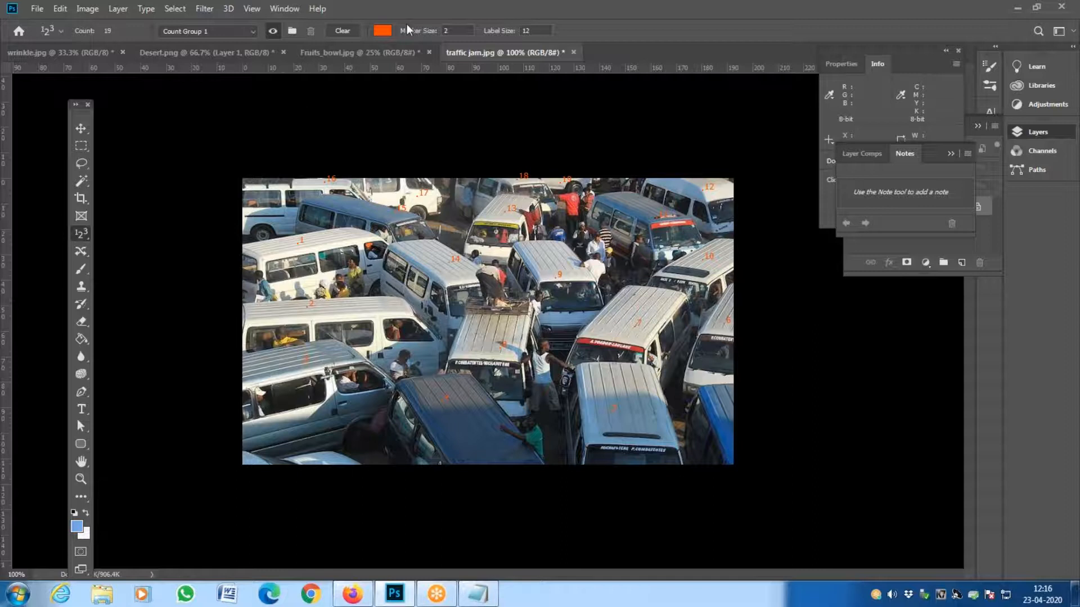
# - Set the count group's color to bright yellow
pyautogui.click(390, 30)
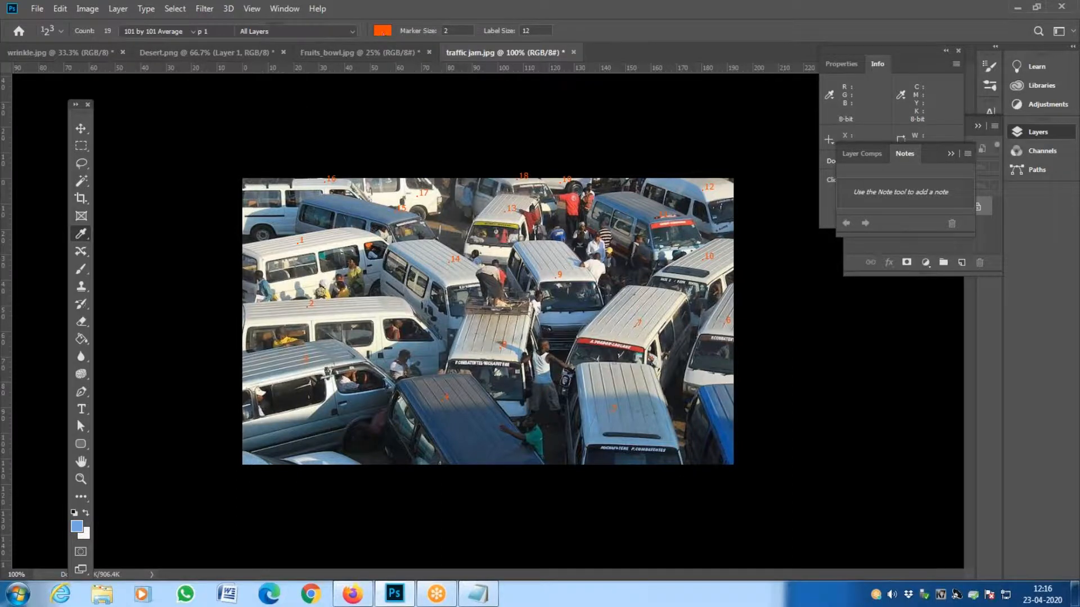
pyautogui.click(478, 406)
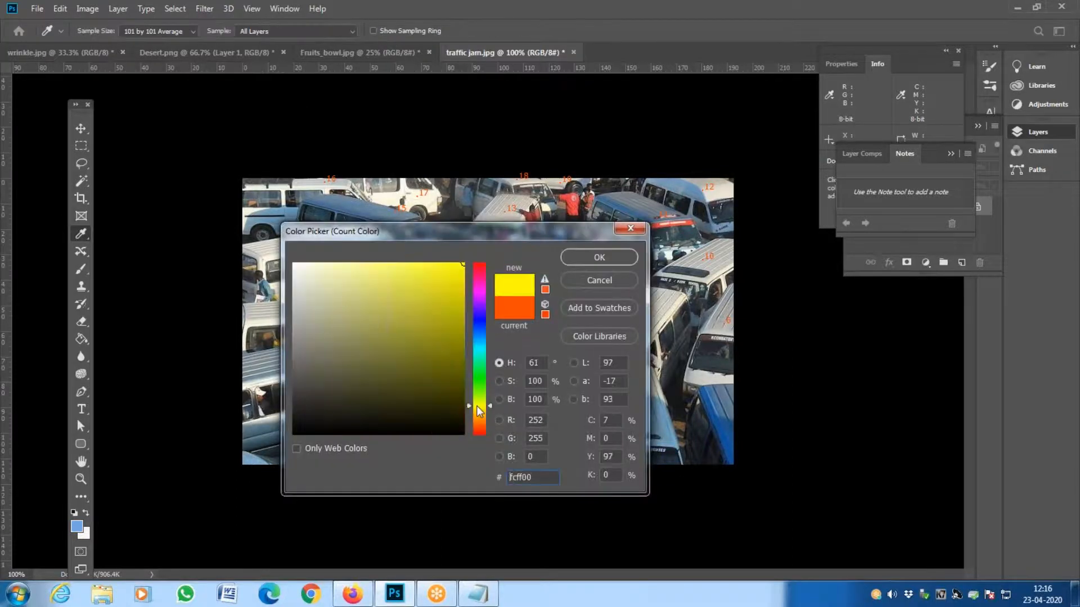
pyautogui.moveTo(339, 304); pyautogui.dragTo(376, 265)
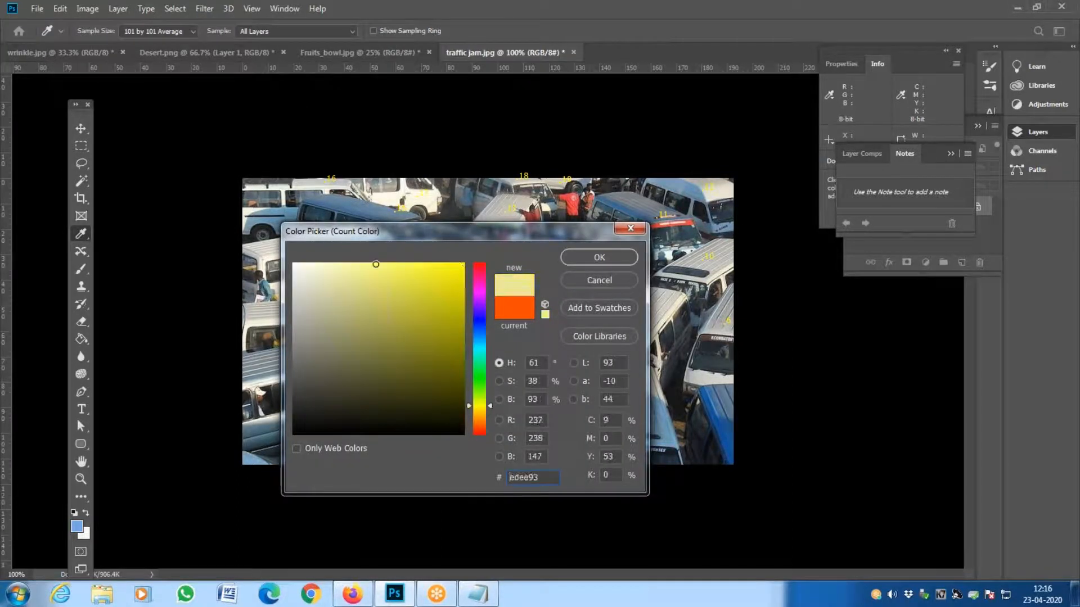
pyautogui.click(599, 257)
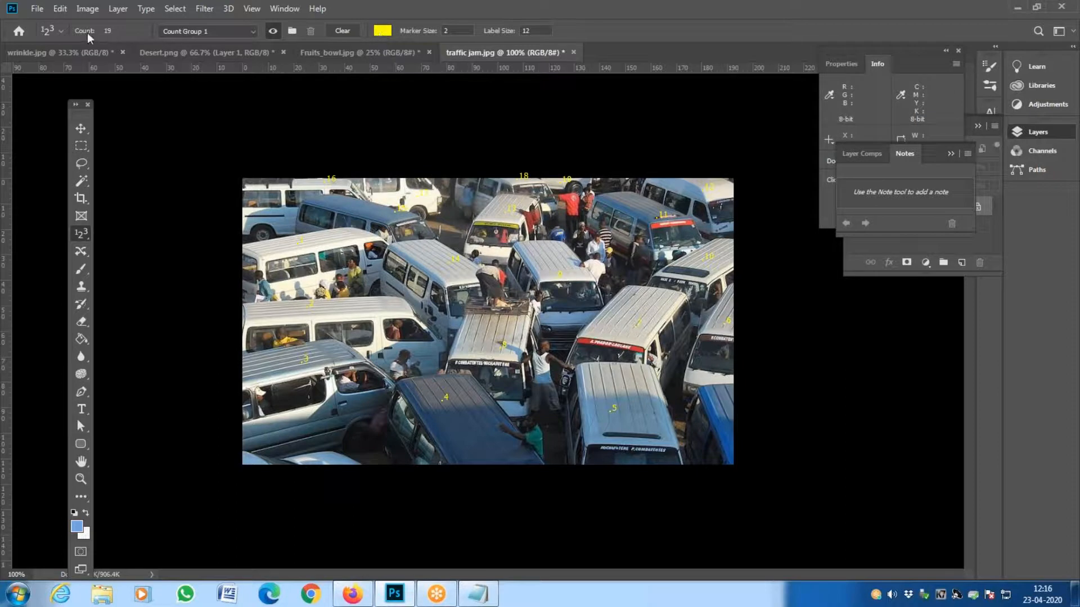
# - Clear all the count markers and number only the four blue vans
pyautogui.click(347, 30)
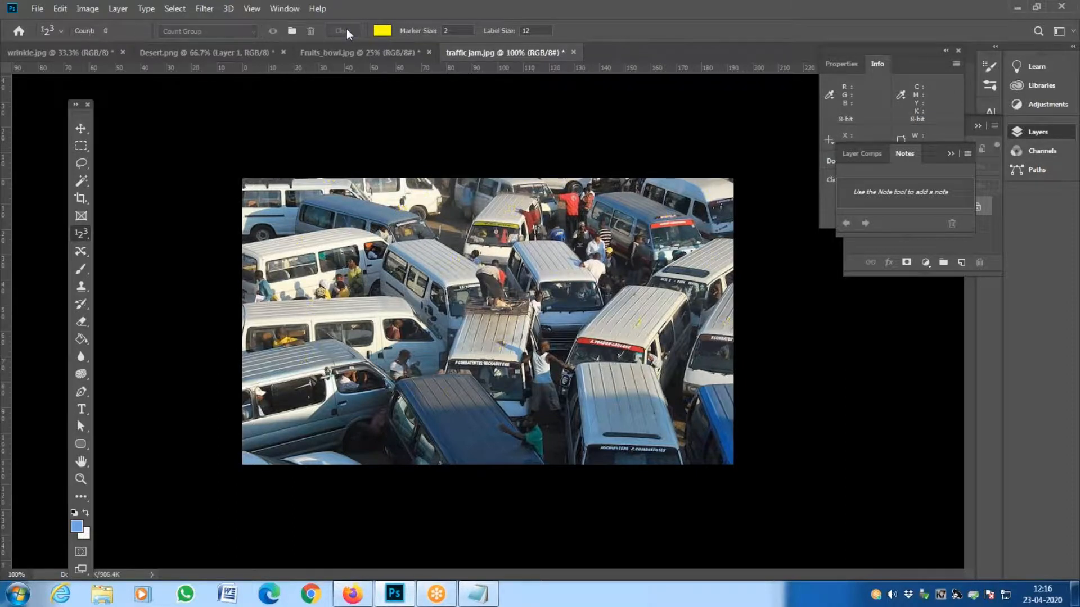
pyautogui.click(459, 423)
pyautogui.click(722, 409)
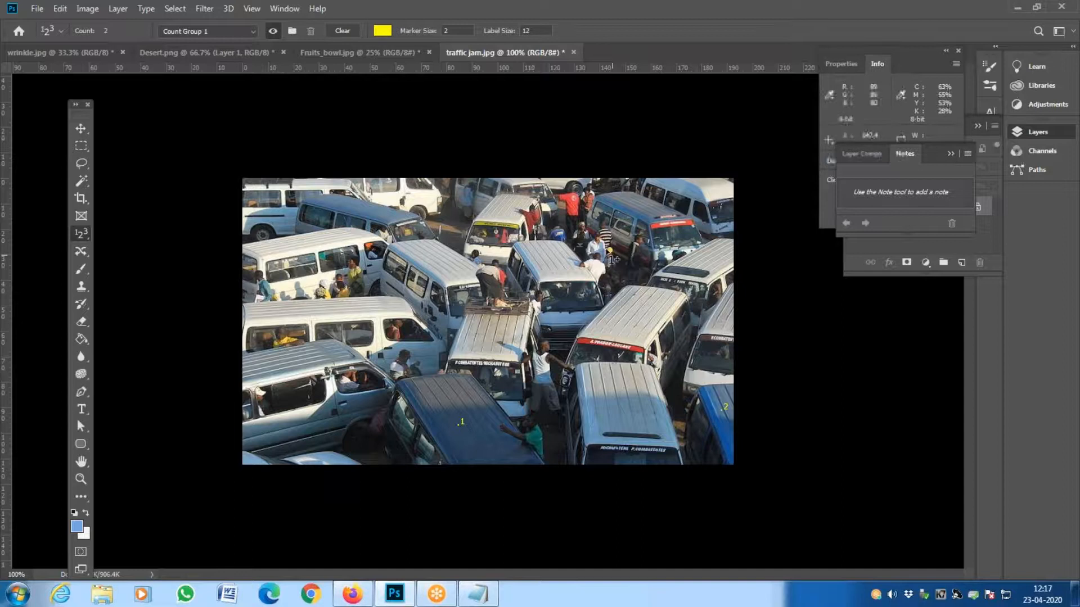
pyautogui.click(648, 206)
pyautogui.click(375, 212)
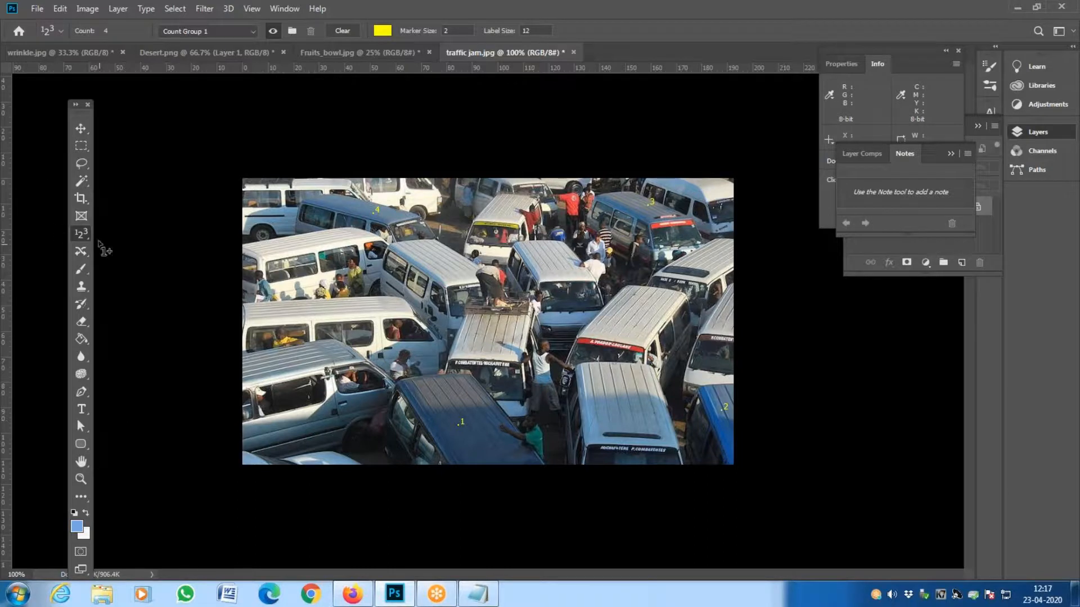
# - Cycle from the Count tool through its grouped tools to the Eyedropper and keep the Eyedropper selected
pyautogui.rightClick(76, 238)
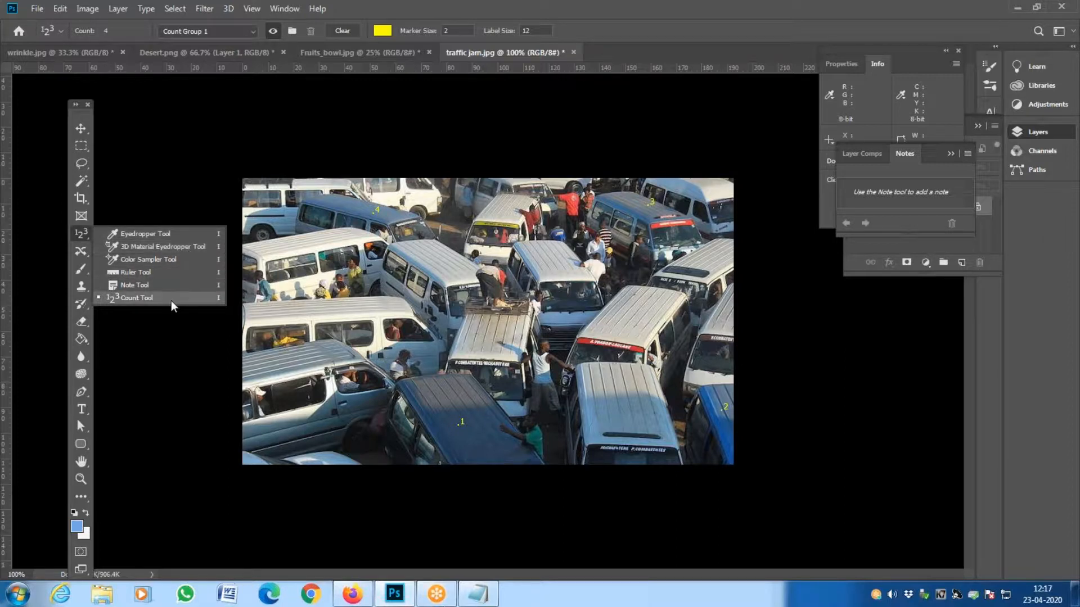
pyautogui.click(85, 233)
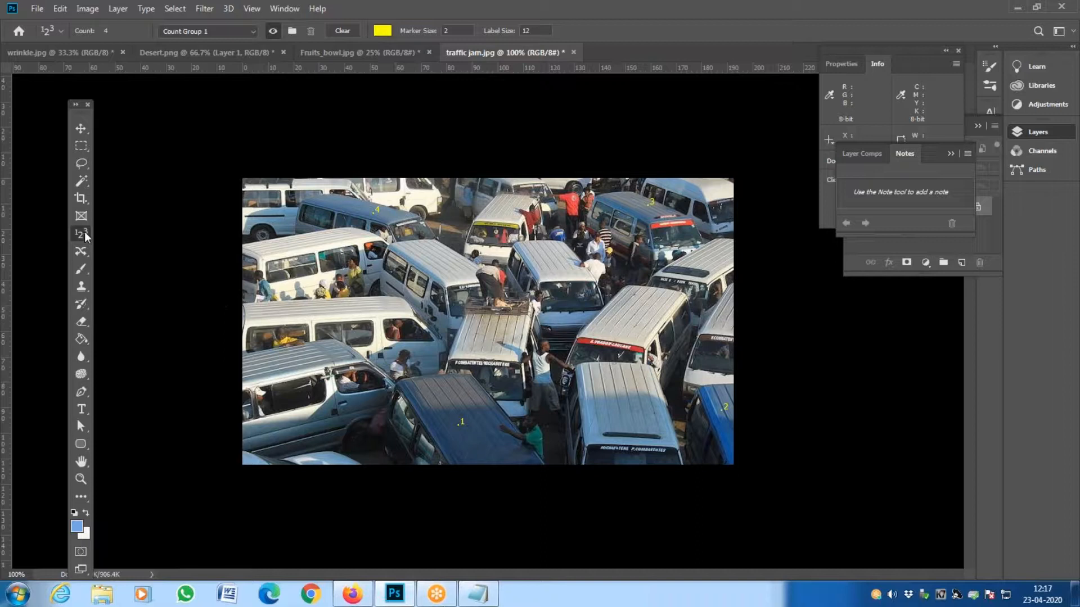
pyautogui.hotkey('shift', 'i')
pyautogui.hotkey('shift', 'i')
pyautogui.hotkey('shift', 'i')
pyautogui.hotkey('shift', 'i')
pyautogui.hotkey('shift', 'i')
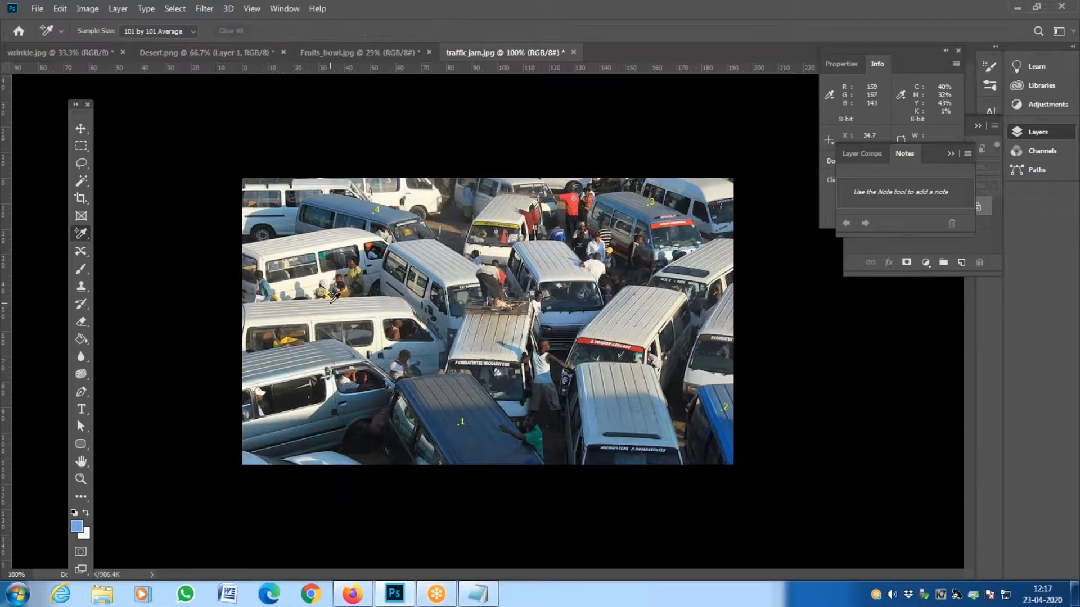
pyautogui.hotkey('shift', 'i')
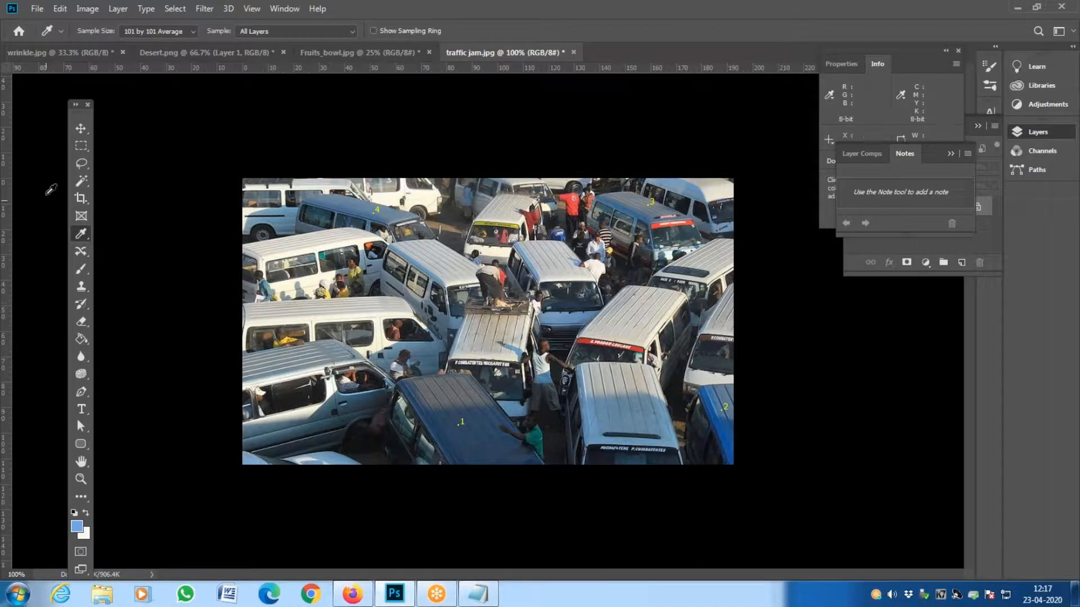
pyautogui.rightClick(83, 234)
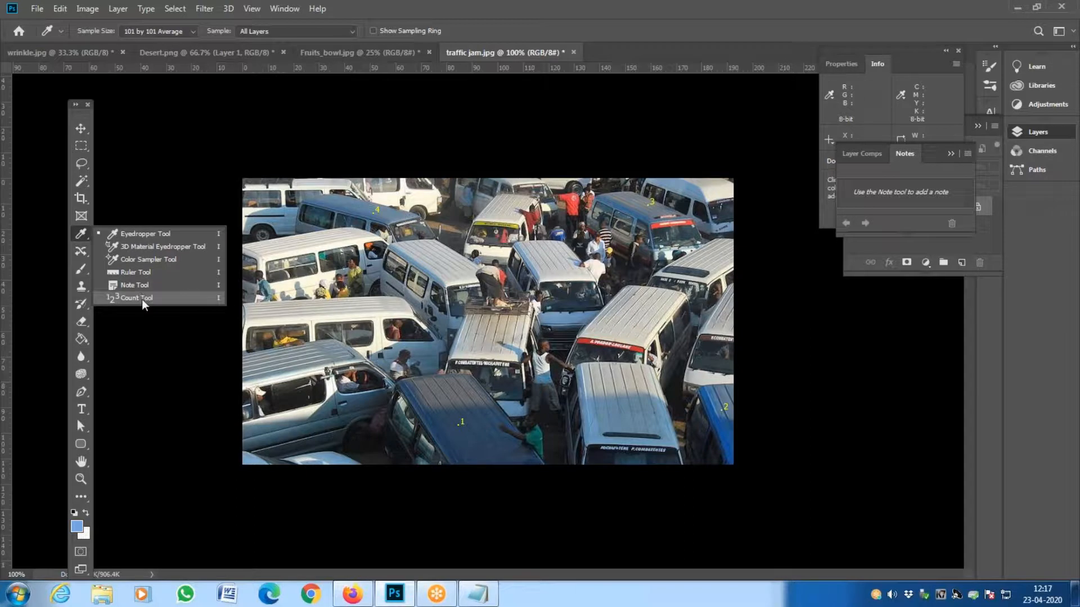
pyautogui.click(132, 236)
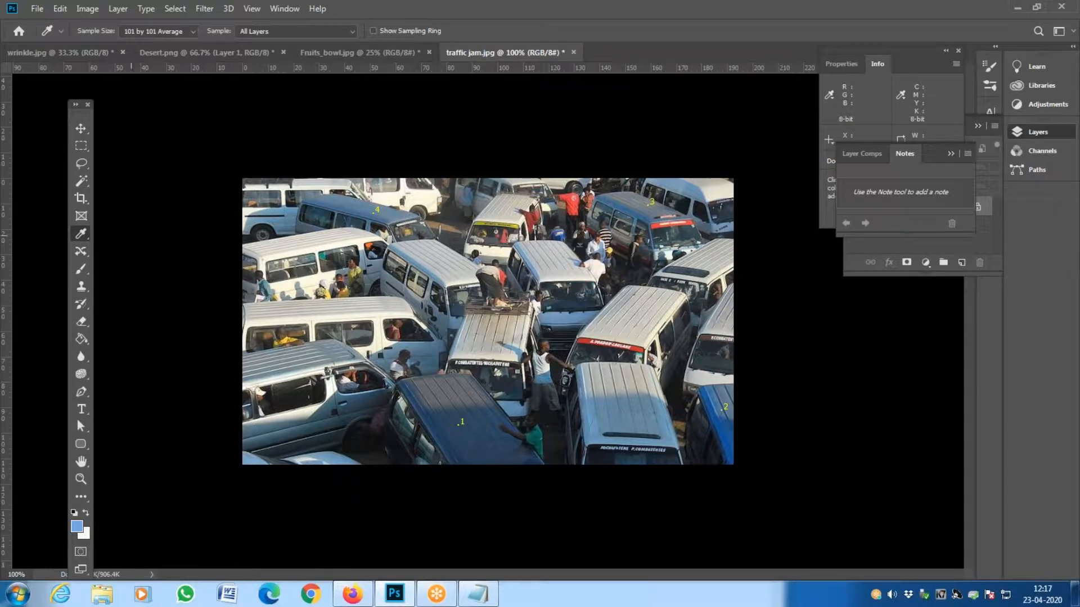
# - Reselect the Count tool and cycle through its tool group back to the Eyedropper
pyautogui.rightClick(83, 233)
pyautogui.click(131, 298)
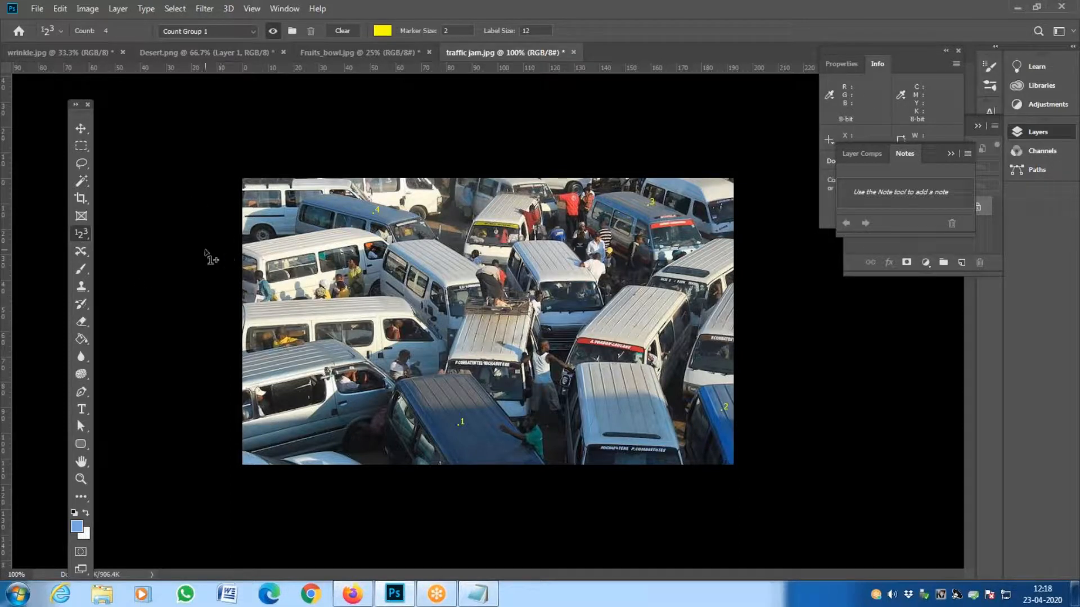
pyautogui.hotkey('shift', 'i')
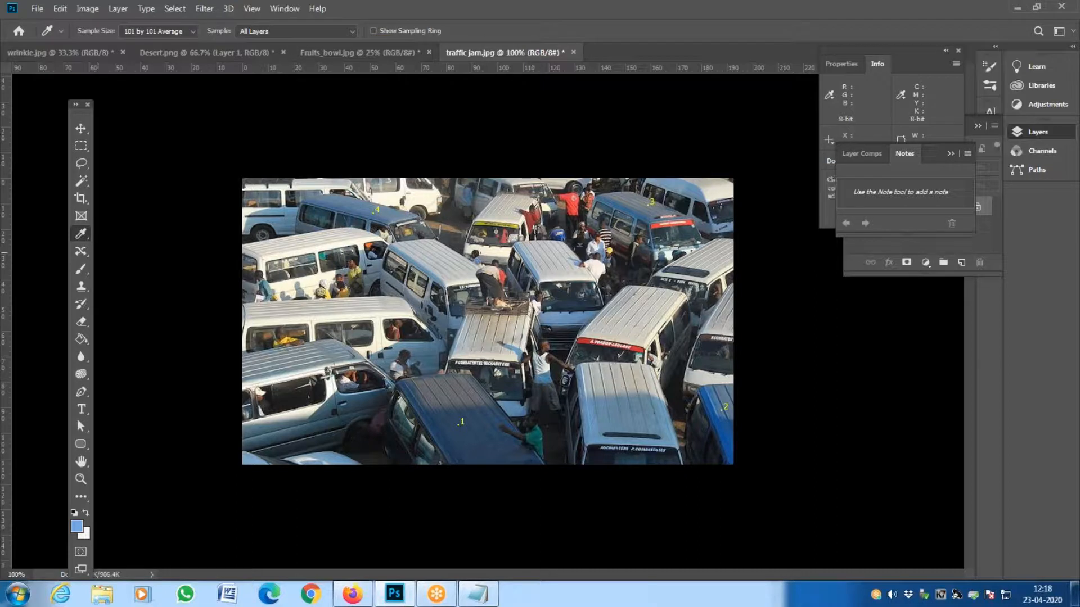
pyautogui.hotkey('shift', 'i')
pyautogui.hotkey('shift', 'i')
pyautogui.hotkey('shift', 'i')
pyautogui.hotkey('shift', 'i')
pyautogui.hotkey('shift', 'i')
pyautogui.hotkey('shift', 'i')
# - In Desert.png, paint away the flat cap of the central butte with the Spot Healing Brush in Content-Aware mode
pyautogui.click(198, 52)
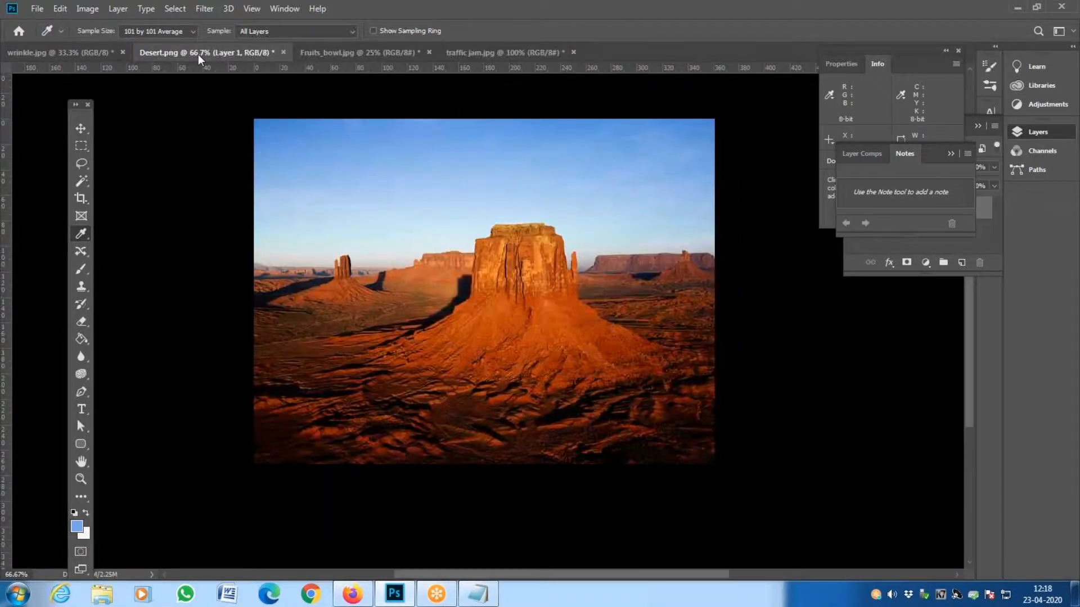
pyautogui.click(81, 250)
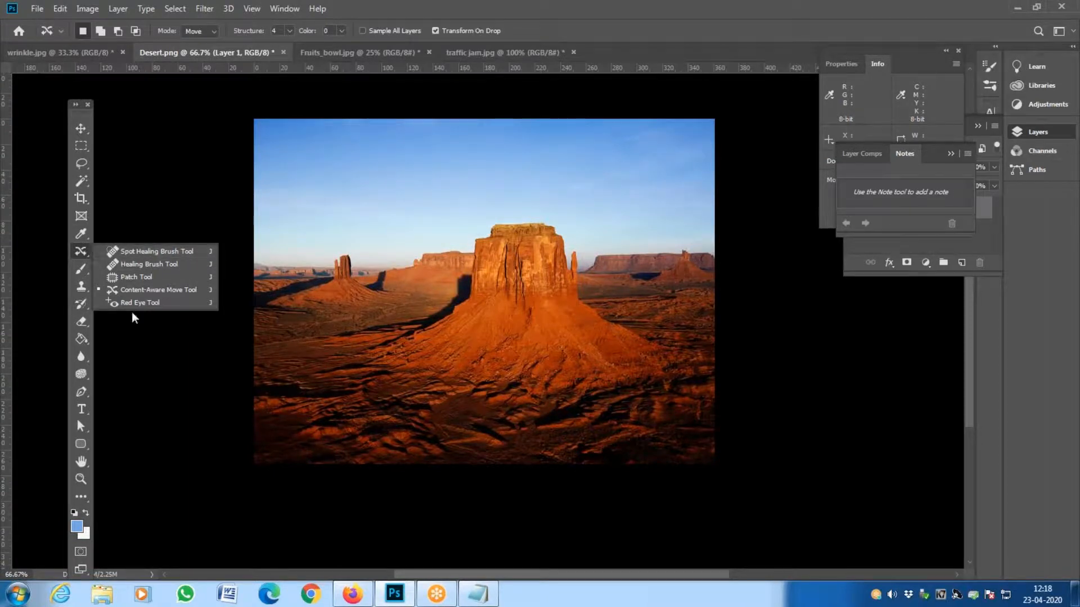
pyautogui.click(144, 254)
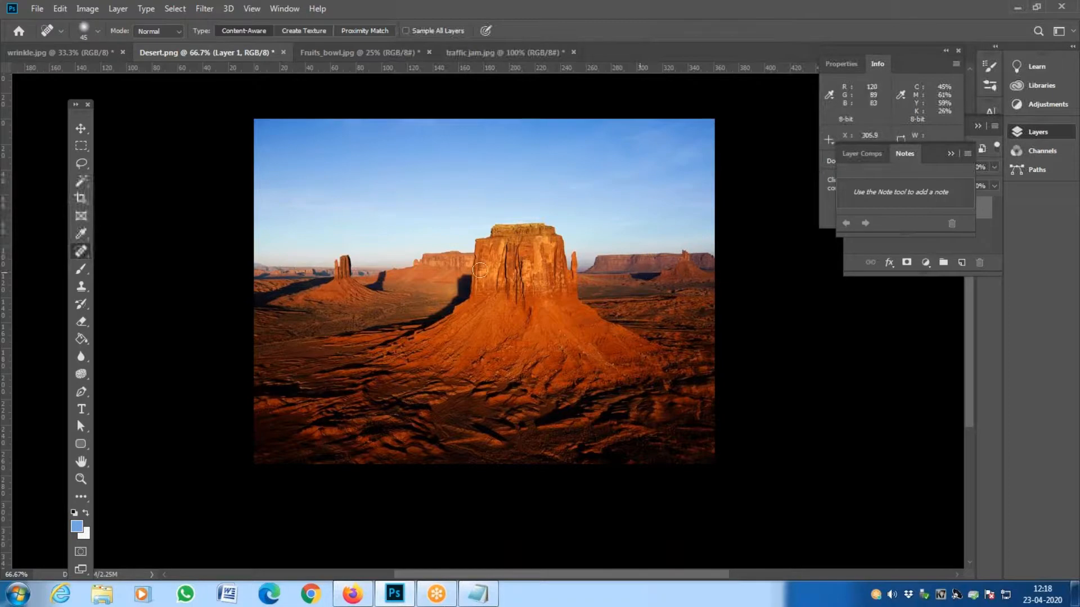
pyautogui.rightClick(81, 251)
pyautogui.click(140, 251)
pyautogui.click(470, 242)
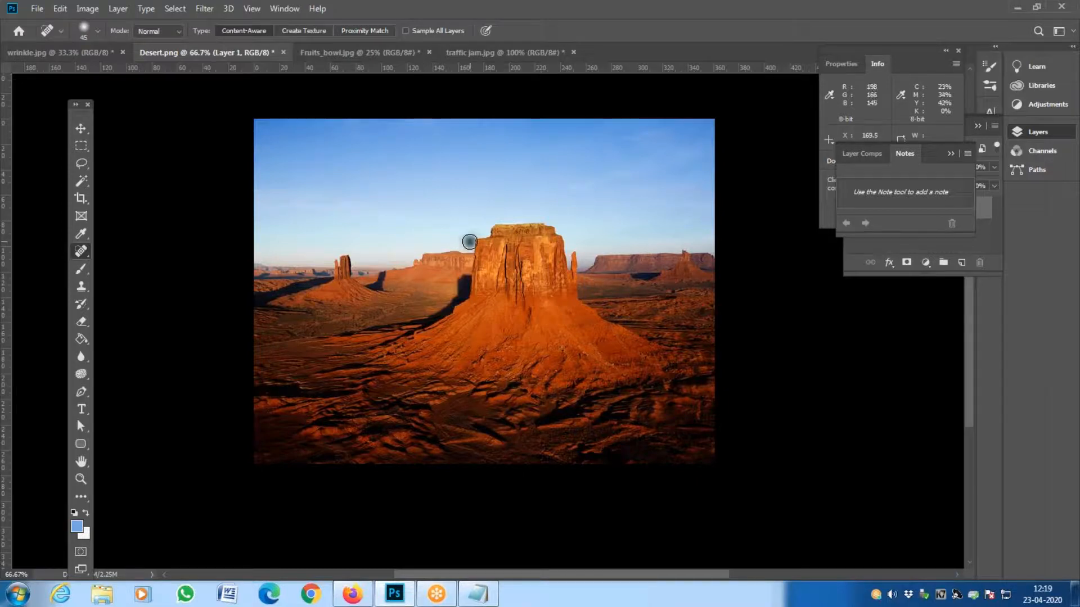
pyautogui.moveTo(470, 241)
pyautogui.mouseDown()
pyautogui.moveTo(575, 249)
pyautogui.moveTo(461, 238)
pyautogui.moveTo(572, 246)
pyautogui.moveTo(474, 225)
pyautogui.moveTo(562, 231)
pyautogui.moveTo(483, 226)
pyautogui.moveTo(558, 242)
pyautogui.moveTo(508, 235)
pyautogui.mouseUp()
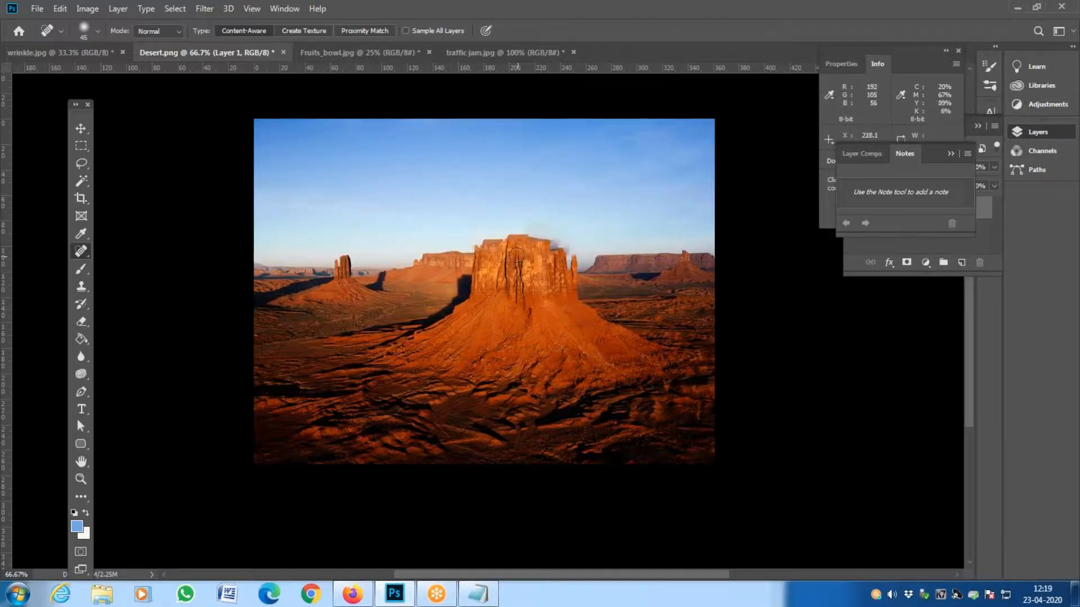
pyautogui.moveTo(472, 243)
pyautogui.mouseDown()
pyautogui.moveTo(537, 242)
pyautogui.moveTo(486, 234)
pyautogui.moveTo(584, 248)
pyautogui.moveTo(483, 234)
pyautogui.moveTo(583, 240)
pyautogui.moveTo(477, 240)
pyautogui.moveTo(504, 239)
pyautogui.moveTo(489, 236)
pyautogui.moveTo(520, 252)
pyautogui.moveTo(486, 242)
pyautogui.moveTo(516, 238)
pyautogui.moveTo(468, 246)
pyautogui.moveTo(574, 266)
pyautogui.mouseUp()
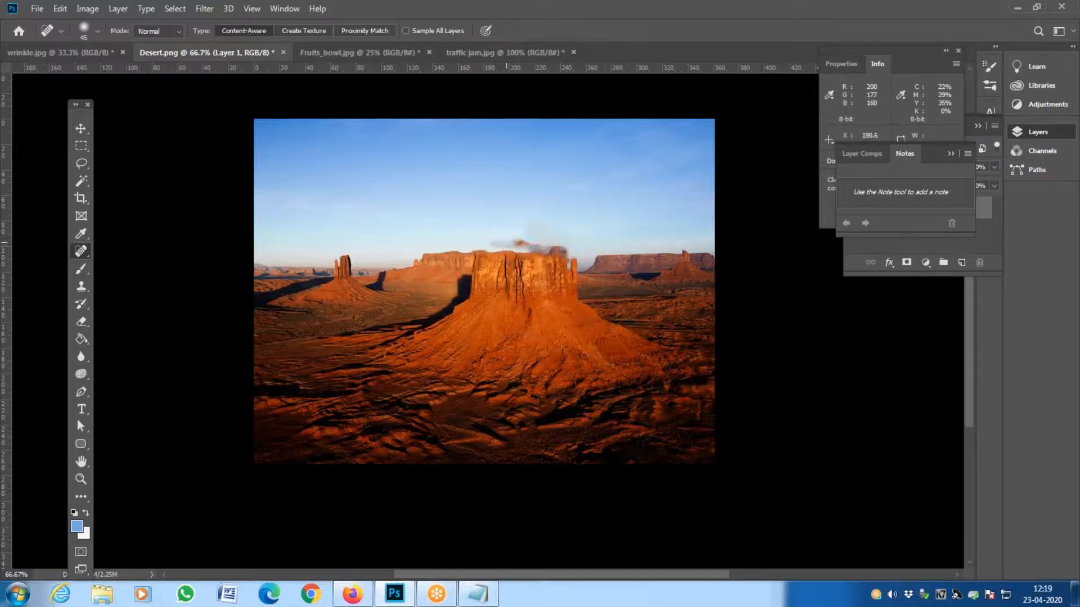
# - Clean up the leftover smudges above the butte and its right-hand edge with the Spot Healing Brush
pyautogui.moveTo(495, 244)
pyautogui.mouseDown()
pyautogui.moveTo(580, 258)
pyautogui.moveTo(529, 245)
pyautogui.moveTo(568, 250)
pyautogui.moveTo(585, 262)
pyautogui.moveTo(513, 236)
pyautogui.moveTo(572, 248)
pyautogui.mouseUp()
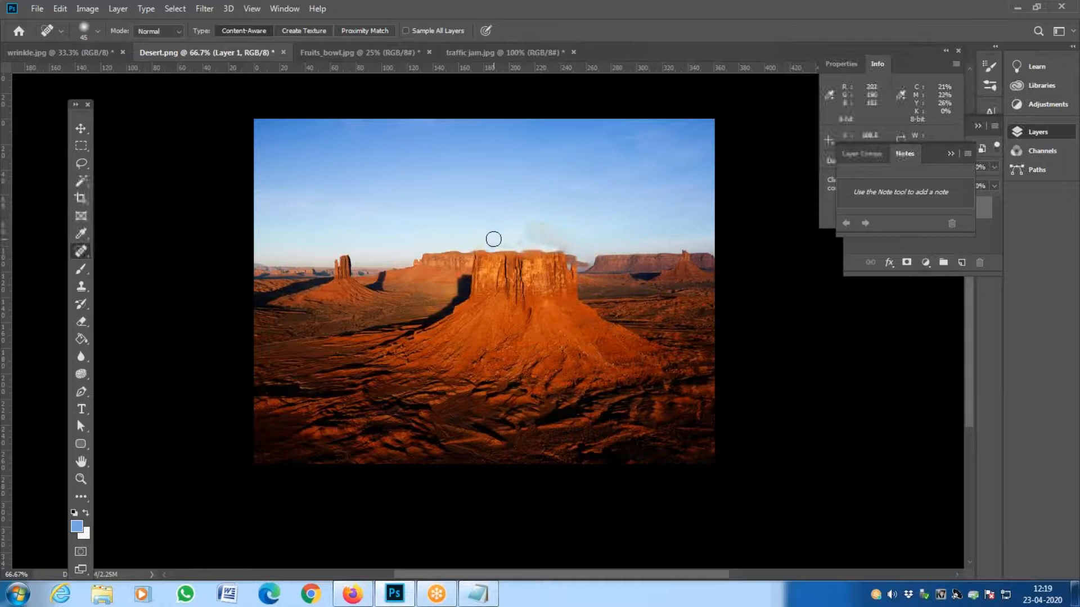
pyautogui.moveTo(490, 243)
pyautogui.mouseDown()
pyautogui.moveTo(543, 243)
pyautogui.moveTo(577, 269)
pyautogui.moveTo(610, 273)
pyautogui.mouseUp()
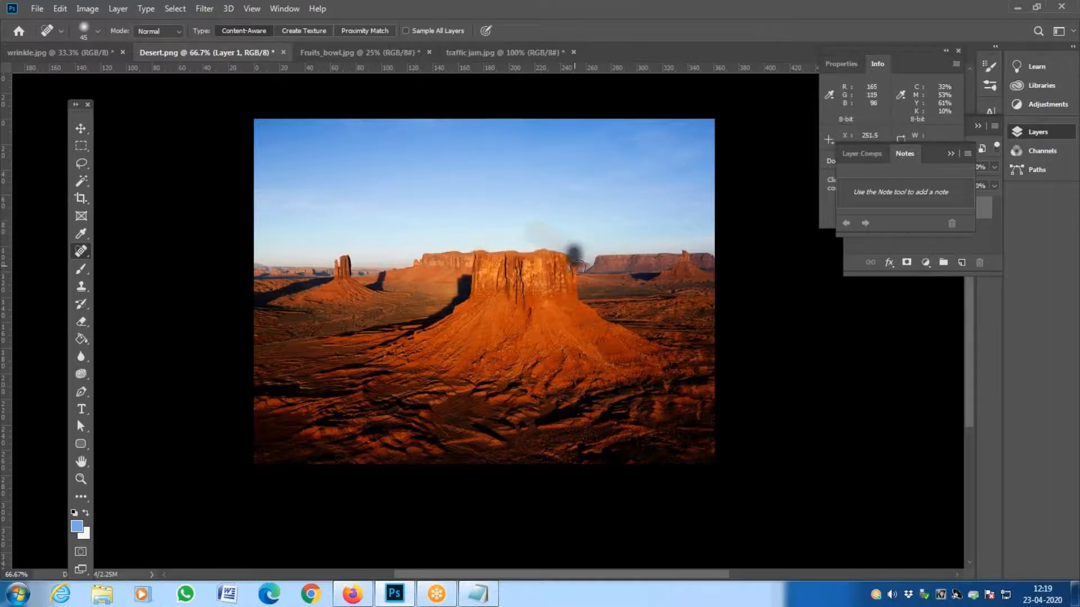
pyautogui.moveTo(578, 270)
pyautogui.mouseDown()
pyautogui.moveTo(593, 275)
pyautogui.moveTo(571, 271)
pyautogui.moveTo(563, 251)
pyautogui.moveTo(588, 276)
pyautogui.mouseUp()
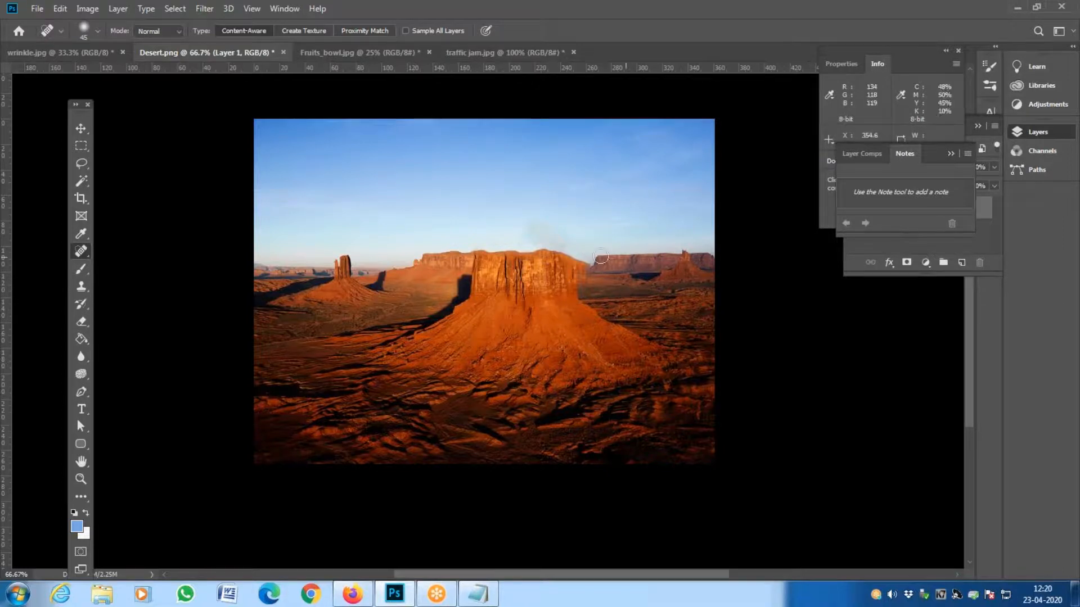
pyautogui.moveTo(519, 231); pyautogui.dragTo(557, 218)
pyautogui.rightClick(81, 251)
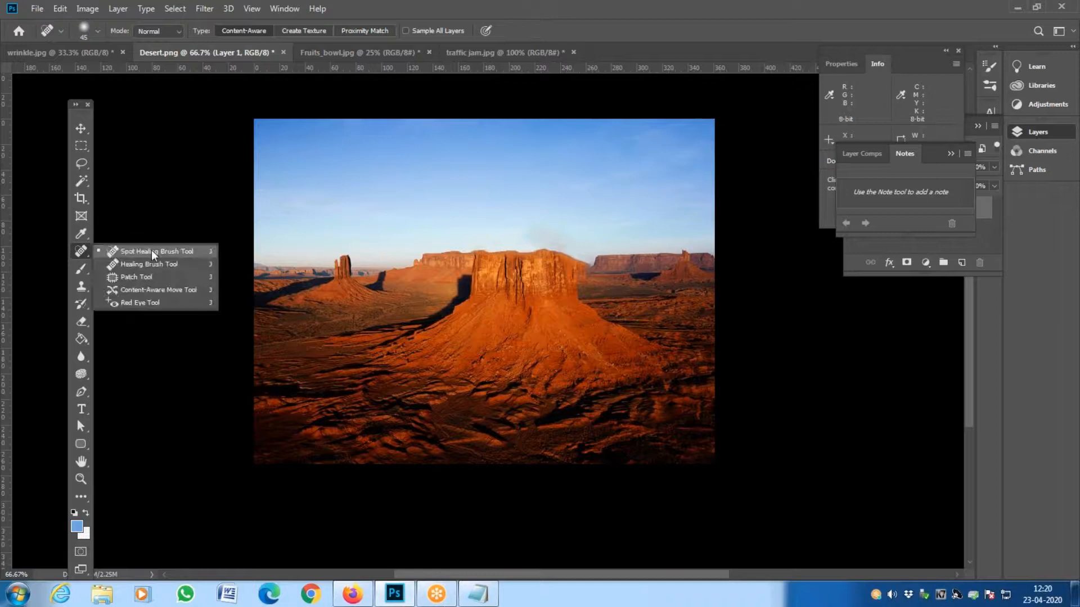
pyautogui.click(152, 252)
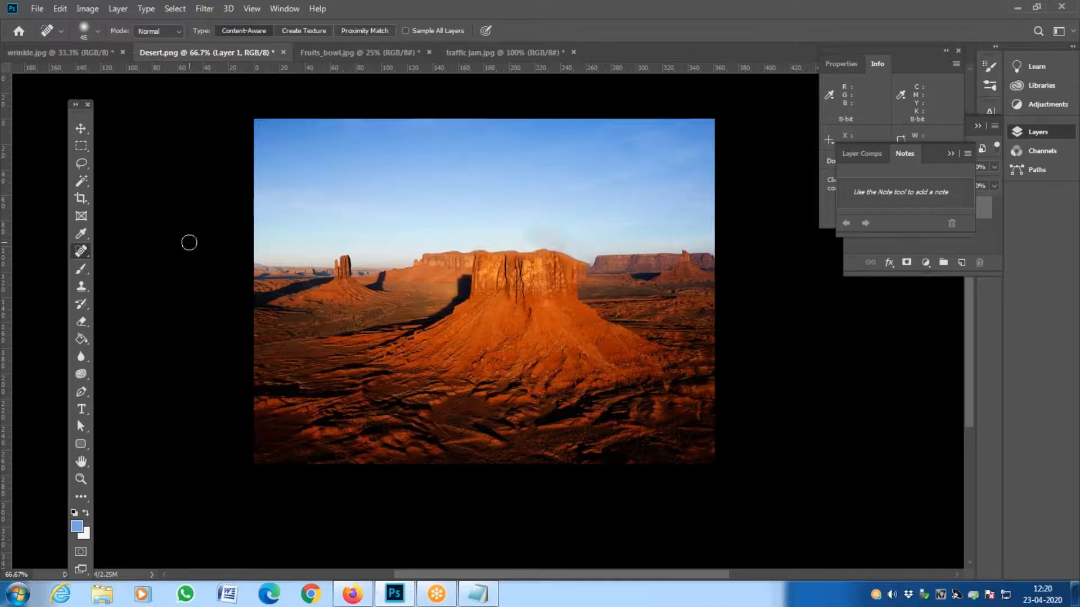
# - Save the retouched image as a PNG copy named Desert 01.png and close Desert.png without saving it
pyautogui.hotkey('shift', 'ctrl', 's')
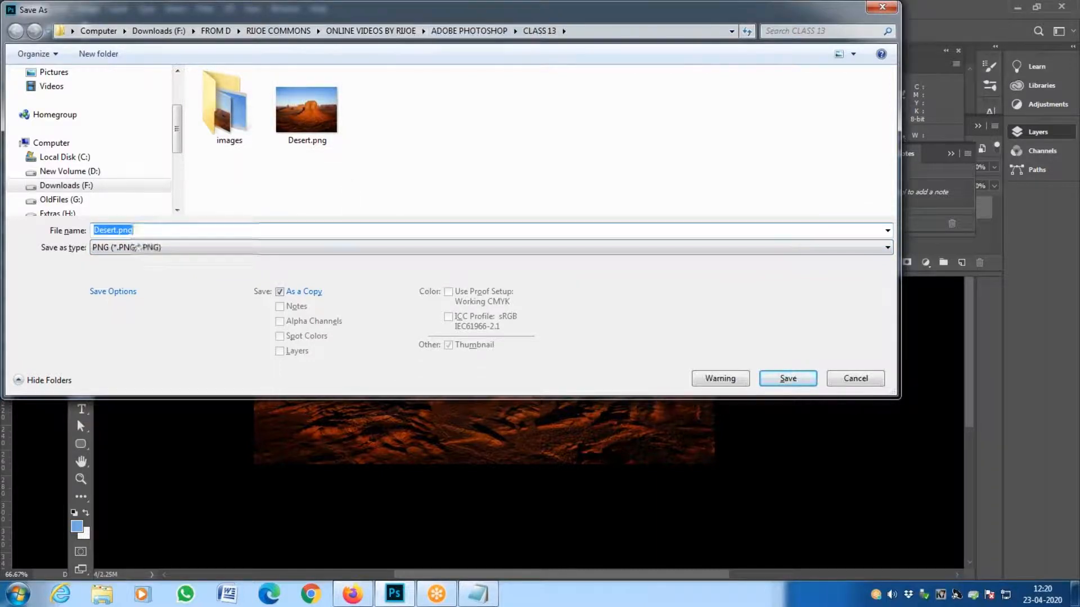
pyautogui.click(117, 231)
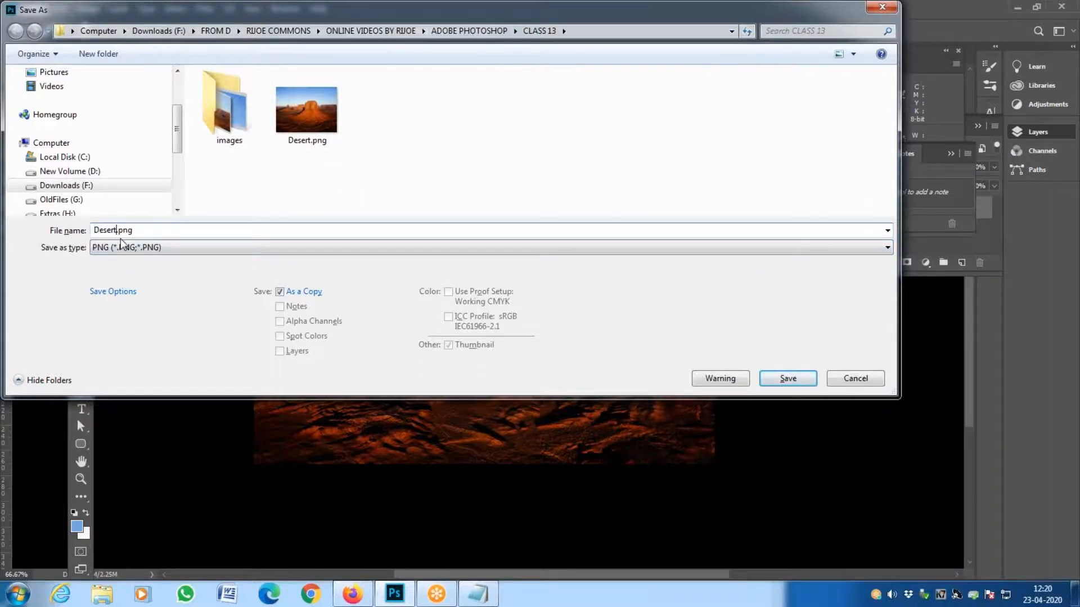
pyautogui.press('Return')
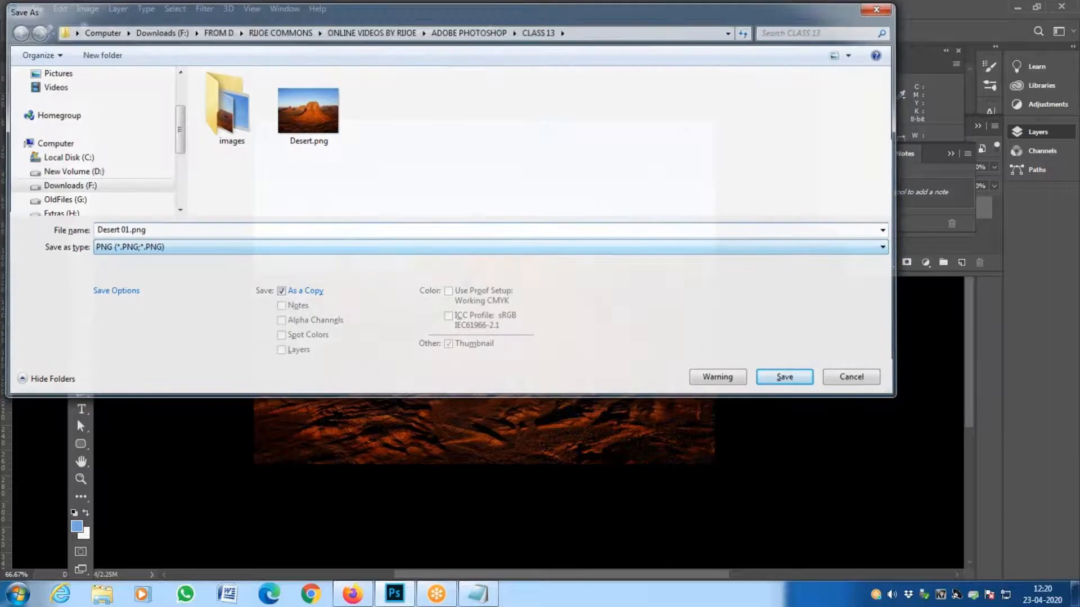
pyautogui.press('Return')
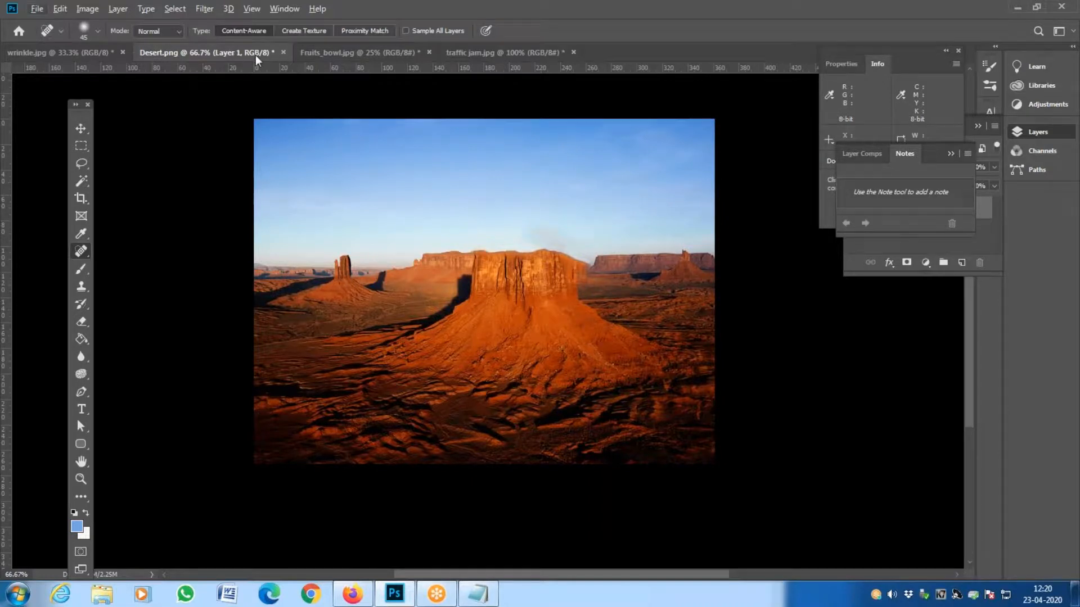
pyautogui.click(282, 50)
pyautogui.click(533, 225)
# - Open Desert 01.png and Desert.png together from the CLASS 13 folder
pyautogui.click(37, 9)
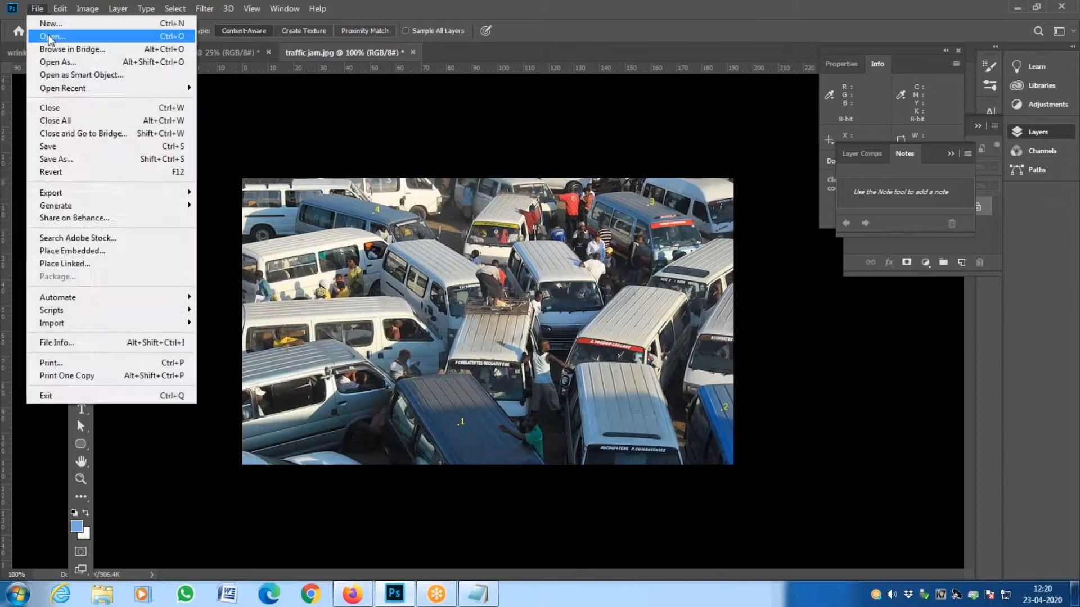
pyautogui.click(49, 38)
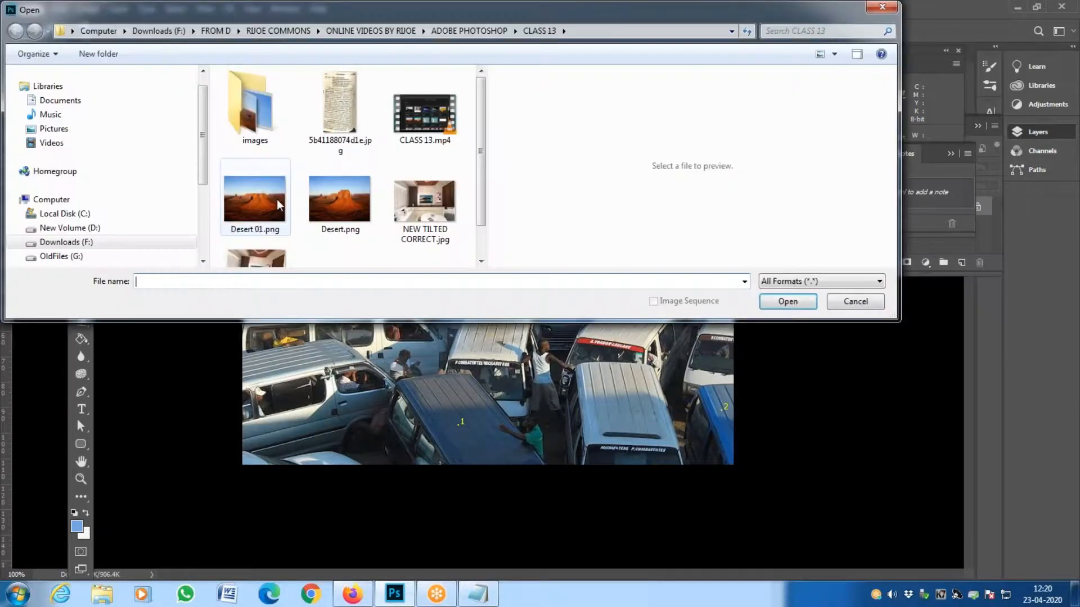
pyautogui.click(277, 199)
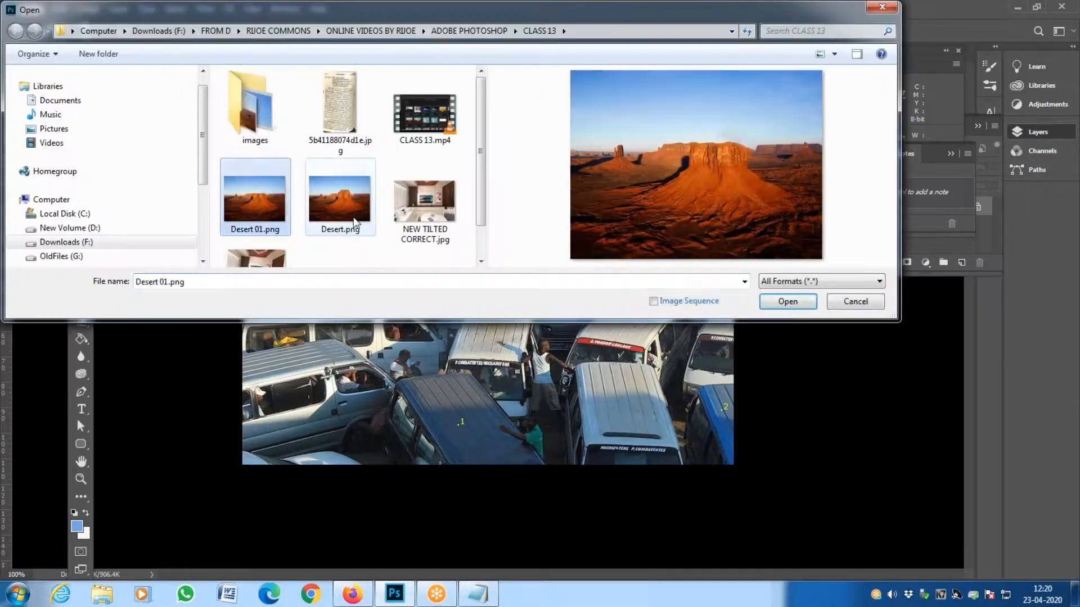
pyautogui.keyDown('ctrl'); pyautogui.click(356, 222); pyautogui.keyUp('ctrl')
pyautogui.click(791, 302)
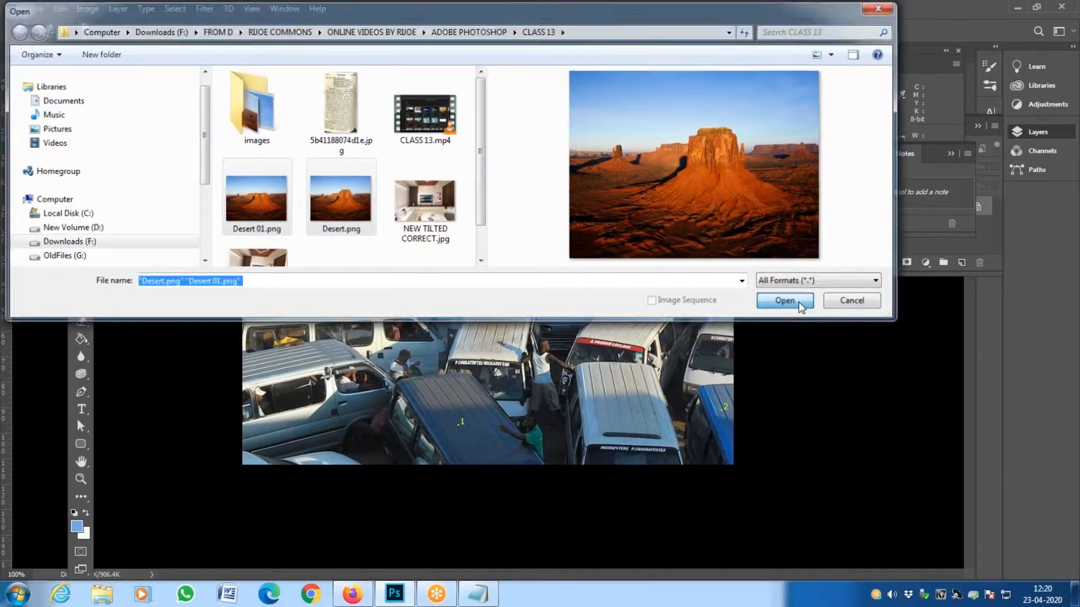
# - Compare the retouched Desert 01.png with the original Desert.png, close Desert 01.png and return to Desert.png
pyautogui.hotkey('ctrl', 'Tab')
pyautogui.hotkey('ctrl', 'Tab')
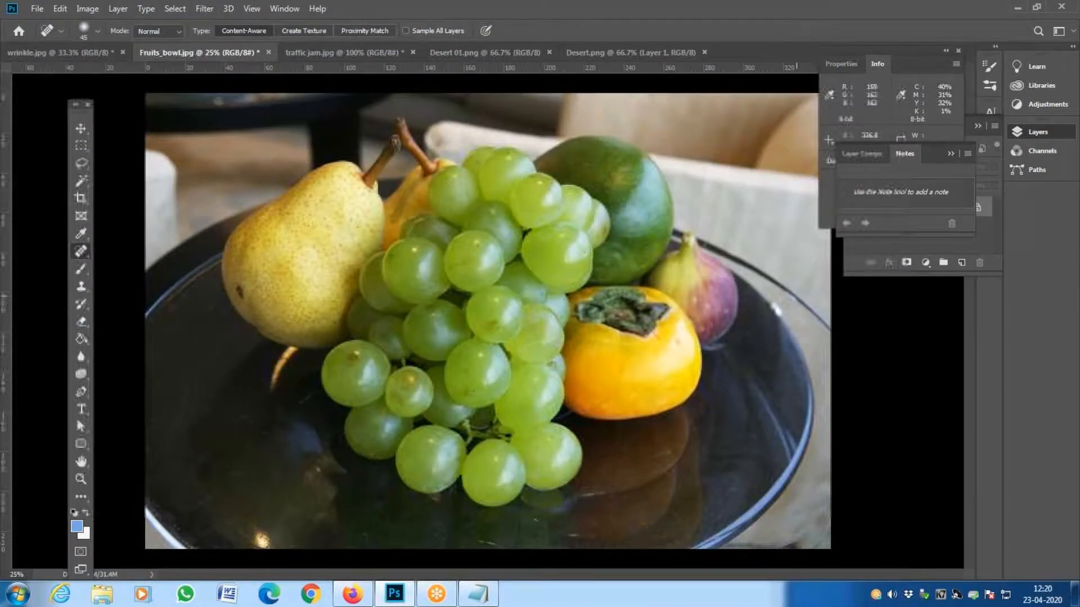
pyautogui.hotkey('ctrl', 'Tab')
pyautogui.hotkey('ctrl', 'Tab')
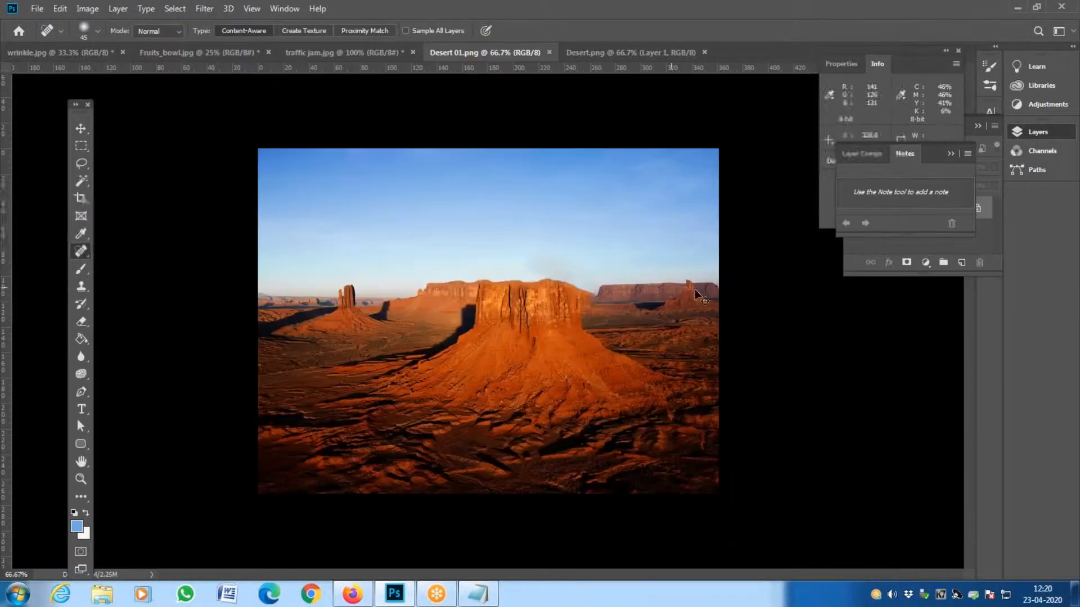
pyautogui.click(603, 53)
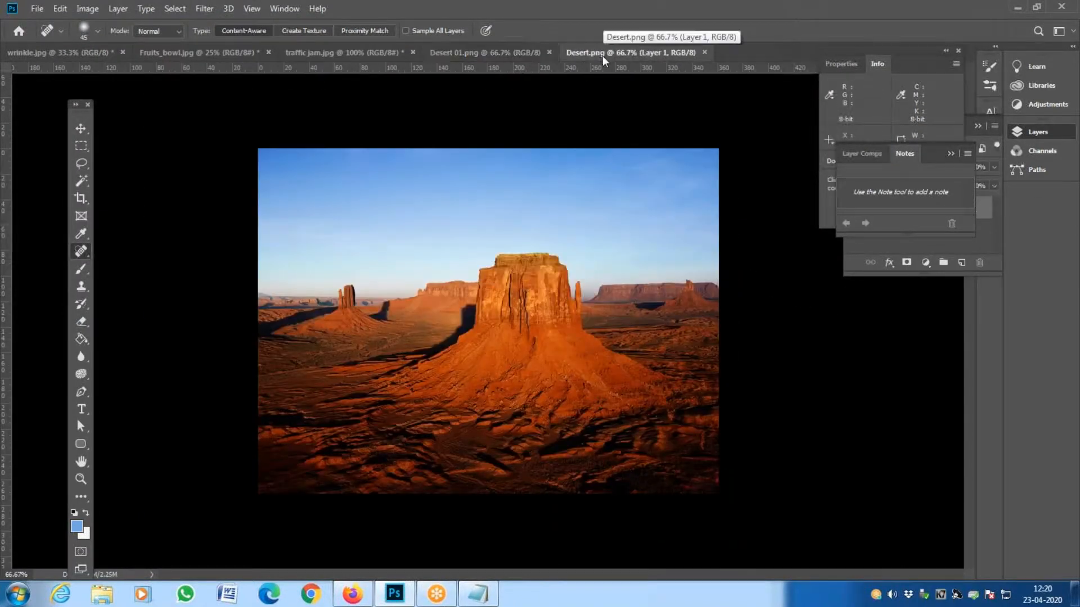
pyautogui.hotkey('ctrl', 'shift', 'Tab')
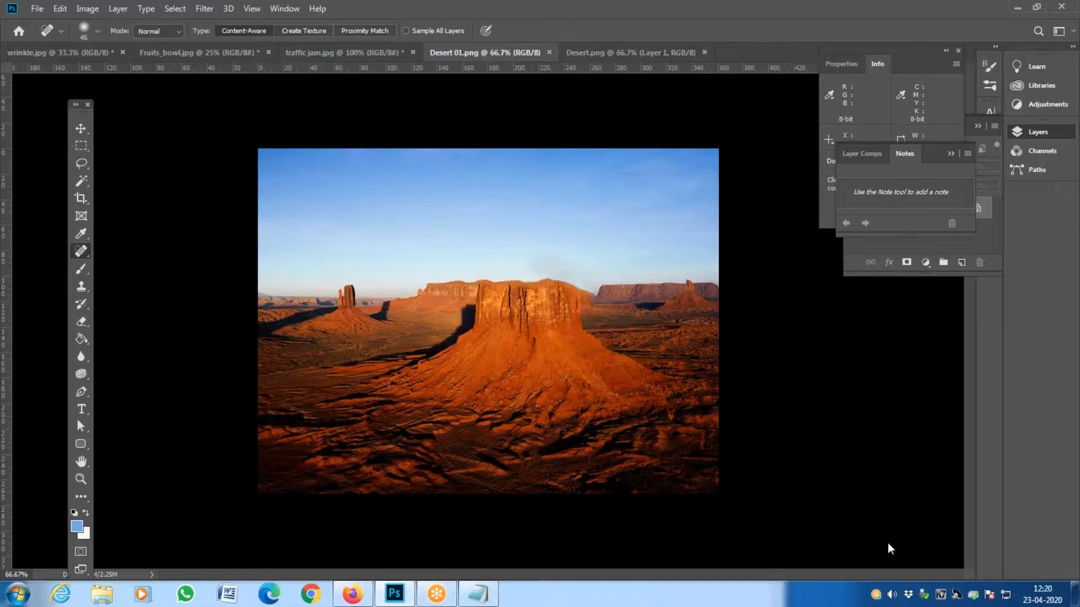
pyautogui.hotkey('ctrl', 'shift', 'Tab')
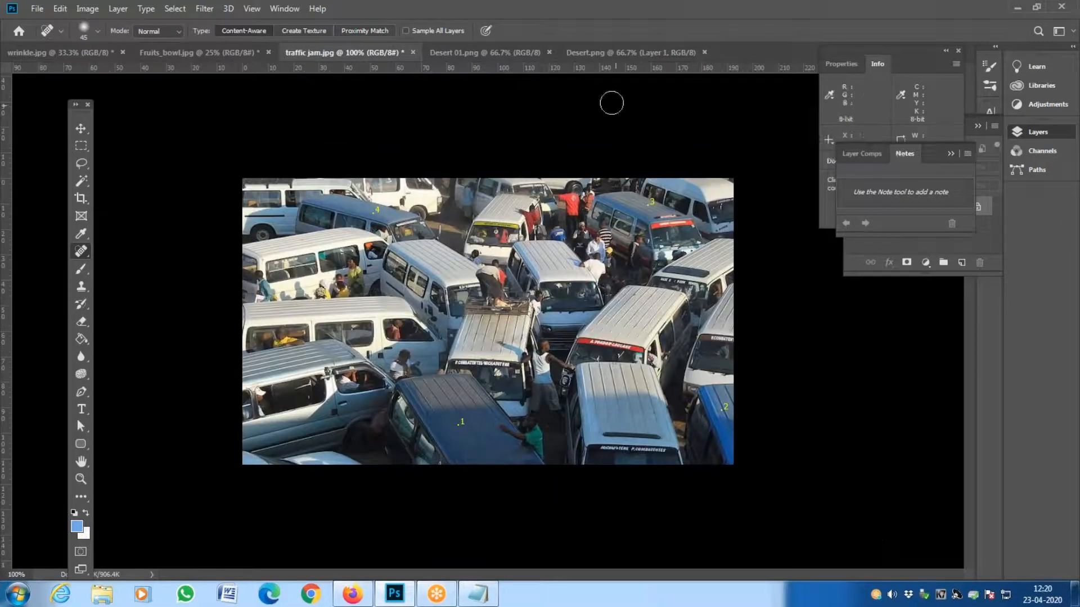
pyautogui.click(548, 53)
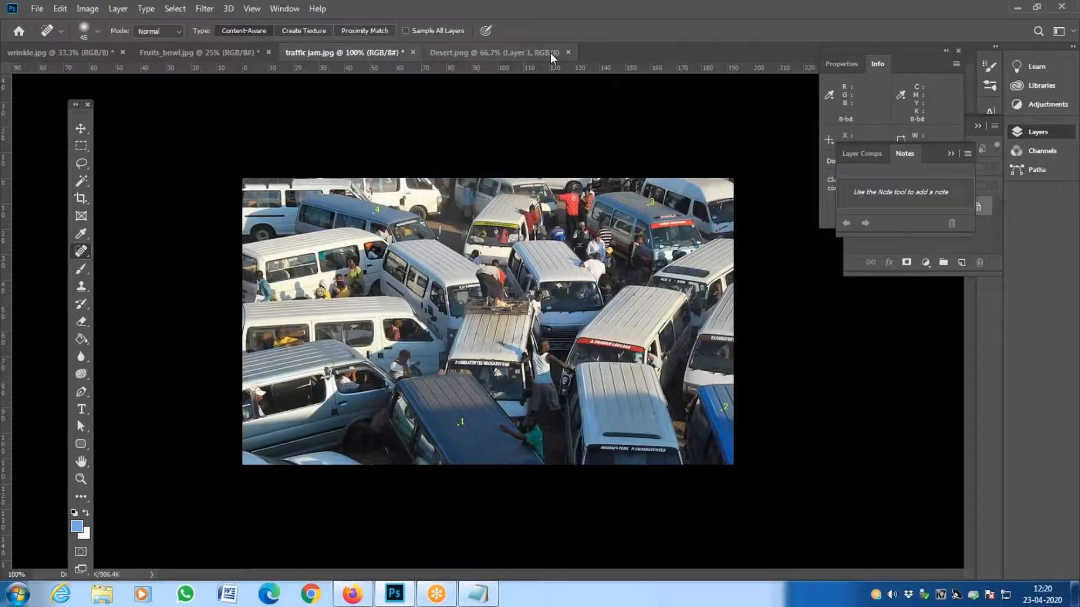
pyautogui.click(528, 53)
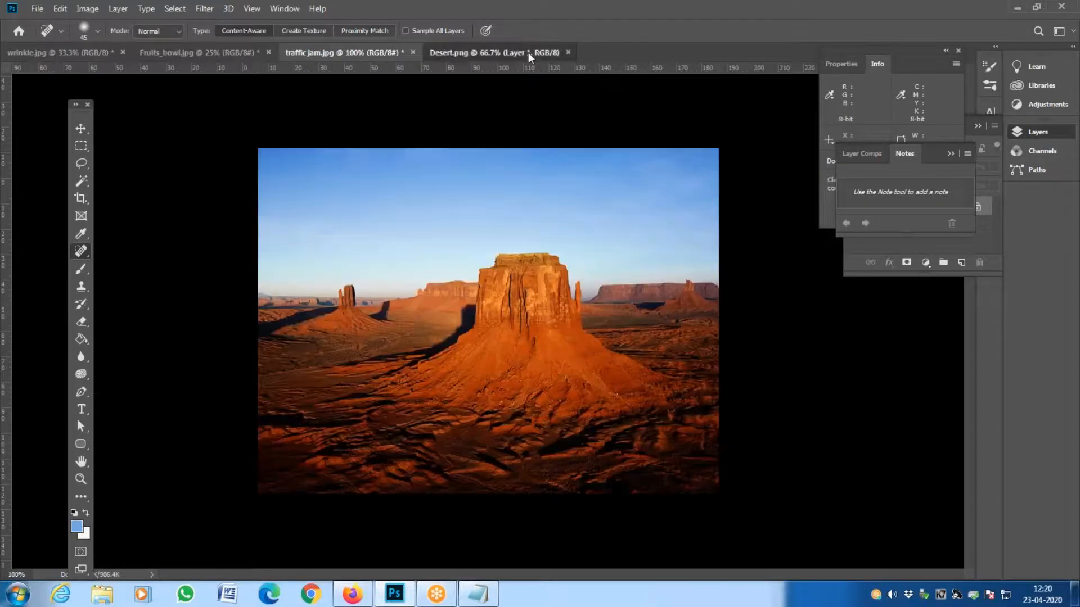
# - Try to cover the butte's top and right-hand skyline with the Healing Brush using a sampled source, and undo both strokes
pyautogui.rightClick(84, 251)
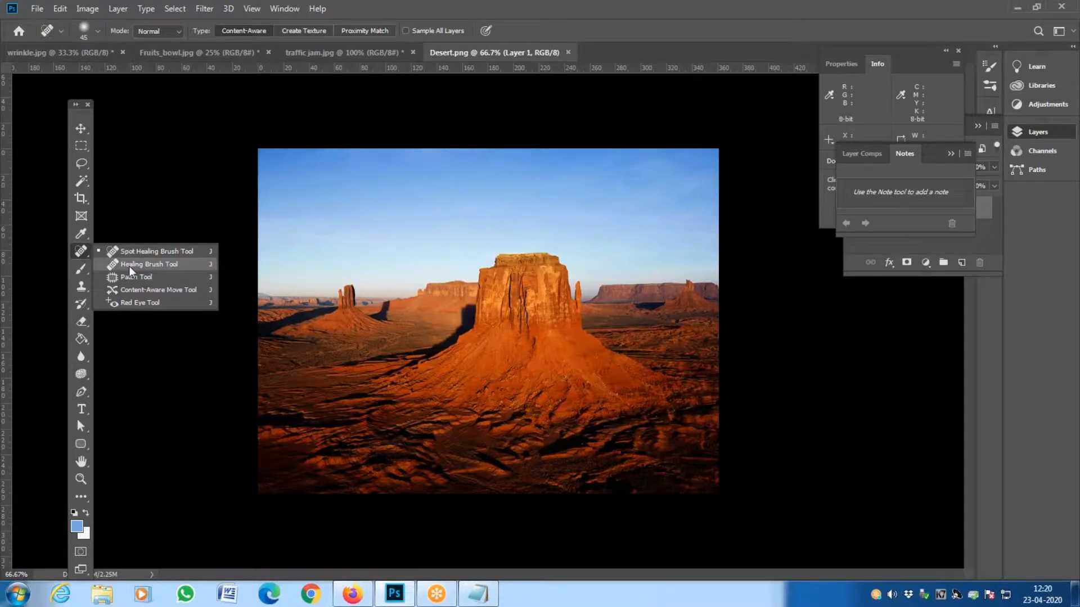
pyautogui.click(130, 265)
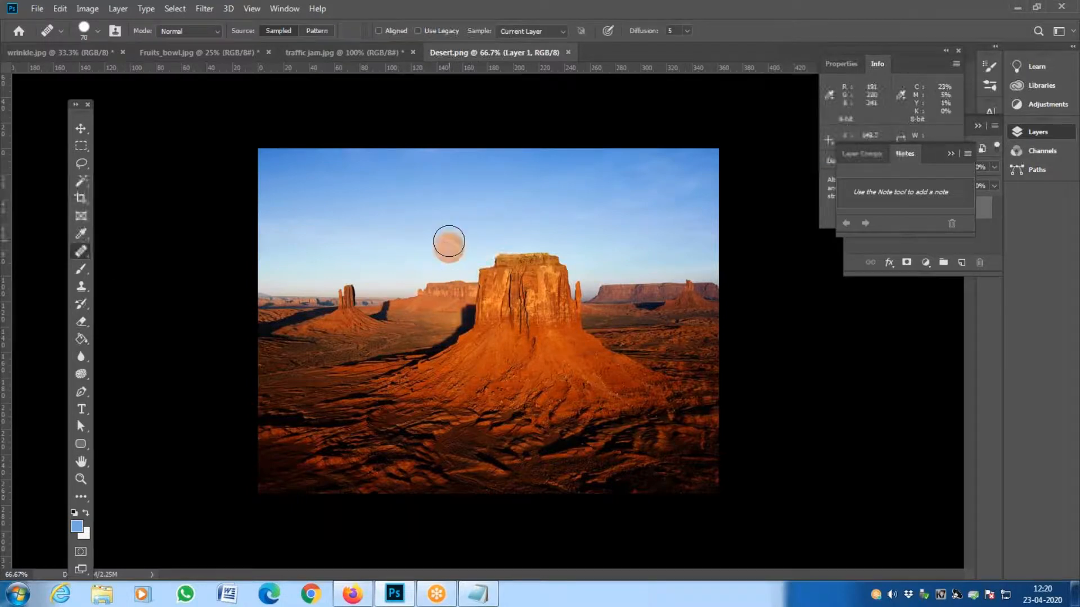
pyautogui.moveTo(485, 268)
pyautogui.mouseDown()
pyautogui.moveTo(509, 256)
pyautogui.moveTo(565, 264)
pyautogui.mouseUp()
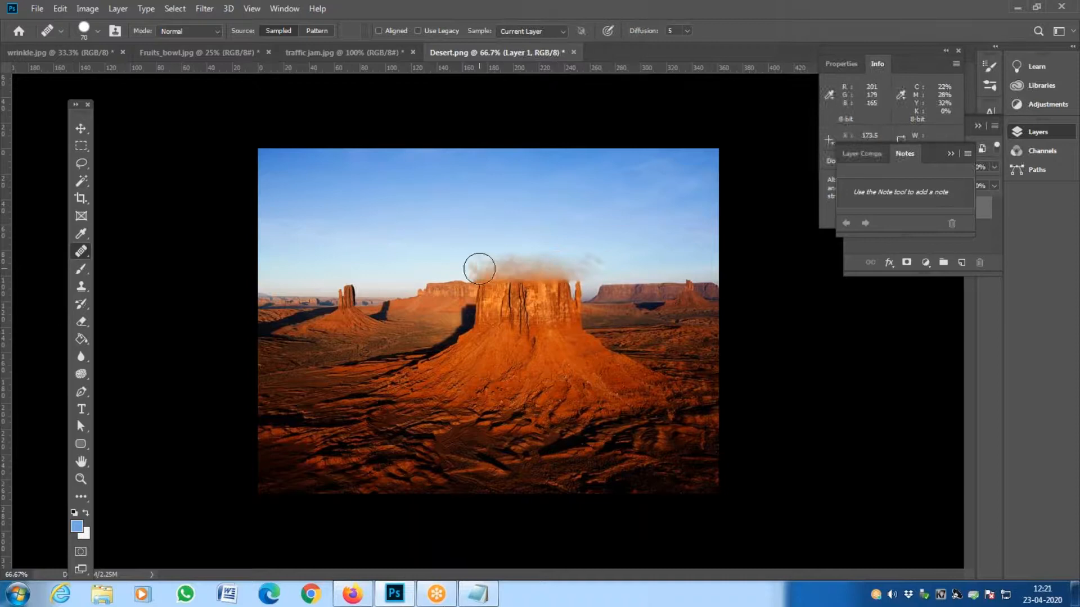
pyautogui.moveTo(490, 285); pyautogui.dragTo(644, 284)
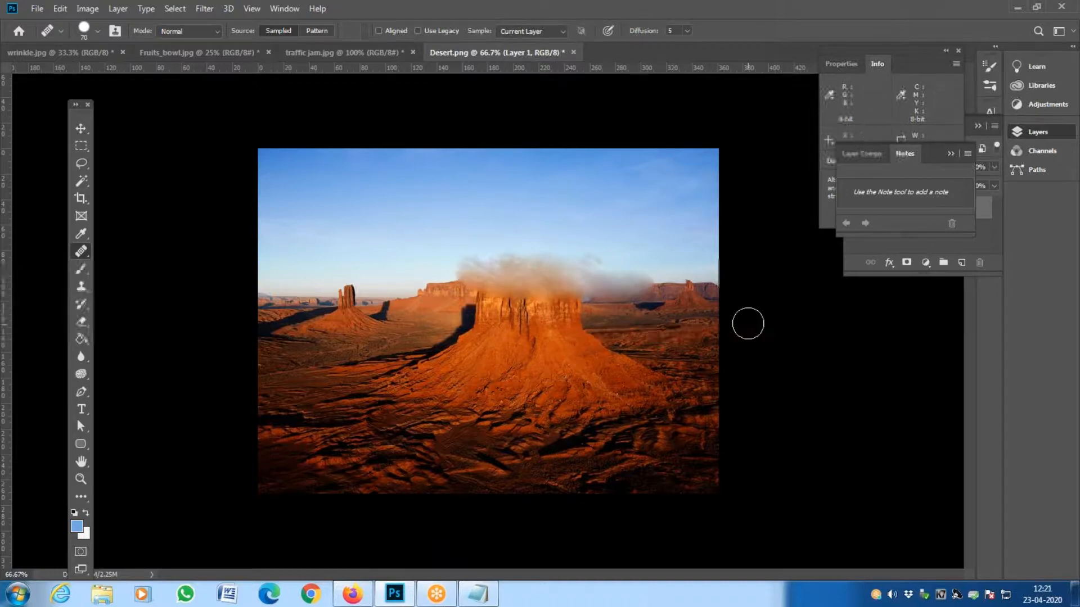
pyautogui.hotkey('ctrl', 'z')
pyautogui.hotkey('ctrl', 'z')
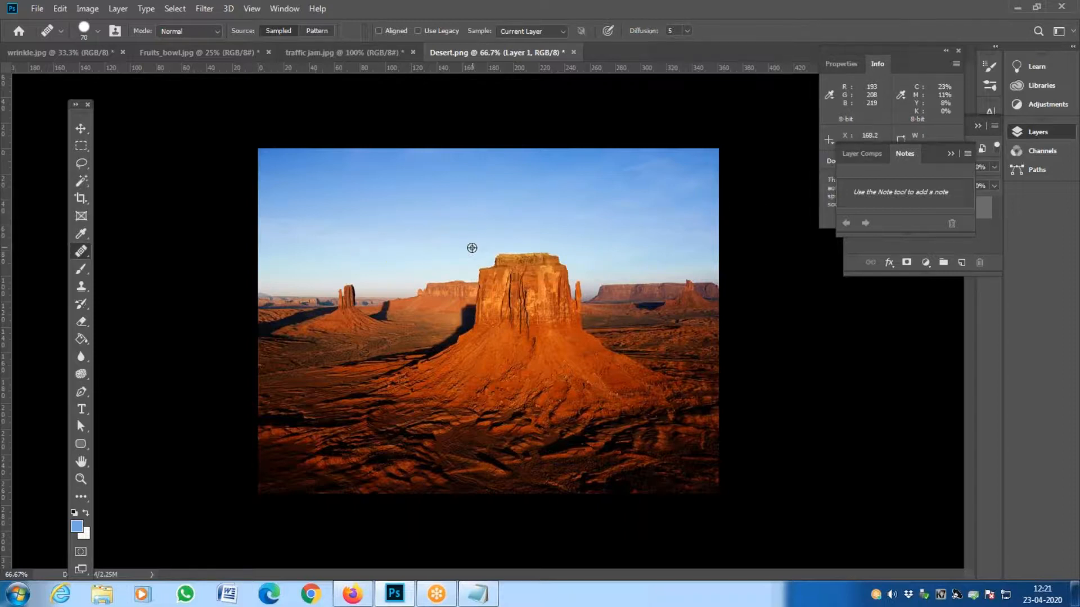
# - Sample near the butte's upper-left edge, try a short Healing Brush stroke there and undo it
pyautogui.keyDown('alt'); pyautogui.click(478, 267); pyautogui.keyUp('alt')
pyautogui.moveTo(477, 264)
pyautogui.mouseDown()
pyautogui.moveTo(579, 269)
pyautogui.moveTo(487, 272)
pyautogui.mouseUp()
pyautogui.hotkey('ctrl', 'z')
pyautogui.rightClick(93, 256)
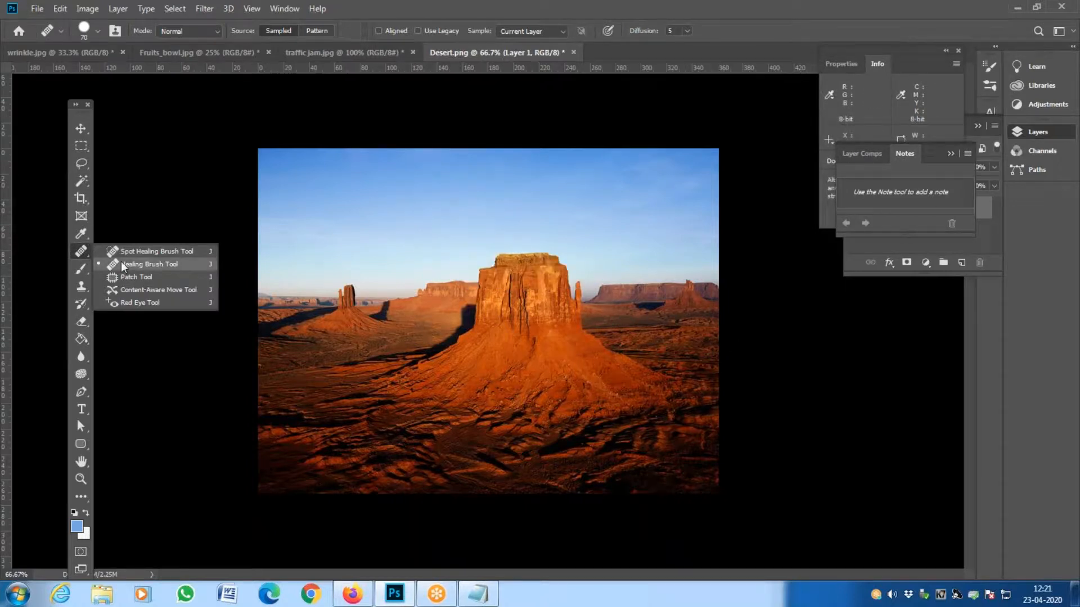
pyautogui.click(135, 248)
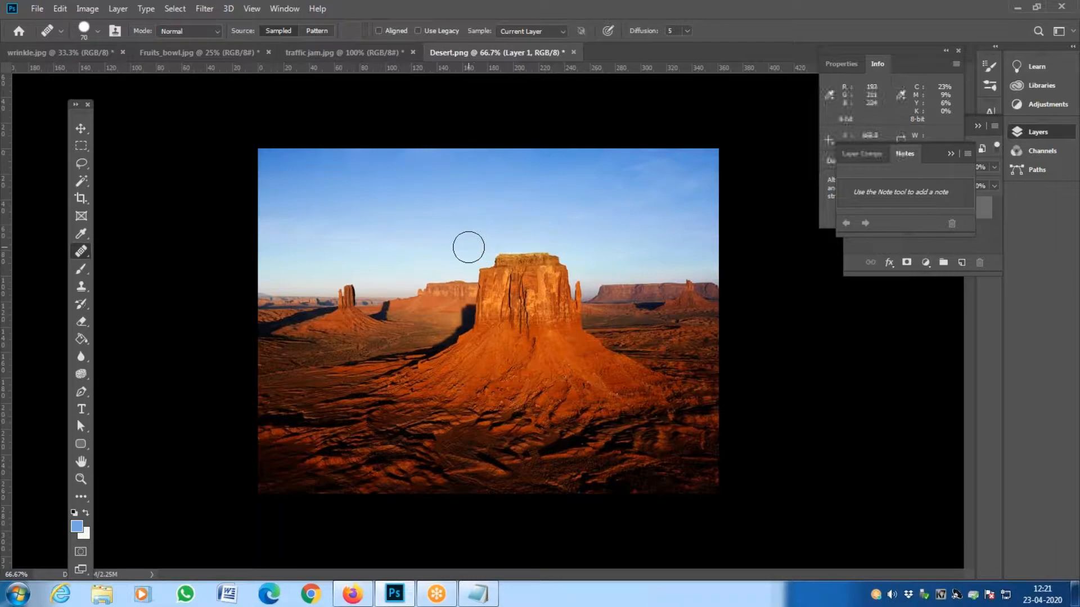
# - Resample beside the butte's upper-left edge, paint across its flat top with the Healing Brush and undo the last stroke
pyautogui.press('alt')
pyautogui.keyDown('alt'); pyautogui.click(475, 261); pyautogui.keyUp('alt')
pyautogui.click(487, 271)
pyautogui.moveTo(510, 269)
pyautogui.mouseDown()
pyautogui.moveTo(467, 269)
pyautogui.moveTo(584, 260)
pyautogui.moveTo(518, 261)
pyautogui.moveTo(607, 276)
pyautogui.mouseUp()
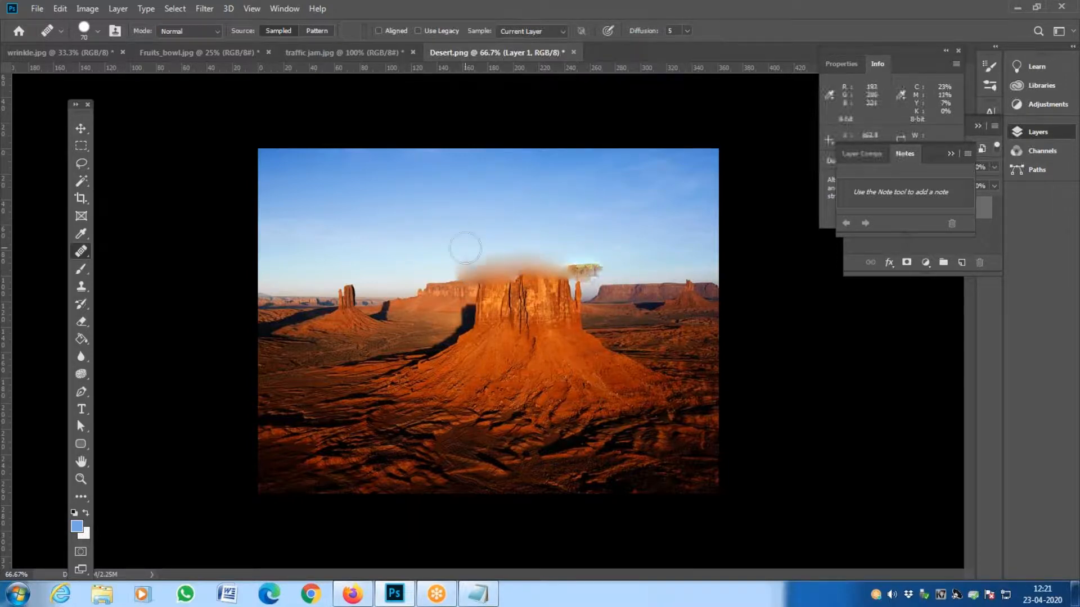
pyautogui.hotkey('ctrl', 'z')
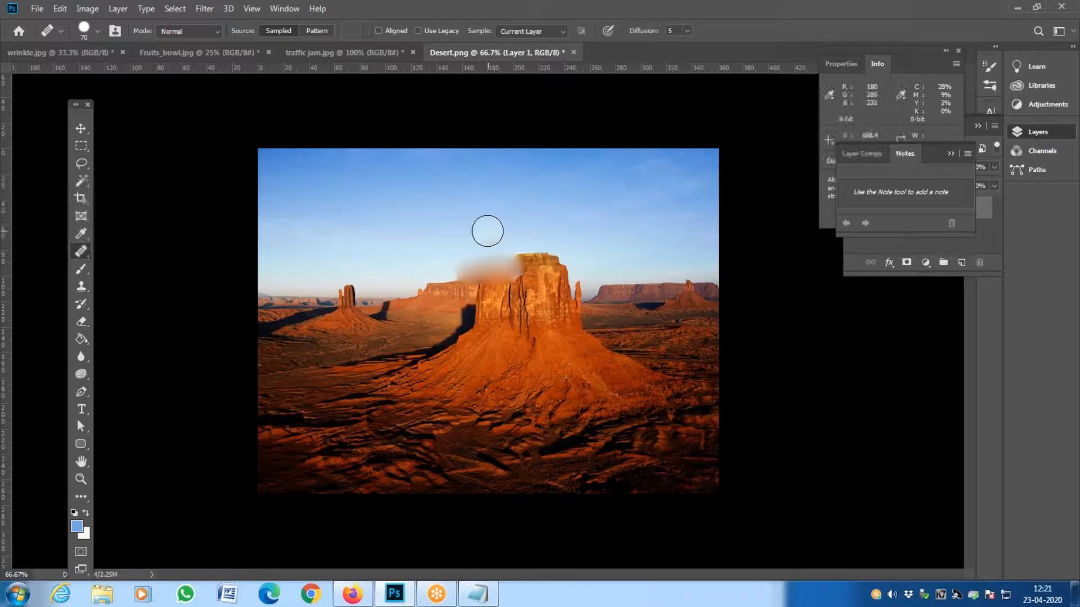
# - Sample the sky above the central butte and paint across the butte's top with the Healing Brush
pyautogui.keyDown('alt'); pyautogui.click(454, 225); pyautogui.keyUp('alt')
pyautogui.moveTo(458, 264)
pyautogui.mouseDown()
pyautogui.moveTo(544, 271)
pyautogui.moveTo(557, 268)
pyautogui.moveTo(507, 263)
pyautogui.moveTo(594, 259)
pyautogui.moveTo(494, 264)
pyautogui.moveTo(534, 282)
pyautogui.moveTo(522, 269)
pyautogui.moveTo(533, 281)
pyautogui.moveTo(601, 284)
pyautogui.moveTo(492, 274)
pyautogui.moveTo(539, 297)
pyautogui.moveTo(540, 265)
pyautogui.mouseUp()
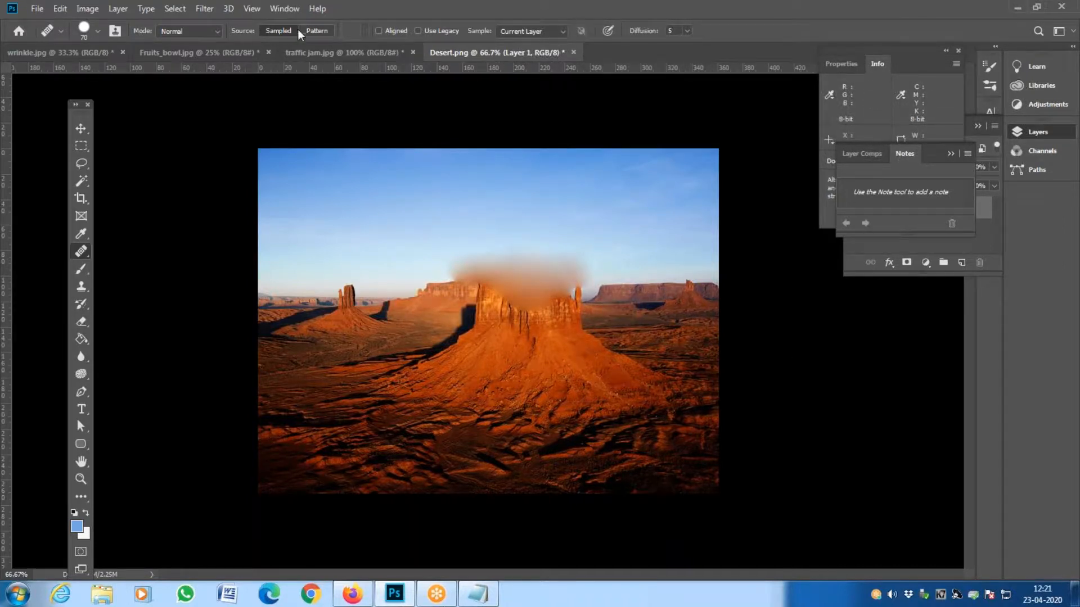
# - Show the document history and revert Desert.png to its Open state
pyautogui.click(285, 8)
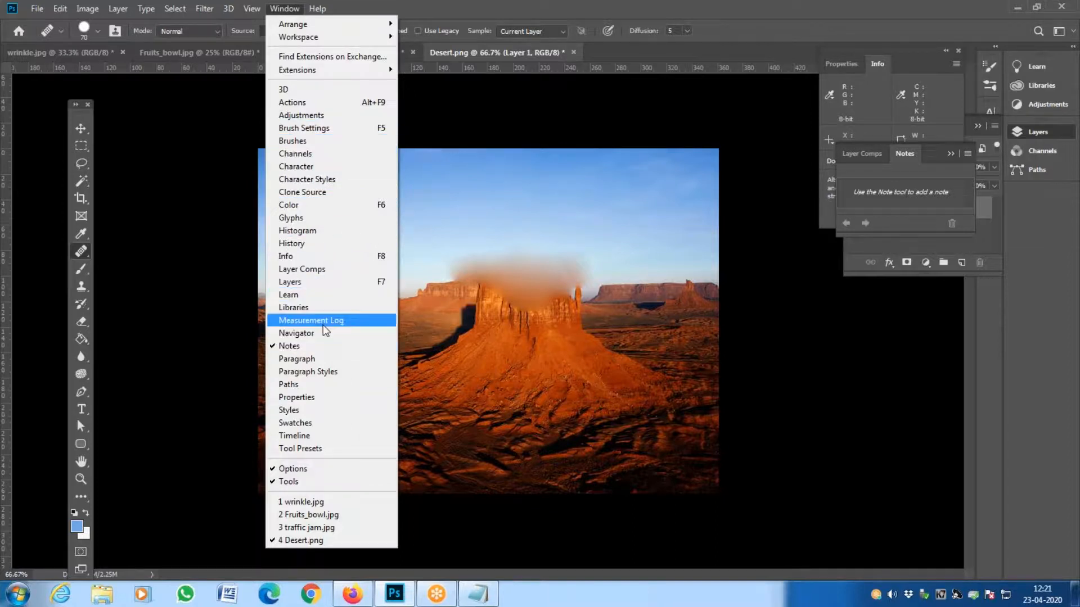
pyautogui.click(323, 243)
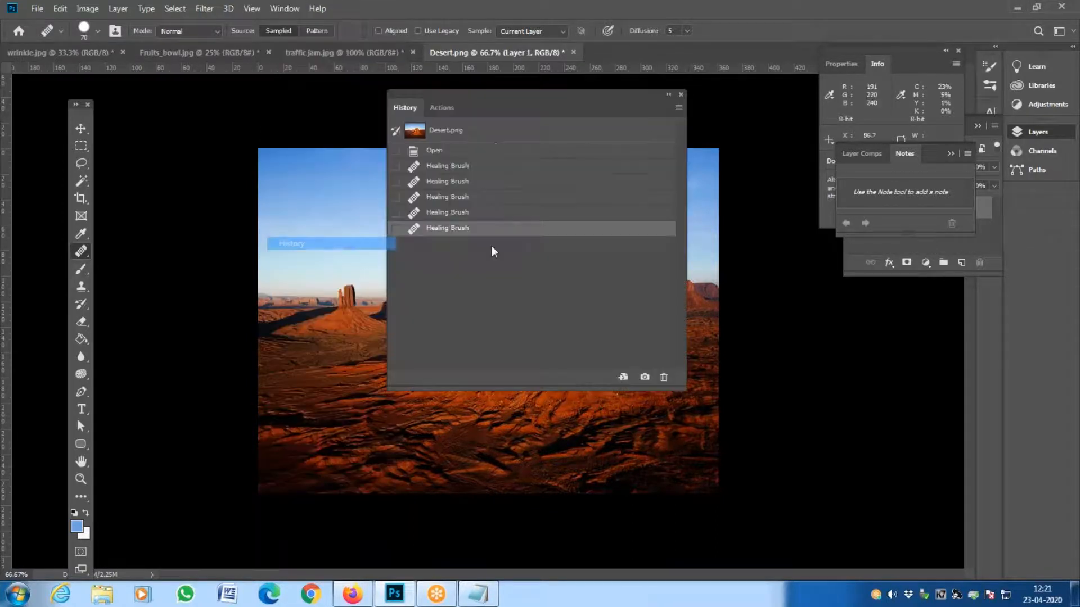
pyautogui.click(495, 151)
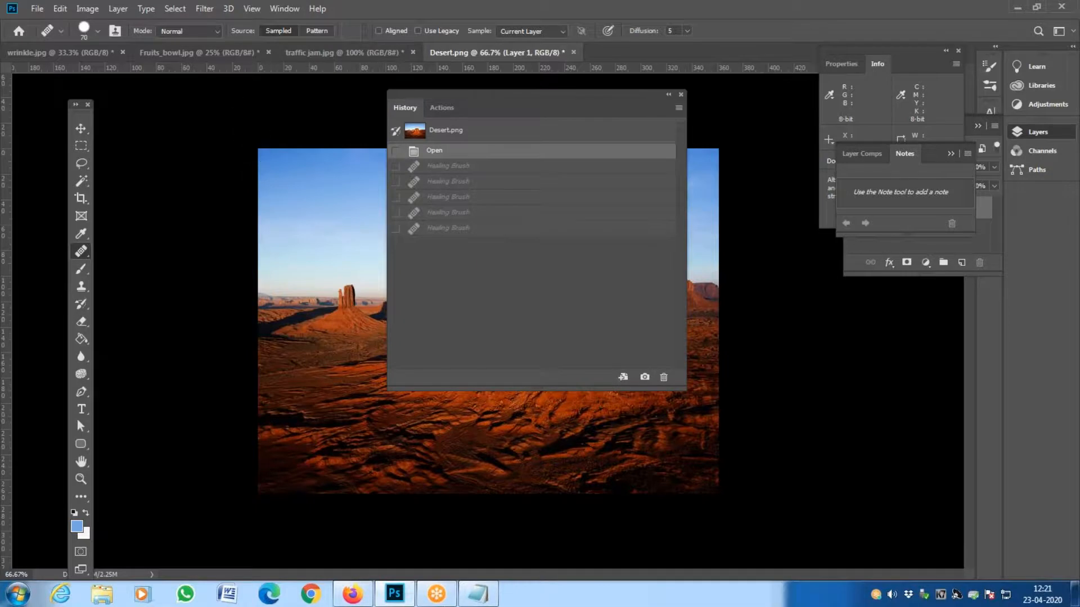
# - Switch to wrinkle.jpg, close the history and activate the Healing Brush
pyautogui.click(336, 52)
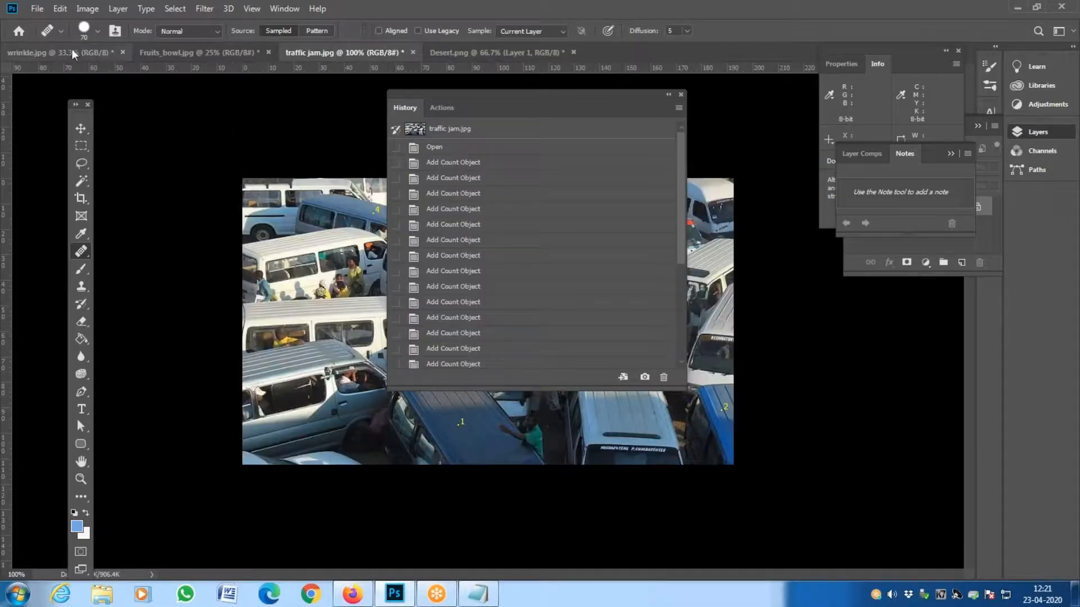
pyautogui.click(72, 50)
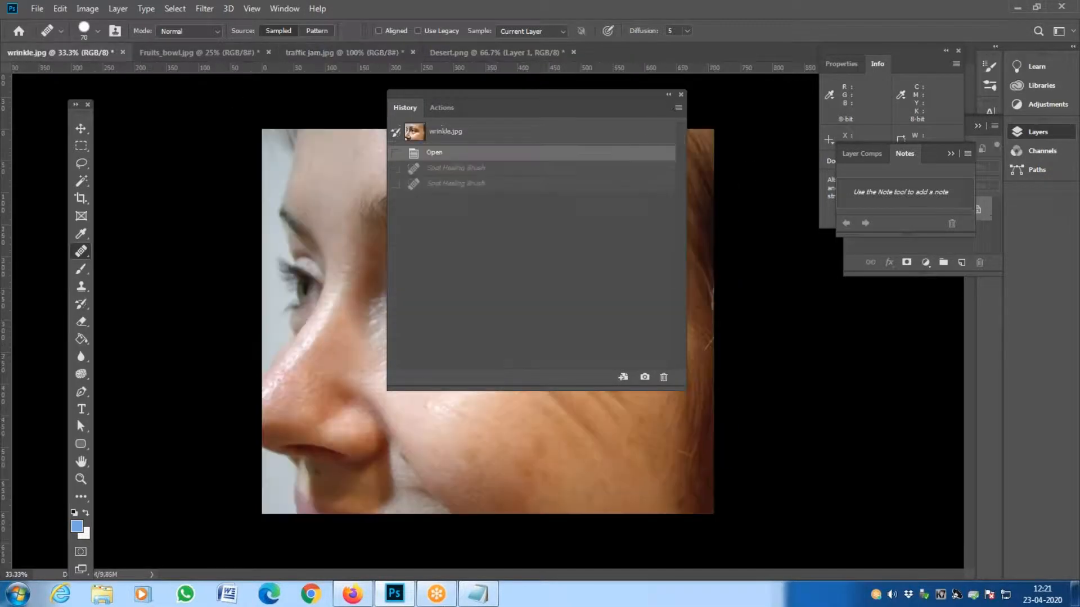
pyautogui.click(681, 96)
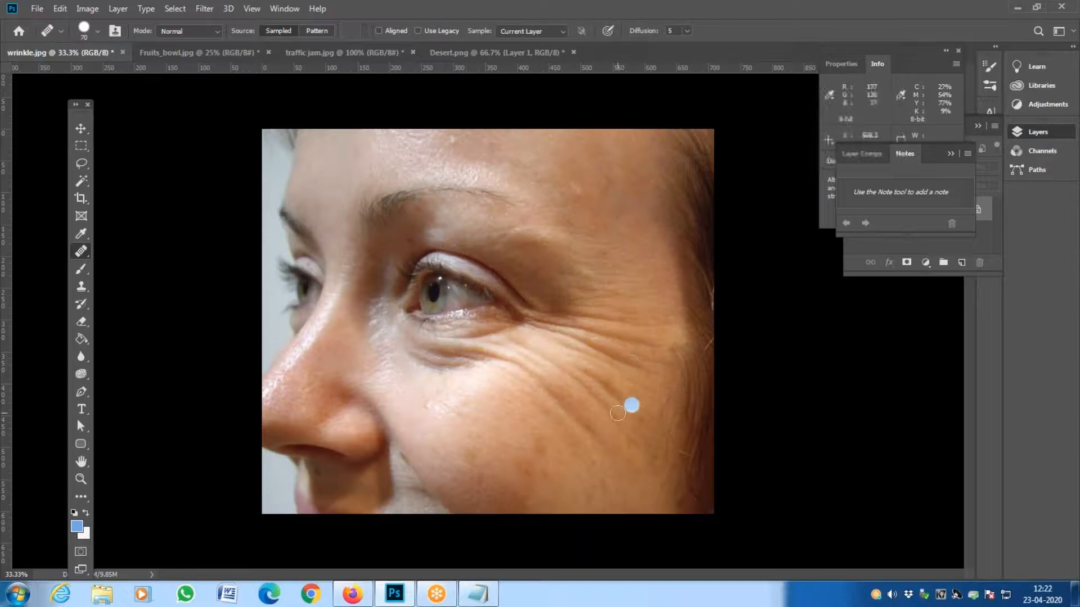
pyautogui.click(87, 252)
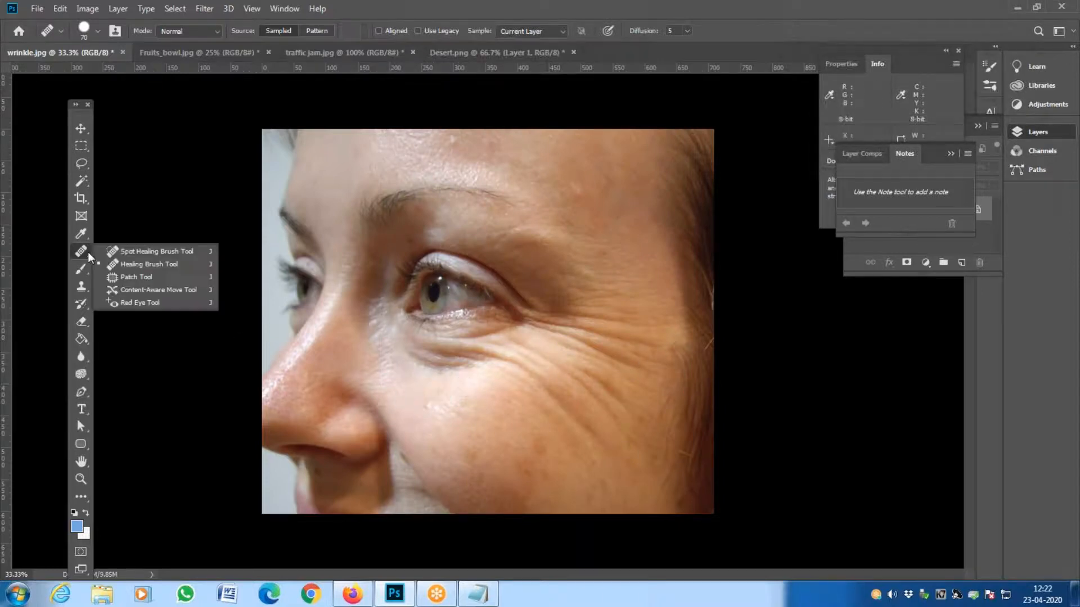
pyautogui.click(116, 260)
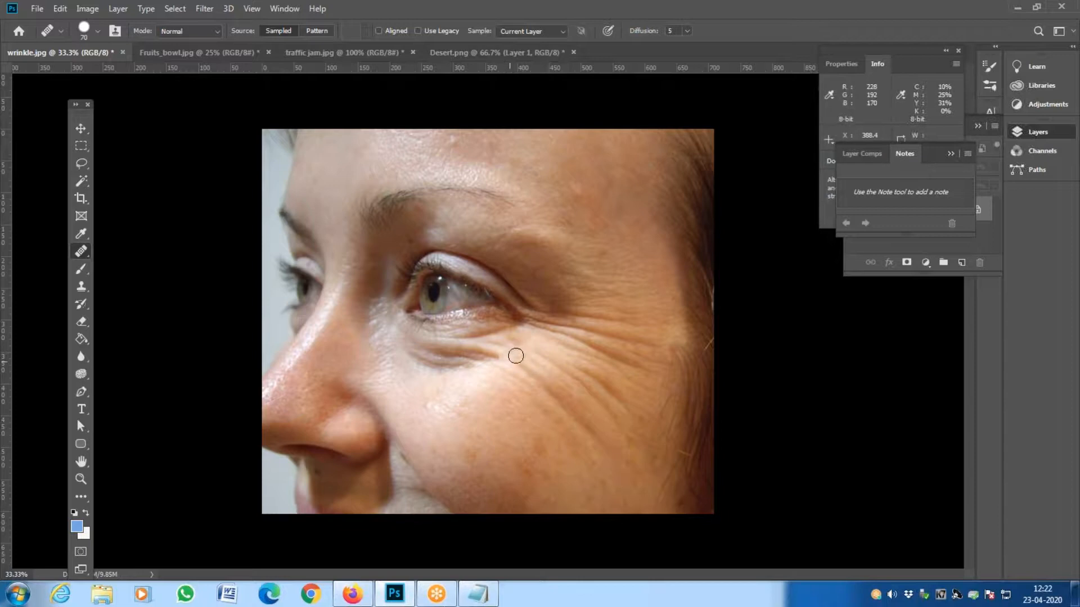
# - Retouch the wrinkles on the cheek, under the eye and beside its outer corner with the Healing Brush, using sampled nearby skin
pyautogui.moveTo(516, 360); pyautogui.dragTo(545, 388)
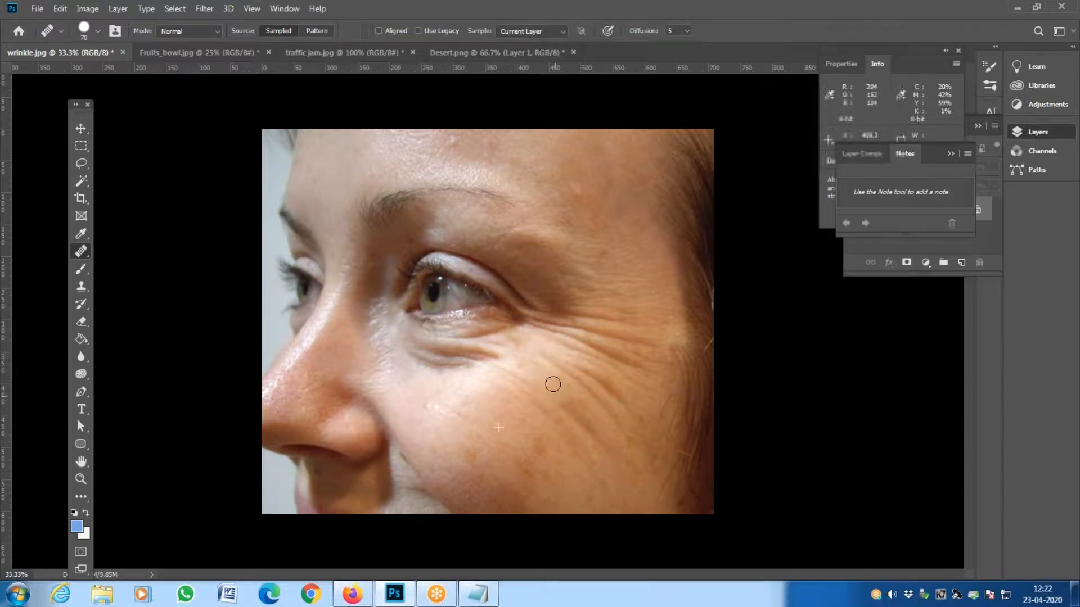
pyautogui.click(661, 467)
pyautogui.click(558, 418)
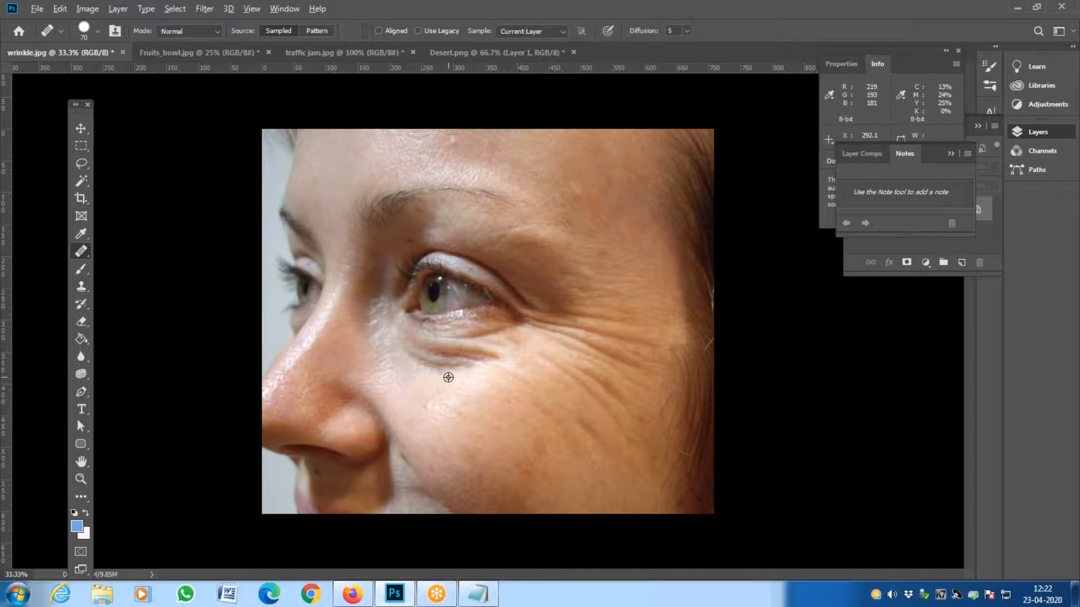
pyautogui.moveTo(410, 356)
pyautogui.mouseDown()
pyautogui.moveTo(448, 361)
pyautogui.moveTo(417, 362)
pyautogui.moveTo(499, 371)
pyautogui.mouseUp()
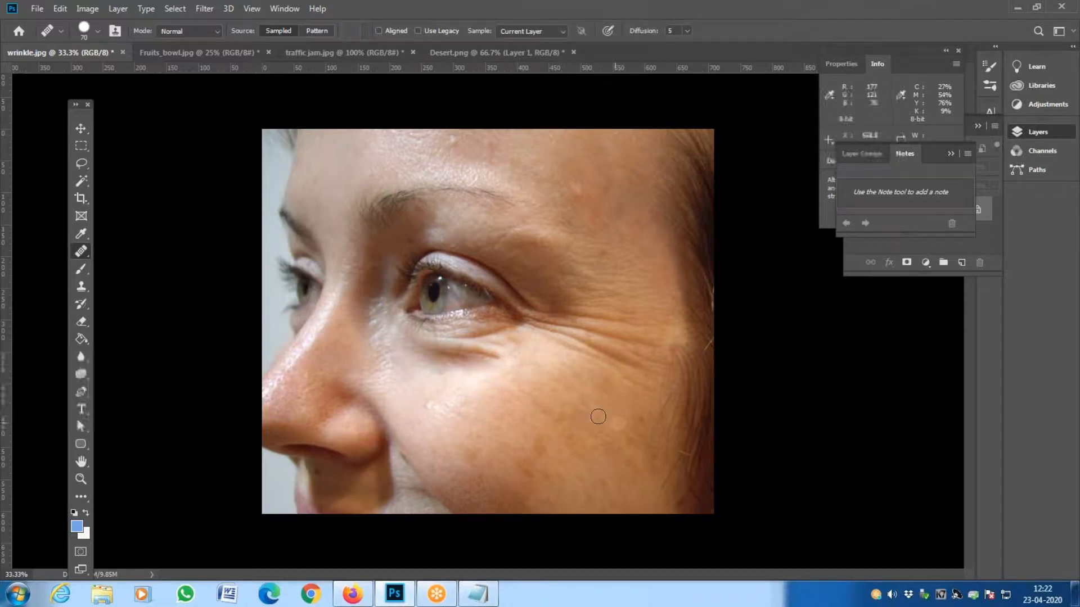
pyautogui.keyDown('alt'); pyautogui.click(518, 381); pyautogui.keyUp('alt')
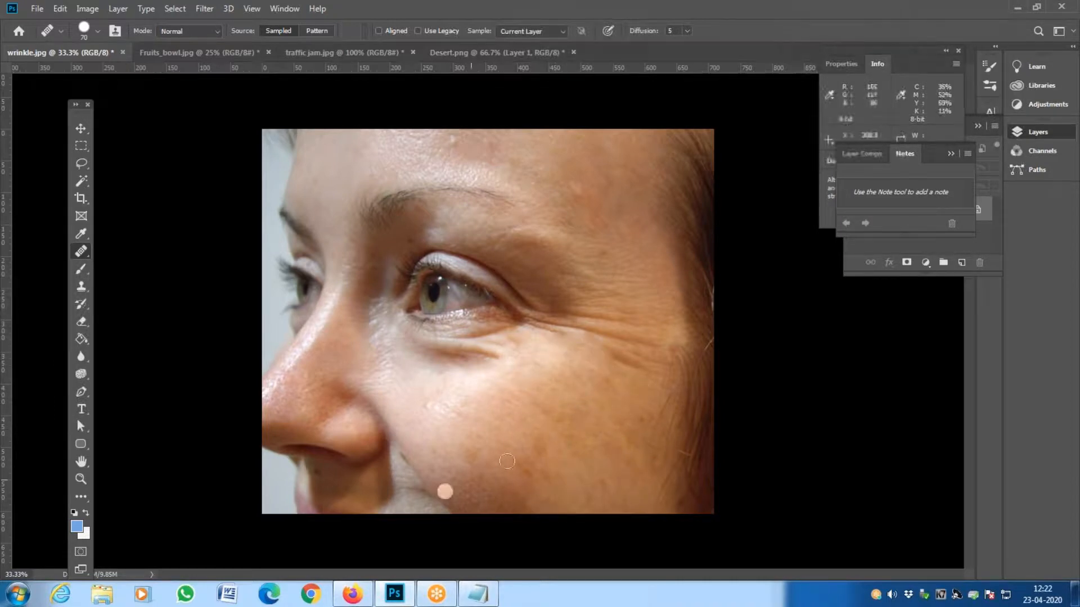
pyautogui.moveTo(558, 329)
pyautogui.mouseDown()
pyautogui.moveTo(616, 336)
pyautogui.moveTo(622, 349)
pyautogui.moveTo(600, 373)
pyautogui.mouseUp()
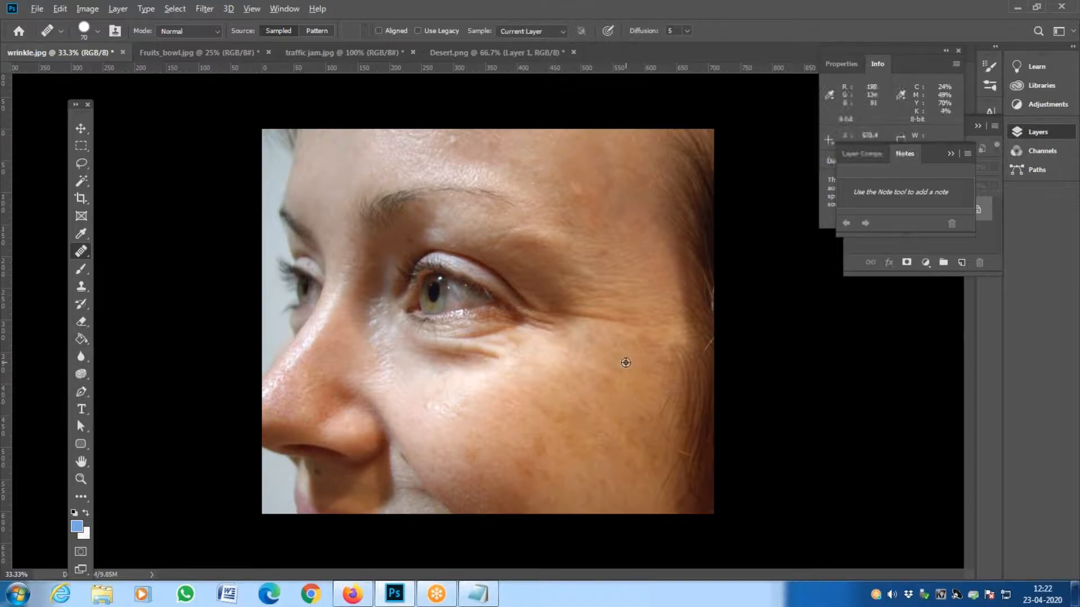
pyautogui.click(566, 336)
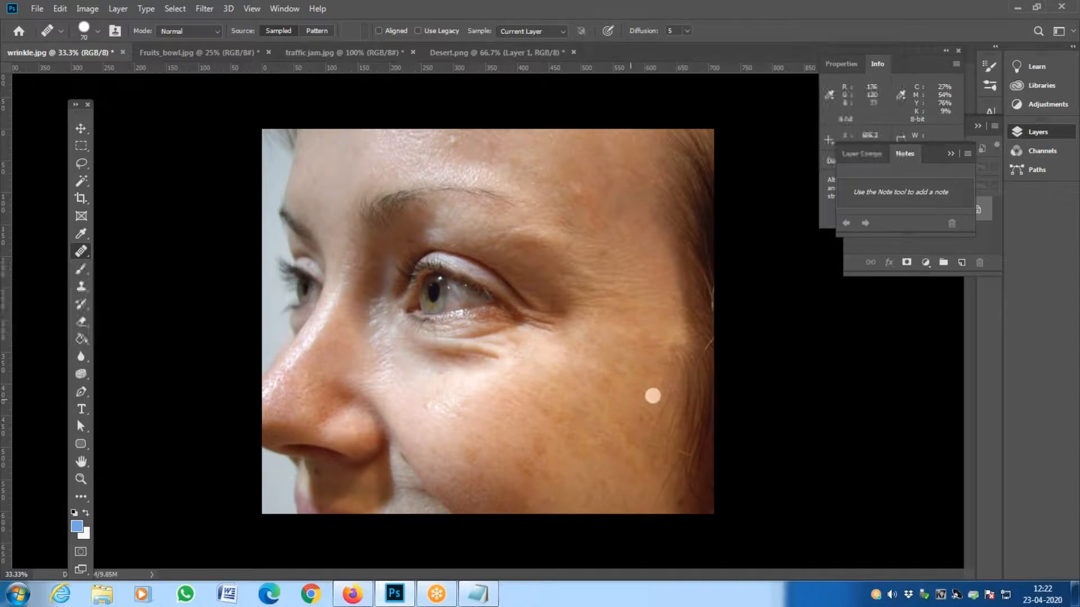
# - Zoom out to 25% and save the retouched portrait as the JPEG file no wrinkle.jpg in the SAMPLE IMAGES folder
pyautogui.press('z')
pyautogui.hotkey('ctrl', '-')
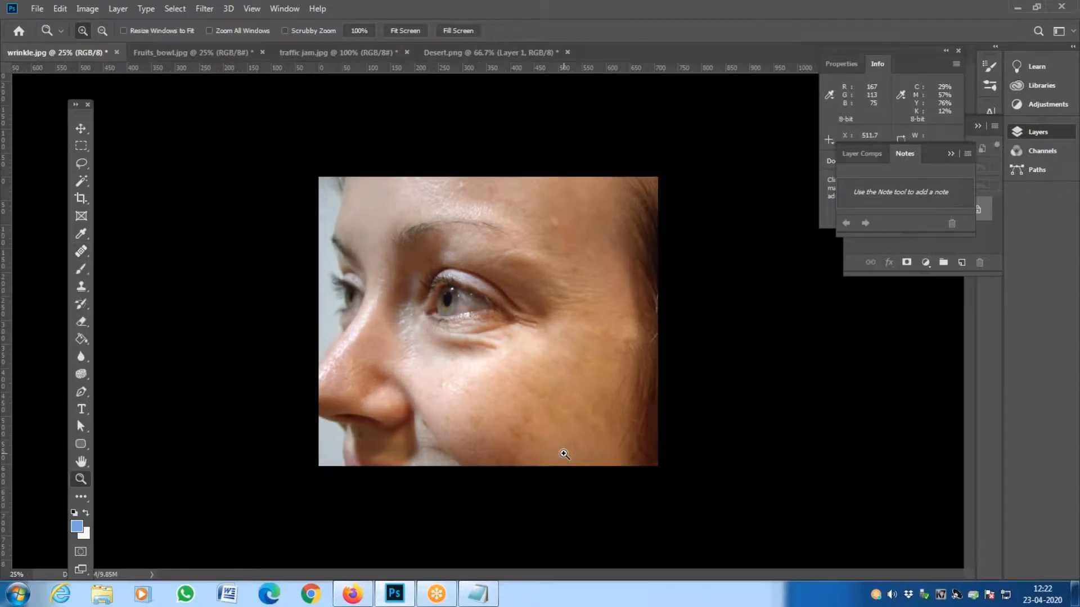
pyautogui.hotkey('alt', 'f')
pyautogui.press('a')
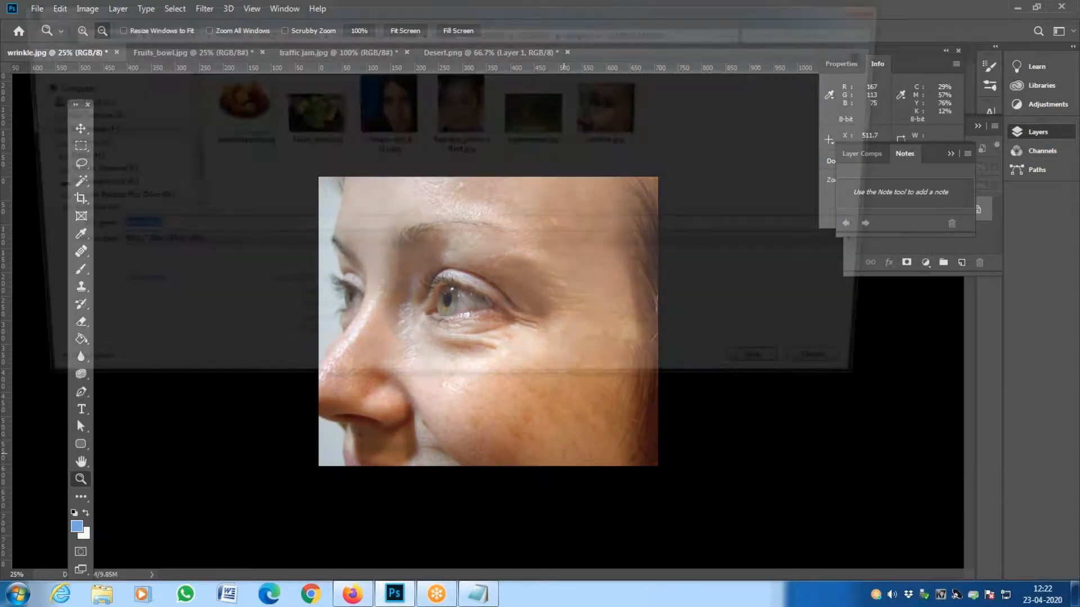
pyautogui.click(123, 230)
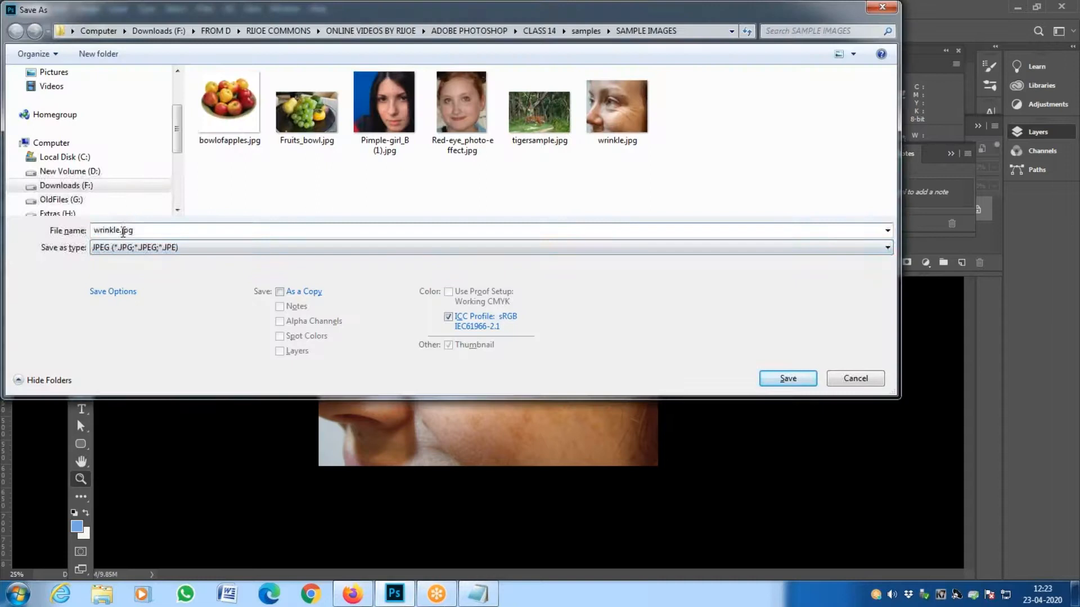
pyautogui.write('no')
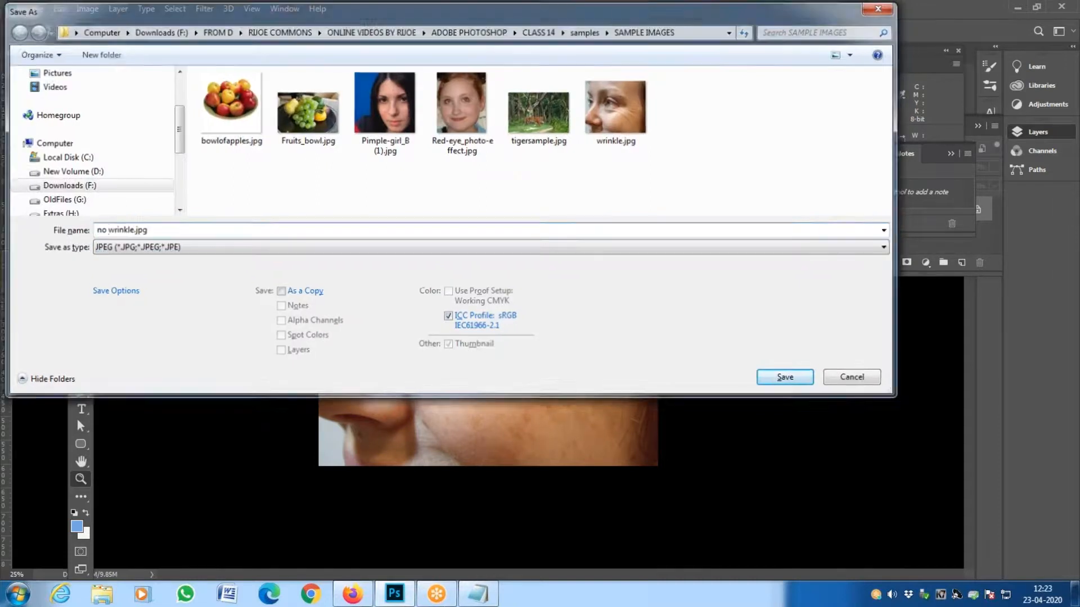
pyautogui.press('Return')
pyautogui.press('Return')
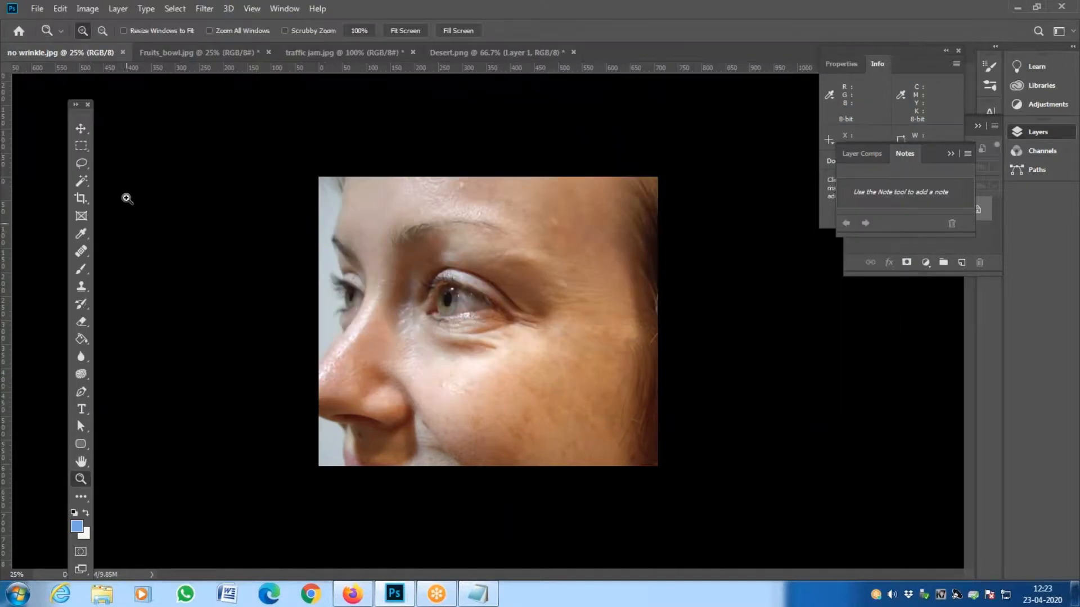
# - Open the original wrinkle.jpg from the SAMPLE IMAGES folder
pyautogui.click(39, 9)
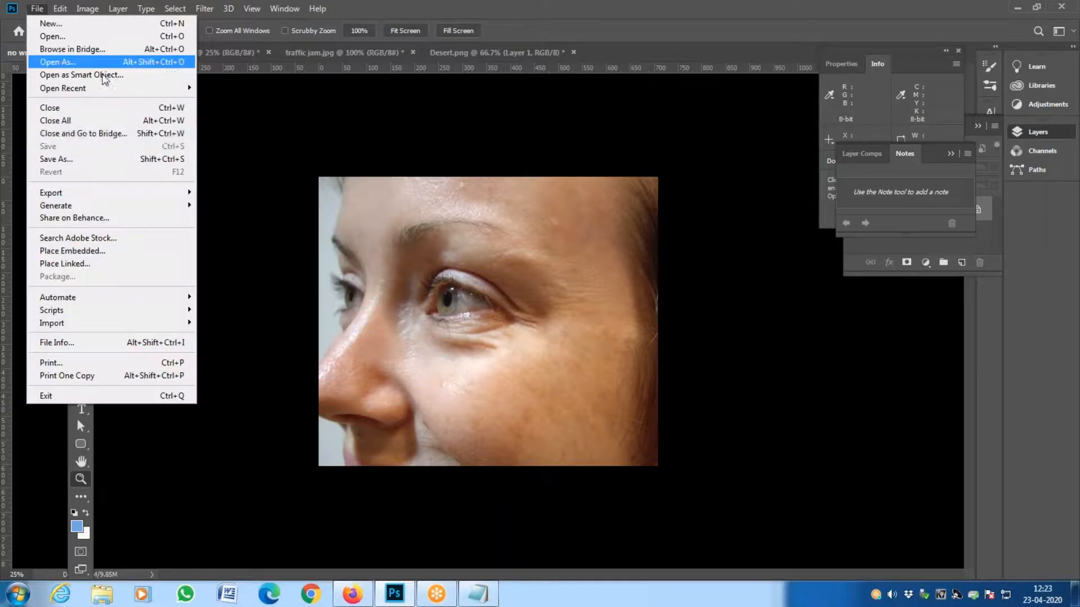
pyautogui.click(134, 37)
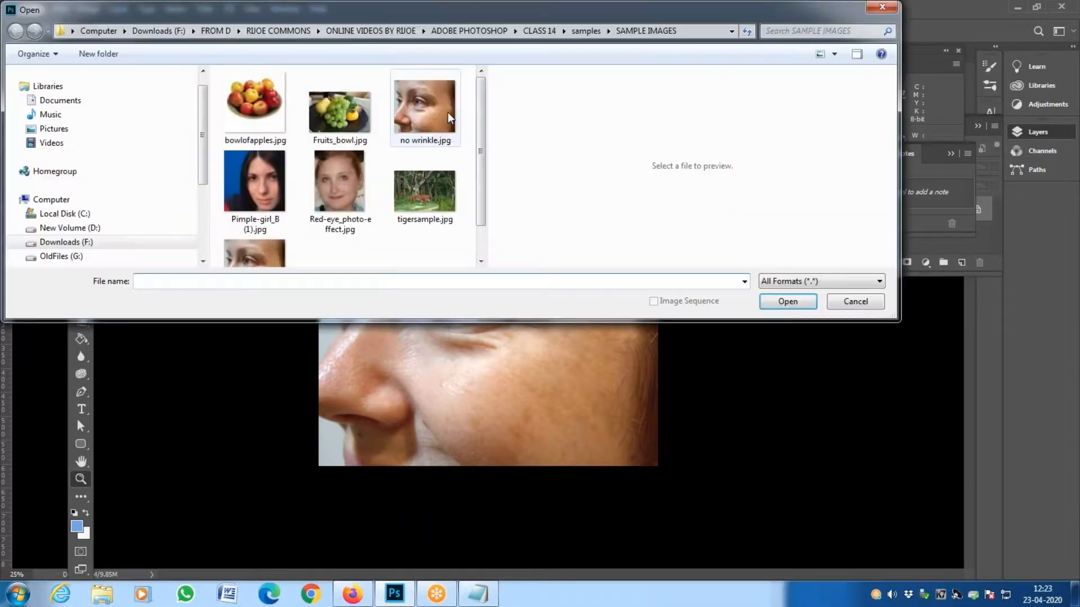
pyautogui.scroll(-1, 438, 146)
pyautogui.doubleClick(273, 247)
# - Cycle through the open documents and reorder them so that no wrinkle.jpg sits directly after wrinkle.jpg
pyautogui.hotkey('ctrl', 'Tab')
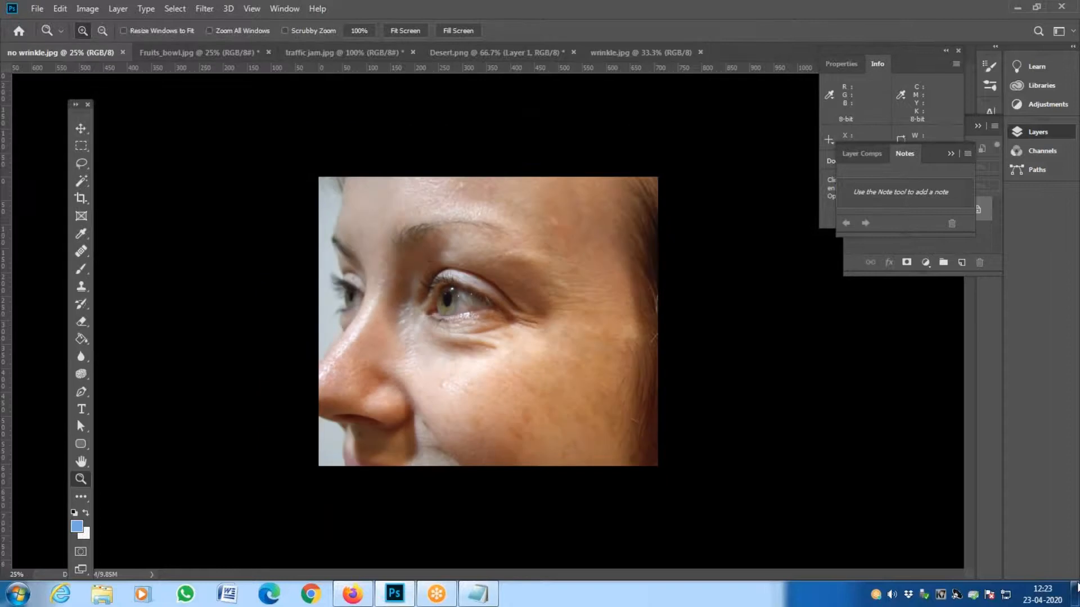
pyautogui.hotkey('ctrl', 'Tab')
pyautogui.hotkey('ctrl', 'Tab')
pyautogui.hotkey('ctrl', 'Tab')
pyautogui.hotkey('ctrl', 'Tab')
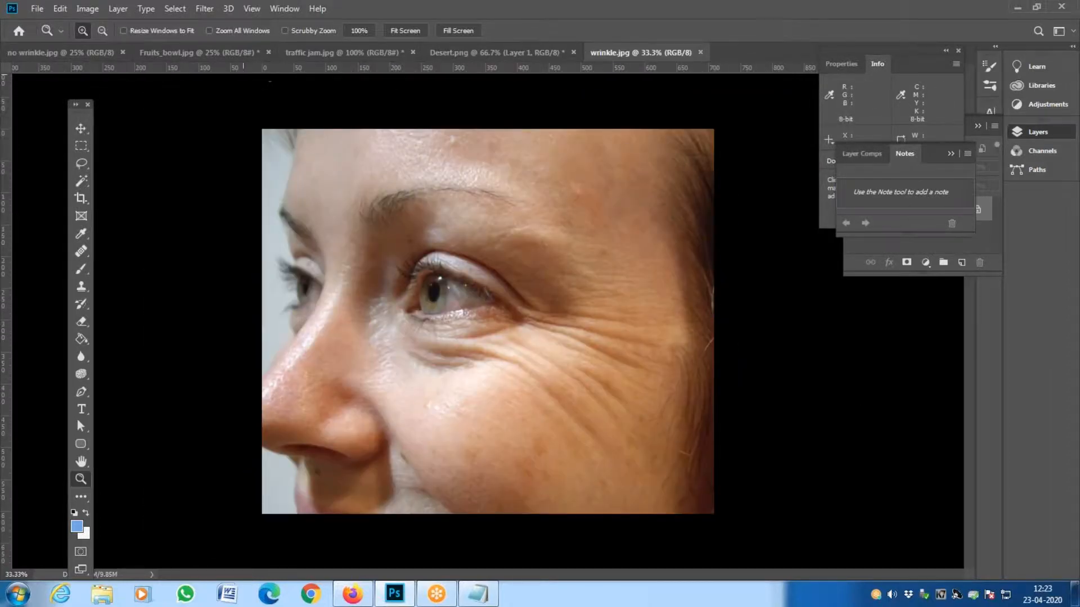
pyautogui.moveTo(74, 51); pyautogui.dragTo(642, 56)
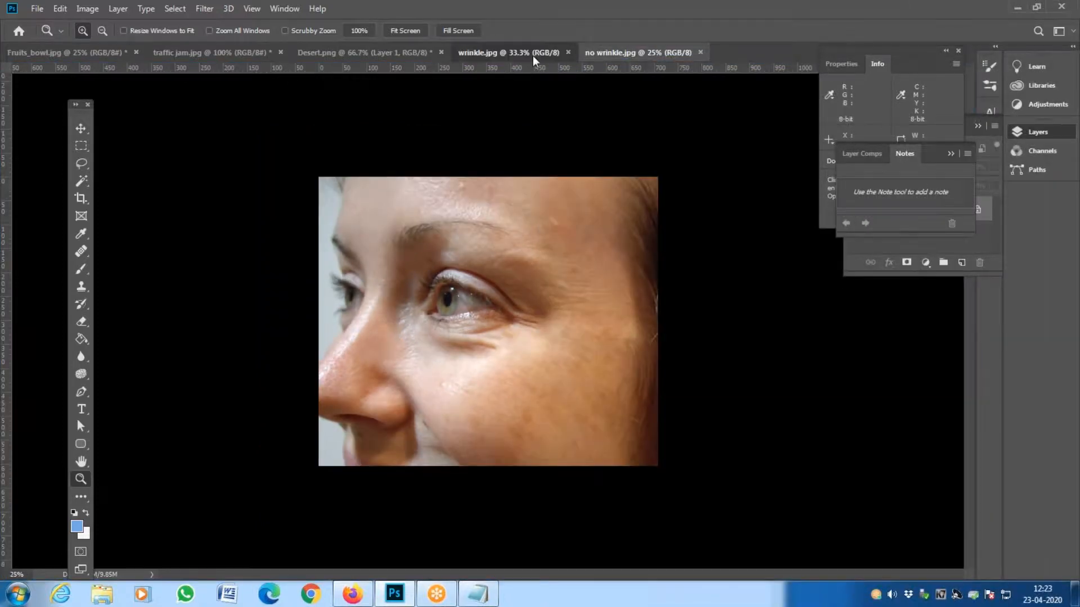
# - Compare wrinkle.jpg with no wrinkle.jpg, enlarging the retouched version to 33.3%
pyautogui.click(532, 56)
pyautogui.click(633, 54)
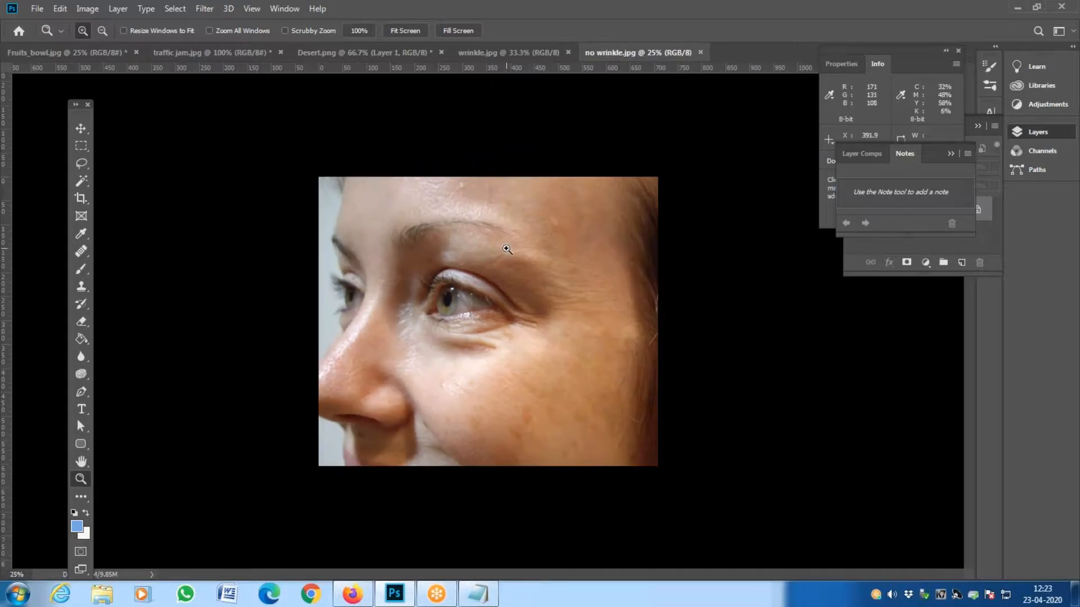
pyautogui.click(506, 249)
pyautogui.click(550, 53)
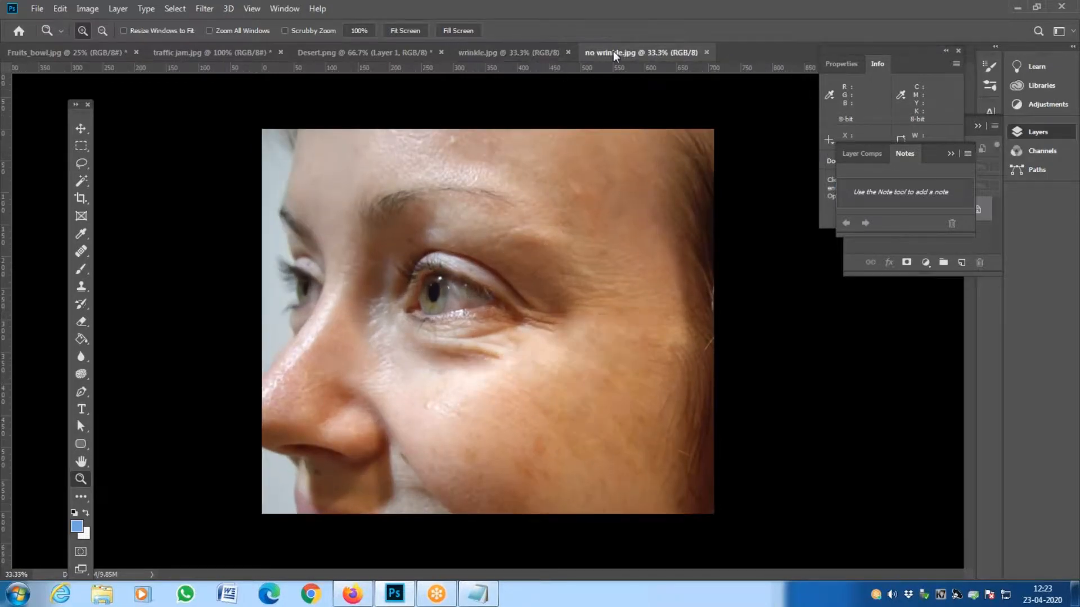
pyautogui.click(82, 252)
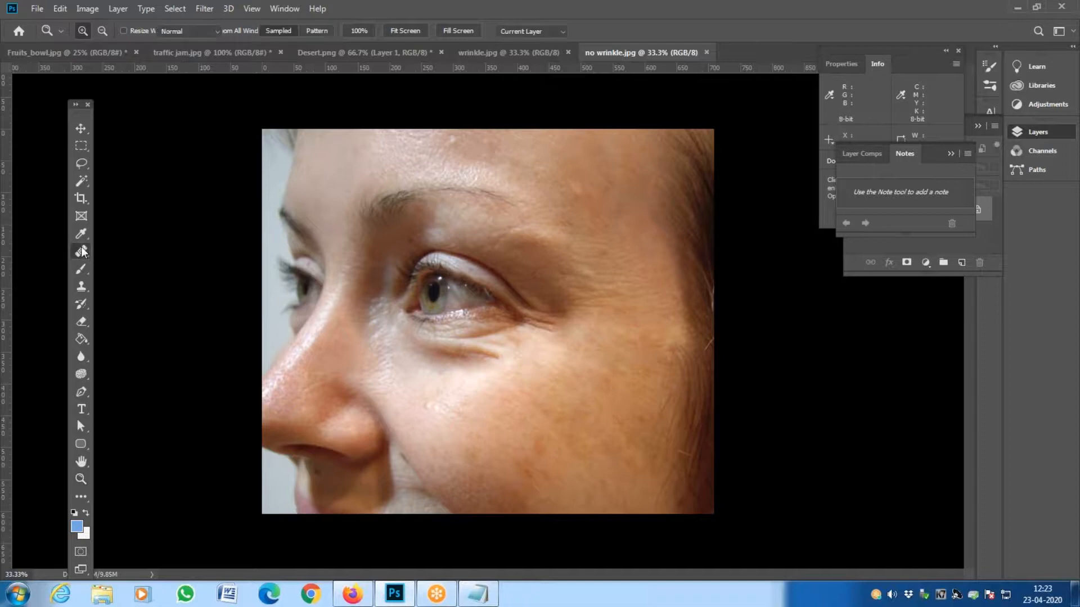
pyautogui.rightClick(82, 252)
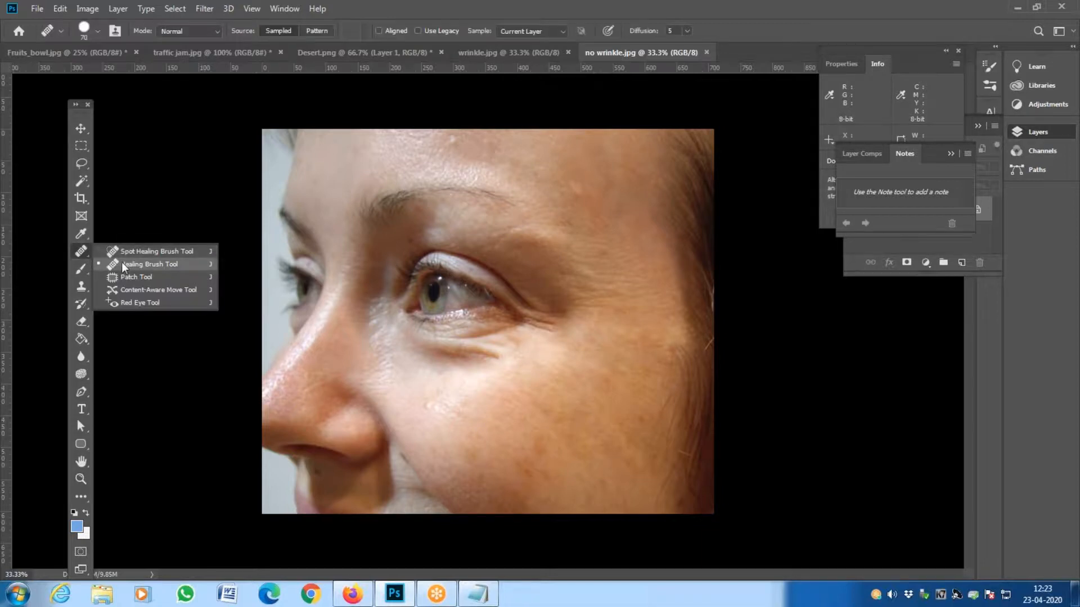
pyautogui.click(124, 262)
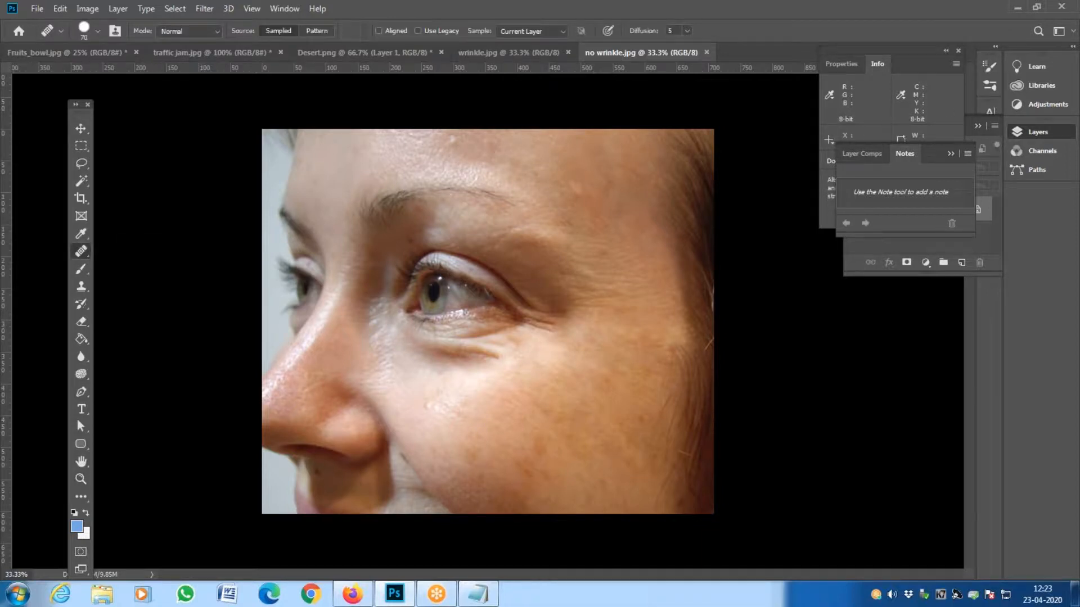
# - Retouch the cheek wrinkles in wrinkle.jpg with the Content-Aware Spot Healing Brush and compare the result with no wrinkle.jpg
pyautogui.click(543, 53)
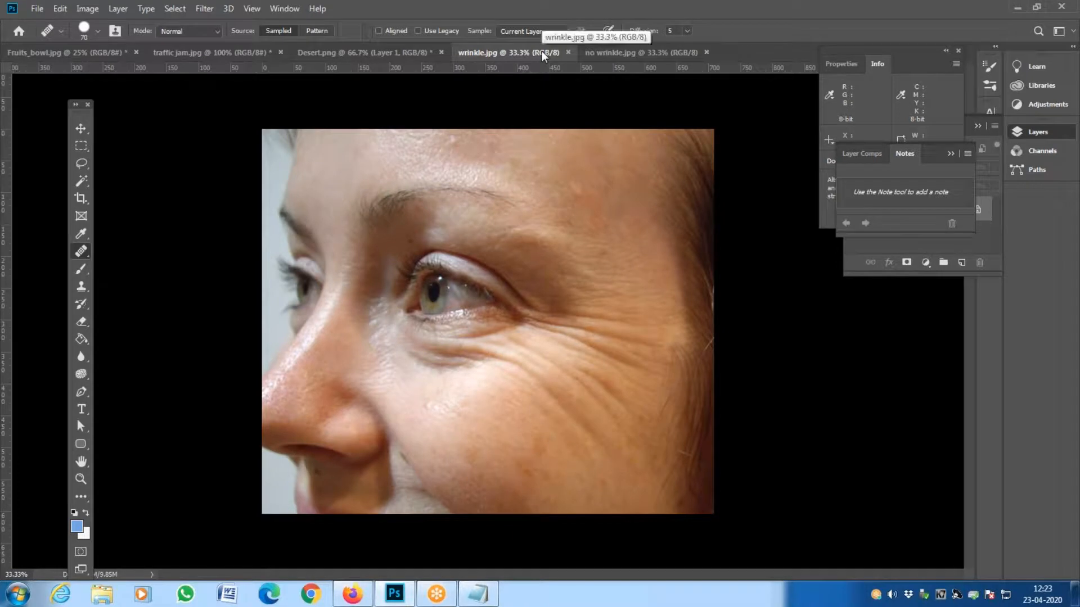
pyautogui.rightClick(81, 257)
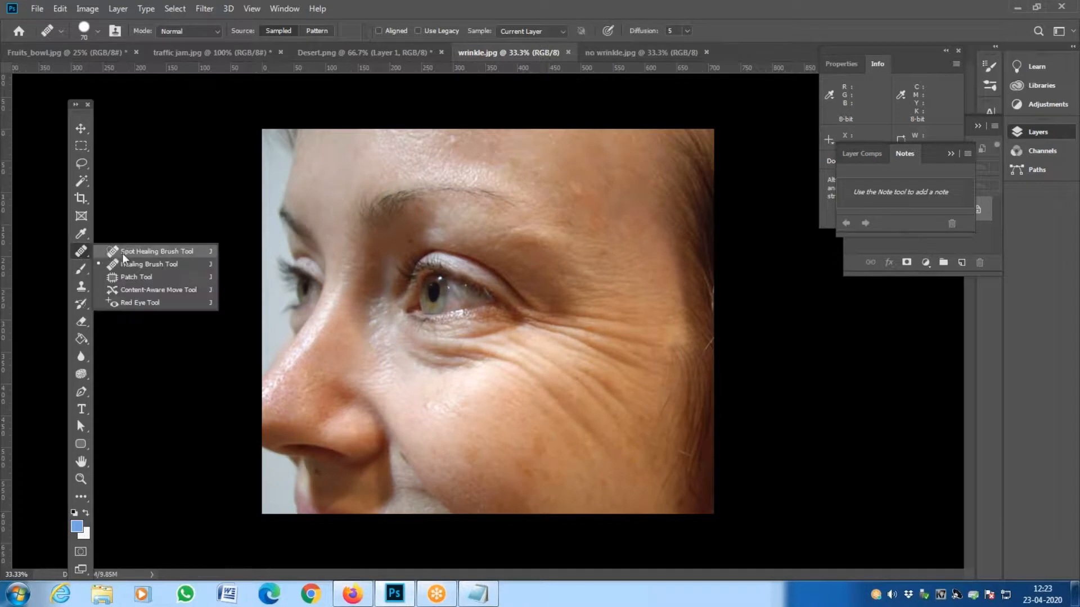
pyautogui.click(122, 253)
pyautogui.moveTo(502, 361)
pyautogui.mouseDown()
pyautogui.moveTo(580, 341)
pyautogui.moveTo(516, 366)
pyautogui.moveTo(482, 362)
pyautogui.mouseUp()
pyautogui.click(527, 369)
pyautogui.moveTo(544, 382)
pyautogui.mouseDown()
pyautogui.moveTo(574, 405)
pyautogui.moveTo(596, 366)
pyautogui.moveTo(562, 405)
pyautogui.moveTo(607, 371)
pyautogui.moveTo(557, 388)
pyautogui.mouseUp()
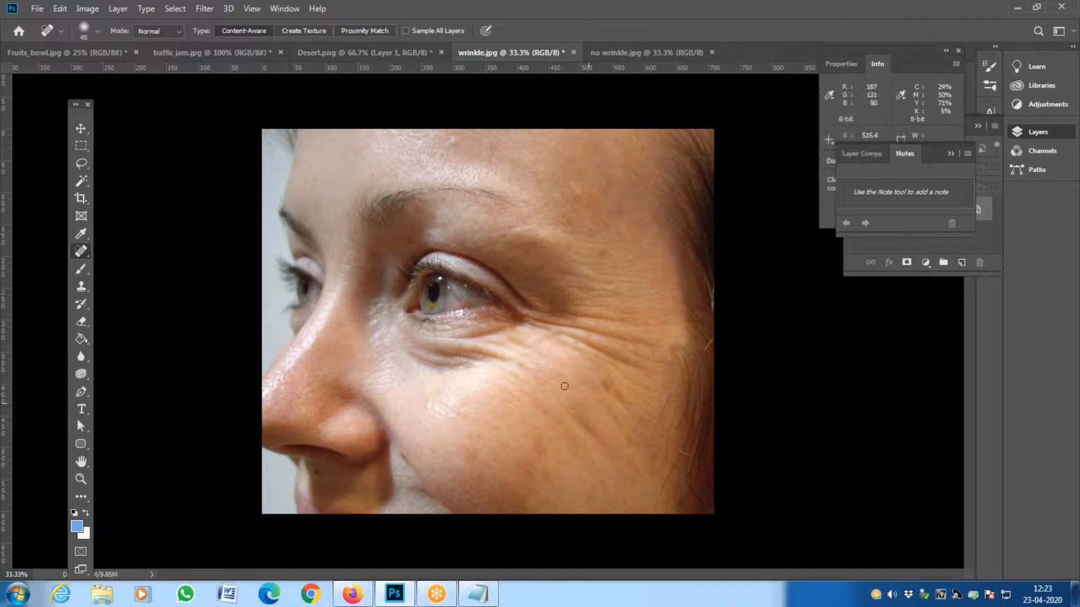
pyautogui.moveTo(608, 394)
pyautogui.mouseDown()
pyautogui.moveTo(610, 434)
pyautogui.moveTo(582, 438)
pyautogui.moveTo(587, 456)
pyautogui.moveTo(578, 437)
pyautogui.moveTo(613, 439)
pyautogui.mouseUp()
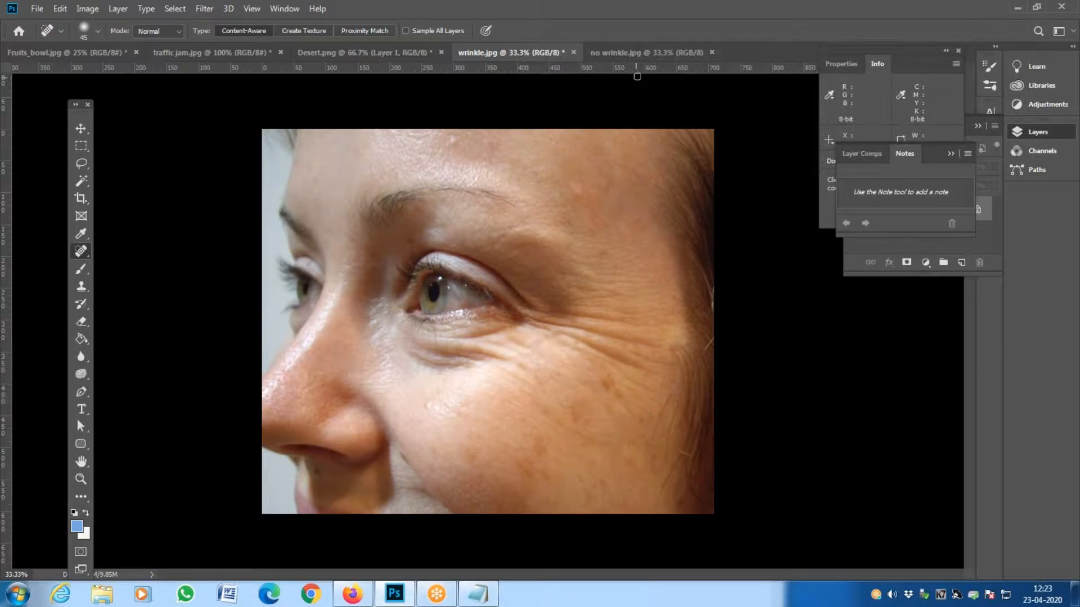
pyautogui.click(631, 55)
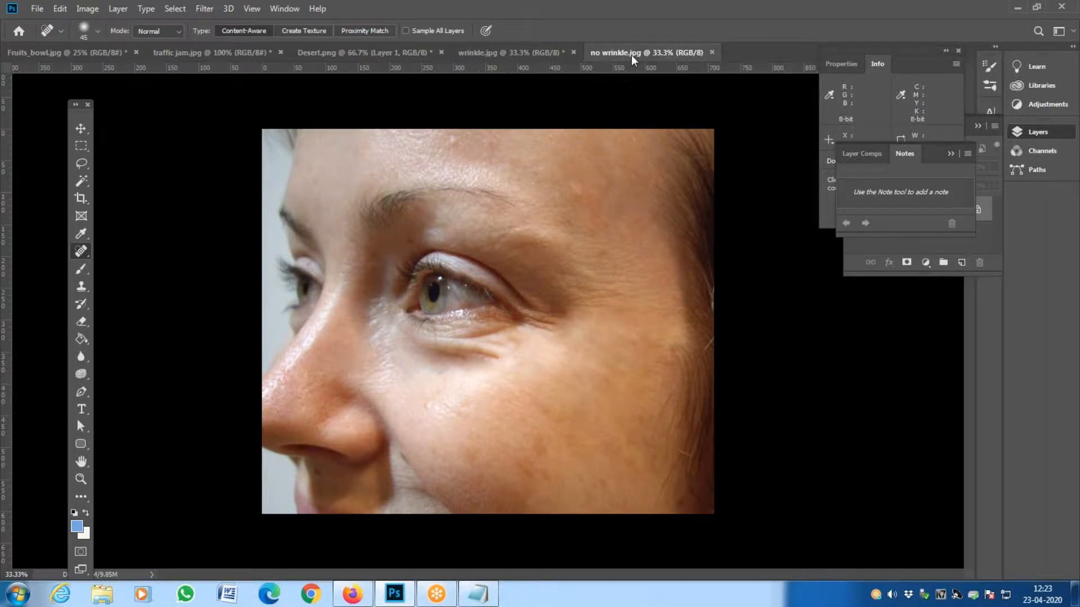
# - Revert wrinkle.jpg to its opened state in the history, discarding the Spot Healing Brush strokes
pyautogui.click(528, 51)
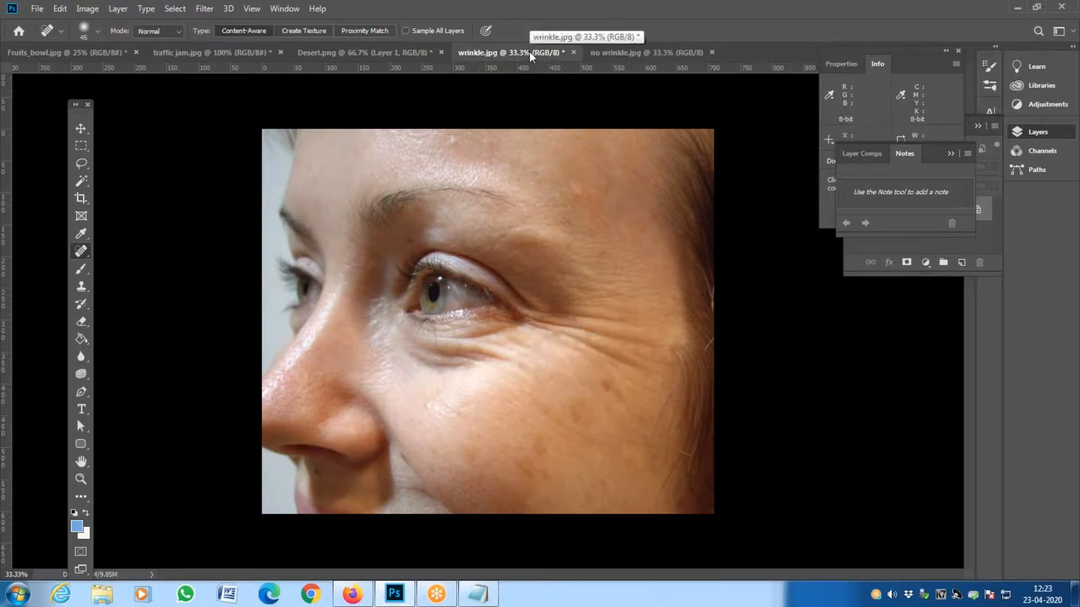
pyautogui.click(573, 51)
pyautogui.click(593, 225)
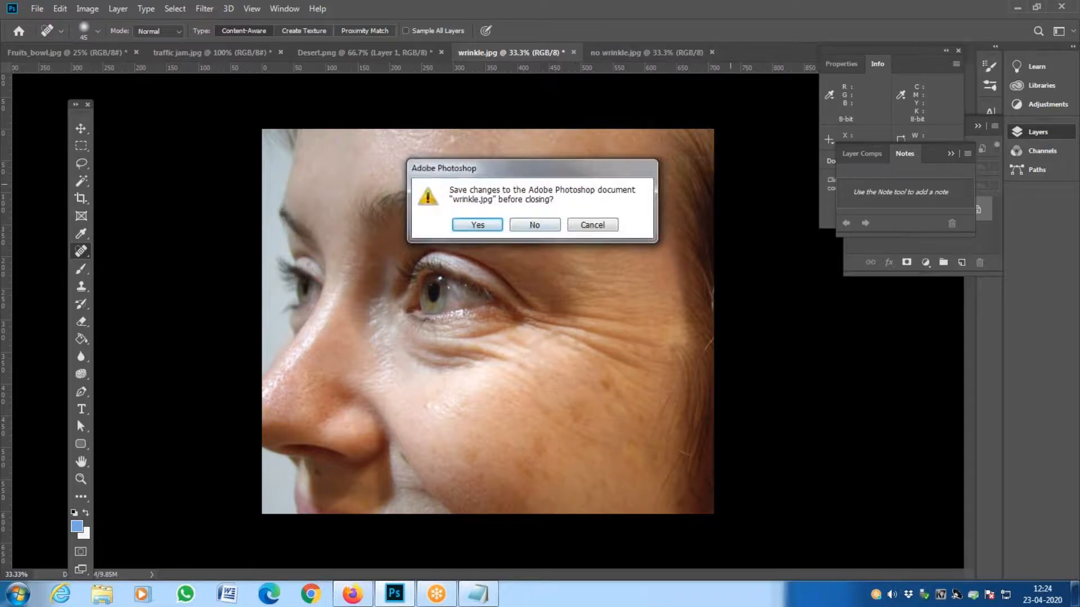
pyautogui.click(281, 9)
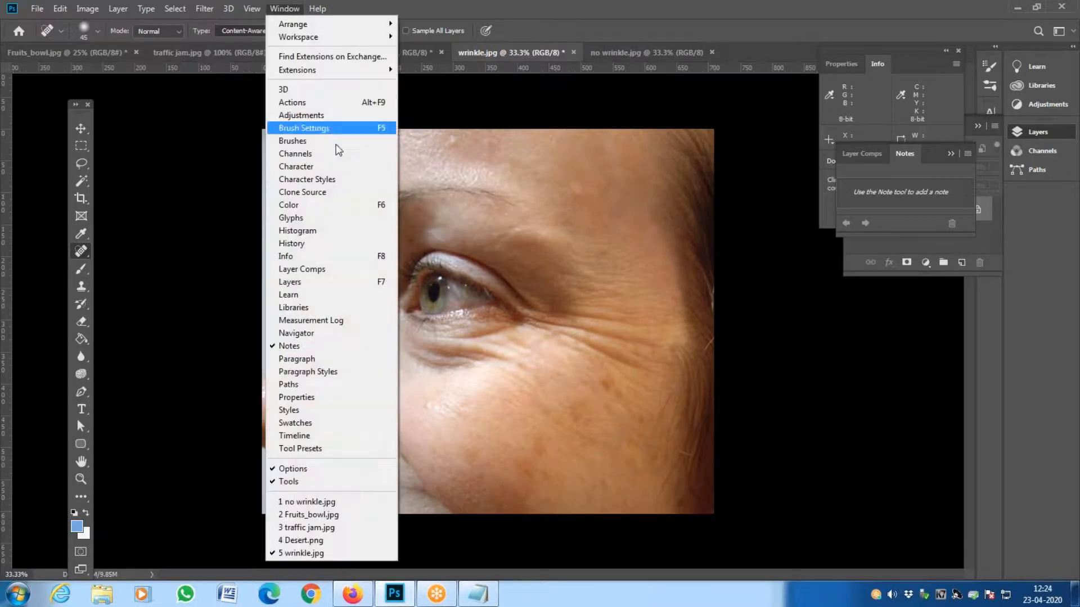
pyautogui.click(315, 243)
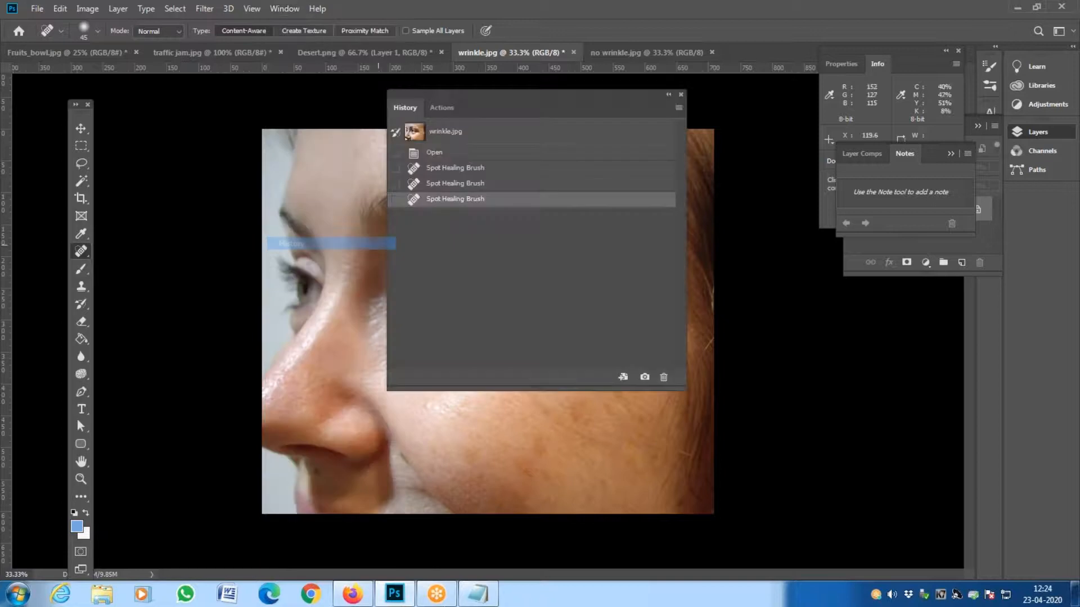
pyautogui.click(478, 155)
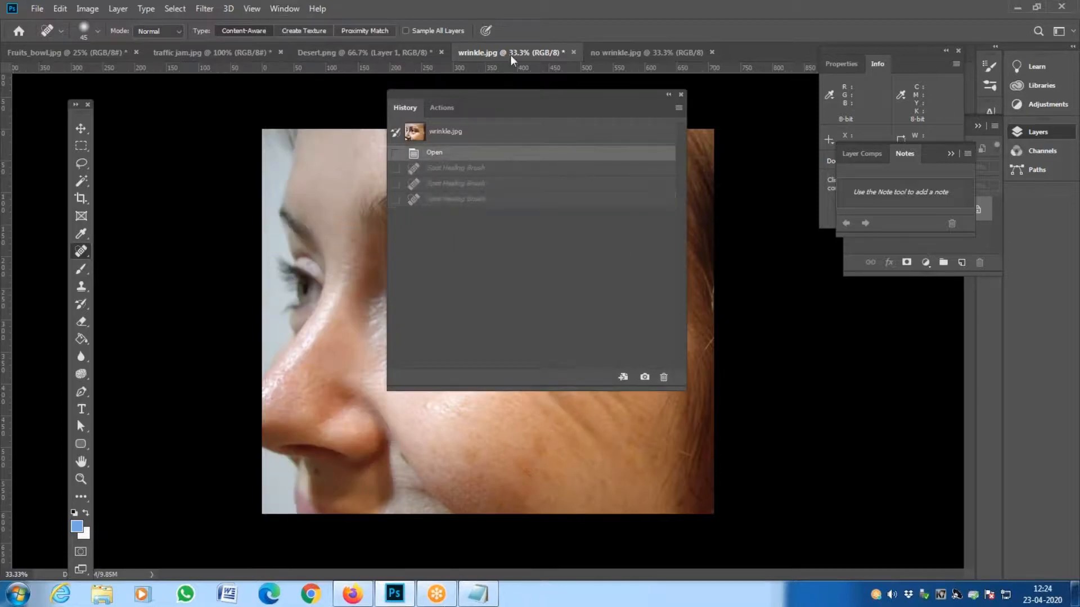
pyautogui.click(649, 53)
pyautogui.click(528, 52)
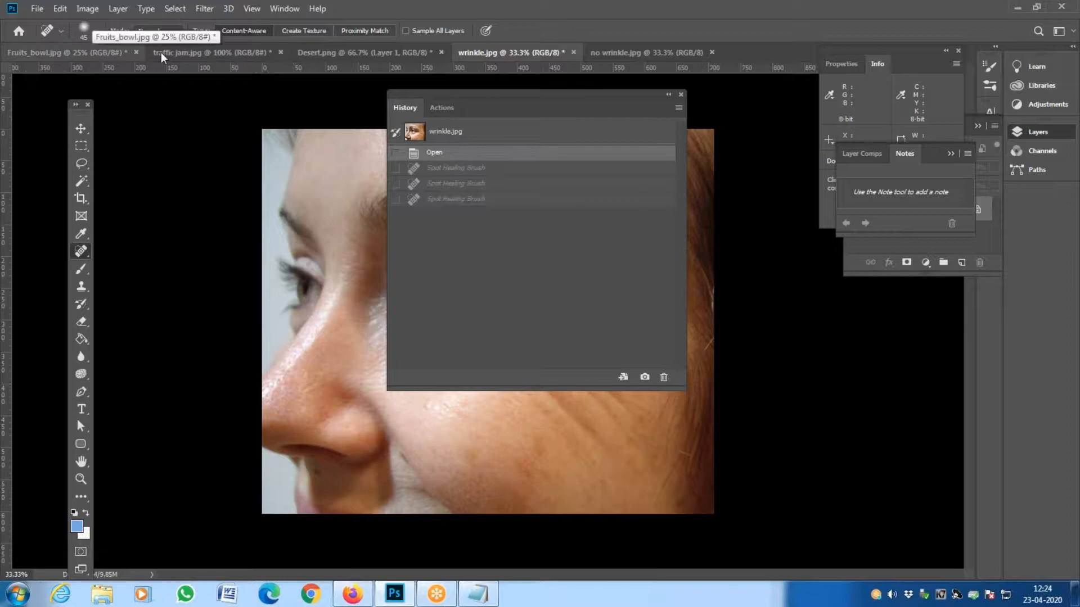
pyautogui.click(308, 54)
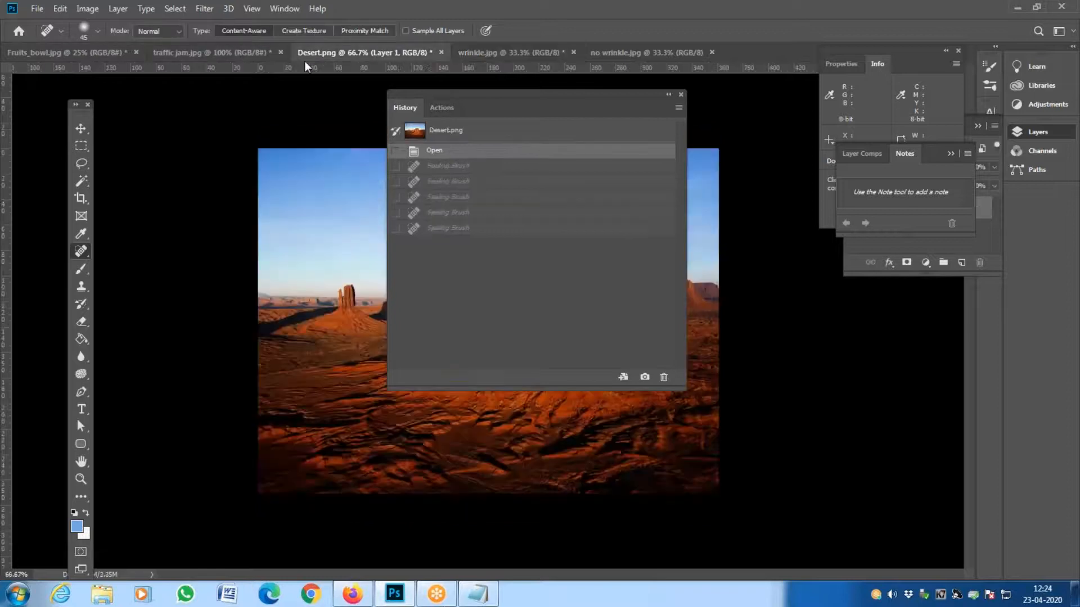
pyautogui.rightClick(82, 251)
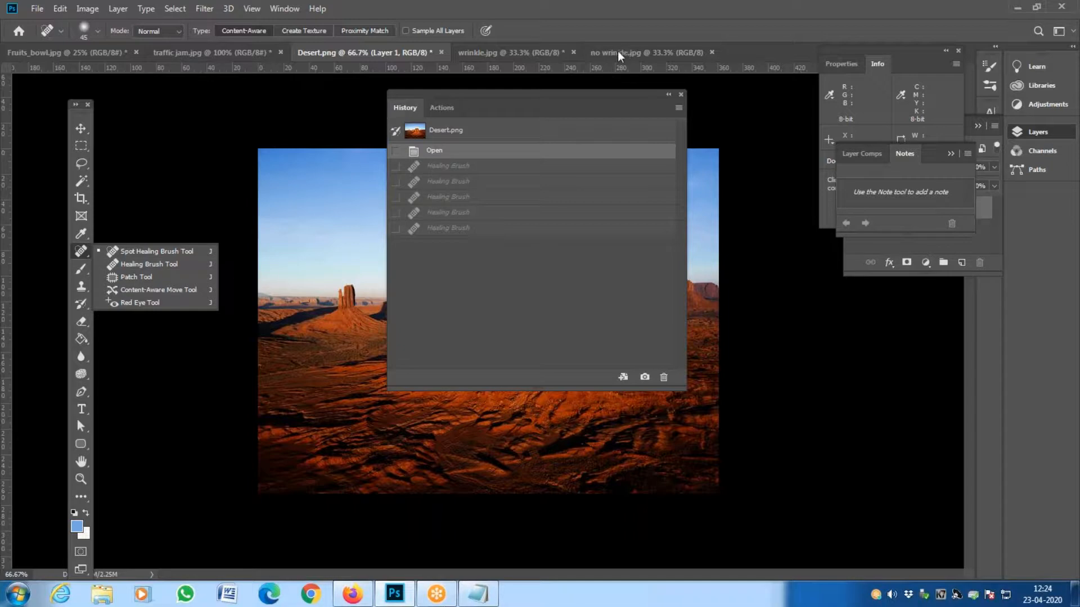
pyautogui.click(505, 56)
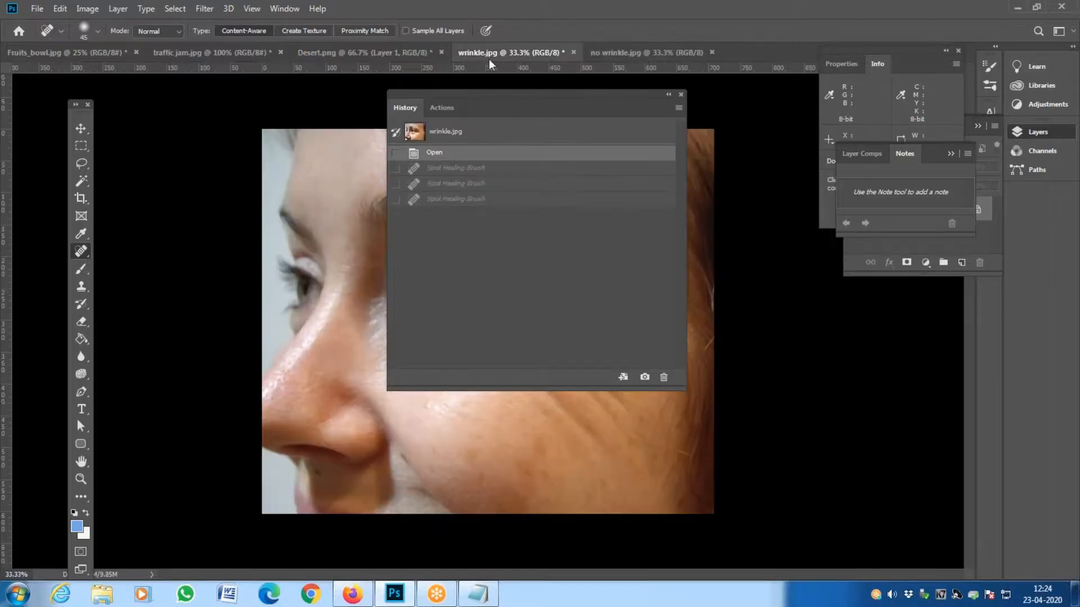
# - Patch the cheek wrinkles in wrinkle.jpg with the Patch tool in Source mode, sampling smoother skin from the lower cheek, and deselect
pyautogui.click(681, 94)
pyautogui.rightClick(82, 252)
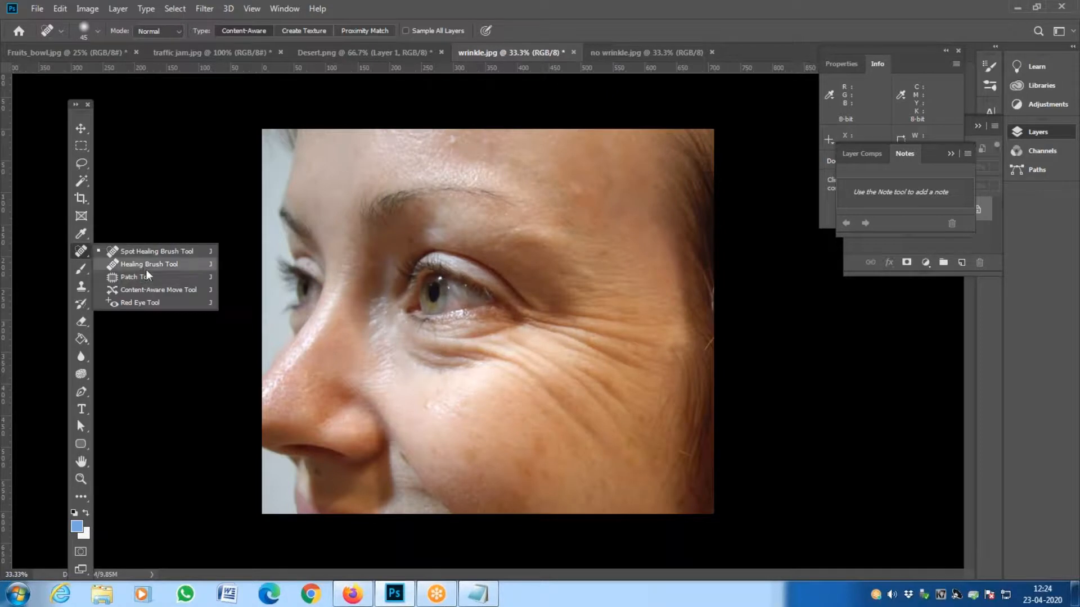
pyautogui.click(145, 278)
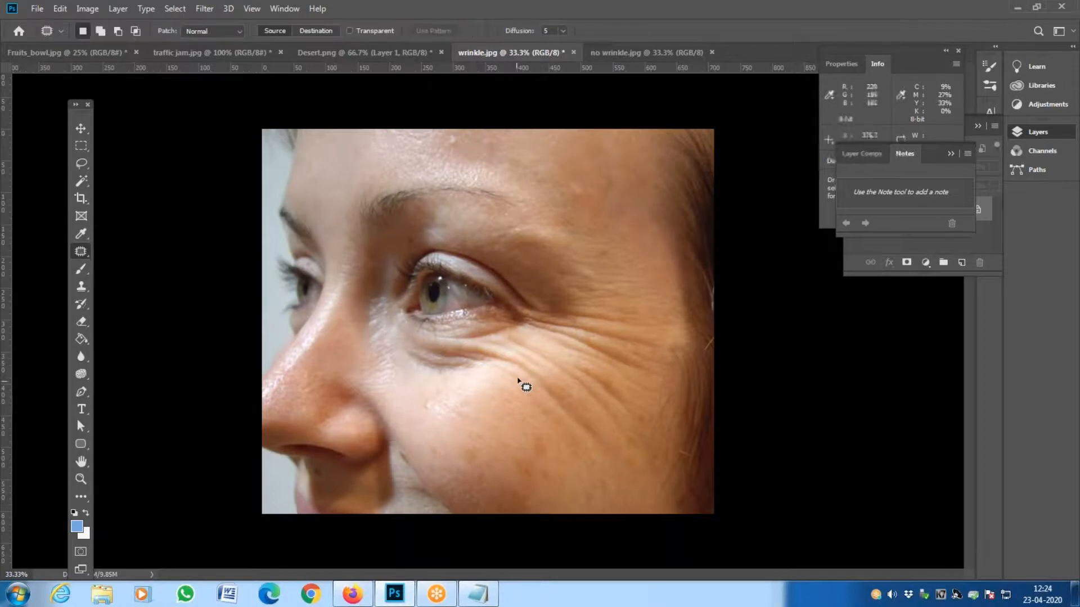
pyautogui.moveTo(538, 353)
pyautogui.mouseDown()
pyautogui.moveTo(516, 369)
pyautogui.moveTo(546, 416)
pyautogui.moveTo(610, 456)
pyautogui.moveTo(638, 426)
pyautogui.moveTo(667, 334)
pyautogui.moveTo(580, 321)
pyautogui.moveTo(529, 358)
pyautogui.mouseUp()
pyautogui.moveTo(601, 374); pyautogui.dragTo(494, 431)
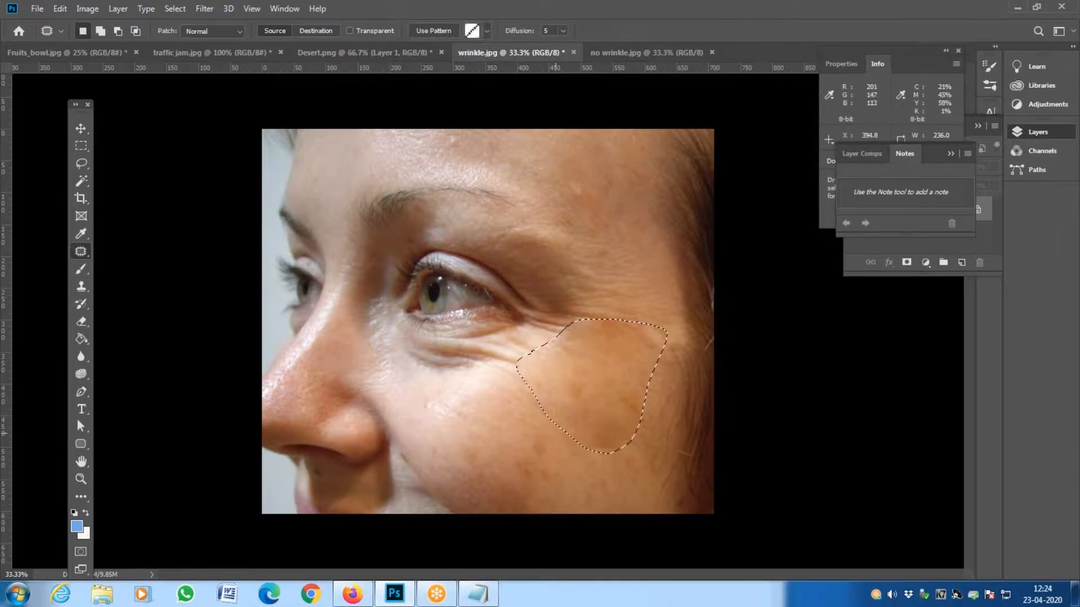
pyautogui.hotkey('ctrl', 'd')
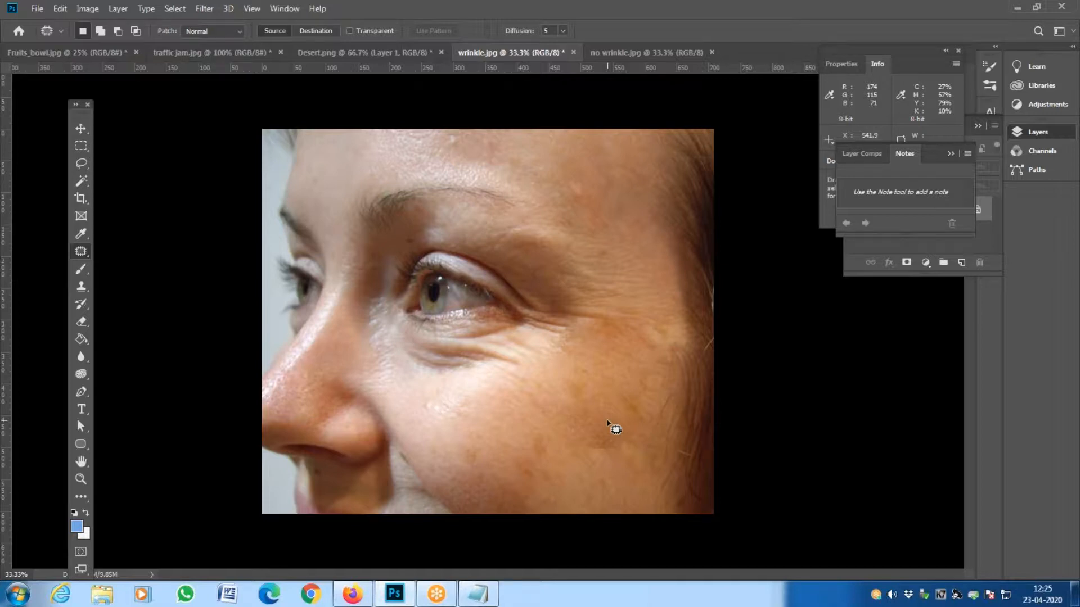
# - Revert wrinkle.jpg to its opened state in the history, discarding the first cheek patch, and close the history
pyautogui.click(82, 251)
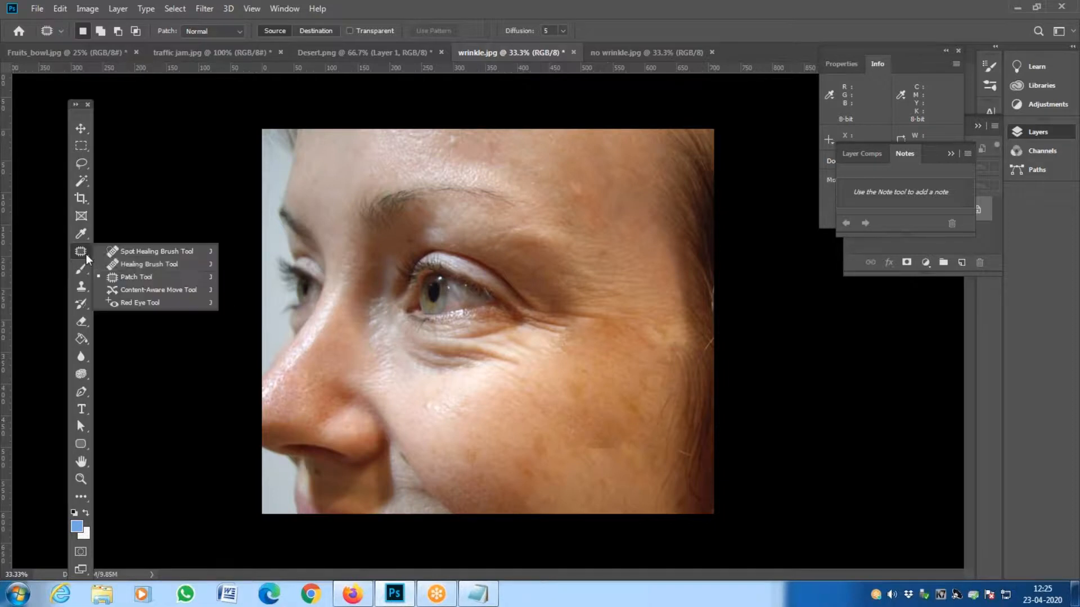
pyautogui.click(133, 275)
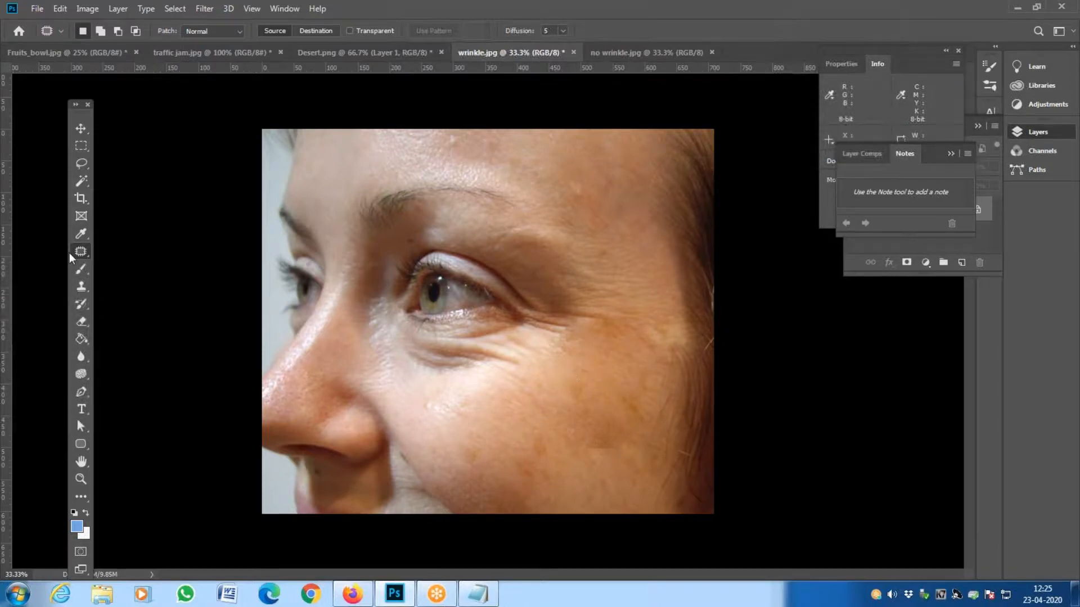
pyautogui.click(285, 9)
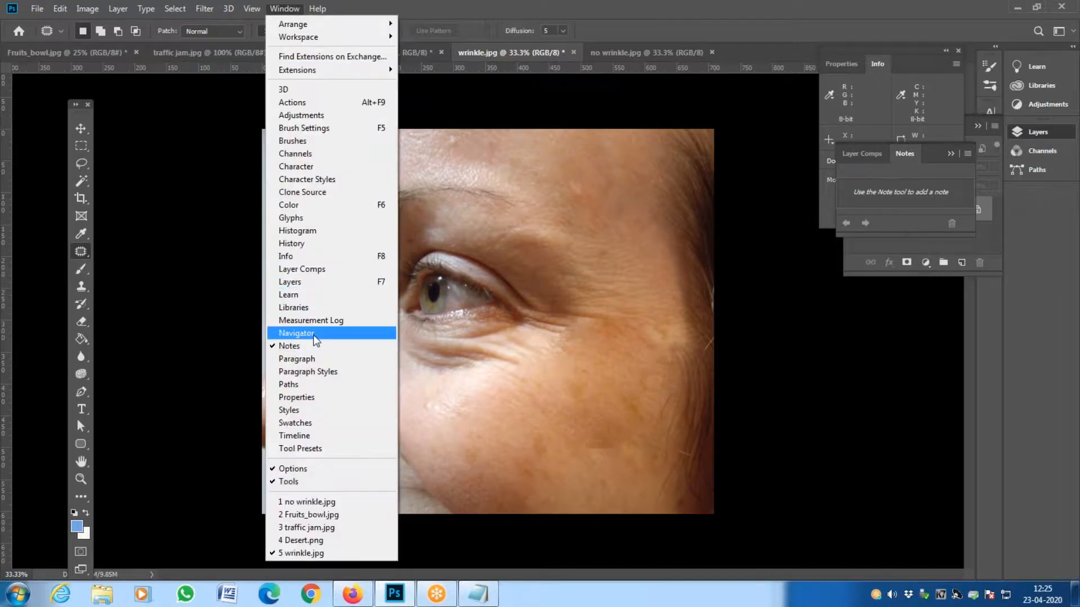
pyautogui.click(299, 243)
pyautogui.click(536, 154)
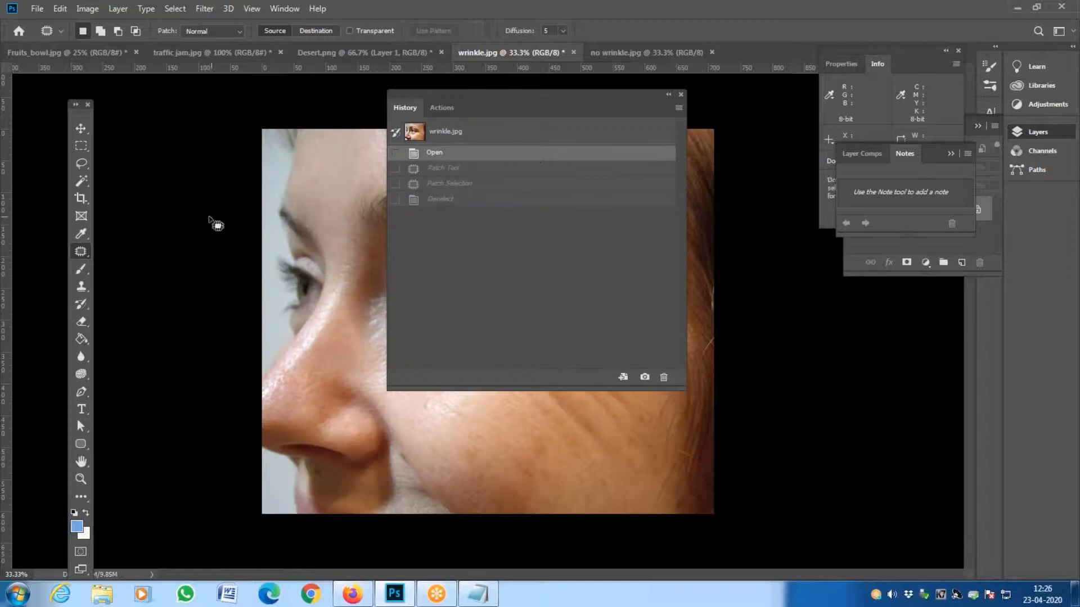
pyautogui.click(681, 95)
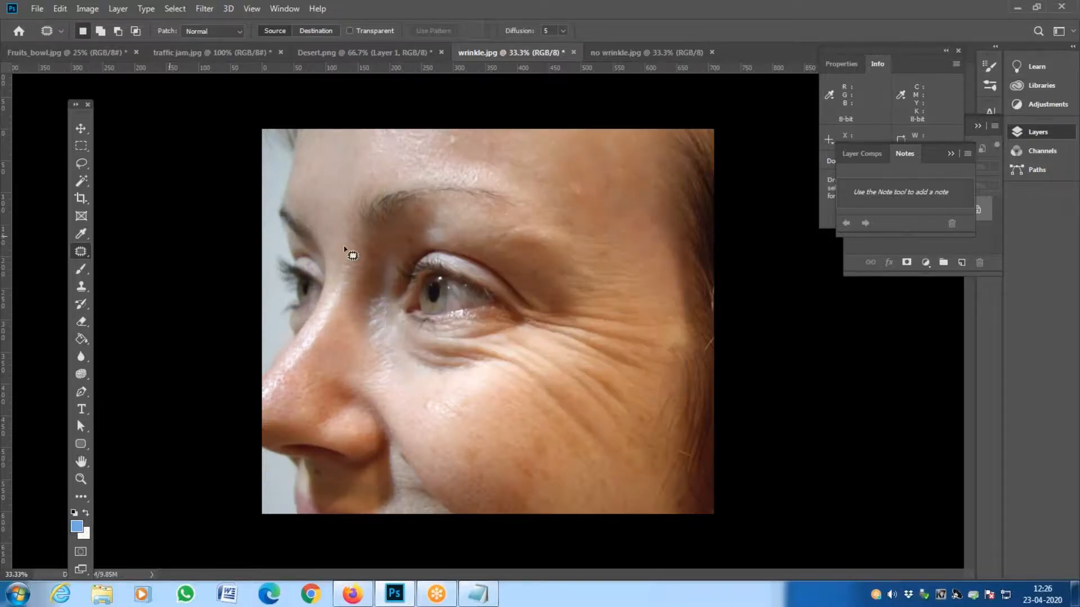
# - Outline the wrinkled area beside the eye again, patch it with skin from the lower cheek, and deselect
pyautogui.moveTo(560, 317)
pyautogui.mouseDown()
pyautogui.moveTo(523, 350)
pyautogui.moveTo(521, 380)
pyautogui.moveTo(569, 424)
pyautogui.moveTo(588, 425)
pyautogui.moveTo(591, 447)
pyautogui.moveTo(614, 448)
pyautogui.moveTo(659, 395)
pyautogui.moveTo(665, 333)
pyautogui.moveTo(561, 317)
pyautogui.mouseUp()
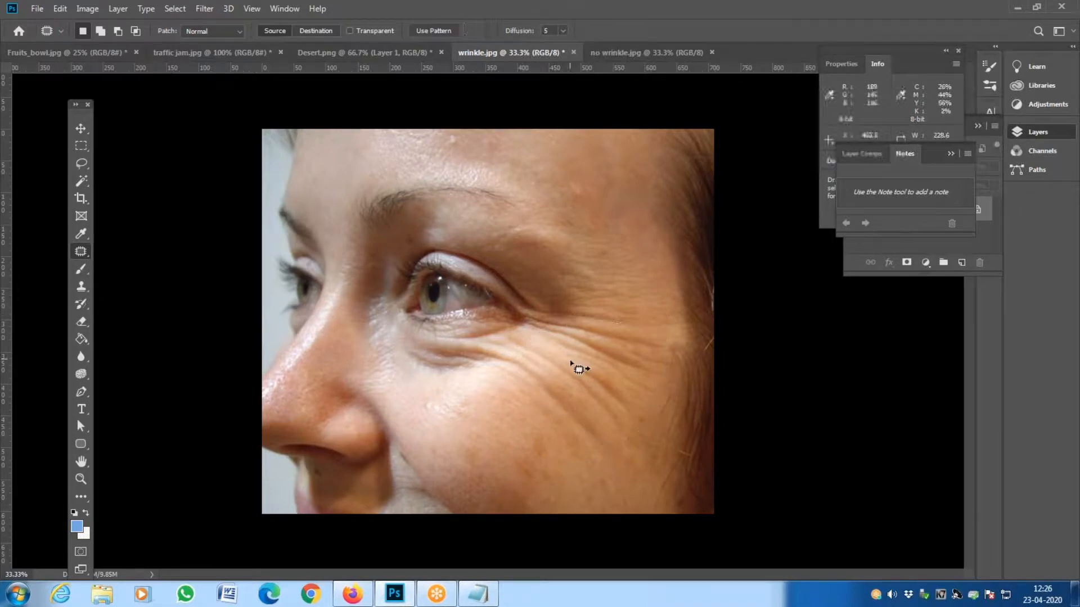
pyautogui.moveTo(590, 372)
pyautogui.mouseDown()
pyautogui.moveTo(555, 417)
pyautogui.moveTo(515, 438)
pyautogui.moveTo(478, 440)
pyautogui.mouseUp()
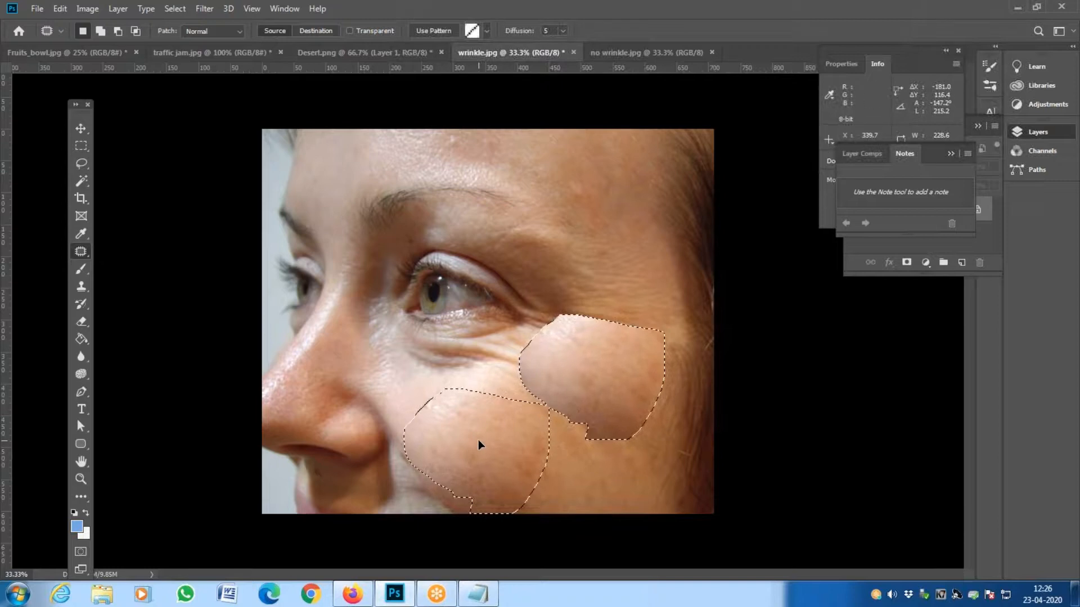
pyautogui.hotkey('ctrl', 'd')
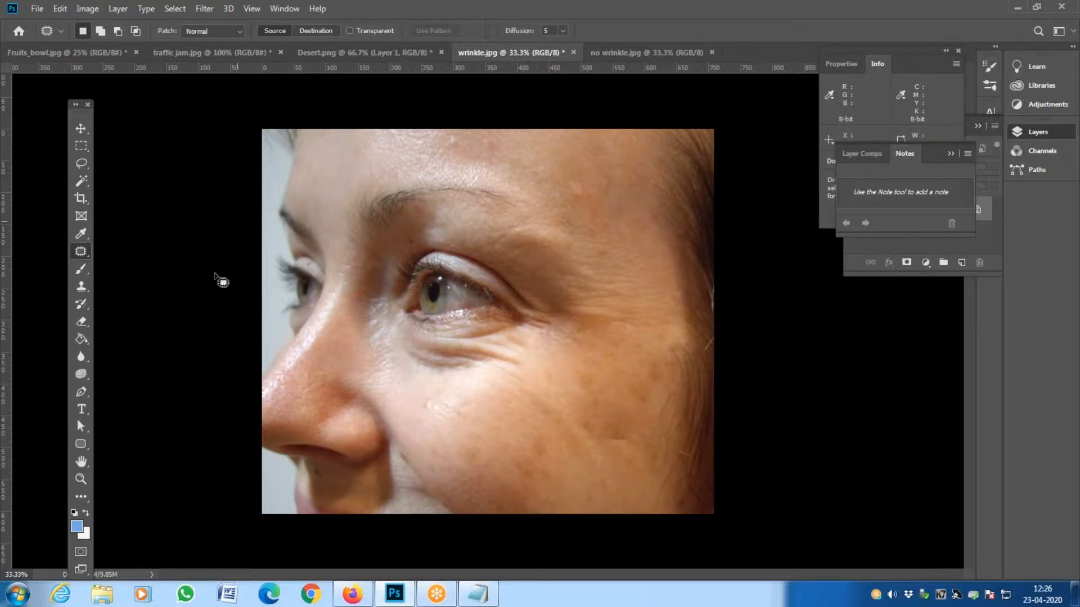
# - Touch up the patched cheek and eye-corner area with the Healing Brush, sampling nearby skin and undoing an unwanted stroke
pyautogui.rightClick(82, 252)
pyautogui.click(116, 266)
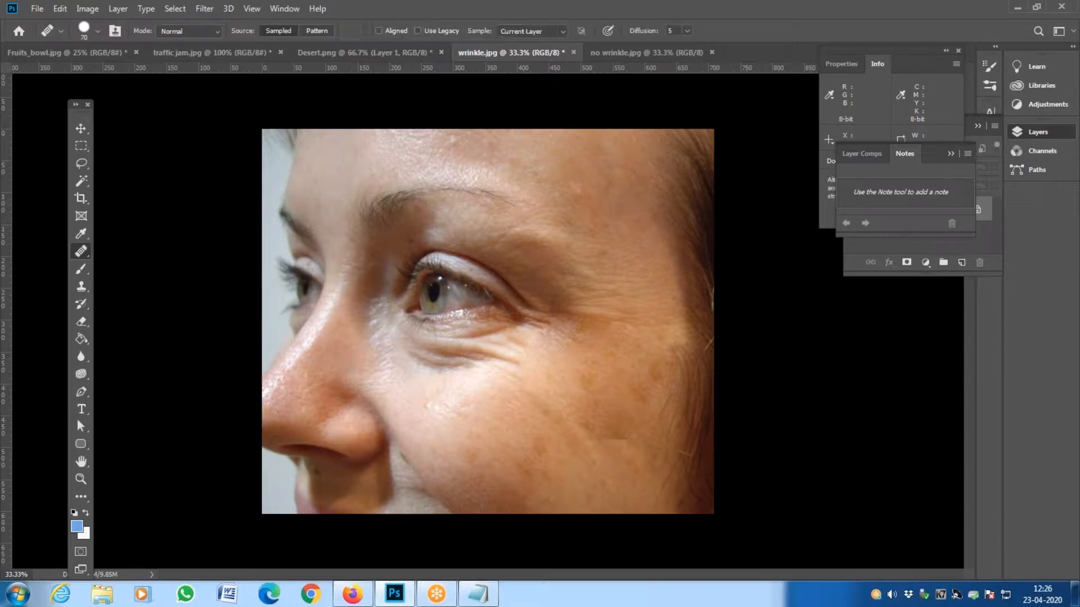
pyautogui.keyDown('alt'); pyautogui.click(526, 456); pyautogui.keyUp('alt')
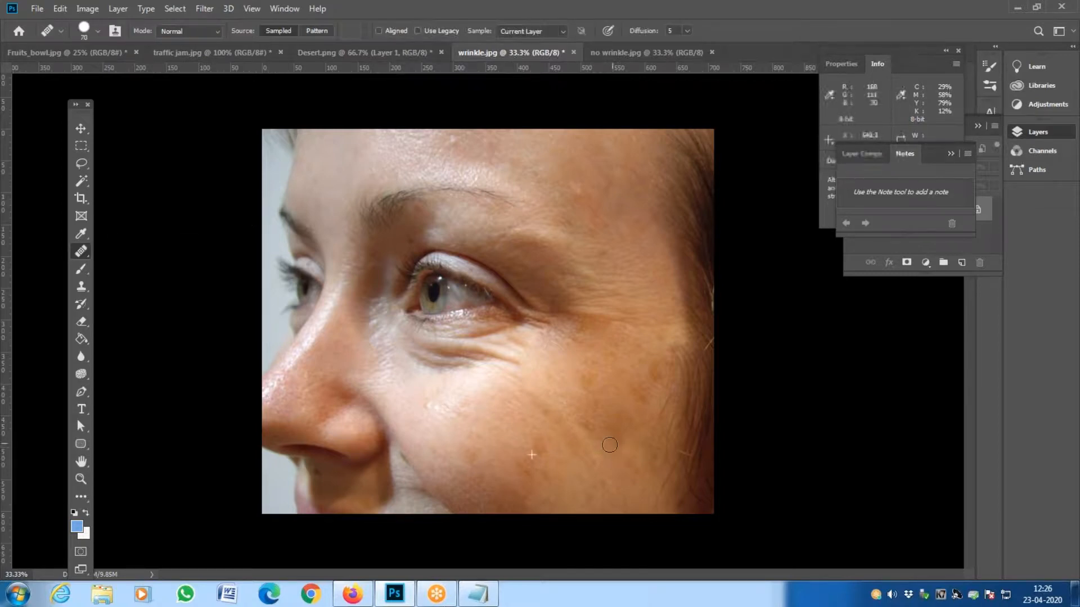
pyautogui.keyDown('alt'); pyautogui.click(652, 293); pyautogui.keyUp('alt')
pyautogui.moveTo(621, 319)
pyautogui.mouseDown()
pyautogui.moveTo(618, 313)
pyautogui.moveTo(581, 317)
pyautogui.moveTo(662, 337)
pyautogui.moveTo(704, 375)
pyautogui.moveTo(673, 329)
pyautogui.moveTo(576, 317)
pyautogui.mouseUp()
pyautogui.hotkey('ctrl', 'z')
pyautogui.keyDown('alt'); pyautogui.click(639, 299); pyautogui.keyUp('alt')
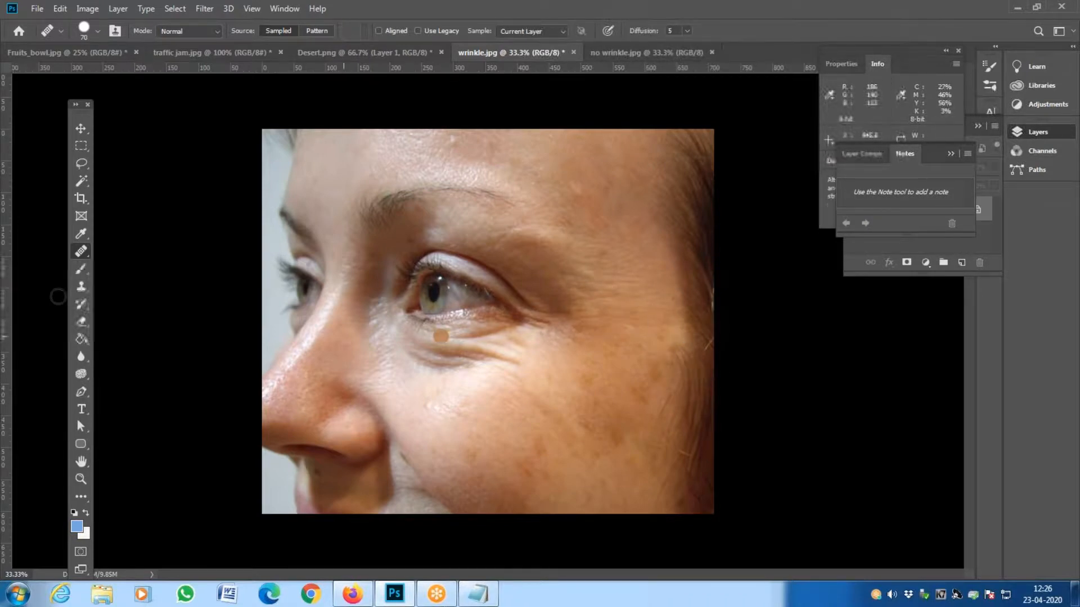
pyautogui.rightClick(88, 260)
pyautogui.click(120, 263)
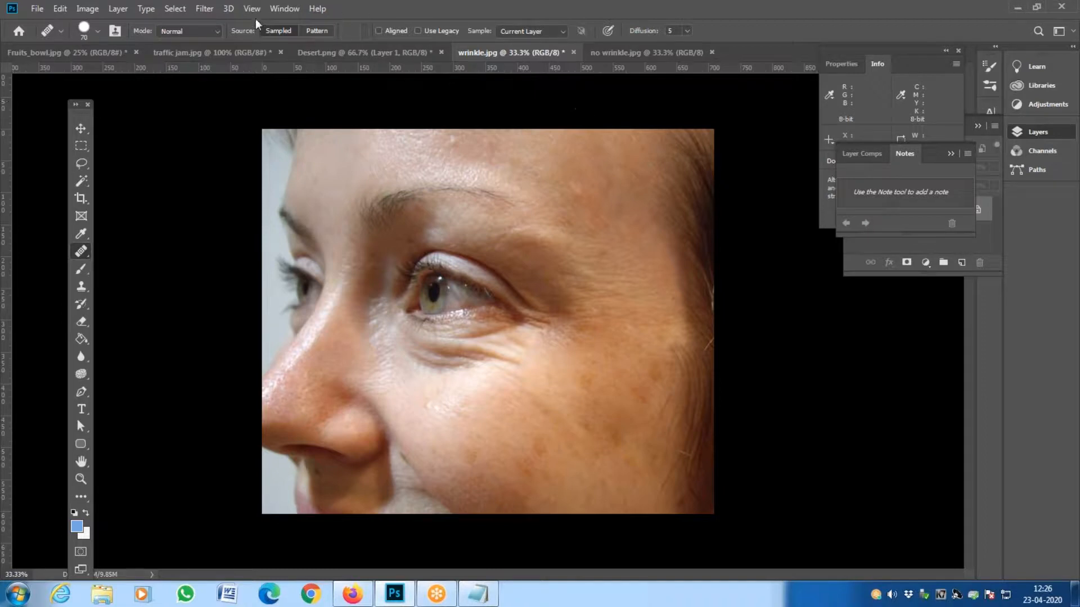
pyautogui.rightClick(79, 253)
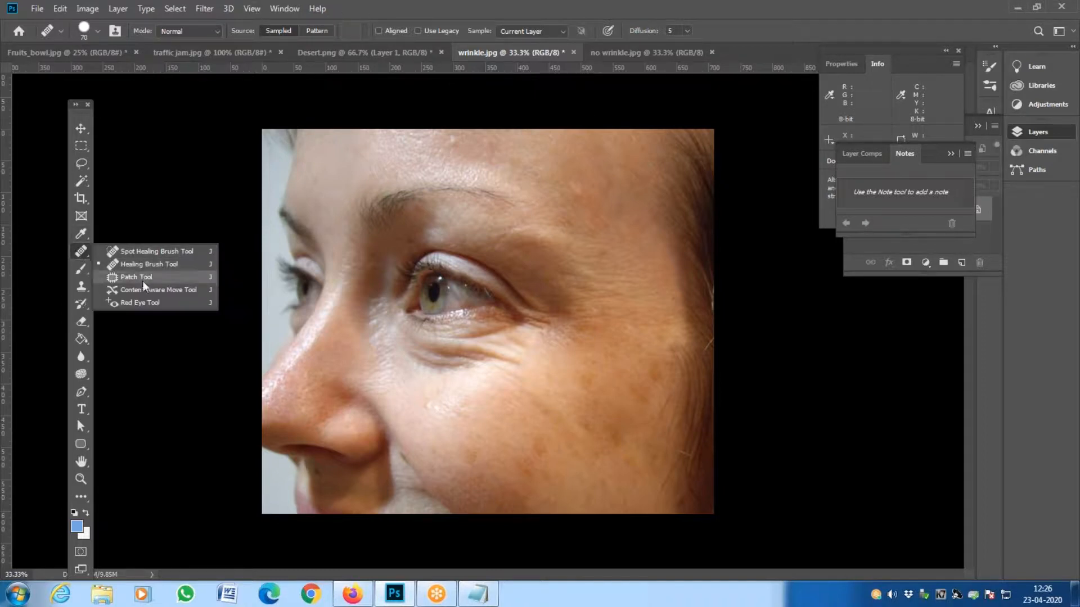
# - Revert wrinkle.jpg to its opened state in the history, discarding the patch and Healing Brush strokes
pyautogui.click(296, 9)
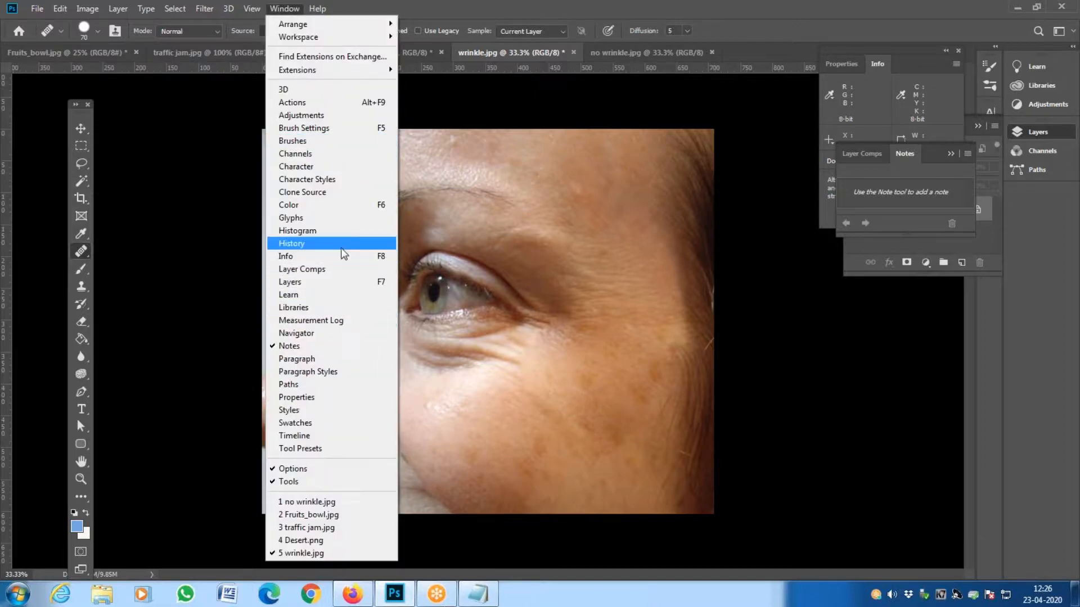
pyautogui.click(315, 243)
pyautogui.click(681, 94)
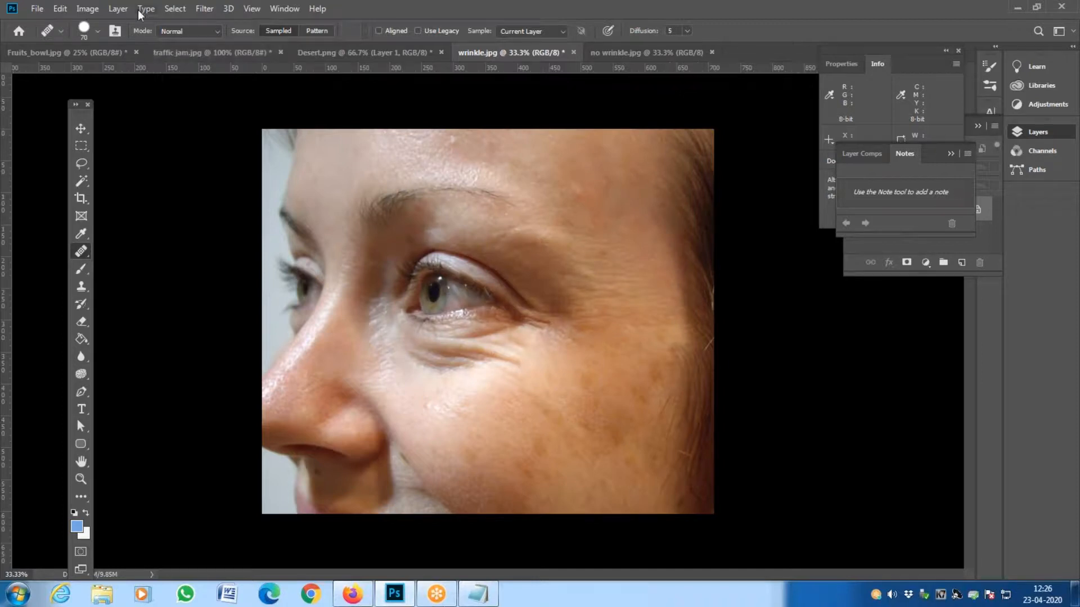
pyautogui.click(276, 8)
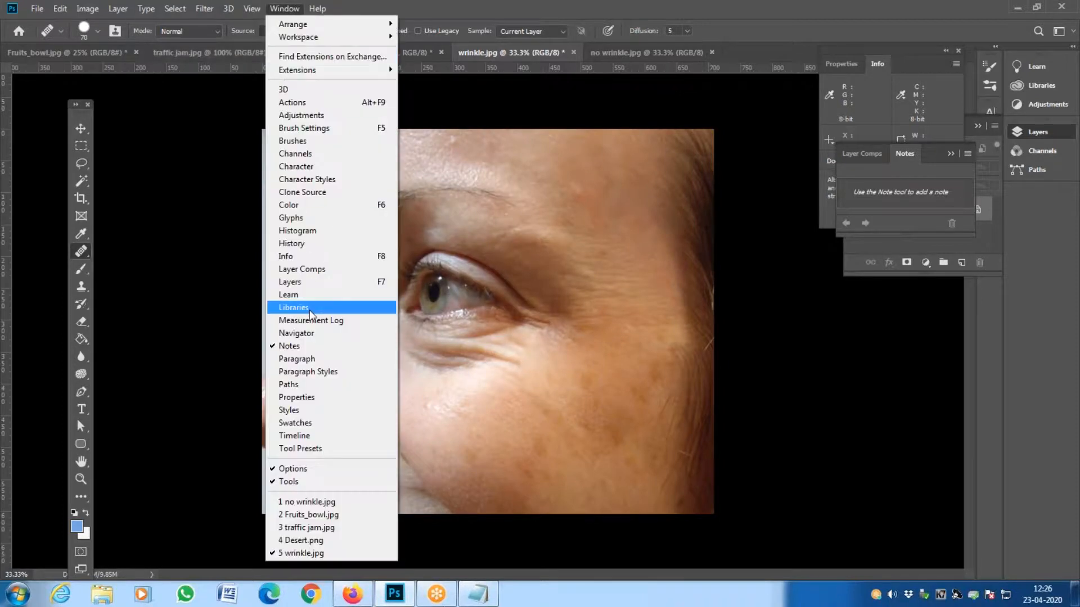
pyautogui.click(312, 245)
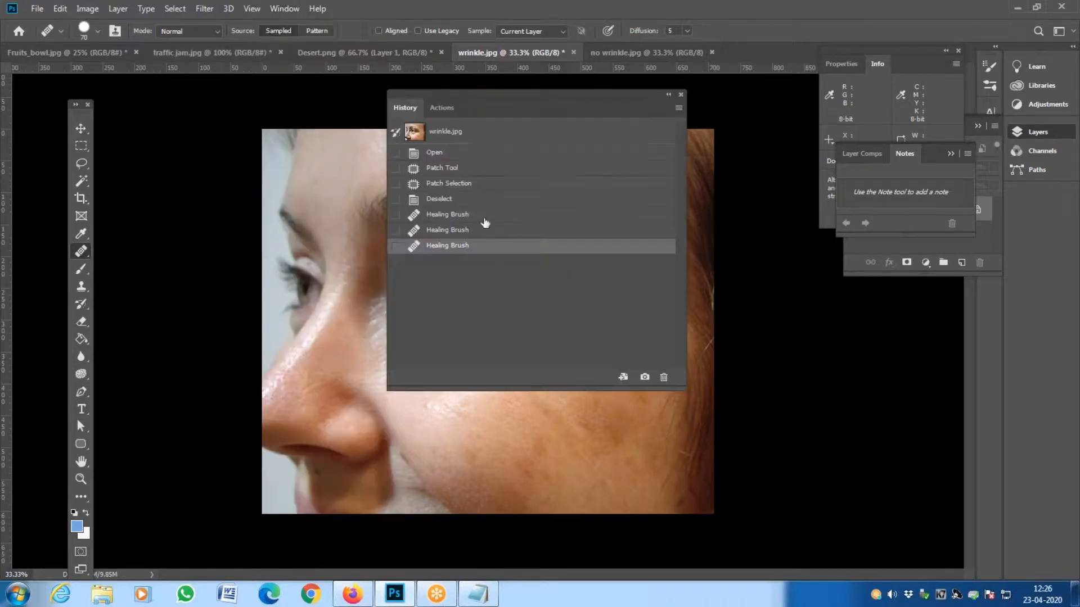
pyautogui.click(478, 157)
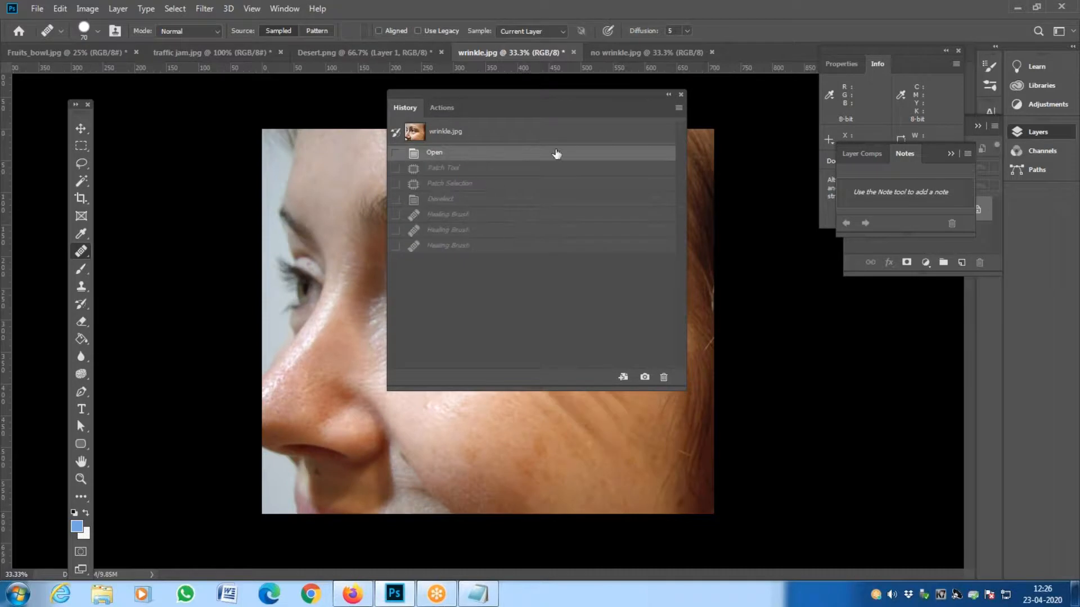
pyautogui.click(681, 95)
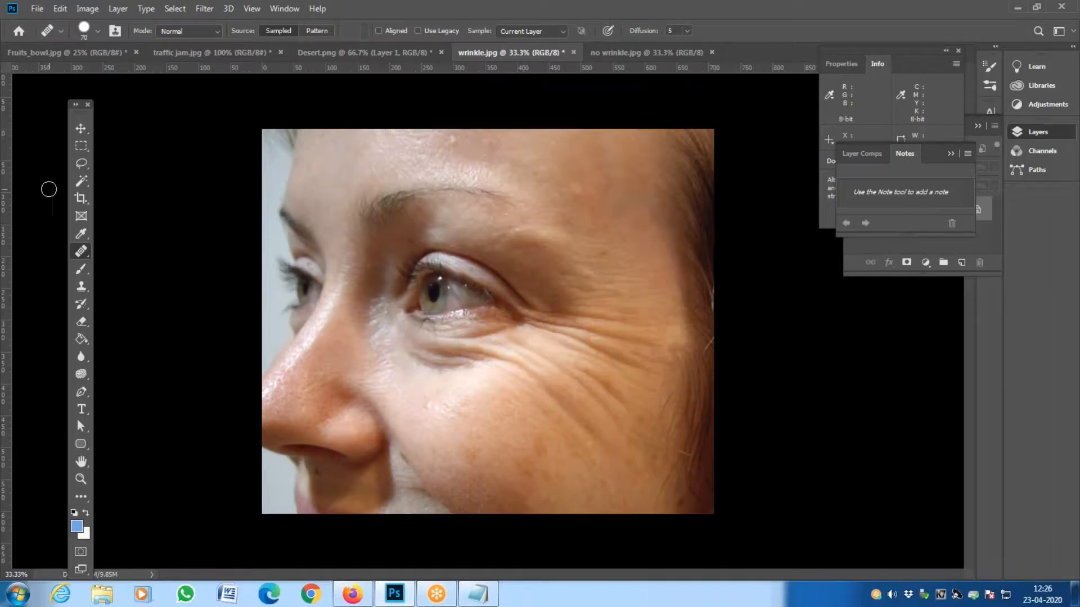
# - Switch to Fruits_bowl.jpg and review the tools grouped with the Healing Brush
pyautogui.click(76, 52)
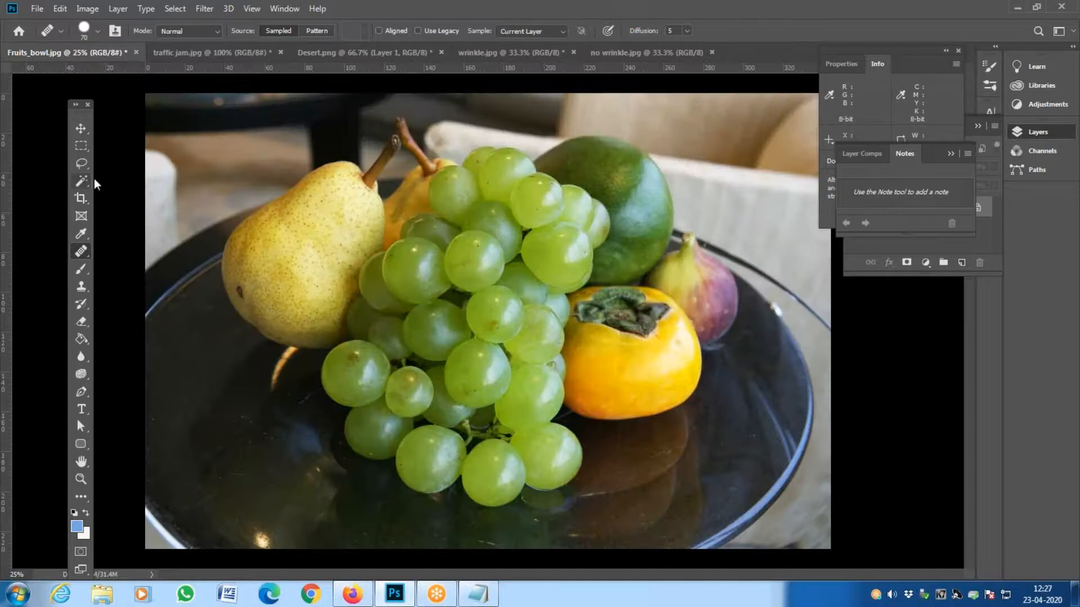
pyautogui.rightClick(87, 255)
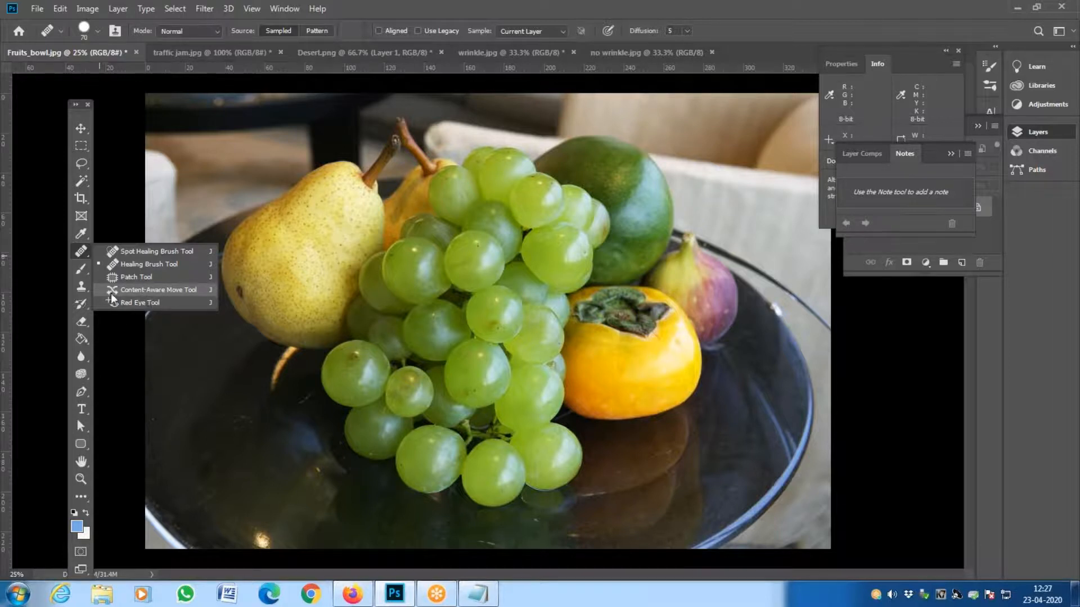
pyautogui.click(86, 255)
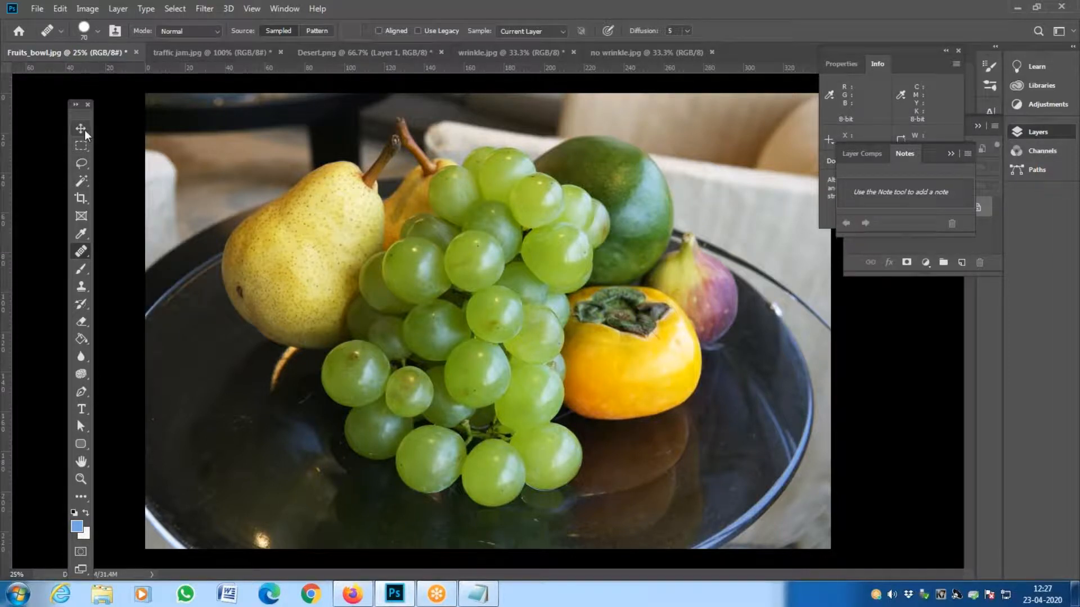
# - Outline the lower-left grape at the bottom of the bunch with the Lasso tool, and try moving it onto the empty plate, undoing the move
pyautogui.click(83, 163)
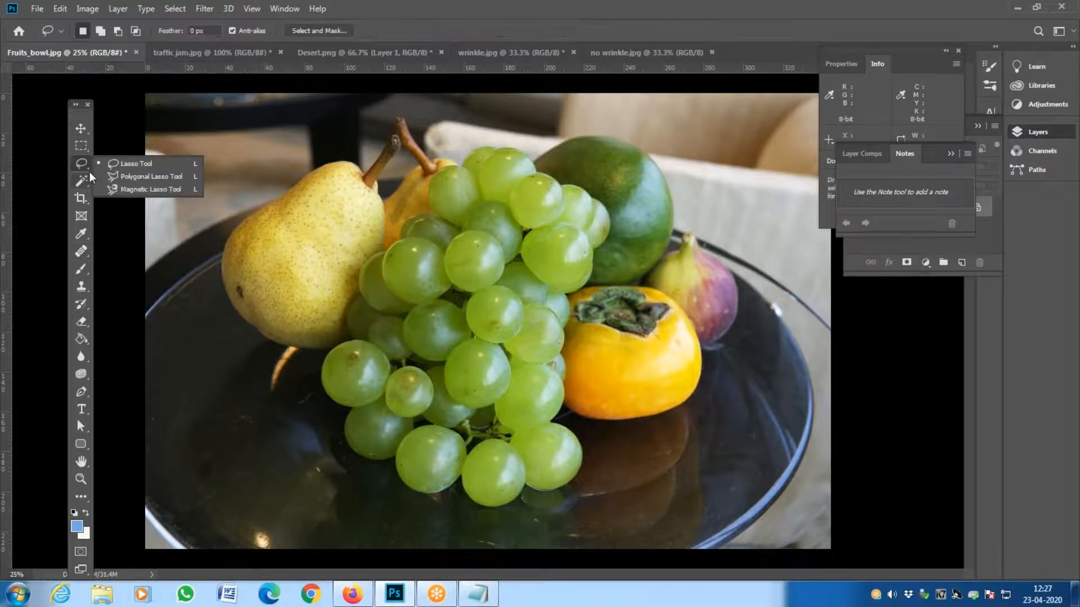
pyautogui.click(120, 161)
pyautogui.moveTo(404, 437)
pyautogui.mouseDown()
pyautogui.moveTo(397, 469)
pyautogui.moveTo(410, 488)
pyautogui.moveTo(447, 492)
pyautogui.moveTo(460, 479)
pyautogui.moveTo(456, 430)
pyautogui.moveTo(417, 429)
pyautogui.moveTo(397, 454)
pyautogui.mouseUp()
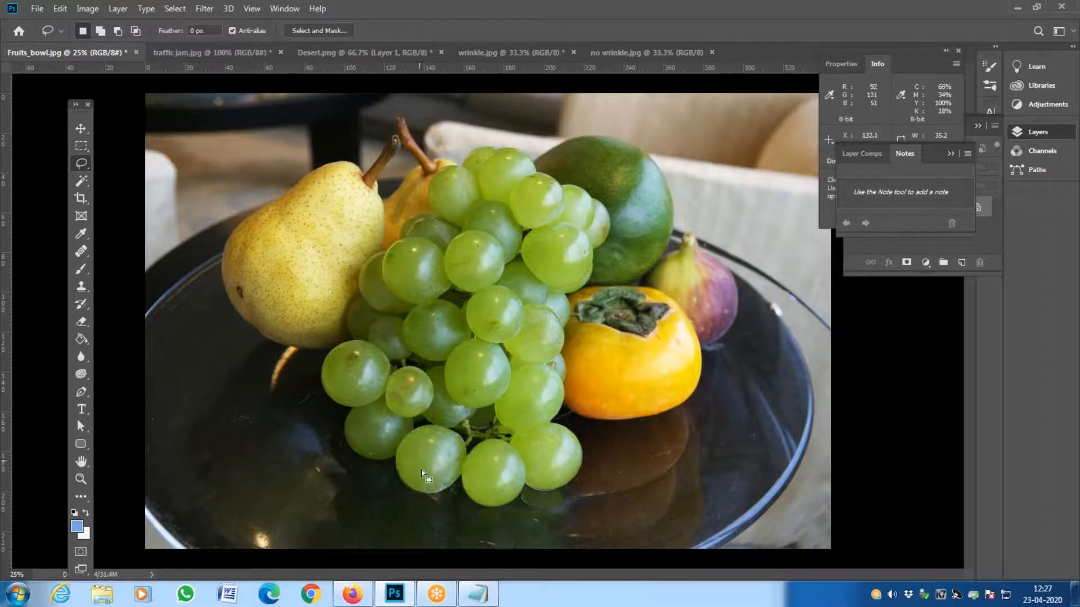
pyautogui.click(80, 128)
pyautogui.moveTo(436, 455); pyautogui.dragTo(275, 465)
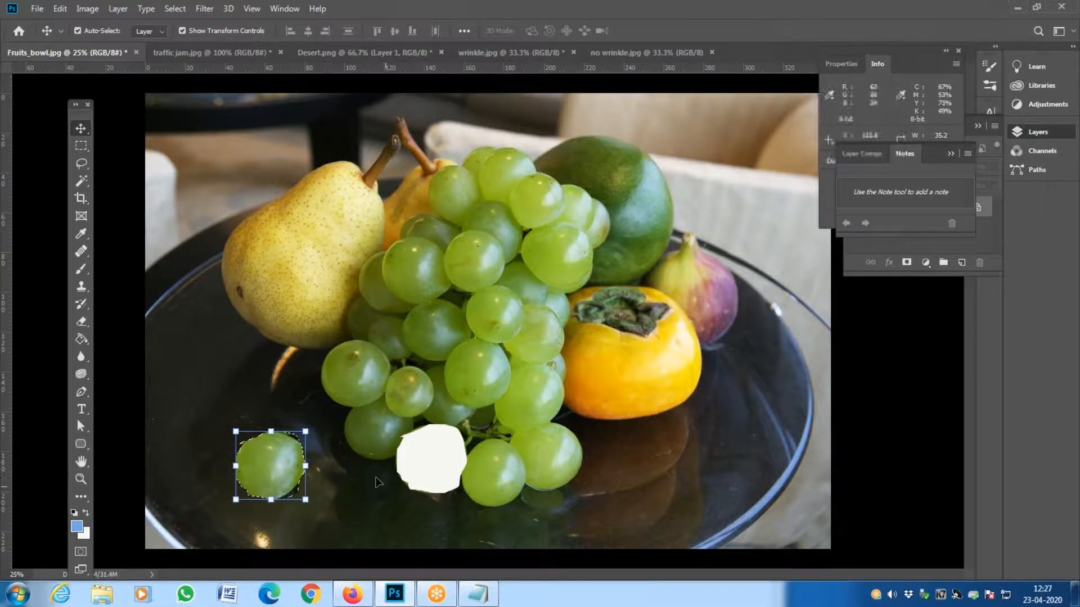
pyautogui.hotkey('ctrl', 'z')
# - Set the background color to yellow-green #d3ff08
pyautogui.click(90, 535)
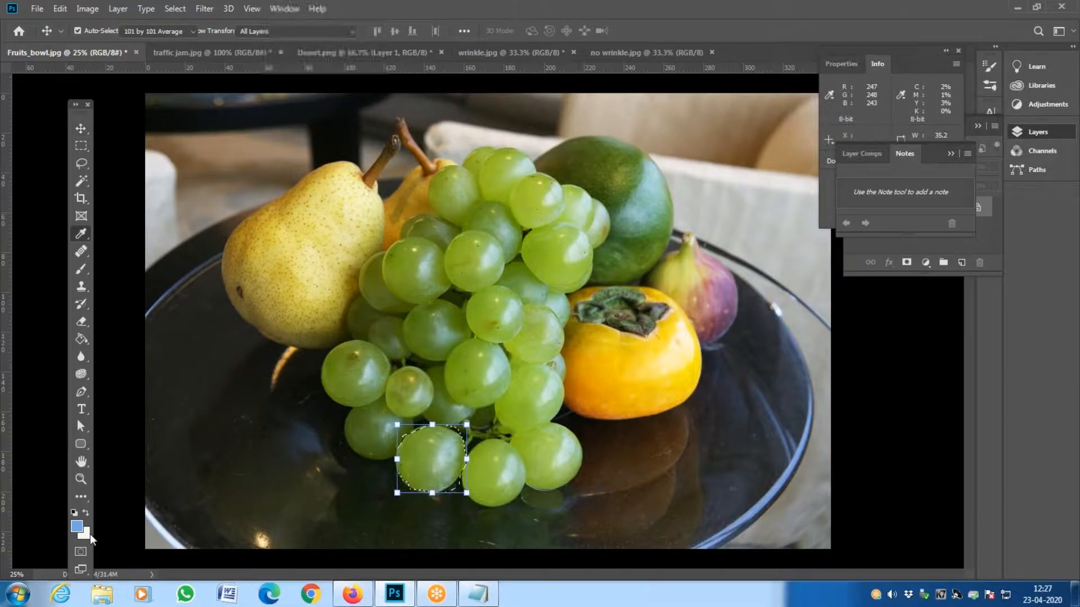
pyautogui.moveTo(421, 271); pyautogui.dragTo(459, 260)
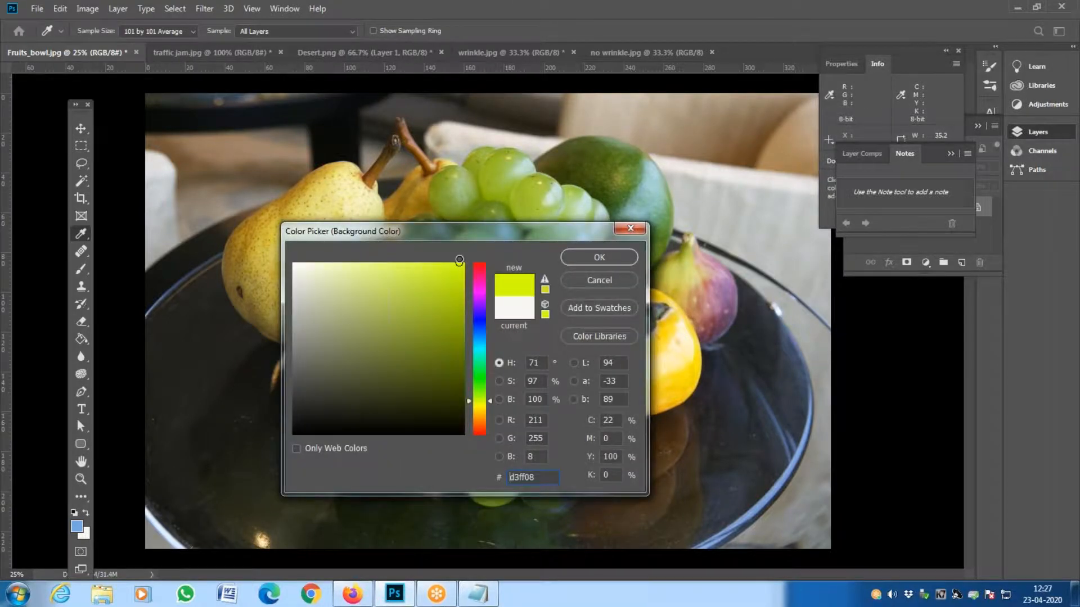
pyautogui.click(599, 257)
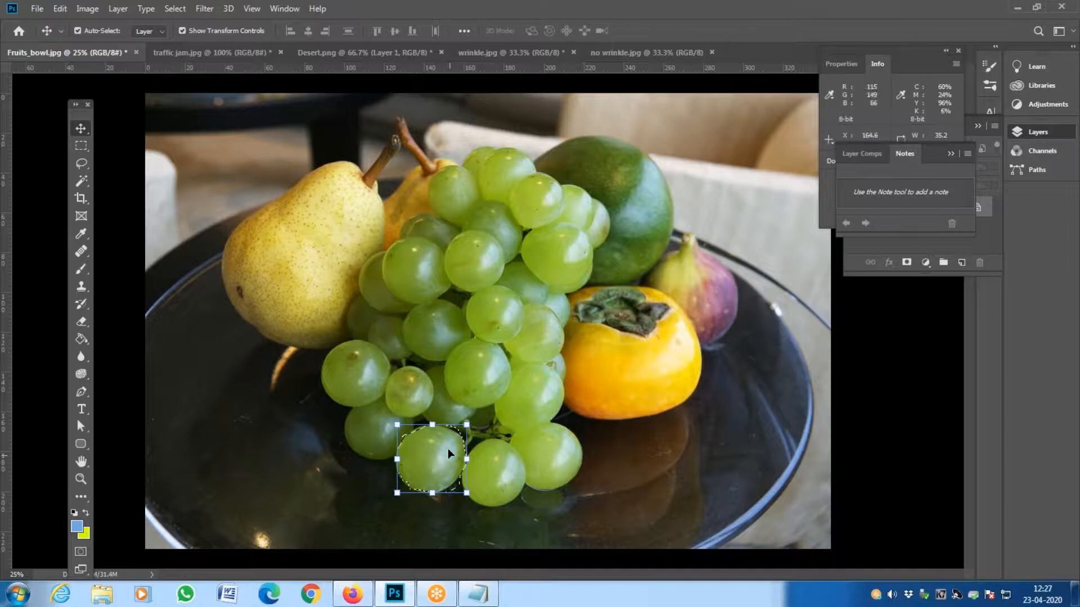
# - Move the selected grape onto the empty plate with the new background color in place, then undo the move and deselect
pyautogui.moveTo(442, 448); pyautogui.dragTo(296, 466)
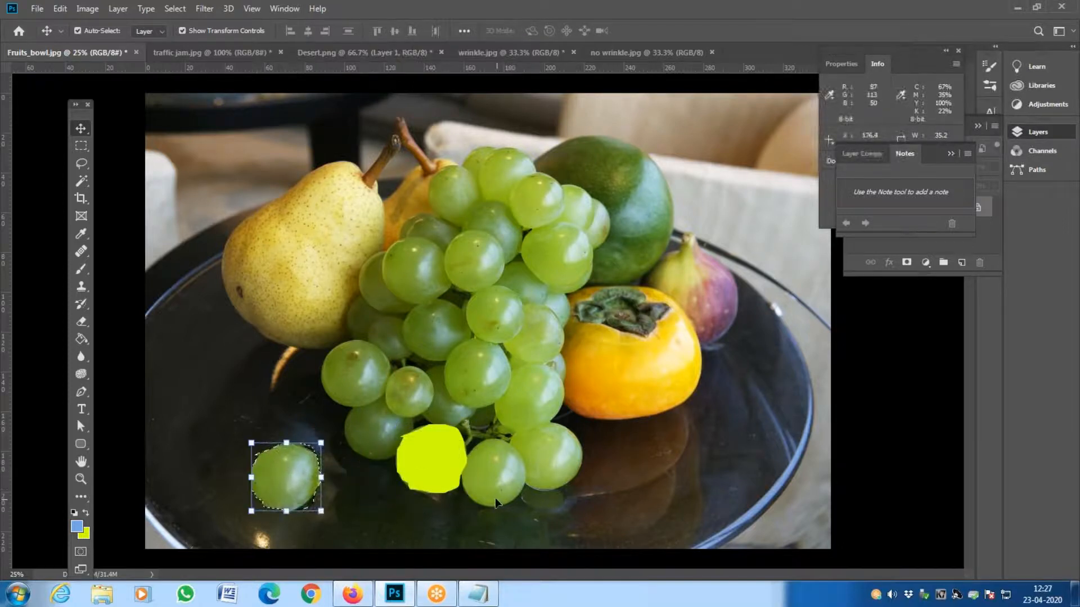
pyautogui.hotkey('ctrl', 'z')
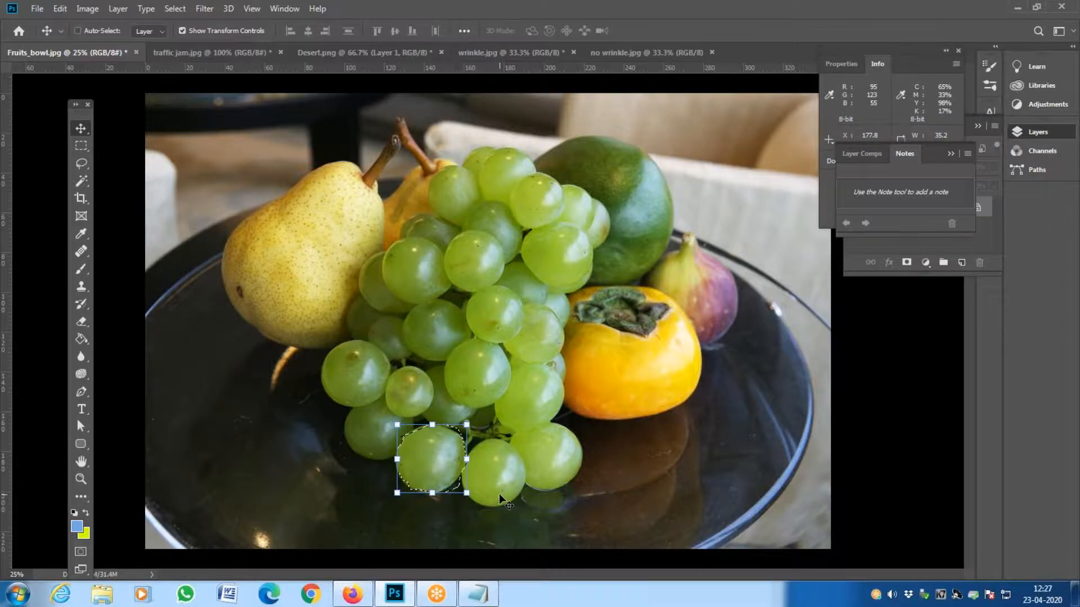
pyautogui.hotkey('ctrl', 'd')
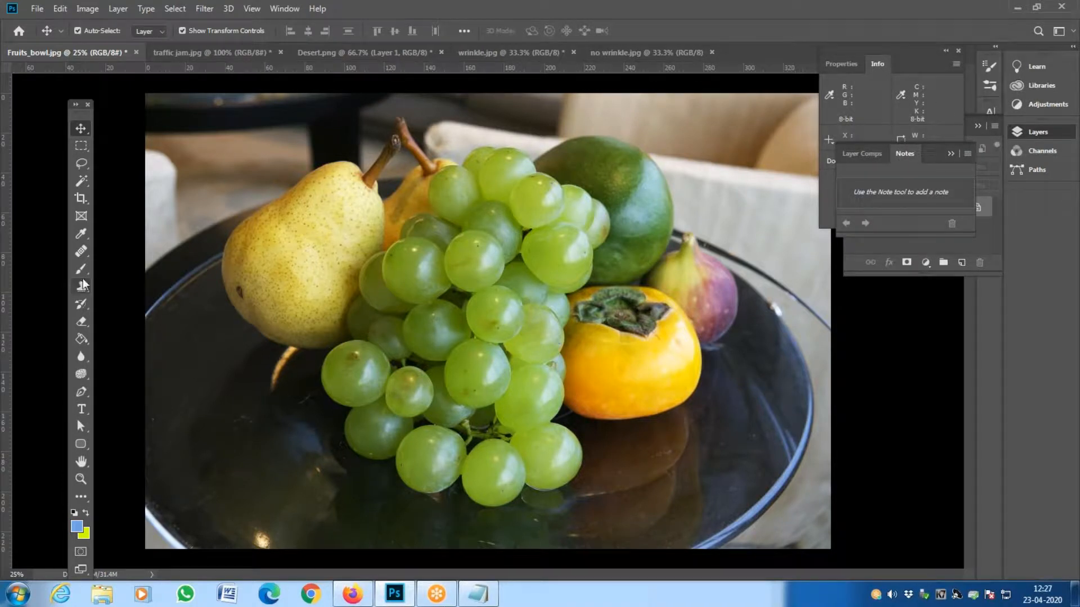
# - Outline the lower-left grape at the bottom of the bunch with the Content-Aware Move tool
pyautogui.rightClick(84, 252)
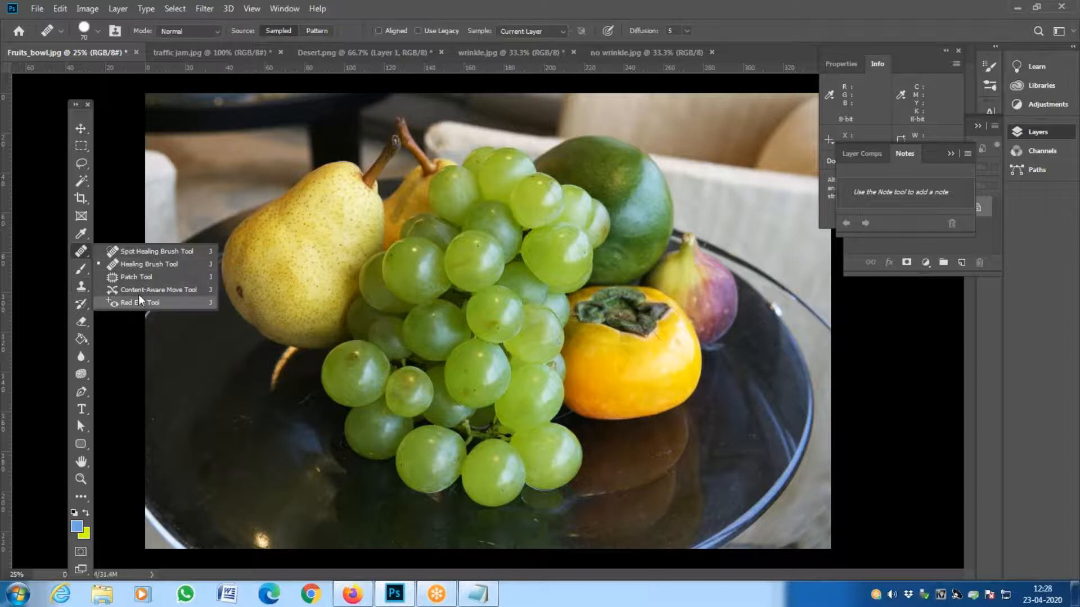
pyautogui.click(140, 290)
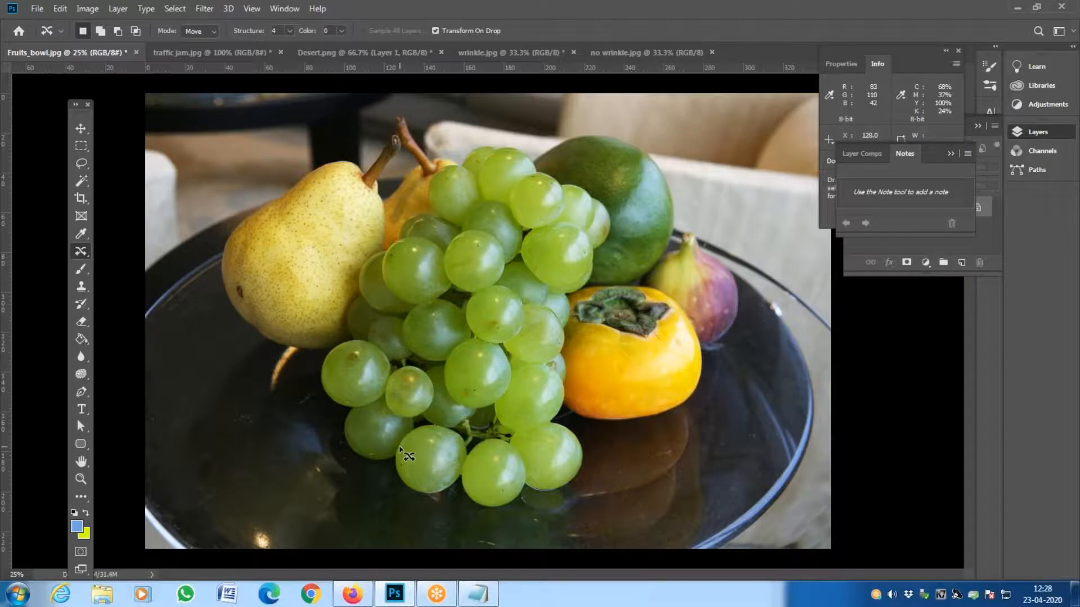
pyautogui.moveTo(400, 479)
pyautogui.mouseDown()
pyautogui.moveTo(449, 491)
pyautogui.moveTo(468, 465)
pyautogui.moveTo(461, 443)
pyautogui.moveTo(448, 427)
pyautogui.moveTo(411, 432)
pyautogui.moveTo(397, 474)
pyautogui.mouseUp()
# - Refine the selection along the grape's lower-left edge with the Lasso tool, subtracting the dark plate area outside the grape
pyautogui.press('z')
pyautogui.click(401, 488)
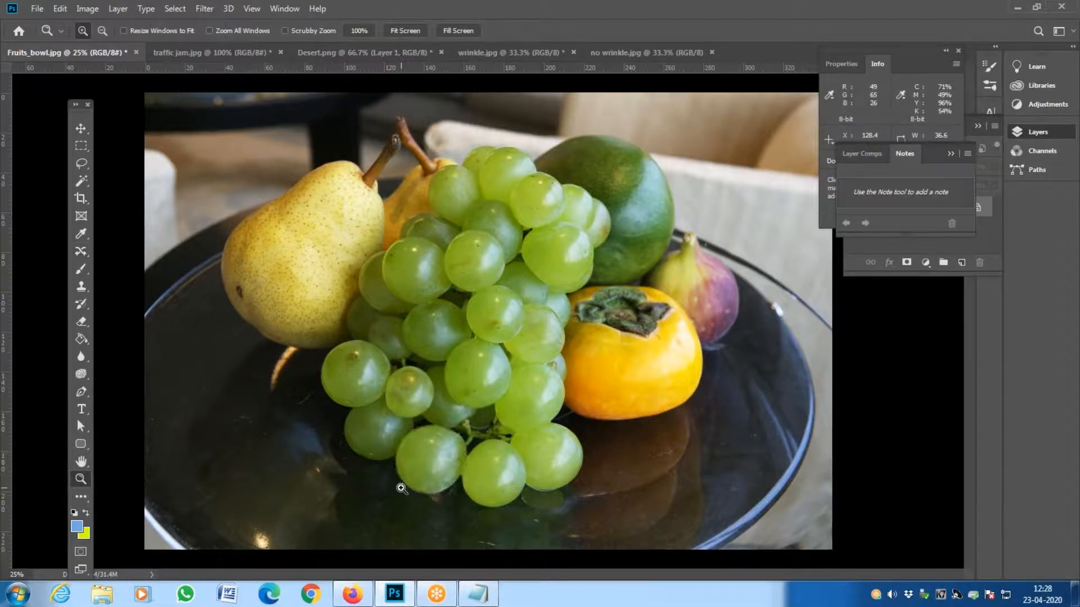
pyautogui.click(400, 489)
pyautogui.click(401, 489)
pyautogui.click(401, 489)
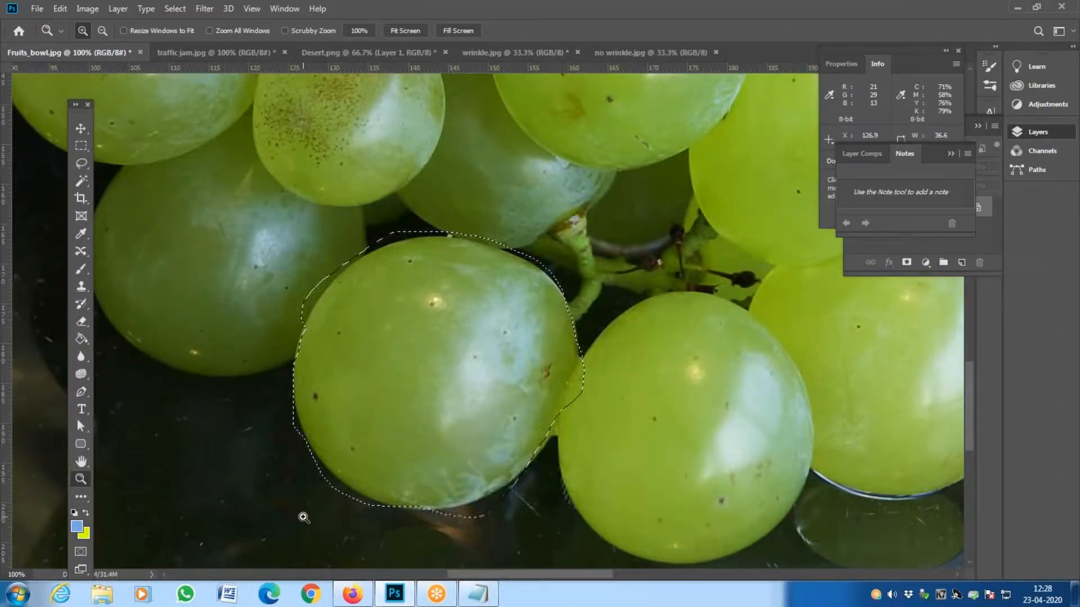
pyautogui.press('l')
pyautogui.moveTo(293, 394); pyautogui.dragTo(304, 439)
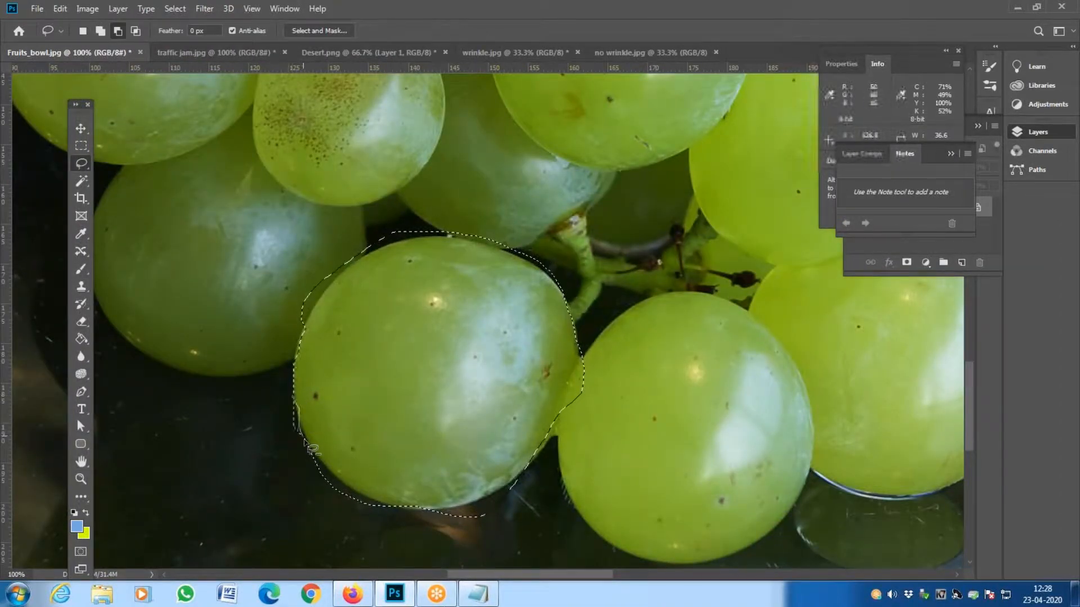
pyautogui.moveTo(304, 485); pyautogui.dragTo(255, 469)
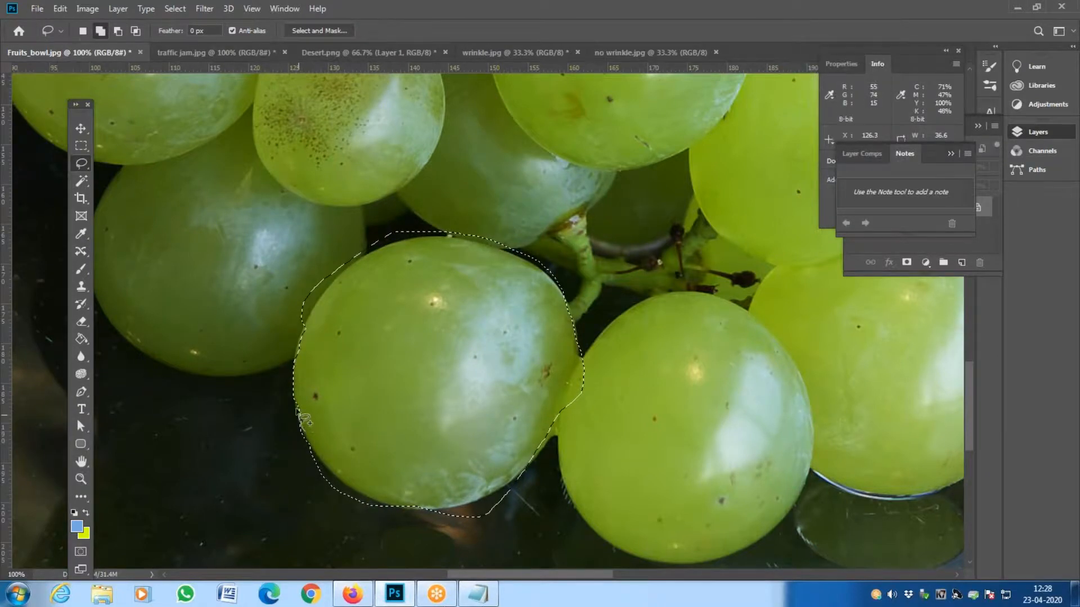
pyautogui.press('alt')
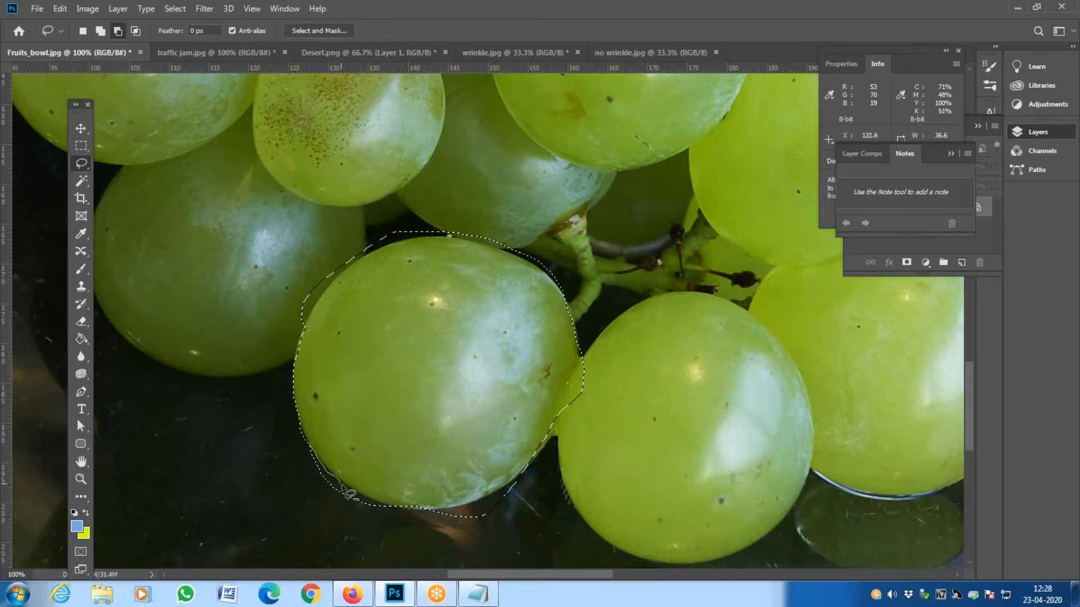
pyautogui.moveTo(366, 503)
pyautogui.mouseDown()
pyautogui.moveTo(384, 507)
pyautogui.moveTo(232, 469)
pyautogui.moveTo(290, 441)
pyautogui.mouseUp()
# - Subtract the excess area beneath the grape's lower-right edge from the selection with the Polygonal Lasso tool
pyautogui.rightClick(81, 164)
pyautogui.click(135, 172)
pyautogui.press('alt')
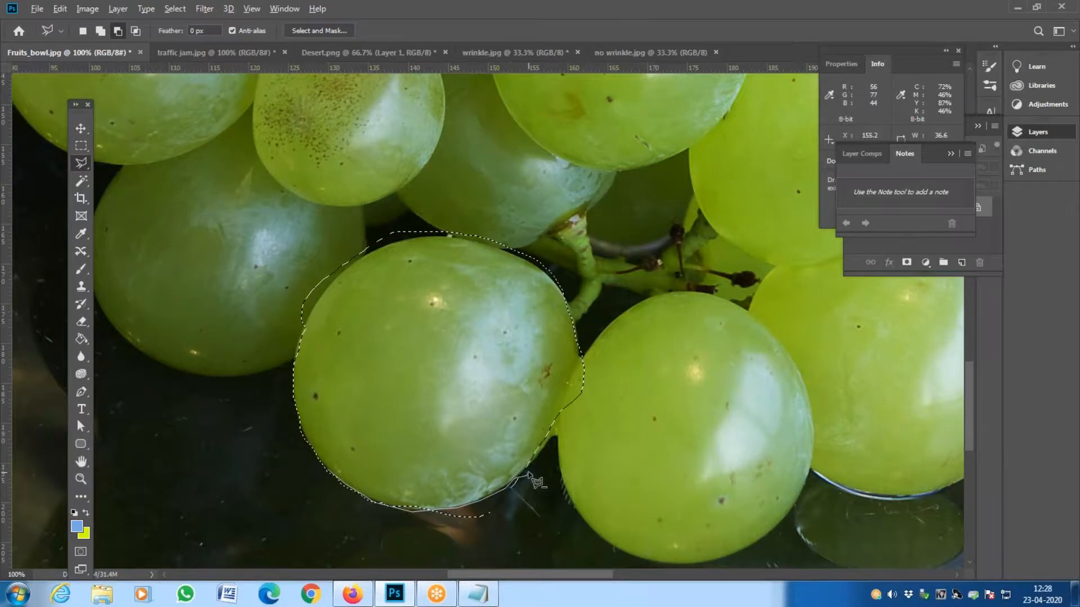
pyautogui.click(505, 515)
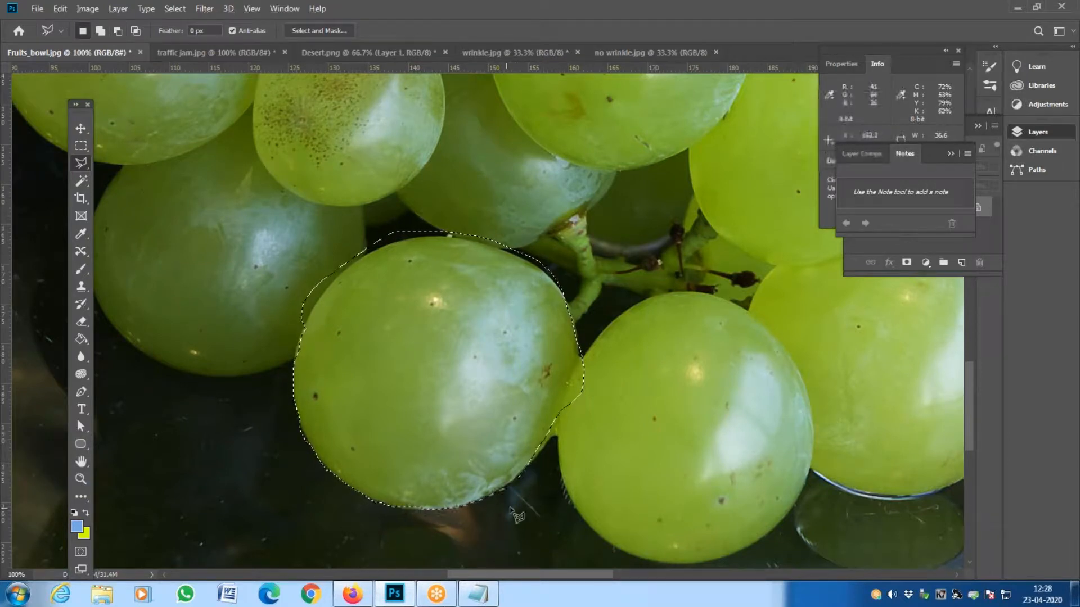
# - Subtract the area overlapping the neighbouring right-hand grape from the grape selection using the Polygonal Lasso
pyautogui.press('shift')
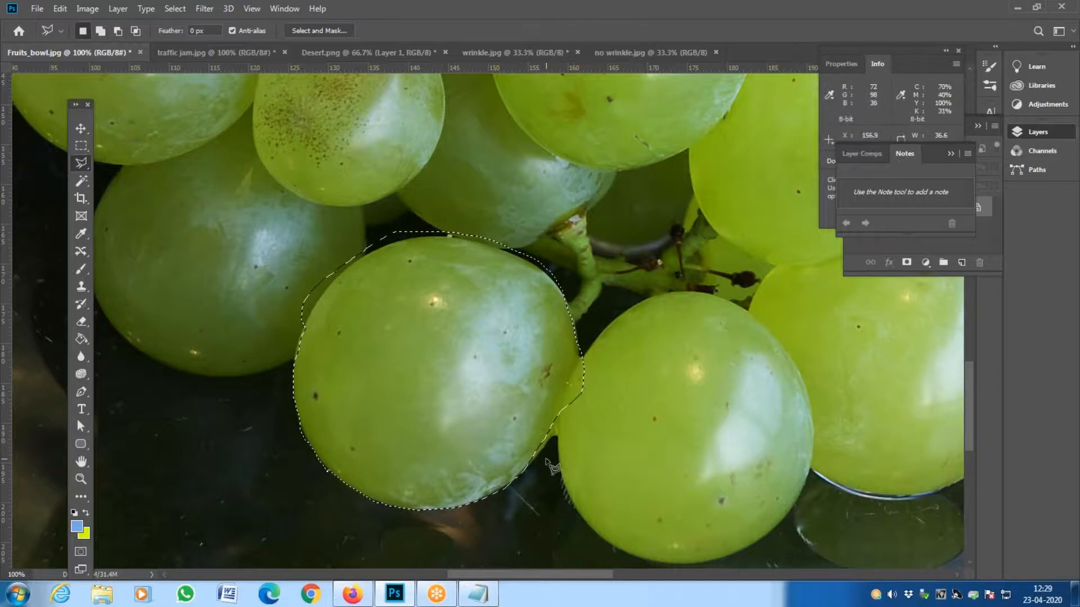
pyautogui.press('alt')
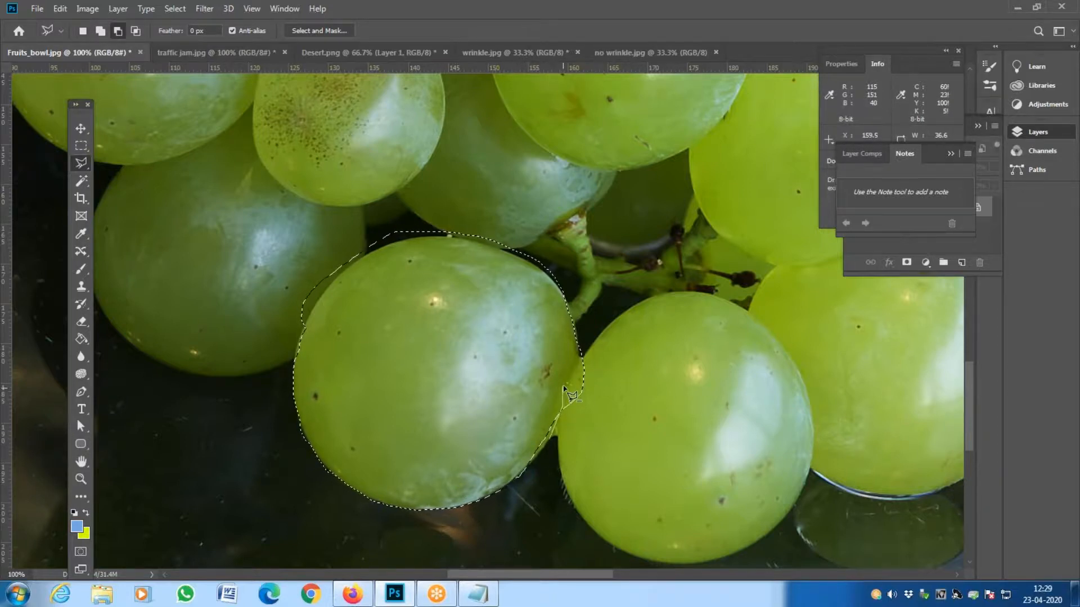
pyautogui.click(579, 340)
pyautogui.click(652, 385)
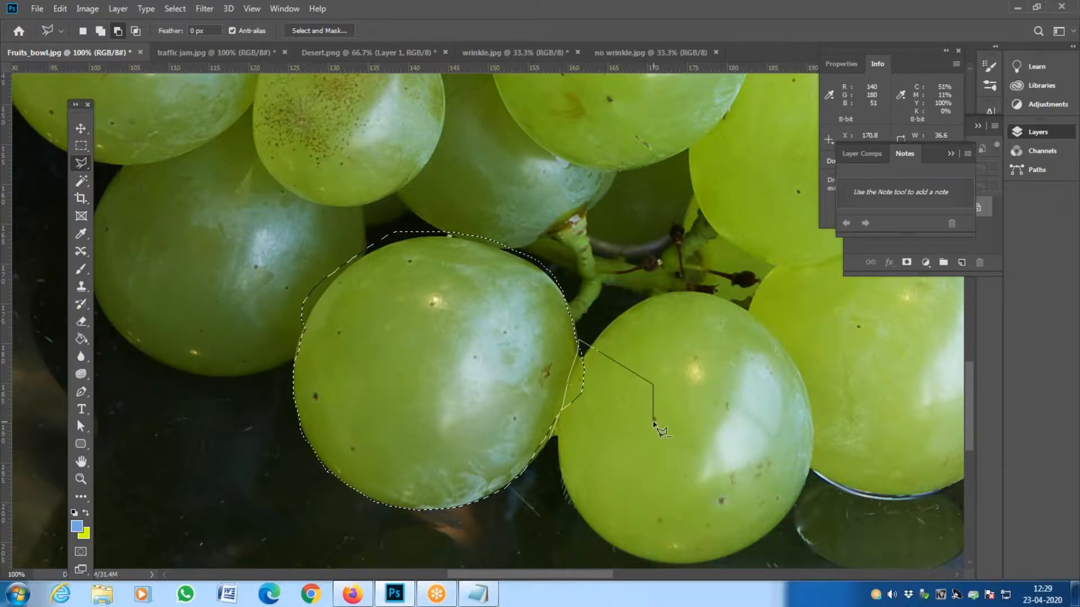
pyautogui.doubleClick(653, 426)
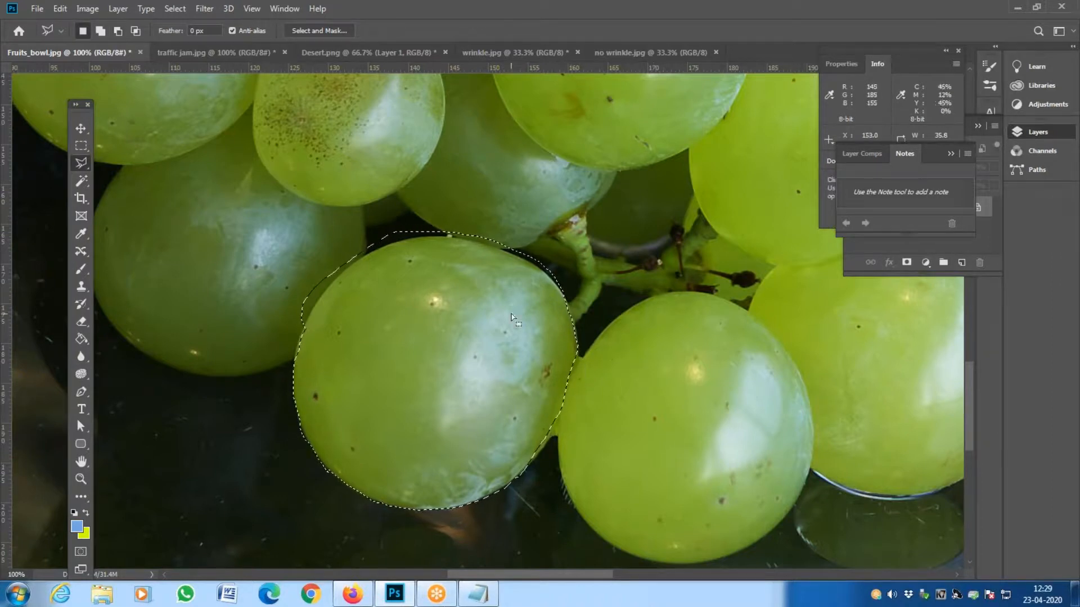
# - Subtract the excess area outside the grape's upper-left edge from the selection using the Polygonal Lasso
pyautogui.scroll(3, 523, 388)
pyautogui.click(326, 416)
pyautogui.click(353, 378)
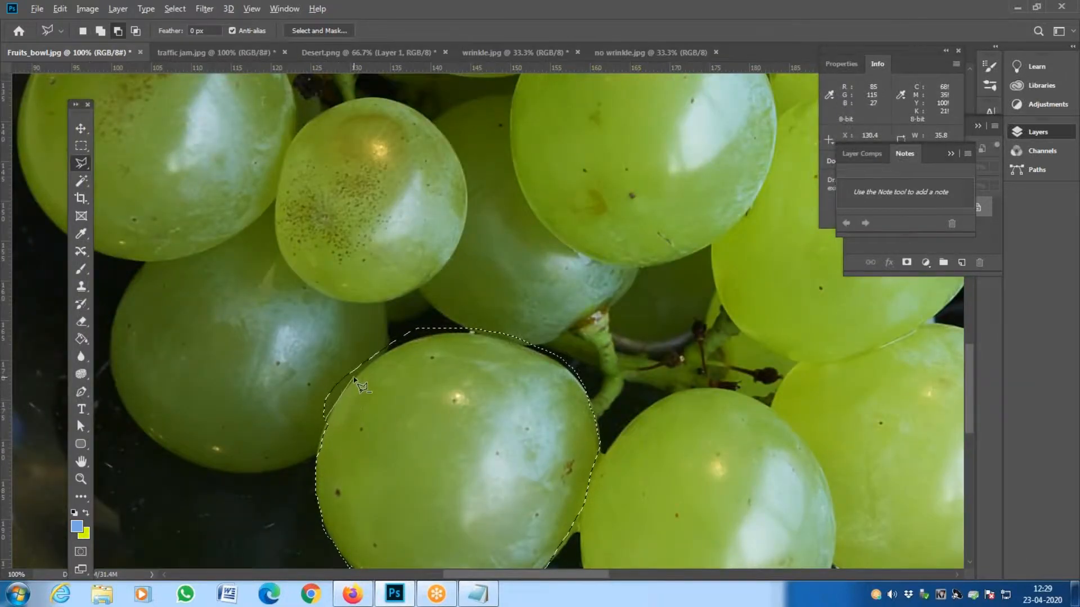
pyautogui.click(386, 353)
pyautogui.click(494, 297)
pyautogui.click(246, 301)
pyautogui.doubleClick(242, 424)
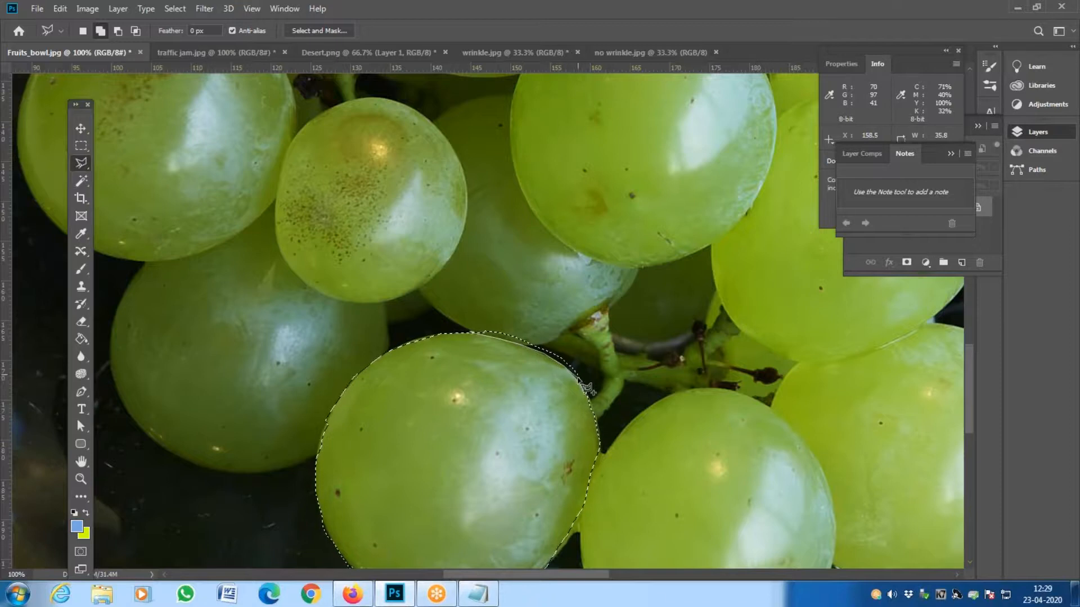
pyautogui.click(588, 393)
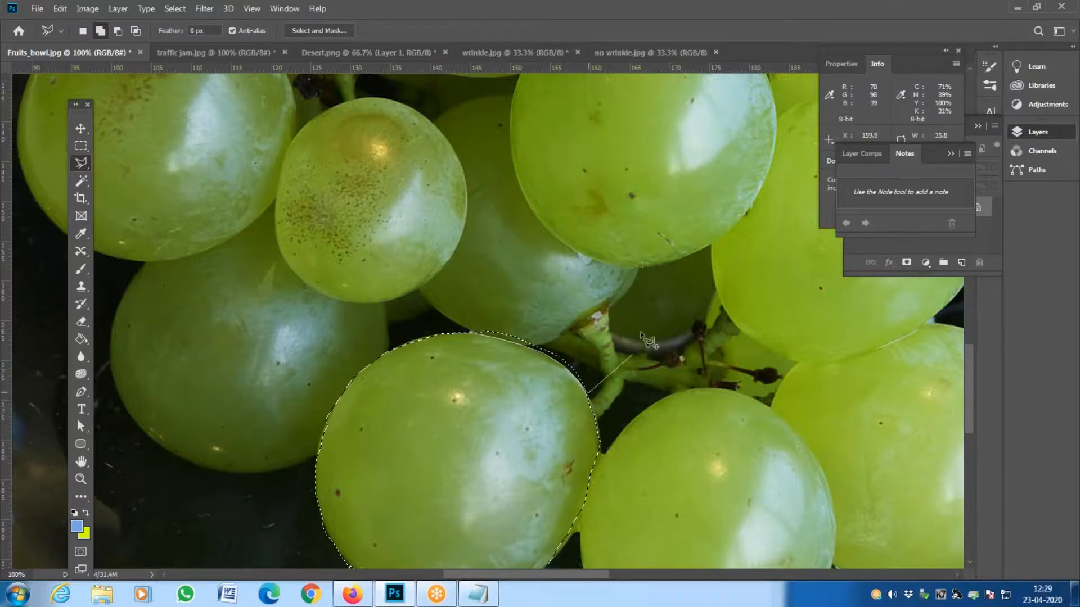
pyautogui.click(644, 308)
pyautogui.click(460, 249)
pyautogui.click(471, 333)
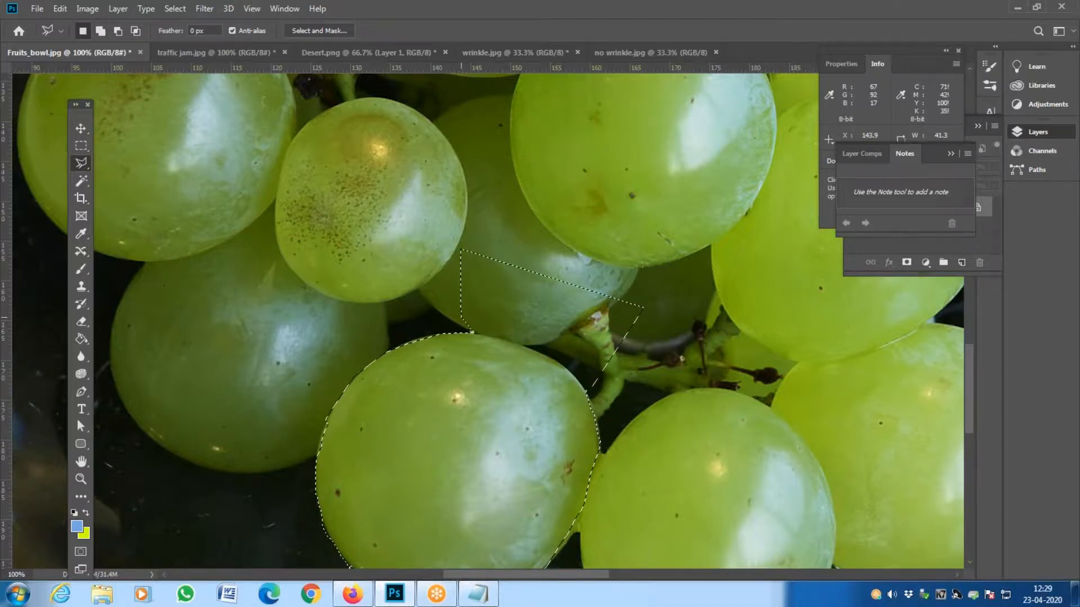
pyautogui.hotkey('ctrl', 'z')
# - Subtract the excess sliver along the grape's upper-right edge from the selection using the Polygonal Lasso
pyautogui.press('alt')
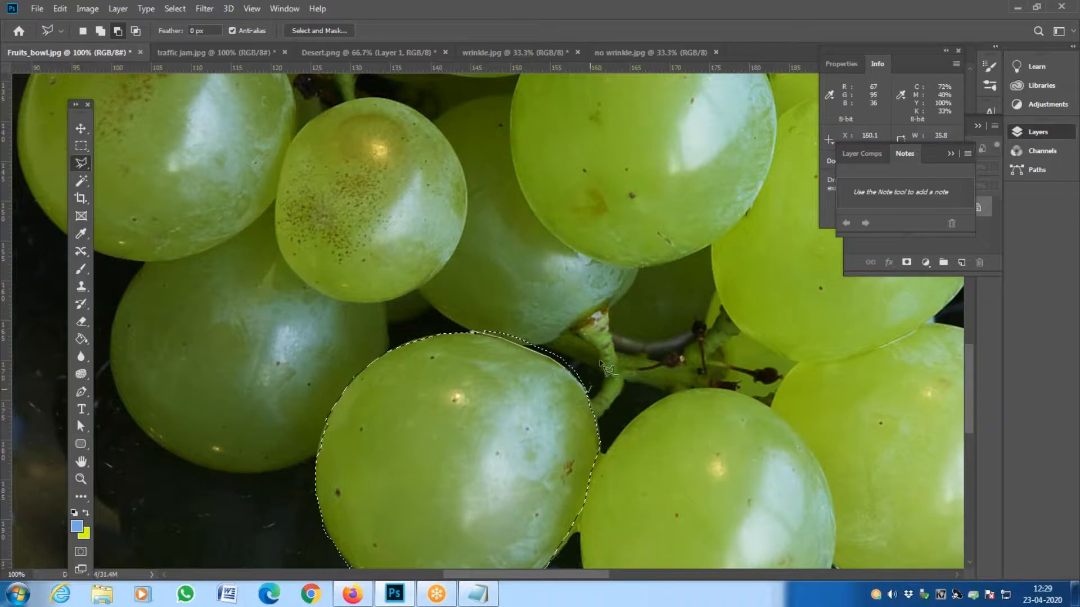
pyautogui.doubleClick(477, 250)
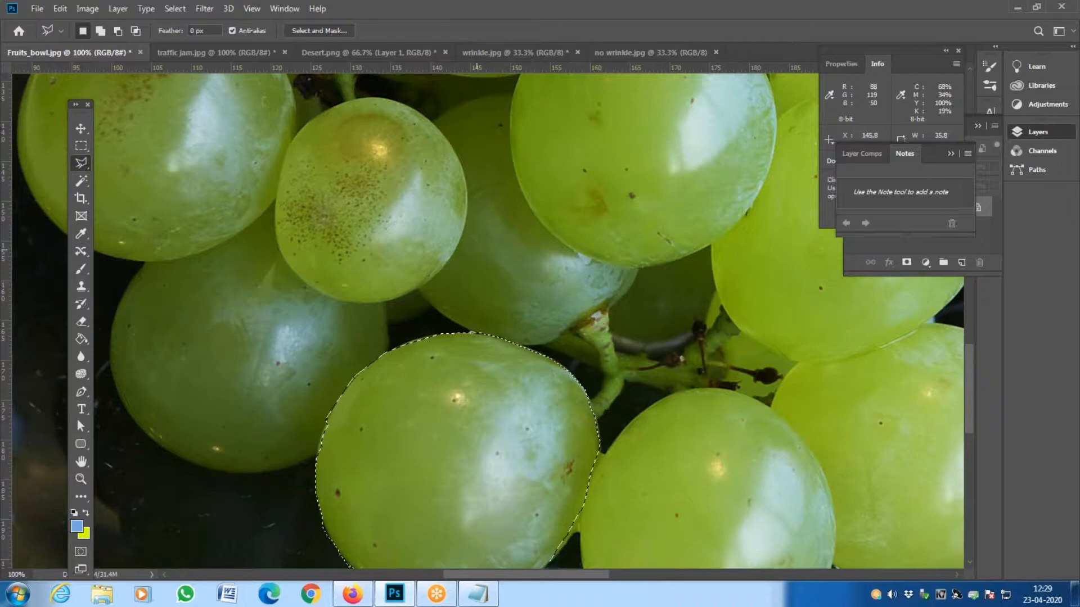
# - Try to relocate the selected grape with Content-Aware Move to the empty dark area of the bowl, lower left of the bunch
pyautogui.click(80, 252)
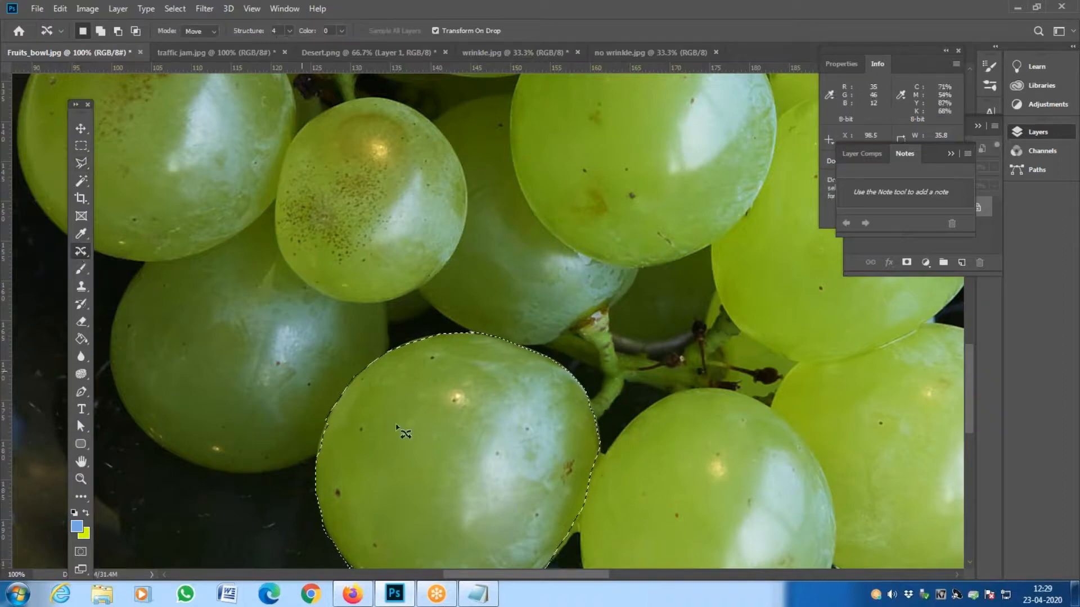
pyautogui.moveTo(471, 434); pyautogui.dragTo(508, 312)
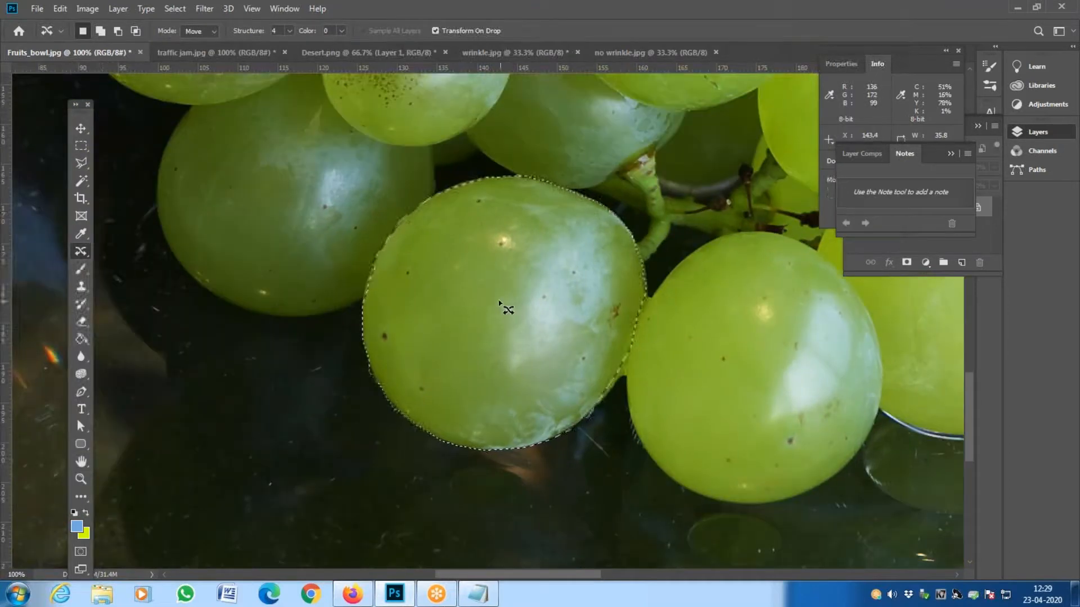
pyautogui.moveTo(545, 313); pyautogui.dragTo(218, 488)
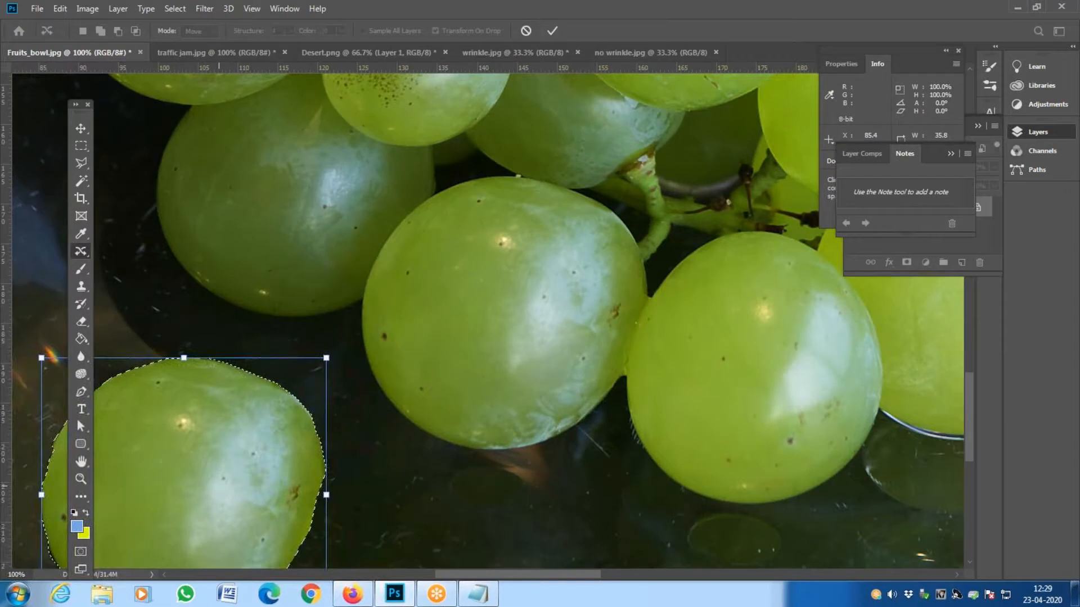
pyautogui.press('Return')
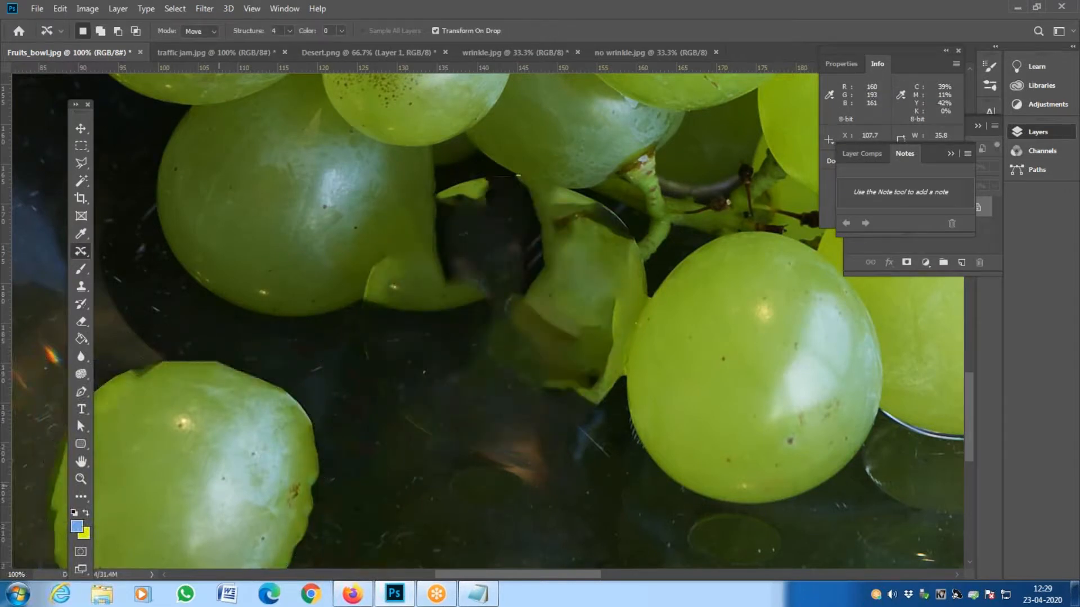
pyautogui.hotkey('ctrl', '-')
pyautogui.hotkey('ctrl', '-')
pyautogui.hotkey('ctrl', '-')
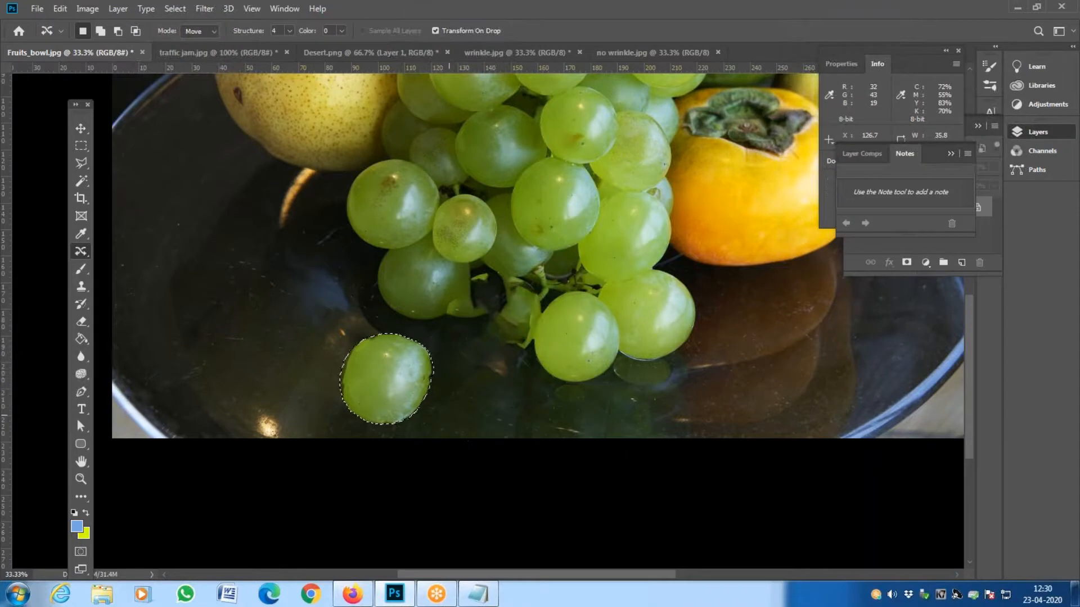
# - Relocate the selected grape with Content-Aware Move to the area between the bunch's lowest right grape and the orange persimmon
pyautogui.moveTo(381, 386); pyautogui.dragTo(488, 325)
pyautogui.moveTo(503, 310); pyautogui.dragTo(693, 285)
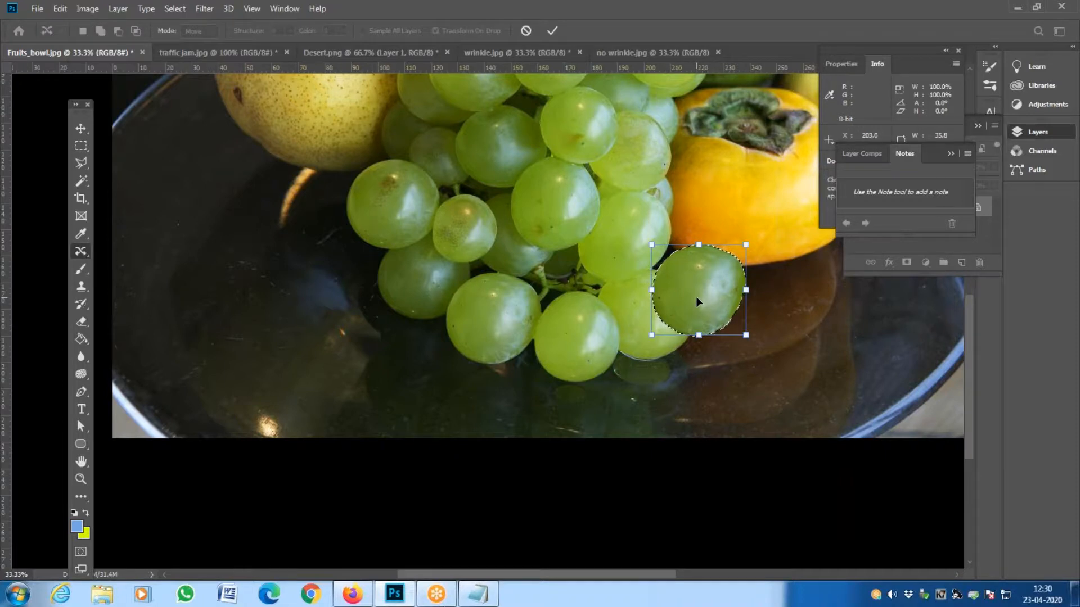
pyautogui.press('Return')
# - Choose the Healing Brush for the gap left by the moved grape and deselect the active selection
pyautogui.press('z')
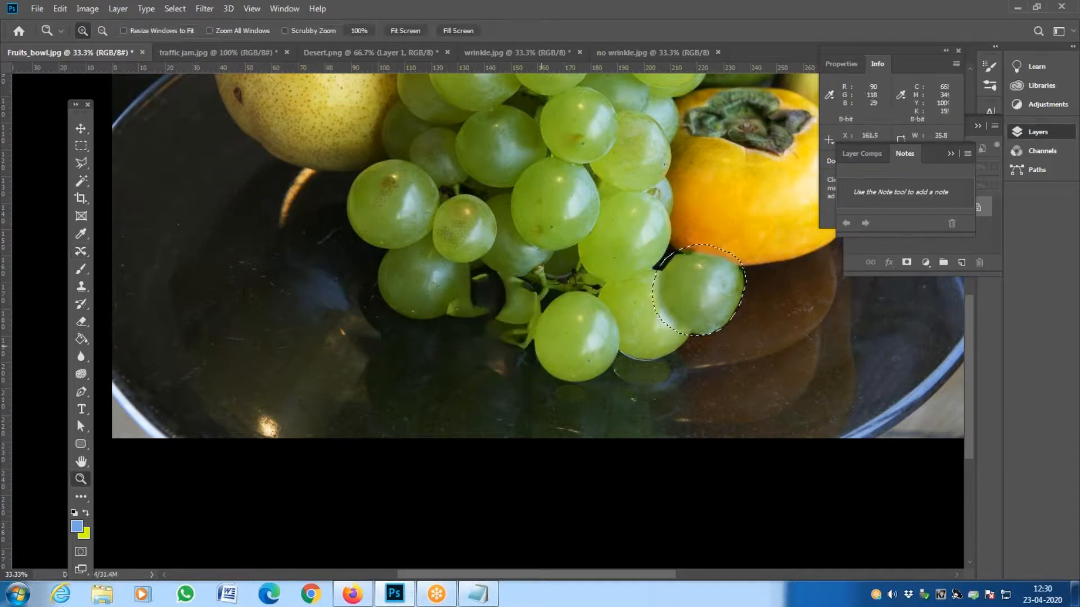
pyautogui.click(526, 353)
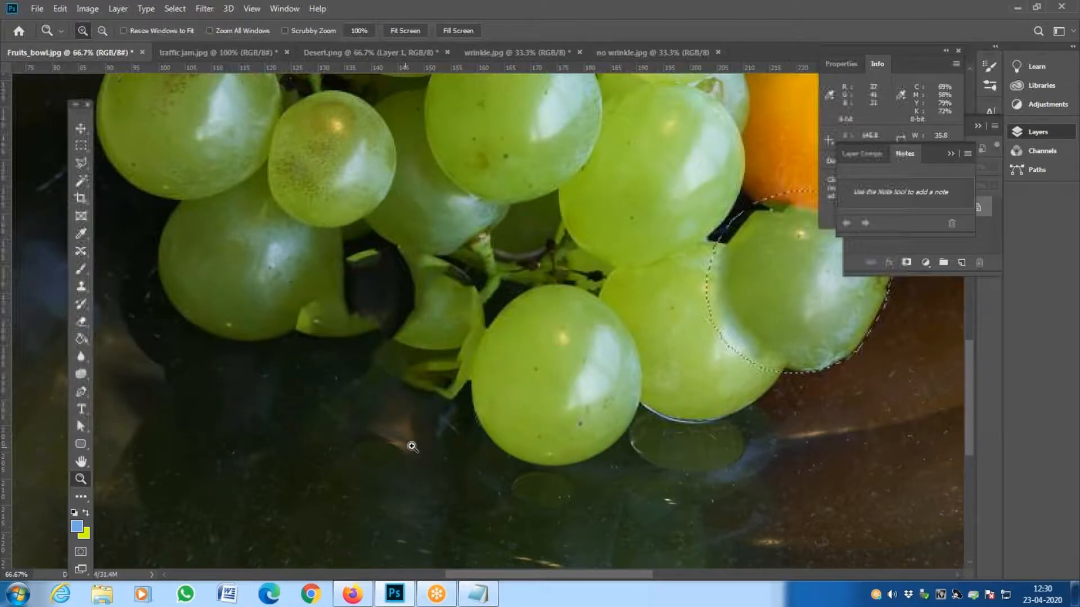
pyautogui.click(83, 285)
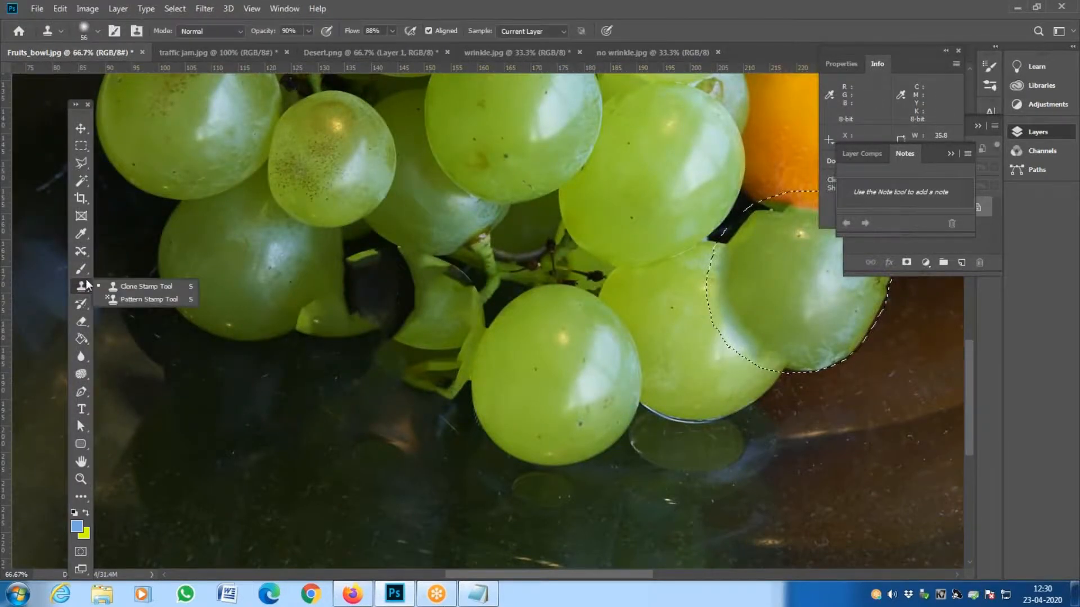
pyautogui.click(86, 266)
pyautogui.click(81, 251)
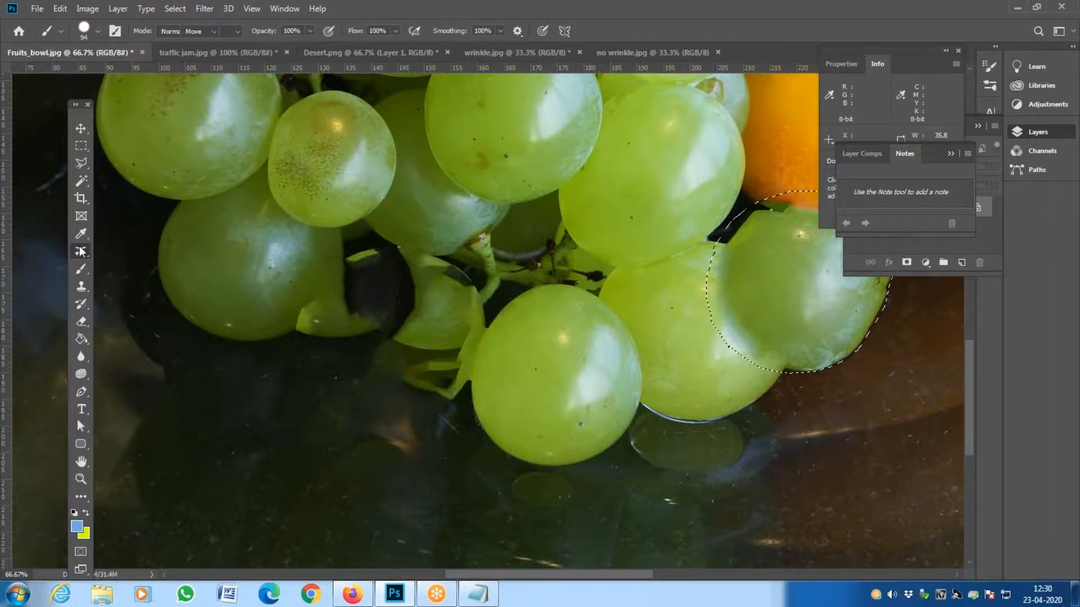
pyautogui.click(130, 264)
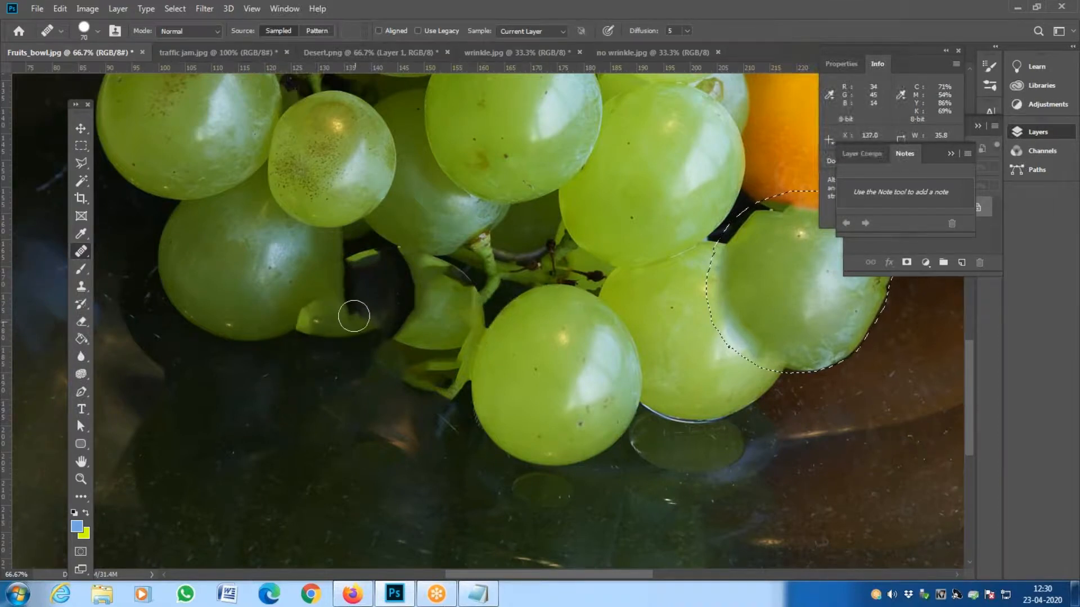
pyautogui.hotkey('ctrl', 'd')
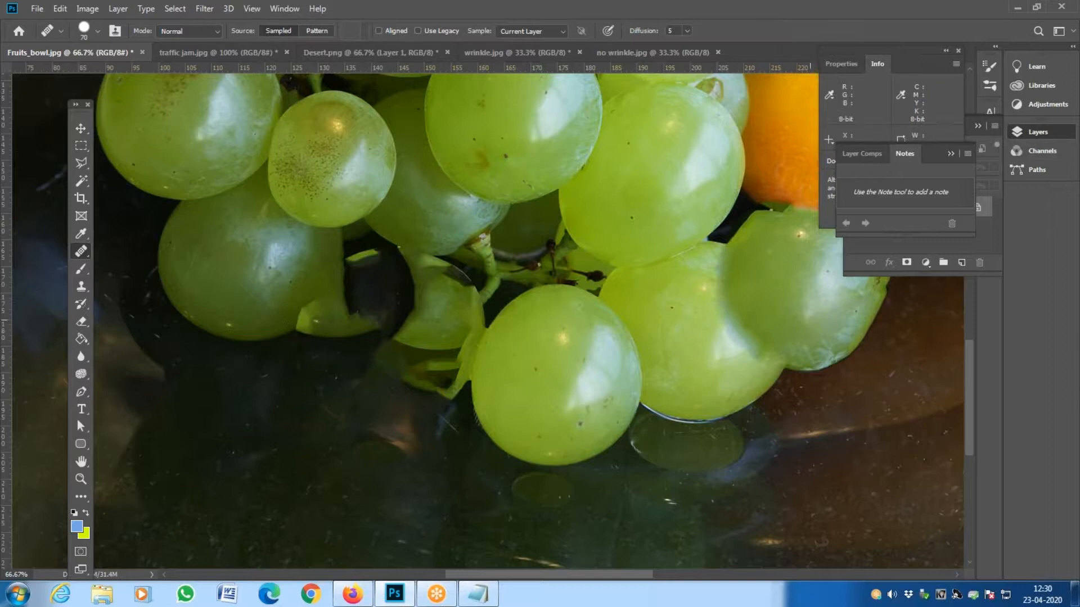
# - Use the document history to revert to the last Polygonal Lasso state before the content-aware move, and close the history
pyautogui.click(281, 7)
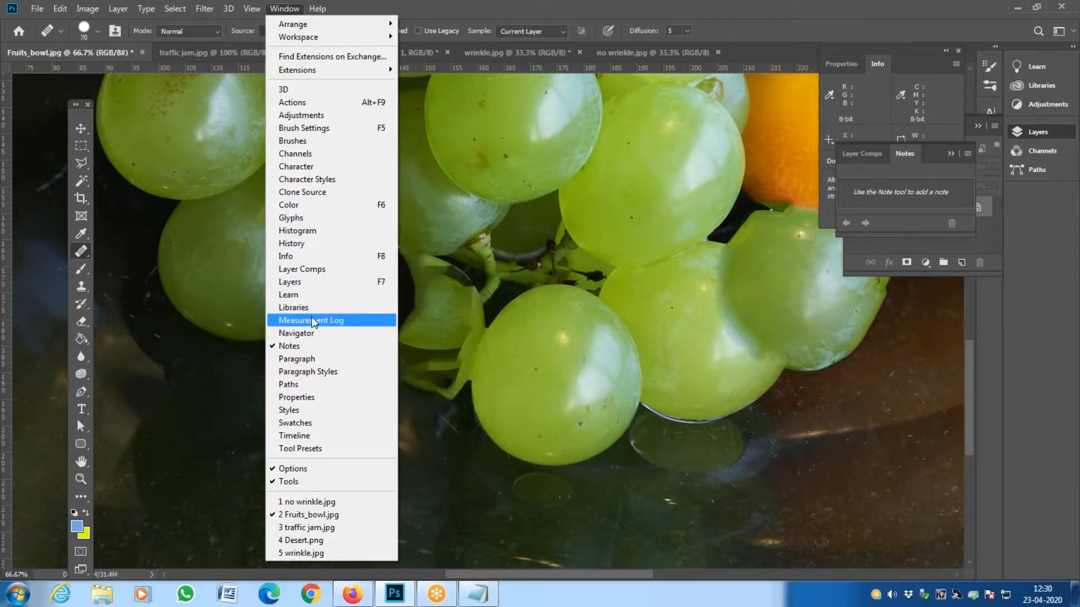
pyautogui.click(315, 244)
pyautogui.click(523, 345)
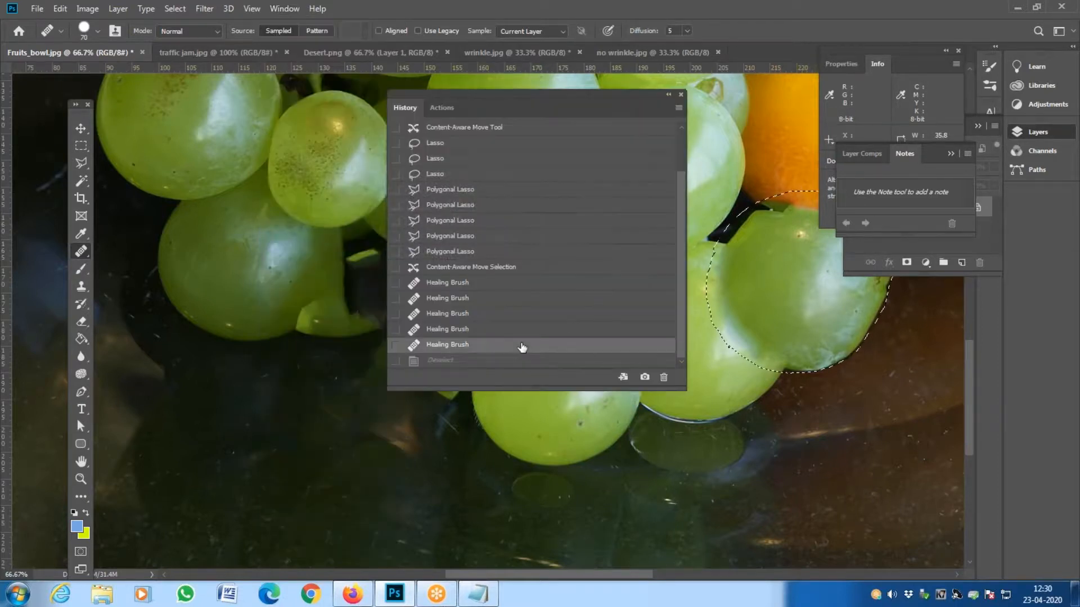
pyautogui.click(494, 266)
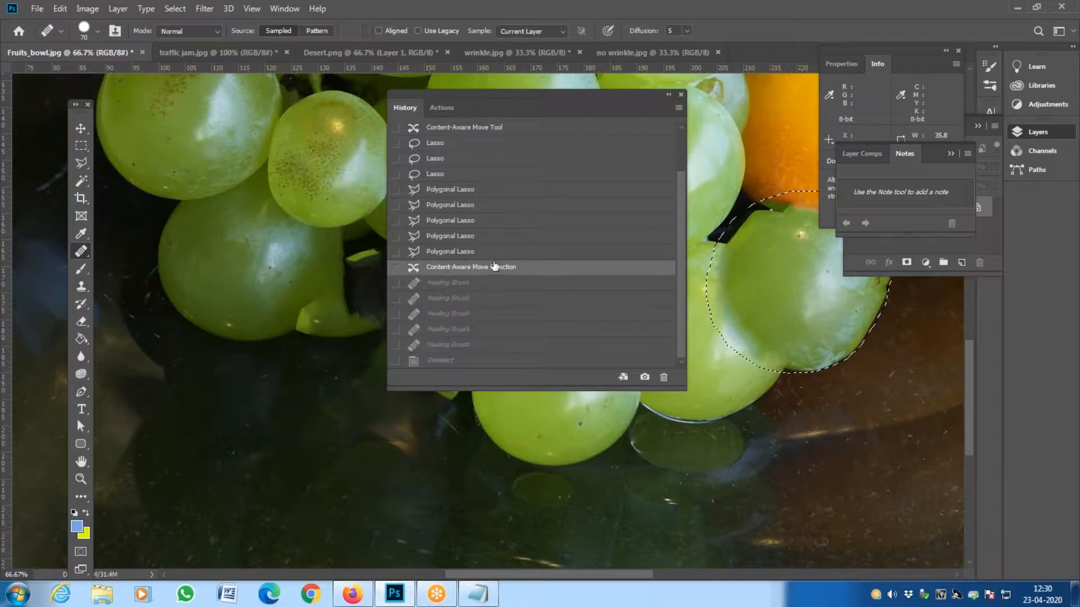
pyautogui.click(480, 254)
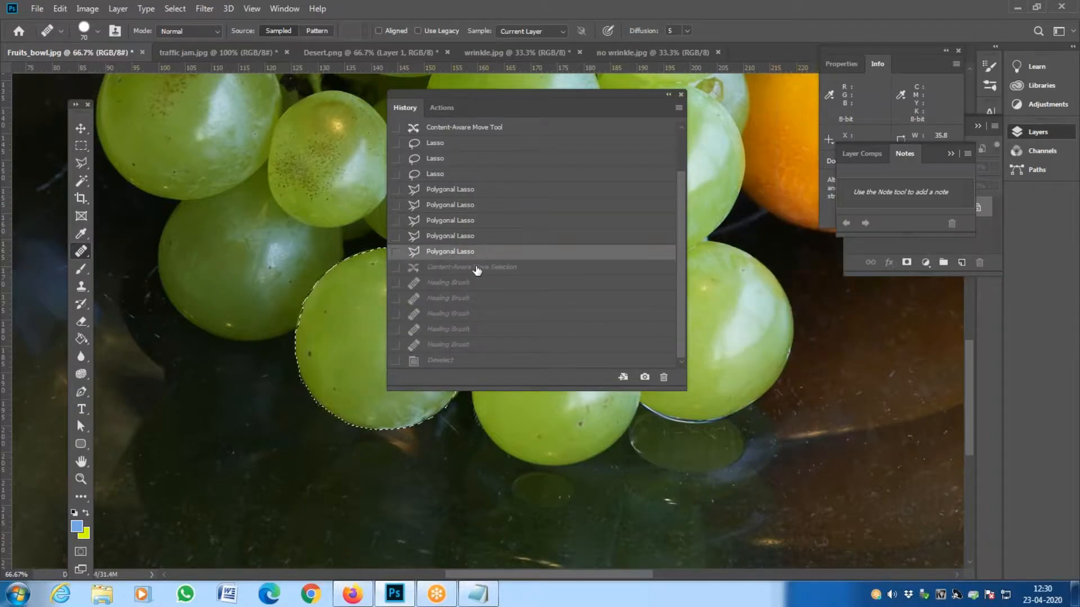
pyautogui.click(681, 95)
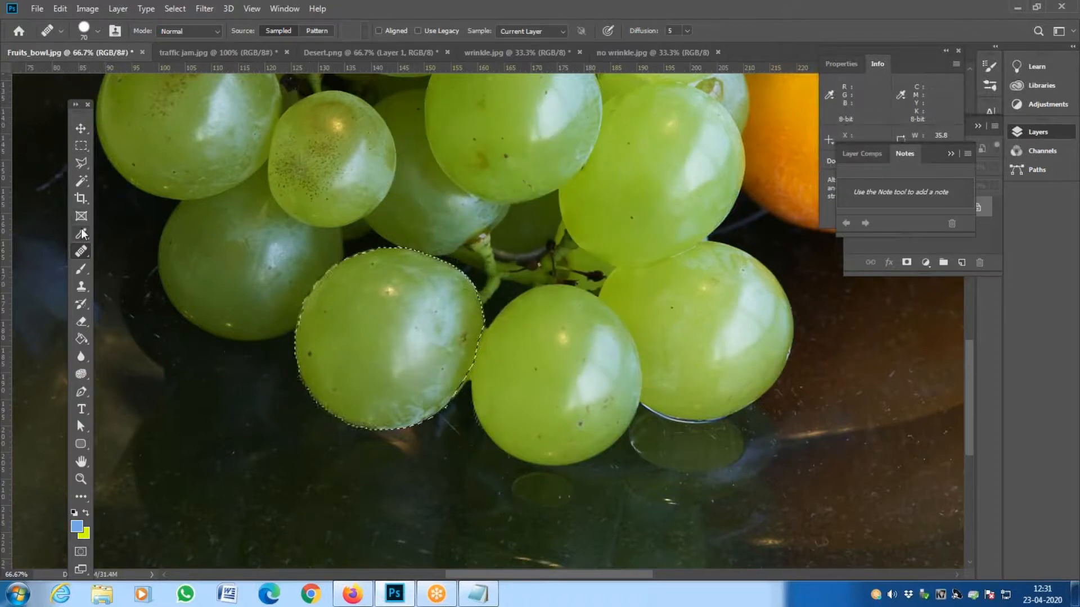
# - Try Content-Aware Move on the selected grape towards the far right of the bunch below the persimmon, and undo the move
pyautogui.rightClick(81, 251)
pyautogui.click(140, 290)
pyautogui.moveTo(363, 363); pyautogui.dragTo(804, 312)
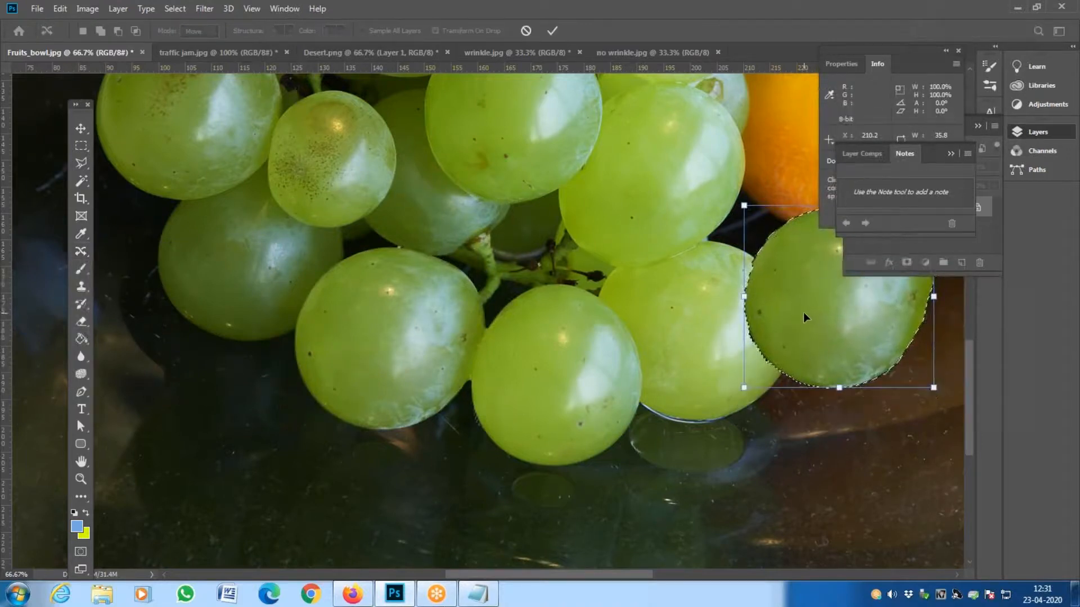
pyautogui.press('Return')
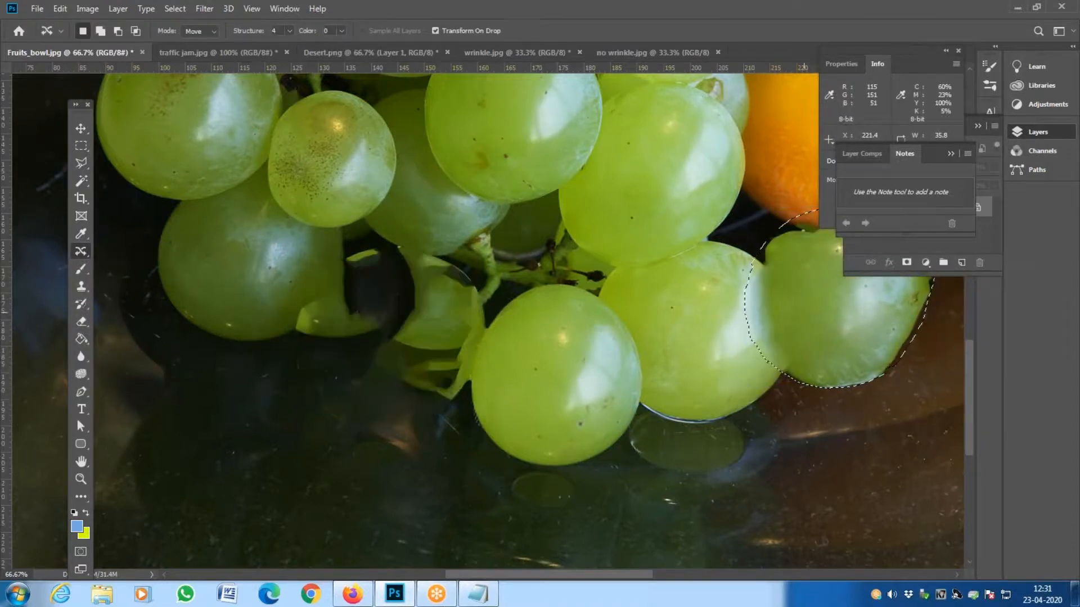
pyautogui.hotkey('ctrl', 'z')
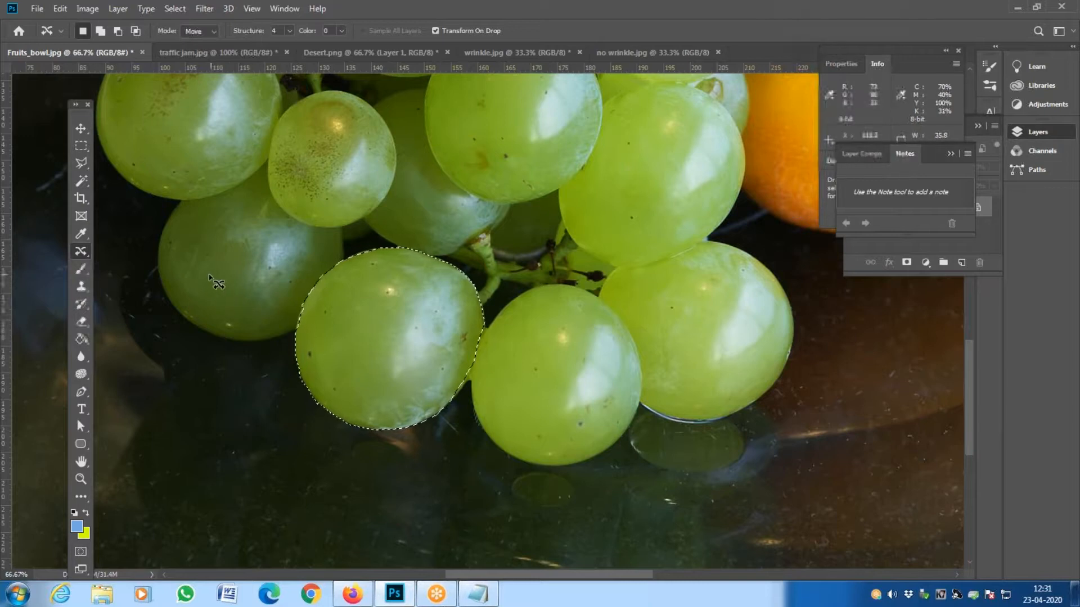
# - Relocate the selected grape with Content-Aware Move to the empty bowl area just below the bunch's two lowest right grapes, and deselect it
pyautogui.moveTo(355, 306); pyautogui.dragTo(643, 482)
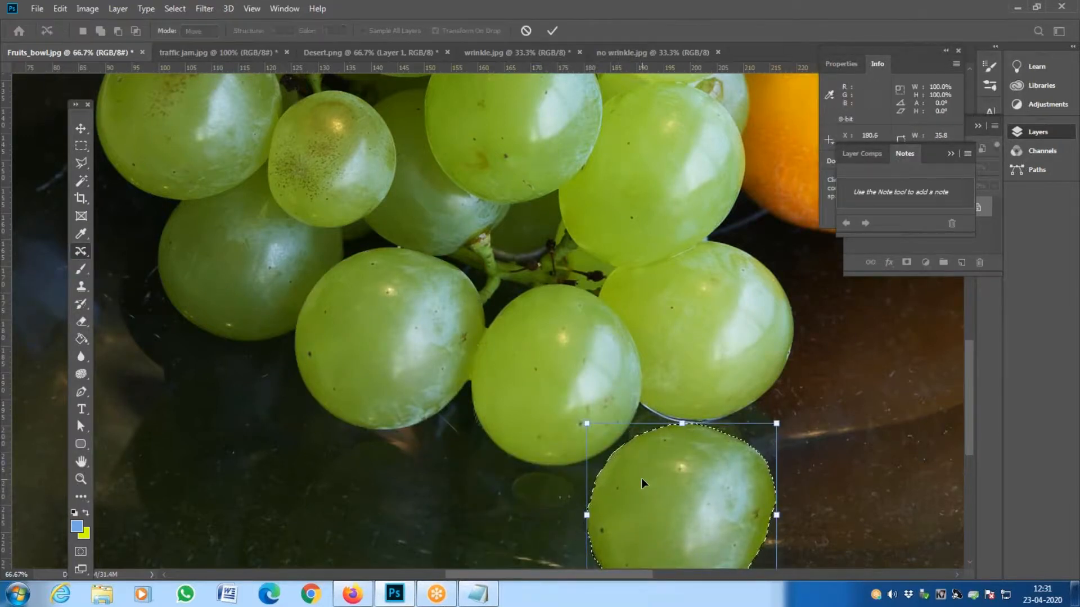
pyautogui.press('Return')
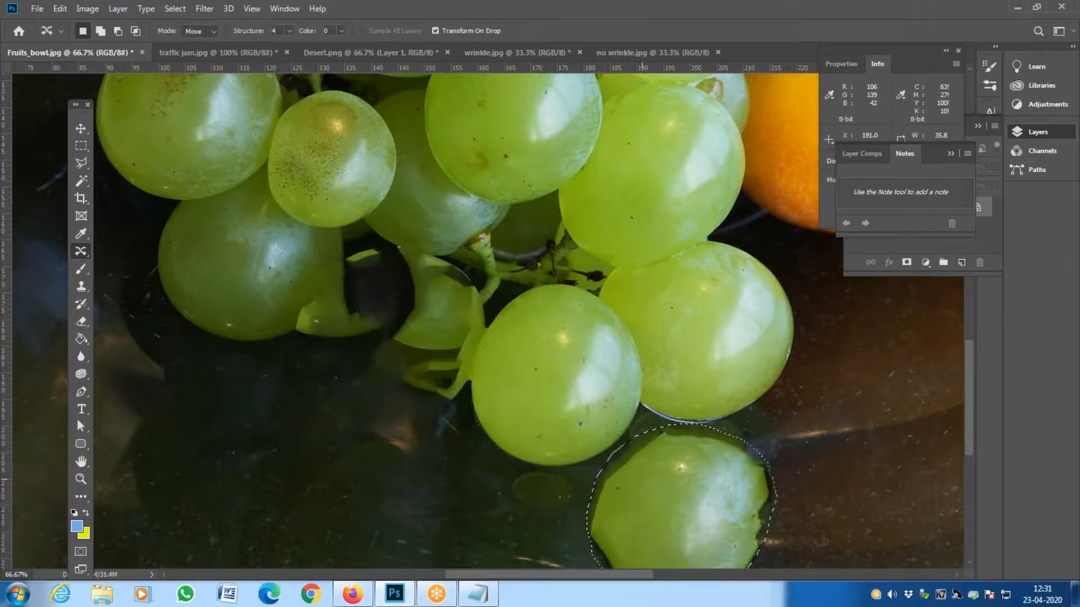
pyautogui.press('z')
pyautogui.keyDown('alt'); pyautogui.click(642, 479); pyautogui.keyUp('alt')
pyautogui.keyDown('alt'); pyautogui.click(641, 480); pyautogui.keyUp('alt')
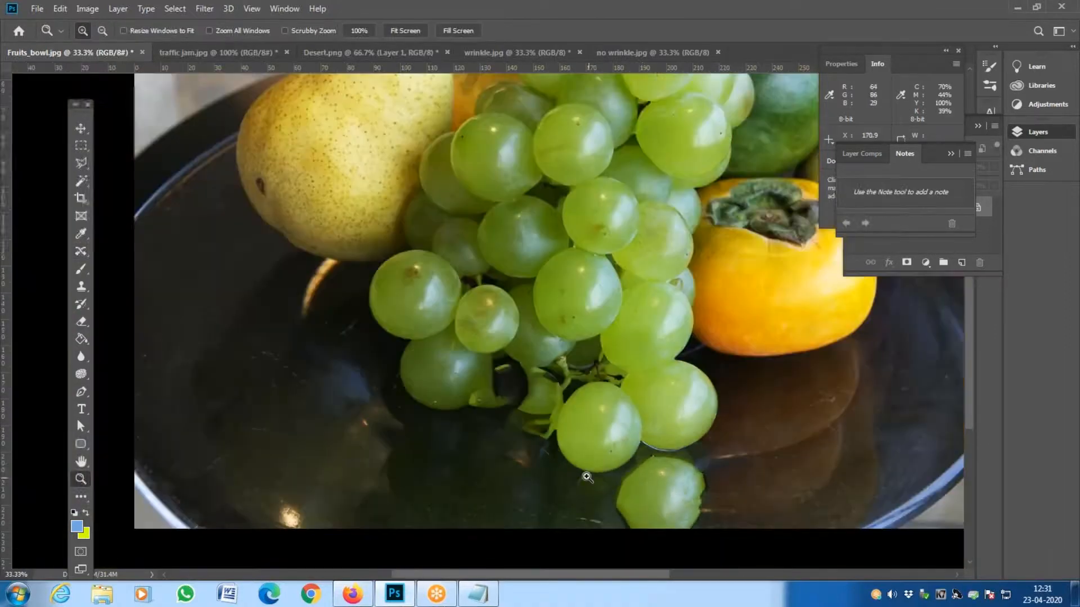
# - Choose the Healing Brush, sample the clean dark bowl surface below the gap, and paint over the bowl area beneath it
pyautogui.click(548, 461)
pyautogui.click(550, 460)
pyautogui.click(549, 463)
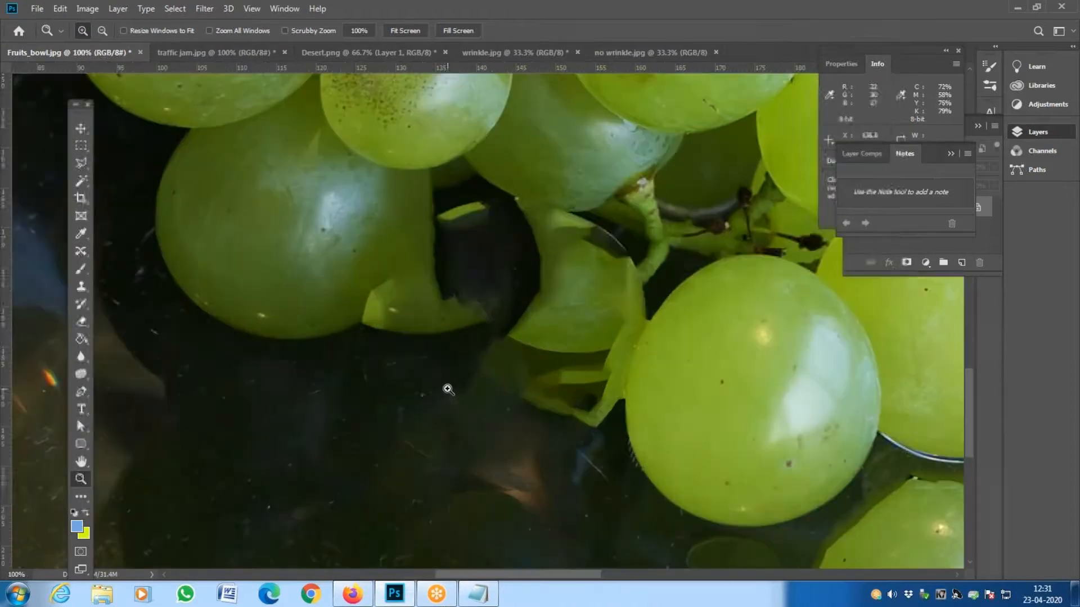
pyautogui.click(81, 286)
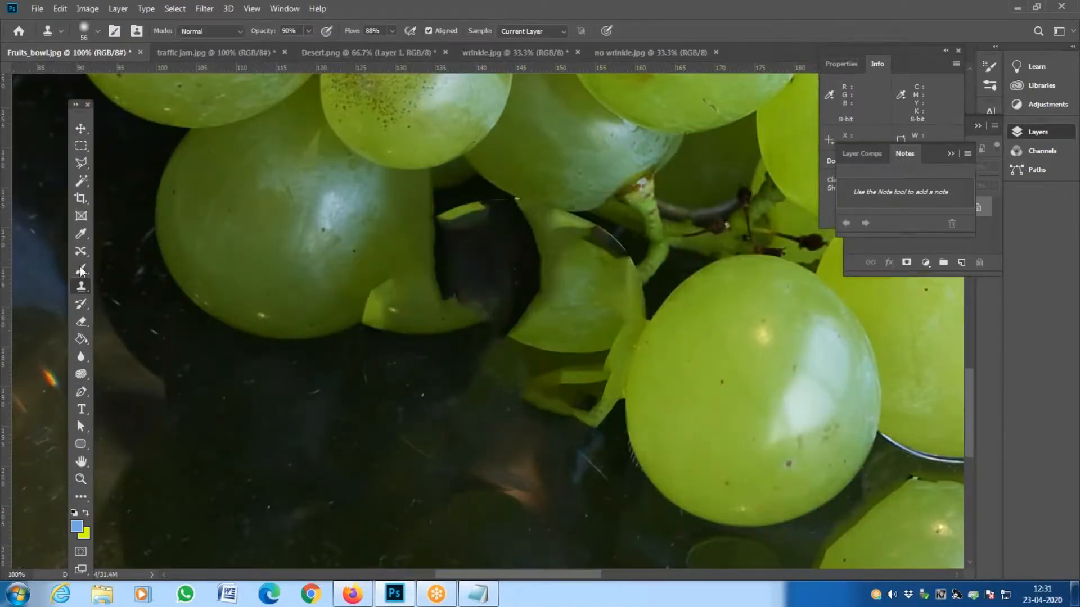
pyautogui.rightClick(82, 254)
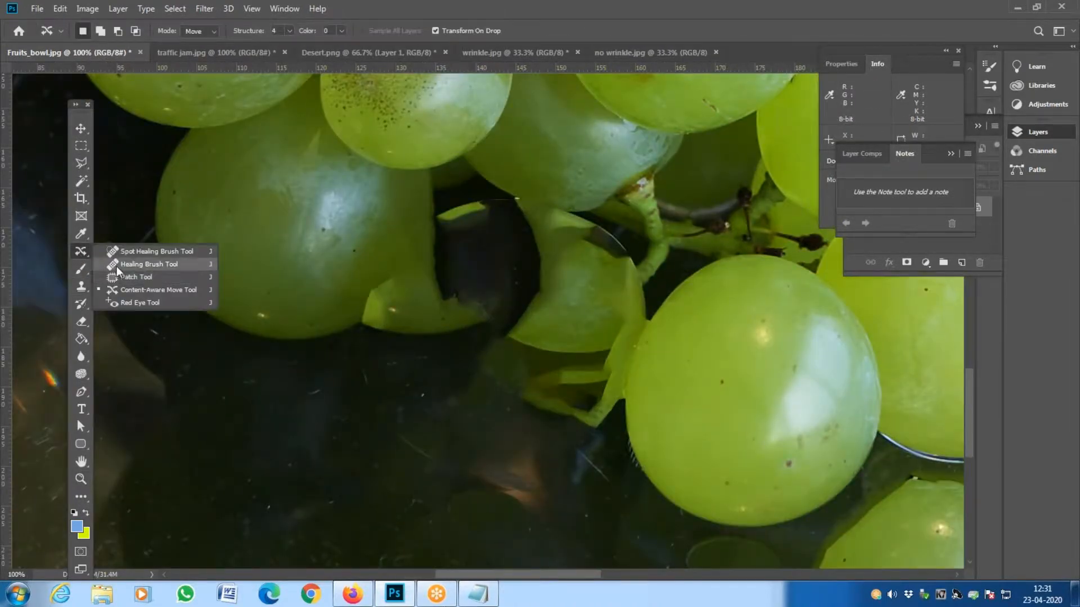
pyautogui.click(135, 265)
pyautogui.keyDown('alt'); pyautogui.click(349, 399); pyautogui.keyUp('alt')
pyautogui.moveTo(361, 375)
pyautogui.mouseDown()
pyautogui.moveTo(376, 444)
pyautogui.moveTo(419, 478)
pyautogui.moveTo(426, 441)
pyautogui.moveTo(492, 468)
pyautogui.mouseUp()
# - Heal the green remnants beside the gap and along the adjoining grape's lower edge, resampling from the dark bowl surface
pyautogui.moveTo(496, 393)
pyautogui.mouseDown()
pyautogui.moveTo(572, 402)
pyautogui.moveTo(596, 415)
pyautogui.moveTo(607, 444)
pyautogui.mouseUp()
pyautogui.click(586, 345)
pyautogui.keyDown('alt'); pyautogui.click(612, 534); pyautogui.keyUp('alt')
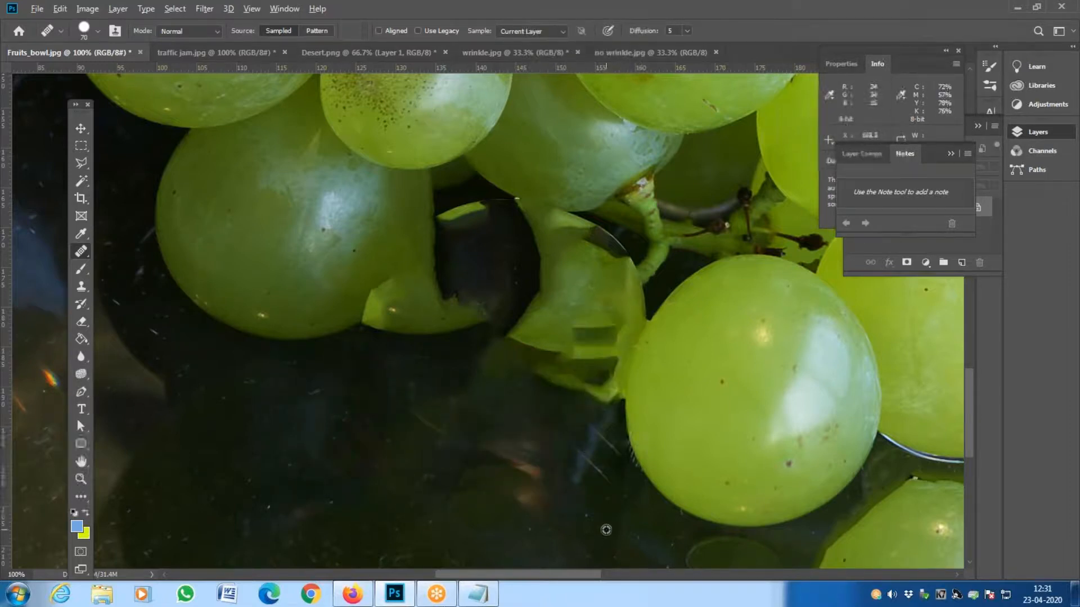
pyautogui.moveTo(530, 495)
pyautogui.mouseDown()
pyautogui.moveTo(525, 478)
pyautogui.moveTo(544, 461)
pyautogui.moveTo(523, 448)
pyautogui.moveTo(538, 451)
pyautogui.mouseUp()
pyautogui.moveTo(372, 340)
pyautogui.mouseDown()
pyautogui.moveTo(435, 330)
pyautogui.moveTo(353, 340)
pyautogui.mouseUp()
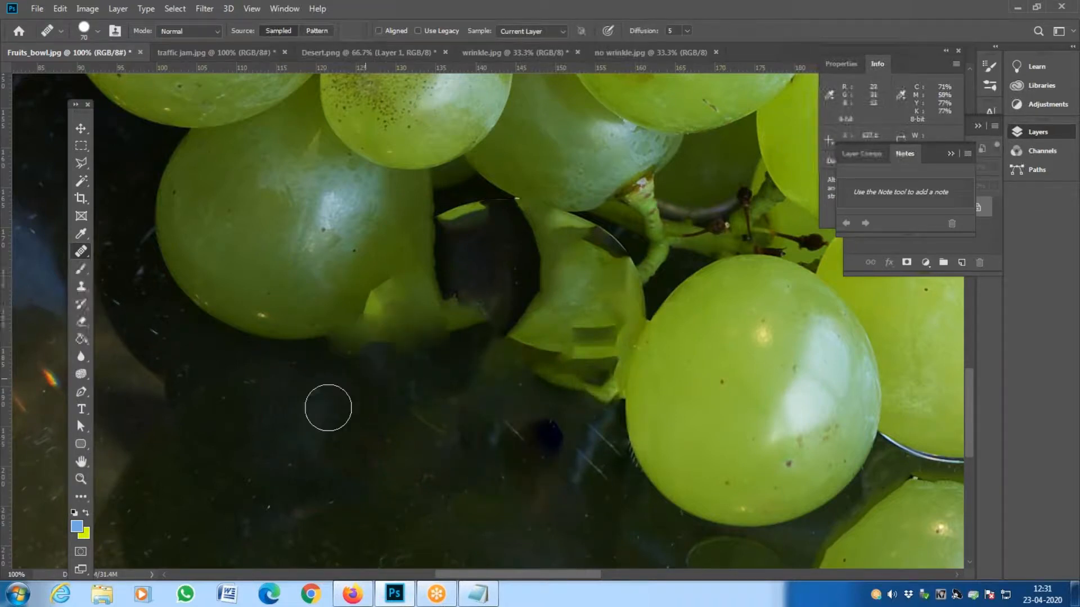
pyautogui.moveTo(438, 323)
pyautogui.mouseDown()
pyautogui.moveTo(392, 340)
pyautogui.moveTo(489, 305)
pyautogui.moveTo(411, 344)
pyautogui.moveTo(359, 390)
pyautogui.moveTo(376, 353)
pyautogui.moveTo(434, 321)
pyautogui.moveTo(390, 328)
pyautogui.mouseUp()
pyautogui.keyDown('alt'); pyautogui.click(356, 389); pyautogui.keyUp('alt')
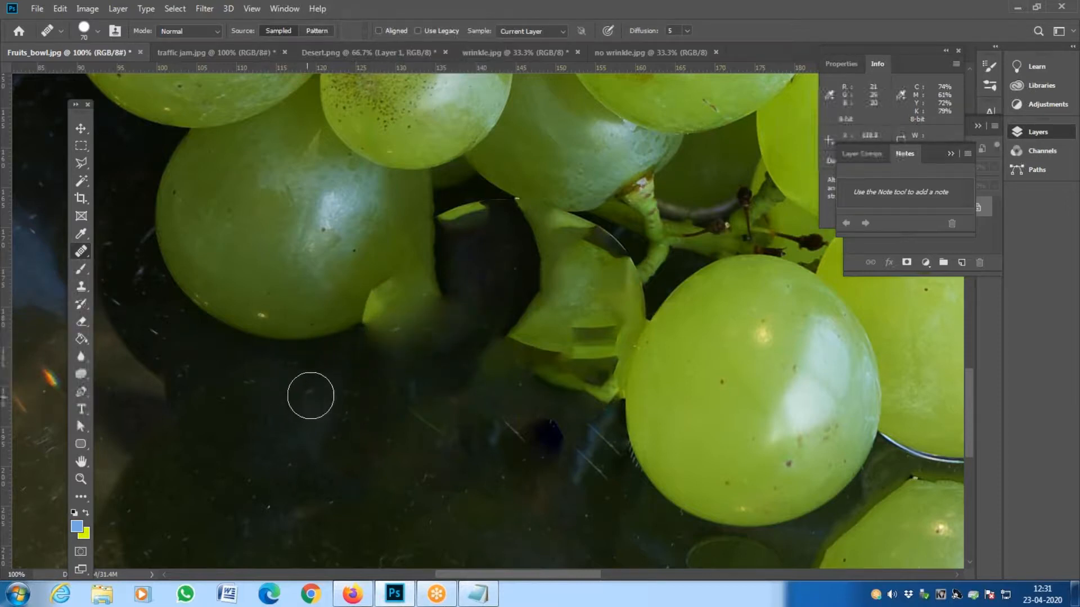
# - Resample the dark bowl and heal the scratches below the gap and the grape fragment at its right edge, undoing one misplaced stroke
pyautogui.keyDown('alt'); pyautogui.click(343, 451); pyautogui.keyUp('alt')
pyautogui.moveTo(421, 421); pyautogui.dragTo(631, 443)
pyautogui.hotkey('ctrl', 'z')
pyautogui.moveTo(404, 433); pyautogui.dragTo(506, 438)
pyautogui.moveTo(592, 472)
pyautogui.mouseDown()
pyautogui.moveTo(544, 423)
pyautogui.moveTo(603, 462)
pyautogui.moveTo(577, 407)
pyautogui.moveTo(603, 495)
pyautogui.moveTo(600, 445)
pyautogui.moveTo(571, 451)
pyautogui.moveTo(546, 401)
pyautogui.moveTo(578, 365)
pyautogui.moveTo(578, 330)
pyautogui.mouseUp()
pyautogui.keyDown('alt'); pyautogui.click(468, 458); pyautogui.keyUp('alt')
pyautogui.press('z')
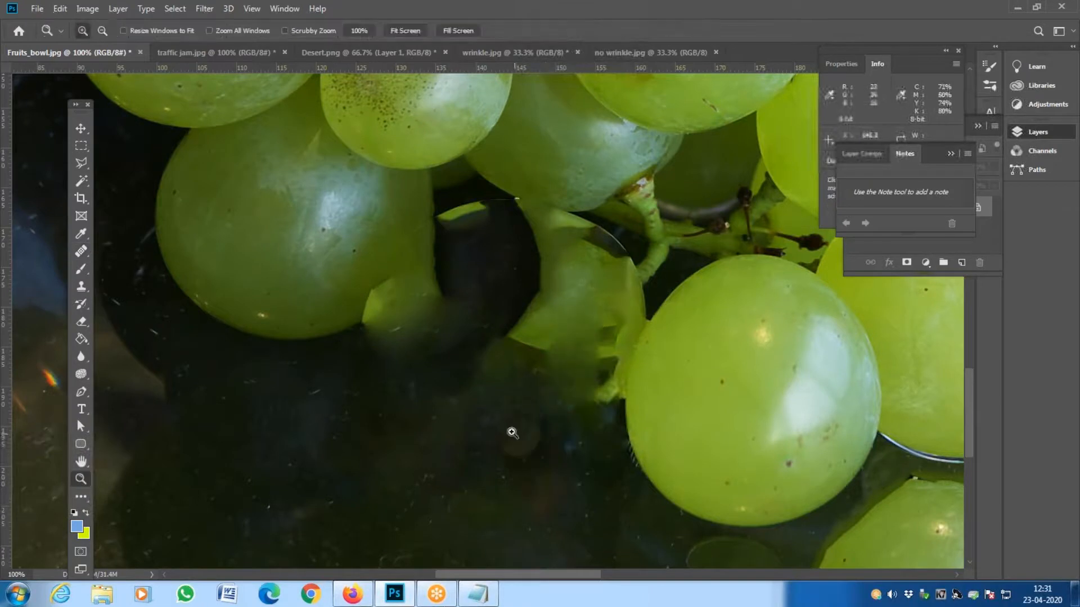
pyautogui.keyDown('alt'); pyautogui.click(444, 401); pyautogui.keyUp('alt')
pyautogui.keyDown('alt'); pyautogui.click(445, 401); pyautogui.keyUp('alt')
pyautogui.keyDown('alt'); pyautogui.click(444, 401); pyautogui.keyUp('alt')
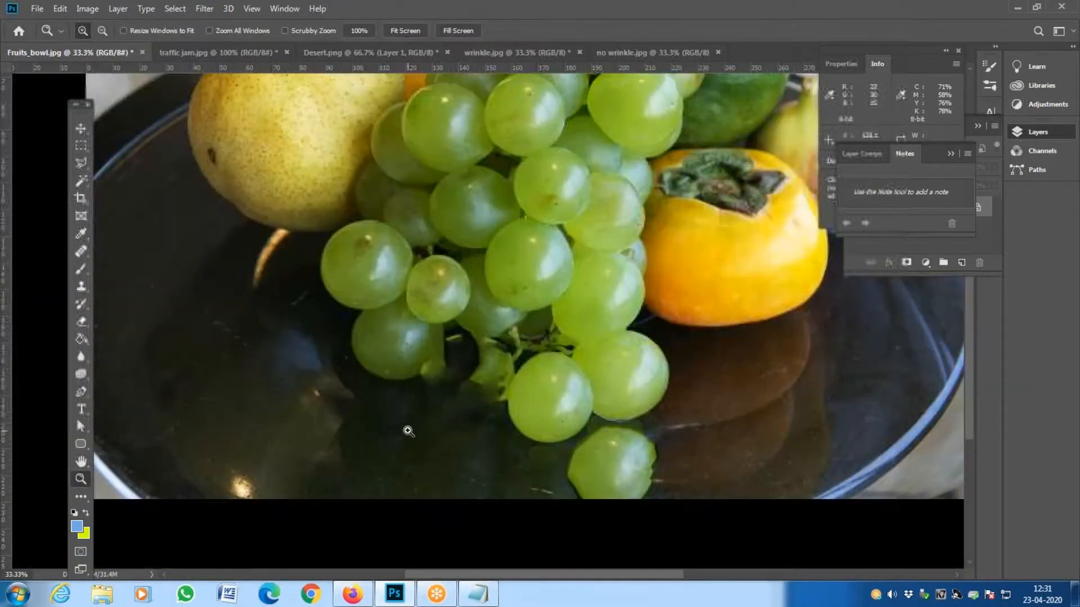
# - Clone the dark bowl surface over the remaining grape fragments around the gap with the Clone Stamp
pyautogui.press('s')
pyautogui.keyDown('alt'); pyautogui.click(419, 405); pyautogui.keyUp('alt')
pyautogui.moveTo(479, 375)
pyautogui.mouseDown()
pyautogui.moveTo(422, 378)
pyautogui.moveTo(498, 359)
pyautogui.moveTo(500, 404)
pyautogui.moveTo(516, 360)
pyautogui.moveTo(484, 347)
pyautogui.mouseUp()
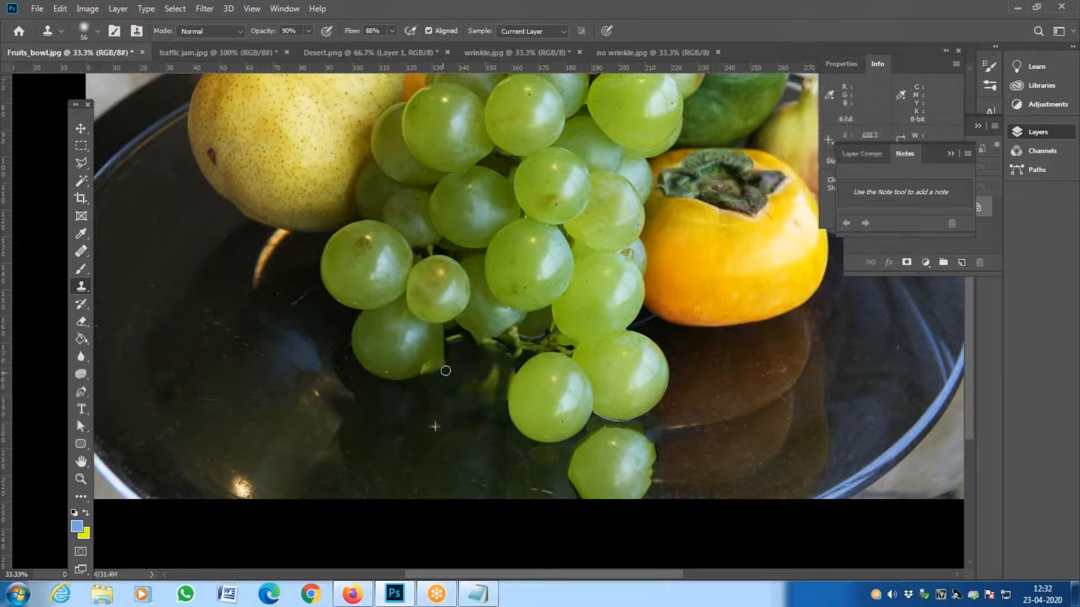
pyautogui.moveTo(455, 356); pyautogui.dragTo(455, 341)
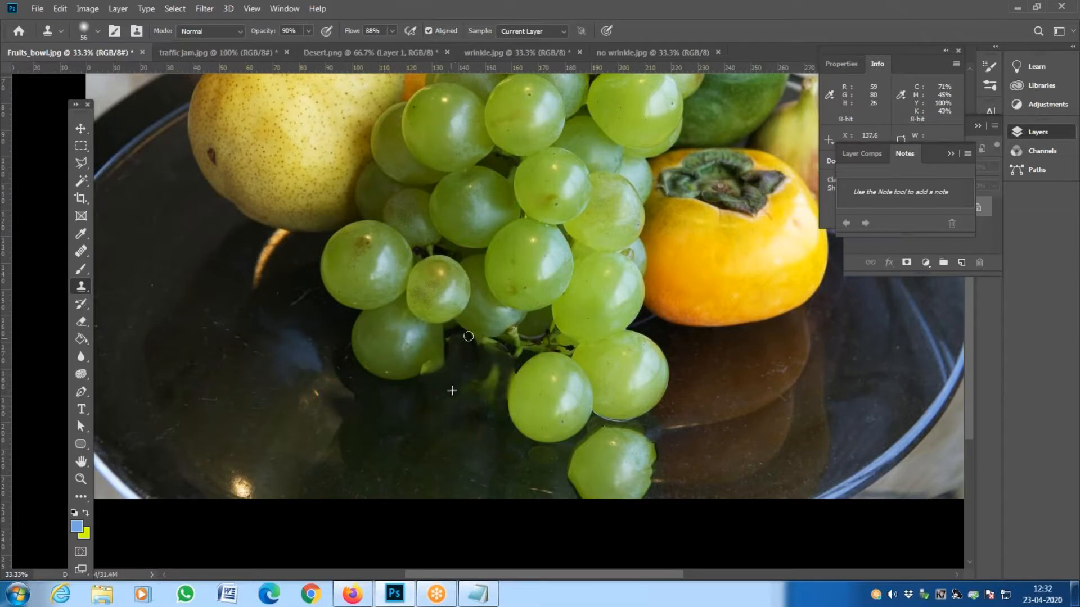
pyautogui.moveTo(478, 407)
pyautogui.mouseDown()
pyautogui.moveTo(491, 367)
pyautogui.moveTo(495, 397)
pyautogui.mouseUp()
pyautogui.moveTo(479, 343); pyautogui.dragTo(507, 349)
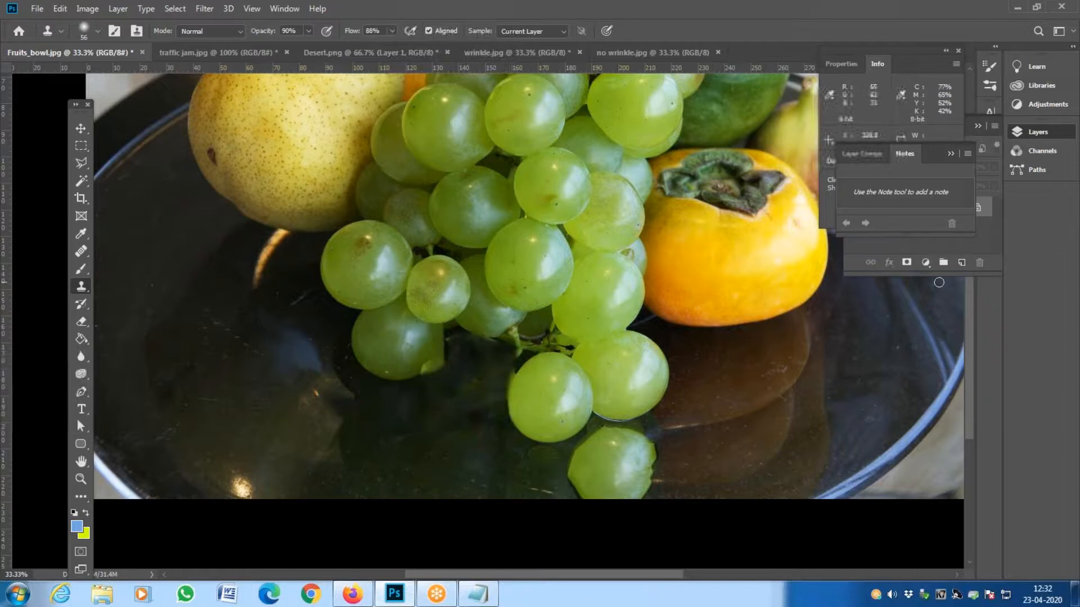
# - Use the document history to revert to the first Healing Brush state after the deselection
pyautogui.click(283, 9)
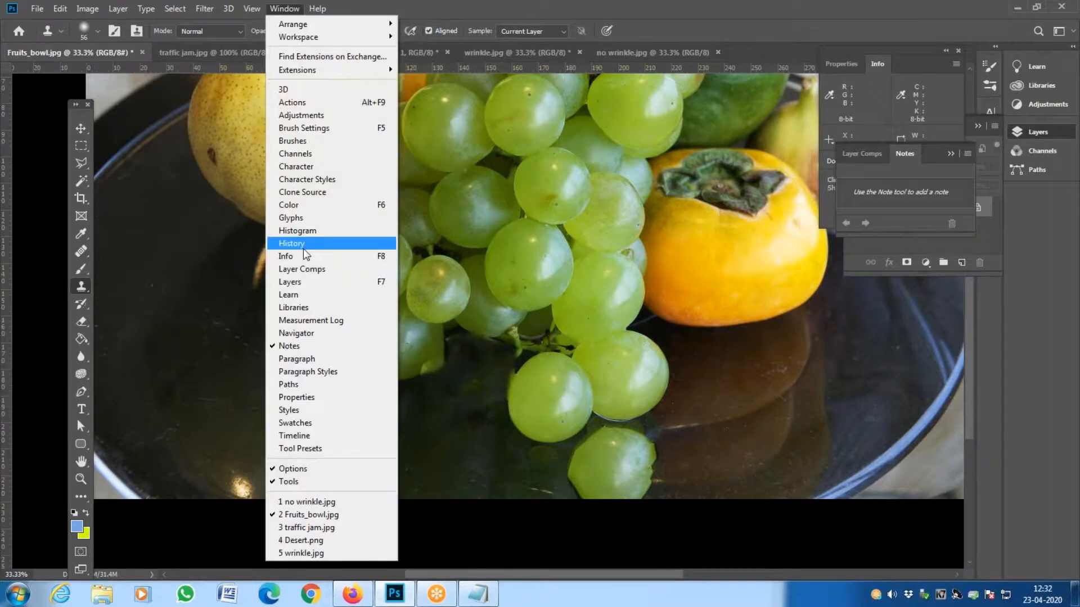
pyautogui.click(305, 245)
pyautogui.click(484, 207)
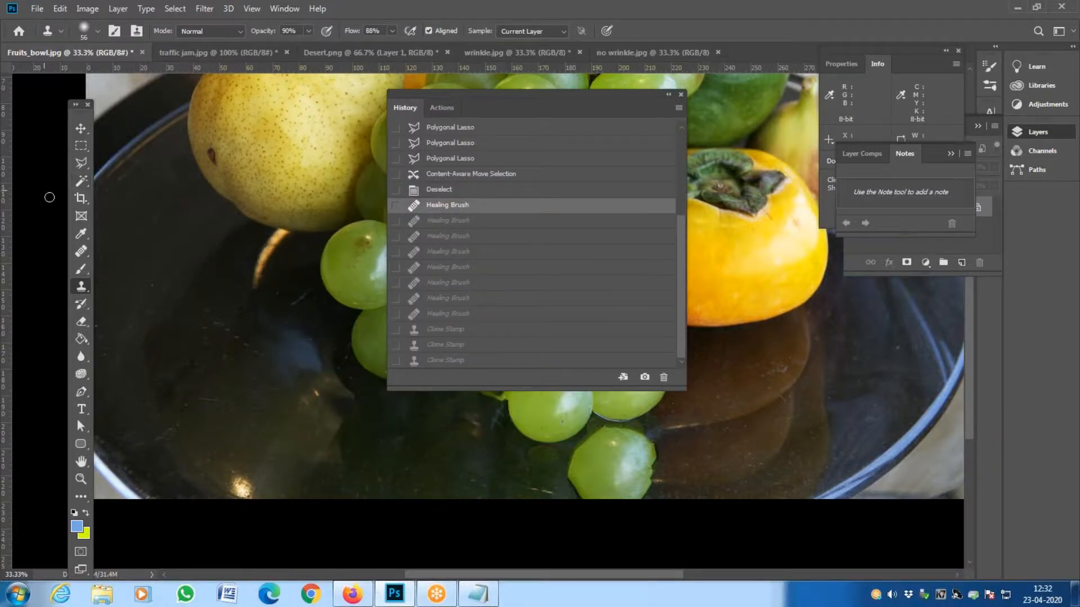
# - Outline the gap and its grape remnants with the Patch tool, patch it repeatedly from clean dark bowl areas, and deselect
pyautogui.click(81, 252)
pyautogui.rightClick(81, 251)
pyautogui.click(120, 278)
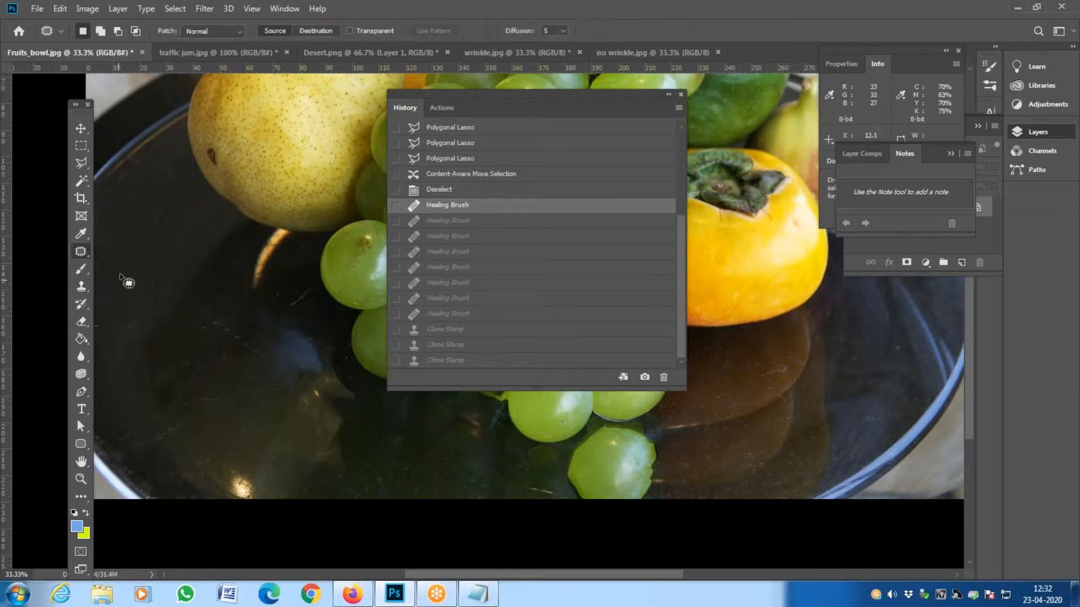
pyautogui.click(682, 96)
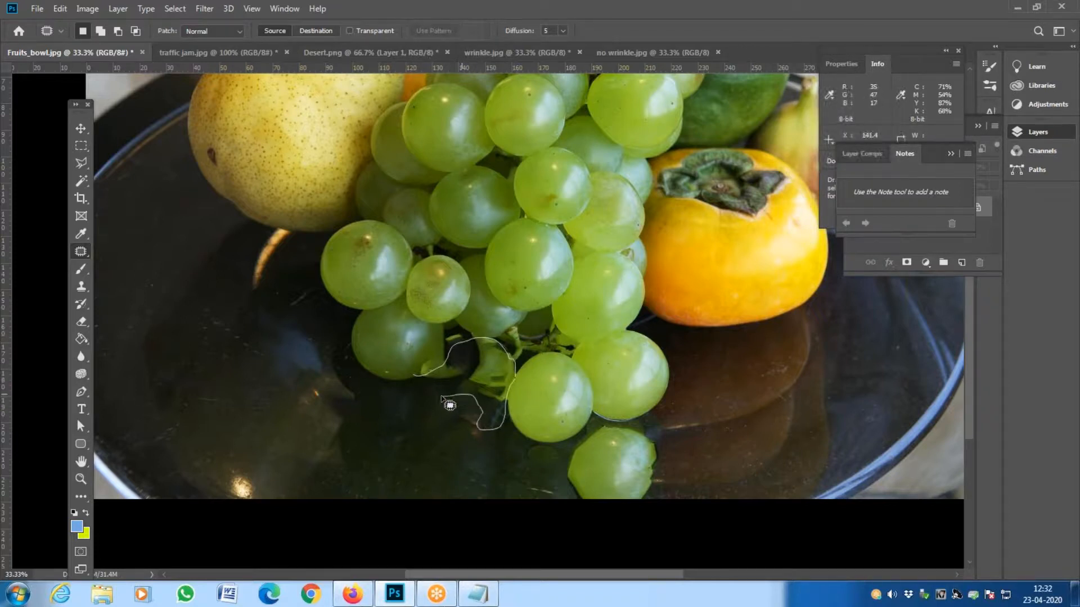
pyautogui.moveTo(413, 378)
pyautogui.mouseDown()
pyautogui.moveTo(267, 449)
pyautogui.moveTo(388, 461)
pyautogui.mouseUp()
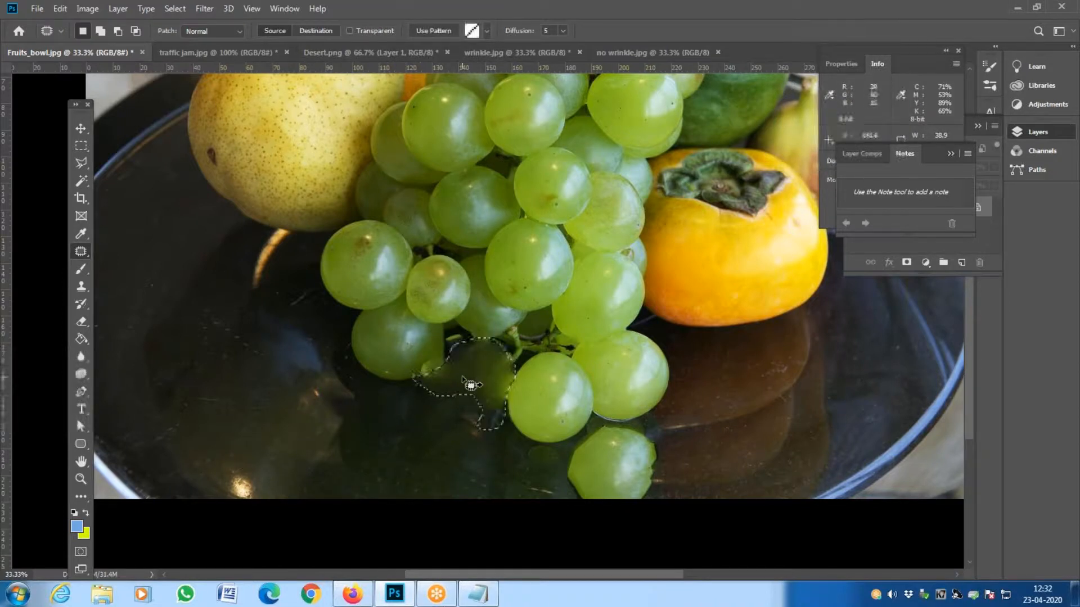
pyautogui.moveTo(458, 380); pyautogui.dragTo(432, 454)
pyautogui.moveTo(498, 417); pyautogui.dragTo(277, 460)
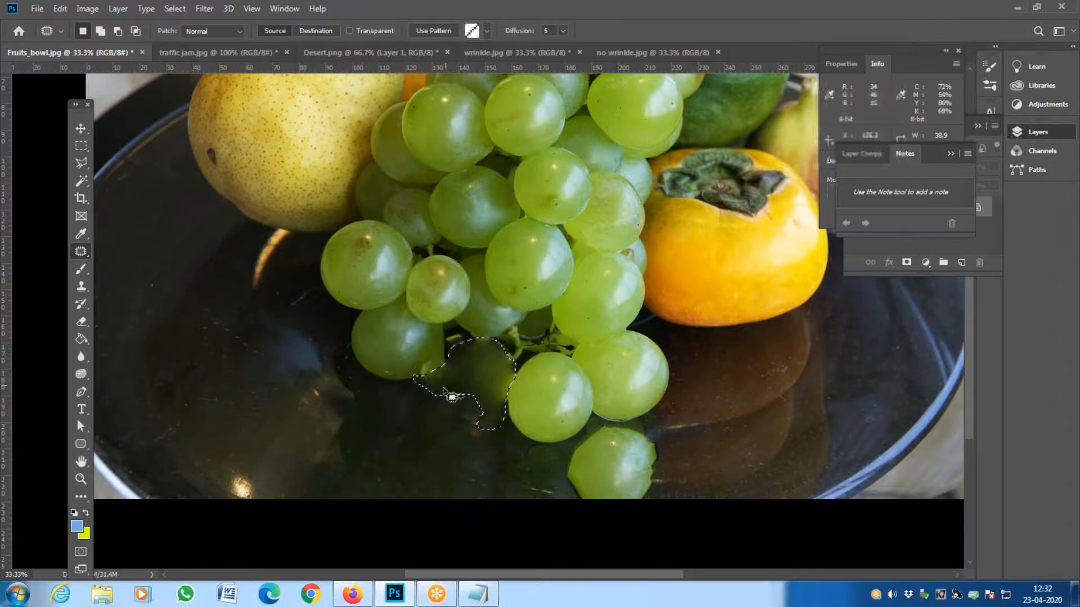
pyautogui.moveTo(470, 380); pyautogui.dragTo(169, 254)
pyautogui.hotkey('ctrl', 'd')
# - Examine the patched gap close up and within the whole bunch of grapes
pyautogui.press('z')
pyautogui.keyDown('alt'); pyautogui.click(438, 457); pyautogui.keyUp('alt')
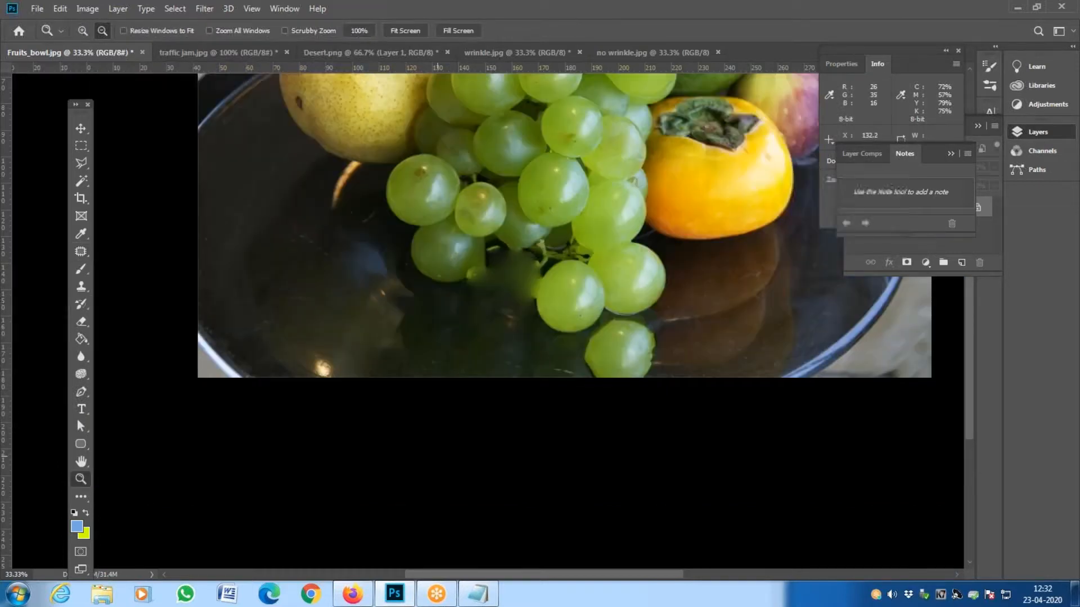
pyautogui.click(570, 267)
pyautogui.click(570, 267)
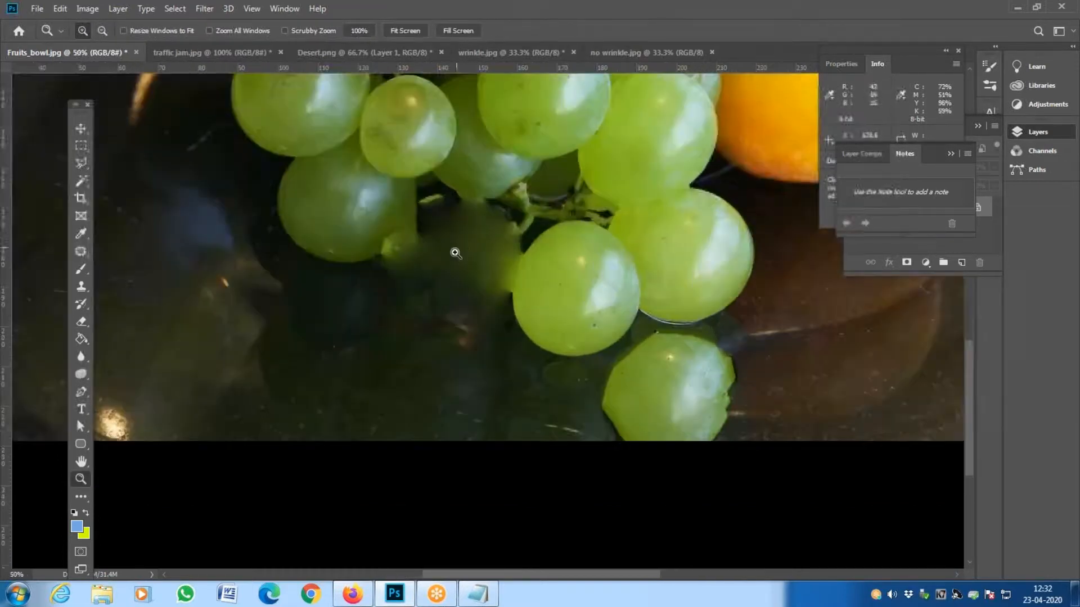
pyautogui.keyDown('alt'); pyautogui.click(527, 364); pyautogui.keyUp('alt')
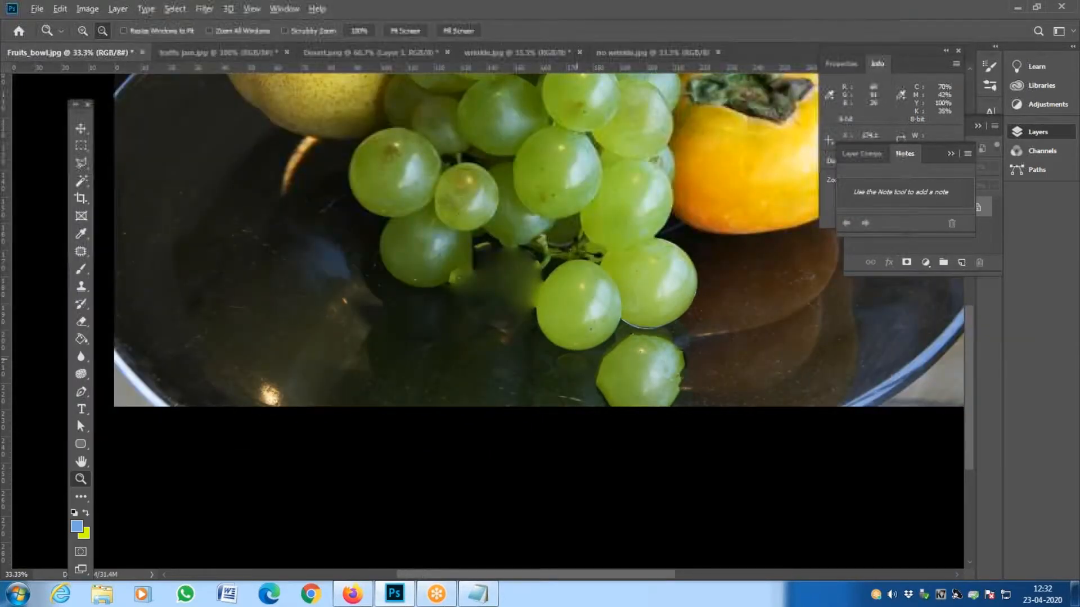
pyautogui.keyDown('alt'); pyautogui.click(577, 362); pyautogui.keyUp('alt')
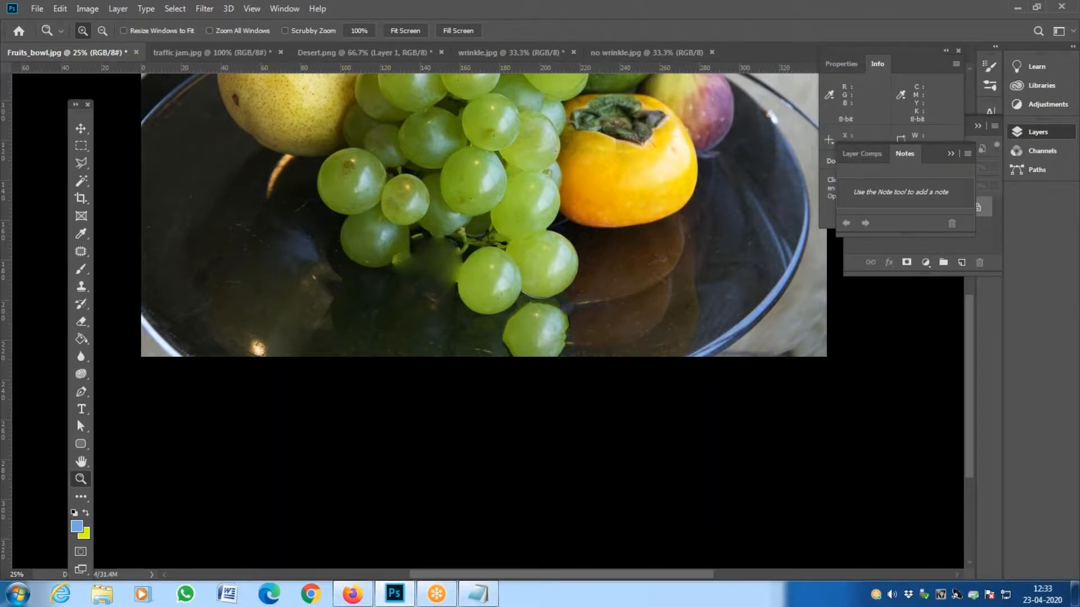
pyautogui.click(85, 267)
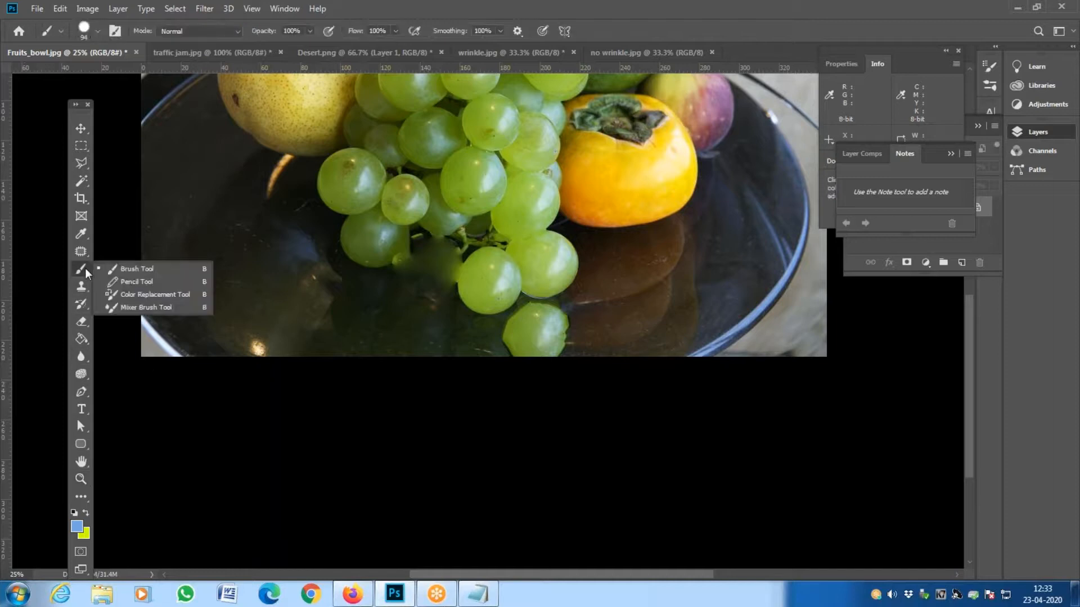
pyautogui.click(81, 252)
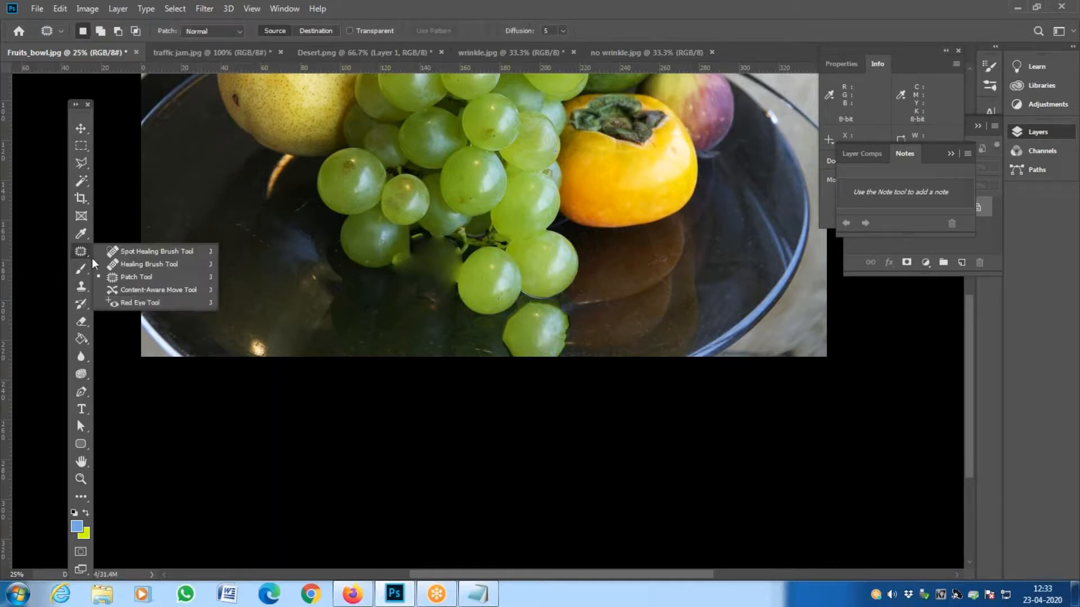
pyautogui.click(130, 290)
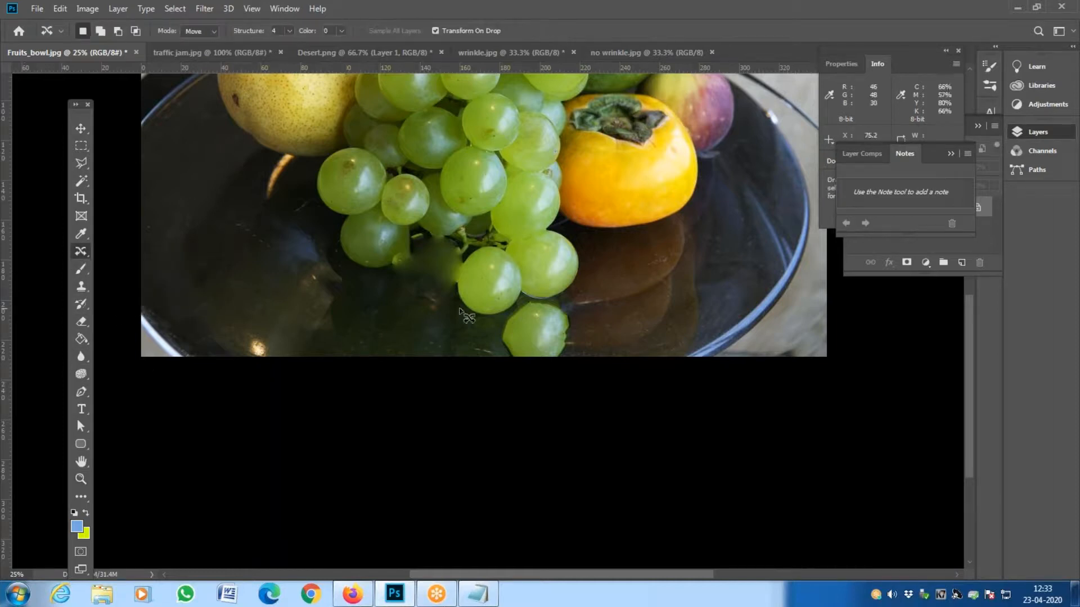
pyautogui.click(81, 257)
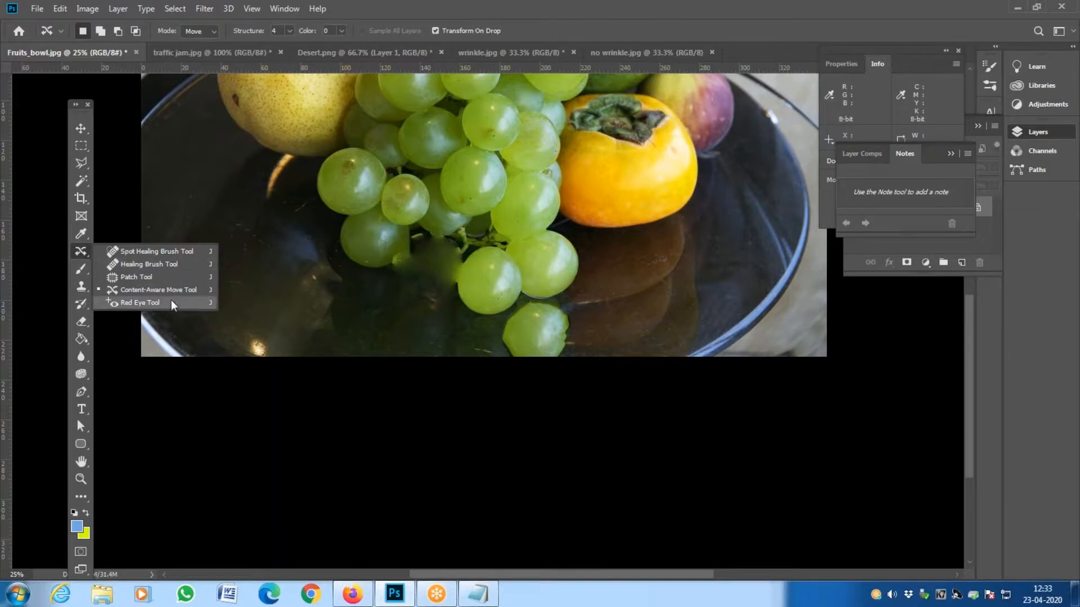
pyautogui.click(89, 134)
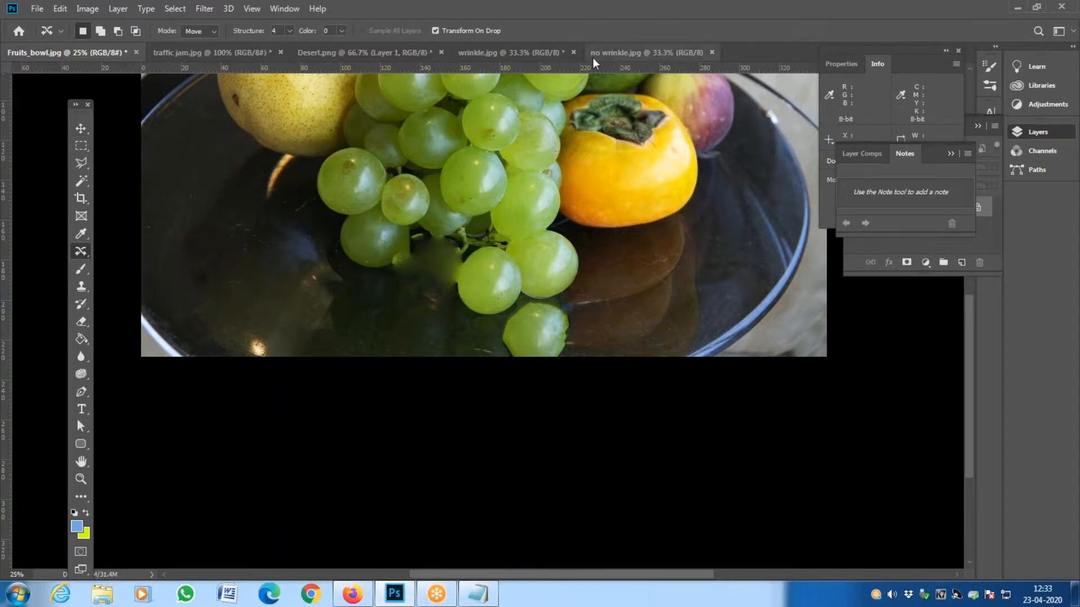
# - Open the sample photo Red-eye_photo-effect.jpg from the SAMPLE IMAGES folder
pyautogui.click(639, 48)
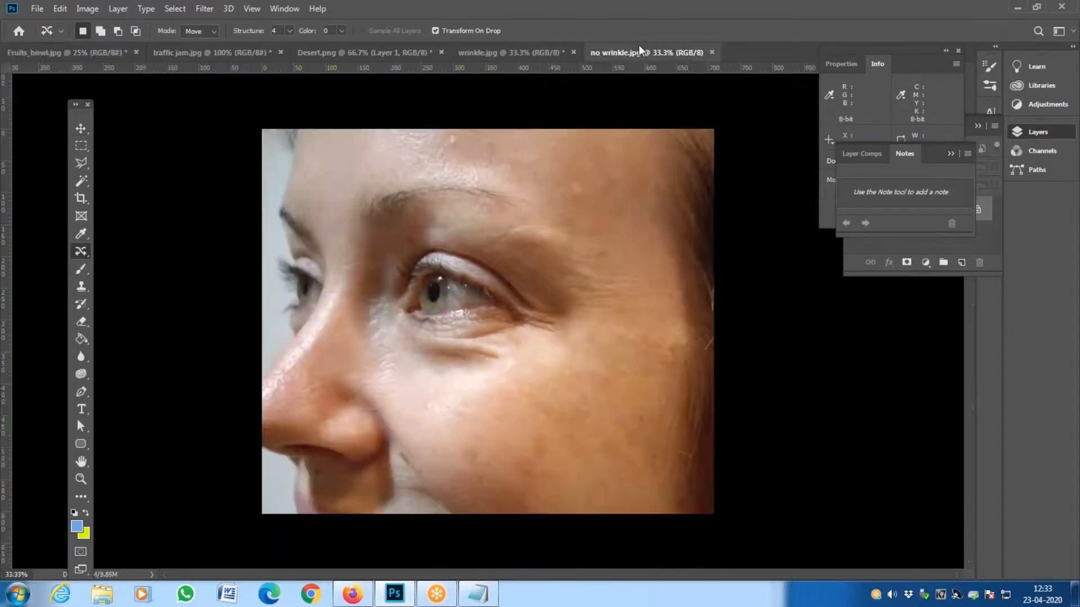
pyautogui.click(35, 8)
pyautogui.click(43, 32)
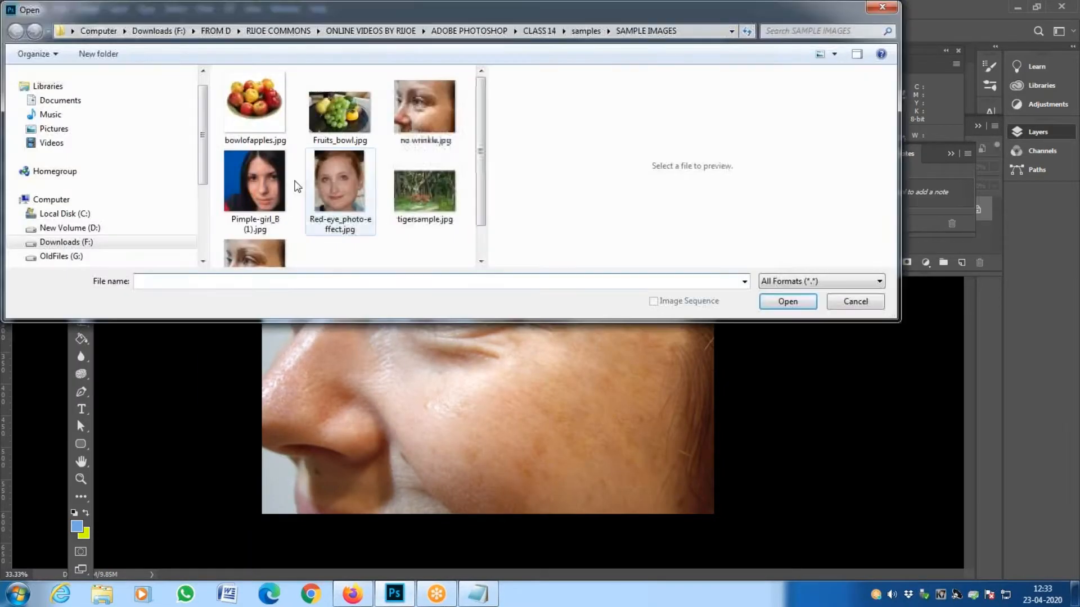
pyautogui.click(340, 185)
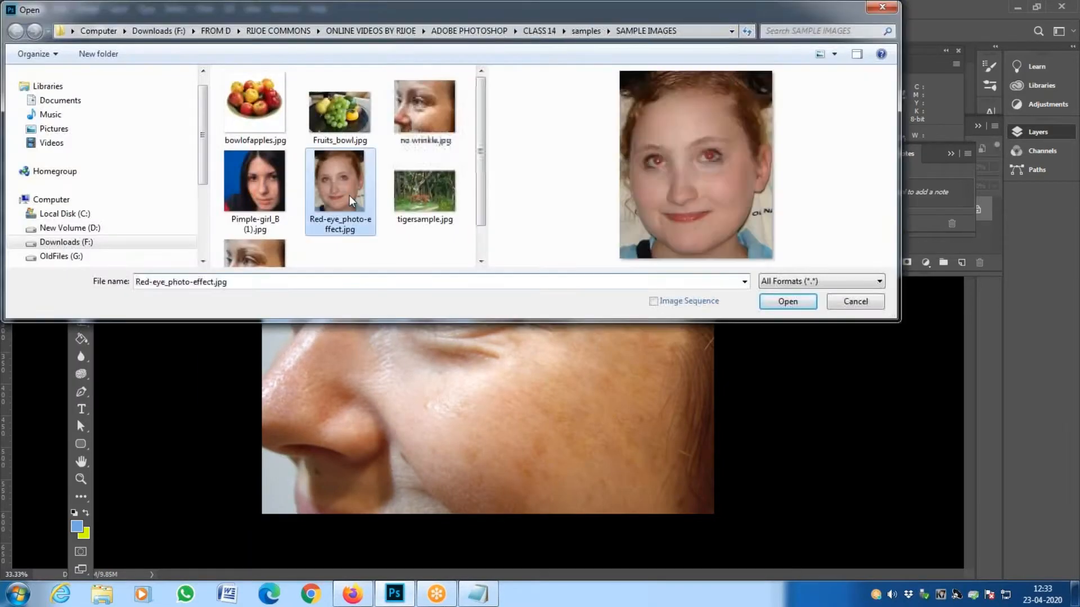
pyautogui.doubleClick(339, 186)
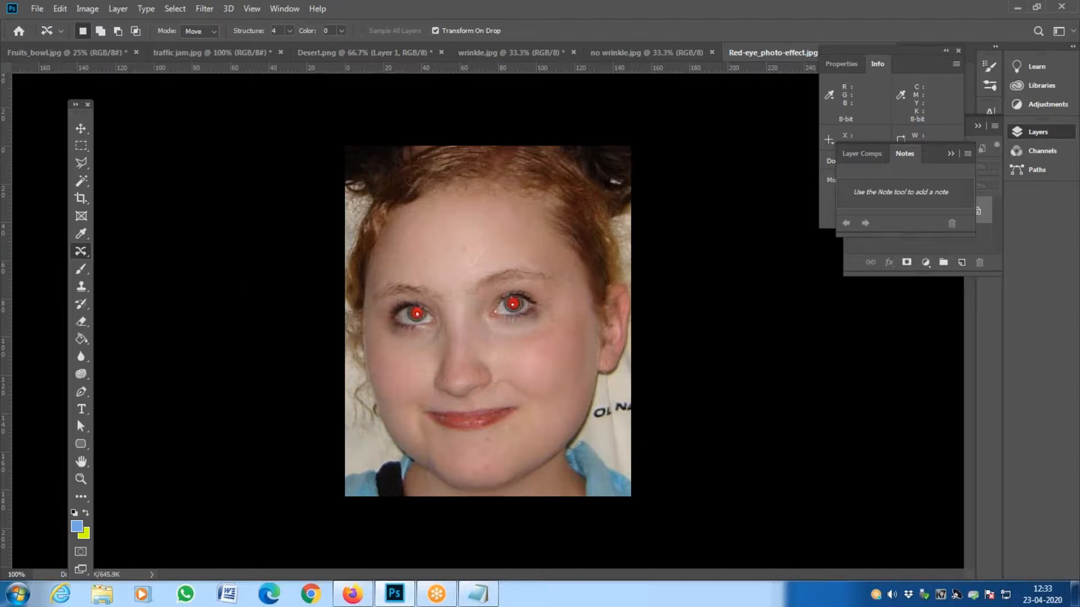
# - Remove the red glow from both pupils in the portrait with the Red Eye tool
pyautogui.rightClick(86, 248)
pyautogui.click(131, 305)
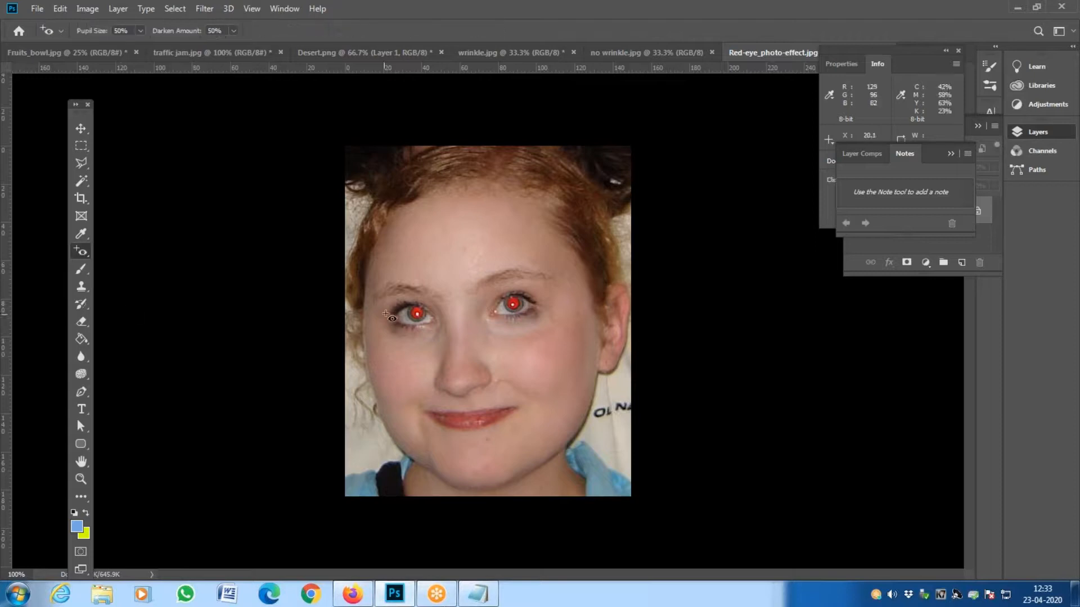
pyautogui.click(417, 313)
pyautogui.click(513, 304)
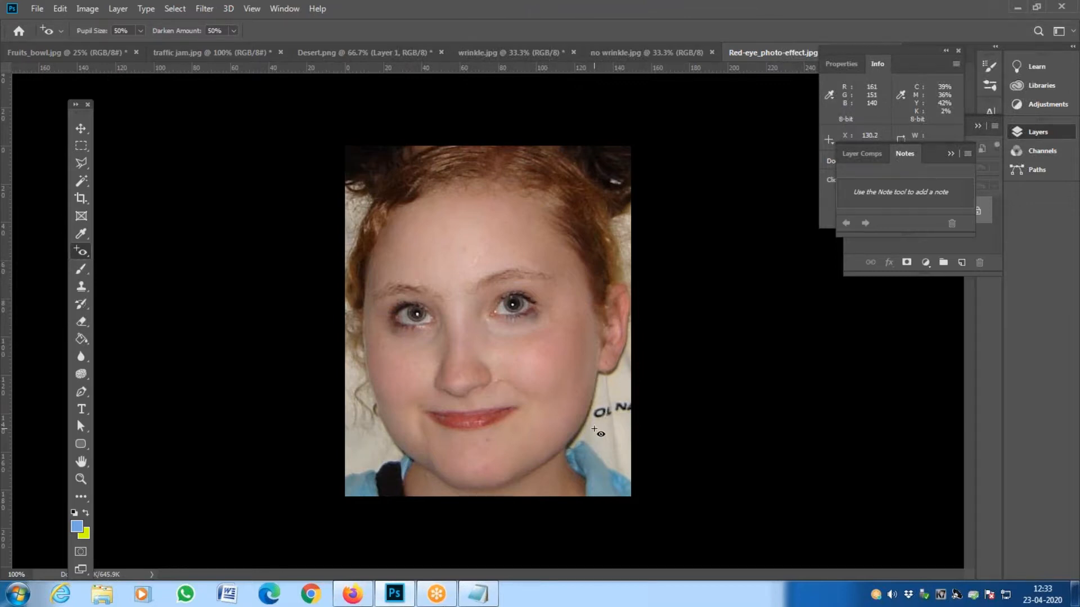
pyautogui.rightClick(82, 254)
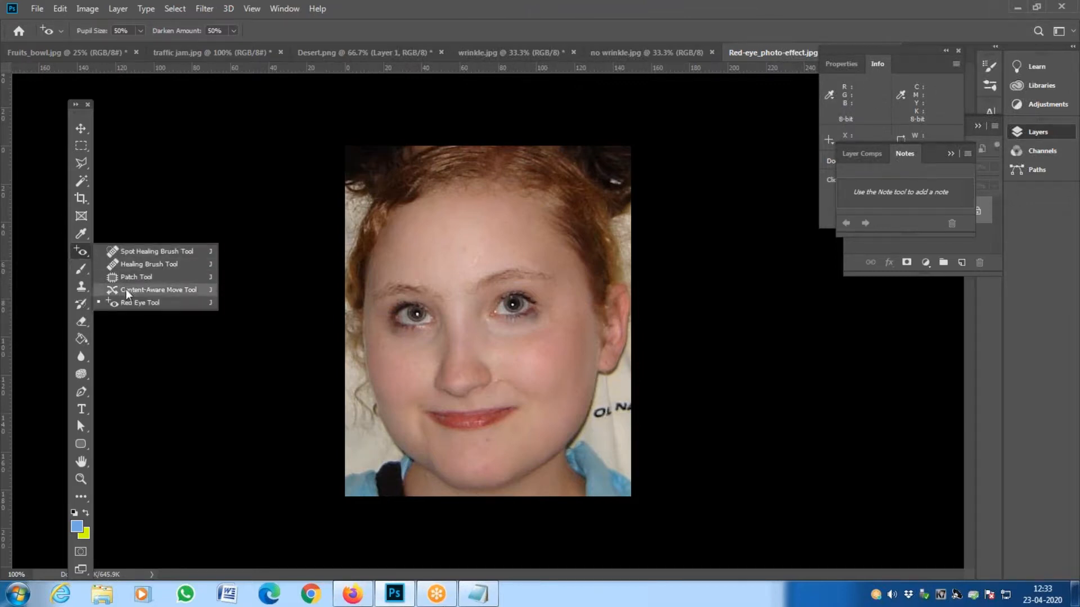
pyautogui.click(137, 304)
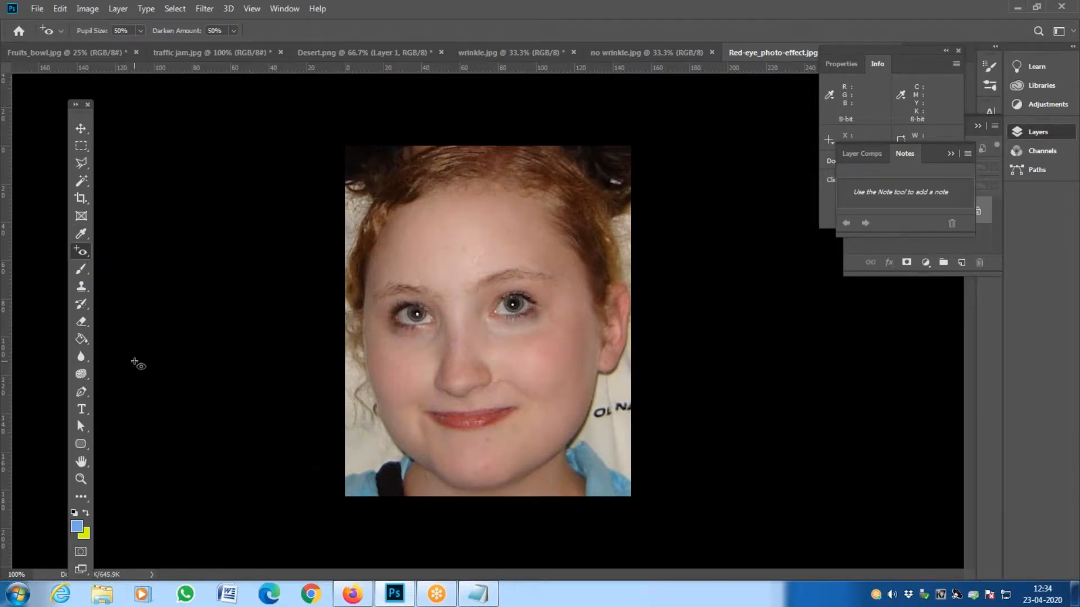
pyautogui.rightClick(88, 252)
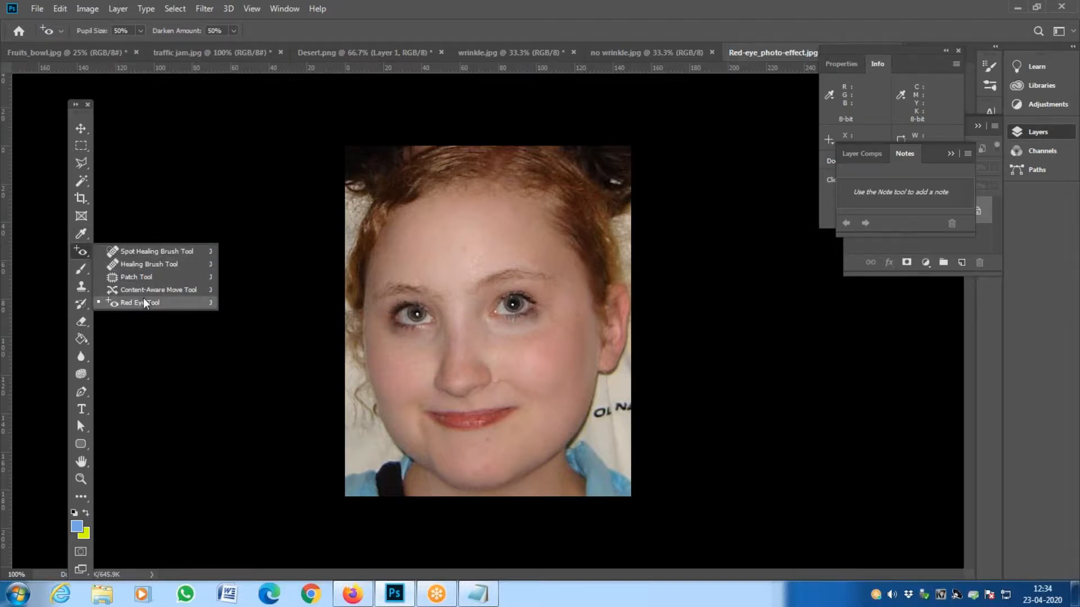
# - Look through the healing, brush and stamp tool groups and activate the Clone Stamp tool
pyautogui.click(147, 250)
pyautogui.rightClick(80, 257)
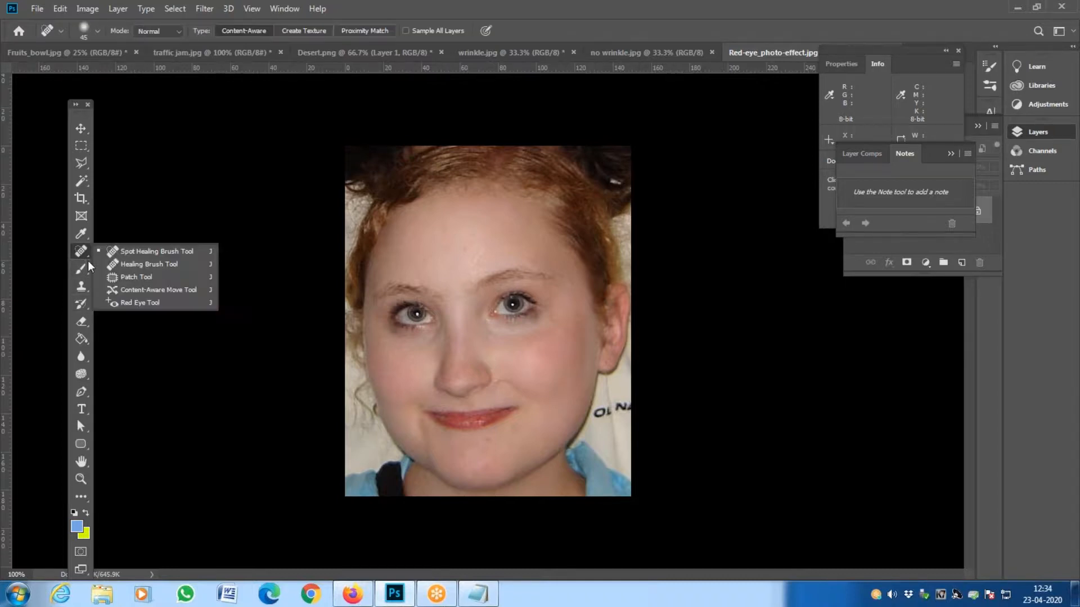
pyautogui.click(82, 268)
pyautogui.rightClick(82, 268)
pyautogui.click(81, 288)
pyautogui.rightClick(80, 293)
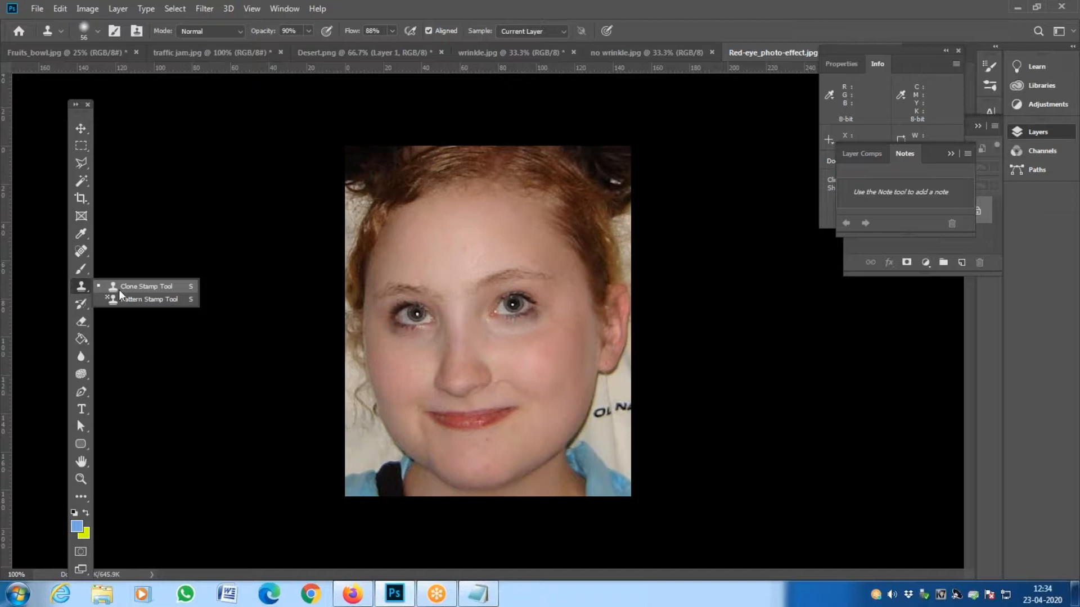
pyautogui.click(84, 250)
pyautogui.rightClick(84, 250)
pyautogui.click(124, 269)
pyautogui.click(84, 288)
pyautogui.rightClick(84, 289)
pyautogui.click(154, 285)
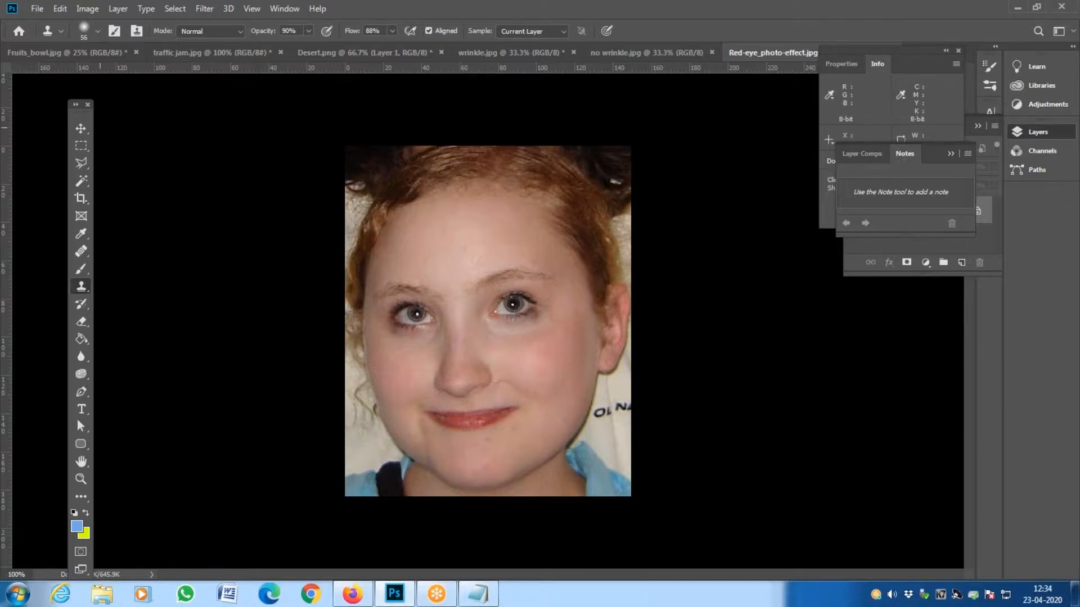
# - Review the open traffic jam, Desert, wrinkle and no wrinkle images, ending on the red-eye portrait
pyautogui.click(32, 10)
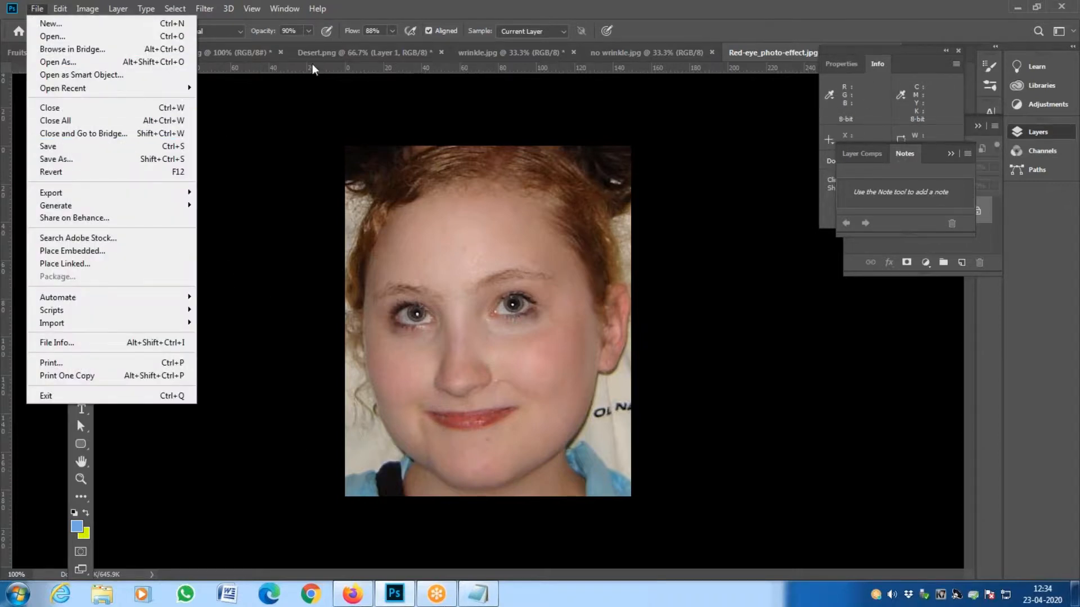
pyautogui.click(298, 51)
pyautogui.click(244, 51)
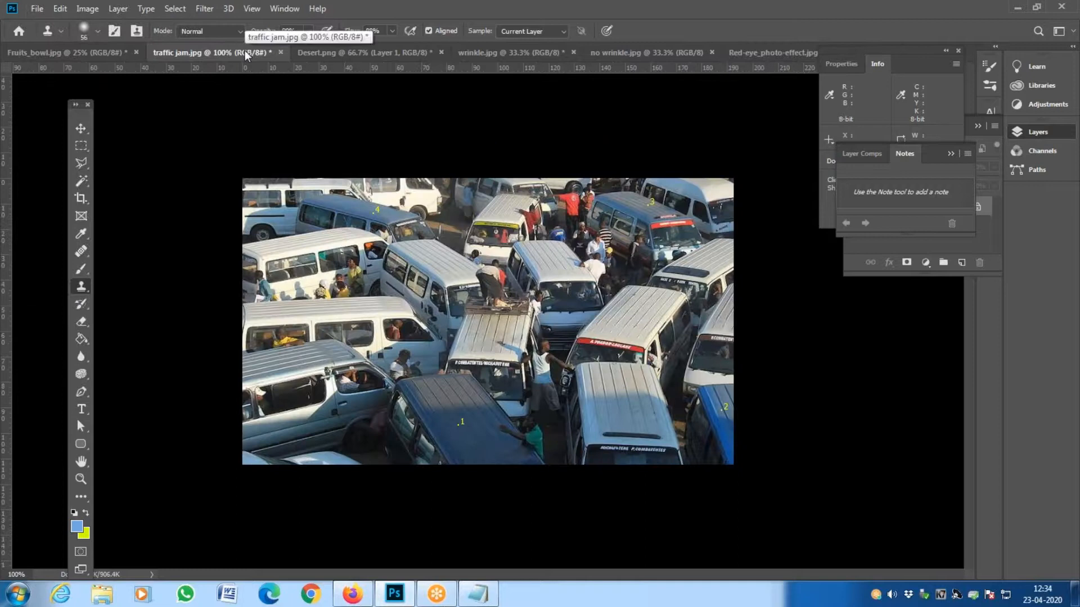
pyautogui.click(436, 52)
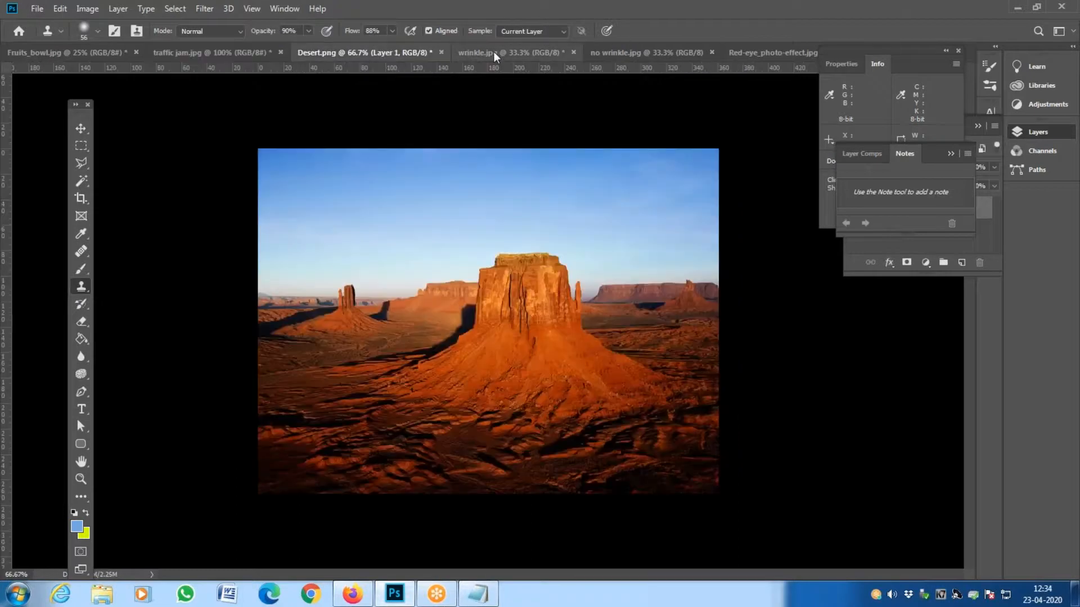
pyautogui.click(506, 52)
pyautogui.click(668, 54)
pyautogui.click(777, 51)
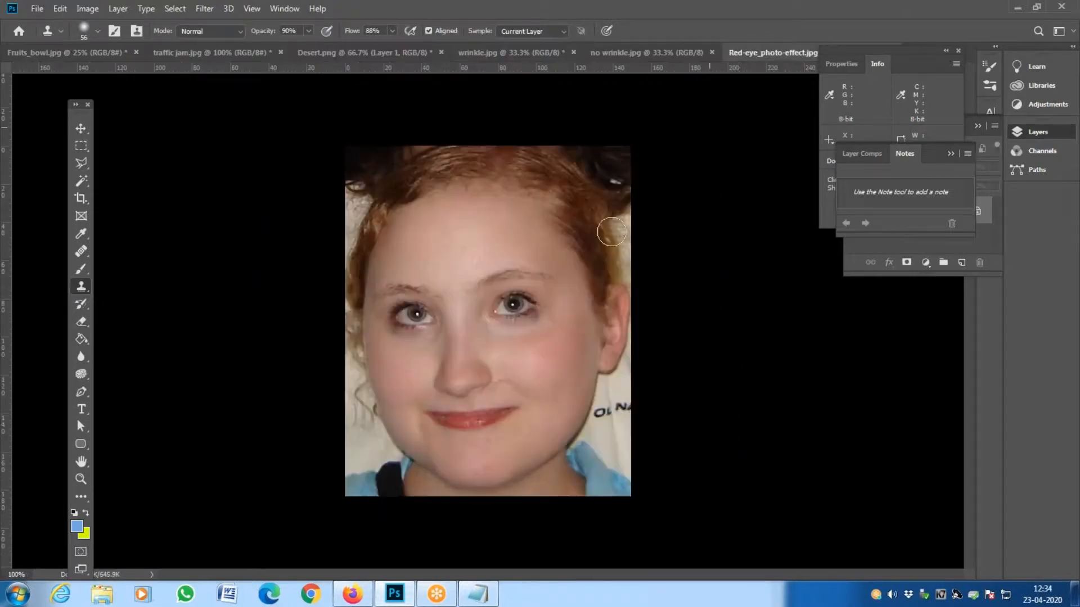
# - Switch to Firefox and search Google for "villa photo" in a new tab
pyautogui.click(352, 594)
pyautogui.click(169, 12)
pyautogui.write('www')
pyautogui.press('Return')
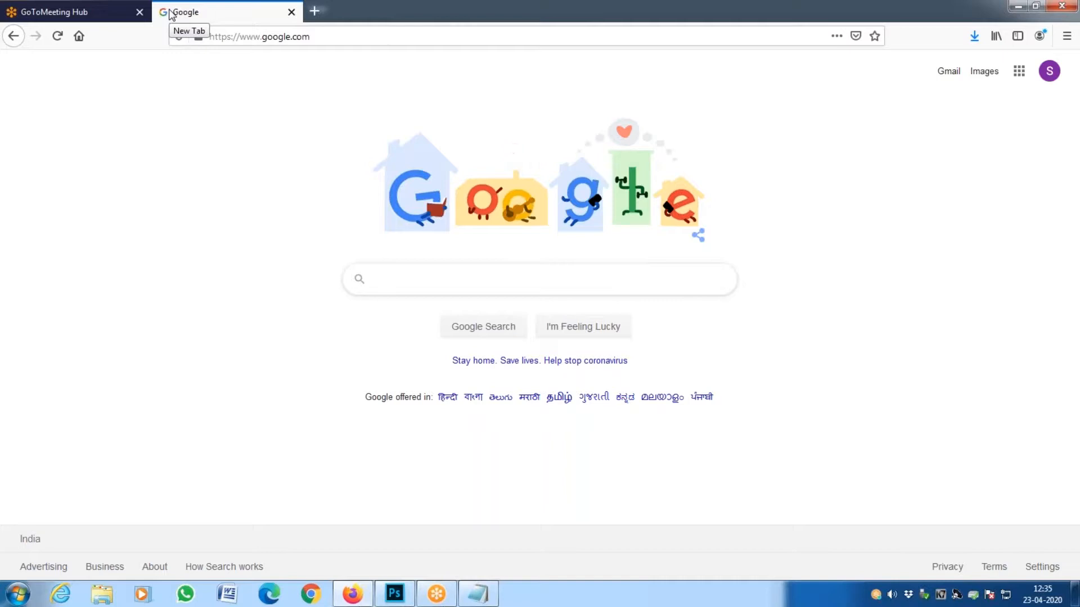
pyautogui.write('villa ')
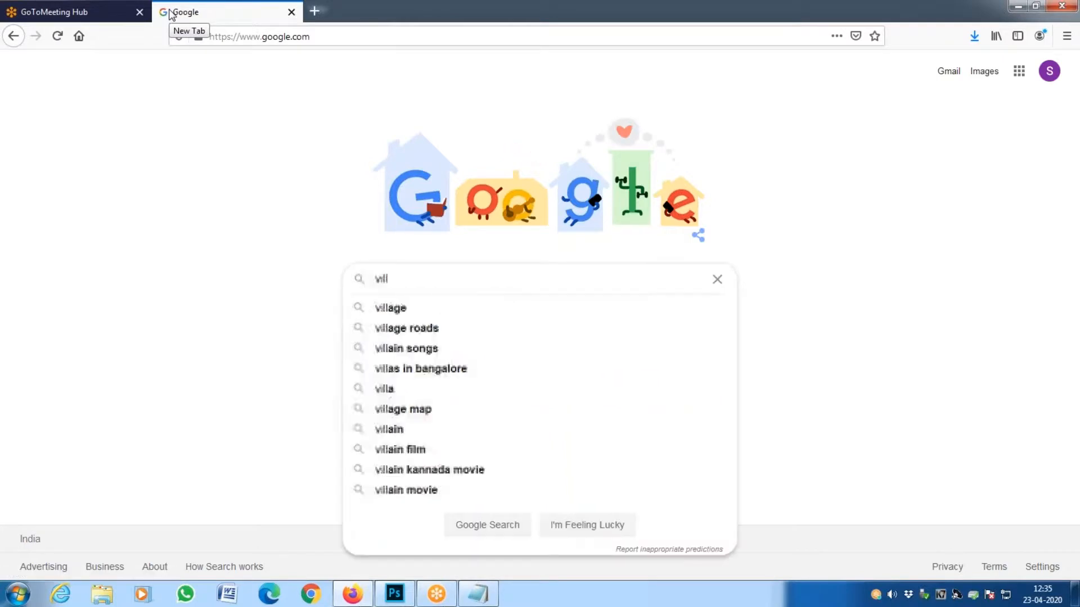
pyautogui.write('photo')
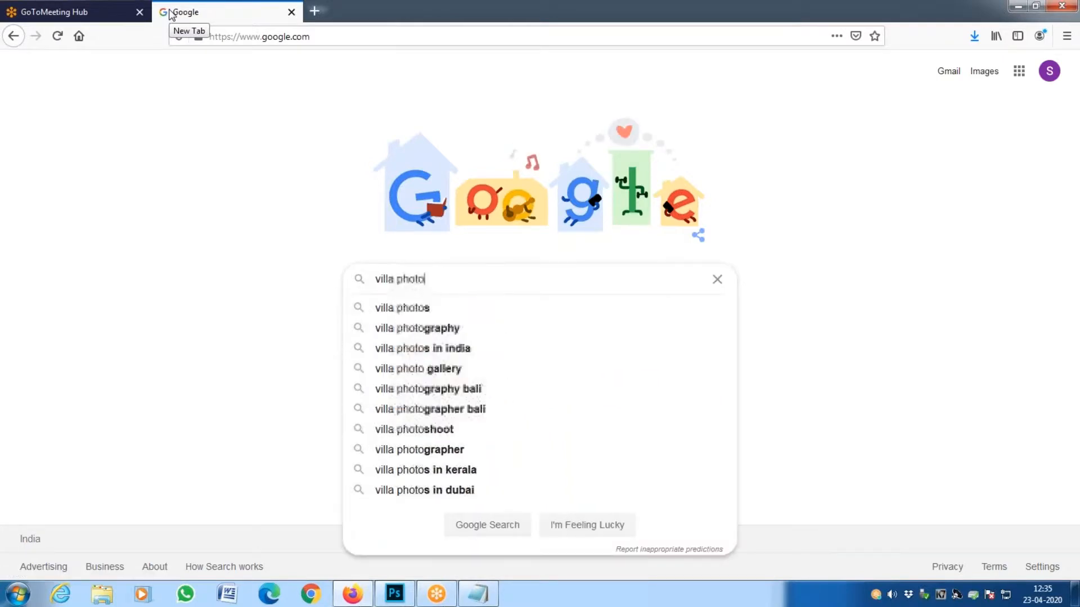
pyautogui.press('Return')
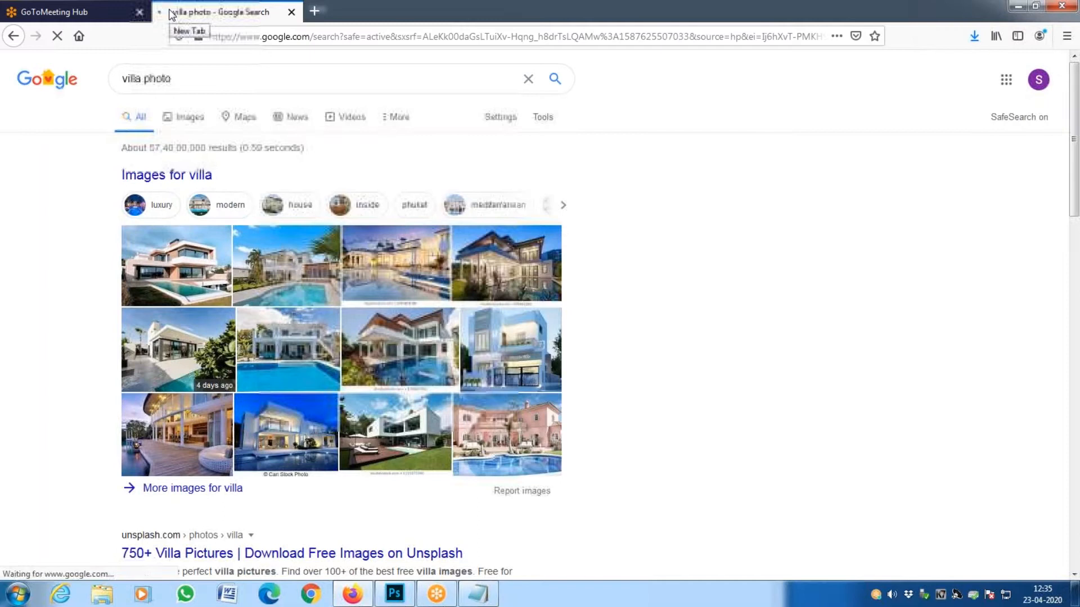
# - Browse the image results for villas and preview the Luxury Villa at King Mariout photo with a white hose on the lawn
pyautogui.scroll(-1, 433, 365)
pyautogui.scroll(-5, 431, 364)
pyautogui.scroll(6, 432, 364)
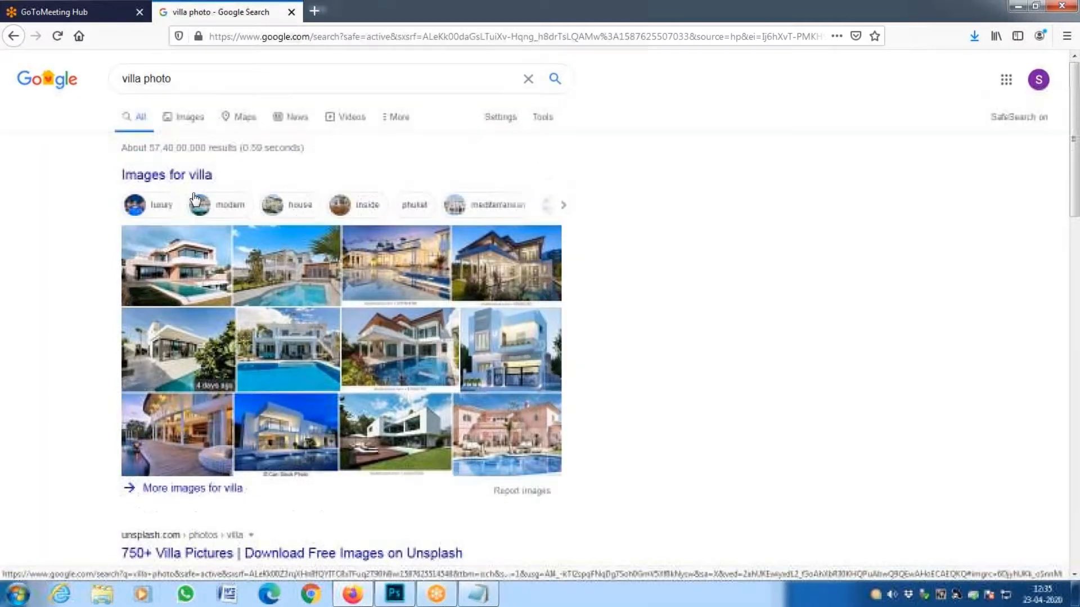
pyautogui.click(181, 113)
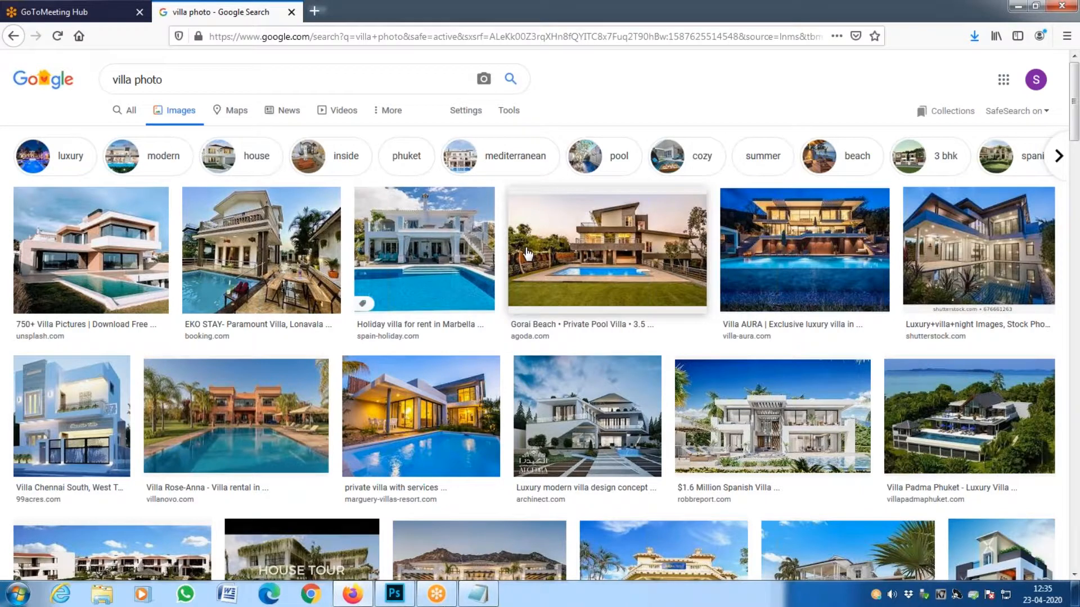
pyautogui.click(101, 266)
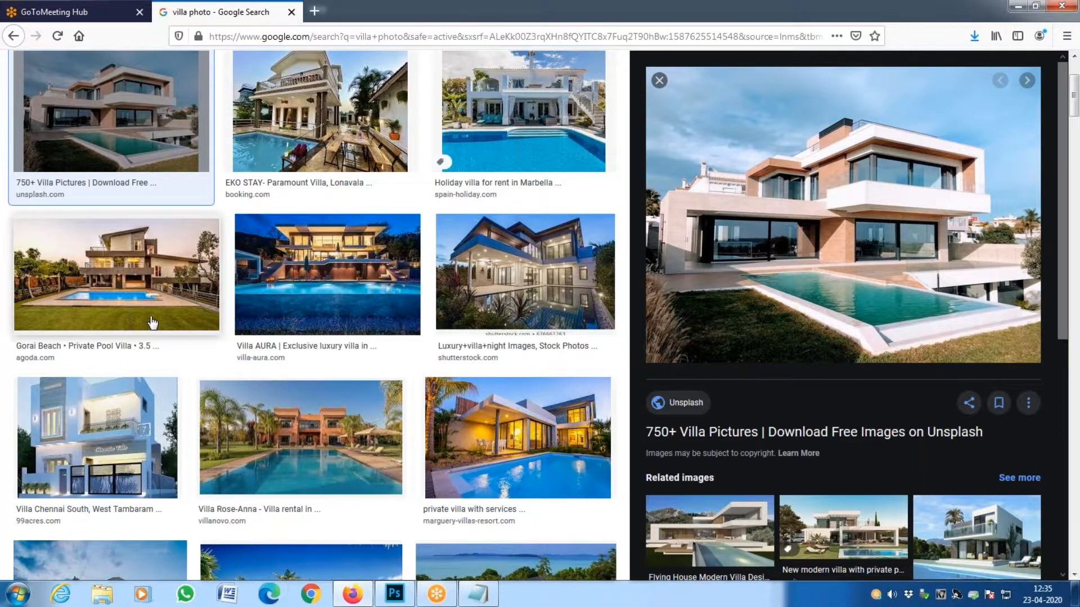
pyautogui.scroll(-7, 152, 323)
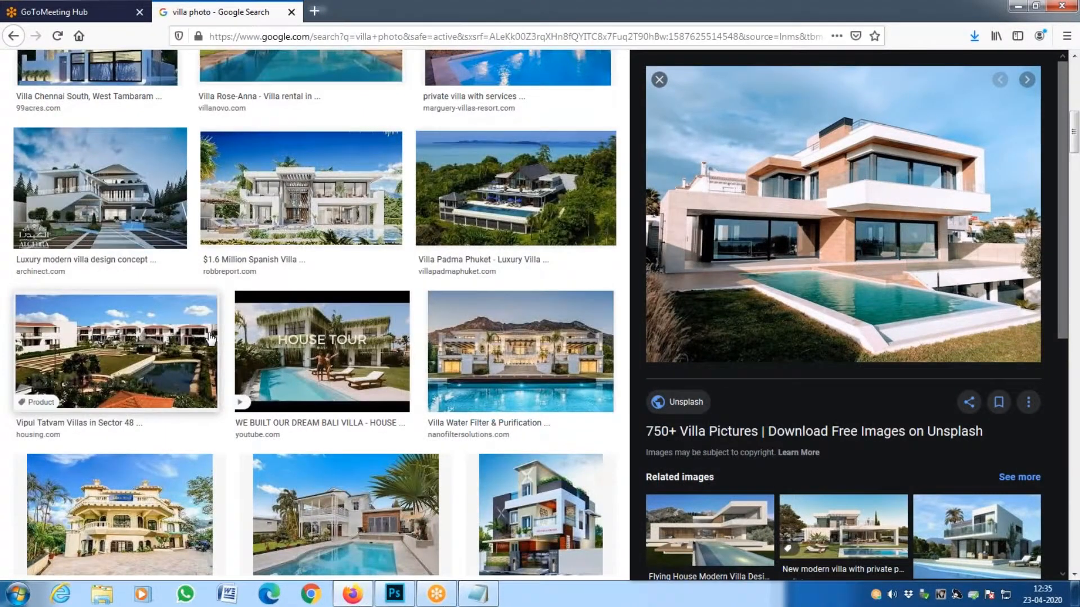
pyautogui.scroll(-20, 209, 339)
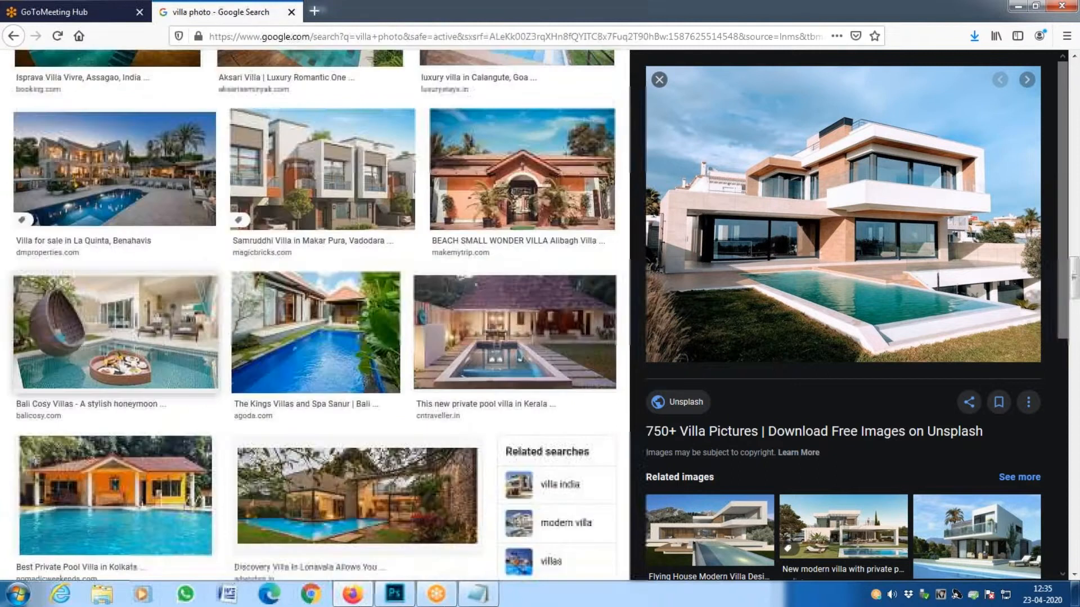
pyautogui.scroll(-5, 312, 315)
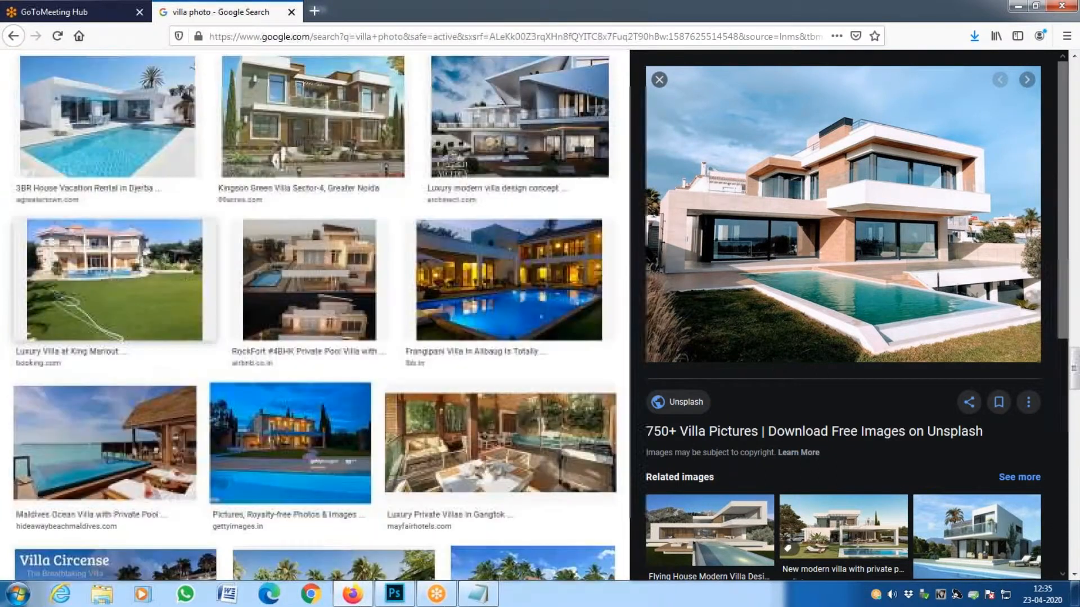
pyautogui.click(127, 306)
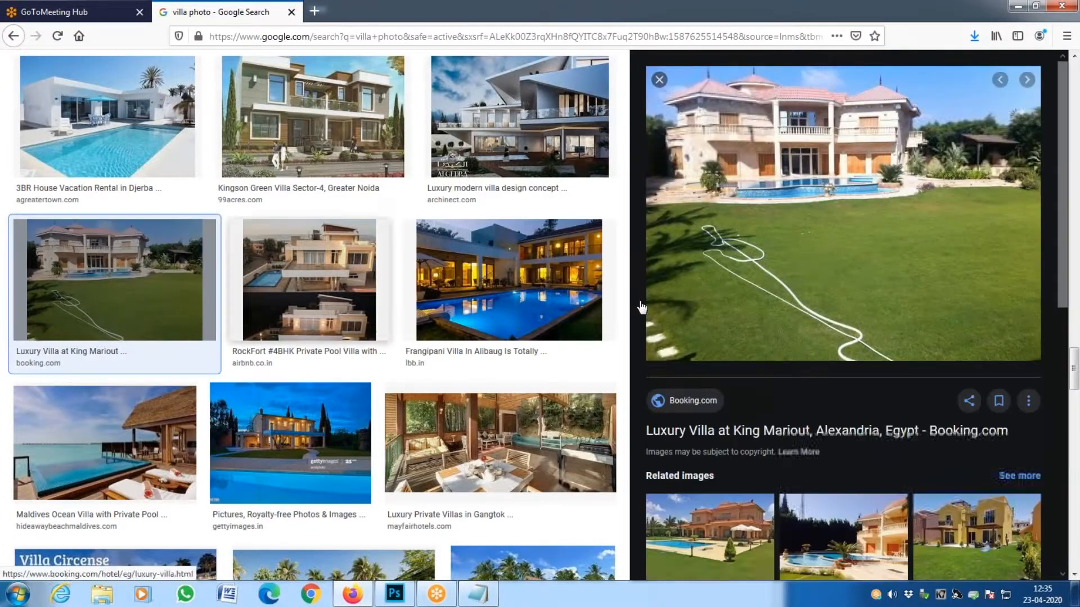
# - Open the villa photo's Booking.com source page in a new tab and find its large lawn picture
pyautogui.rightClick(785, 243)
pyautogui.press('t')
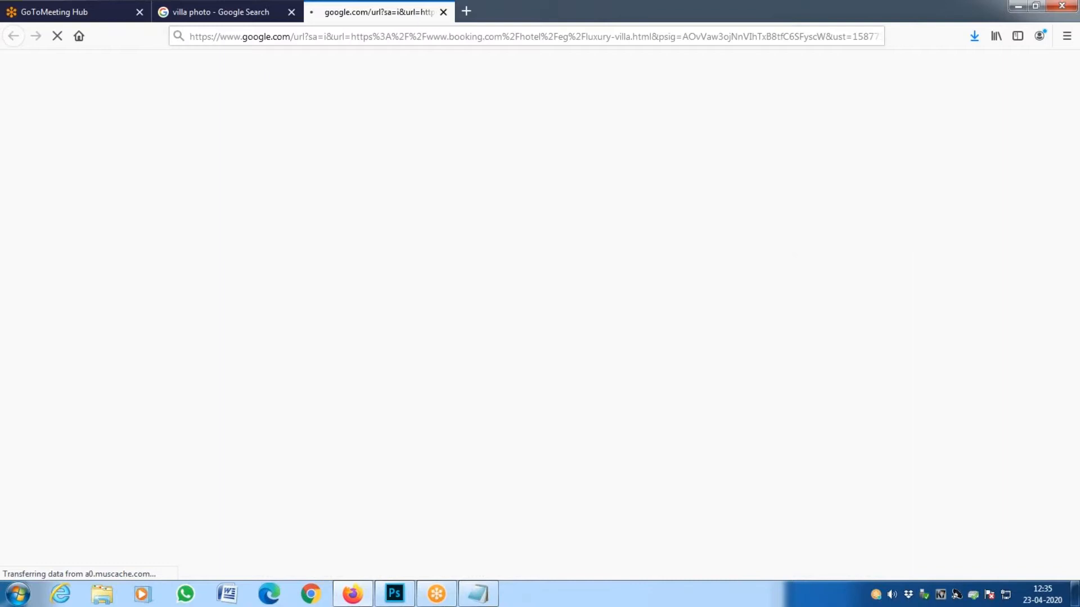
pyautogui.click(218, 12)
pyautogui.click(365, 14)
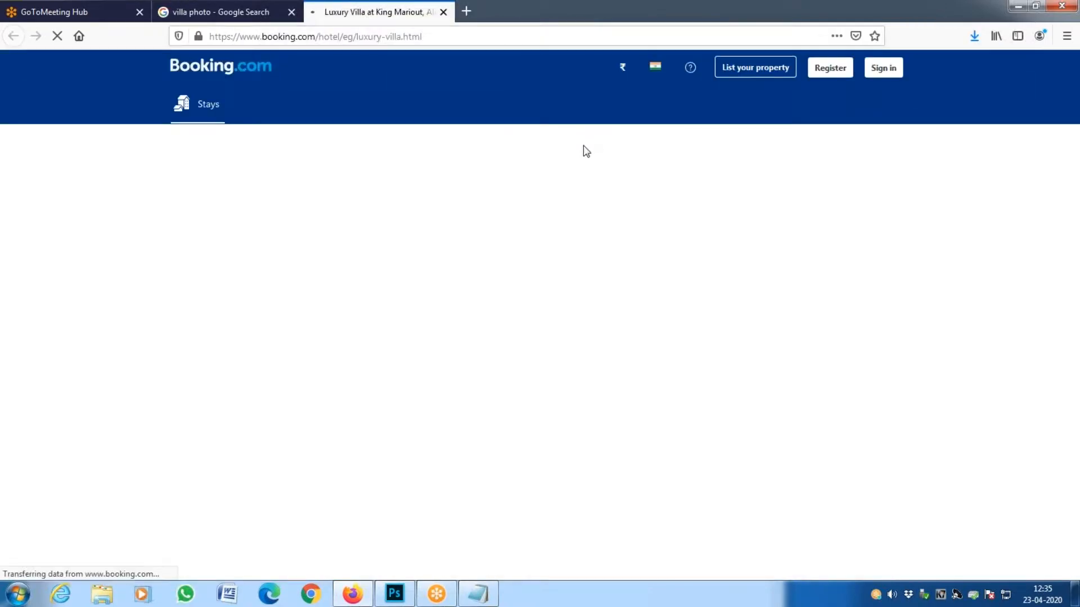
pyautogui.click(232, 12)
pyautogui.click(393, 11)
pyautogui.scroll(-6, 708, 281)
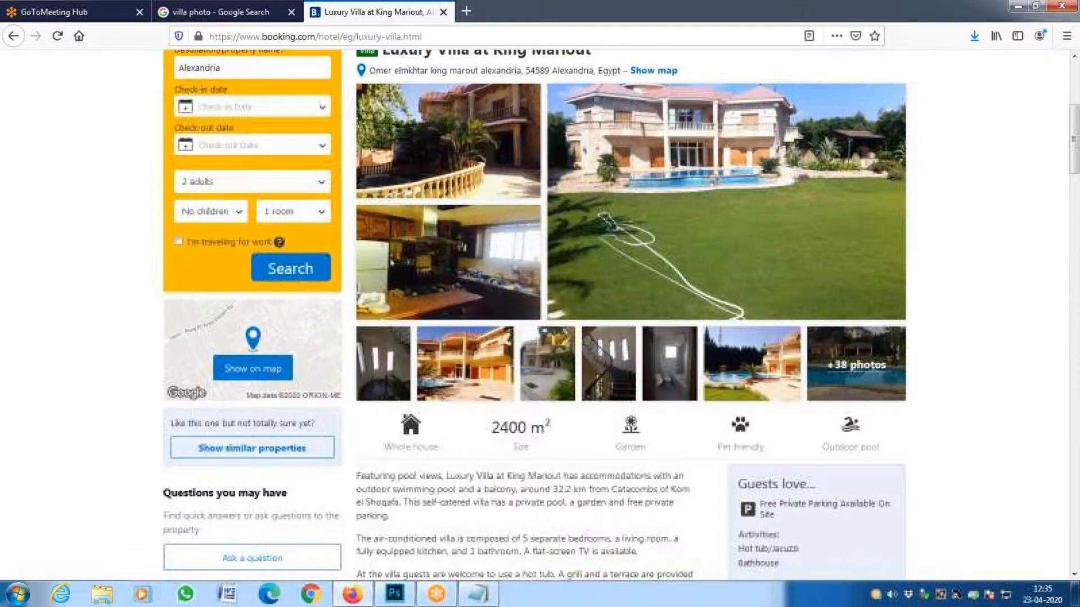
# - Save the large lawn picture as 154849820.jpg in the CLASS 14 folder
pyautogui.rightClick(710, 204)
pyautogui.click(792, 275)
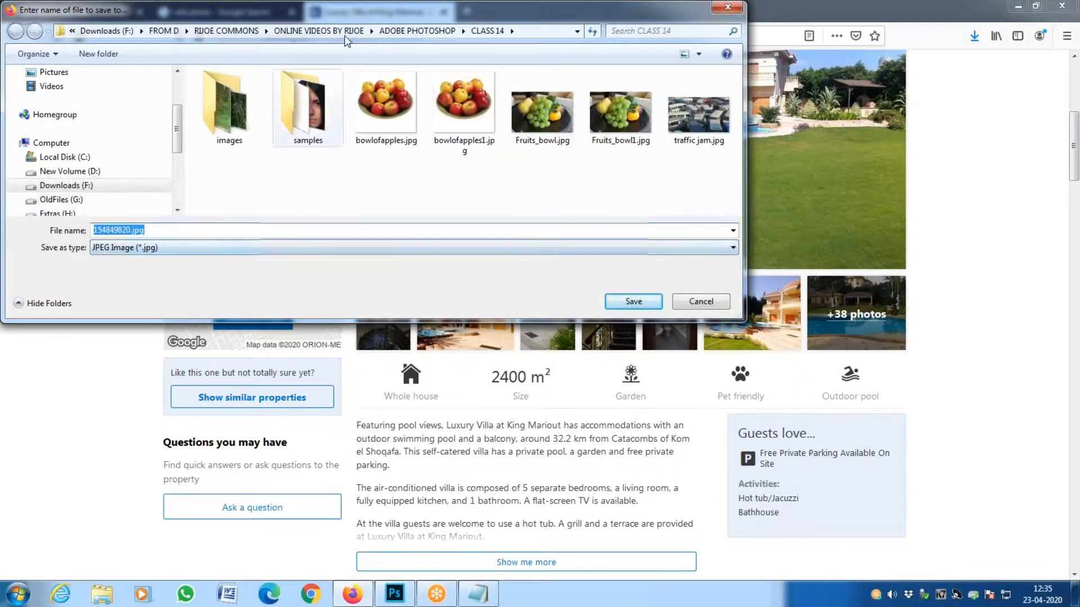
pyautogui.click(632, 302)
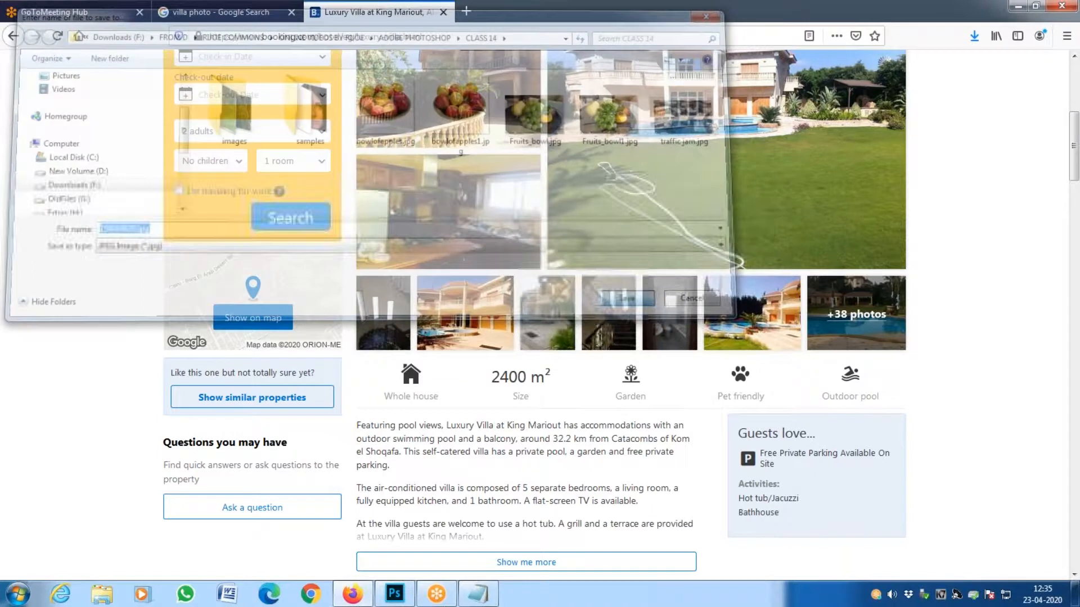
# - Switch back to Photoshop and open 154849820.jpg from the CLASS 14 folder
pyautogui.click(393, 595)
pyautogui.click(38, 9)
pyautogui.click(51, 37)
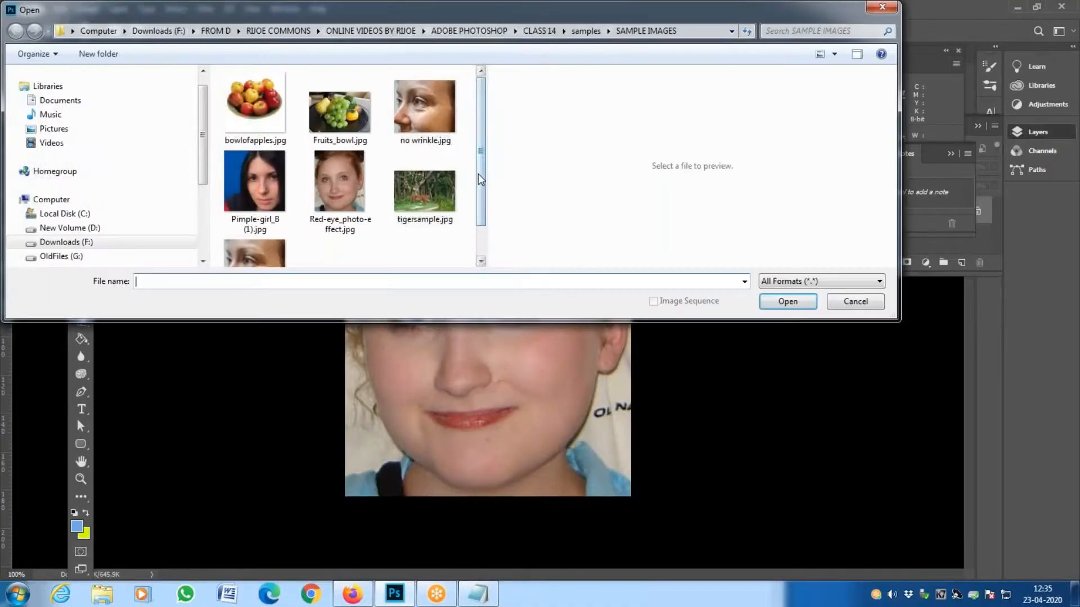
pyautogui.moveTo(478, 174); pyautogui.dragTo(484, 106)
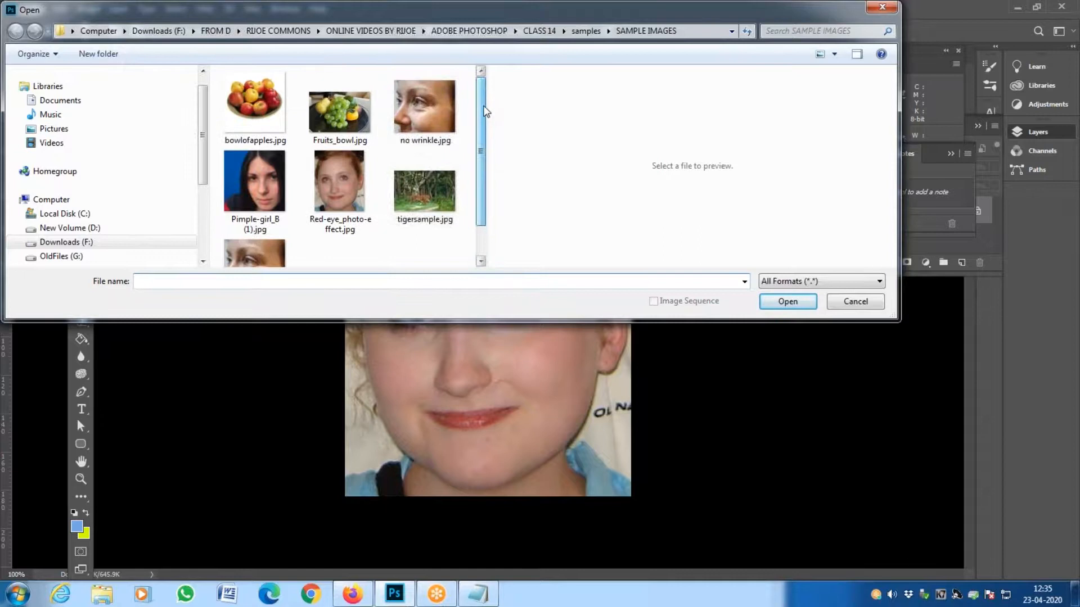
pyautogui.click(539, 31)
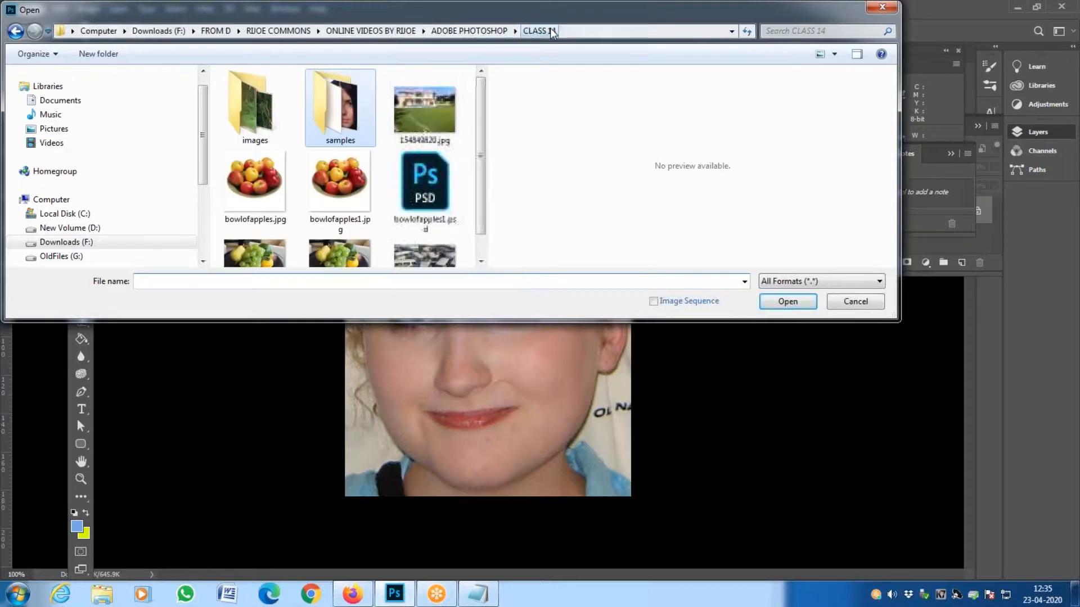
pyautogui.doubleClick(451, 108)
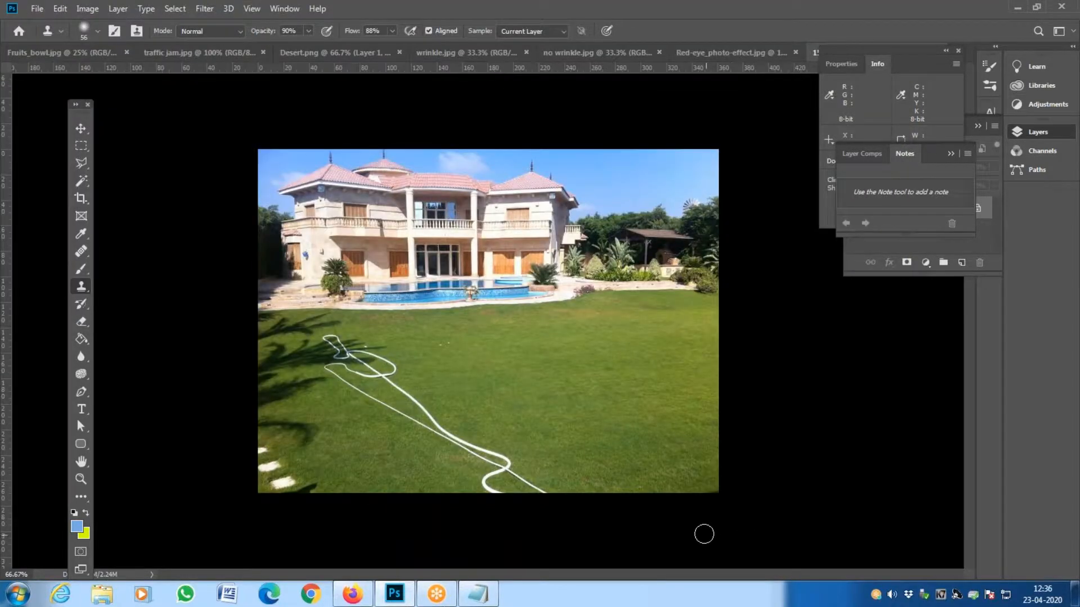
# - Examine the white hose on the lawn up close and within the whole villa photo
pyautogui.press('z')
pyautogui.click(443, 350)
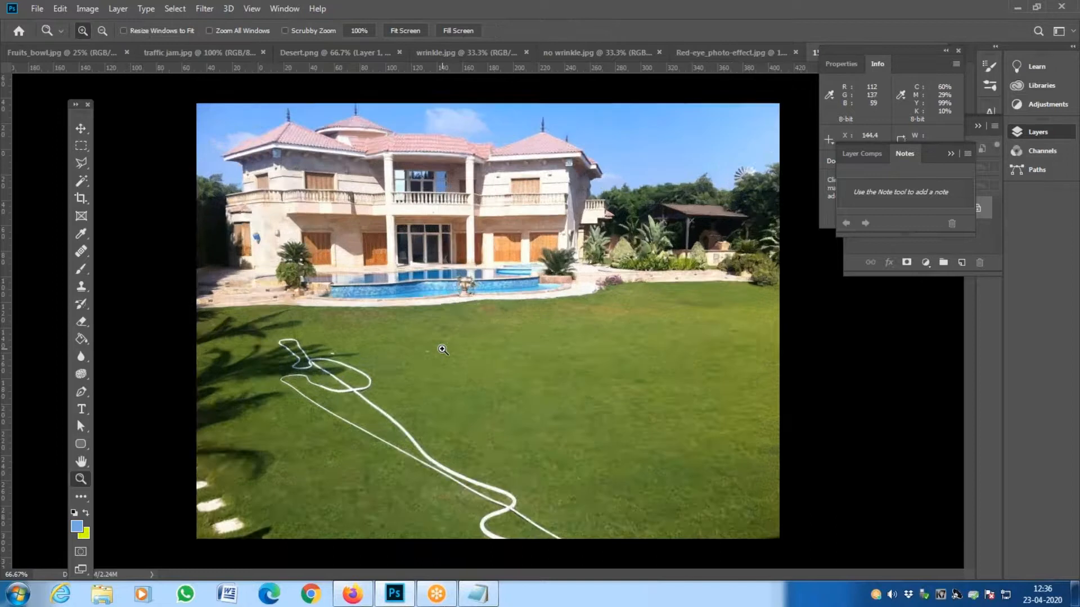
pyautogui.click(442, 349)
pyautogui.moveTo(271, 369); pyautogui.dragTo(612, 392)
pyautogui.moveTo(522, 441); pyautogui.dragTo(423, 284)
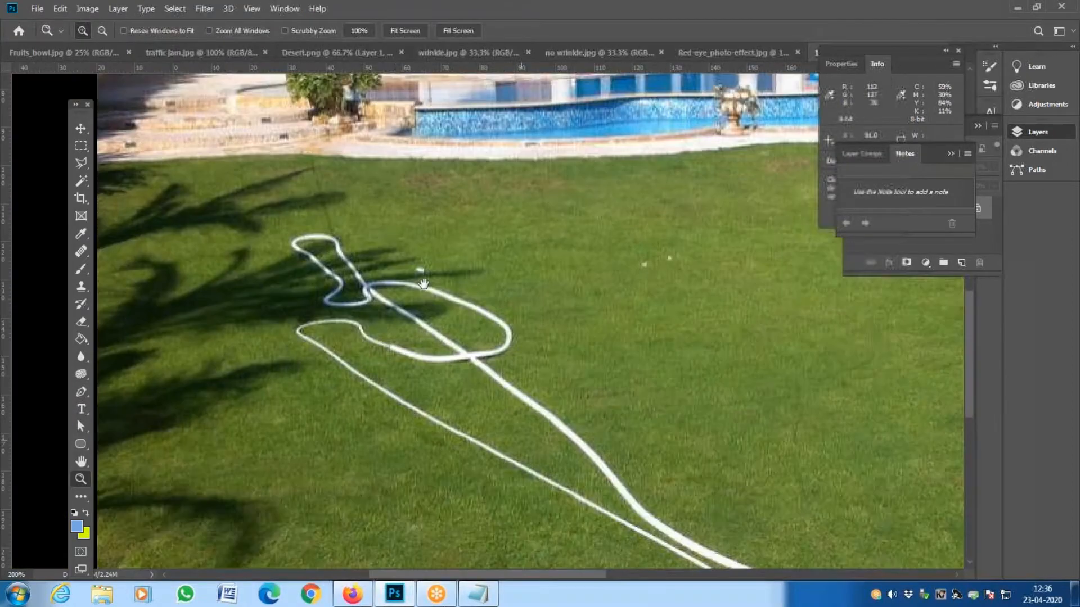
pyautogui.hotkey('ctrl', '-')
pyautogui.hotkey('ctrl', '-')
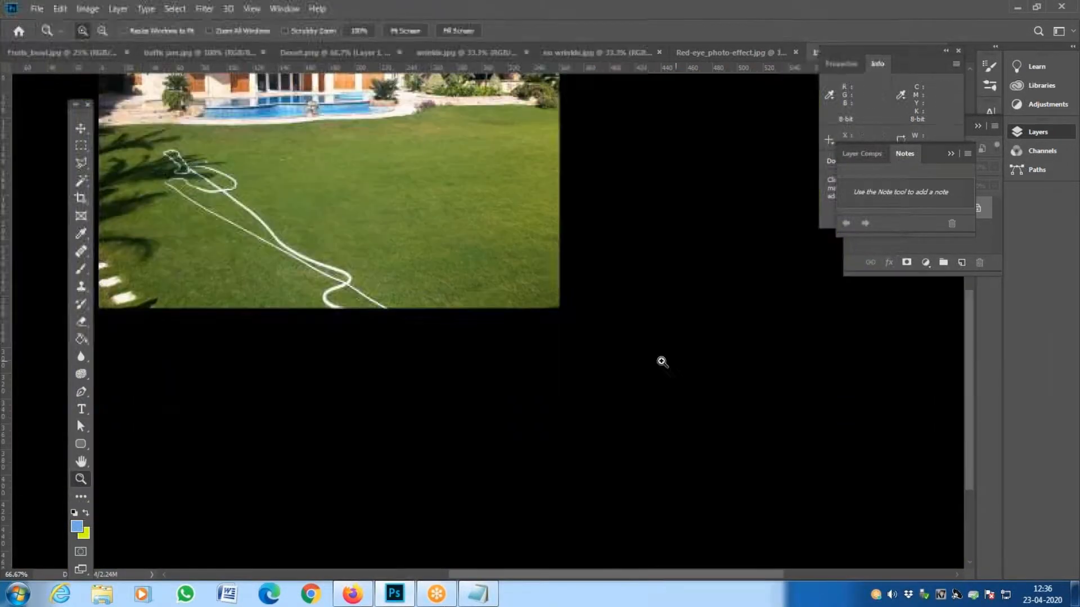
pyautogui.moveTo(347, 285); pyautogui.dragTo(393, 377)
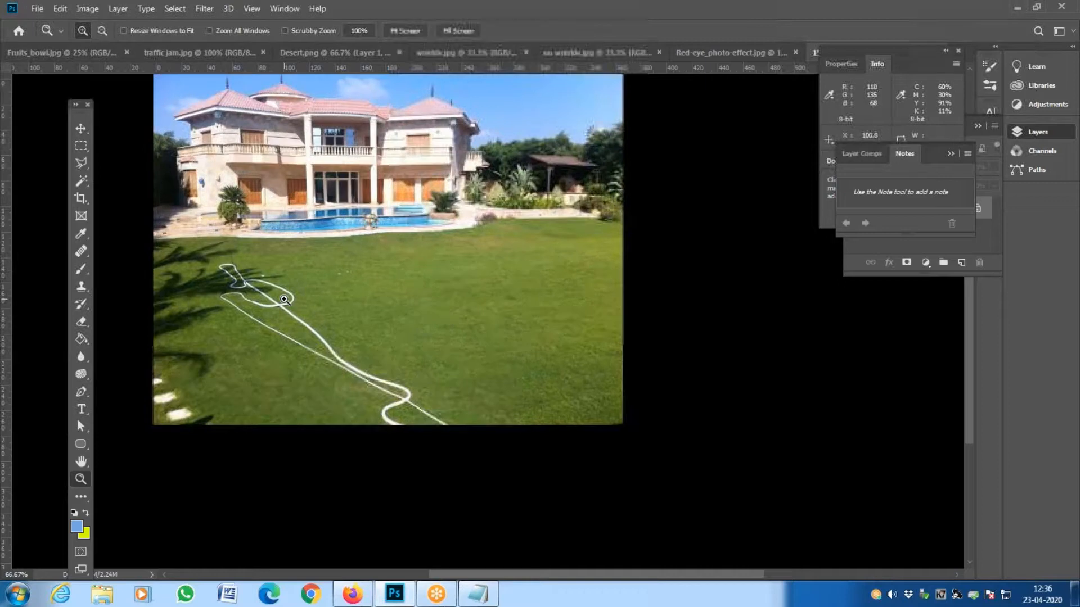
pyautogui.click(284, 299)
pyautogui.moveTo(225, 301); pyautogui.dragTo(224, 463)
pyautogui.moveTo(265, 500); pyautogui.dragTo(624, 118)
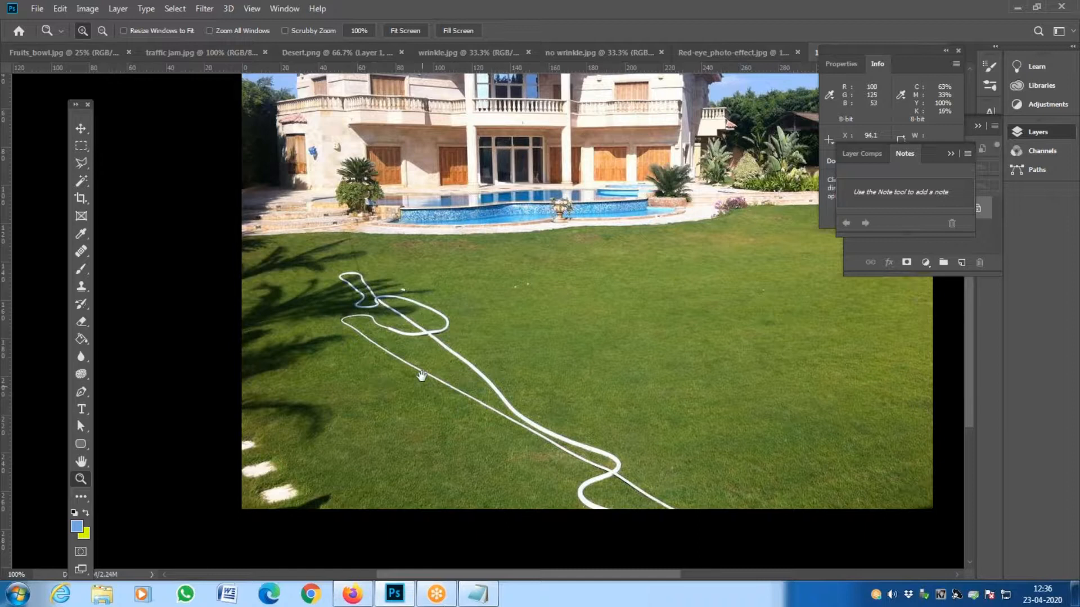
pyautogui.scroll(5, 422, 375)
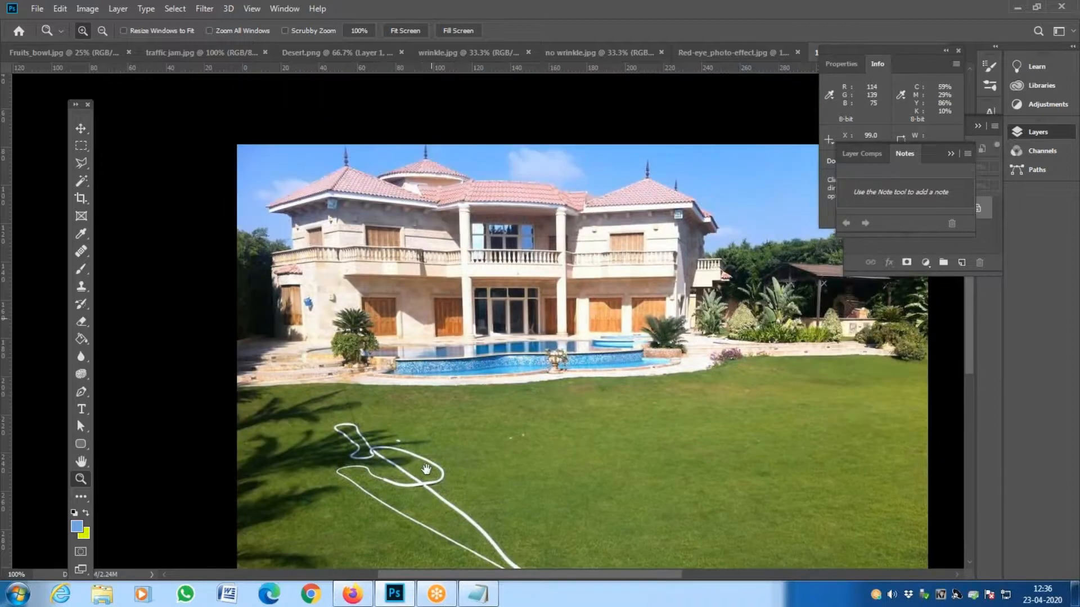
pyautogui.moveTo(500, 448); pyautogui.dragTo(379, 412)
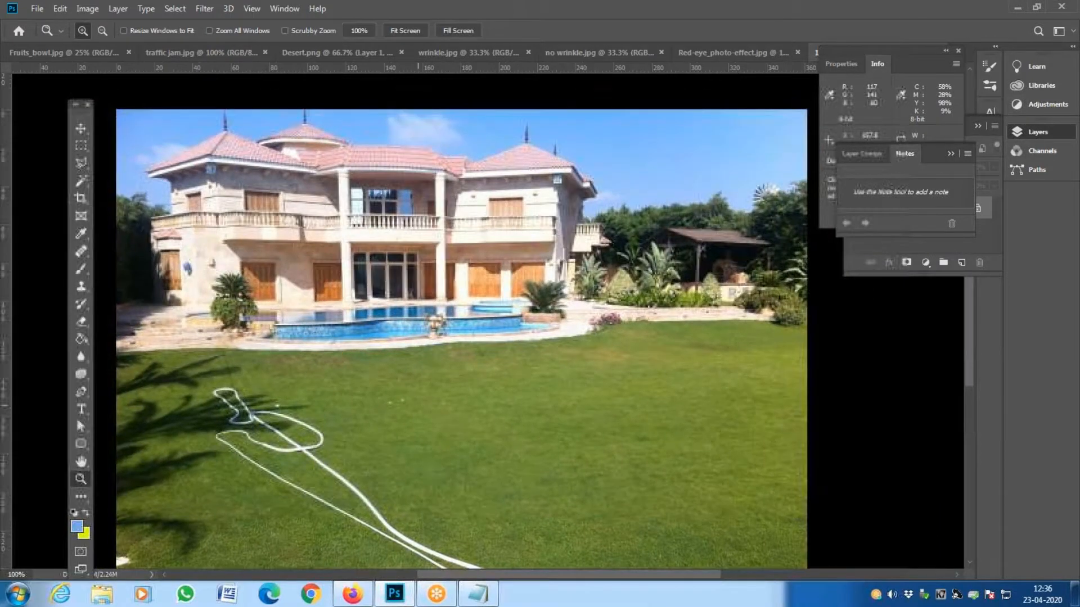
pyautogui.keyDown('alt'); pyautogui.click(418, 405); pyautogui.keyUp('alt')
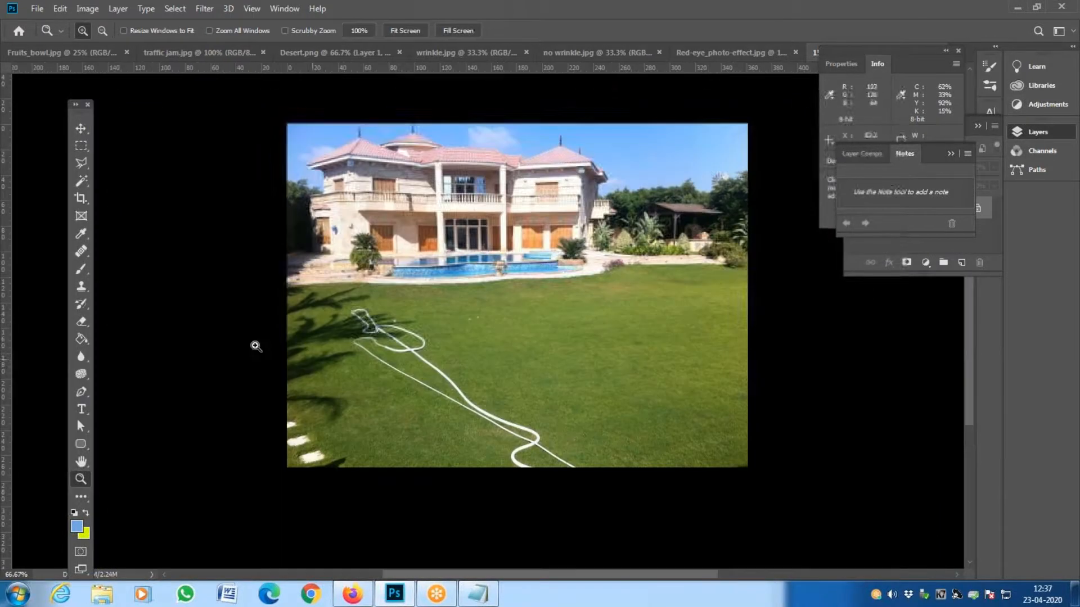
# - Try cropping the villa photo down to the house, cutting off the hose area and the right edge, and undo the crop
pyautogui.click(85, 200)
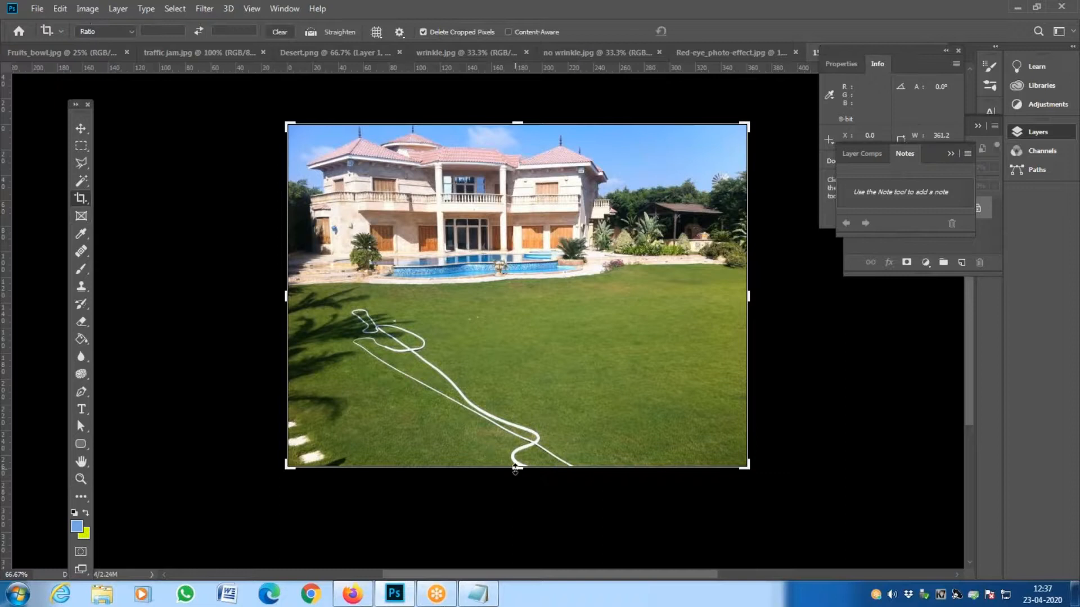
pyautogui.moveTo(517, 470); pyautogui.dragTo(516, 389)
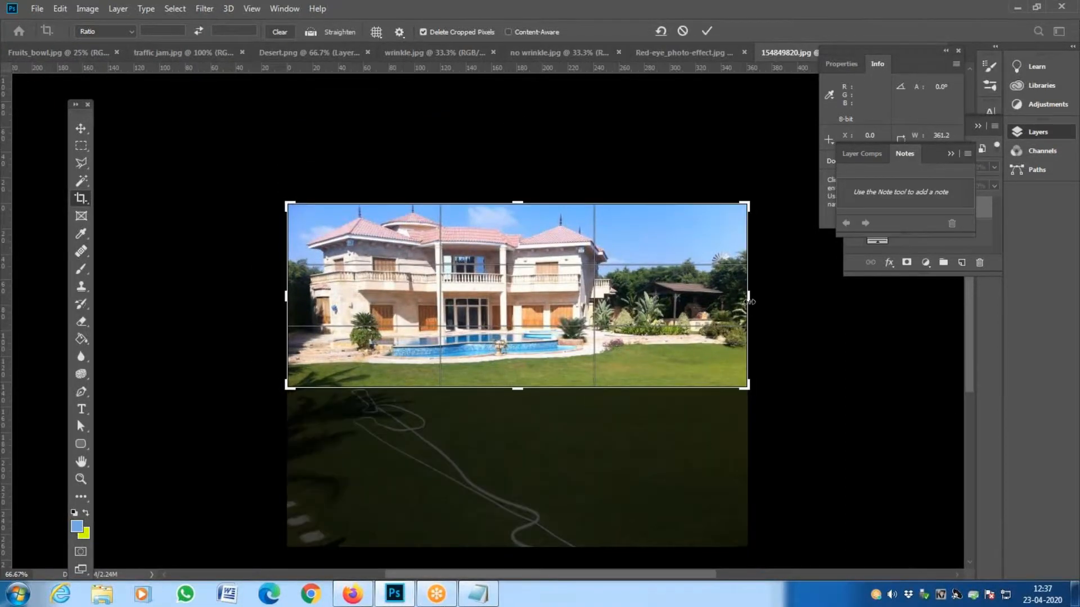
pyautogui.moveTo(748, 301); pyautogui.dragTo(689, 303)
pyautogui.press('Return')
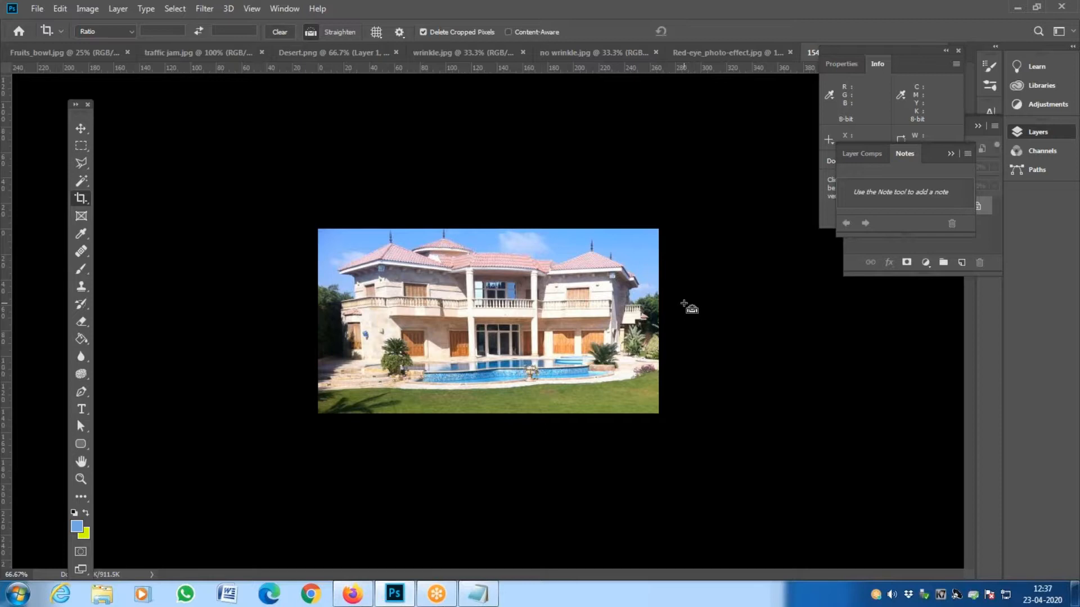
pyautogui.hotkey('ctrl', 'z')
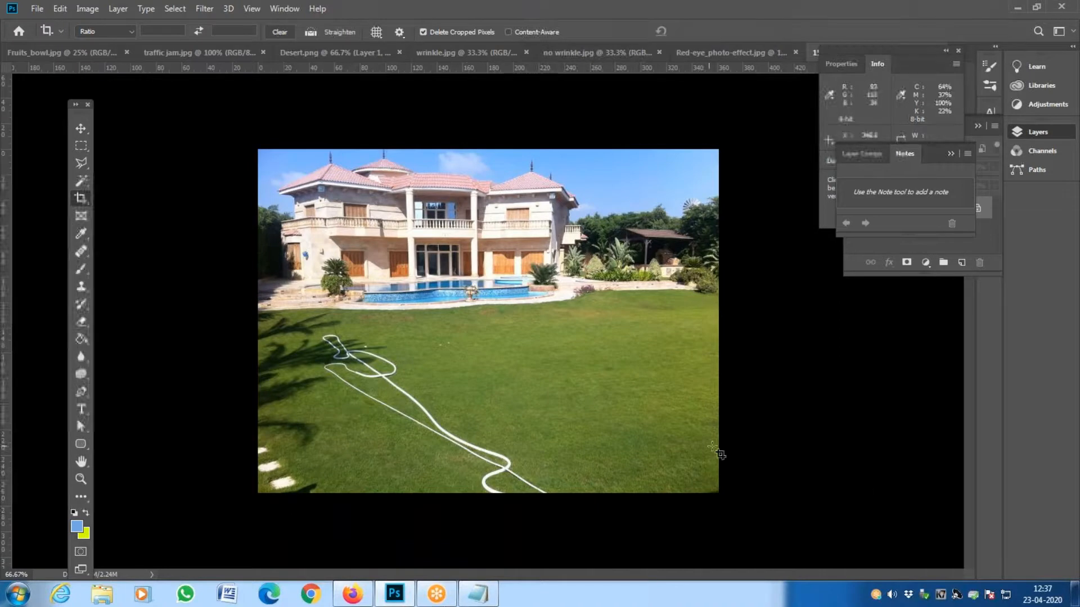
# - Clone clean grass over the middle stretch of the white hose with the Clone Stamp tool
pyautogui.click(82, 285)
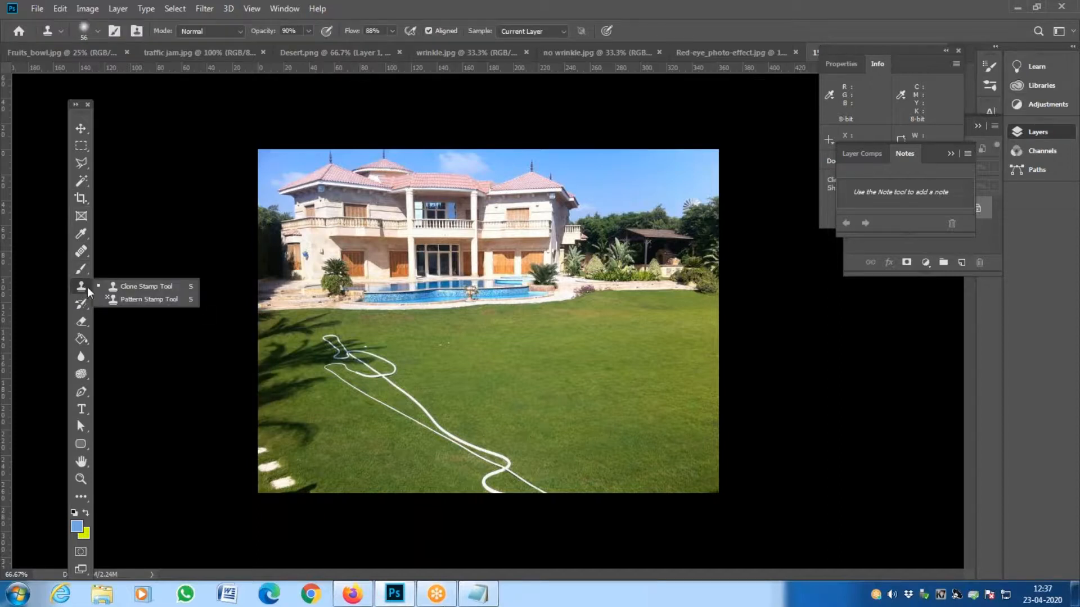
pyautogui.click(157, 286)
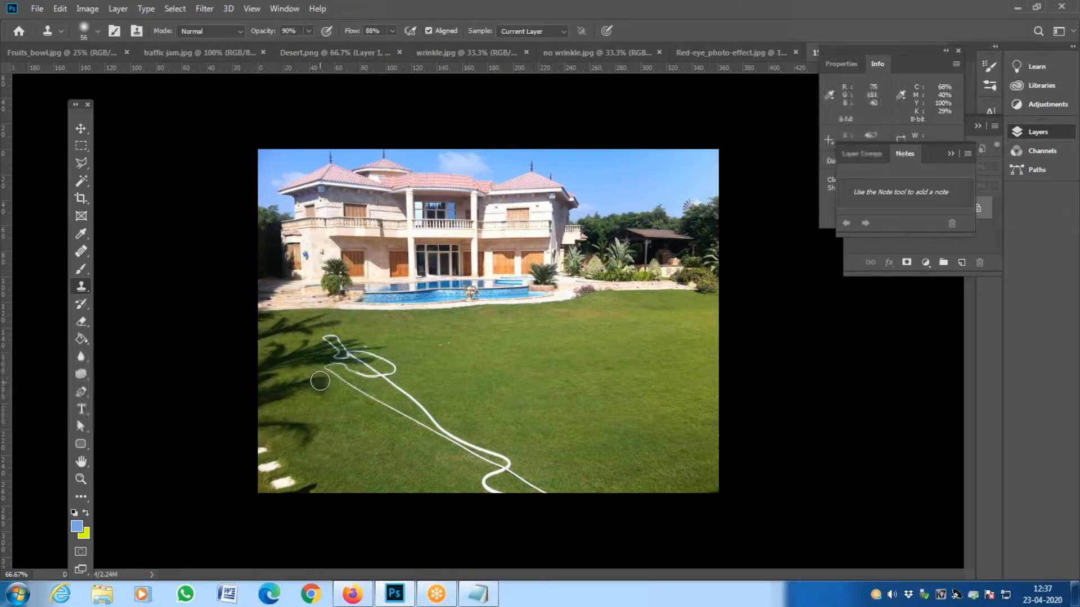
pyautogui.hotkey('shift', 's')
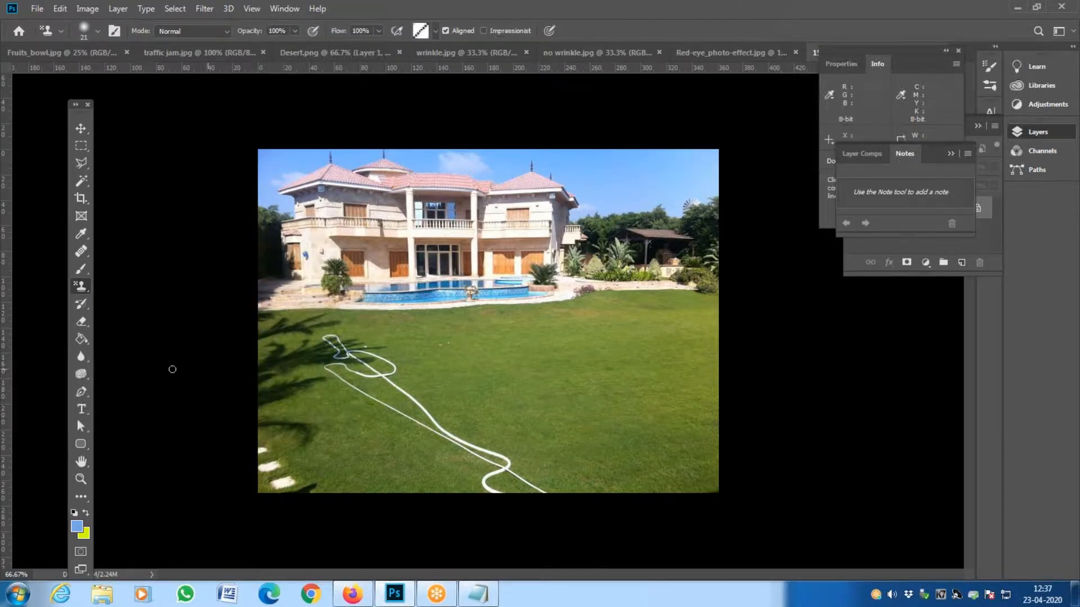
pyautogui.rightClick(87, 289)
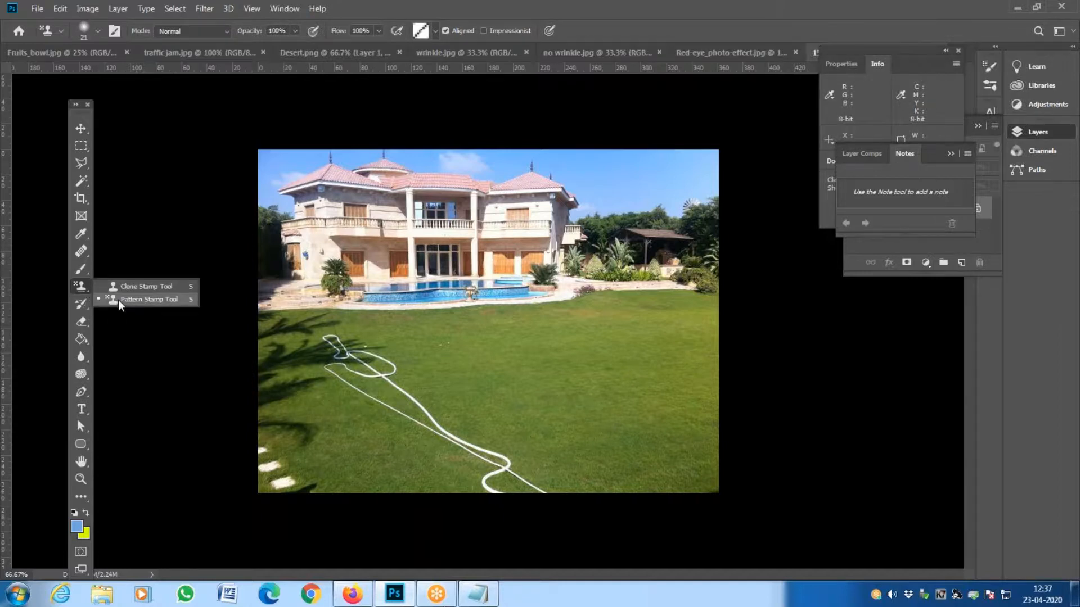
pyautogui.click(155, 286)
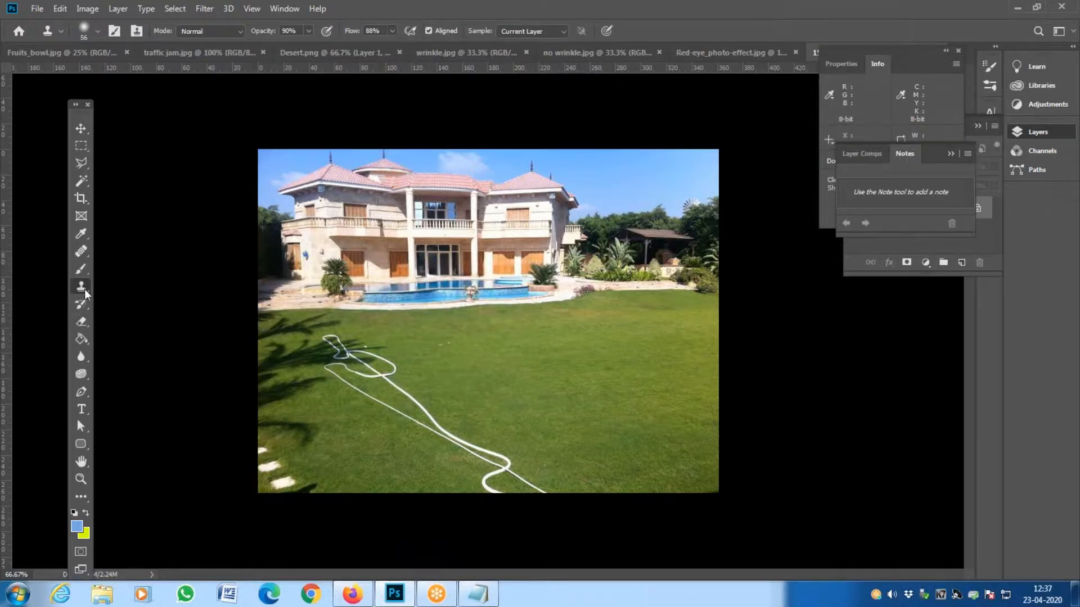
pyautogui.rightClick(86, 292)
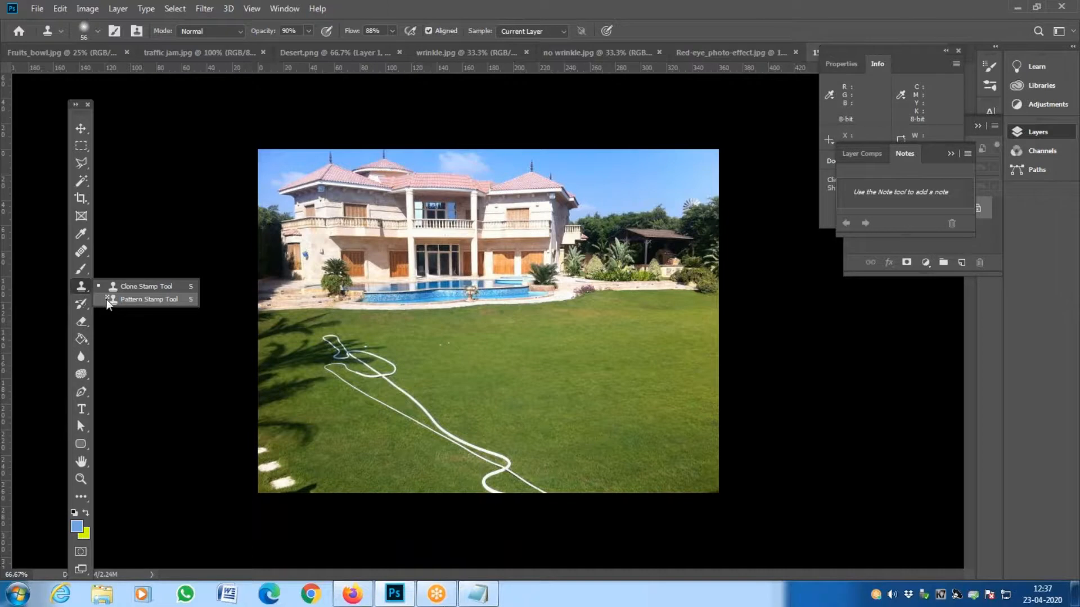
pyautogui.click(108, 287)
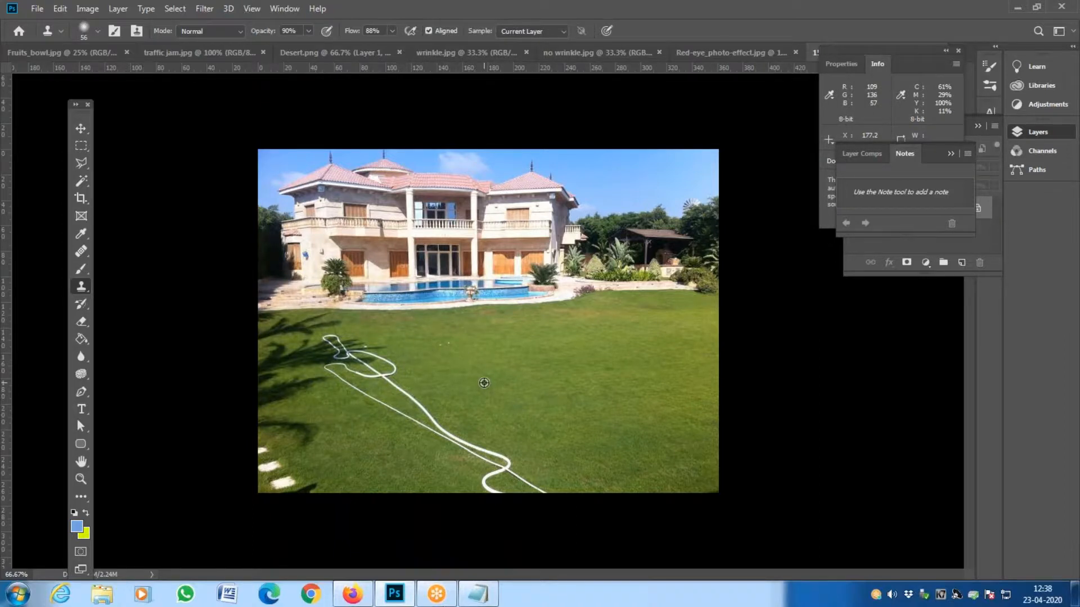
pyautogui.moveTo(436, 343)
pyautogui.mouseDown()
pyautogui.moveTo(369, 372)
pyautogui.moveTo(404, 380)
pyautogui.moveTo(438, 430)
pyautogui.moveTo(396, 383)
pyautogui.moveTo(428, 423)
pyautogui.moveTo(421, 394)
pyautogui.mouseUp()
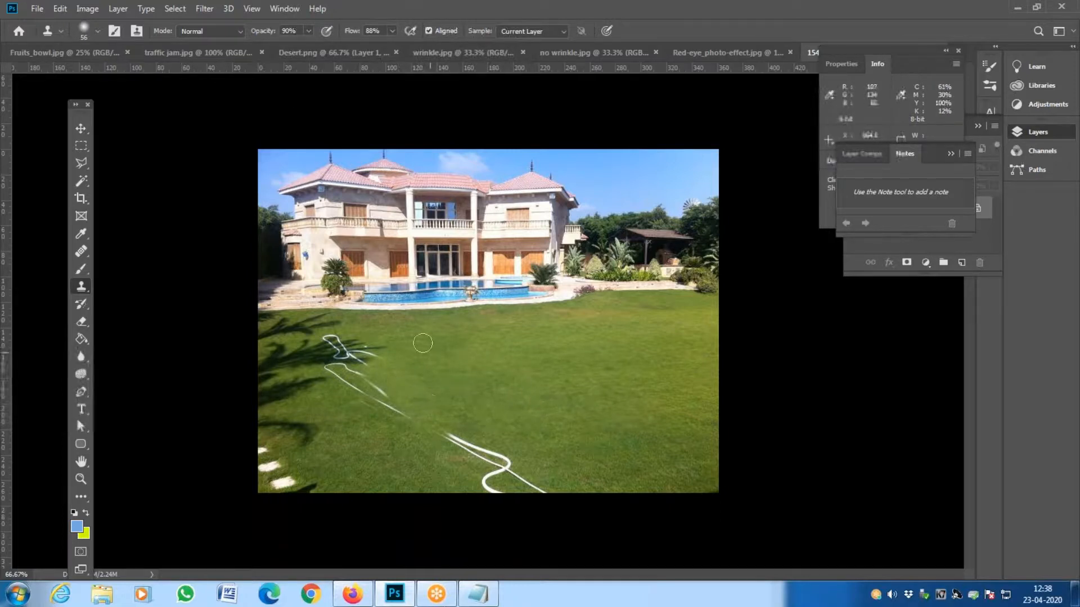
pyautogui.moveTo(441, 434); pyautogui.dragTo(446, 439)
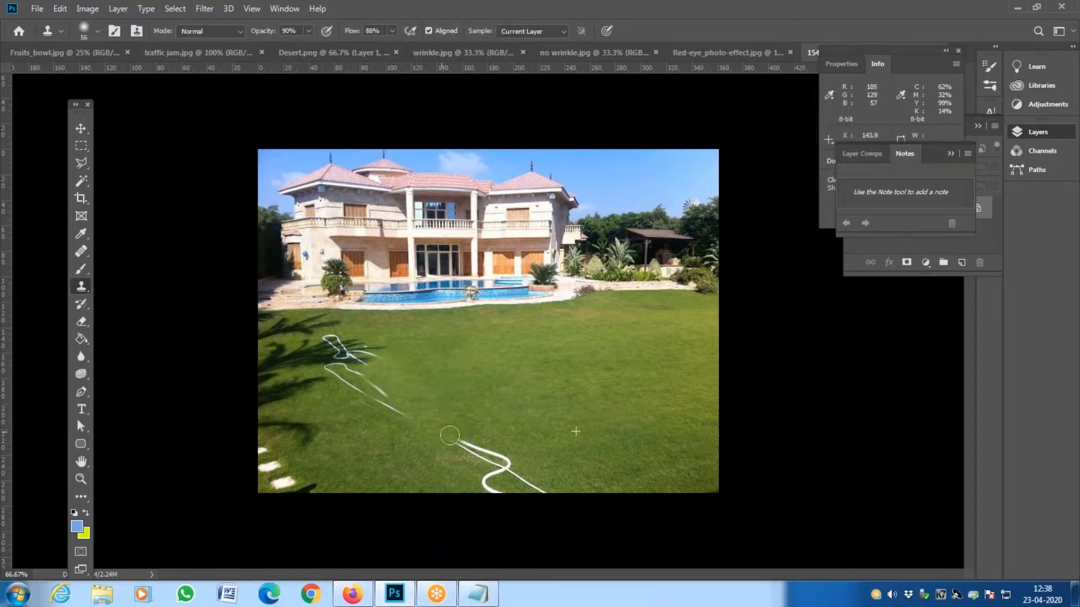
# - Set the Clone Stamp to 97% opacity and 98% flow, and clone grass over the lower end of the hose
pyautogui.click(307, 32)
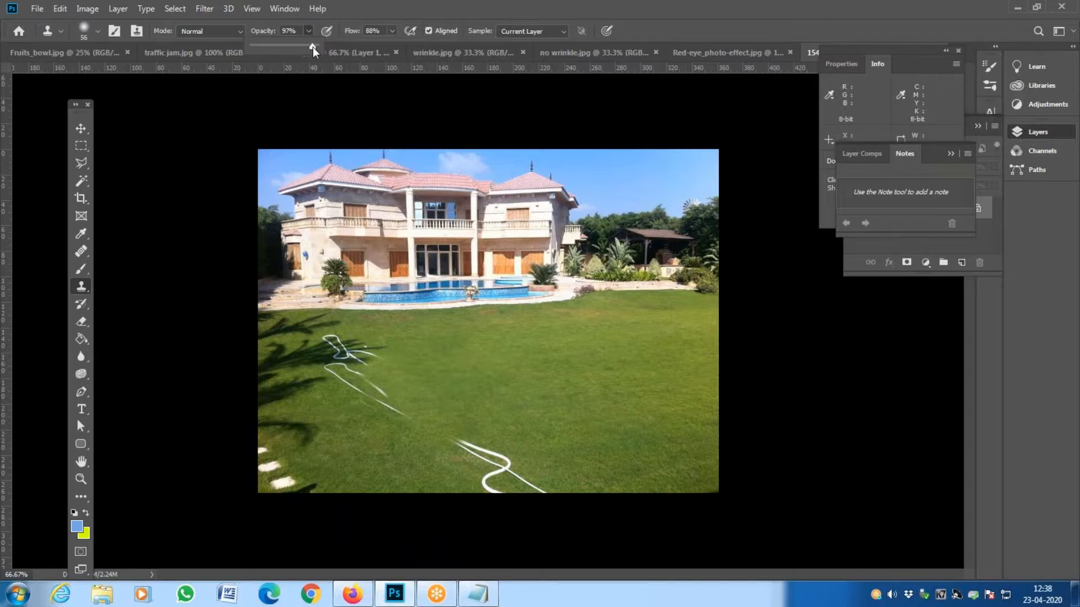
pyautogui.click(392, 31)
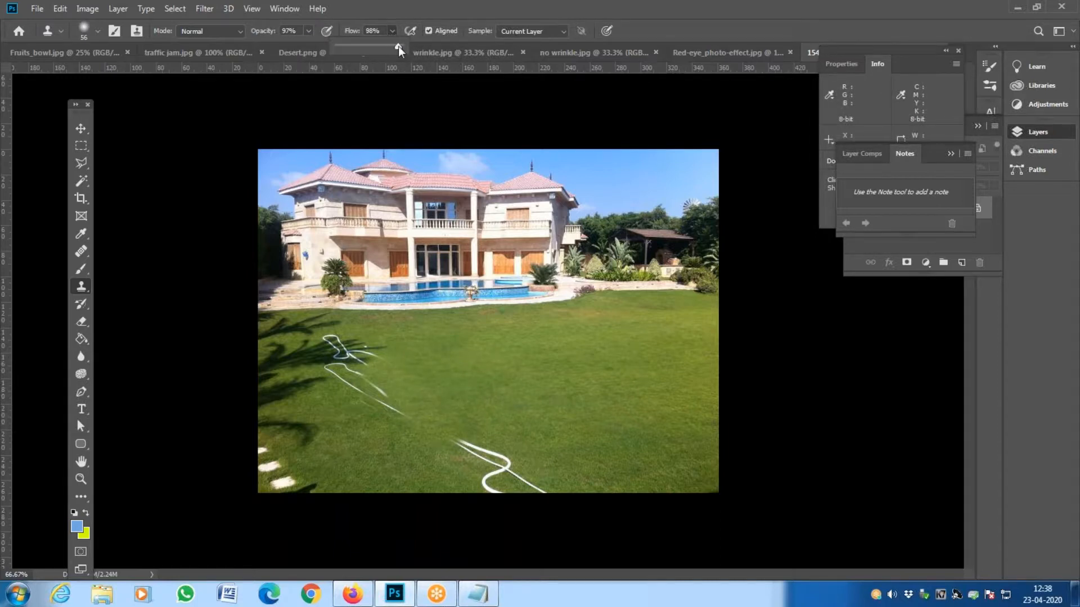
pyautogui.keyDown('alt'); pyautogui.click(554, 419); pyautogui.keyUp('alt')
pyautogui.moveTo(459, 441)
pyautogui.mouseDown()
pyautogui.moveTo(574, 504)
pyautogui.moveTo(506, 475)
pyautogui.moveTo(486, 485)
pyautogui.moveTo(503, 491)
pyautogui.mouseUp()
pyautogui.keyDown('alt'); pyautogui.click(568, 456); pyautogui.keyUp('alt')
pyautogui.moveTo(427, 426); pyautogui.dragTo(395, 410)
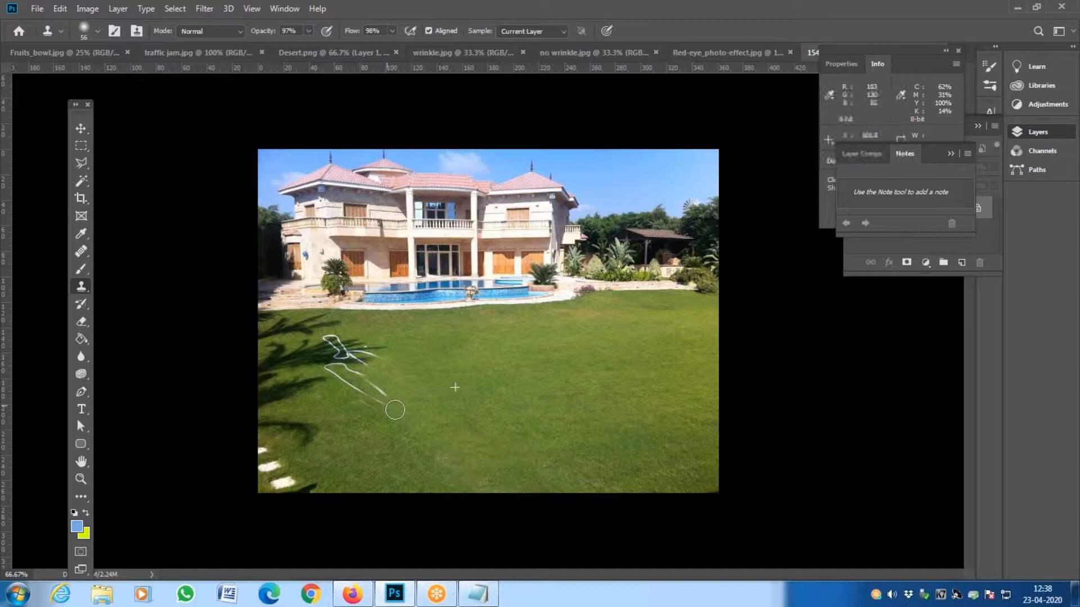
# - Reduce the Clone Stamp brush size to 21 px for close work on the hose remnants by the palm shadow
pyautogui.press('z')
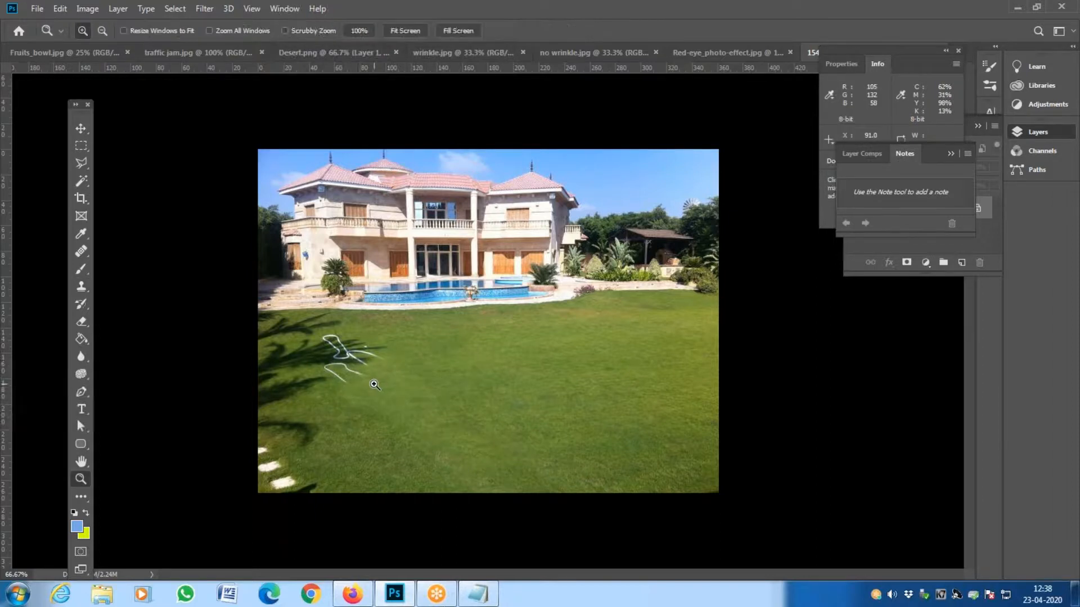
pyautogui.click(365, 383)
pyautogui.click(364, 381)
pyautogui.click(365, 380)
pyautogui.moveTo(183, 395)
pyautogui.mouseDown()
pyautogui.moveTo(451, 405)
pyautogui.moveTo(470, 416)
pyautogui.mouseUp()
pyautogui.press('s')
pyautogui.moveTo(563, 360)
pyautogui.mouseDown()
pyautogui.moveTo(523, 359)
pyautogui.moveTo(553, 358)
pyautogui.mouseUp()
pyautogui.rightClick(691, 372)
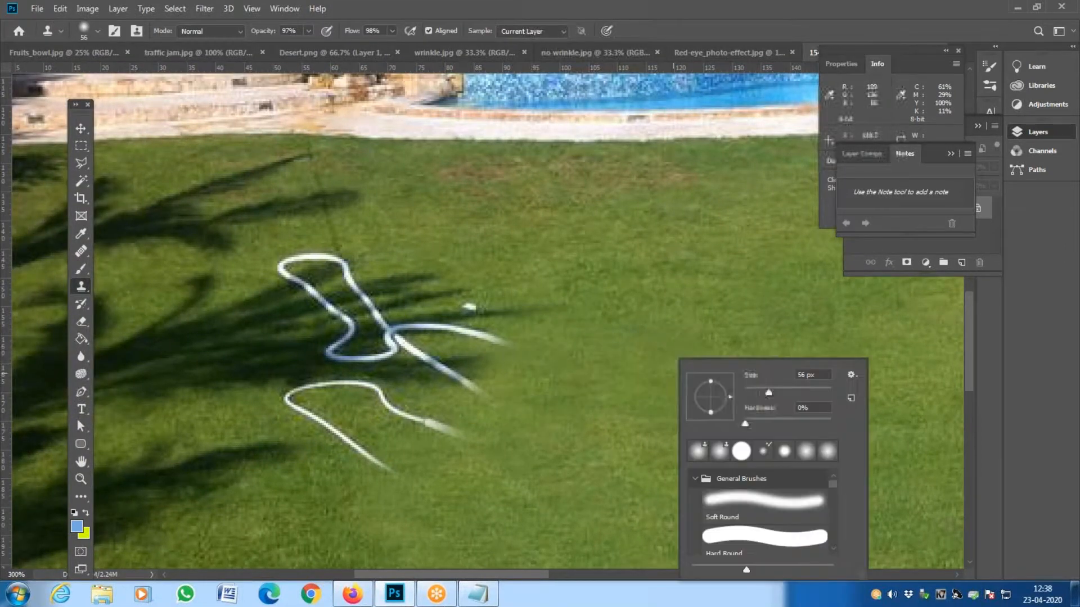
pyautogui.rightClick(651, 327)
pyautogui.moveTo(723, 348); pyautogui.dragTo(713, 350)
pyautogui.click(523, 352)
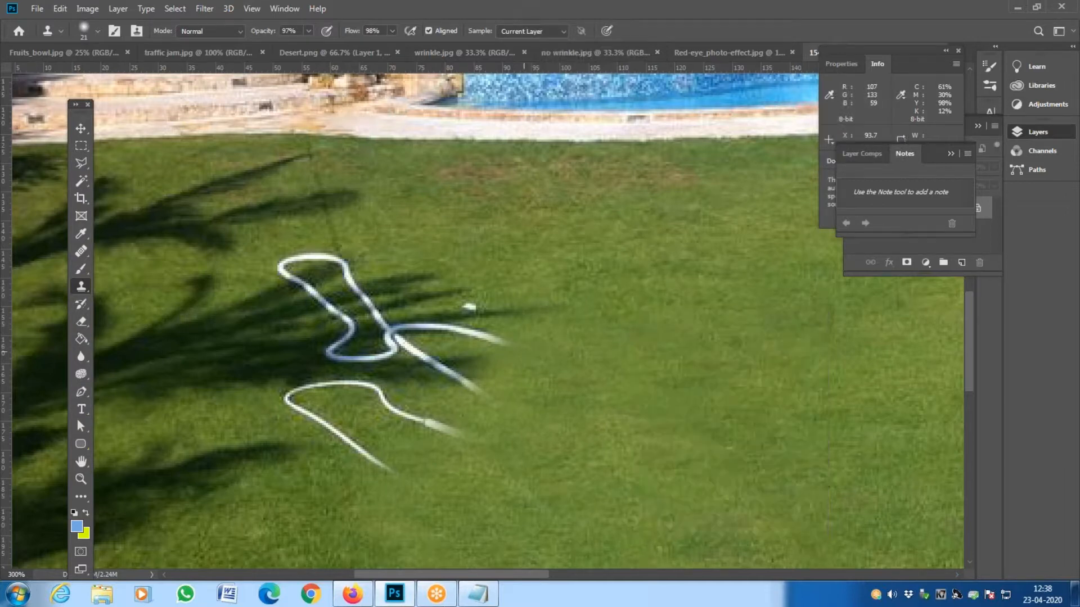
# - Clone nearby grass over the faded hose ends and the whole lower loop beneath the palm shadow
pyautogui.moveTo(526, 346)
pyautogui.mouseDown()
pyautogui.moveTo(475, 334)
pyautogui.moveTo(499, 345)
pyautogui.mouseUp()
pyautogui.moveTo(496, 414); pyautogui.dragTo(470, 392)
pyautogui.moveTo(461, 438)
pyautogui.mouseDown()
pyautogui.moveTo(393, 419)
pyautogui.moveTo(368, 396)
pyautogui.moveTo(374, 405)
pyautogui.moveTo(338, 396)
pyautogui.mouseUp()
pyautogui.keyDown('alt'); pyautogui.click(457, 438); pyautogui.keyUp('alt')
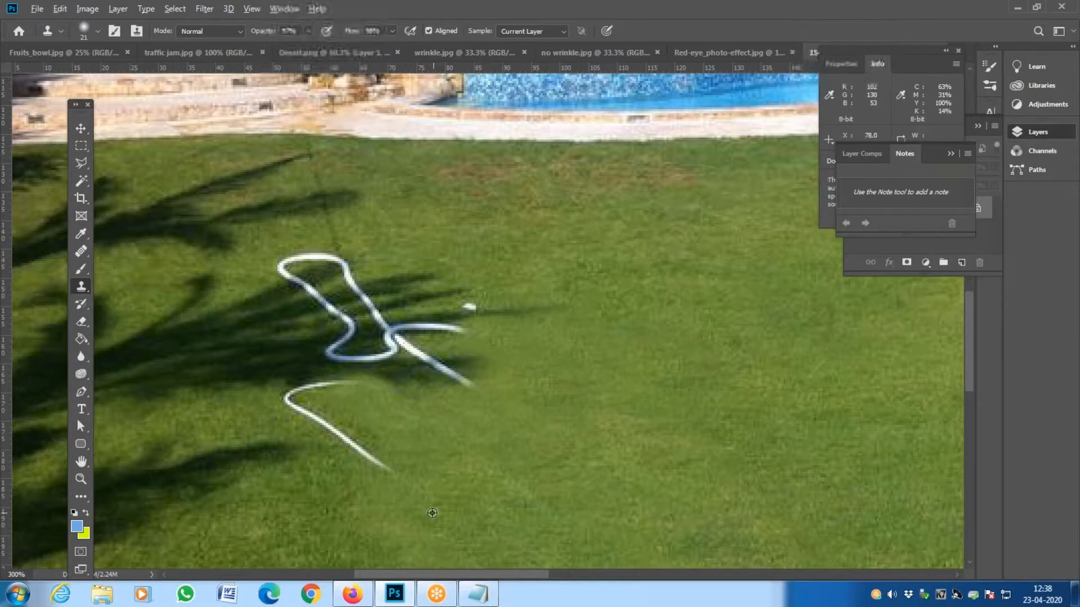
pyautogui.moveTo(380, 487)
pyautogui.mouseDown()
pyautogui.moveTo(337, 442)
pyautogui.moveTo(356, 448)
pyautogui.moveTo(371, 461)
pyautogui.moveTo(277, 400)
pyautogui.moveTo(358, 392)
pyautogui.mouseUp()
pyautogui.keyDown('alt'); pyautogui.click(211, 422); pyautogui.keyUp('alt')
pyautogui.keyDown('alt'); pyautogui.click(462, 488); pyautogui.keyUp('alt')
pyautogui.moveTo(336, 428); pyautogui.dragTo(306, 418)
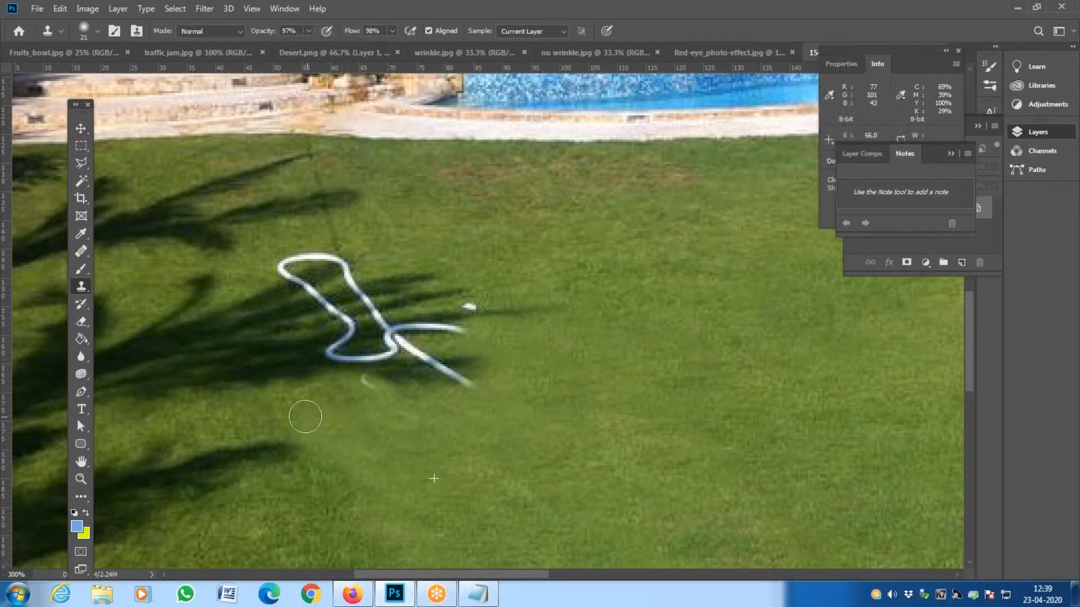
pyautogui.keyDown('alt'); pyautogui.click(397, 473); pyautogui.keyUp('alt')
pyautogui.moveTo(376, 389); pyautogui.dragTo(362, 378)
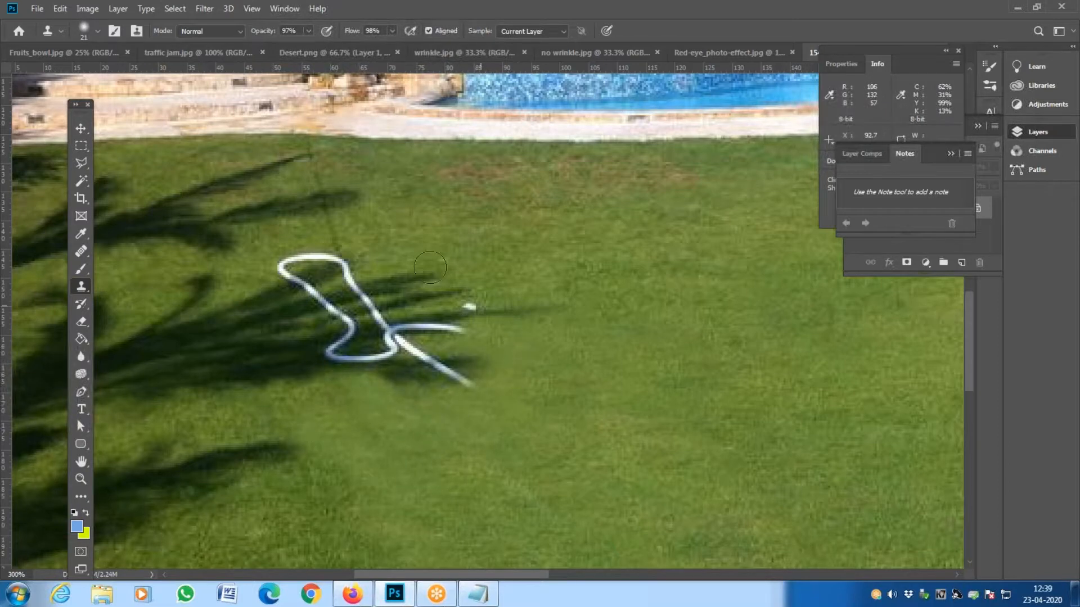
# - Clone grass over the upper bend of the hose loop and the small white speck beside the shadow
pyautogui.keyDown('alt'); pyautogui.click(252, 267); pyautogui.keyUp('alt')
pyautogui.moveTo(274, 266)
pyautogui.mouseDown()
pyautogui.moveTo(348, 247)
pyautogui.moveTo(296, 251)
pyautogui.moveTo(279, 268)
pyautogui.mouseUp()
pyautogui.hotkey('ctrl', 'z')
pyautogui.keyDown('alt'); pyautogui.click(291, 254); pyautogui.keyUp('alt')
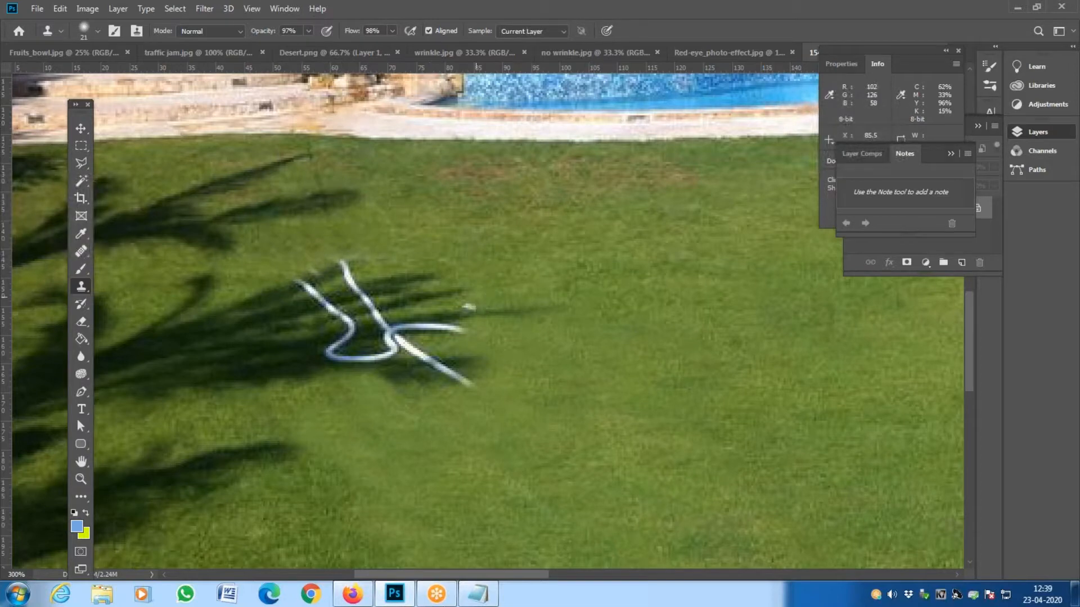
# - Reduce the brush size to 9 px and clone palm shadow over the two upper hose strands
pyautogui.press('z')
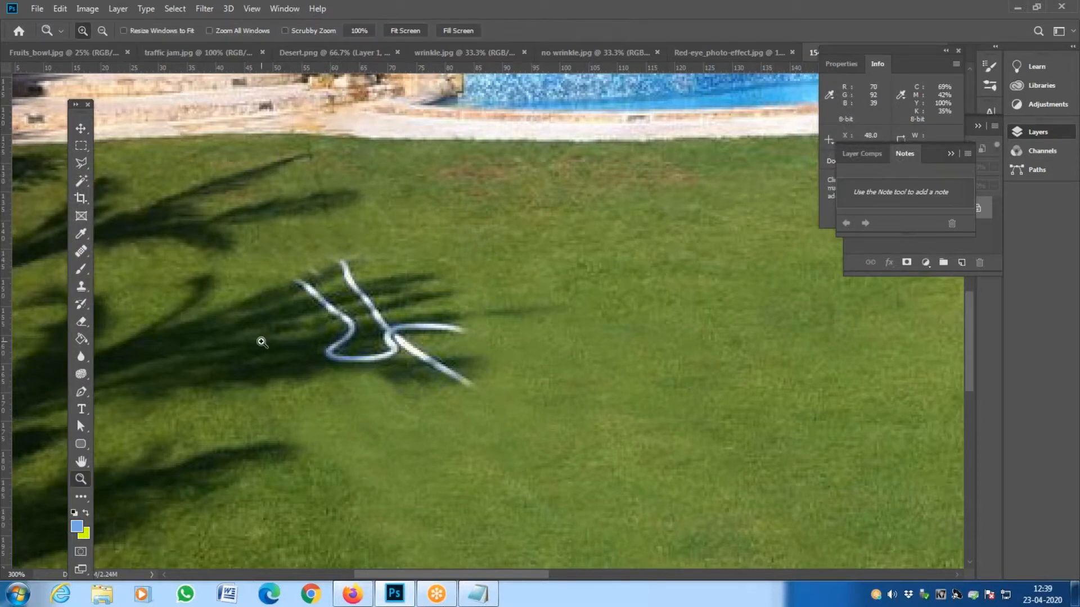
pyautogui.click(261, 340)
pyautogui.click(260, 340)
pyautogui.moveTo(356, 331); pyautogui.dragTo(403, 352)
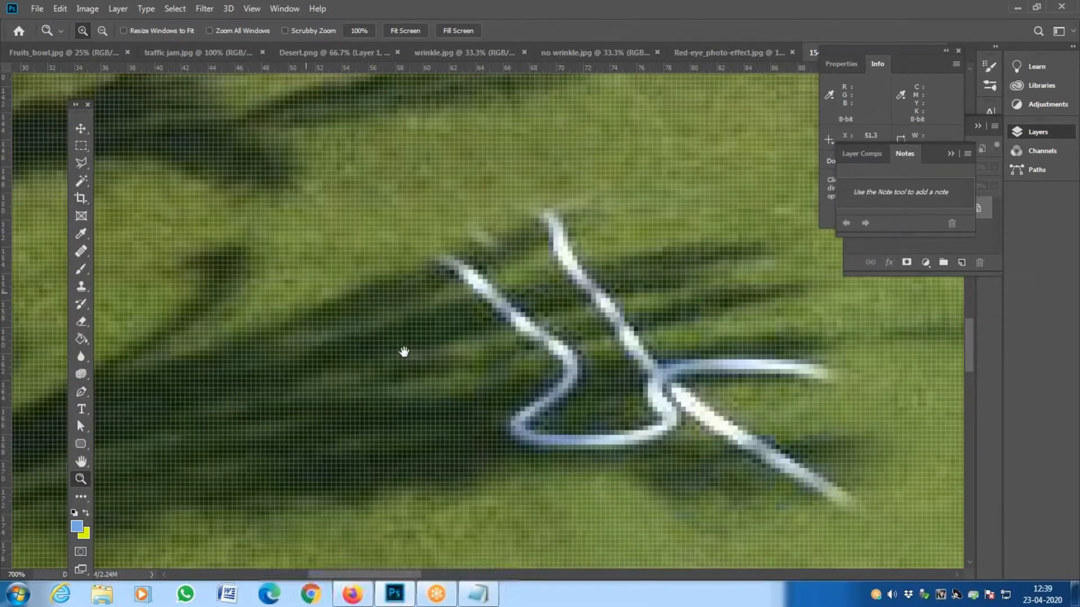
pyautogui.press('s')
pyautogui.rightClick(353, 390)
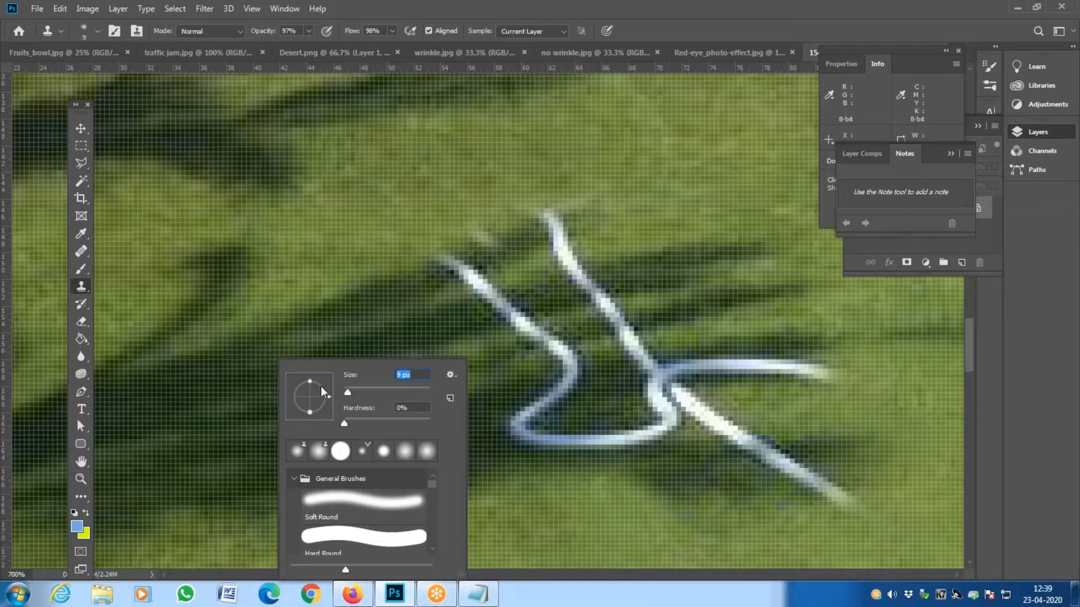
pyautogui.keyDown('alt'); pyautogui.click(244, 377); pyautogui.keyUp('alt')
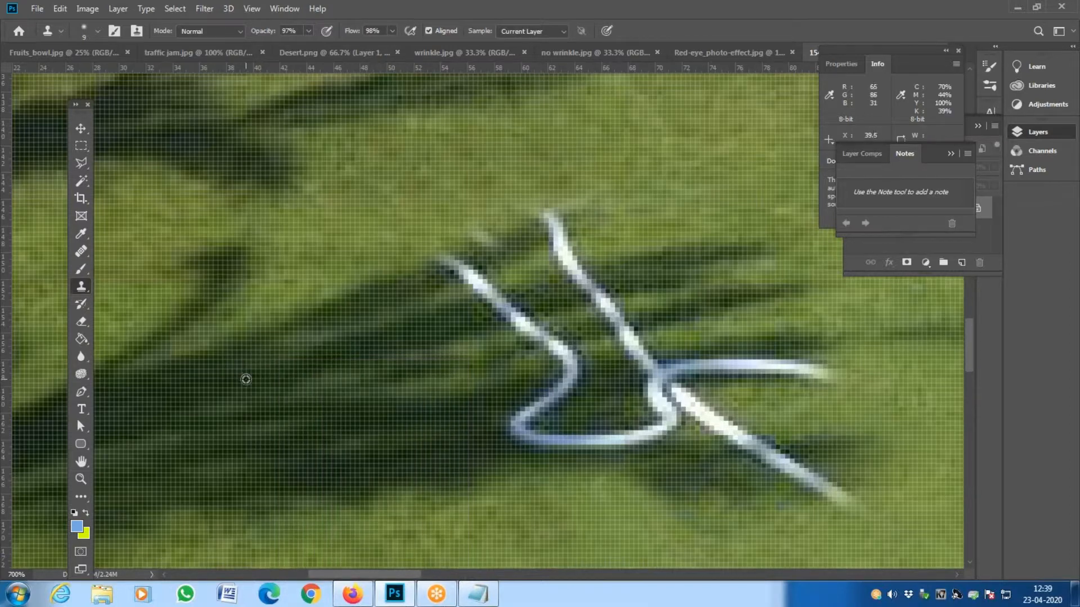
pyautogui.moveTo(495, 281)
pyautogui.mouseDown()
pyautogui.moveTo(453, 267)
pyautogui.moveTo(491, 307)
pyautogui.moveTo(505, 298)
pyautogui.moveTo(473, 288)
pyautogui.moveTo(514, 295)
pyautogui.moveTo(604, 278)
pyautogui.moveTo(537, 243)
pyautogui.moveTo(563, 220)
pyautogui.moveTo(545, 226)
pyautogui.moveTo(583, 221)
pyautogui.moveTo(445, 267)
pyautogui.moveTo(492, 301)
pyautogui.moveTo(501, 365)
pyautogui.moveTo(519, 359)
pyautogui.moveTo(503, 354)
pyautogui.moveTo(623, 317)
pyautogui.moveTo(659, 312)
pyautogui.moveTo(685, 325)
pyautogui.moveTo(632, 392)
pyautogui.moveTo(583, 430)
pyautogui.moveTo(488, 457)
pyautogui.moveTo(467, 435)
pyautogui.moveTo(579, 370)
pyautogui.mouseUp()
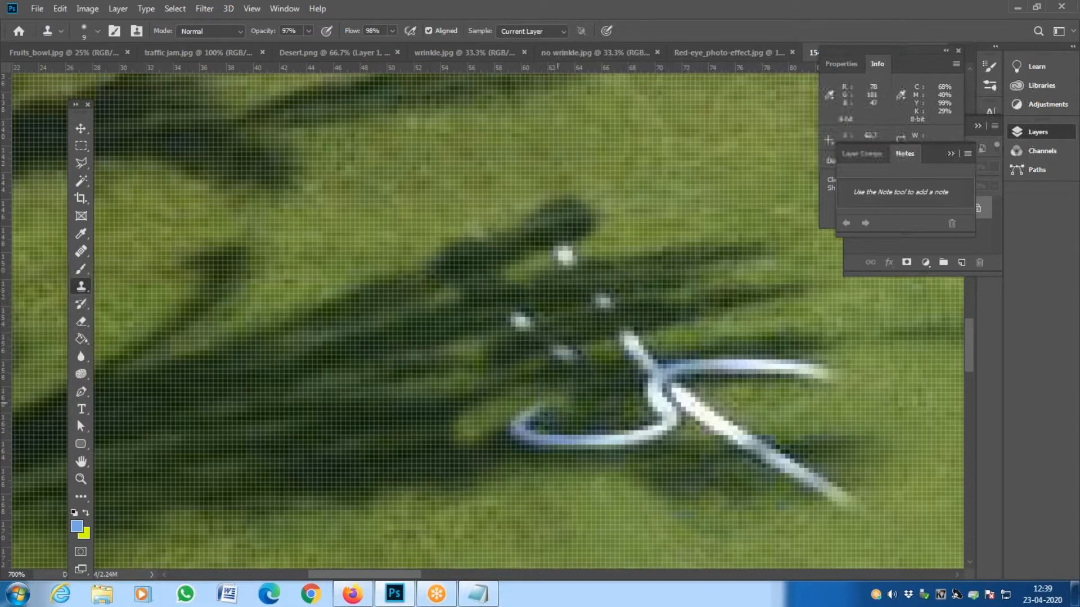
# - Undo the last stroke and clone dark palm shadow over the hose's lower curve and crossing point
pyautogui.hotkey('ctrl', 'z')
pyautogui.keyDown('alt'); pyautogui.click(423, 422); pyautogui.keyUp('alt')
pyautogui.moveTo(530, 380)
pyautogui.mouseDown()
pyautogui.moveTo(571, 374)
pyautogui.moveTo(518, 430)
pyautogui.moveTo(645, 428)
pyautogui.moveTo(650, 408)
pyautogui.moveTo(585, 410)
pyautogui.moveTo(645, 390)
pyautogui.moveTo(581, 394)
pyautogui.moveTo(632, 361)
pyautogui.moveTo(658, 366)
pyautogui.moveTo(667, 385)
pyautogui.moveTo(622, 410)
pyautogui.moveTo(651, 422)
pyautogui.moveTo(682, 393)
pyautogui.moveTo(670, 415)
pyautogui.moveTo(632, 396)
pyautogui.mouseUp()
pyautogui.keyDown('alt'); pyautogui.click(443, 424); pyautogui.keyUp('alt')
pyautogui.keyDown('alt'); pyautogui.click(509, 429); pyautogui.keyUp('alt')
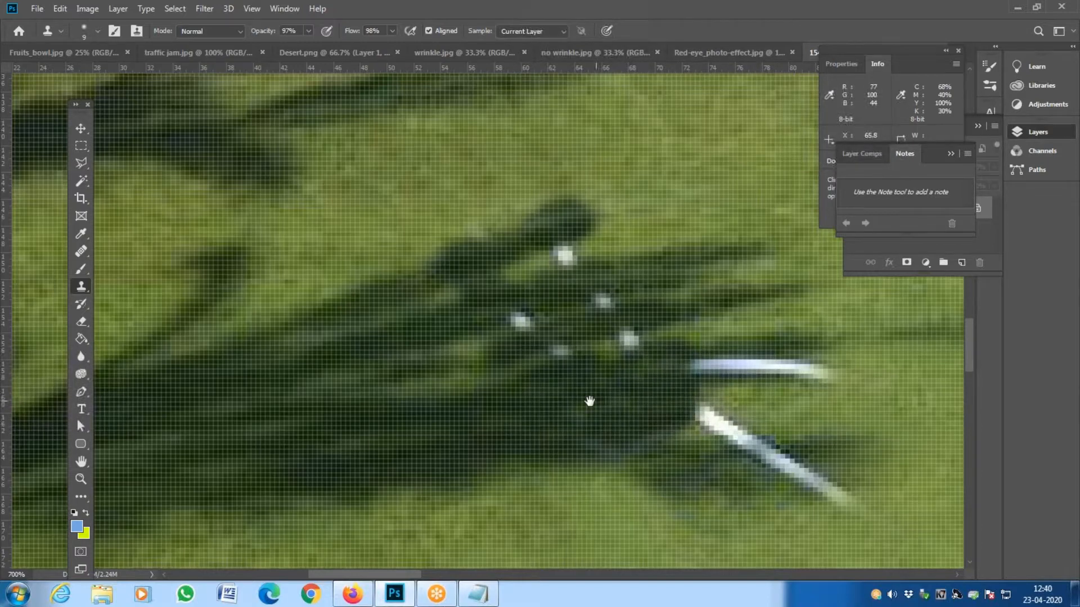
# - Clone dark palm shadow over the short, nearly horizontal hose piece at the shadow's outer end
pyautogui.moveTo(590, 401); pyautogui.dragTo(348, 442)
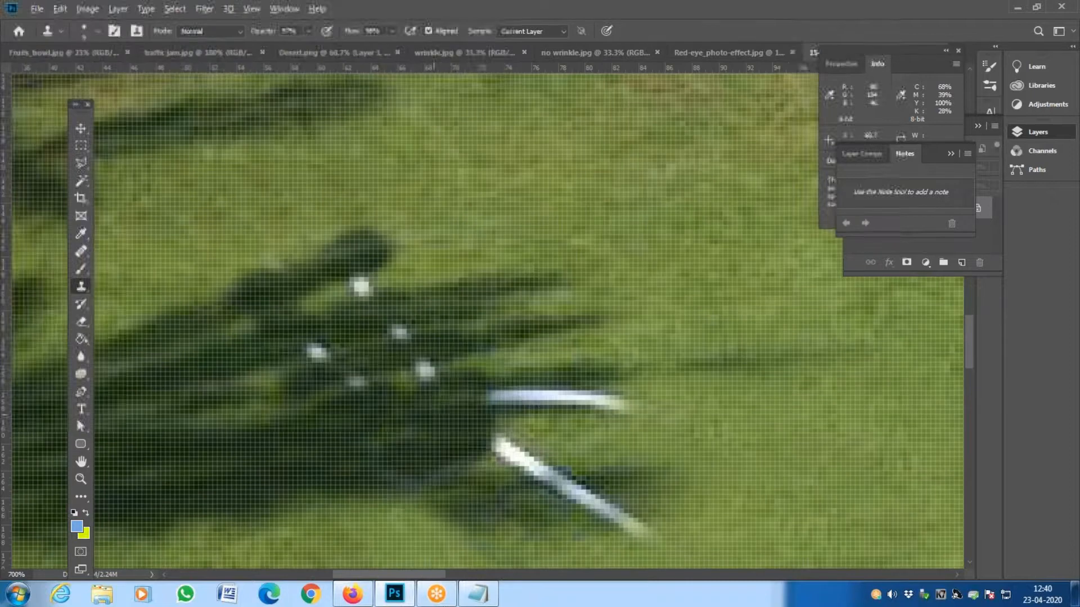
pyautogui.moveTo(537, 408)
pyautogui.mouseDown()
pyautogui.moveTo(615, 390)
pyautogui.moveTo(528, 386)
pyautogui.moveTo(516, 396)
pyautogui.mouseUp()
pyautogui.keyDown('alt'); pyautogui.click(388, 395); pyautogui.keyUp('alt')
pyautogui.moveTo(585, 369); pyautogui.dragTo(643, 328)
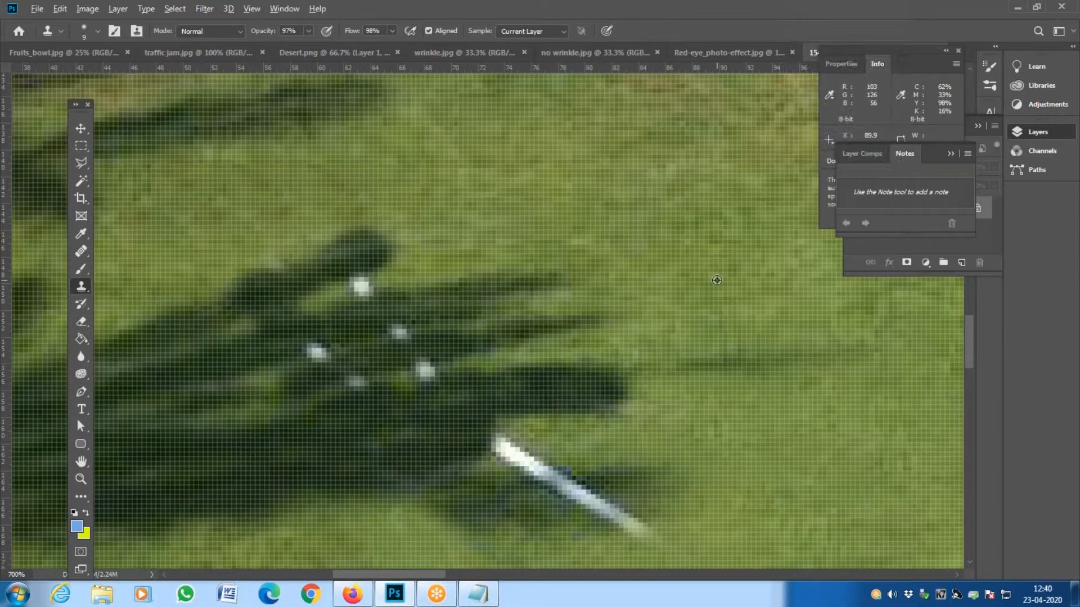
# - Clone out the white spots left inside the palm shadow and extend its dark streaks across the patched area
pyautogui.hotkey('alt', 's')
pyautogui.press('Escape')
pyautogui.moveTo(467, 366)
pyautogui.mouseDown()
pyautogui.moveTo(341, 388)
pyautogui.moveTo(415, 335)
pyautogui.moveTo(399, 331)
pyautogui.moveTo(256, 374)
pyautogui.moveTo(253, 400)
pyautogui.mouseUp()
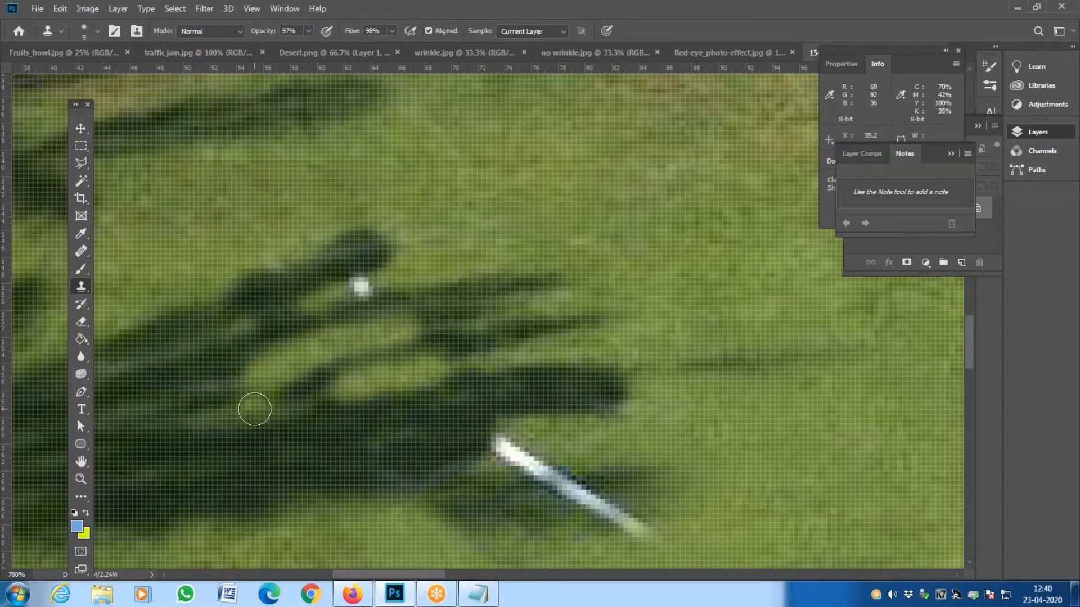
pyautogui.keyDown('alt'); pyautogui.click(193, 476); pyautogui.keyUp('alt')
pyautogui.moveTo(281, 394)
pyautogui.mouseDown()
pyautogui.moveTo(492, 333)
pyautogui.moveTo(217, 374)
pyautogui.moveTo(192, 366)
pyautogui.moveTo(323, 316)
pyautogui.moveTo(527, 319)
pyautogui.mouseUp()
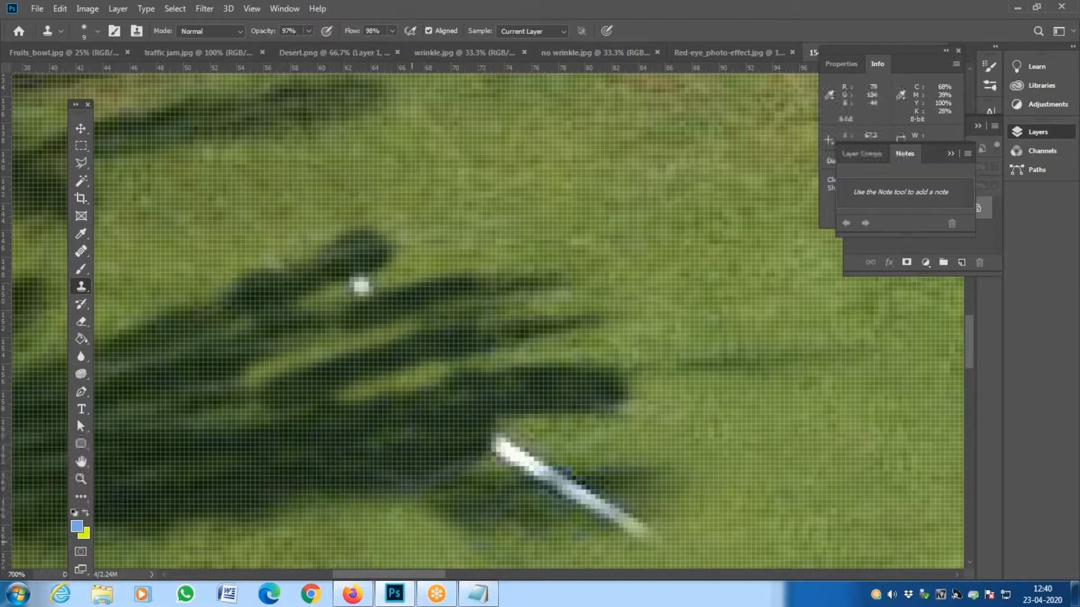
# - Clone grass and palm shadow over the last diagonal piece of hose
pyautogui.click(505, 446)
pyautogui.moveTo(504, 446)
pyautogui.mouseDown()
pyautogui.moveTo(540, 449)
pyautogui.moveTo(498, 453)
pyautogui.mouseUp()
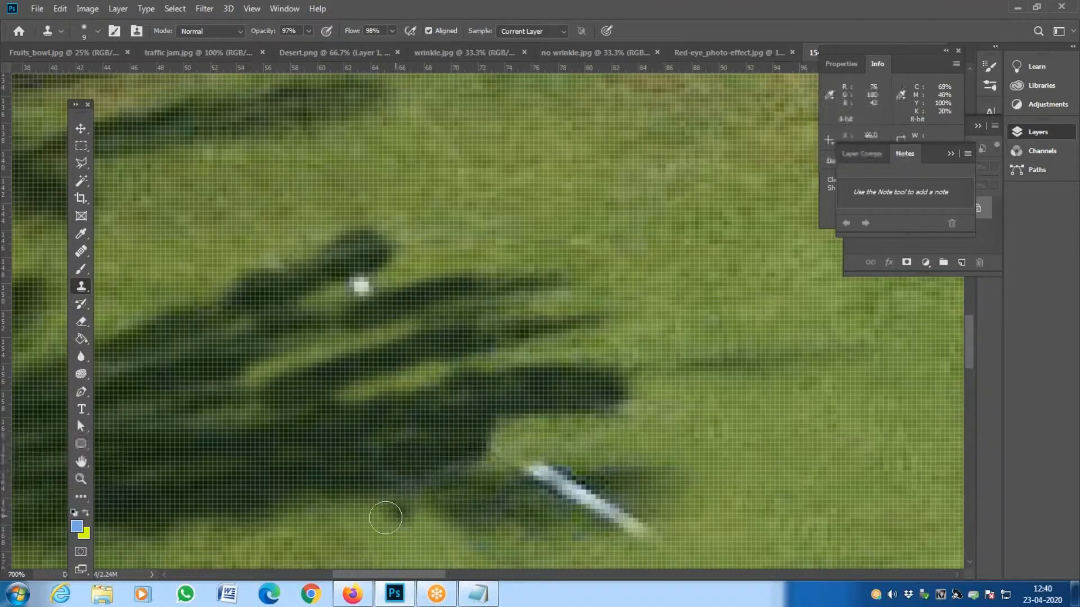
pyautogui.keyDown('alt'); pyautogui.click(237, 481); pyautogui.keyUp('alt')
pyautogui.moveTo(554, 483)
pyautogui.mouseDown()
pyautogui.moveTo(545, 474)
pyautogui.moveTo(577, 475)
pyautogui.moveTo(624, 516)
pyautogui.moveTo(613, 523)
pyautogui.mouseUp()
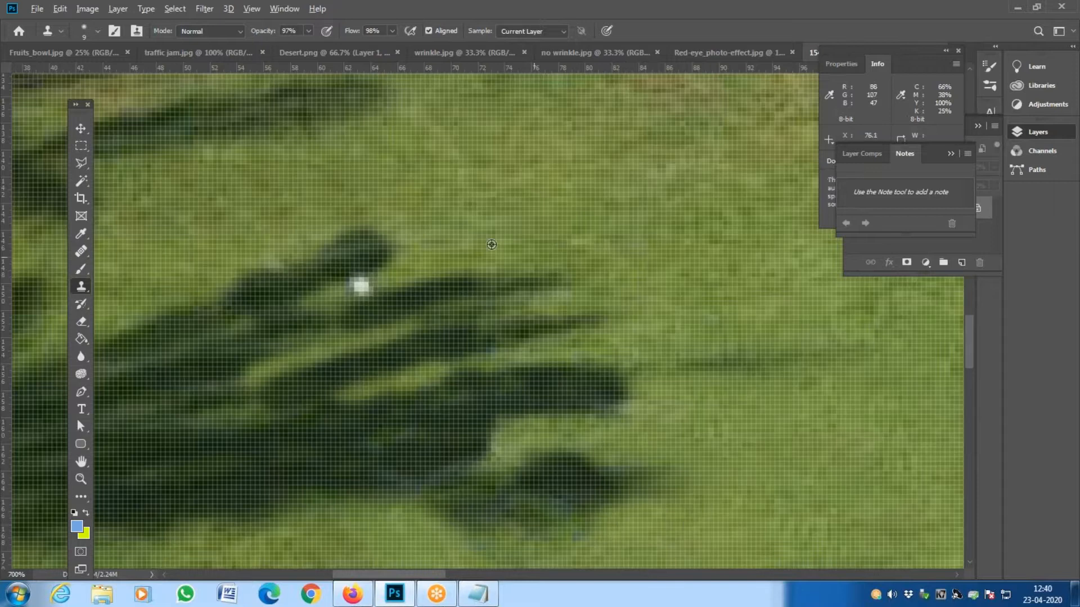
# - Clone grass over the last white spot between the palm shadow's streaks
pyautogui.click(362, 284)
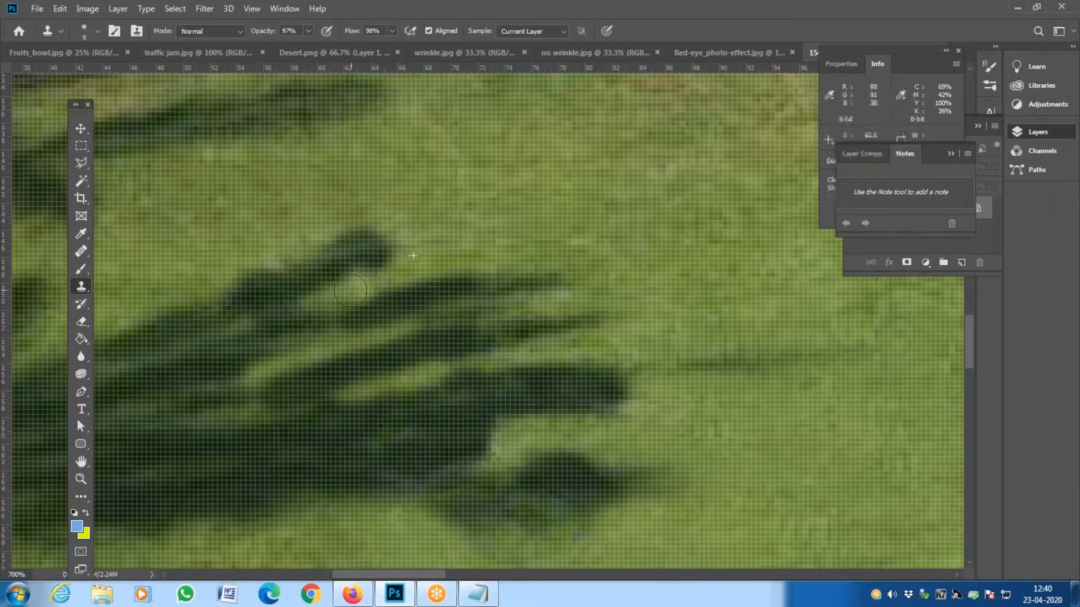
pyautogui.hotkey('ctrl', '-')
pyautogui.hotkey('ctrl', '-')
pyautogui.hotkey('ctrl', '-')
pyautogui.hotkey('ctrl', '-')
pyautogui.hotkey('ctrl', '-')
pyautogui.hotkey('ctrl', '-')
pyautogui.hotkey('ctrl', '-')
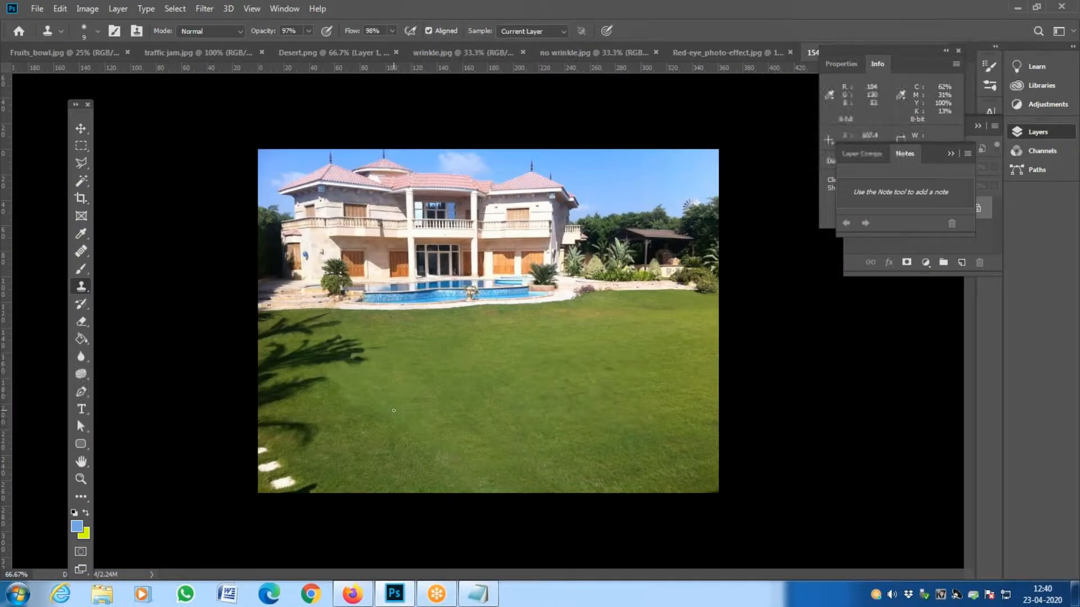
# - Enlarge the Clone Stamp brush to 67 px and clone grass over the uneven patches beside the palm shadow and across the middle lawn
pyautogui.press('z')
pyautogui.click(390, 397)
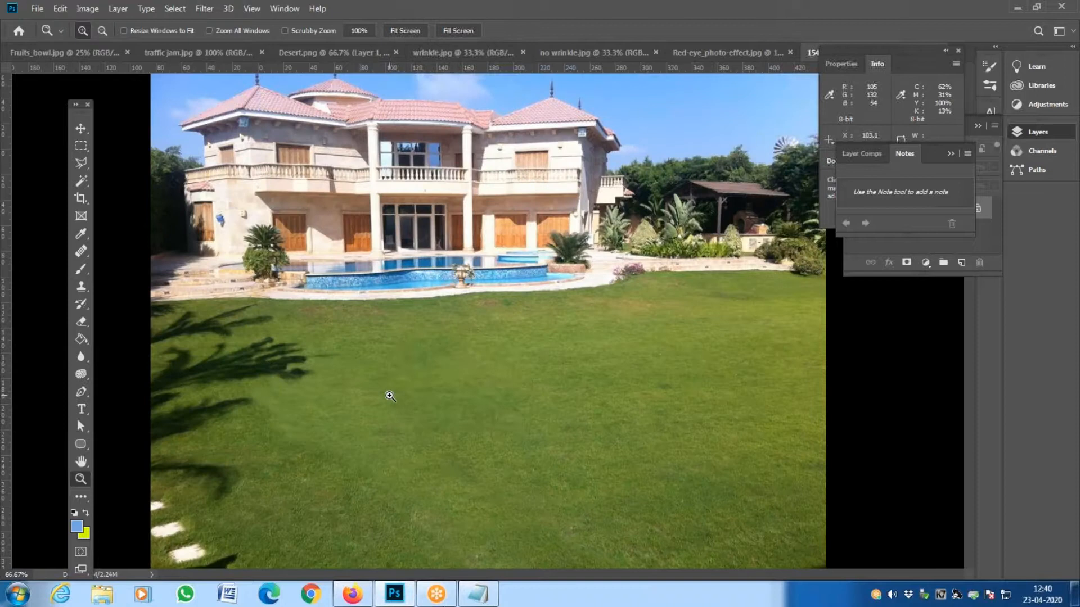
pyautogui.click(389, 394)
pyautogui.press('s')
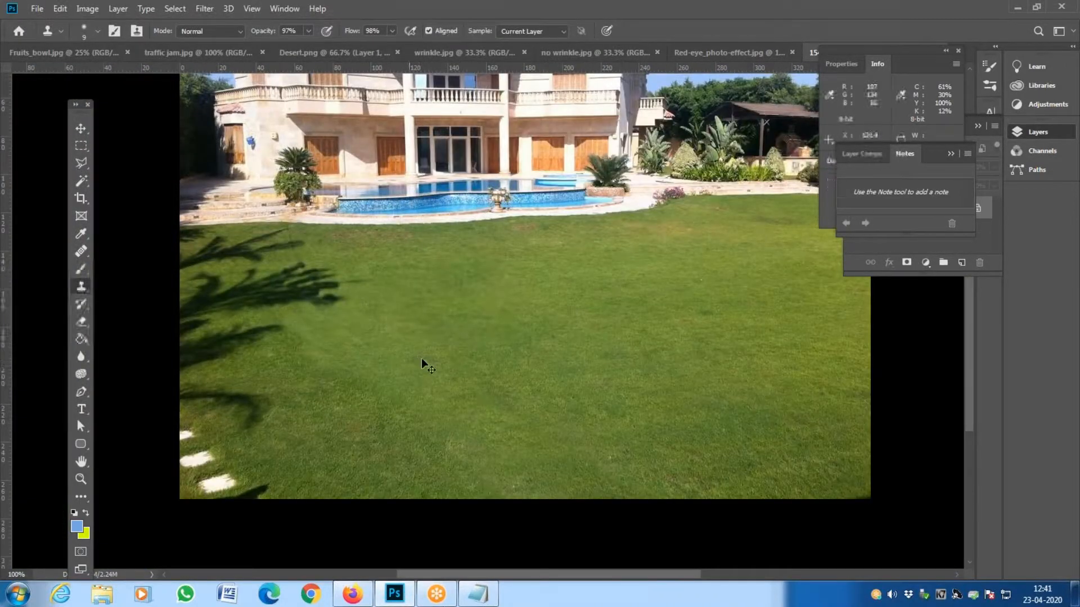
pyautogui.rightClick(520, 331)
pyautogui.moveTo(595, 365); pyautogui.dragTo(619, 366)
pyautogui.click(481, 322)
pyautogui.hotkey('ctrl', 'z')
pyautogui.keyDown('alt'); pyautogui.click(314, 395); pyautogui.keyUp('alt')
pyautogui.moveTo(360, 369); pyautogui.dragTo(423, 370)
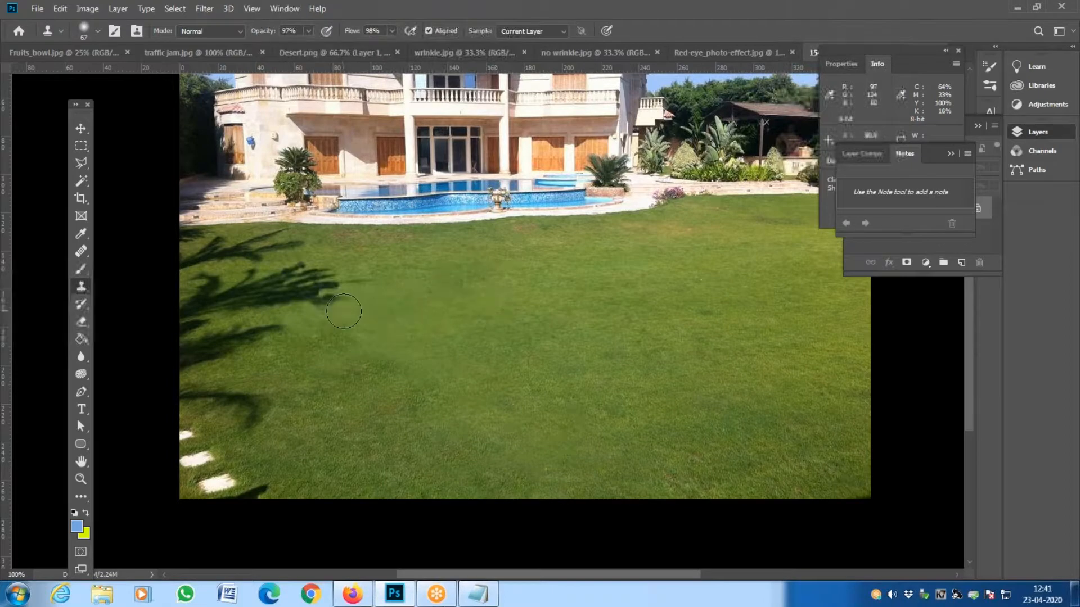
pyautogui.hotkey('ctrl', '-')
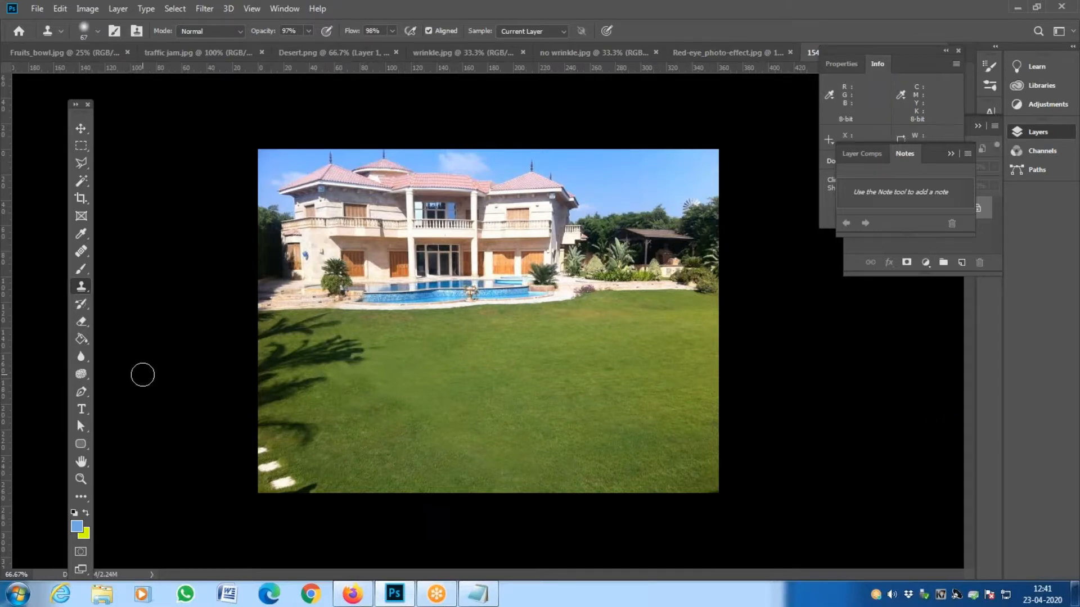
# - Review the Clone Stamp, Paint Bucket, History Brush and Eraser tool groups, ending on the Eraser tool
pyautogui.rightClick(83, 286)
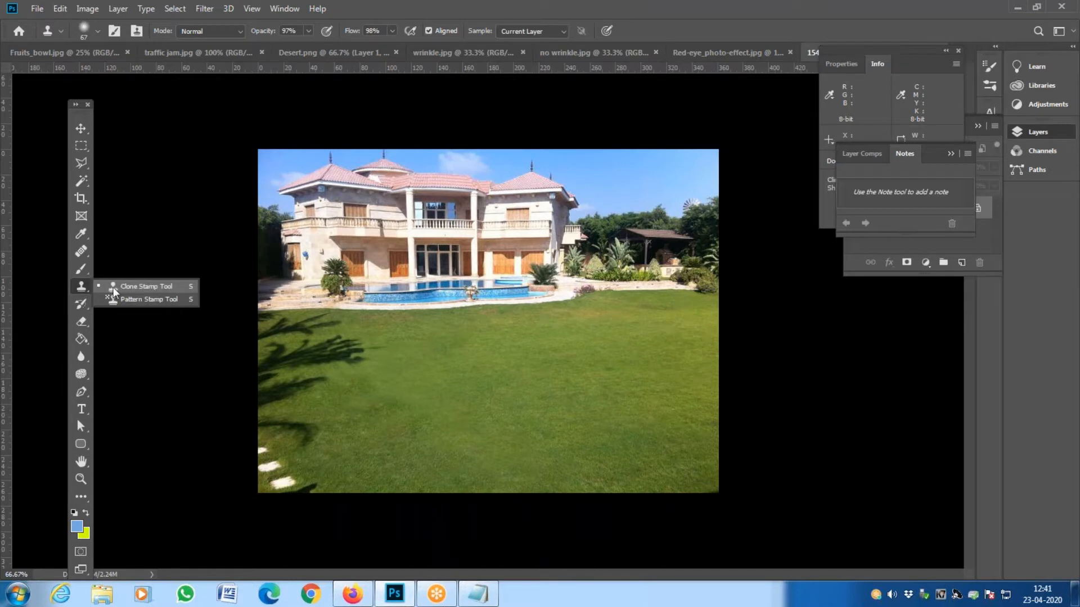
pyautogui.click(113, 287)
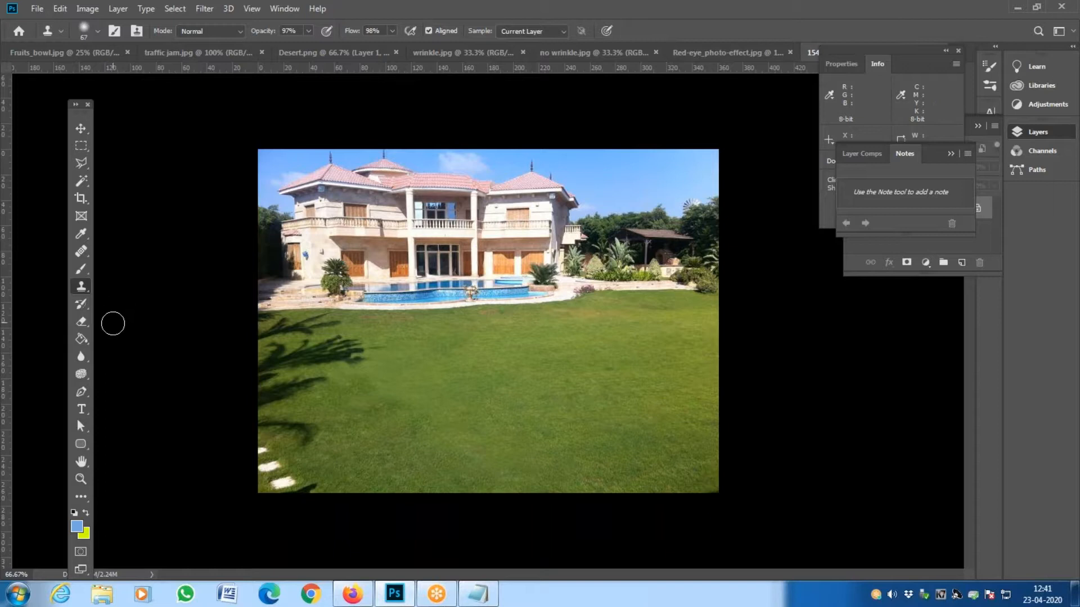
pyautogui.click(83, 339)
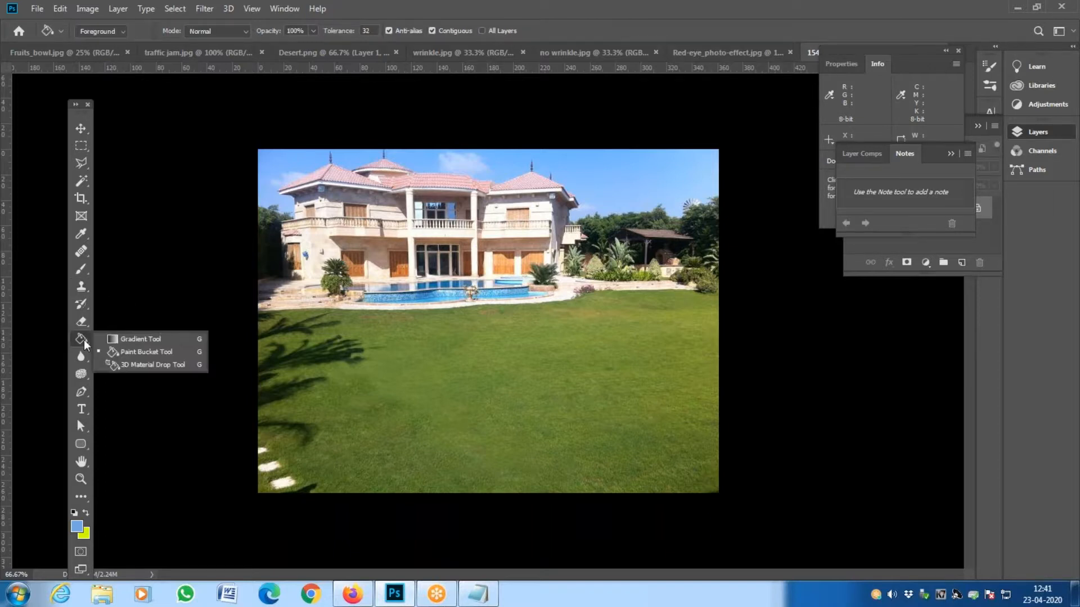
pyautogui.click(81, 306)
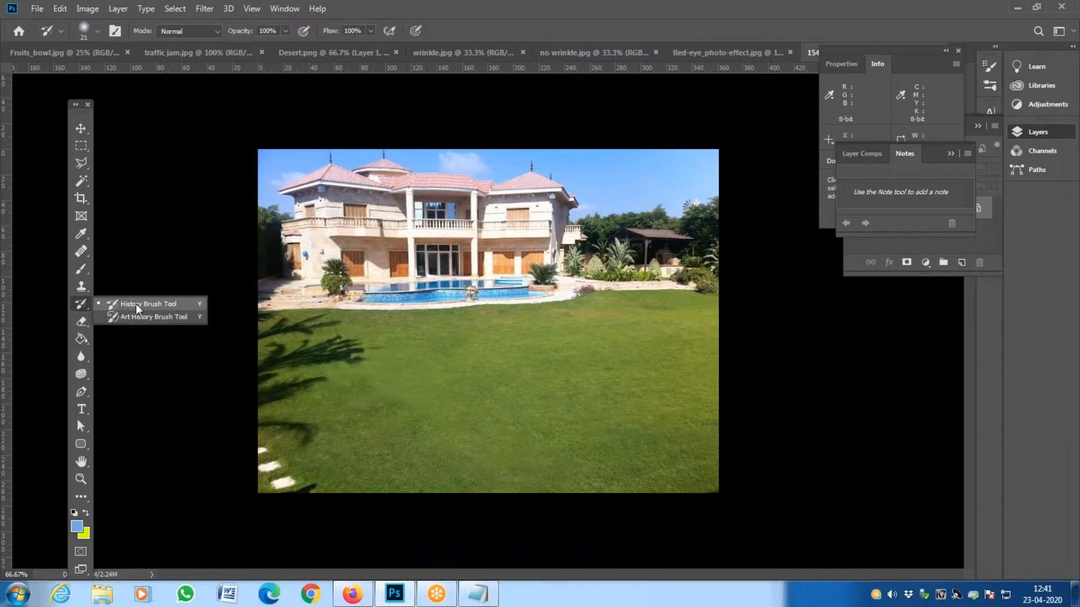
pyautogui.click(137, 309)
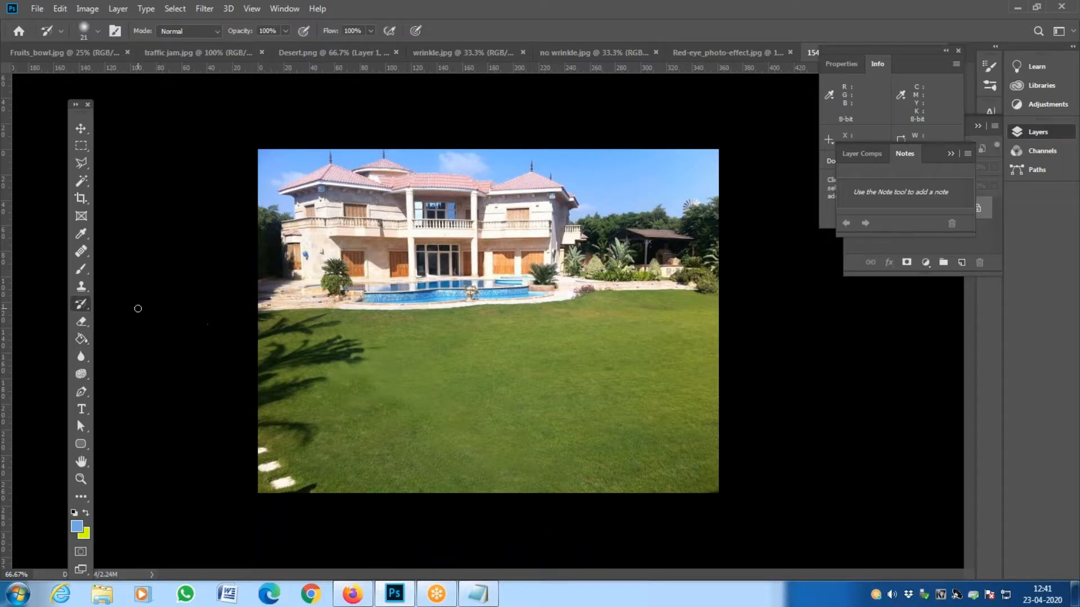
pyautogui.click(78, 303)
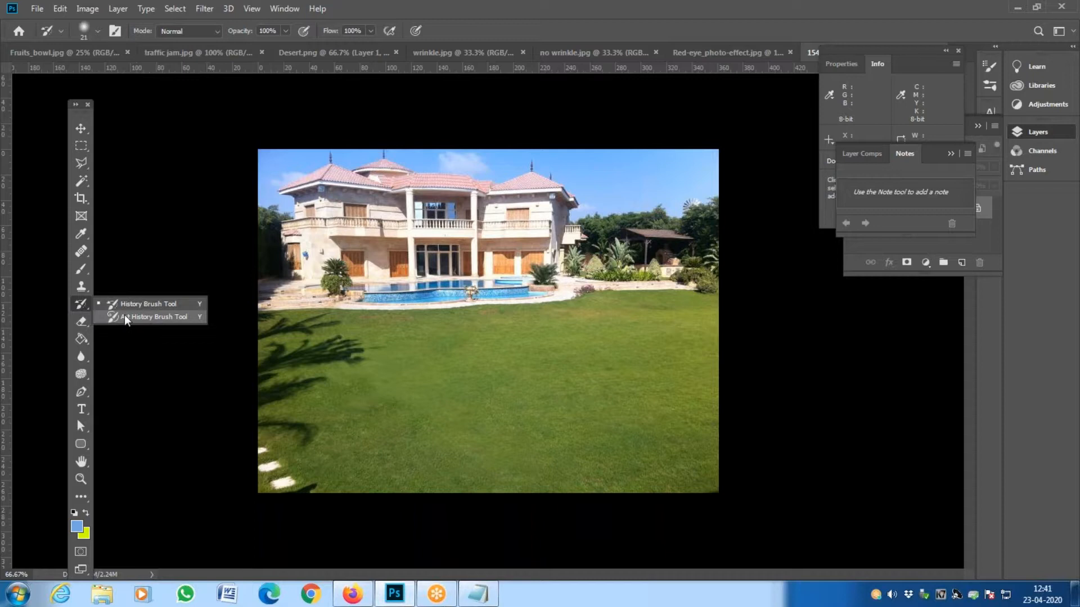
pyautogui.click(124, 316)
pyautogui.click(78, 321)
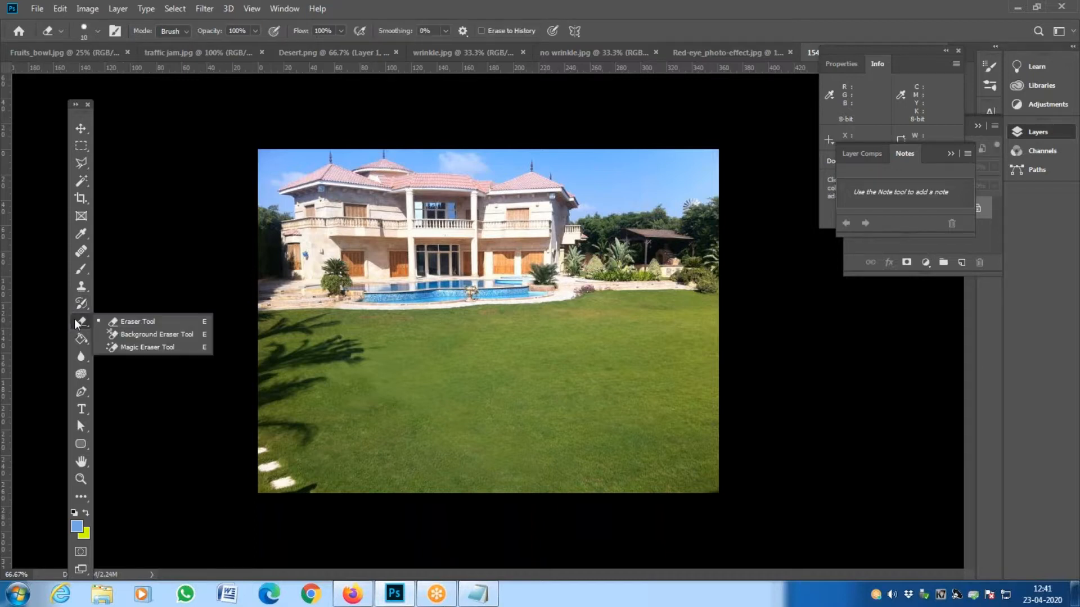
pyautogui.click(161, 325)
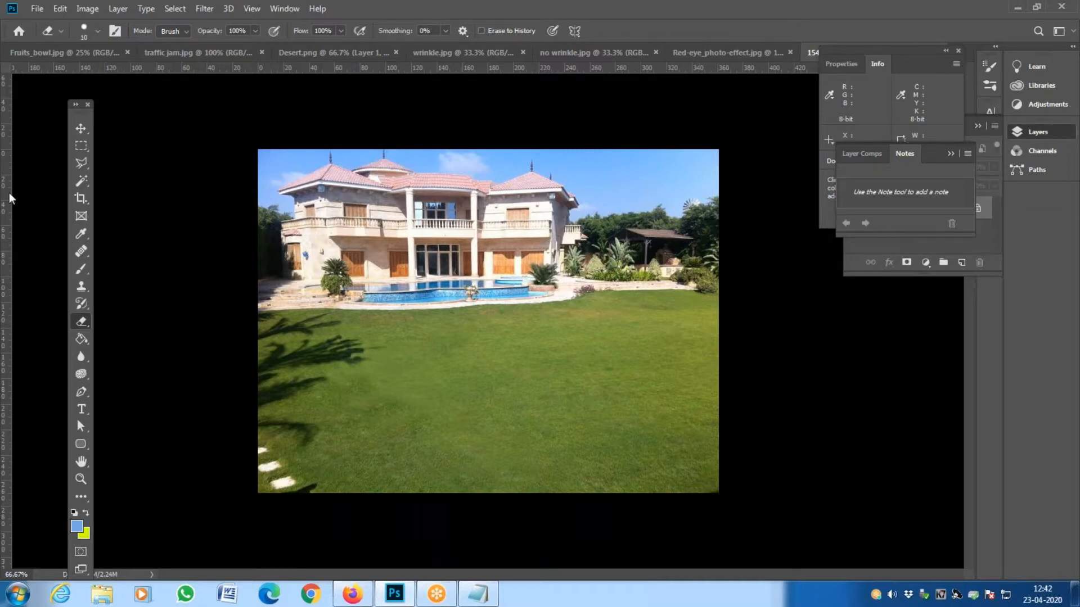
# - Look through the other open images, from Fruits_bowl.jpg to Red-eye_photo-effect.jpg, and return to the villa photo
pyautogui.click(93, 50)
pyautogui.click(177, 51)
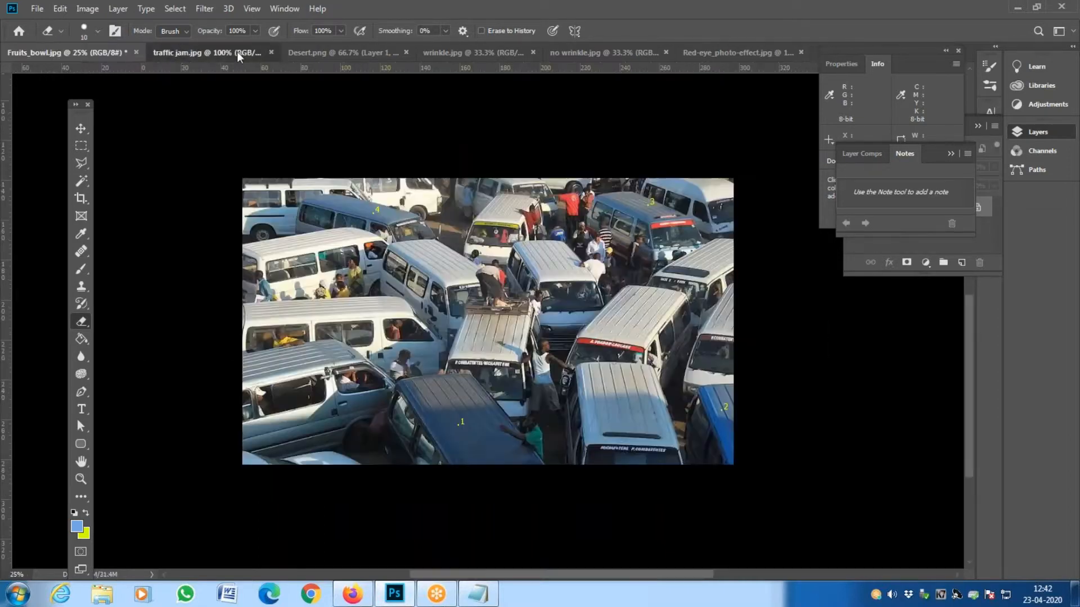
pyautogui.click(369, 51)
pyautogui.click(473, 51)
pyautogui.click(619, 51)
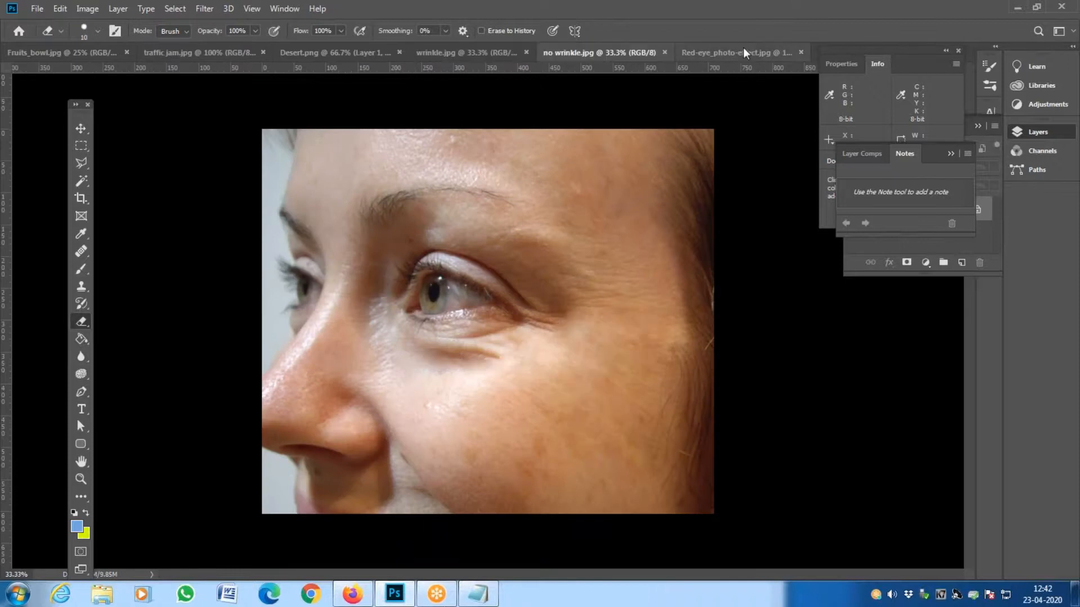
pyautogui.click(743, 50)
pyautogui.click(591, 52)
pyautogui.click(485, 50)
pyautogui.click(742, 51)
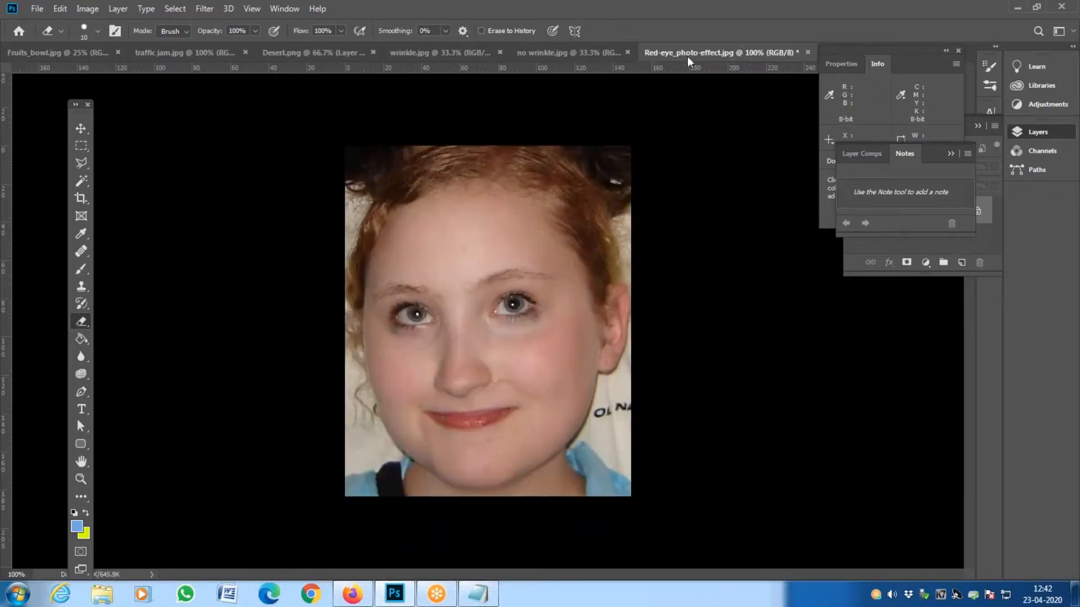
pyautogui.click(325, 50)
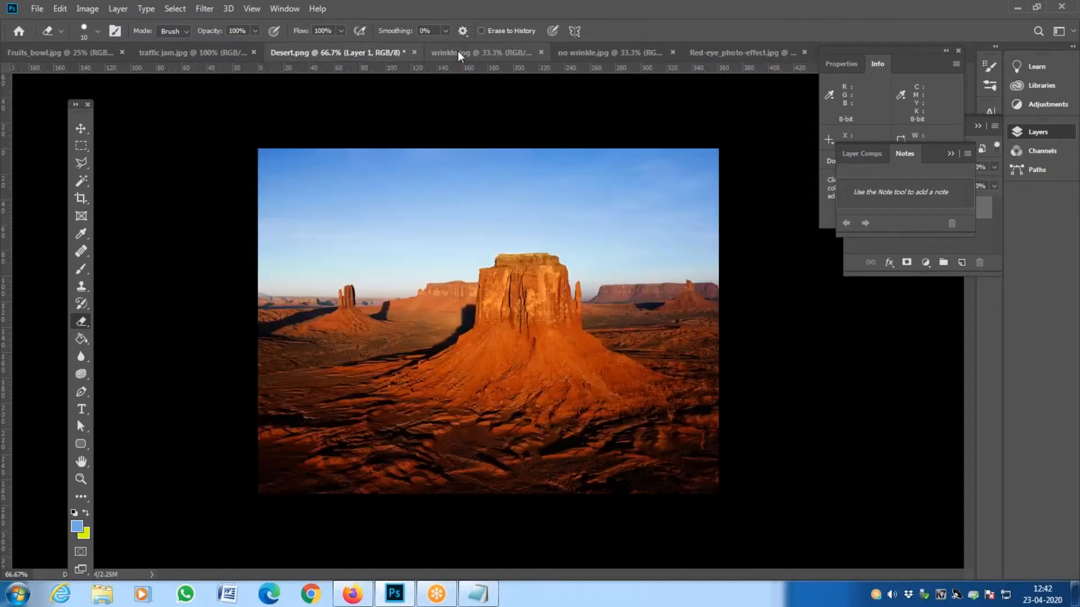
pyautogui.click(697, 56)
pyautogui.hotkey('ctrl', 'Tab')
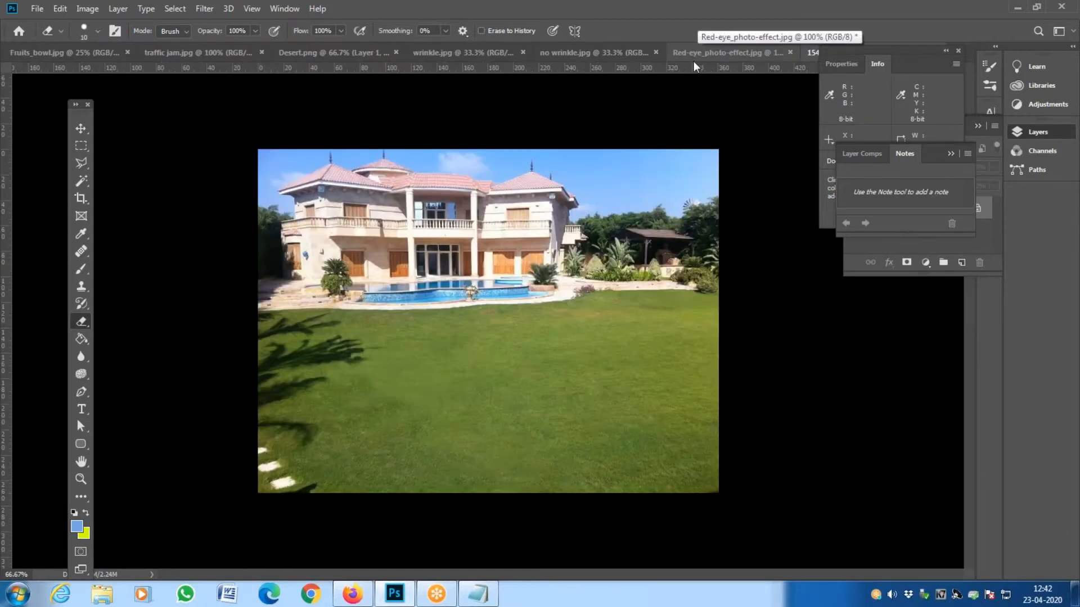
# - Save the retouched villa photo as a new JPEG named "154849820 corrected.jpg" in the CLASS 14 folder
pyautogui.click(36, 8)
pyautogui.click(49, 159)
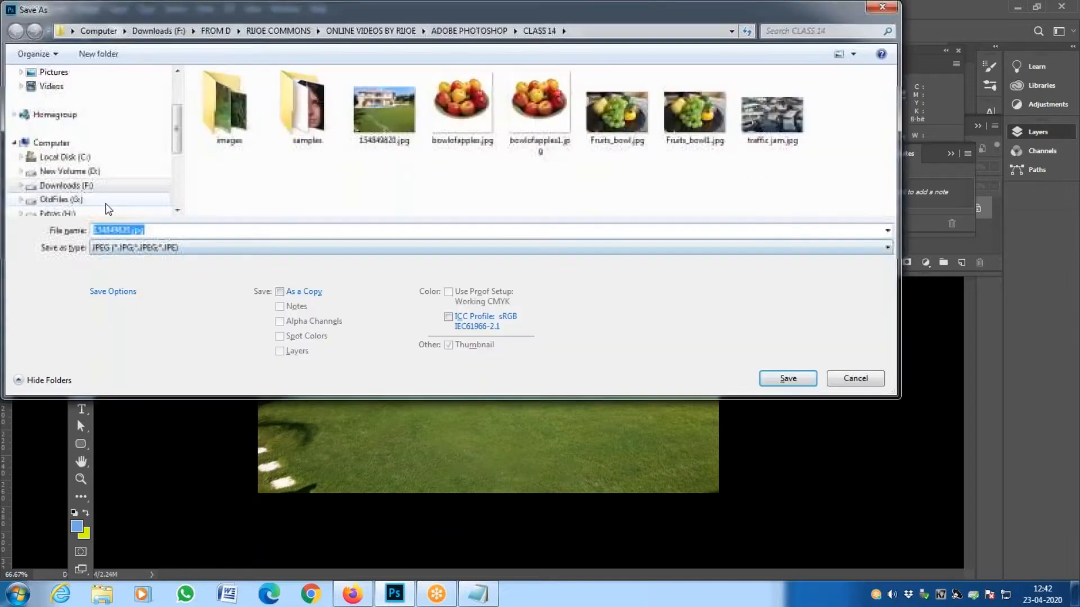
pyautogui.click(130, 230)
pyautogui.write('co')
pyautogui.write('rre')
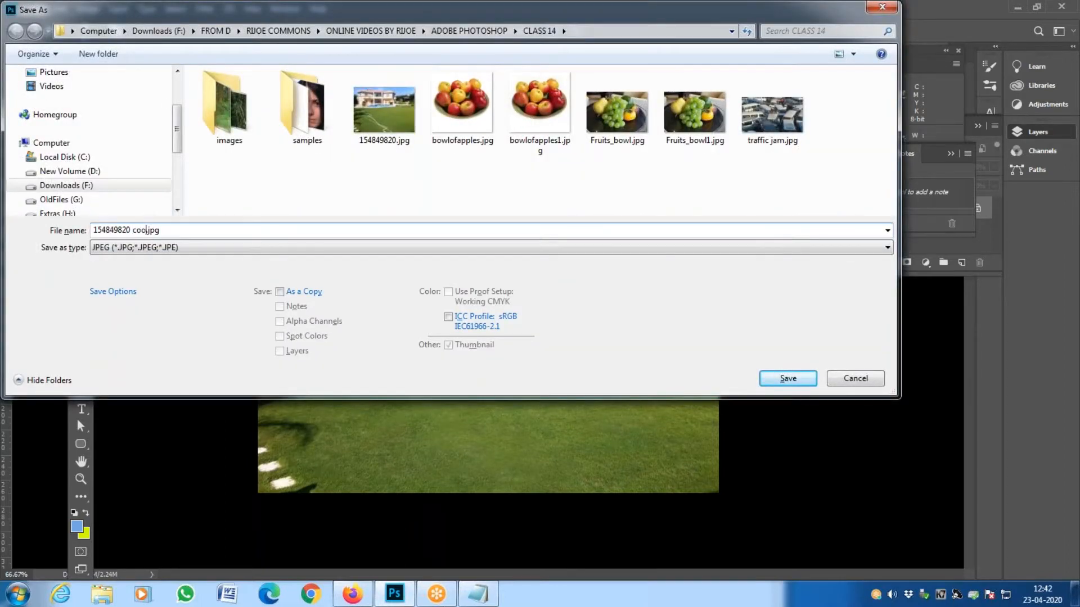
pyautogui.write('cted')
pyautogui.press('Return')
pyautogui.press('Return')
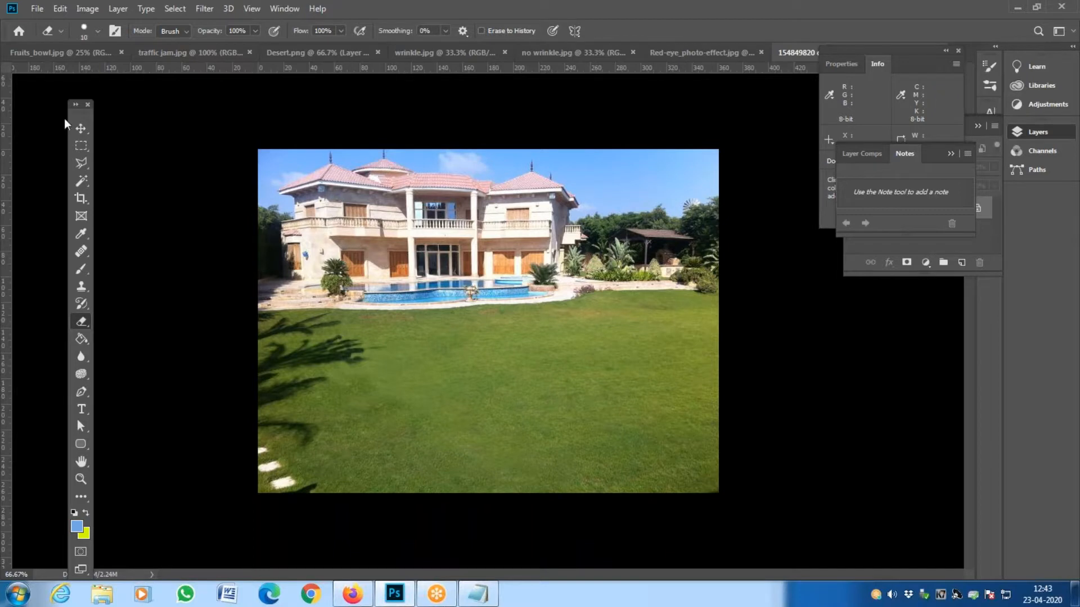
# - Examine the resolution of traffic jam.jpg in Image Size and view its dimensions in inches and centimeters
pyautogui.click(47, 47)
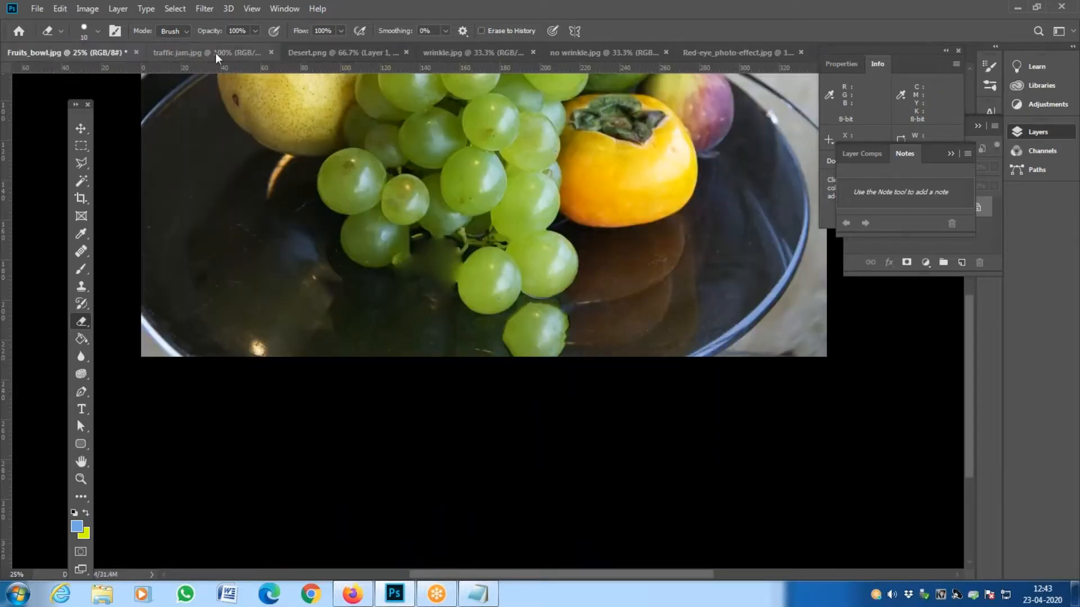
pyautogui.click(254, 52)
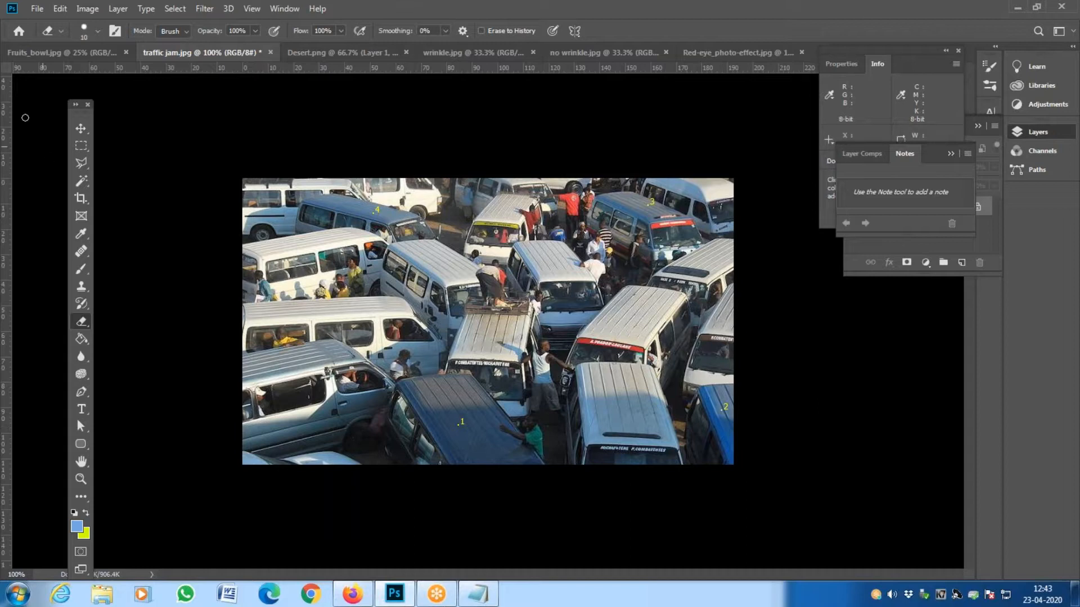
pyautogui.click(90, 9)
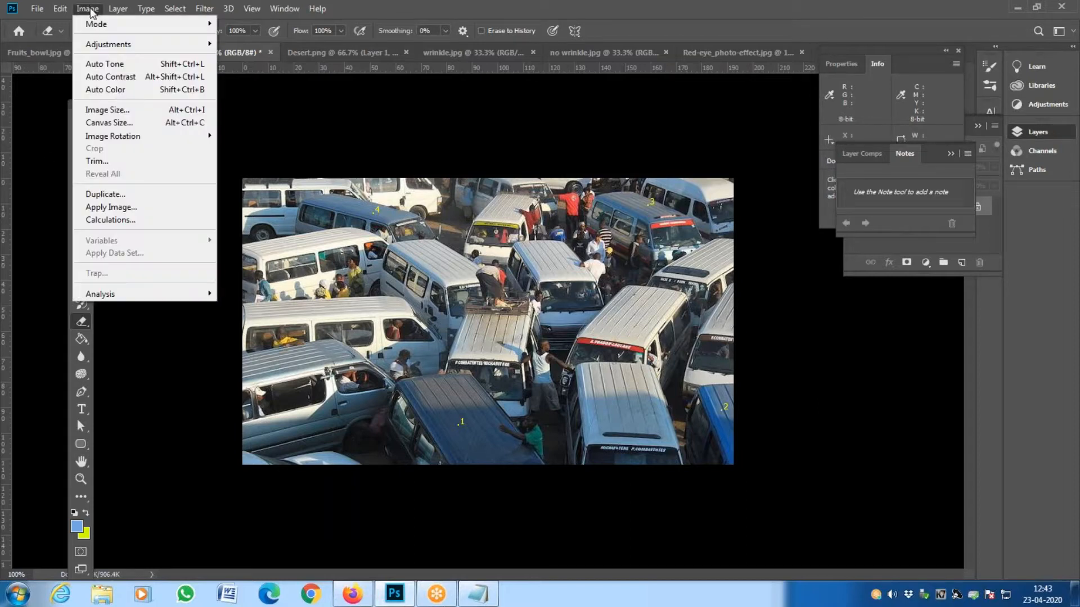
pyautogui.click(113, 110)
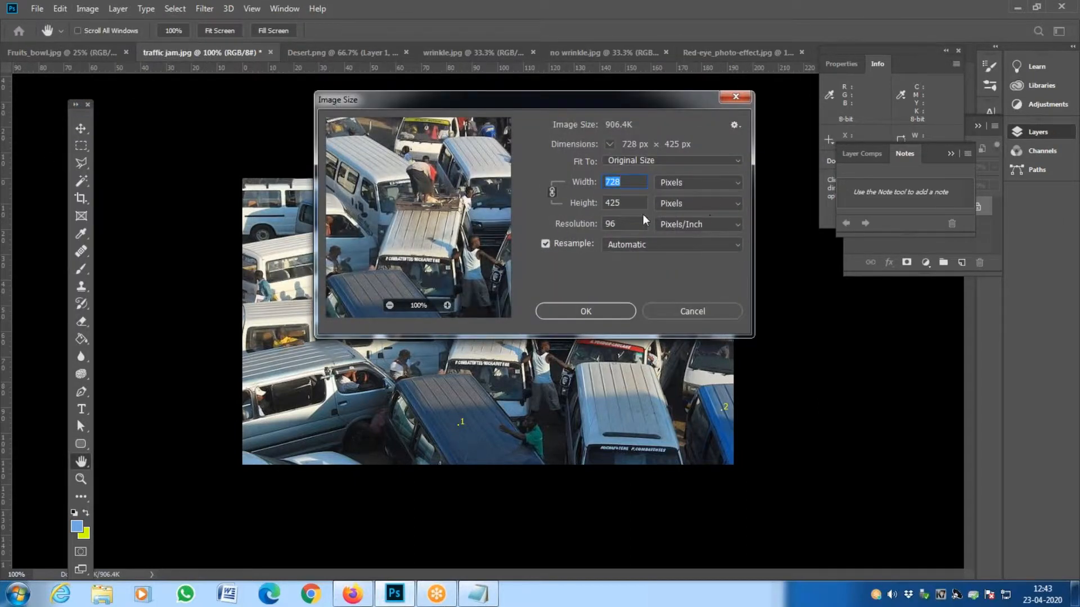
pyautogui.doubleClick(619, 224)
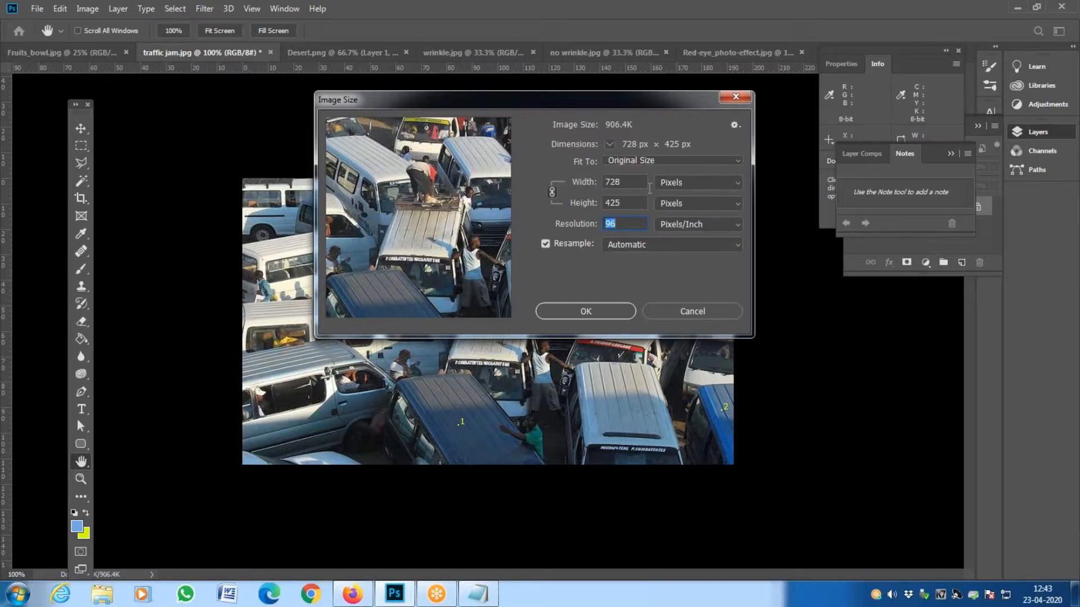
pyautogui.click(691, 185)
pyautogui.click(682, 219)
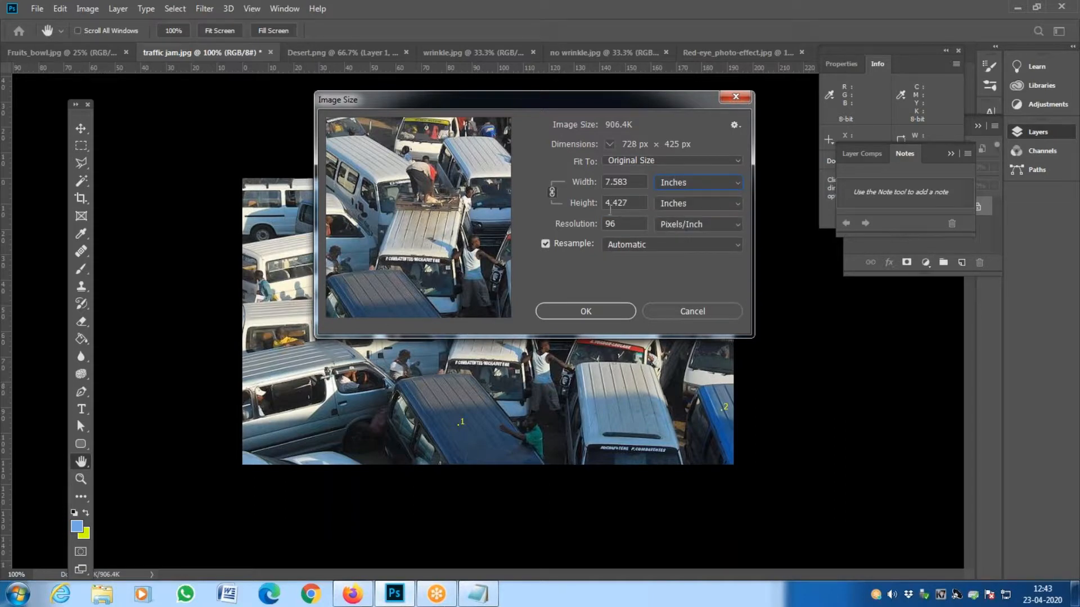
pyautogui.moveTo(620, 223); pyautogui.dragTo(545, 225)
pyautogui.click(679, 183)
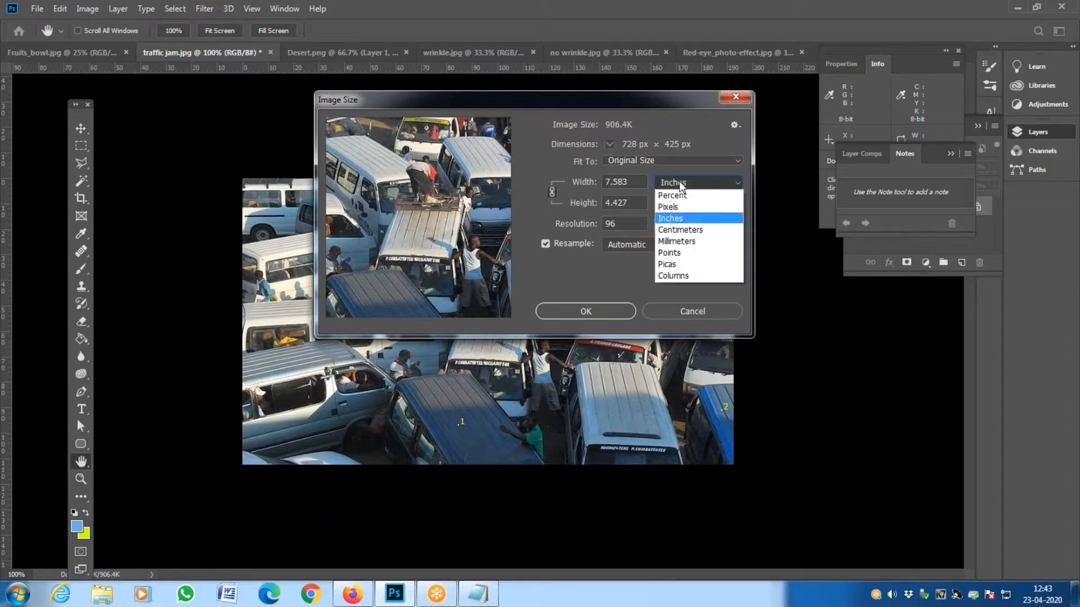
pyautogui.click(673, 230)
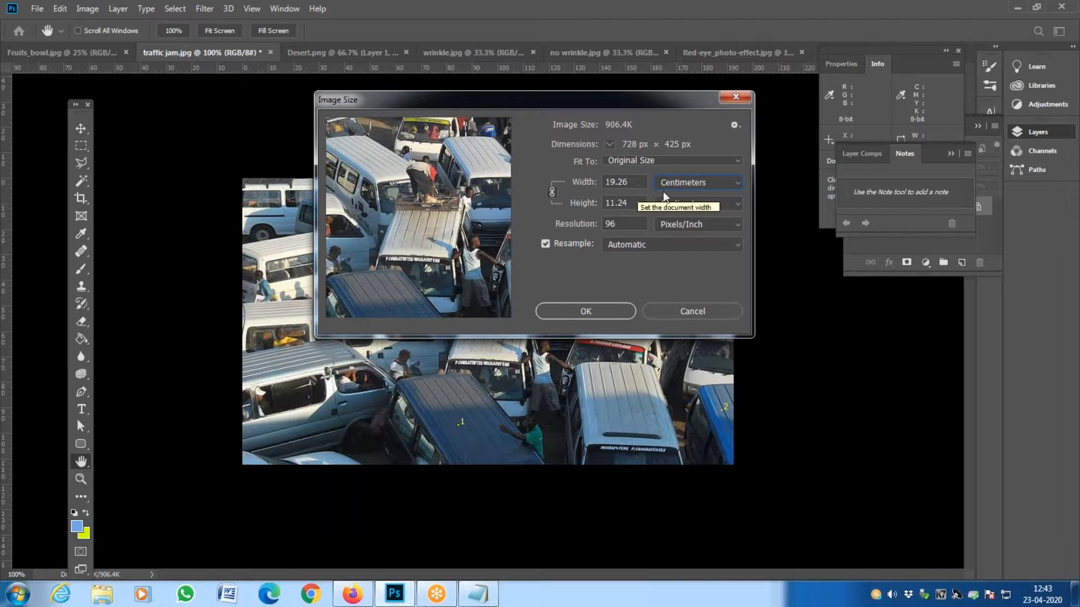
# - Review the Fit To presets and the width and height in pixels, and cancel the Image Size dialog
pyautogui.click(703, 162)
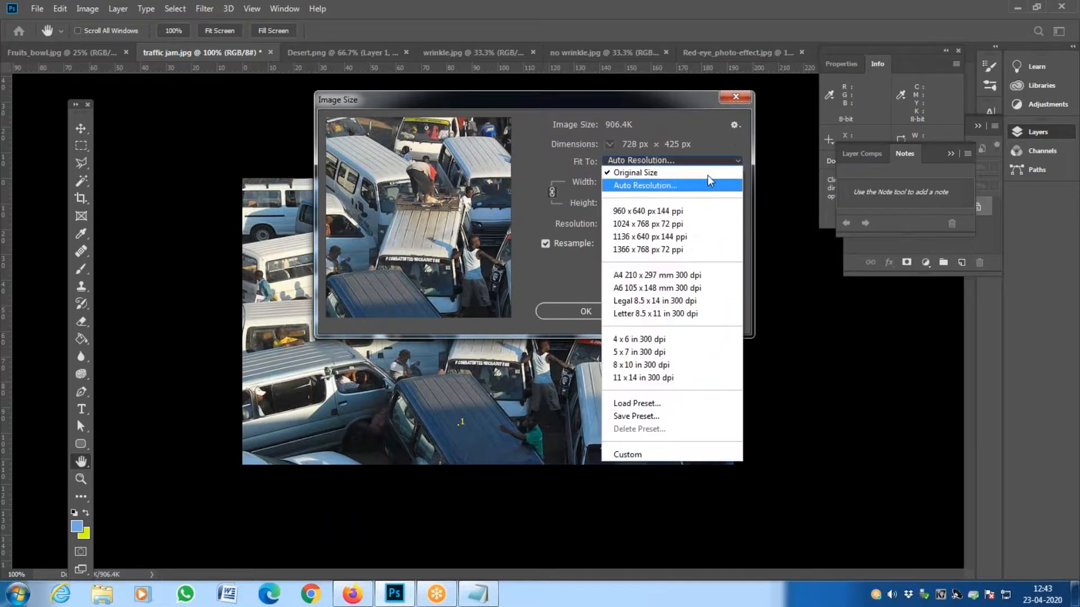
pyautogui.click(706, 169)
pyautogui.click(704, 185)
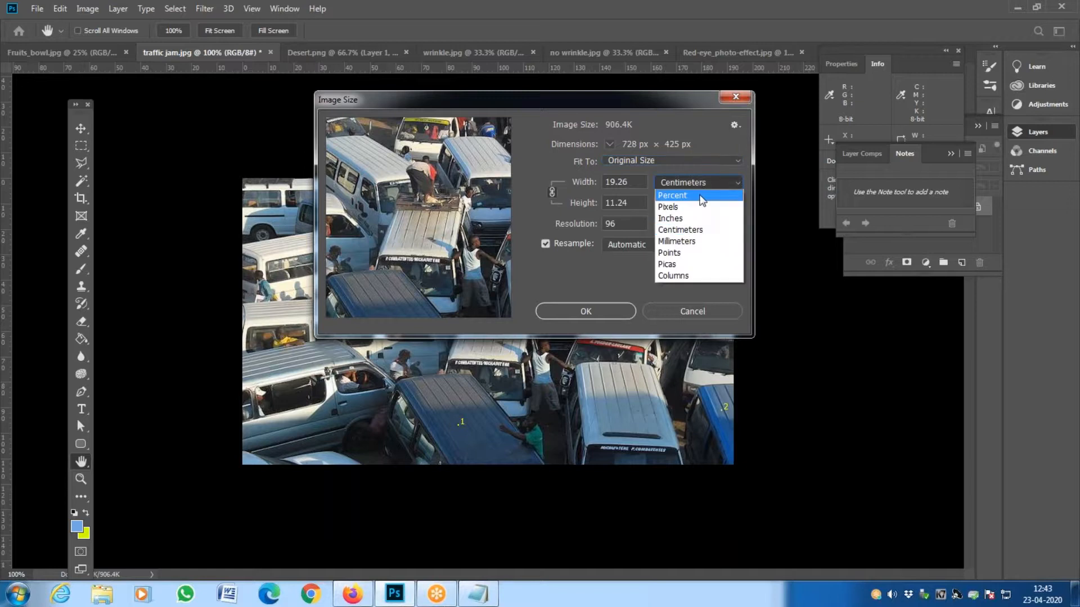
pyautogui.click(699, 195)
pyautogui.click(700, 186)
pyautogui.click(692, 203)
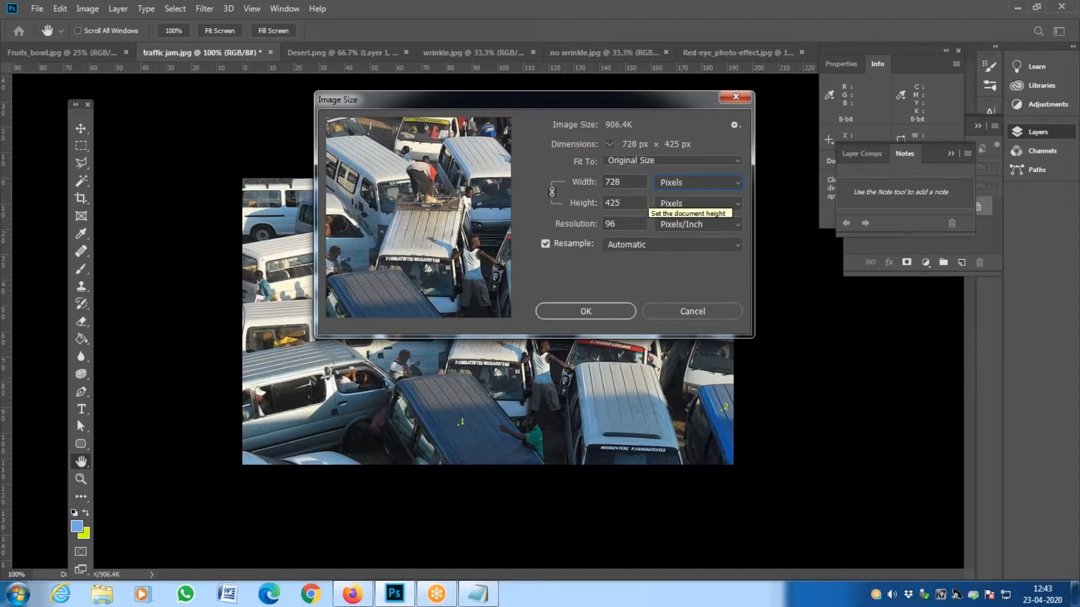
pyautogui.moveTo(624, 183); pyautogui.dragTo(574, 191)
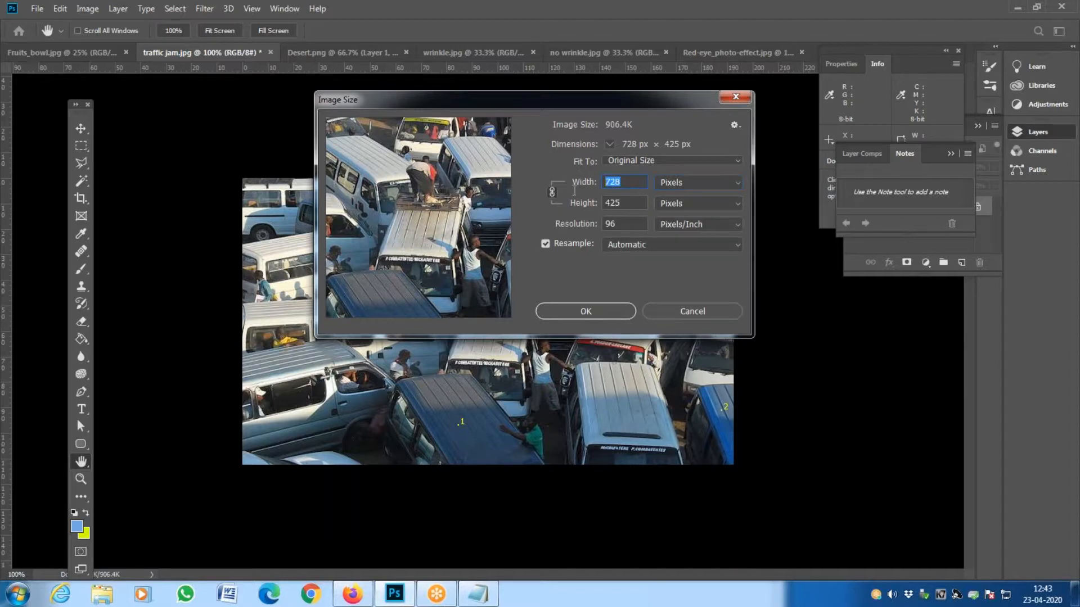
pyautogui.click(625, 201)
pyautogui.hotkey('shift', 'Tab')
pyautogui.press('Tab')
pyautogui.click(673, 316)
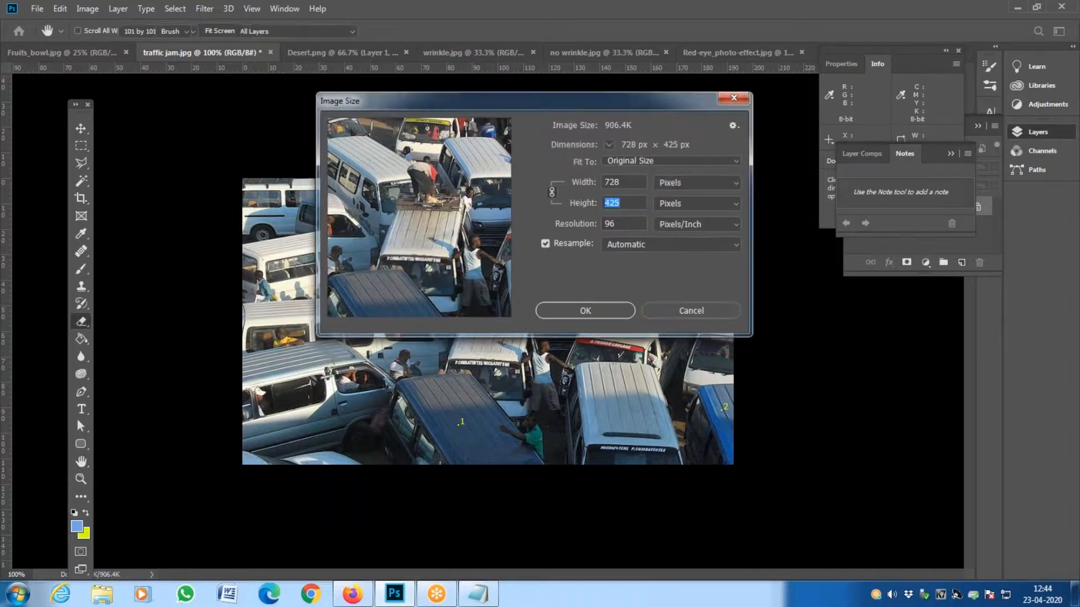
# - Check the Image Size settings of Desert.png, wrinkle.jpg and Red-eye_photo-effect.jpg, glance at no wrinkle.jpg, and cancel the dialog
pyautogui.click(356, 50)
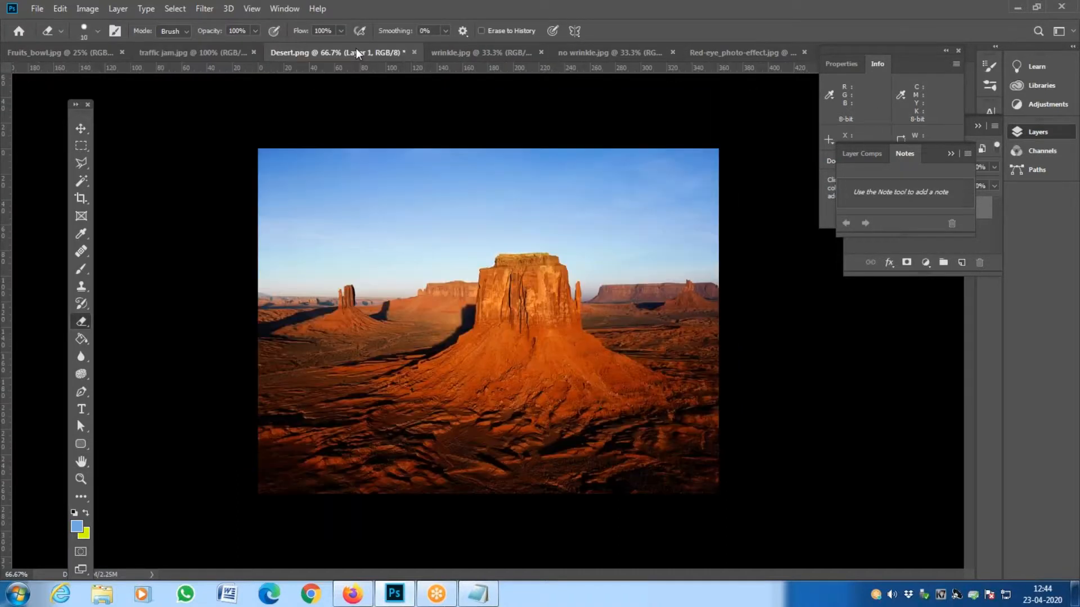
pyautogui.hotkey('ctrl', 'alt', 'i')
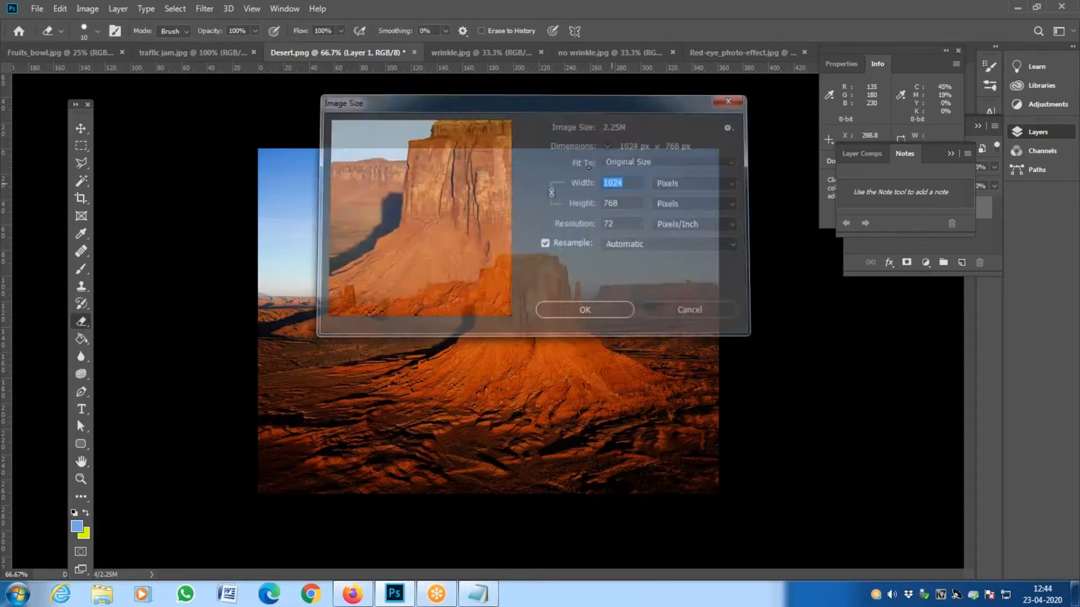
pyautogui.click(477, 53)
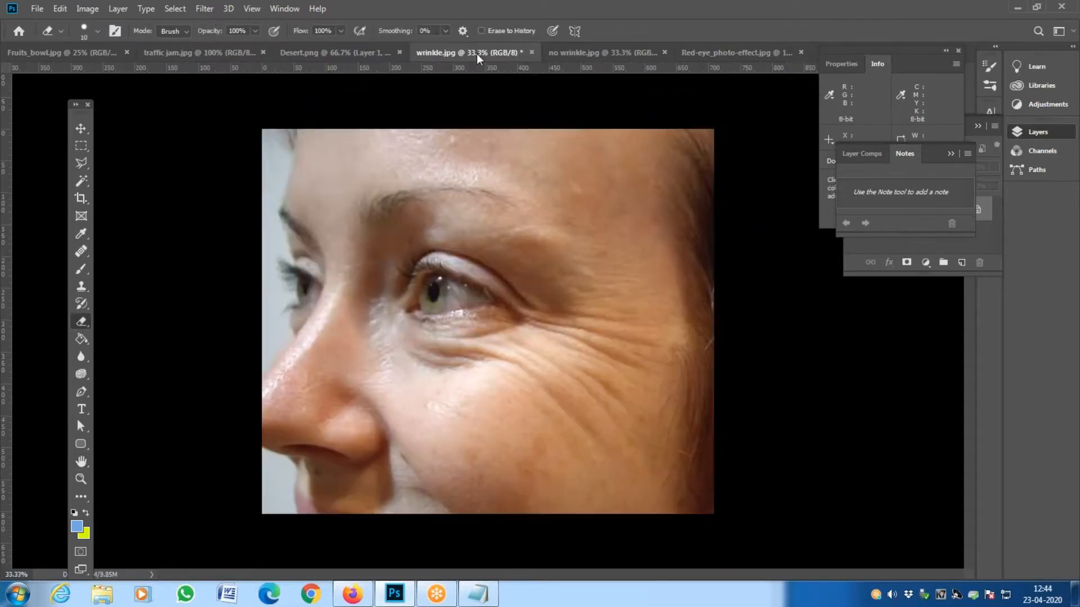
pyautogui.hotkey('ctrl', 'alt', 'i')
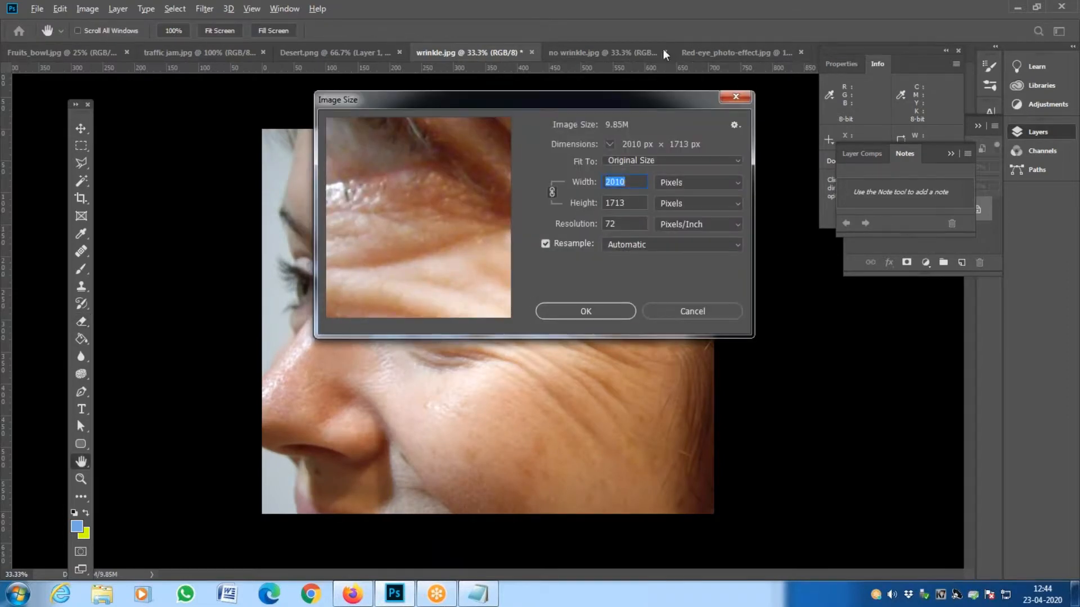
pyautogui.click(599, 51)
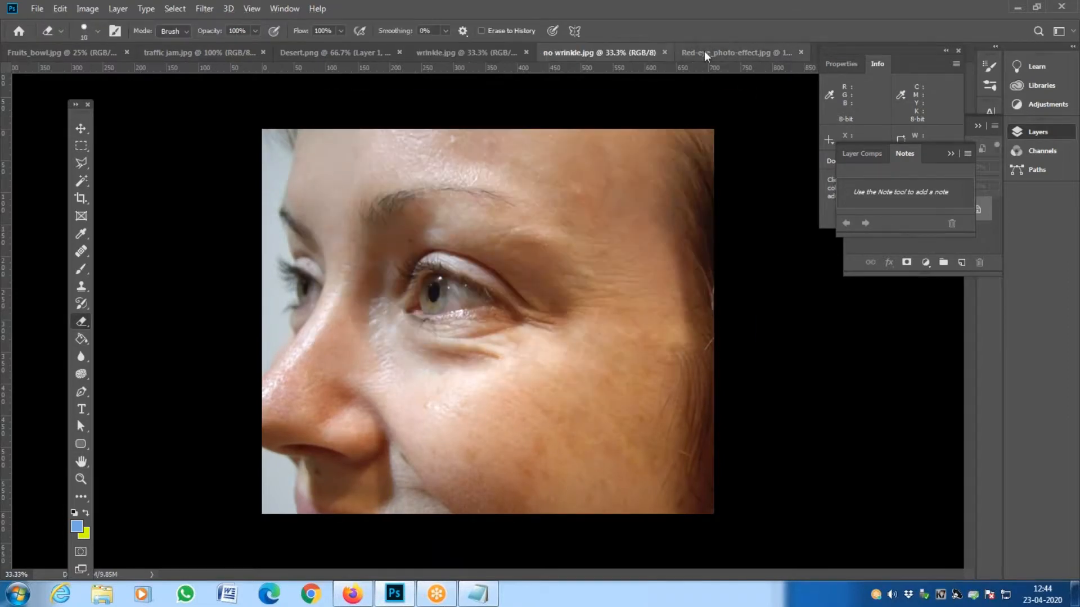
pyautogui.click(704, 52)
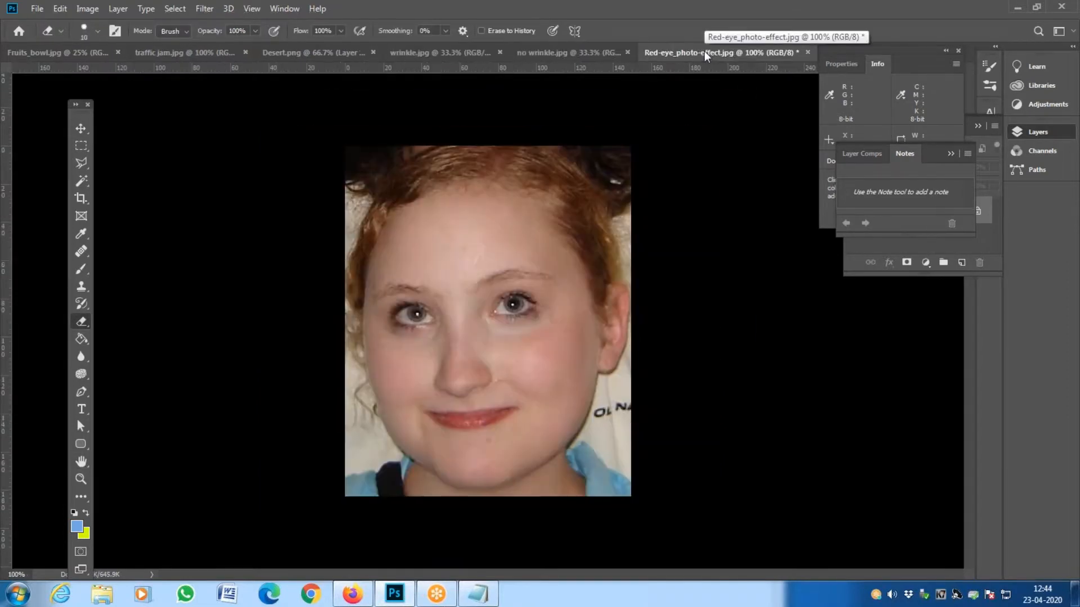
pyautogui.hotkey('ctrl', 'alt', 'i')
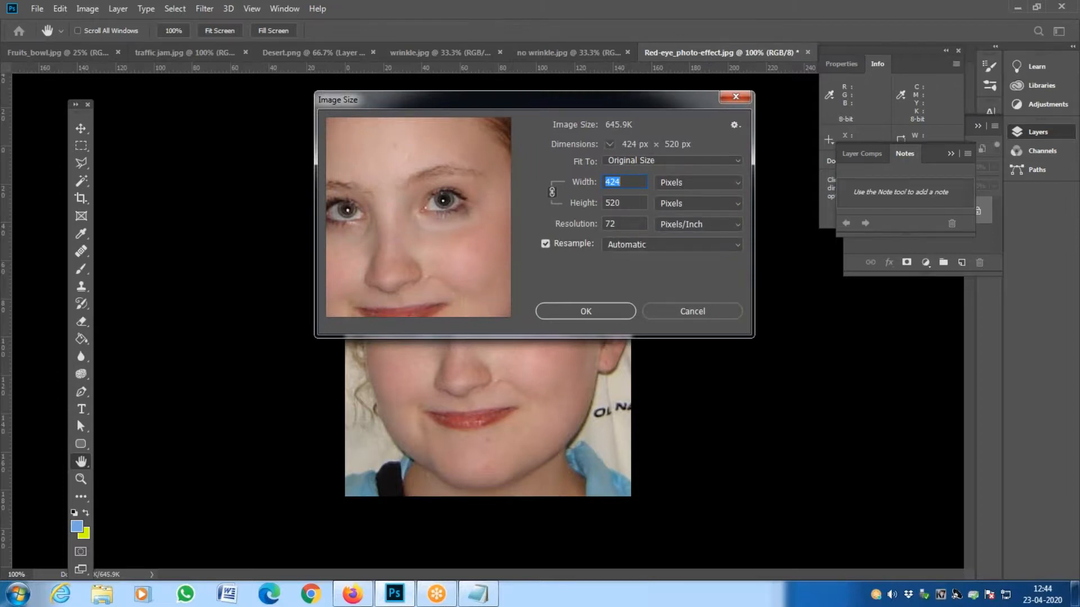
pyautogui.press('Escape')
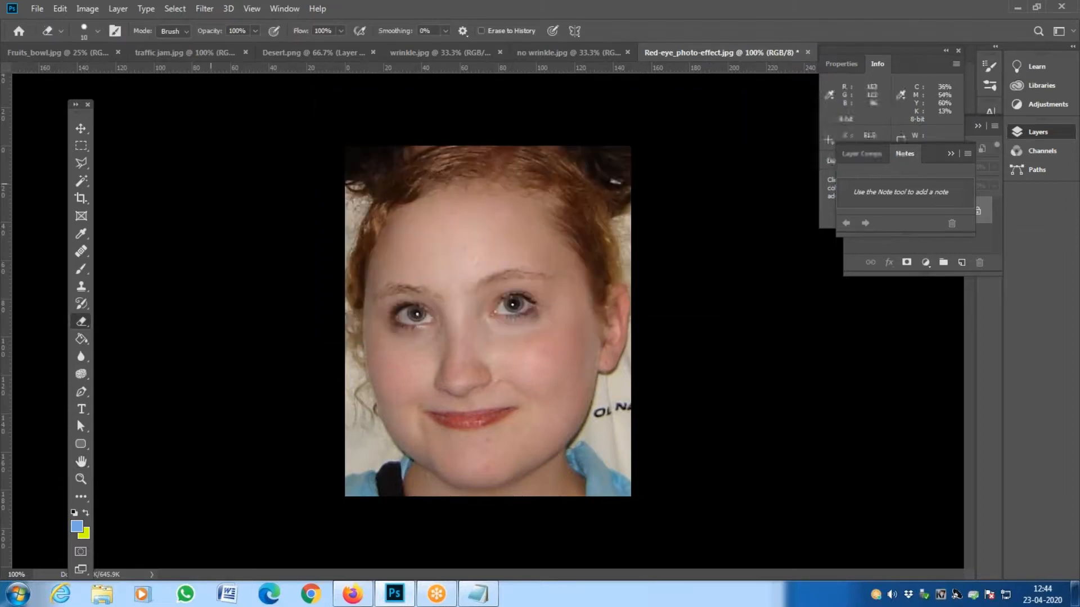
# - Check the pixel dimensions and resolution of Fruits_bowl.jpg in Image Size, cancel, and zoom the image out to 8.33%
pyautogui.click(66, 54)
pyautogui.hotkey('ctrl', 'alt', 'i')
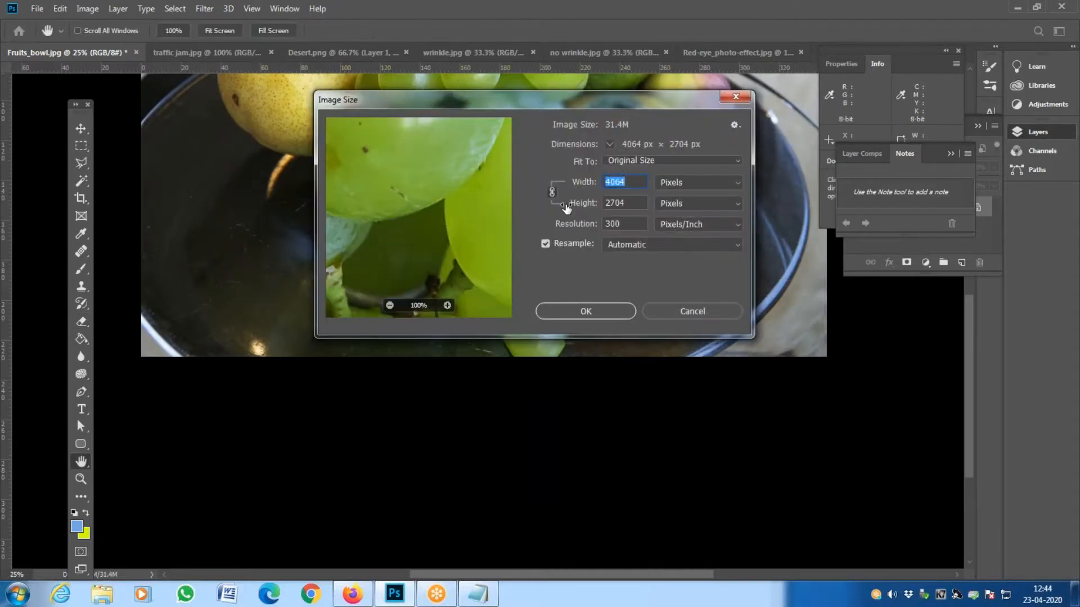
pyautogui.press('Escape')
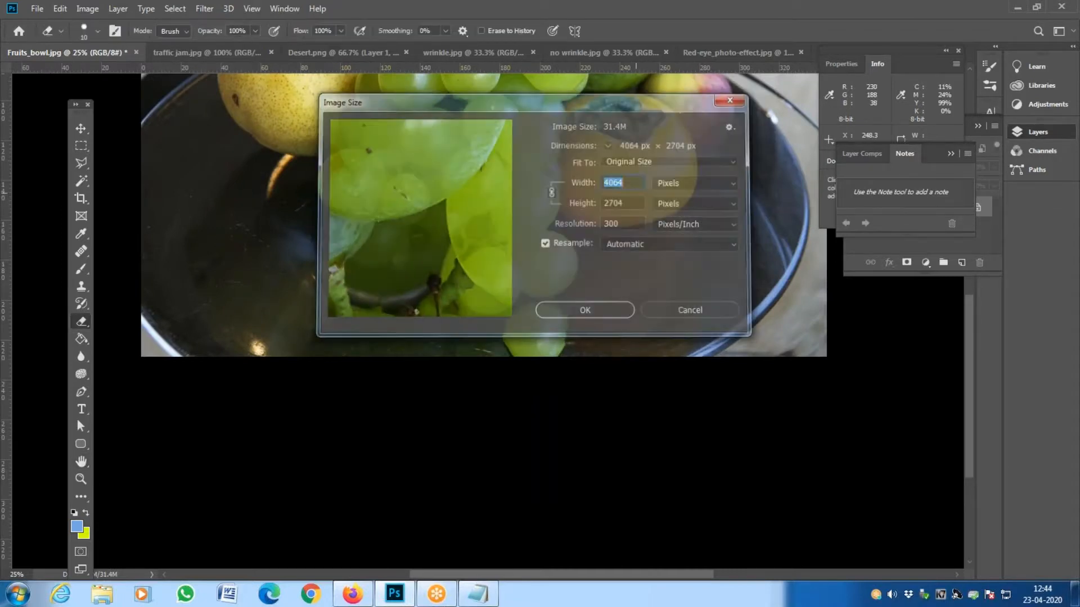
pyautogui.press('z')
pyautogui.keyDown('alt'); pyautogui.click(526, 243); pyautogui.keyUp('alt')
pyautogui.keyDown('alt'); pyautogui.click(525, 243); pyautogui.keyUp('alt')
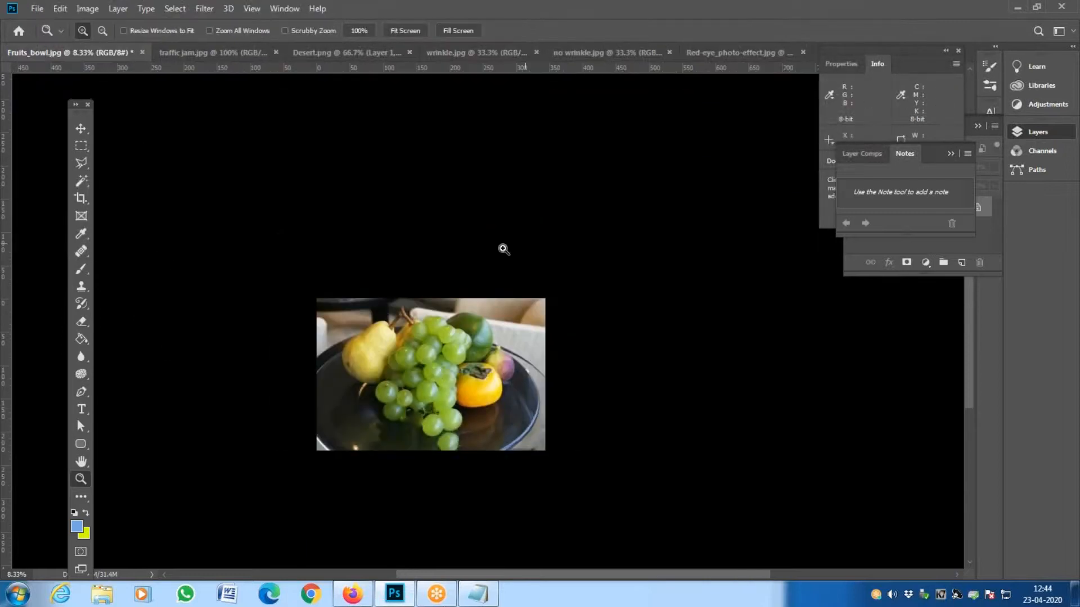
# - Examine the width and height of Desert.png in inches and centimeters in Image Size, and close the dialog without applying changes
pyautogui.click(237, 56)
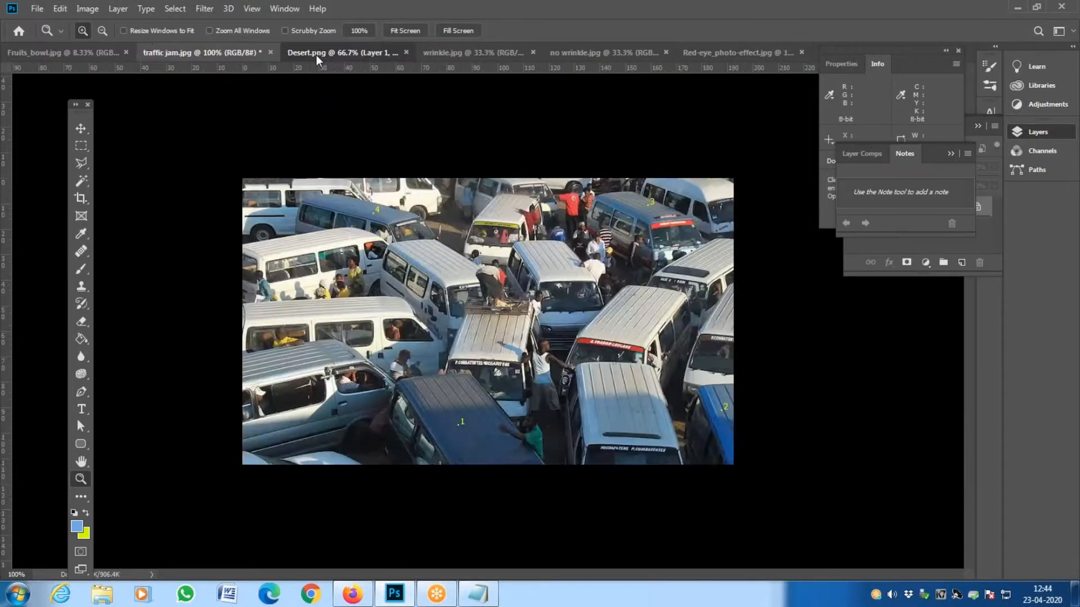
pyautogui.click(316, 55)
pyautogui.hotkey('ctrl', 'alt', 'i')
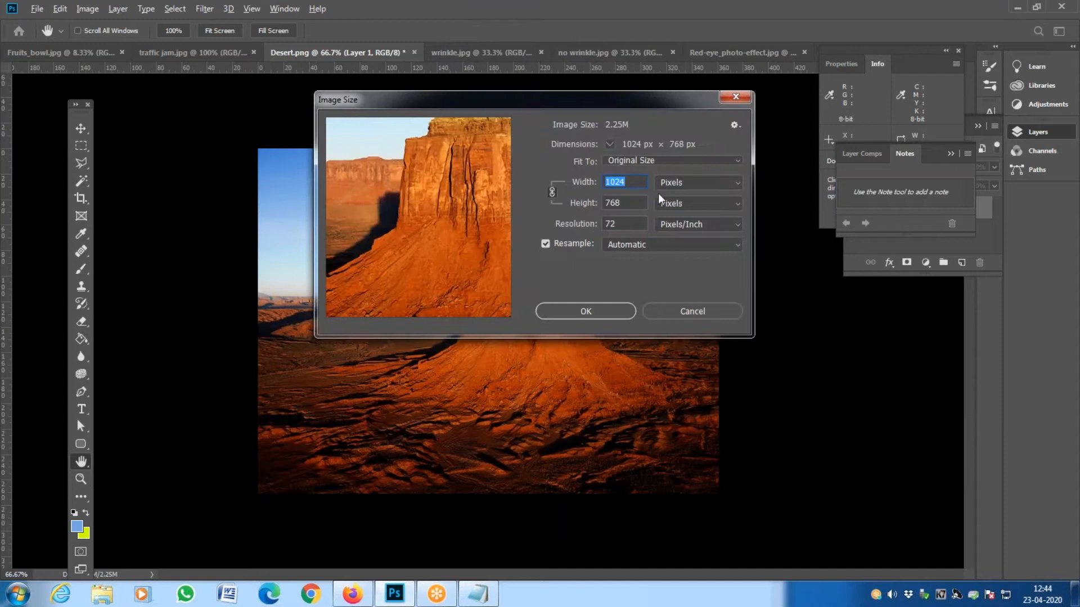
pyautogui.click(697, 188)
pyautogui.click(688, 218)
pyautogui.click(683, 186)
pyautogui.click(671, 230)
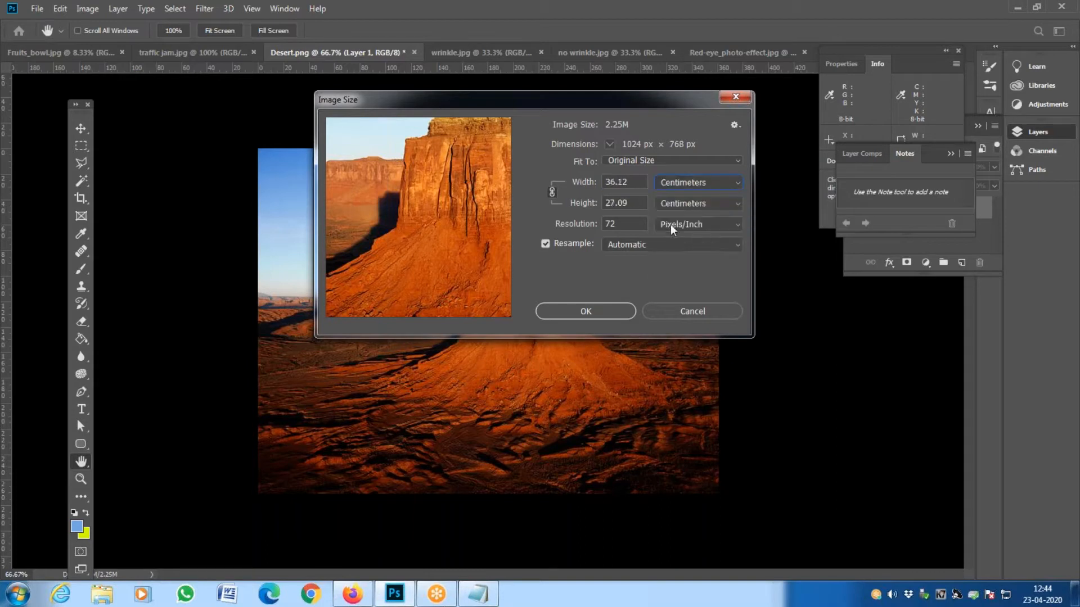
pyautogui.click(678, 183)
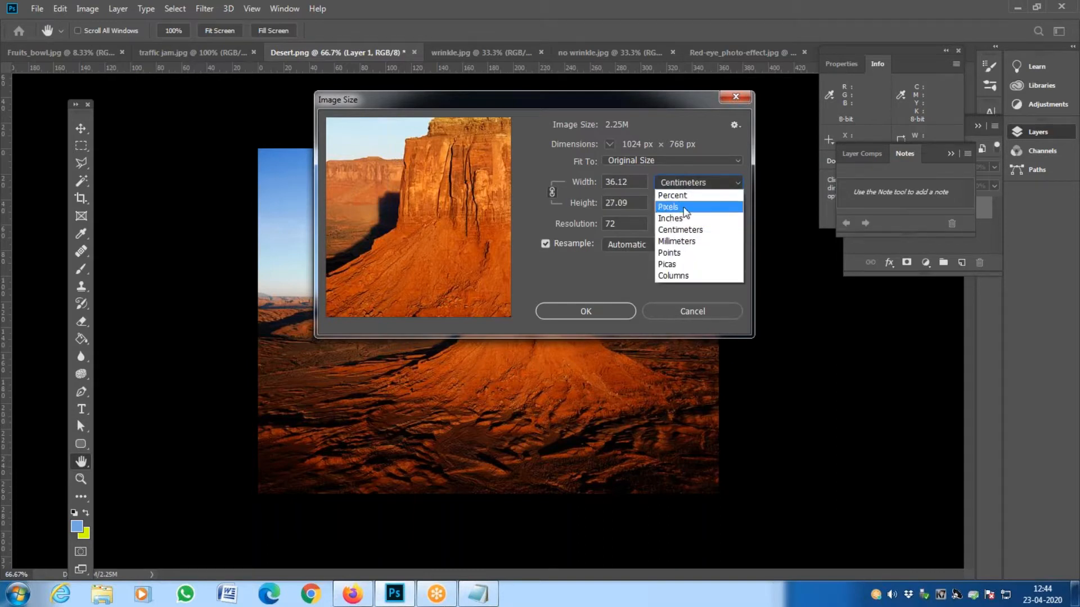
pyautogui.press('Escape')
pyautogui.press('Escape')
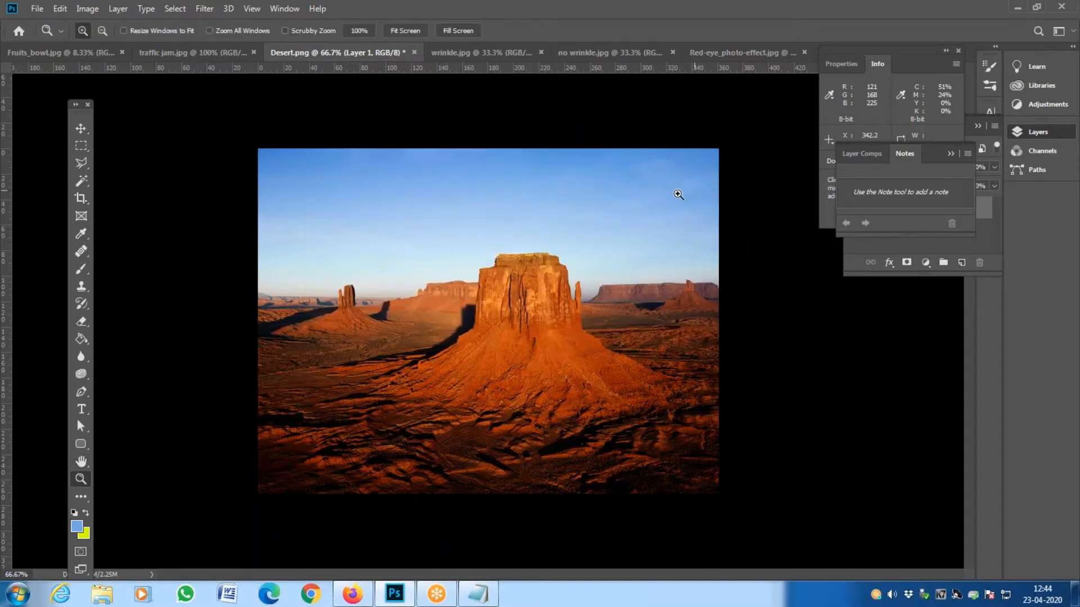
# - View Desert.png at 100% and 66.7% zoom, examine its resolution in Image Size, and cancel the dialog
pyautogui.click(476, 307)
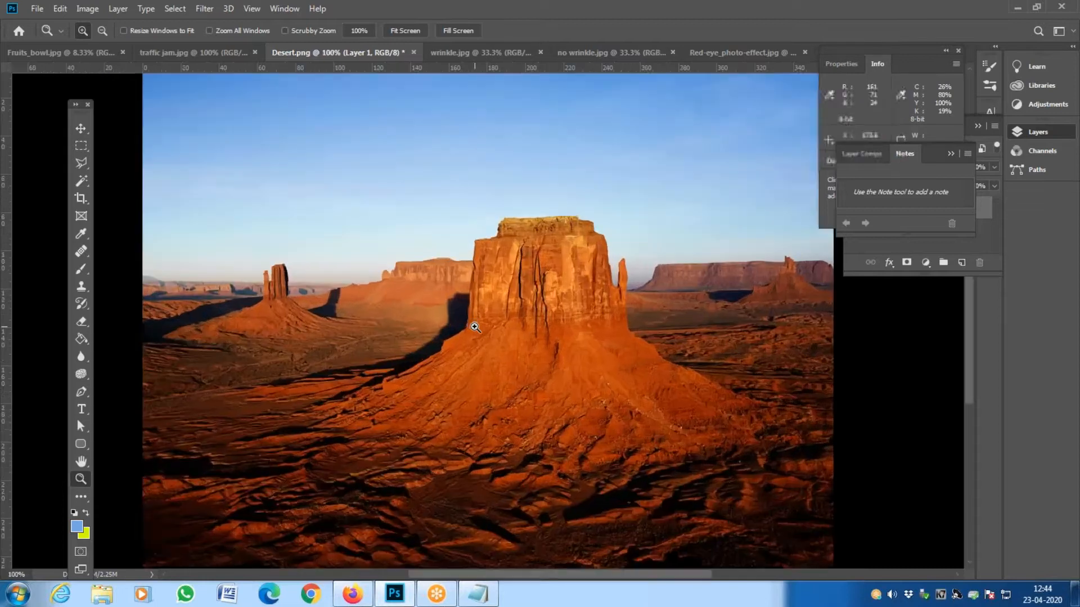
pyautogui.keyDown('alt'); pyautogui.click(475, 327); pyautogui.keyUp('alt')
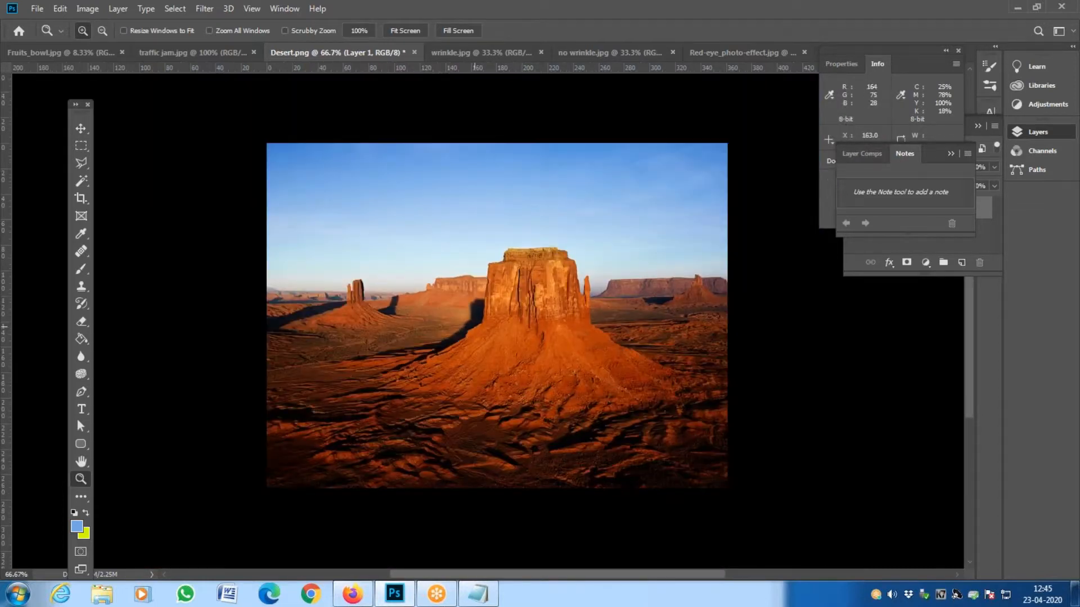
pyautogui.hotkey('ctrl', 'alt', 'i')
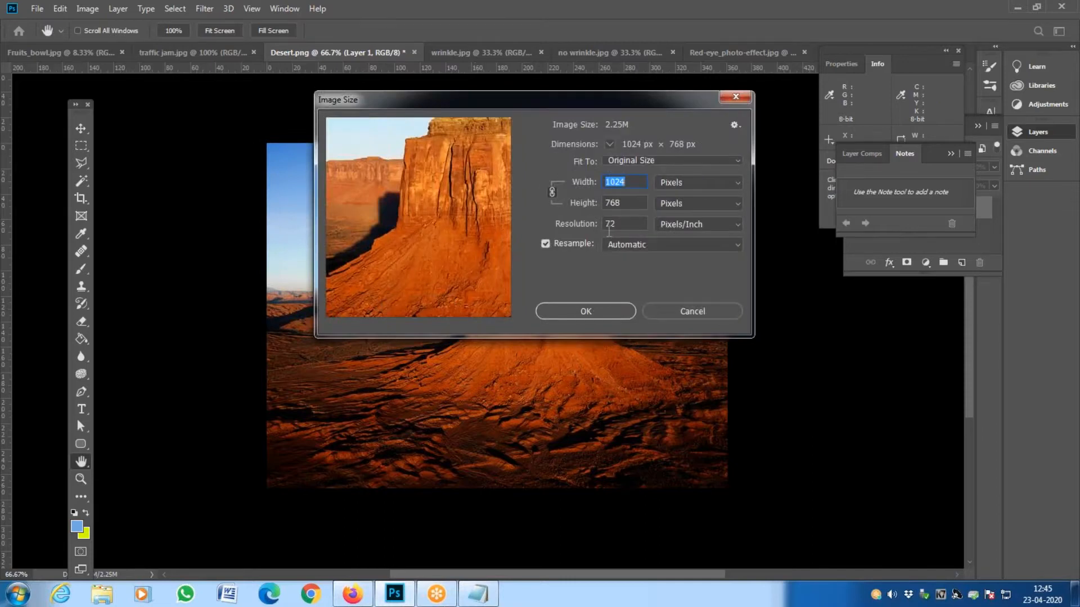
pyautogui.doubleClick(628, 222)
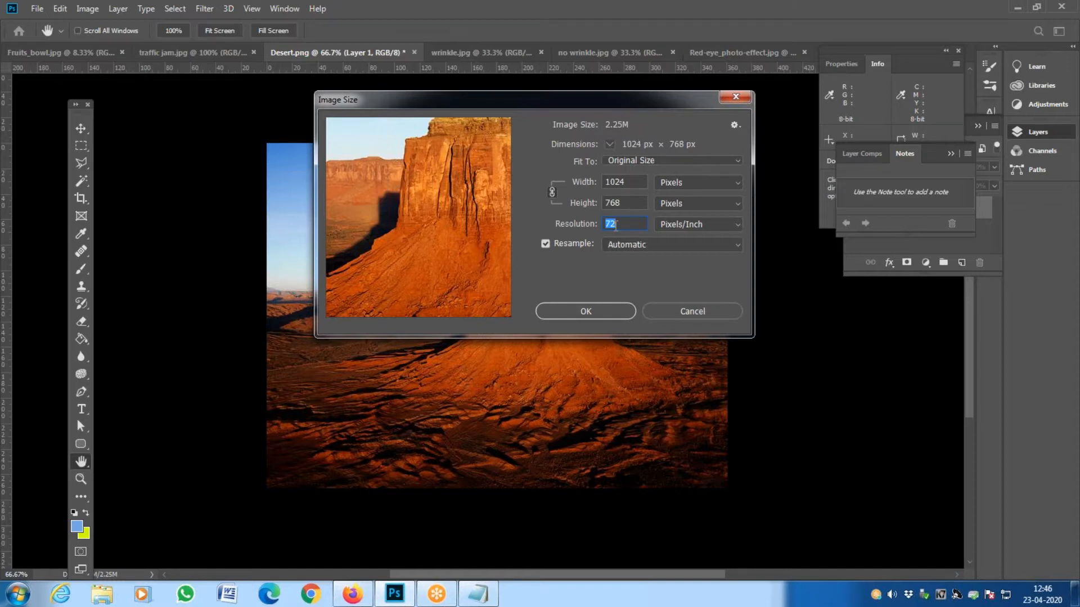
pyautogui.click(692, 311)
# - Compare the pixel dimensions and resolution of Red-eye_photo-effect.jpg in Image Size, and cancel the dialog
pyautogui.click(726, 52)
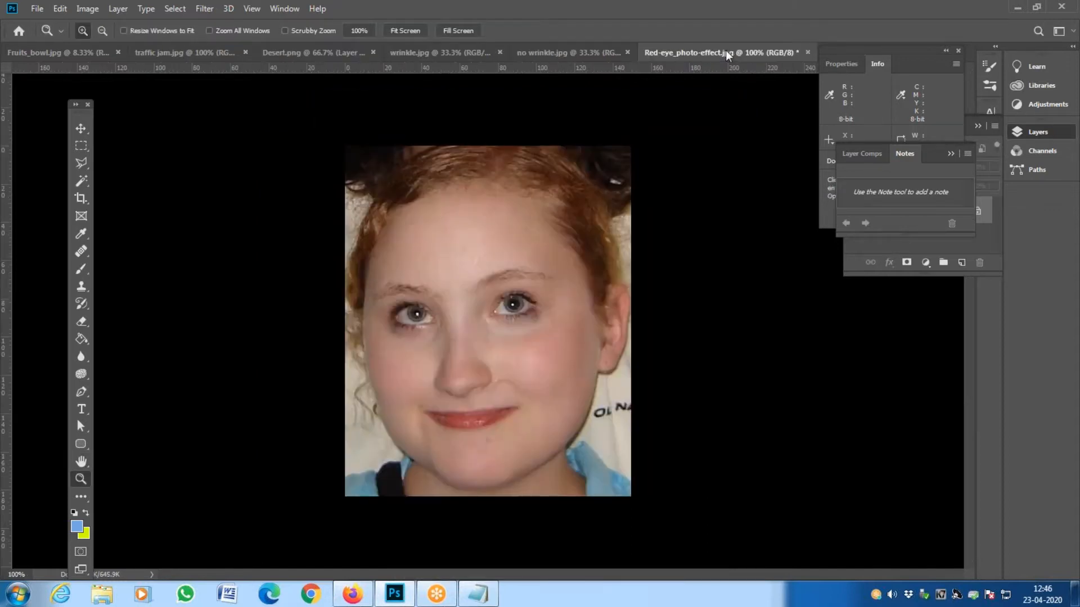
pyautogui.hotkey('ctrl', 'alt', 'i')
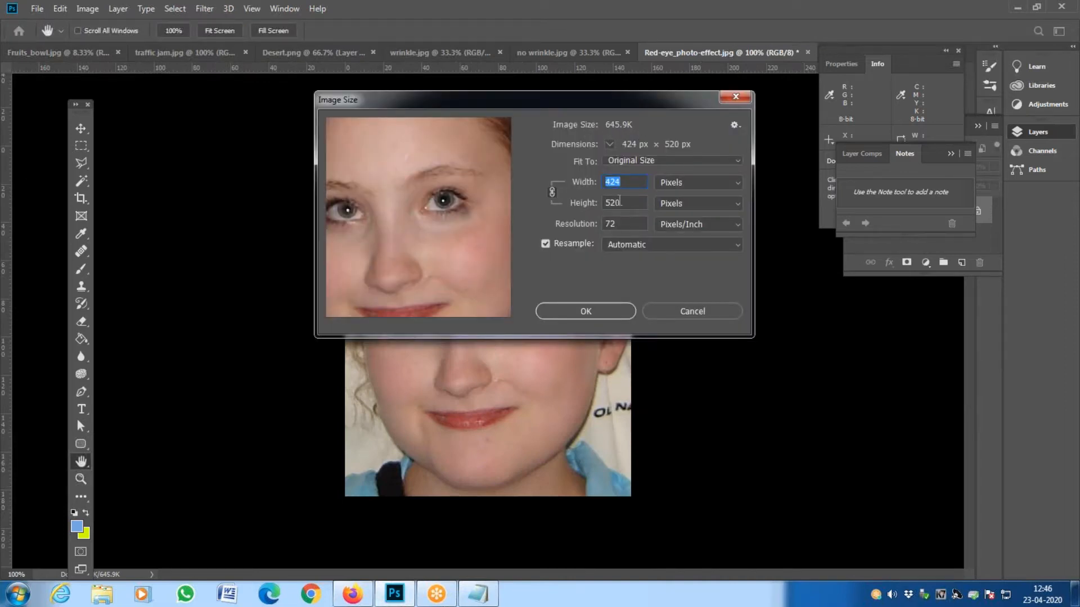
pyautogui.click(692, 312)
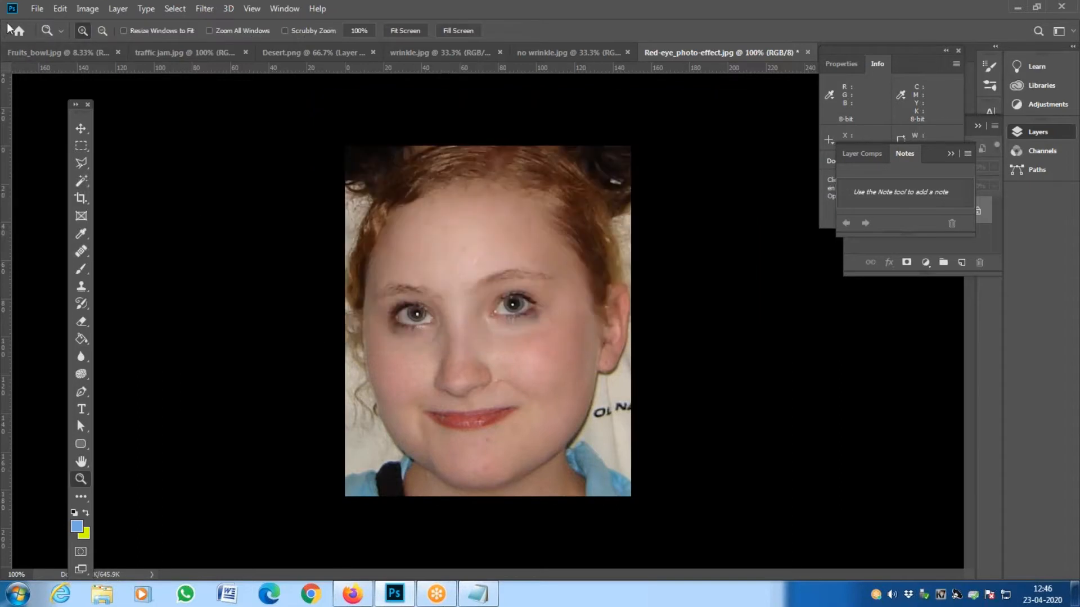
# - Open the recent file option03_View08.jpg from the OPTION A folder
pyautogui.click(34, 11)
pyautogui.click(34, 11)
pyautogui.click(36, 9)
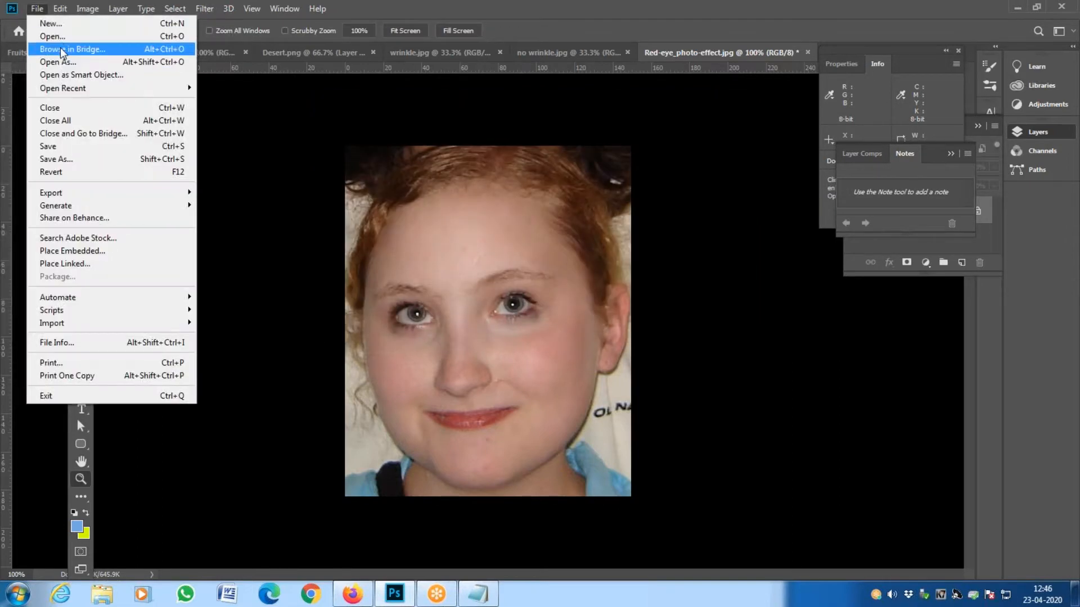
pyautogui.moveTo(118, 88)
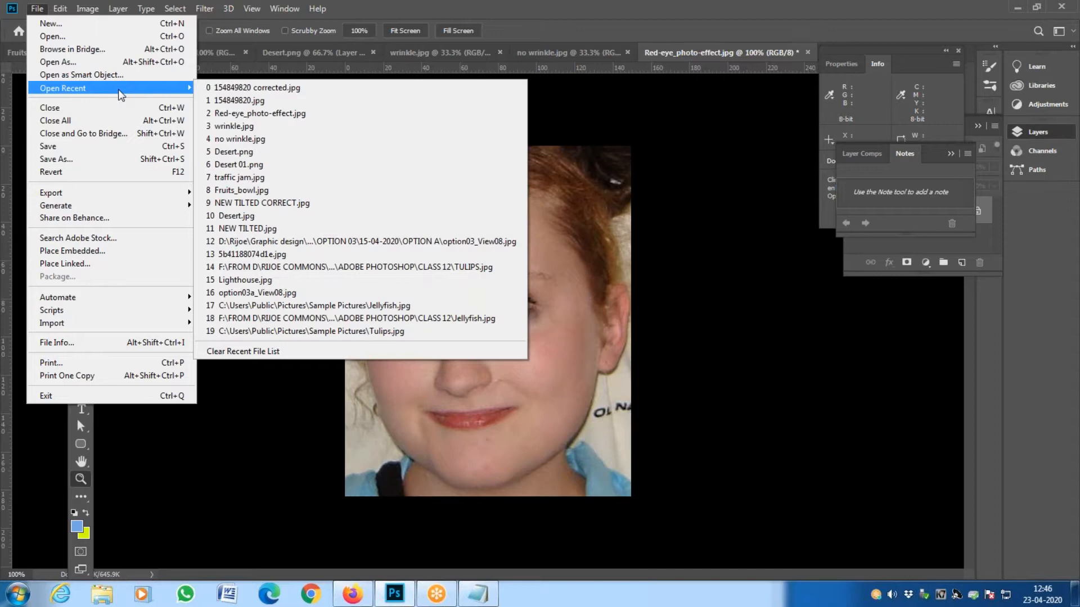
pyautogui.click(507, 242)
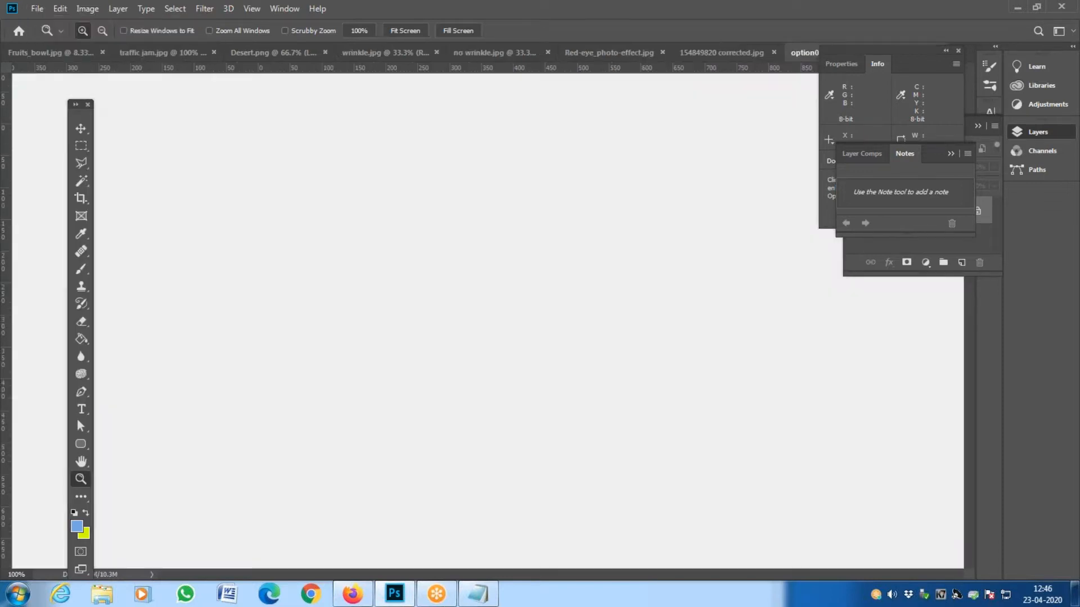
# - Try a resolution of 150 pixels/inch with resampling on for option03_View08.jpg in Image Size
pyautogui.hotkey('ctrl', 'alt', 'i')
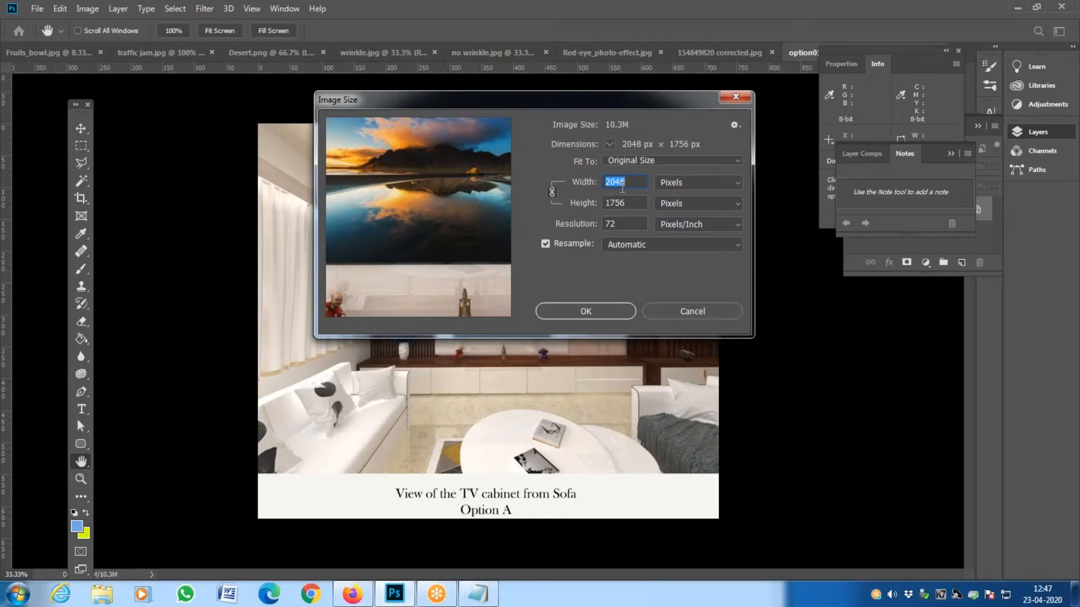
pyautogui.moveTo(632, 203); pyautogui.dragTo(605, 203)
pyautogui.press('Tab')
pyautogui.write('150')
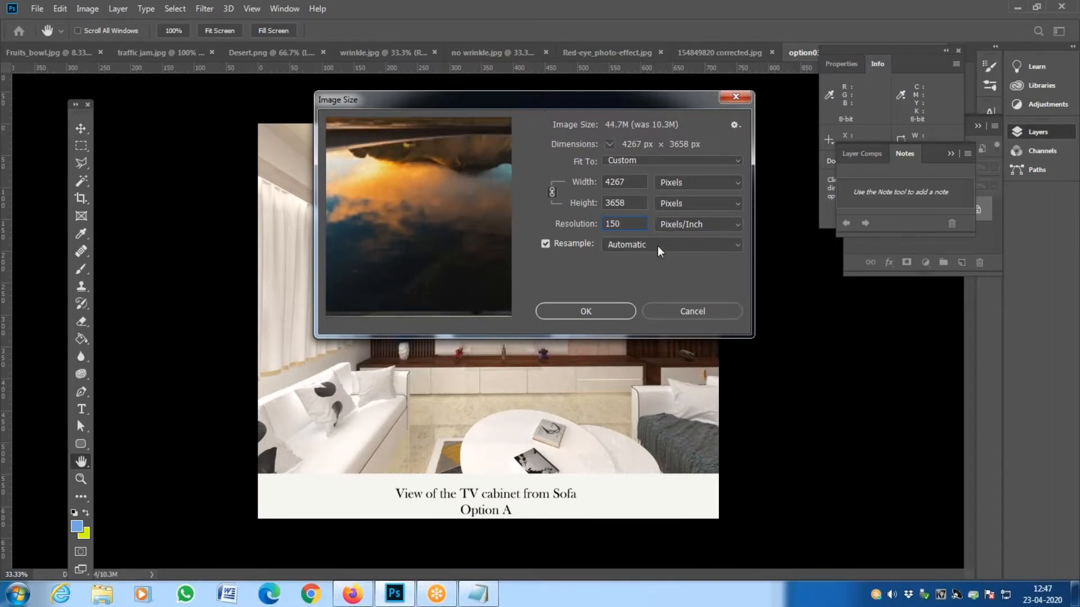
pyautogui.press('Return')
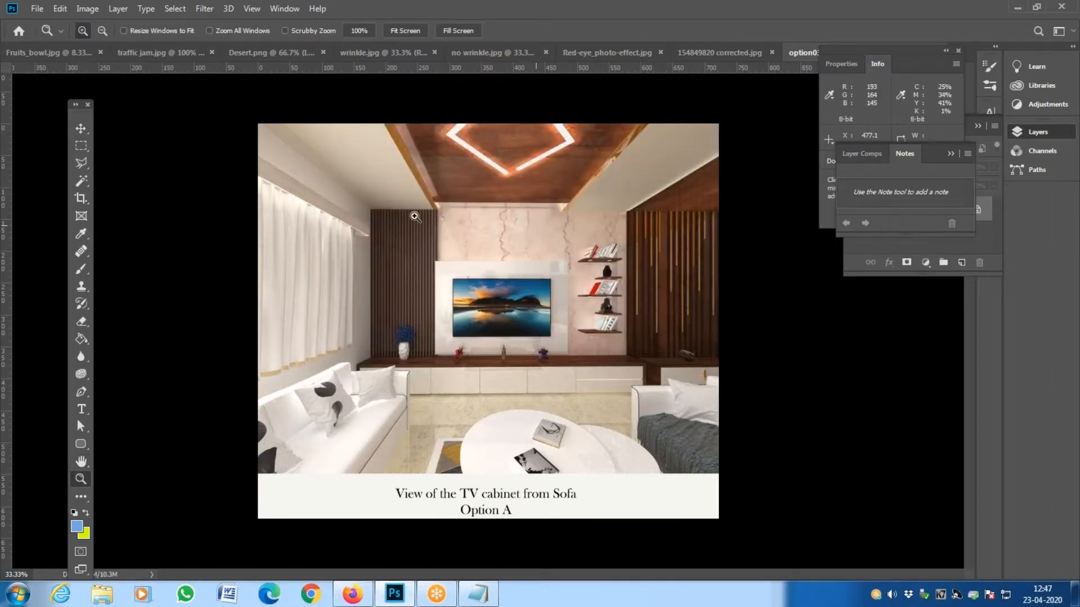
# - Review the dimension units available for the living room render in Image Size, and cancel the dialog
pyautogui.hotkey('ctrl', 'alt', 'i')
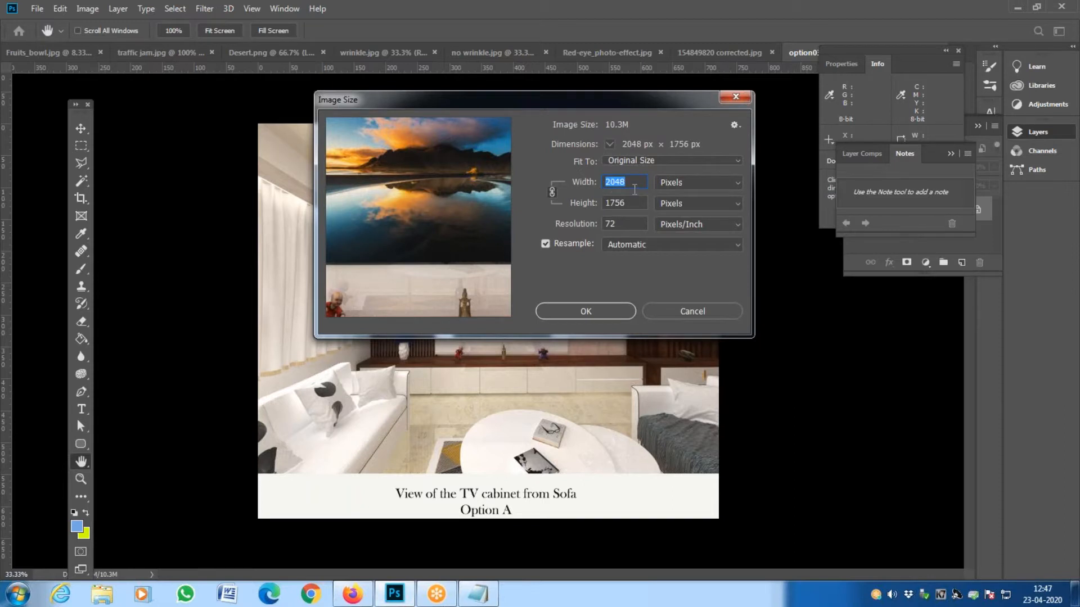
pyautogui.click(670, 183)
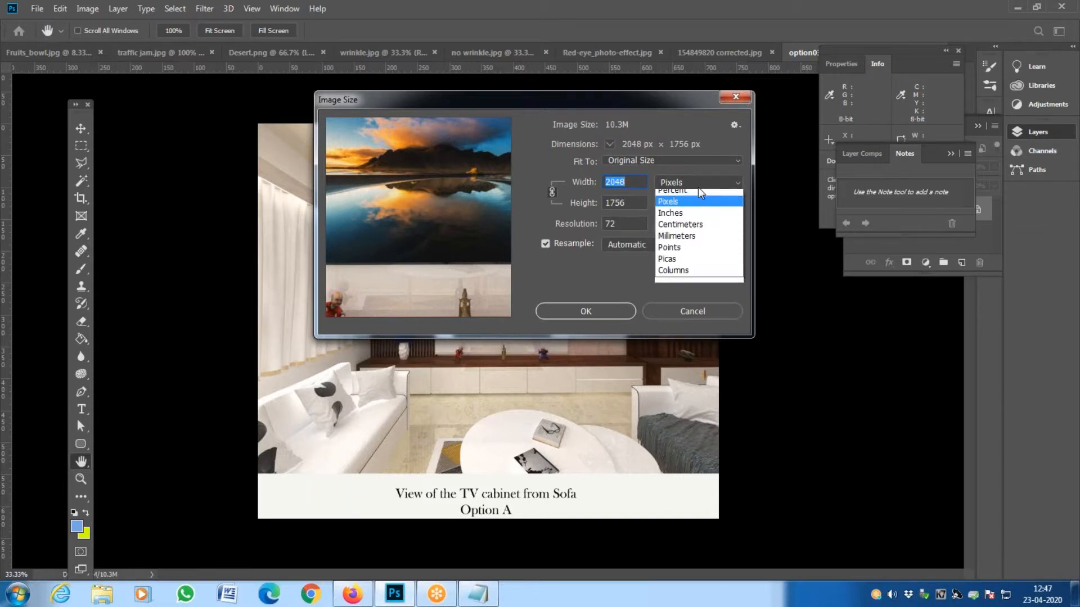
pyautogui.click(697, 186)
pyautogui.click(698, 187)
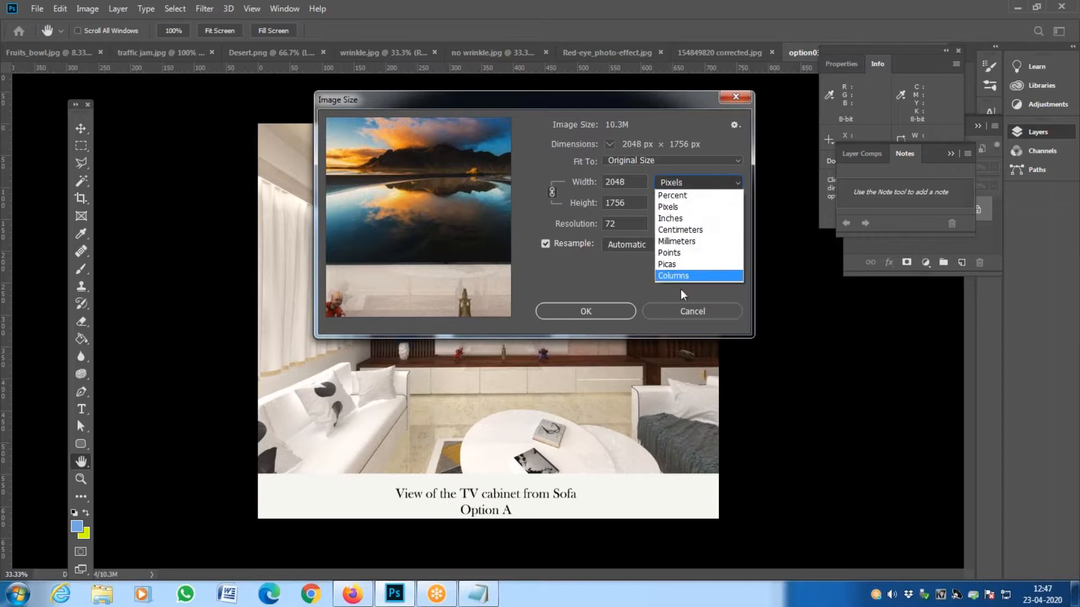
pyautogui.click(677, 130)
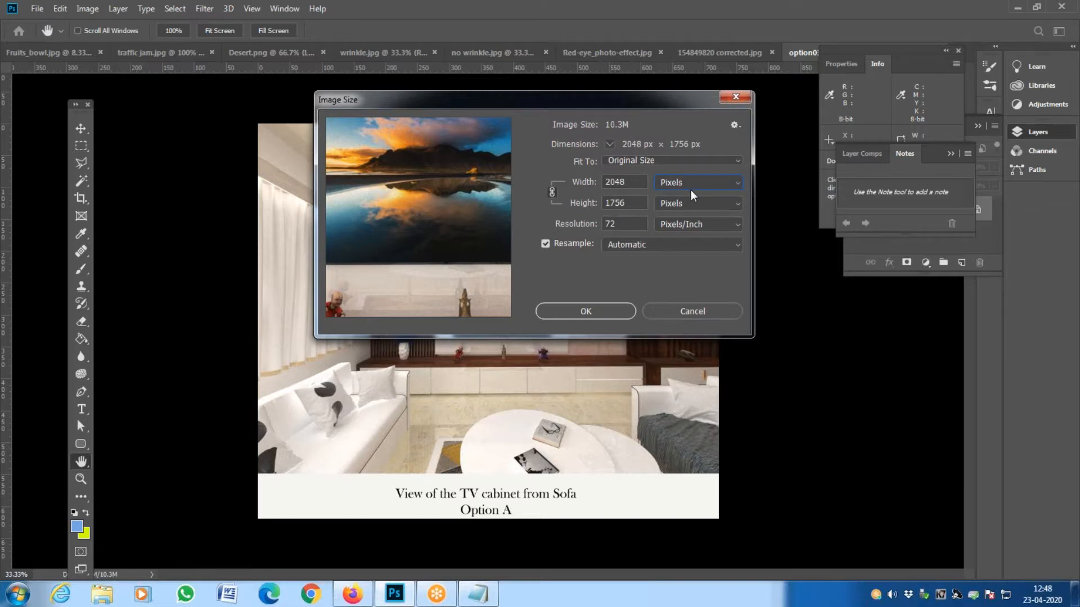
pyautogui.press('Escape')
pyautogui.press('z')
# - Check the pixel dimensions and resolution of the living room render again in Image Size, and cancel the dialog
pyautogui.click(89, 9)
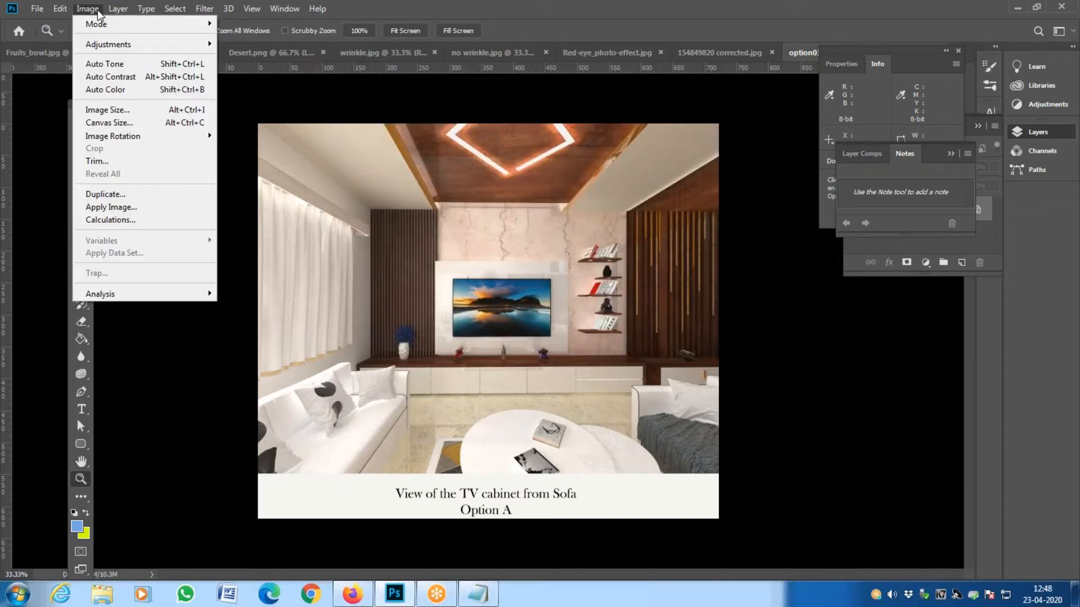
pyautogui.click(147, 114)
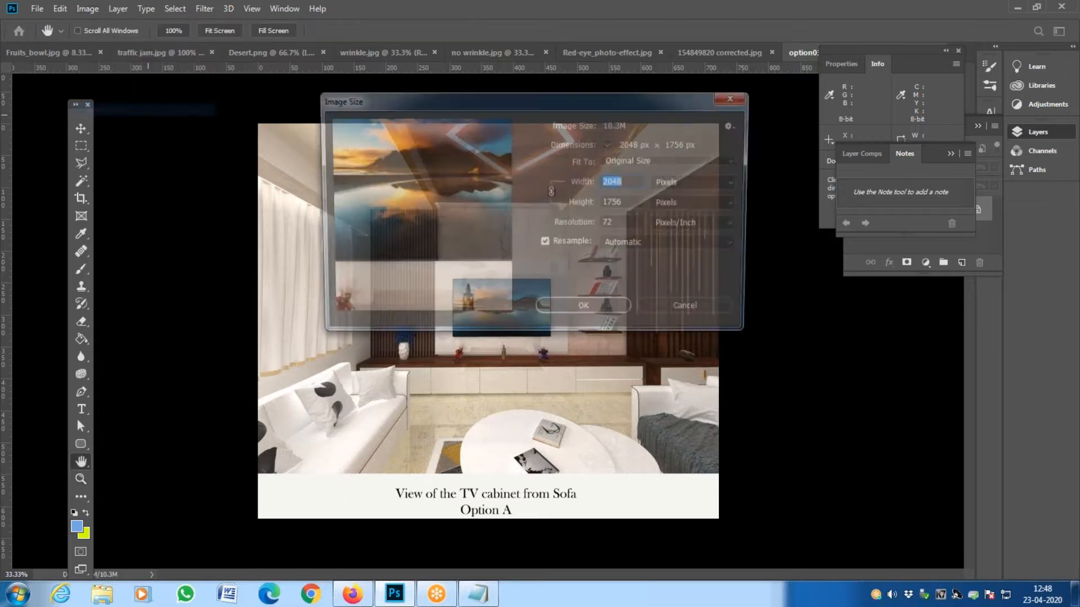
pyautogui.press('Escape')
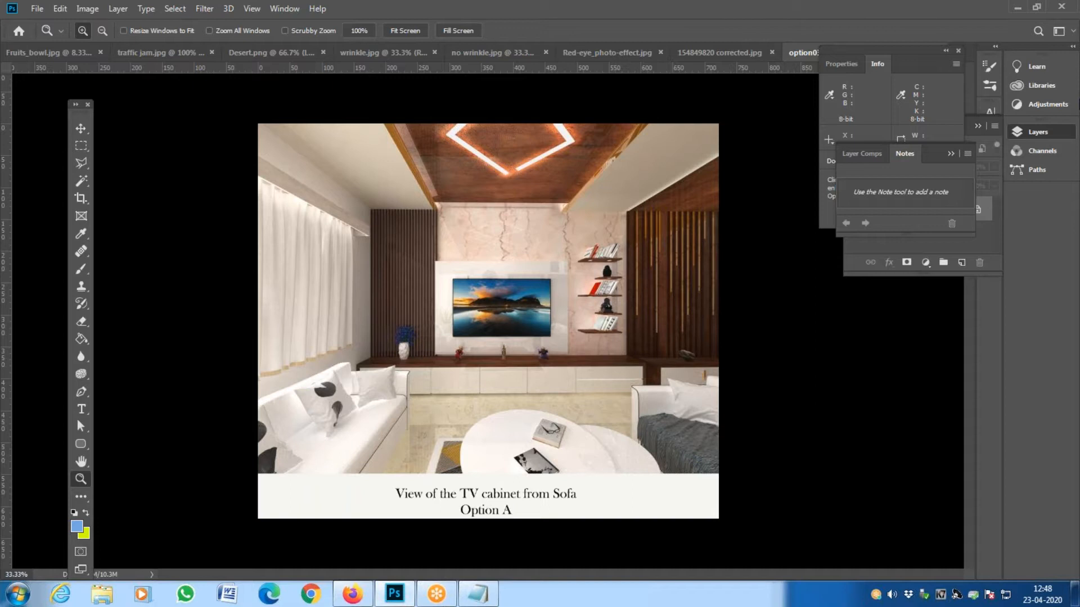
# - Review the size, unit and resolution settings for a new document, and close the dialog without creating one
pyautogui.click(37, 9)
pyautogui.click(46, 28)
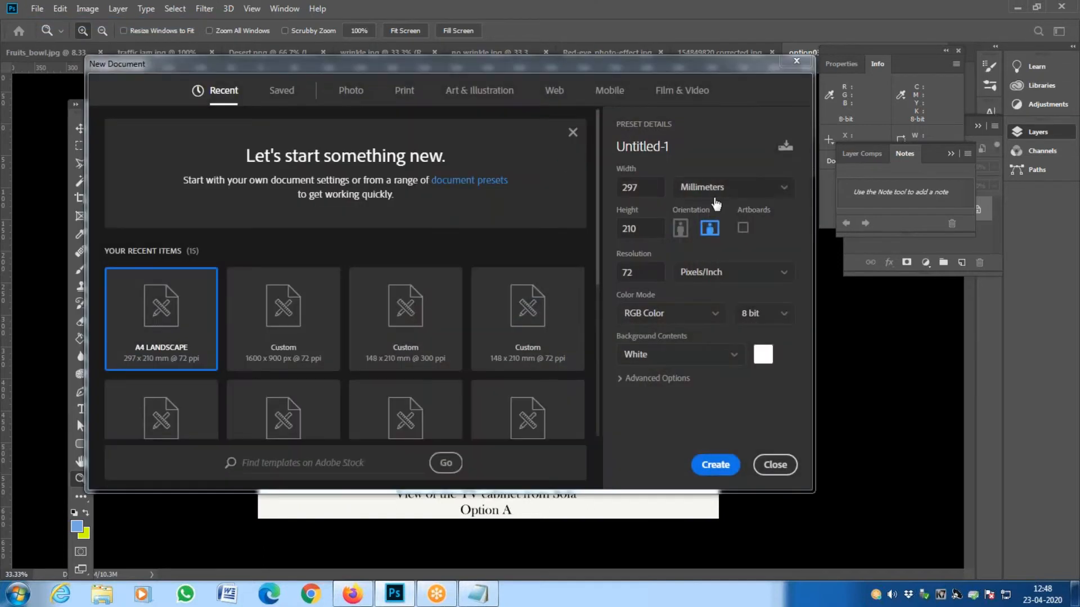
pyautogui.click(709, 199)
pyautogui.click(703, 281)
pyautogui.click(775, 465)
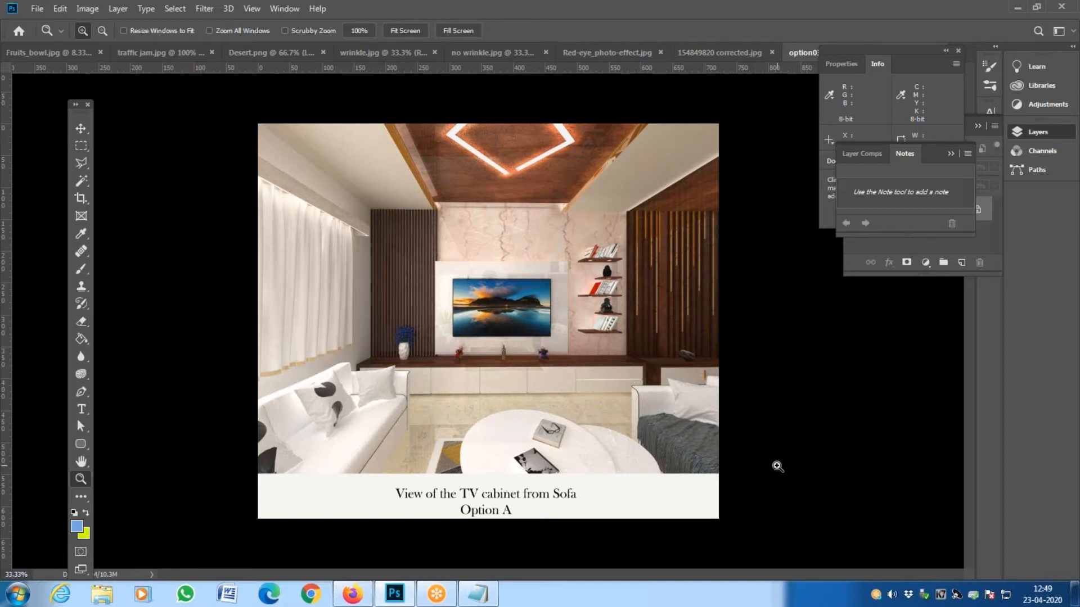
pyautogui.click(37, 8)
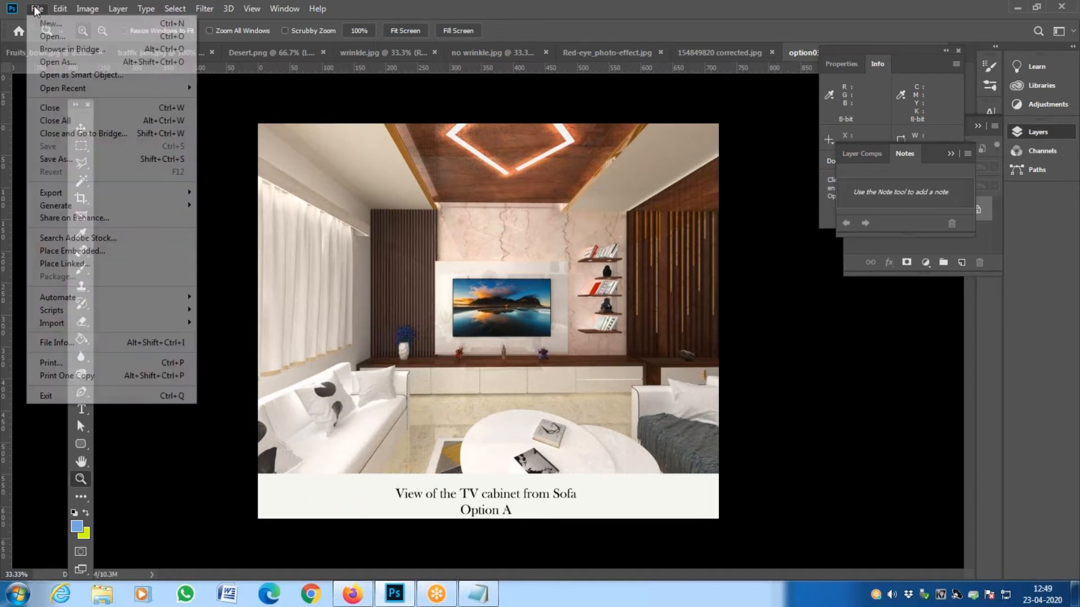
pyautogui.click(56, 28)
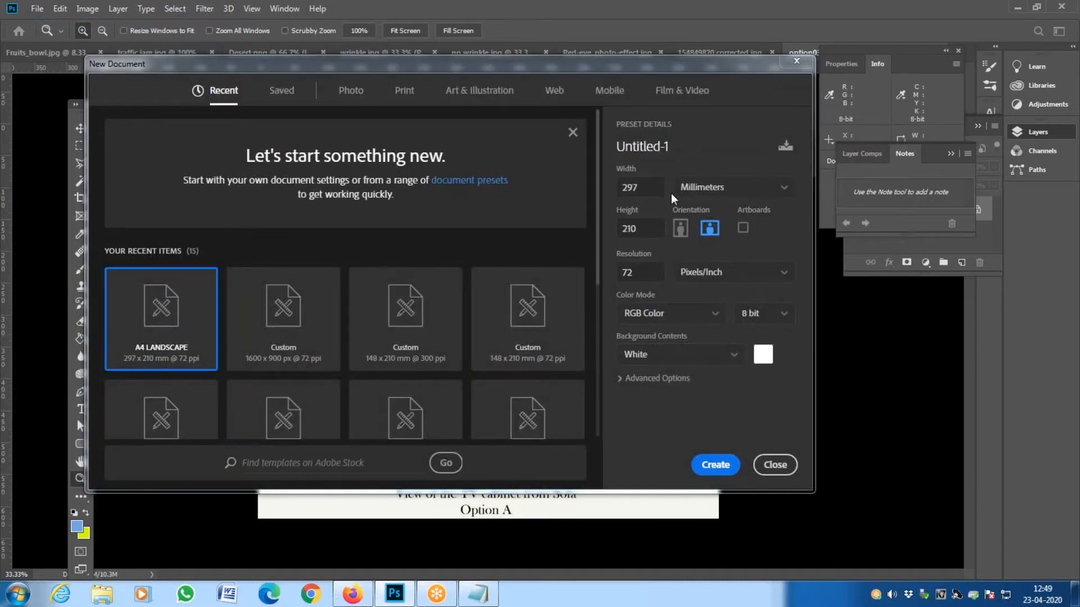
pyautogui.click(776, 465)
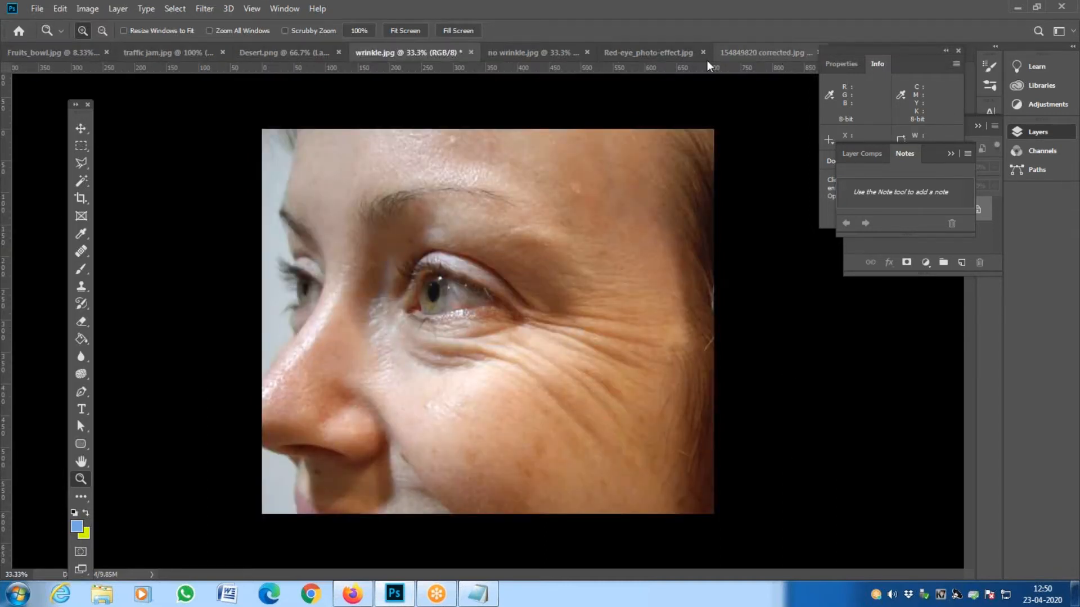
# - Look through the open images, from no wrinkle.jpg and the villa photo to Desert.png, Fruits_bowl.jpg and Red-eye_photo-effect.jpg
pyautogui.click(545, 54)
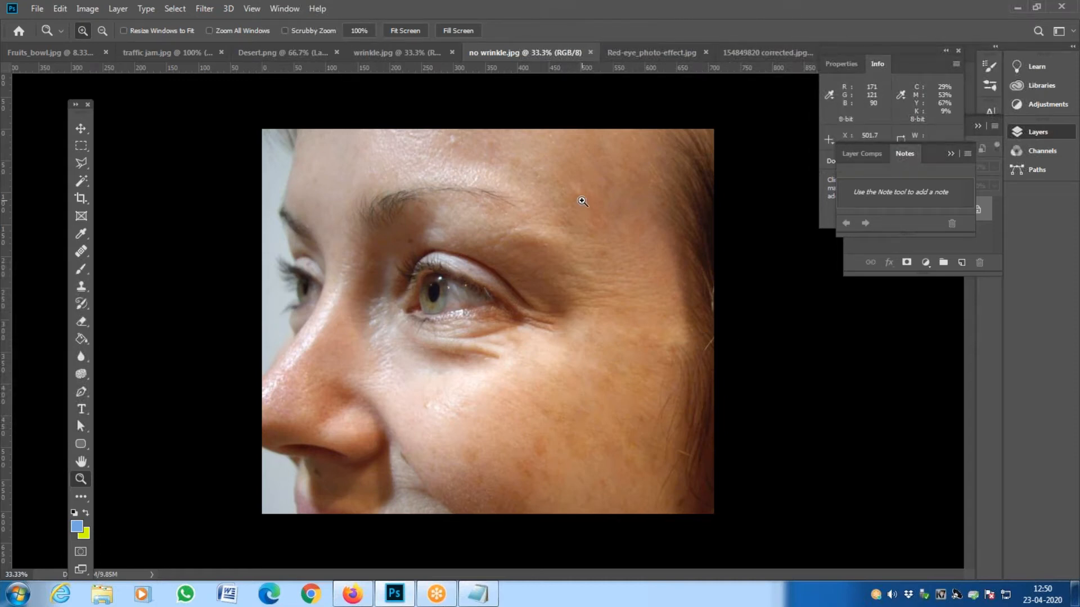
pyautogui.click(782, 52)
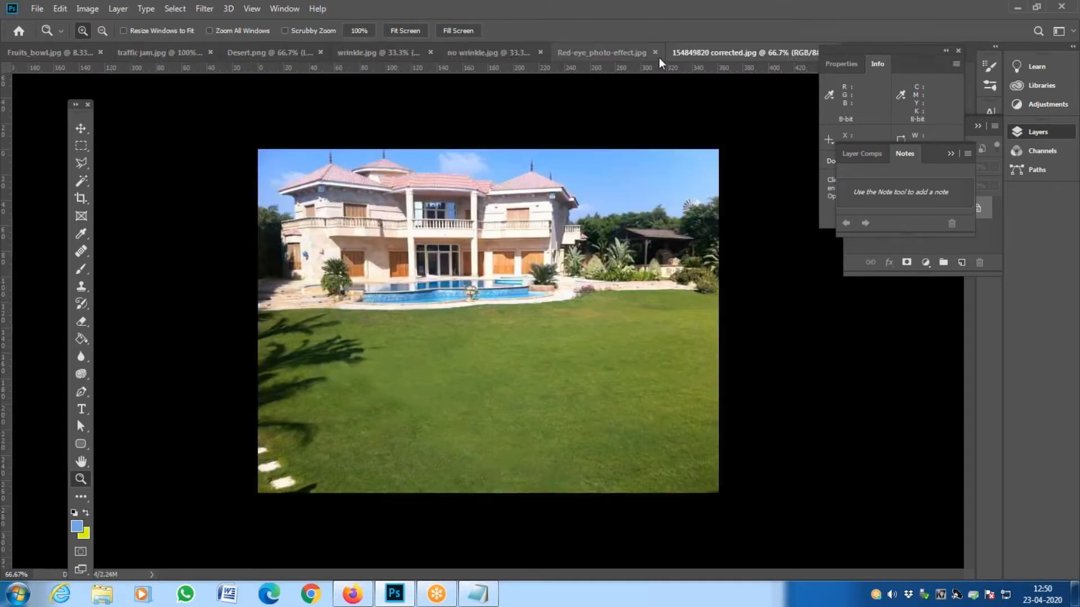
pyautogui.click(231, 53)
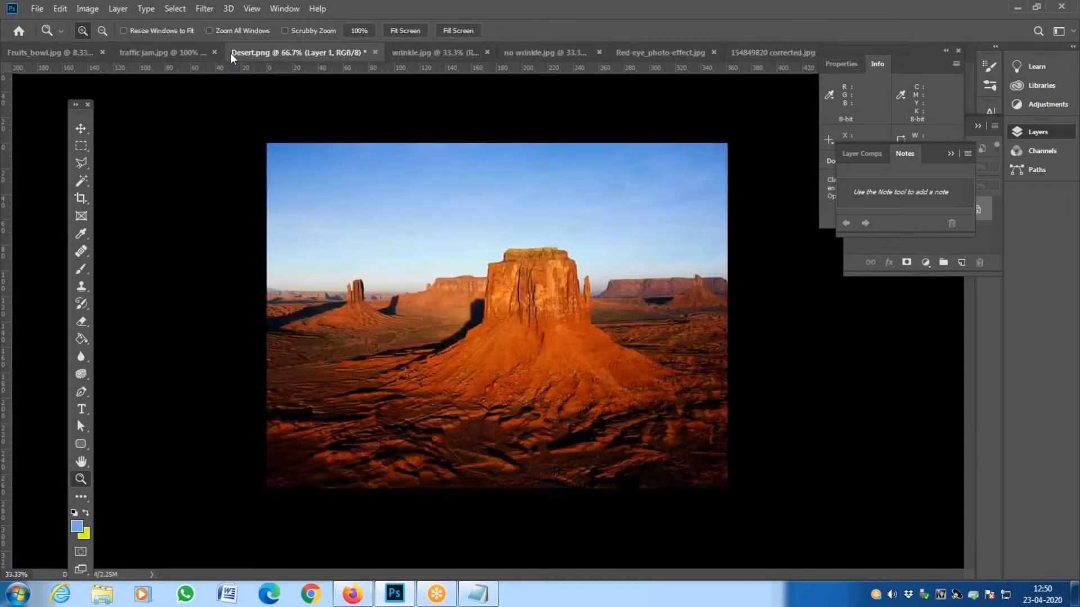
pyautogui.click(159, 52)
pyautogui.click(80, 52)
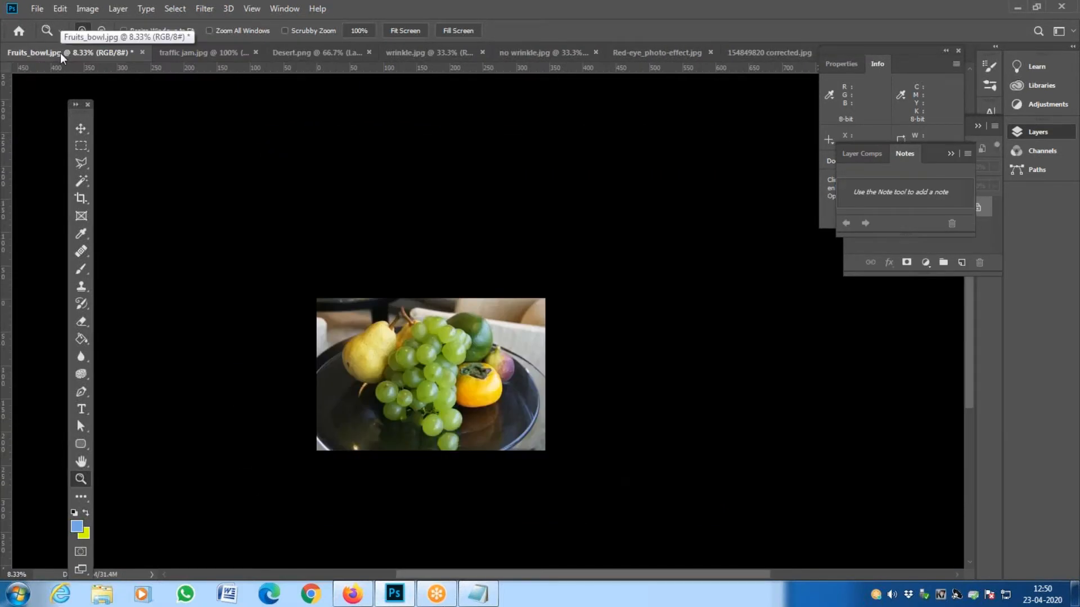
pyautogui.hotkey('ctrl', 'Tab')
pyautogui.hotkey('ctrl', 'Tab')
pyautogui.hotkey('ctrl', 'Tab')
pyautogui.hotkey('ctrl', 'Tab')
pyautogui.hotkey('ctrl', 'Tab')
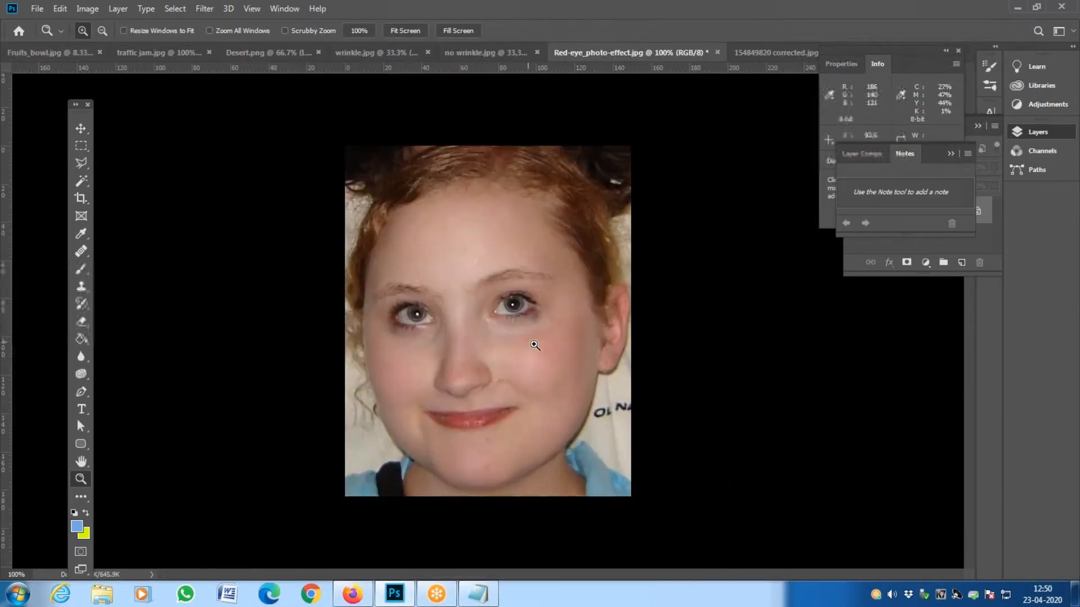
# - Examine the pixel grid on the girl's cheek in Red-eye_photo-effect.jpg at 600% zoom, and zoom out to 500%
pyautogui.click(522, 374)
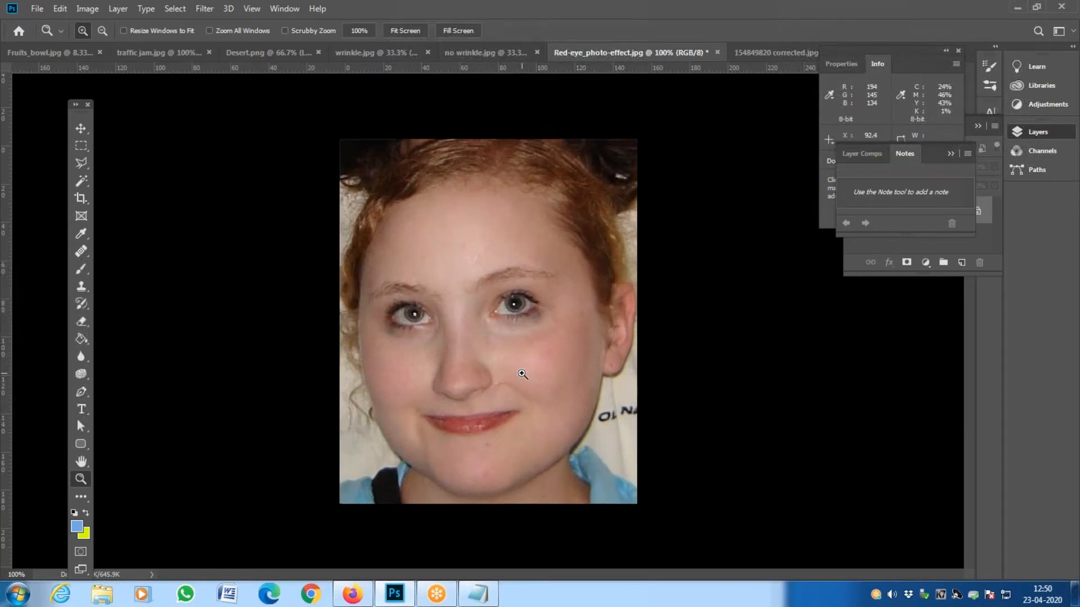
pyautogui.click(523, 374)
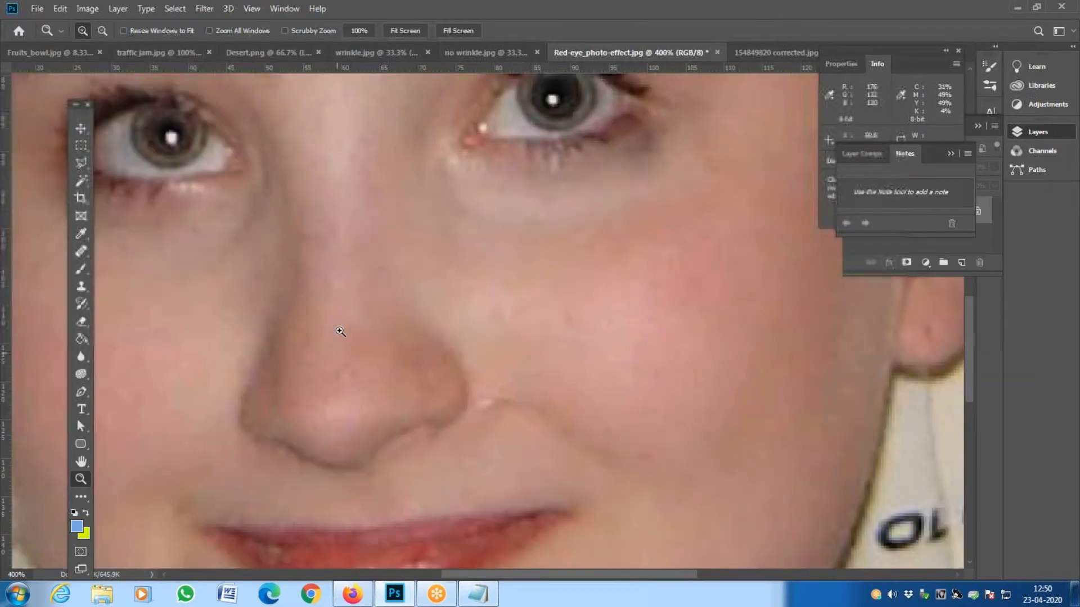
pyautogui.click(532, 296)
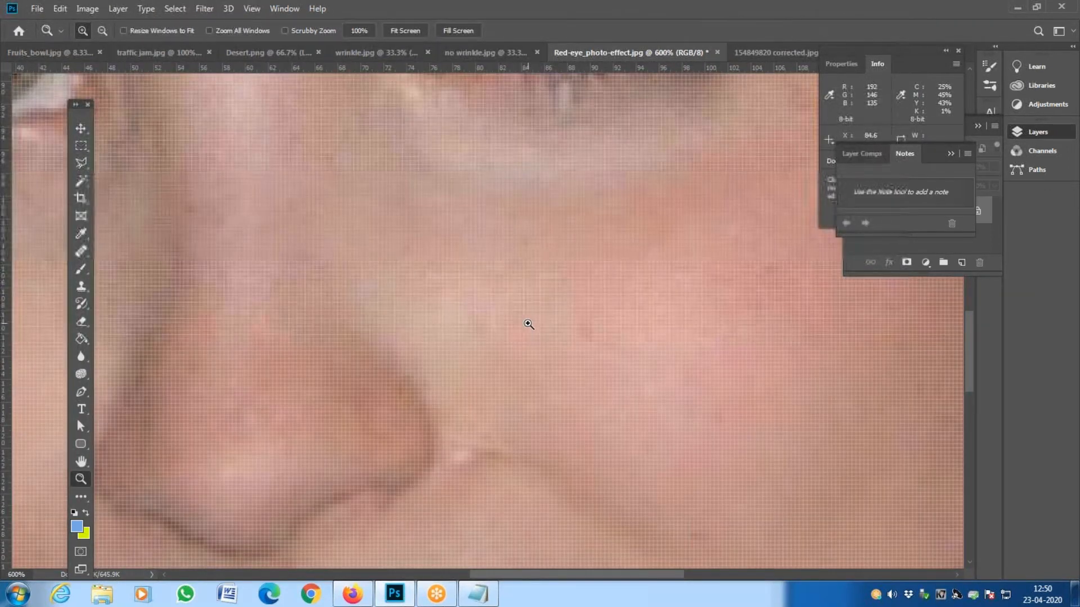
pyautogui.press('alt')
pyautogui.keyDown('alt'); pyautogui.click(507, 333); pyautogui.keyUp('alt')
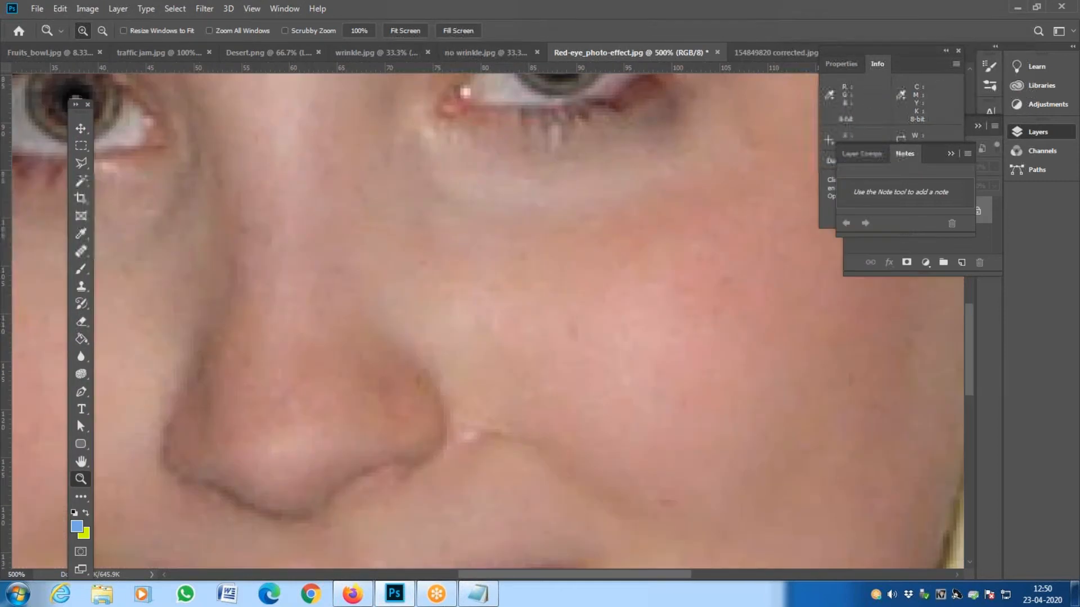
# - Examine the cheek pixels in no wrinkle.jpg at up to 700% zoom, and leave the view at 600%
pyautogui.click(474, 54)
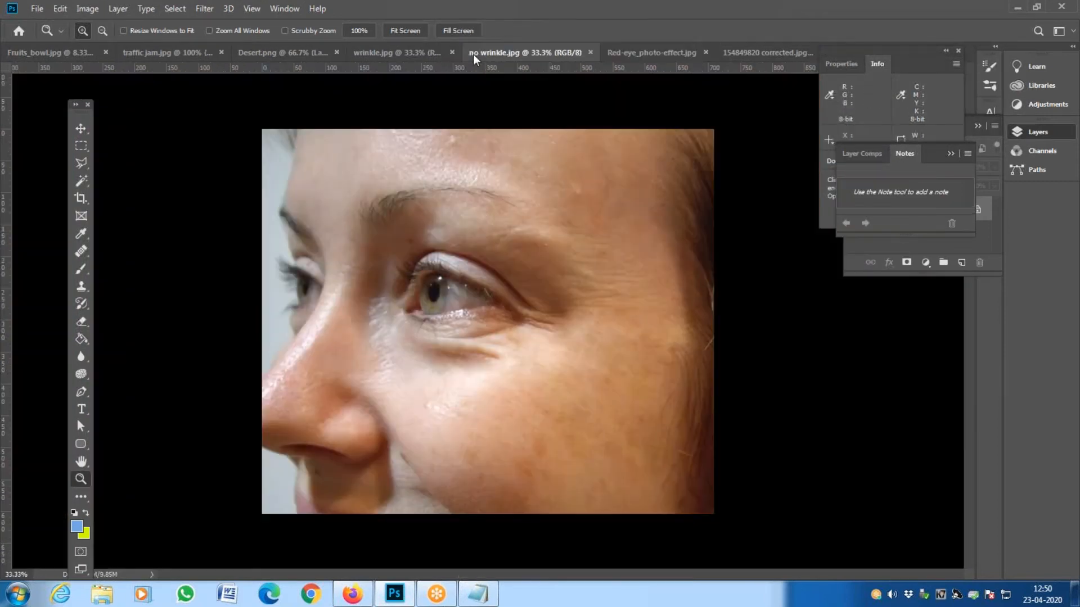
pyautogui.click(551, 374)
pyautogui.click(551, 374)
pyautogui.click(551, 374)
pyautogui.click(550, 374)
pyautogui.click(551, 374)
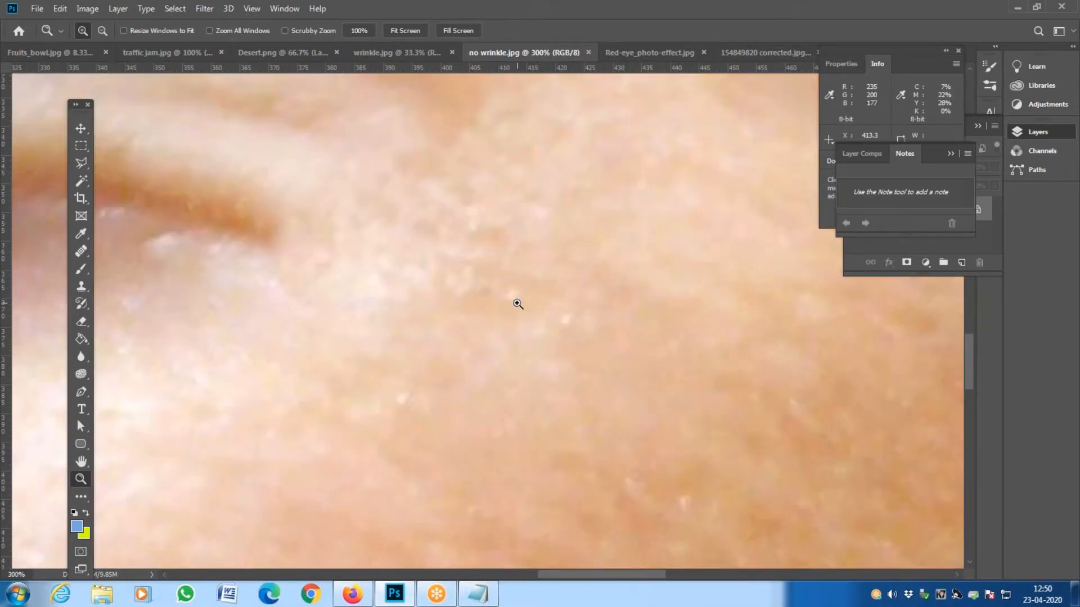
pyautogui.click(518, 304)
pyautogui.click(518, 304)
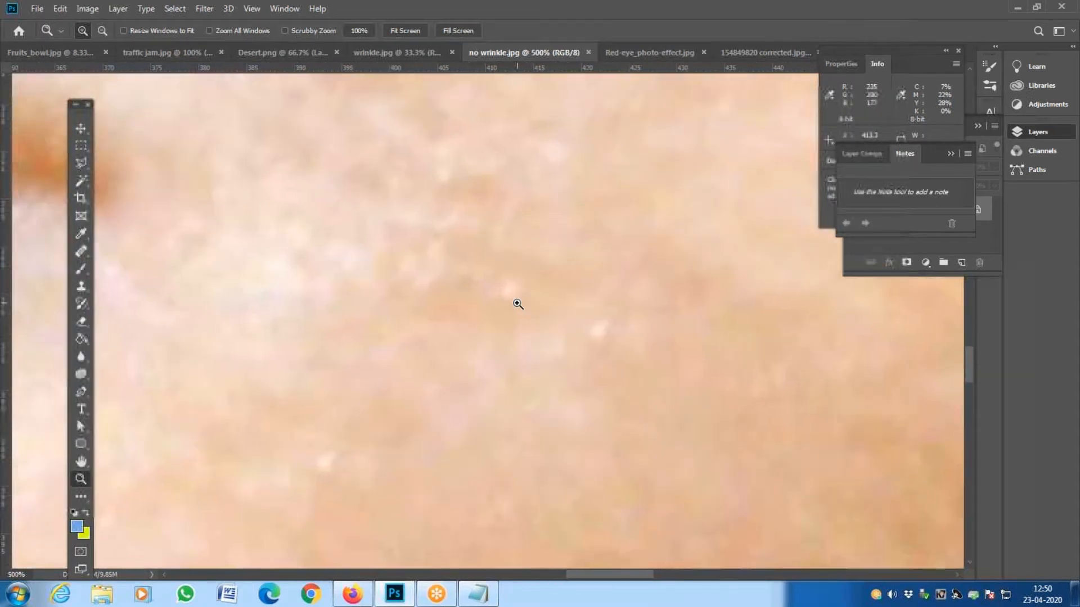
pyautogui.click(518, 302)
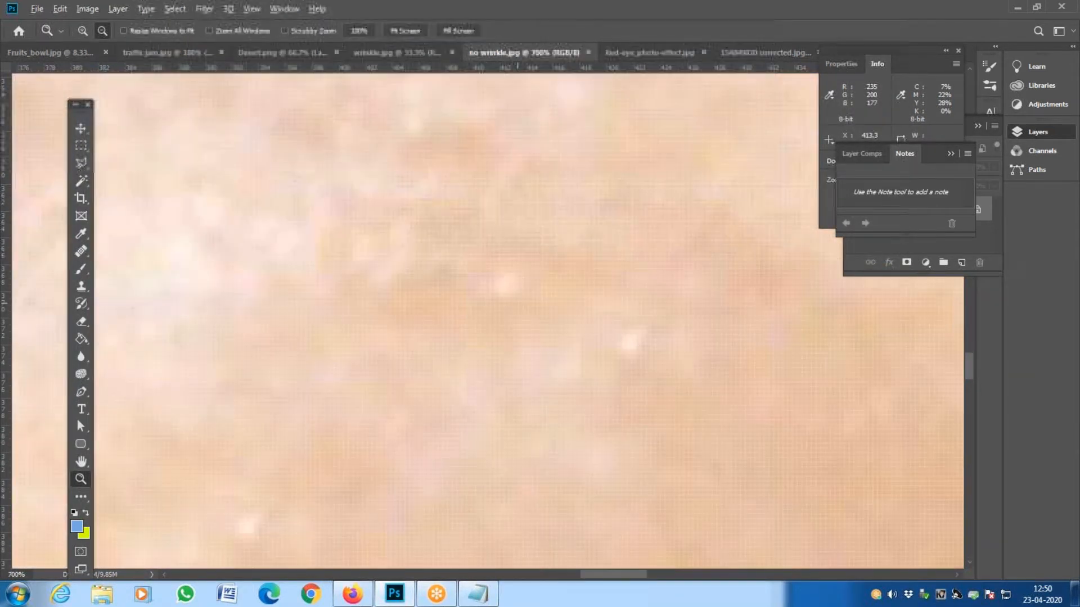
pyautogui.keyDown('alt'); pyautogui.click(499, 301); pyautogui.keyUp('alt')
pyautogui.keyDown('alt'); pyautogui.click(499, 300); pyautogui.keyUp('alt')
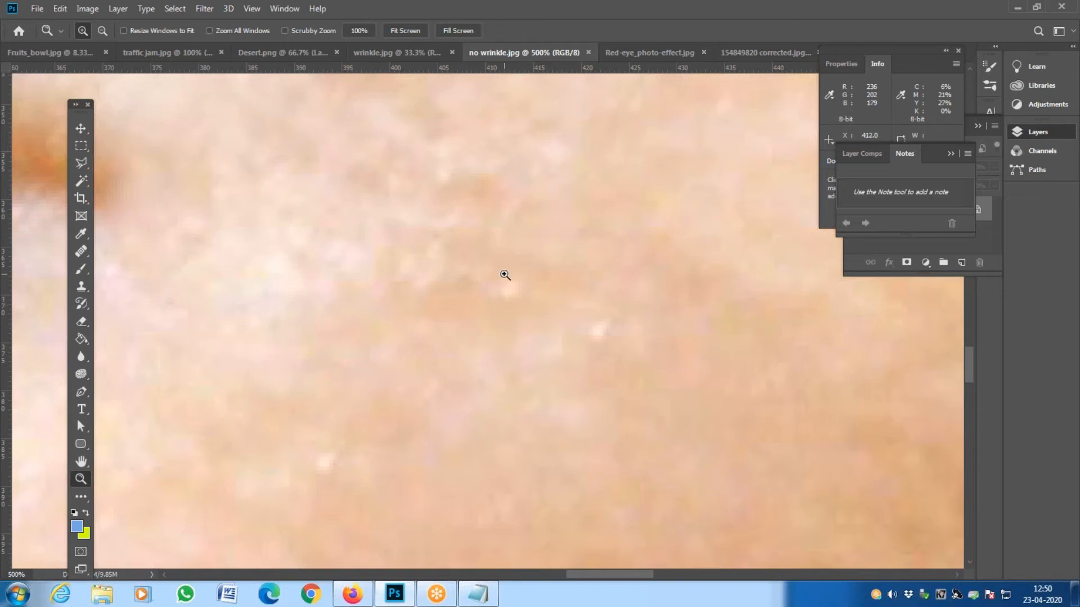
pyautogui.click(505, 275)
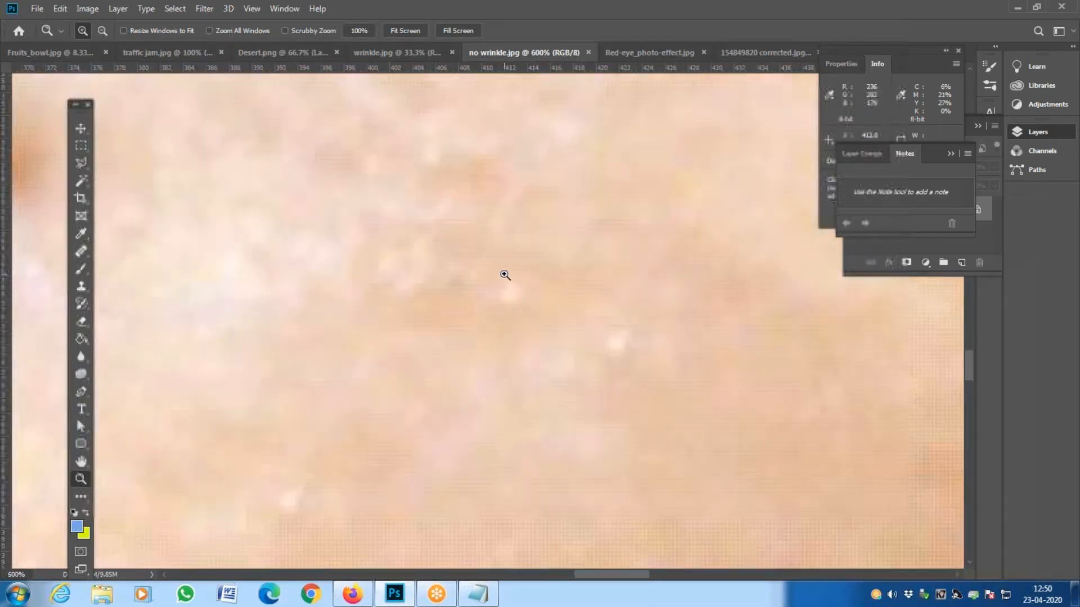
# - View 154849820 corrected.jpg and cycle through the open images back to the enlarged no wrinkle.jpg
pyautogui.click(754, 50)
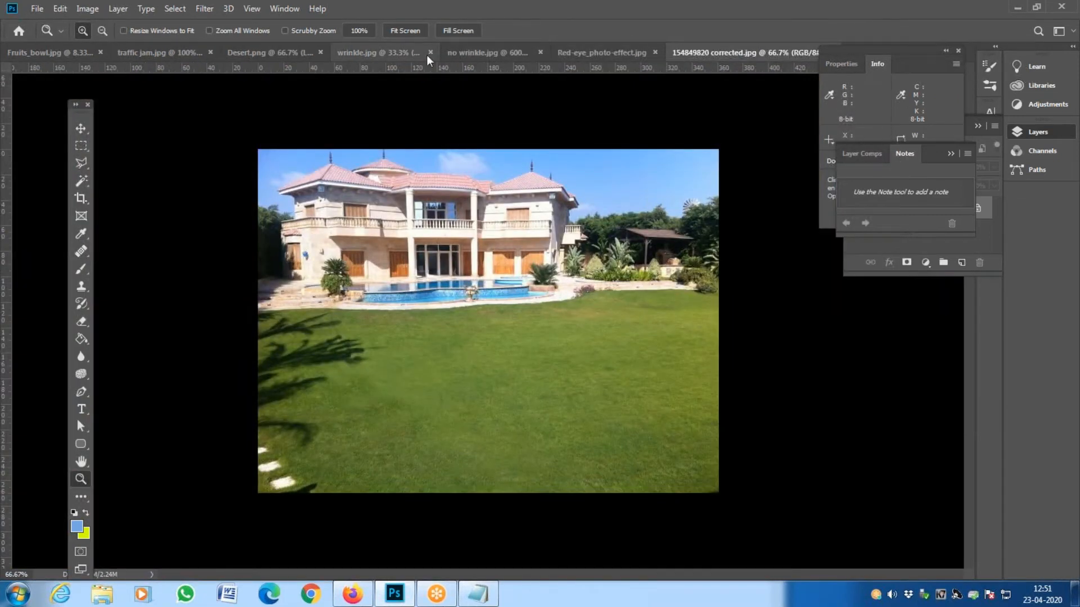
pyautogui.hotkey('ctrl', 'Tab')
pyautogui.hotkey('ctrl', 'Tab')
pyautogui.hotkey('ctrl', 'Tab')
pyautogui.hotkey('ctrl', 'Tab')
pyautogui.hotkey('ctrl', 'Tab')
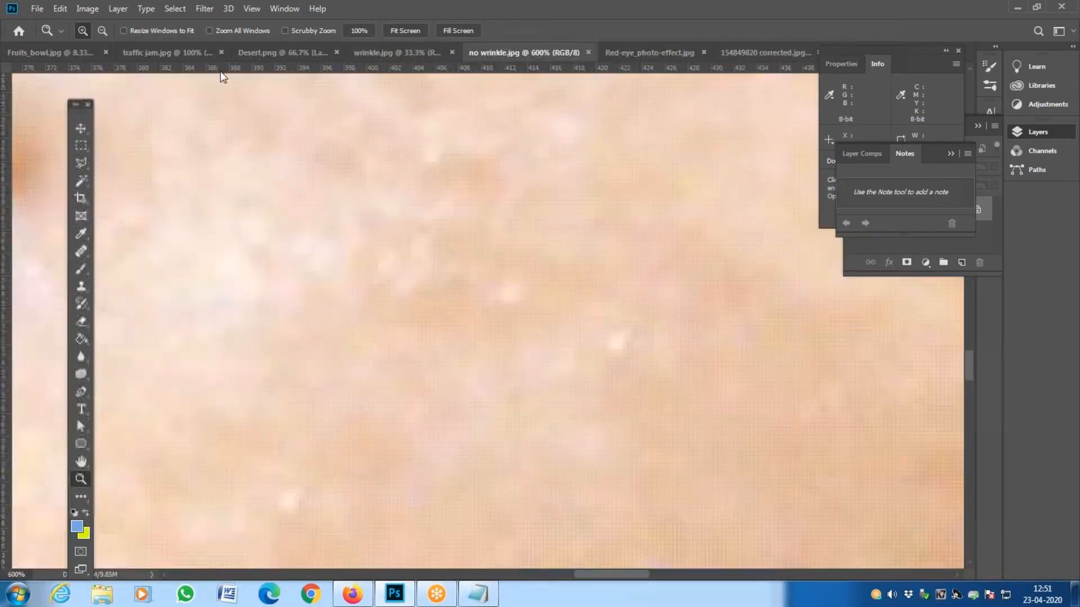
# - Return to Red-eye_photo-effect.jpg and compare its cheek pixels at 600% zoom
pyautogui.hotkey('ctrl', 'Tab')
pyautogui.hotkey('ctrl', 'Tab')
pyautogui.hotkey('ctrl', 'Tab')
pyautogui.hotkey('ctrl', 'Tab')
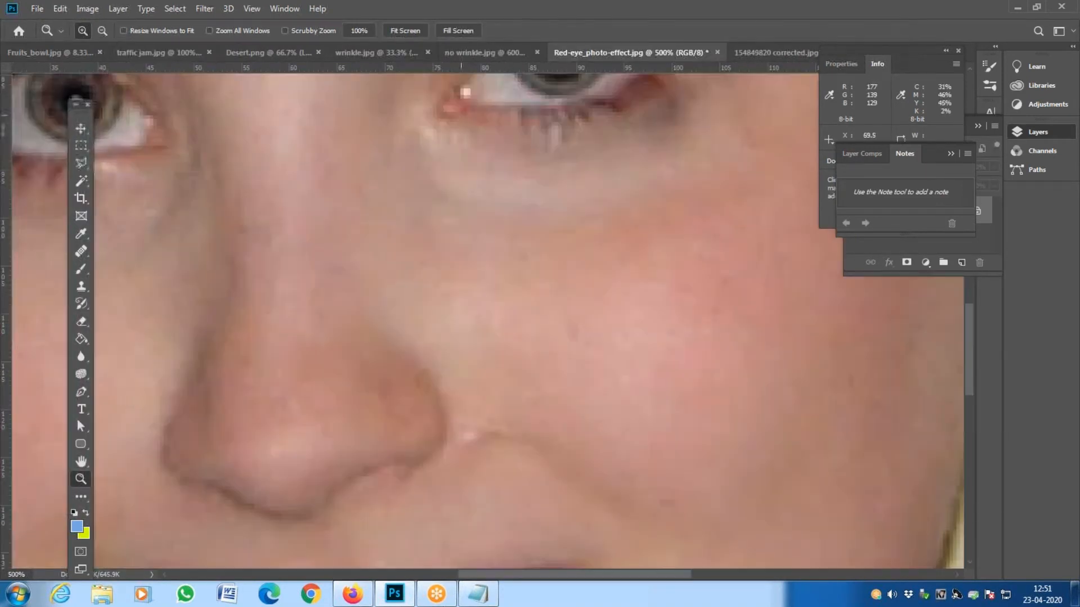
pyautogui.keyDown('alt'); pyautogui.click(598, 280); pyautogui.keyUp('alt')
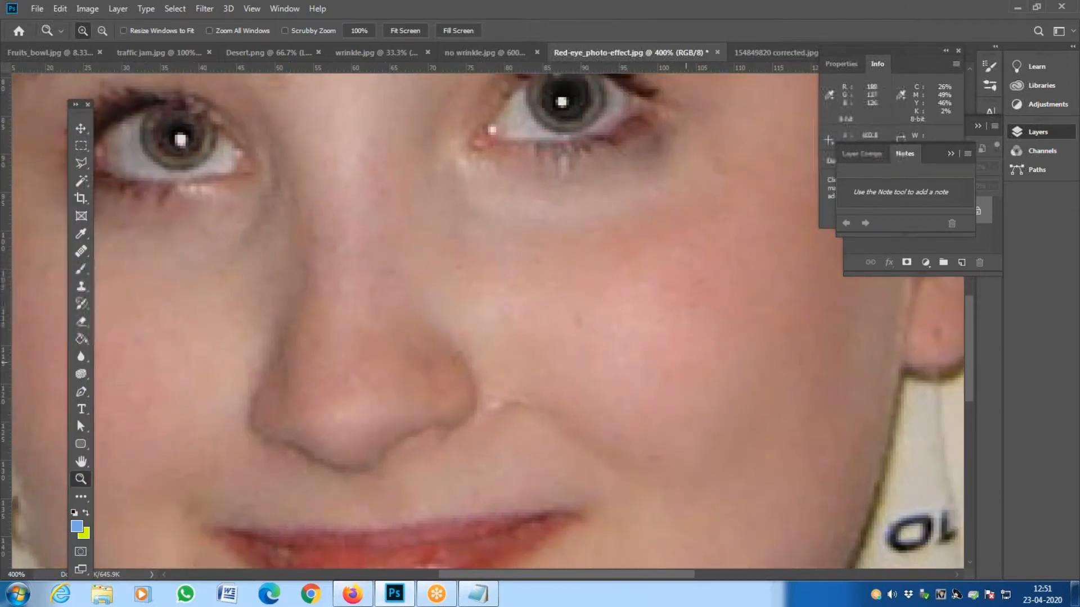
pyautogui.click(674, 357)
pyautogui.click(675, 357)
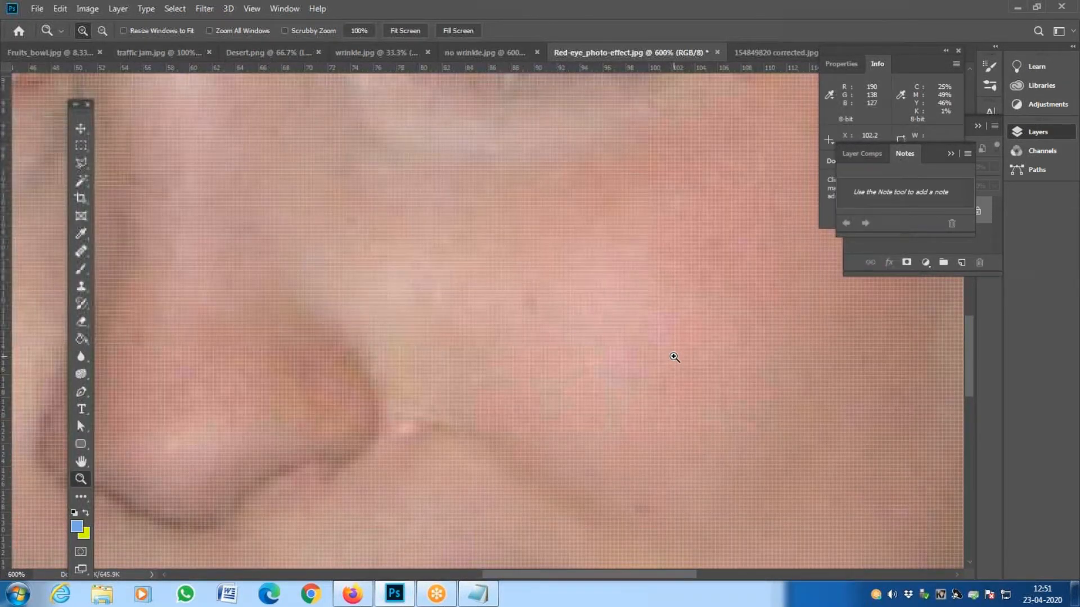
# - Compare wrinkle.jpg with the enlarged no wrinkle.jpg, and zoom the latter back out to 33.3%
pyautogui.click(370, 53)
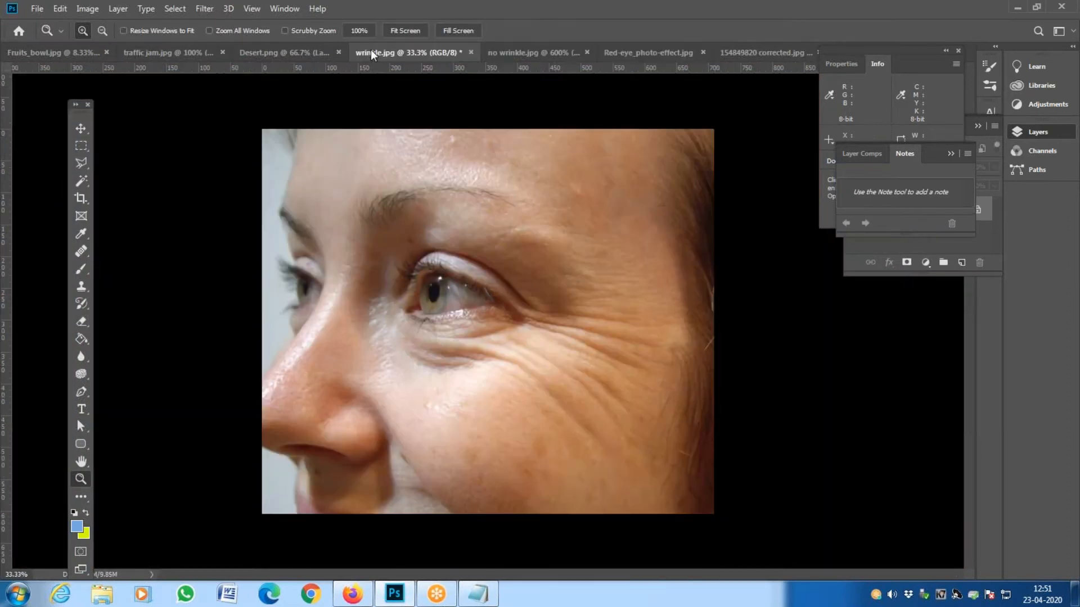
pyautogui.click(540, 54)
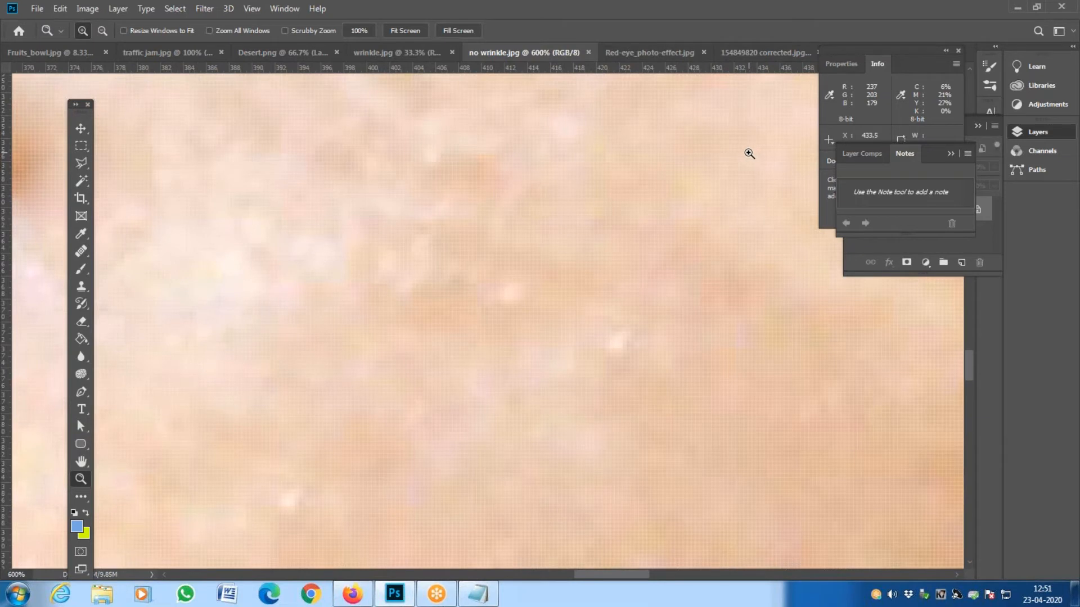
pyautogui.press('alt')
pyautogui.keyDown('alt'); pyautogui.click(556, 270); pyautogui.keyUp('alt')
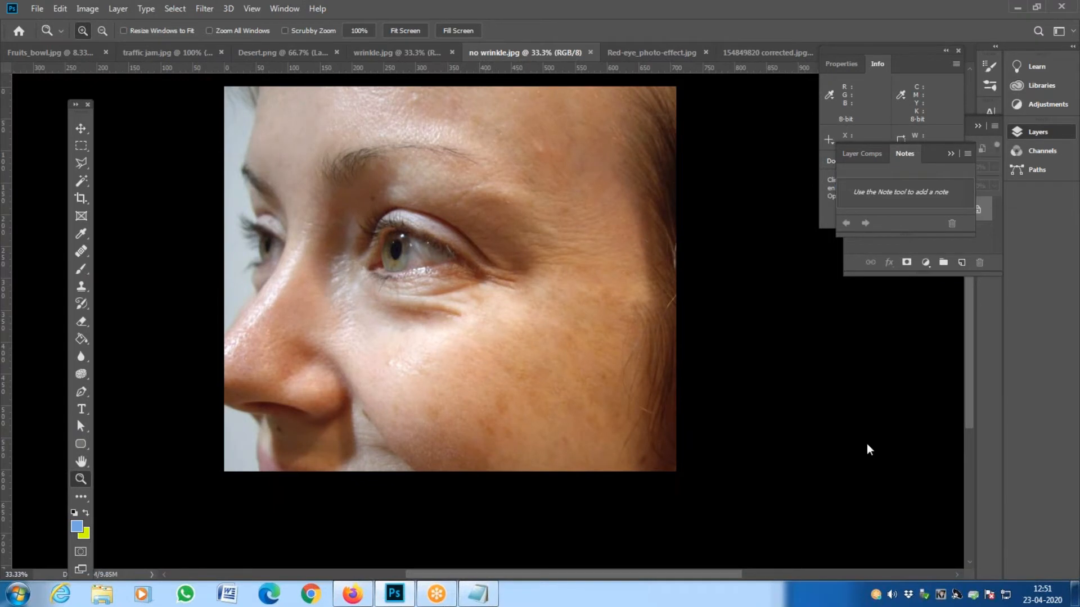
# - Zoom no wrinkle.jpg out to 25% using the Zoom tool's zoom-out mode
pyautogui.click(40, 8)
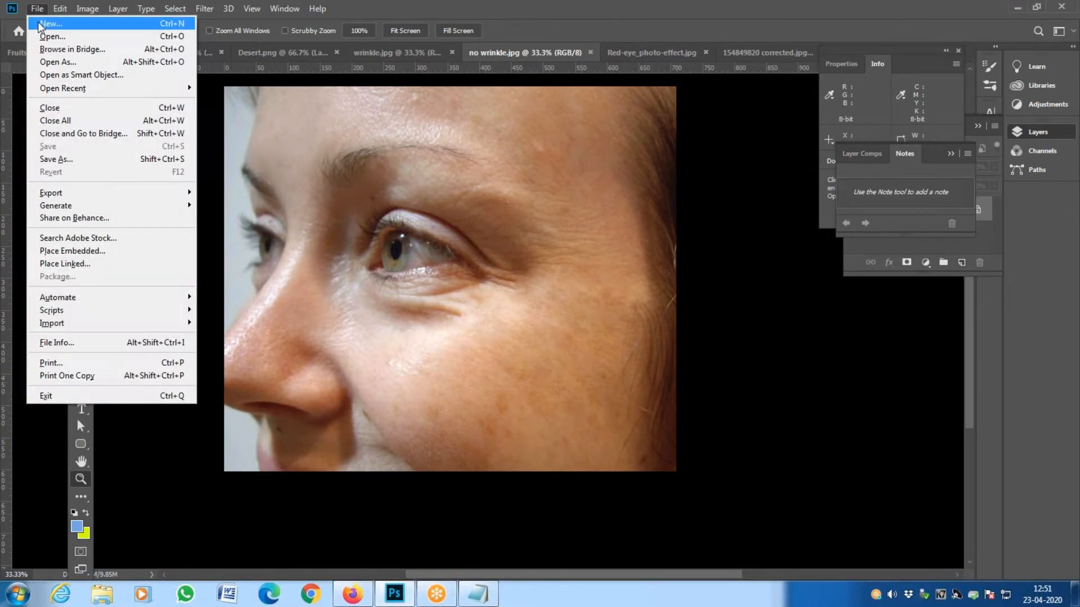
pyautogui.click(102, 26)
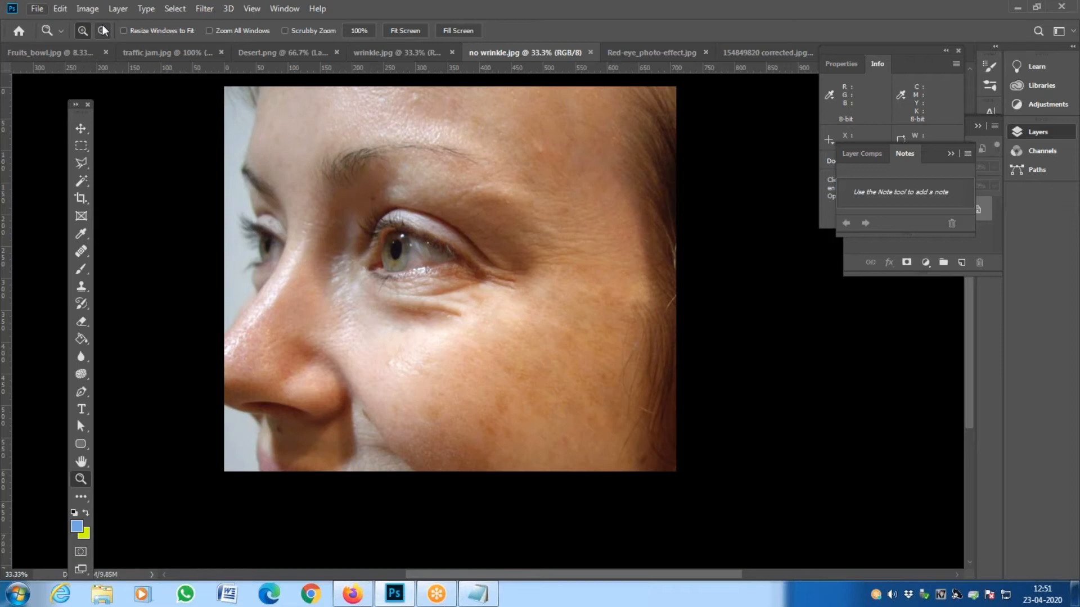
pyautogui.click(105, 29)
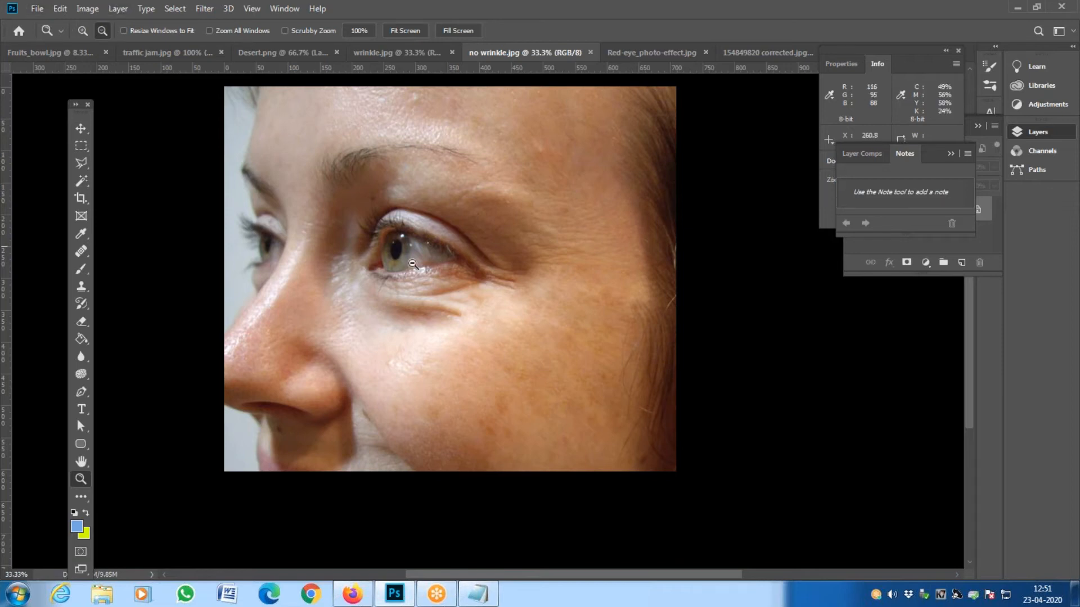
pyautogui.click(430, 280)
pyautogui.click(430, 280)
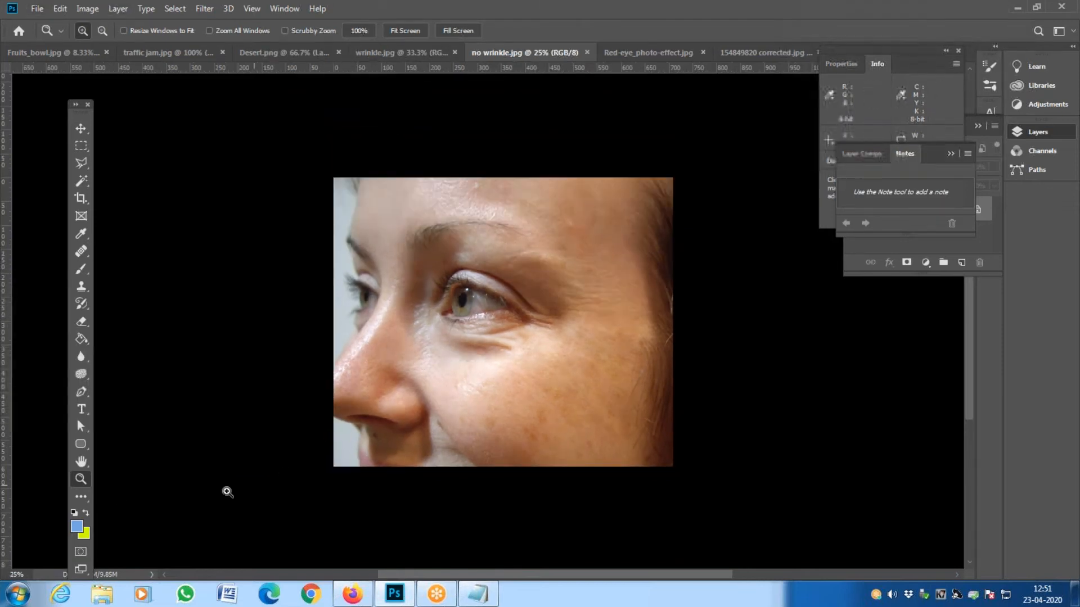
pyautogui.click(77, 527)
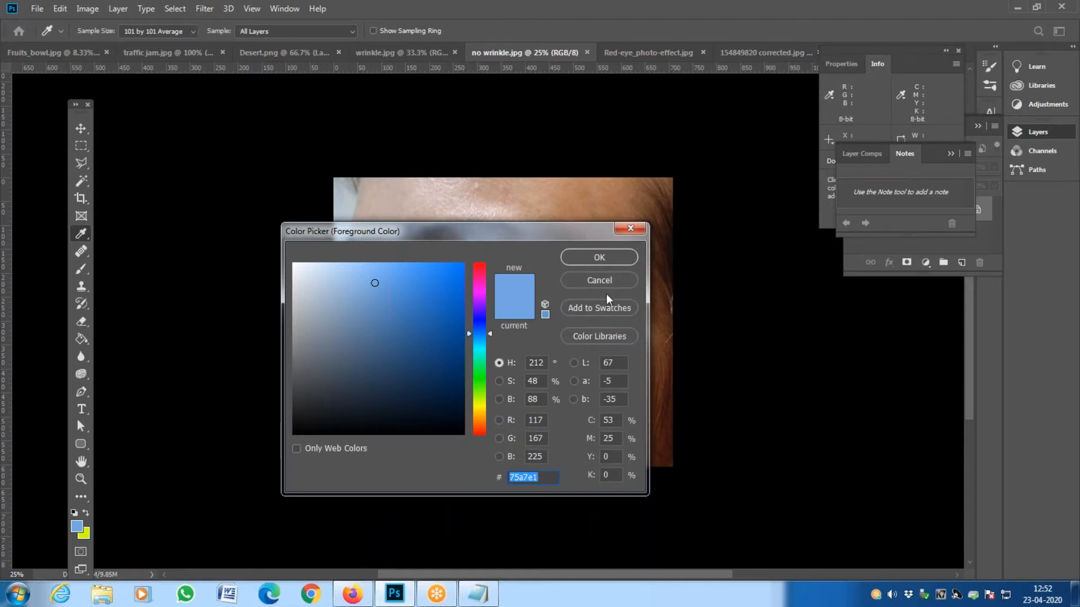
pyautogui.click(611, 276)
pyautogui.press('z')
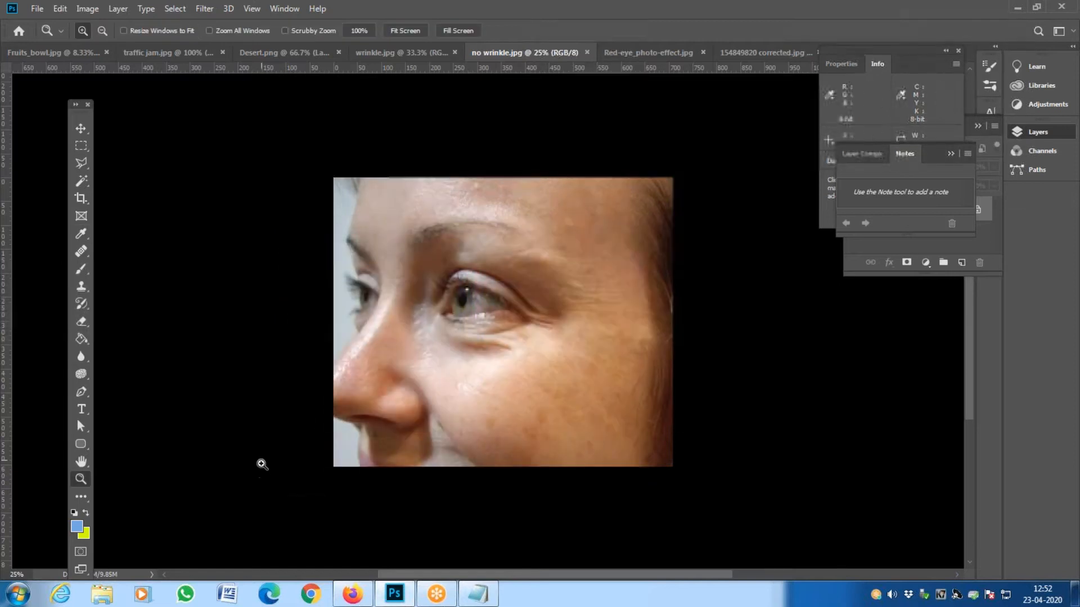
# - Examine the width, height and resolution units of no wrinkle.jpg in Image Size, keeping the dimensions in pixels
pyautogui.hotkey('ctrl', 'alt', 'i')
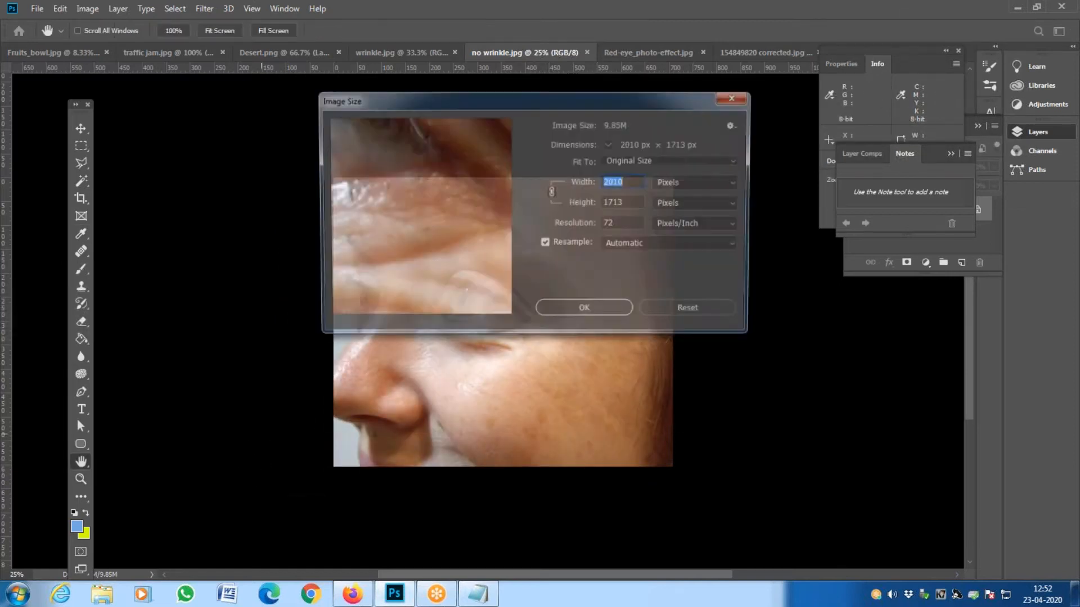
pyautogui.click(678, 185)
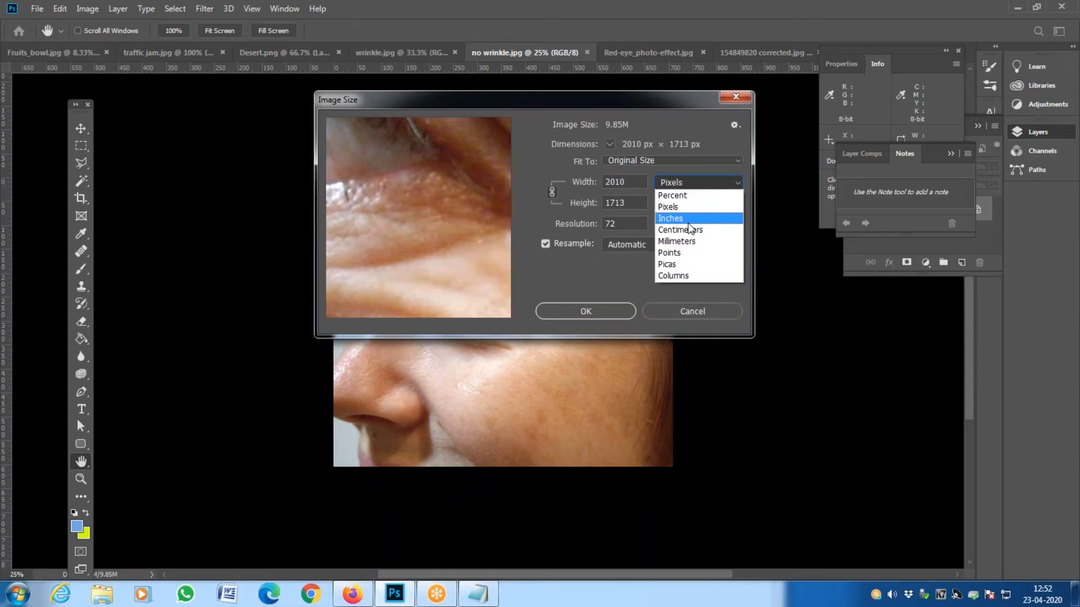
pyautogui.click(611, 122)
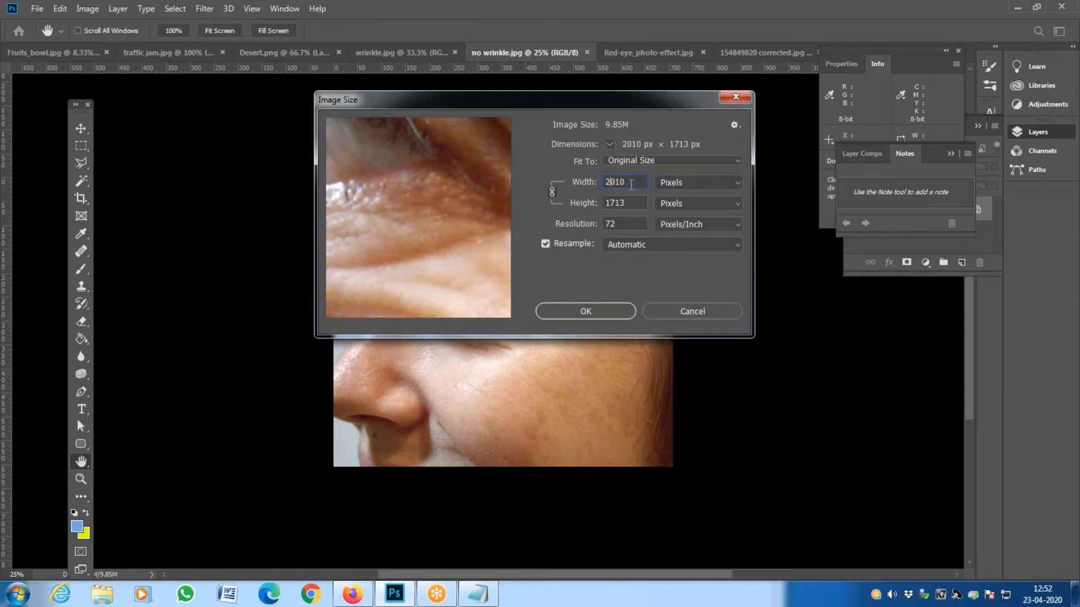
pyautogui.click(670, 183)
pyautogui.click(671, 208)
pyautogui.doubleClick(613, 223)
pyautogui.press('Return')
# - Create a new blank document 72 by 72 pixels at 72 pixels/inch in RGB colour with a white background
pyautogui.click(39, 9)
pyautogui.click(48, 23)
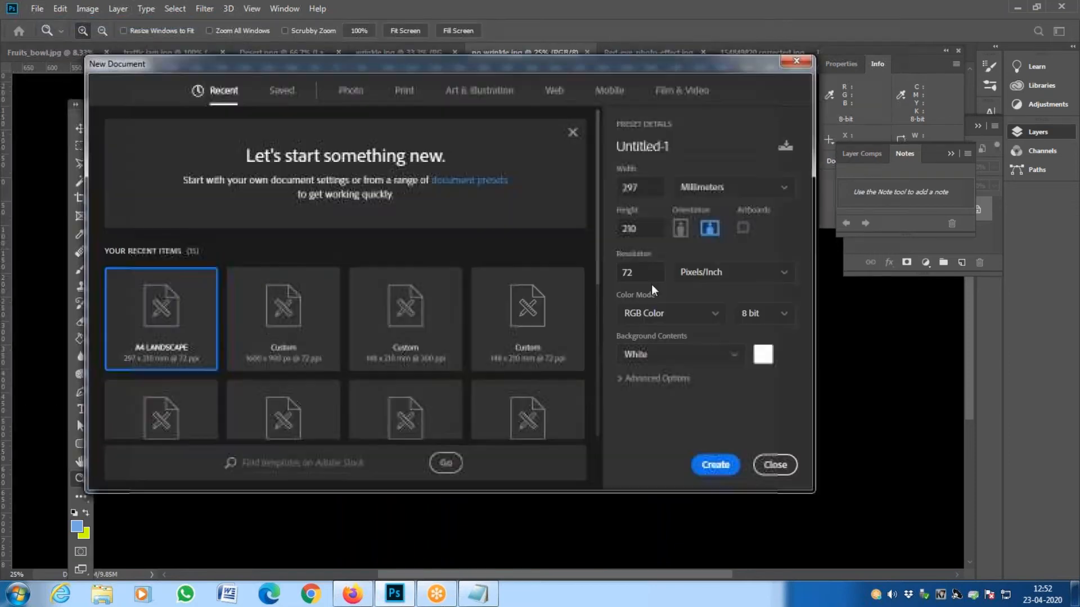
pyautogui.click(728, 187)
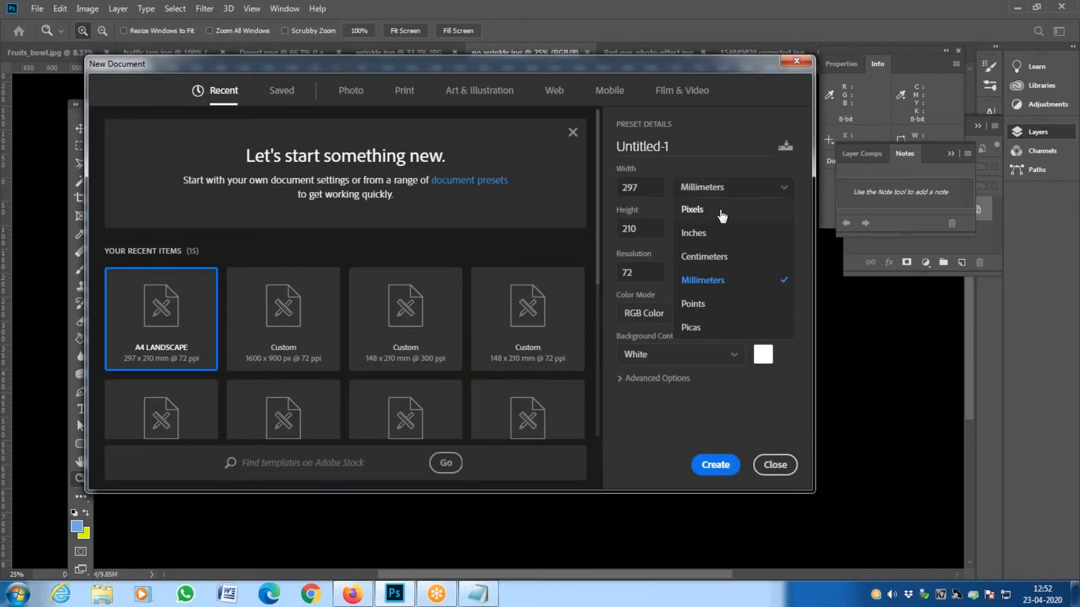
pyautogui.click(722, 211)
pyautogui.write('72')
pyautogui.press('Tab')
pyautogui.write('72')
pyautogui.press('Tab')
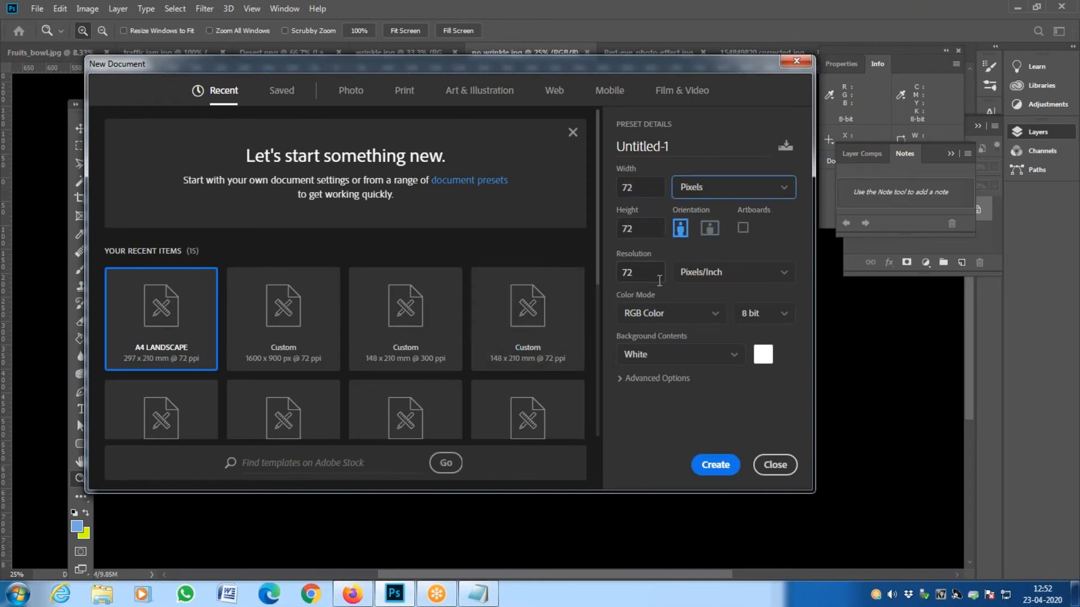
pyautogui.click(725, 467)
# - Check the blank document's dimensions and resolution in Image Size, and view its white canvas at 300% zoom
pyautogui.hotkey('ctrl', 'alt', 'i')
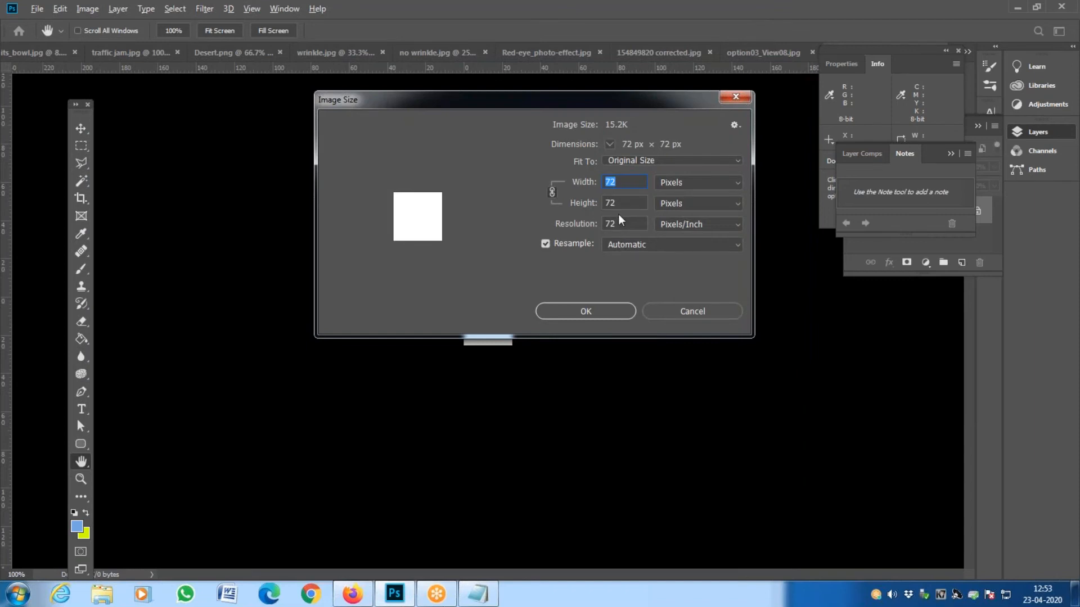
pyautogui.click(548, 311)
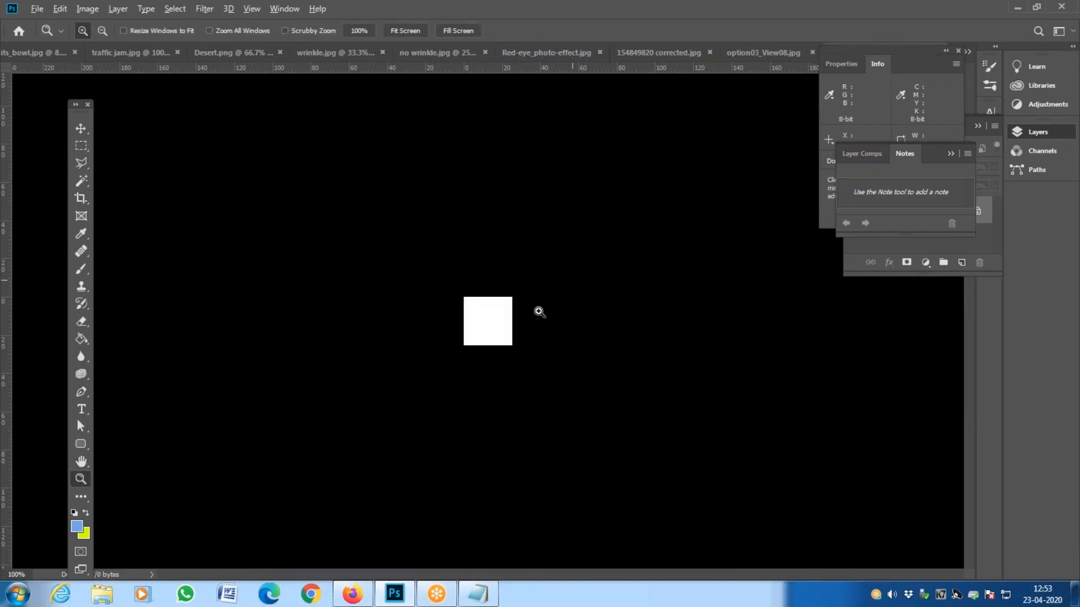
pyautogui.click(497, 338)
pyautogui.click(496, 338)
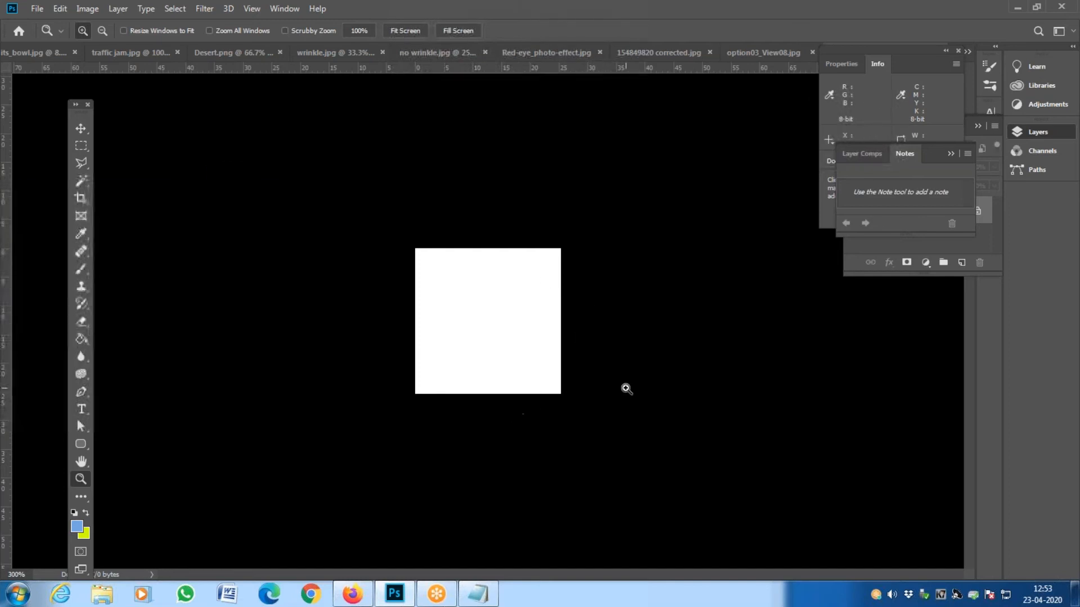
# - Open the Windows Calculator, multiply 72 by 72 to get the blank document's pixel count, and minimize the Calculator
pyautogui.press('super')
pyautogui.write('cal')
pyautogui.press('Return')
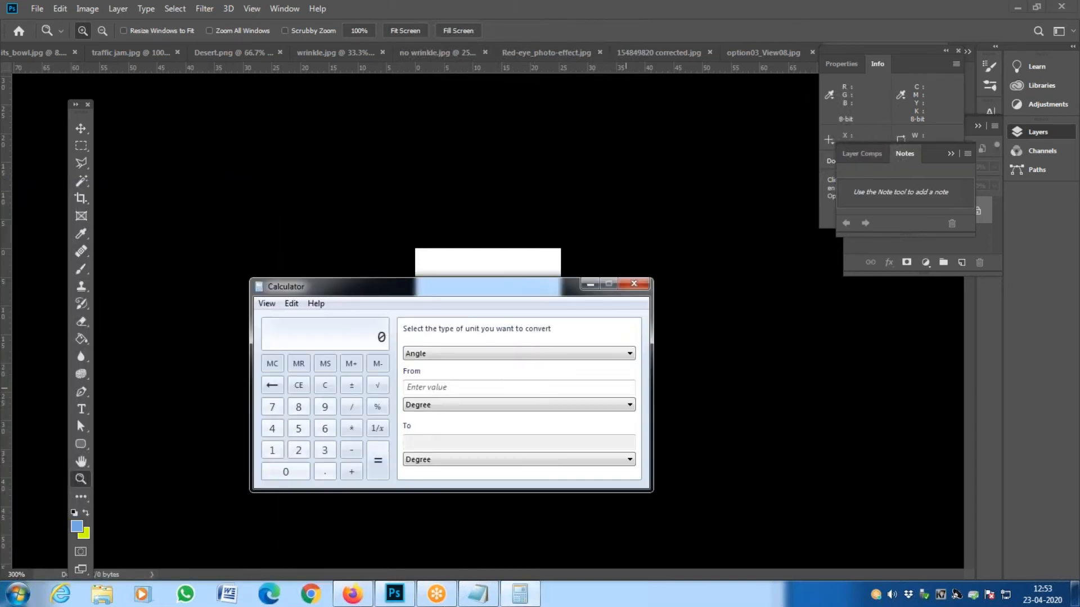
pyautogui.write('7272')
pyautogui.press('Return')
pyautogui.click(590, 284)
# - Compare the blank document's Image Size values with the pixel calculation in the Calculator
pyautogui.hotkey('ctrl', 'alt', 'i')
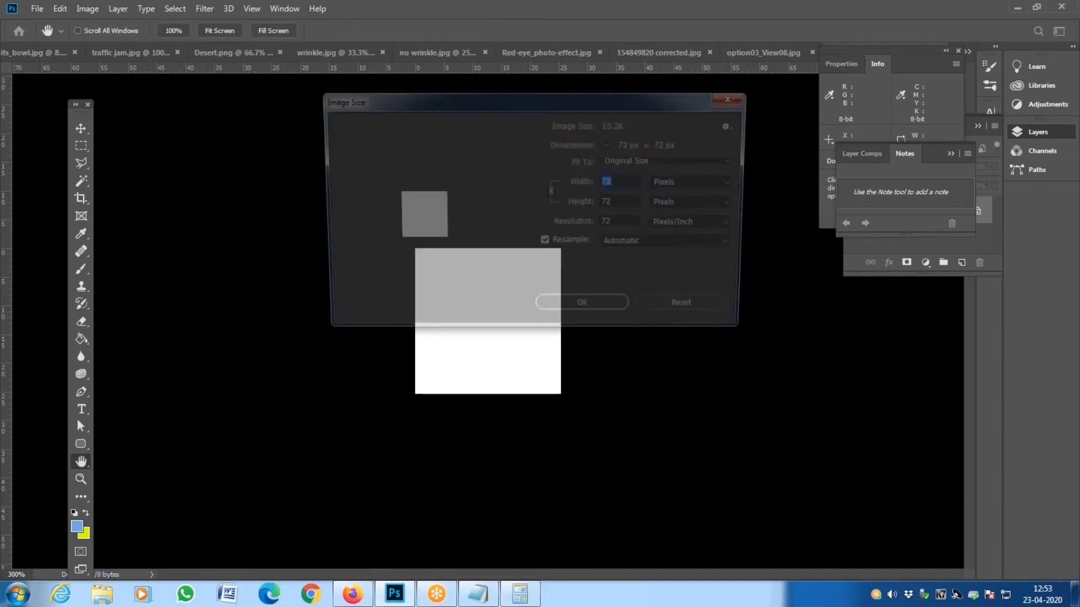
pyautogui.press('Escape')
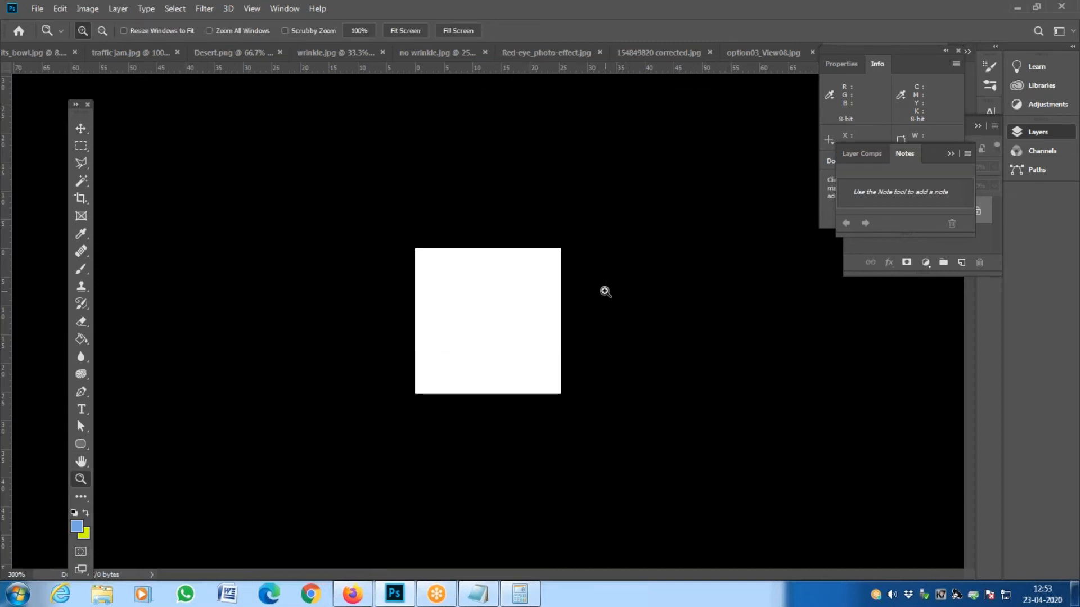
pyautogui.click(533, 601)
pyautogui.click(591, 284)
# - View 154849820 corrected.jpg and cycle through all open images until back at the blank 72-pixel document
pyautogui.click(650, 53)
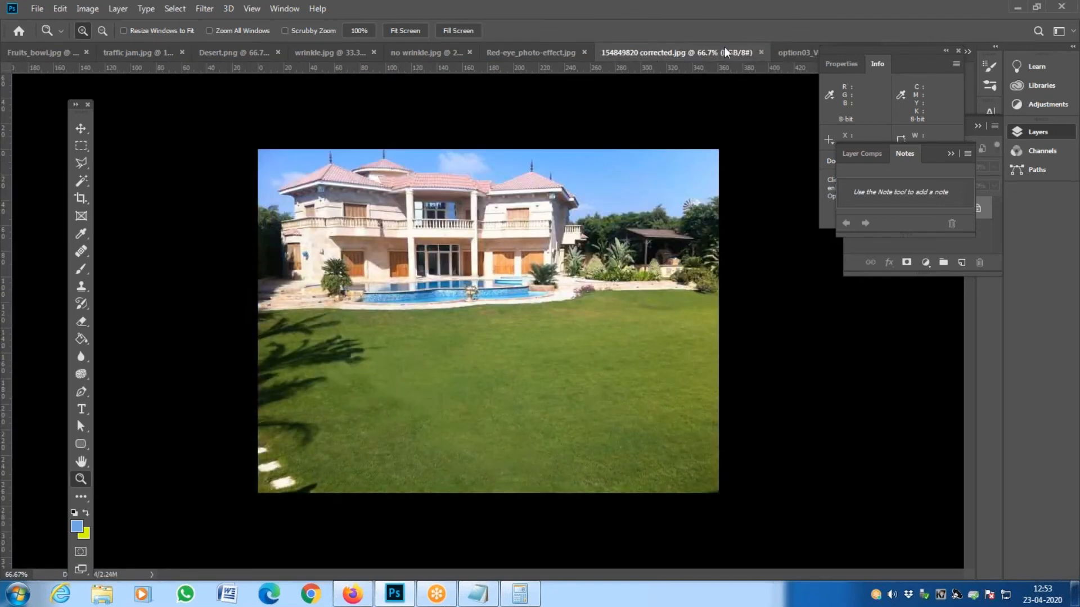
pyautogui.click(217, 53)
pyautogui.click(132, 50)
pyautogui.hotkey('ctrl', 'Tab')
pyautogui.hotkey('ctrl', 'Tab')
pyautogui.hotkey('ctrl', 'Tab')
pyautogui.hotkey('ctrl', 'Tab')
pyautogui.hotkey('ctrl', 'Tab')
pyautogui.hotkey('ctrl', 'Tab')
pyautogui.hotkey('ctrl', 'Tab')
pyautogui.hotkey('ctrl', 'Tab')
pyautogui.hotkey('ctrl', 'Tab')
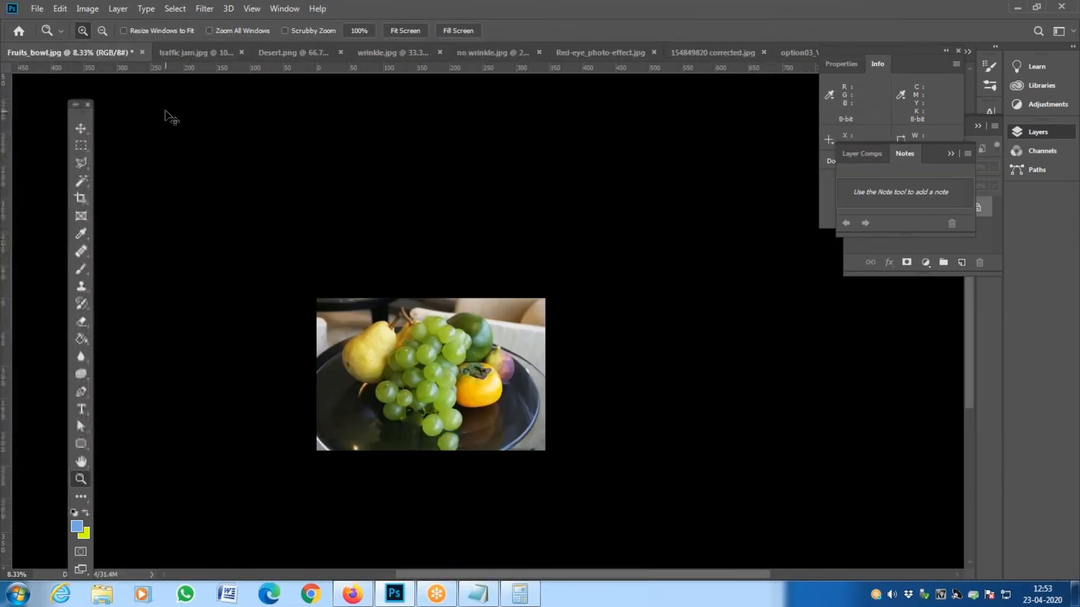
pyautogui.hotkey('ctrl', 'Tab')
pyautogui.hotkey('ctrl', 'Tab')
pyautogui.hotkey('ctrl', 'Tab')
pyautogui.hotkey('ctrl', 'Tab')
pyautogui.hotkey('ctrl', 'Tab')
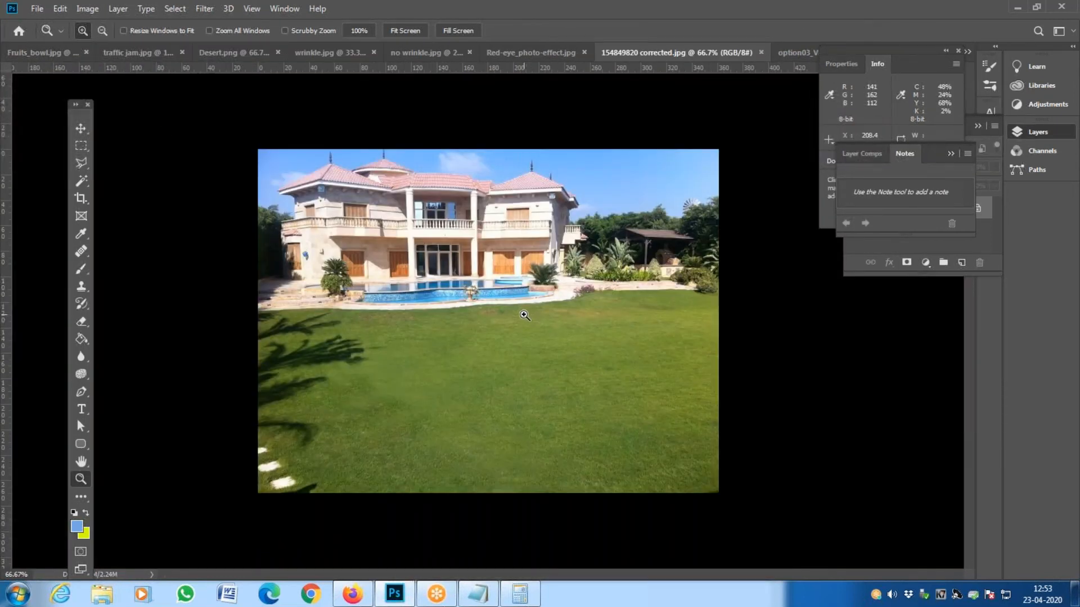
pyautogui.hotkey('ctrl', 'Tab')
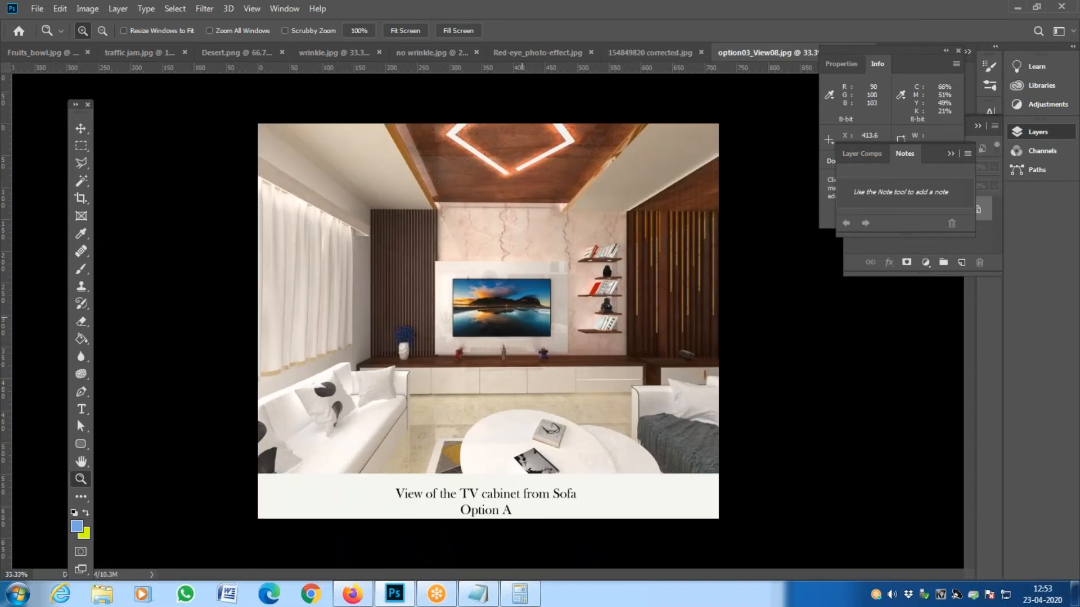
pyautogui.hotkey('ctrl', 'Tab')
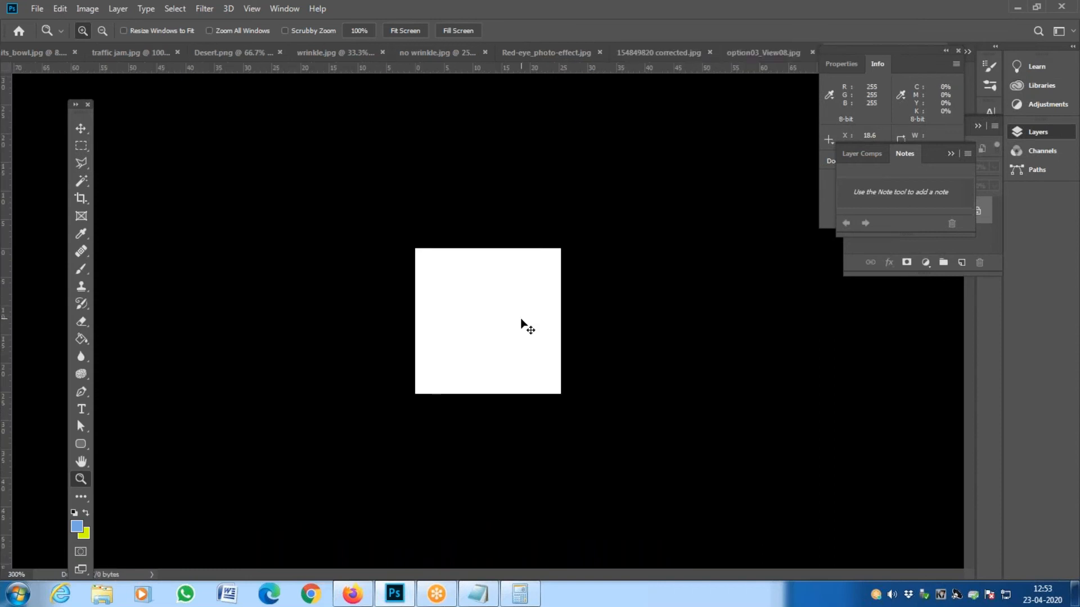
# - Switch to Red-eye_photo-effect.jpg and zoom it out to 100% to show the whole portrait
pyautogui.hotkey('ctrl', 'Tab')
pyautogui.hotkey('ctrl', 'Tab')
pyautogui.hotkey('ctrl', 'Tab')
pyautogui.hotkey('ctrl', 'Tab')
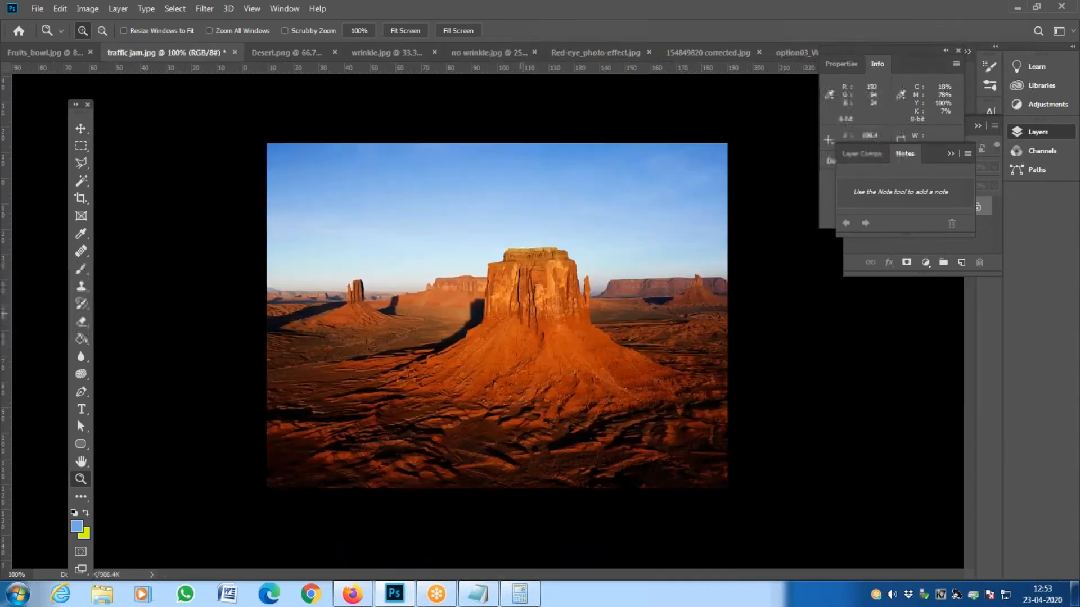
pyautogui.hotkey('ctrl', 'Tab')
pyautogui.hotkey('ctrl', 'Tab')
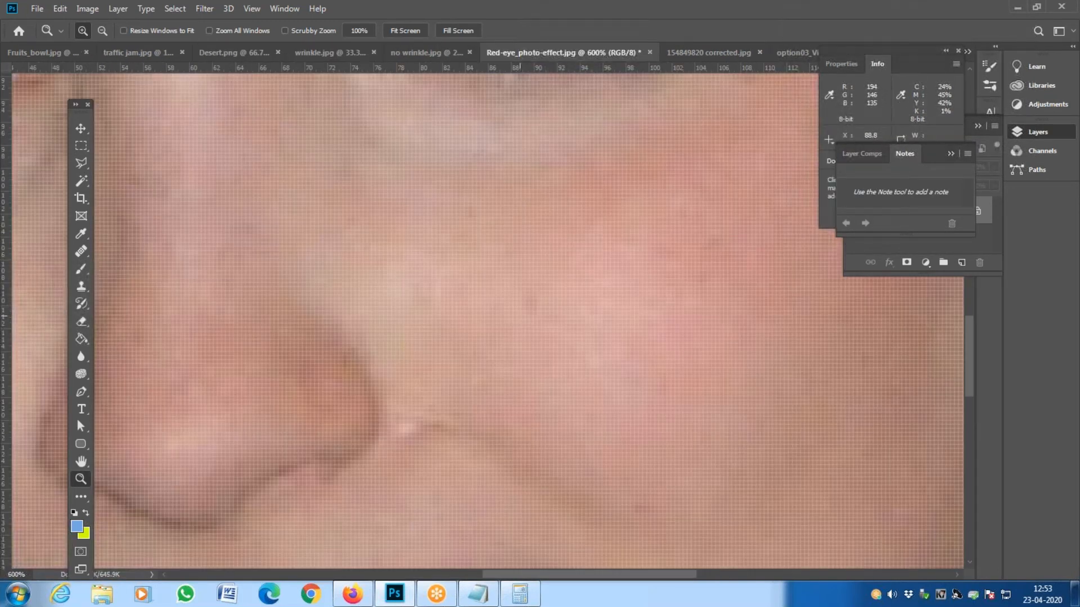
pyautogui.keyDown('alt'); pyautogui.click(514, 324); pyautogui.keyUp('alt')
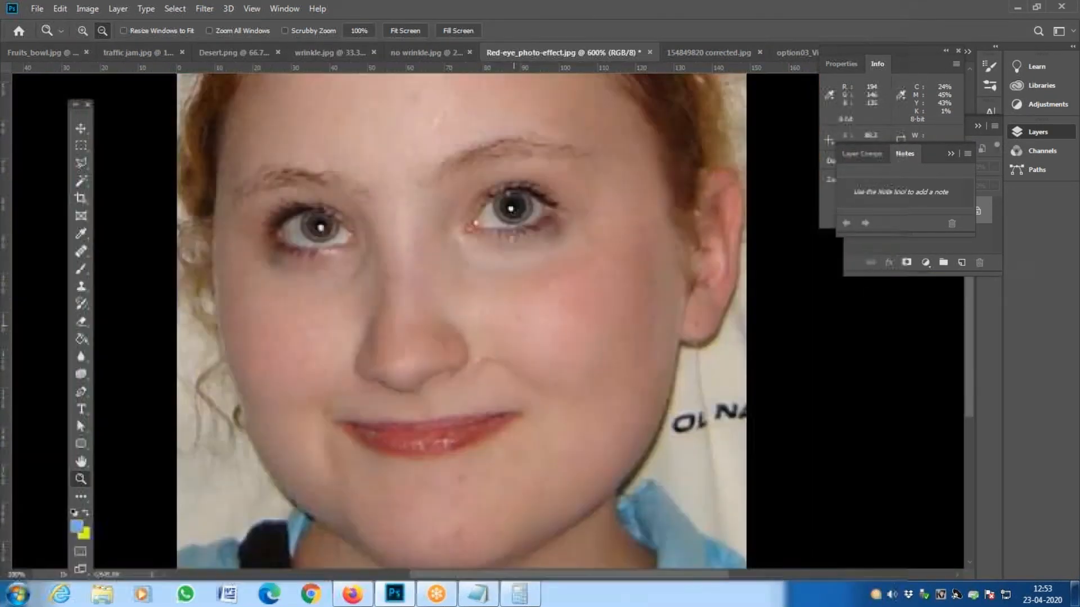
pyautogui.keyDown('alt'); pyautogui.click(513, 323); pyautogui.keyUp('alt')
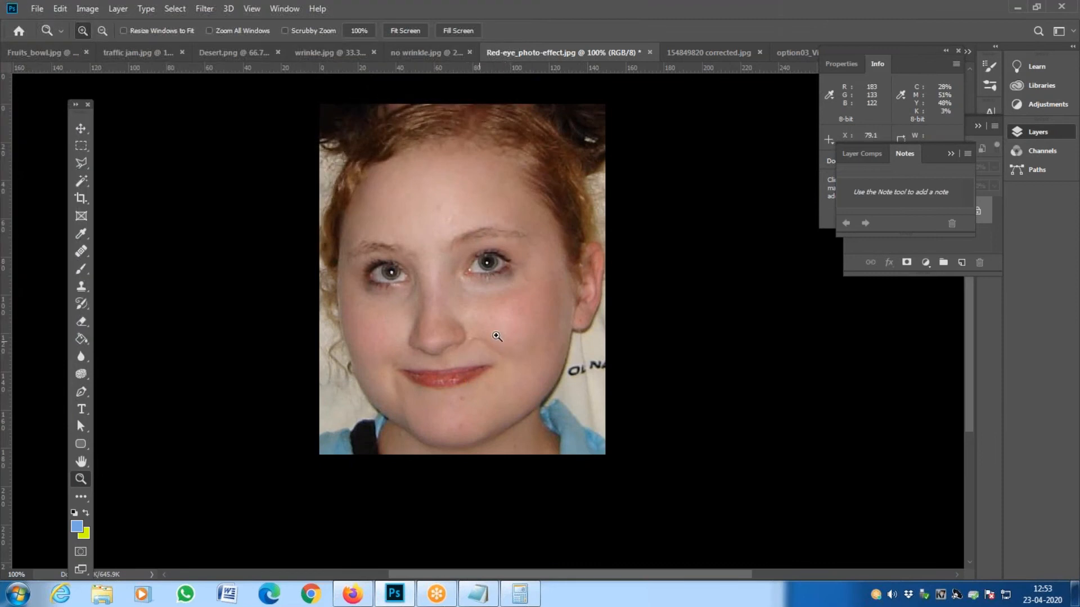
# - Inspect the cheek's pixel grid in Red-eye_photo-effect.jpg at 800% zoom and return to 100%
pyautogui.click(526, 329)
pyautogui.moveTo(527, 330); pyautogui.dragTo(453, 326)
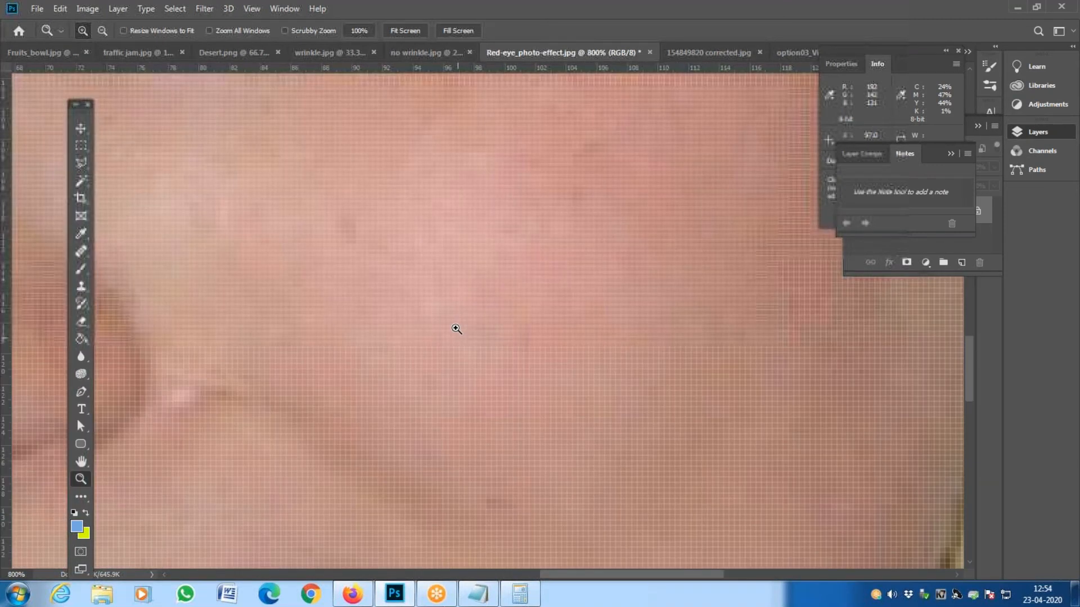
pyautogui.keyDown('alt'); pyautogui.click(460, 291); pyautogui.keyUp('alt')
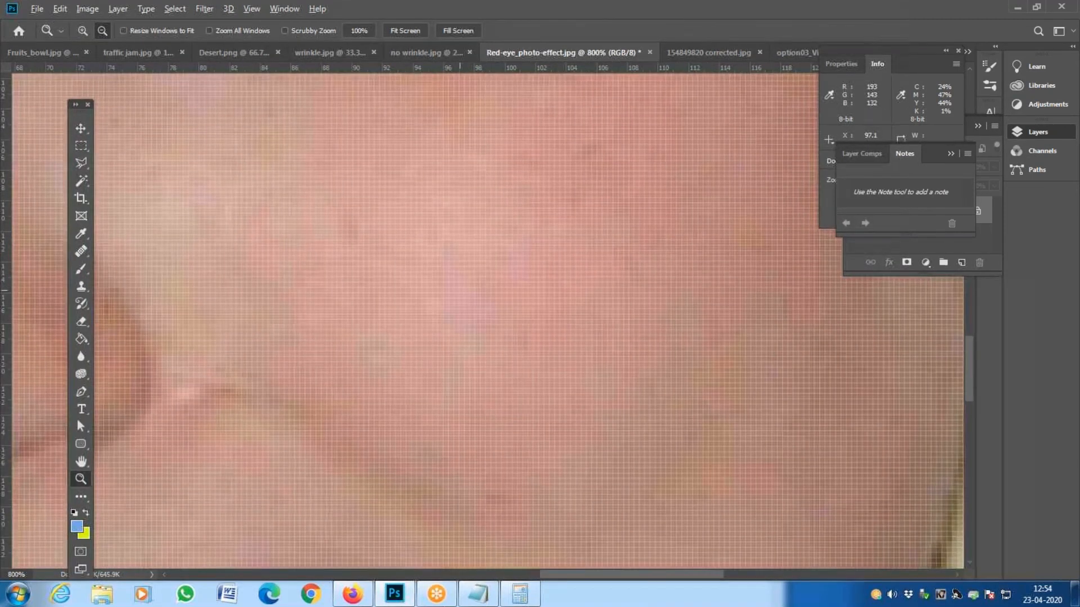
pyautogui.keyDown('alt'); pyautogui.click(460, 291); pyautogui.keyUp('alt')
pyautogui.keyDown('alt'); pyautogui.click(460, 290); pyautogui.keyUp('alt')
pyautogui.keyDown('alt'); pyautogui.click(460, 291); pyautogui.keyUp('alt')
pyautogui.keyDown('alt'); pyautogui.click(460, 290); pyautogui.keyUp('alt')
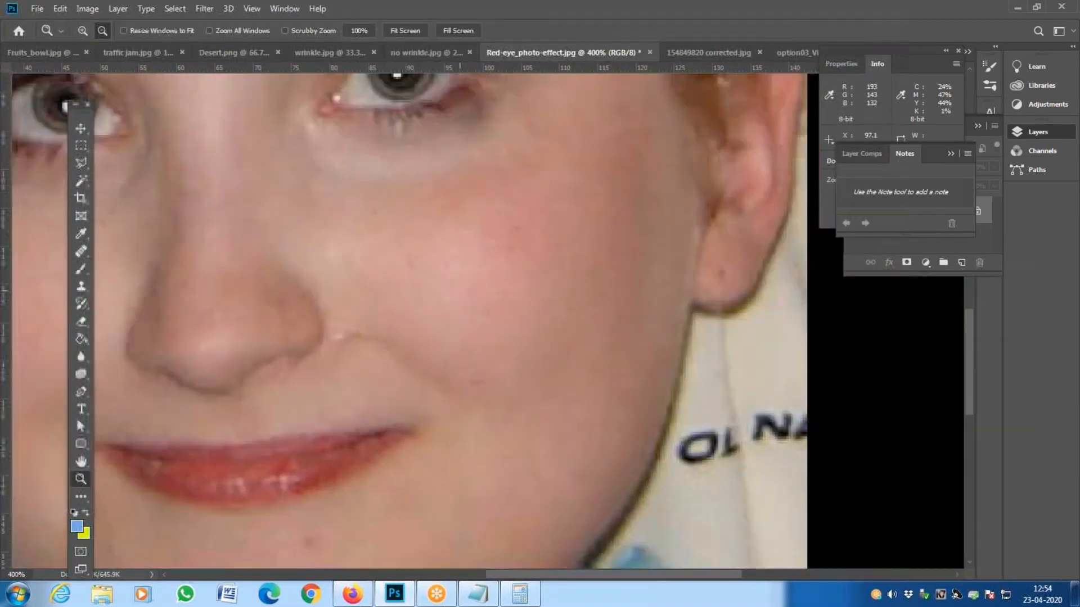
pyautogui.keyDown('alt'); pyautogui.click(467, 300); pyautogui.keyUp('alt')
pyautogui.keyDown('alt'); pyautogui.click(506, 342); pyautogui.keyUp('alt')
# - Try to resize Red-eye_photo-effect.jpg to 72 by 72 pixels in Image Size
pyautogui.hotkey('ctrl', 'alt', 'i')
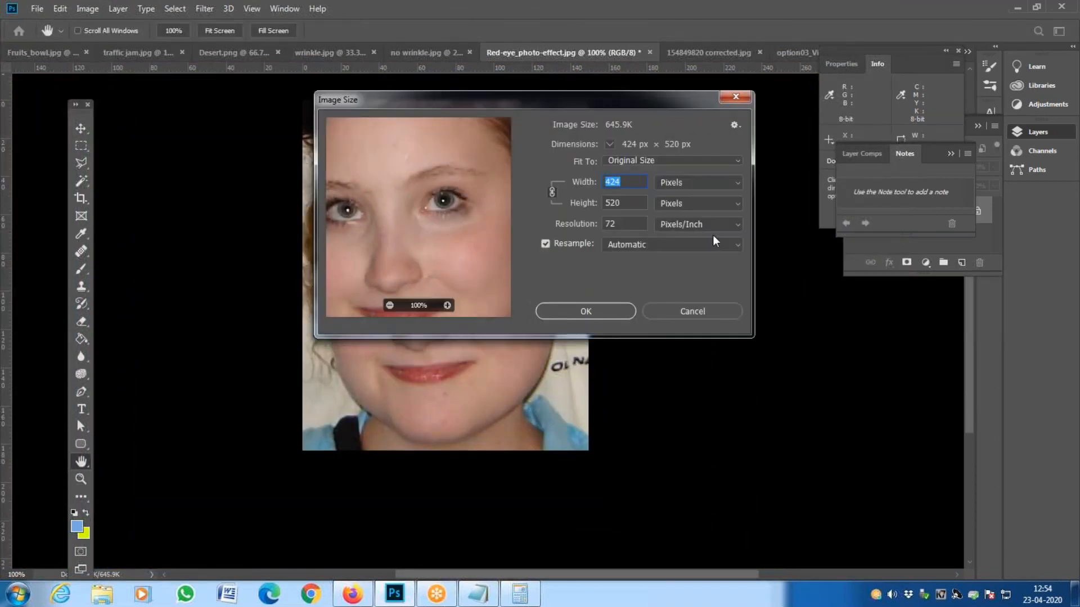
pyautogui.write('72')
pyautogui.press('Tab')
pyautogui.write('7')
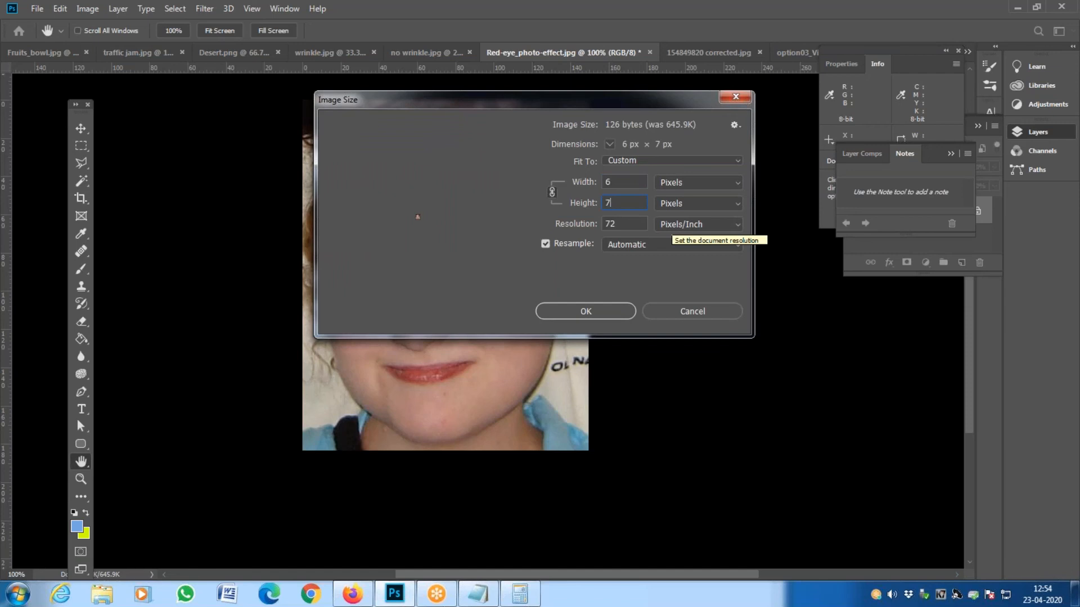
pyautogui.write('2')
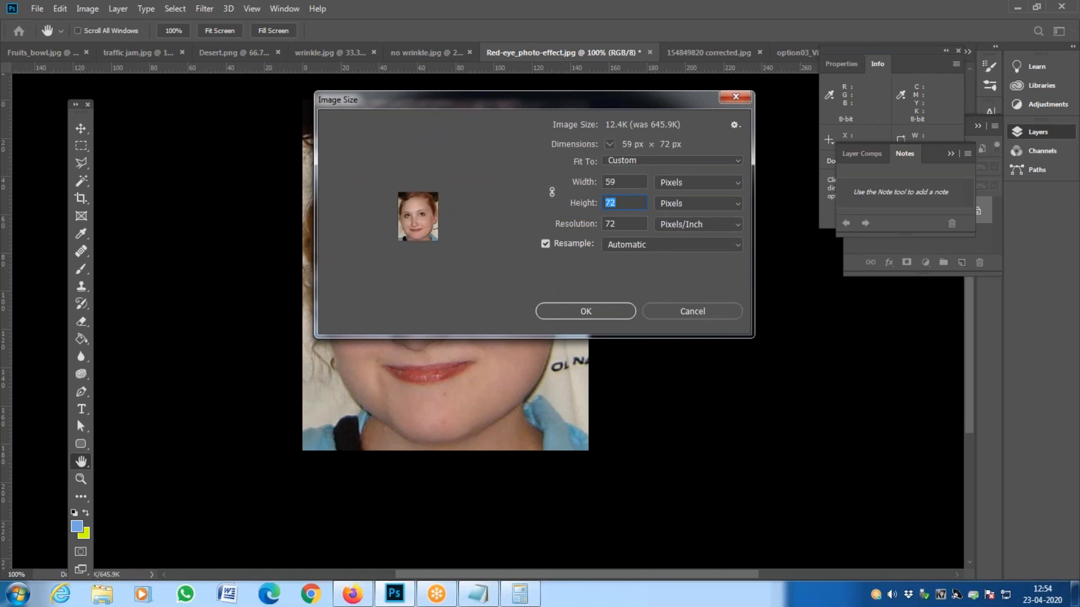
pyautogui.press('Escape')
pyautogui.press('z')
# - Set the canvas size of Red-eye_photo-effect.jpg to 72 by 72 pixels, accepting the clipping
pyautogui.hotkey('ctrl', 'alt', 'c')
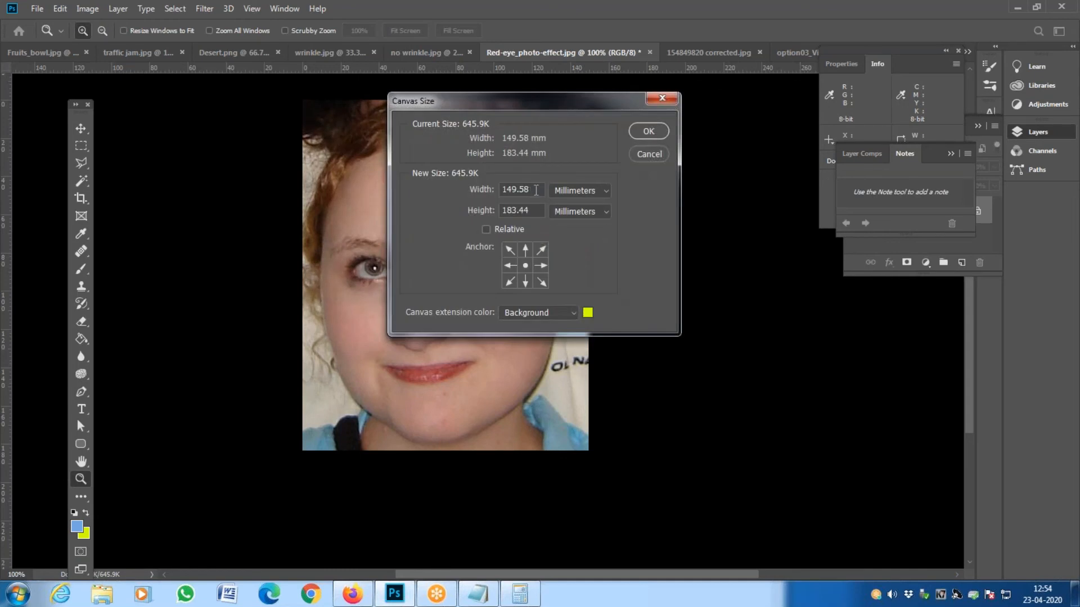
pyautogui.click(580, 190)
pyautogui.click(571, 217)
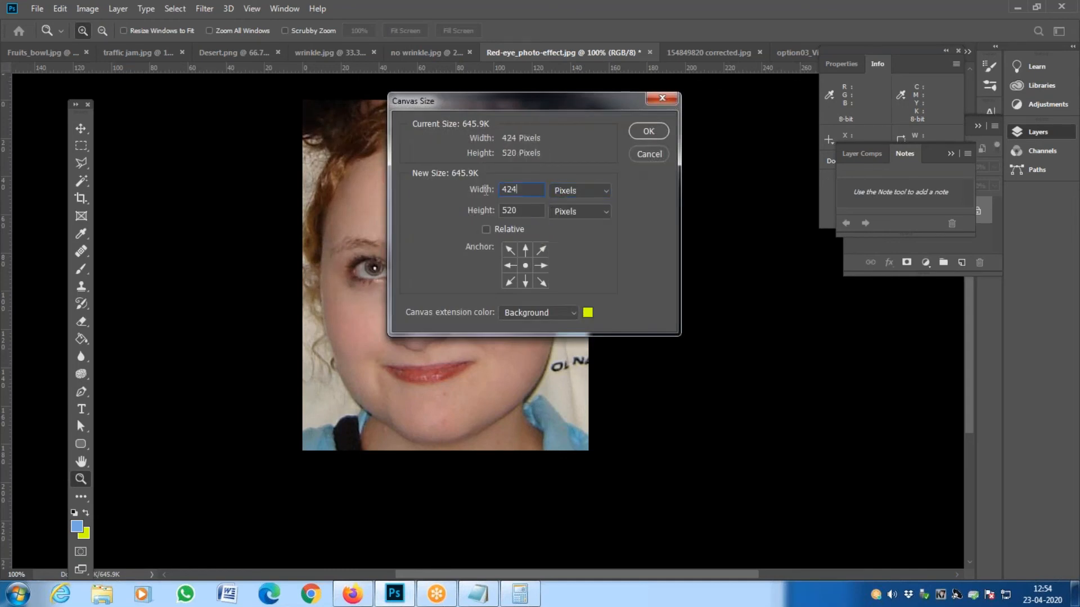
pyautogui.write('72')
pyautogui.press('Tab')
pyautogui.write('72')
pyautogui.press('Return')
pyautogui.press('Return')
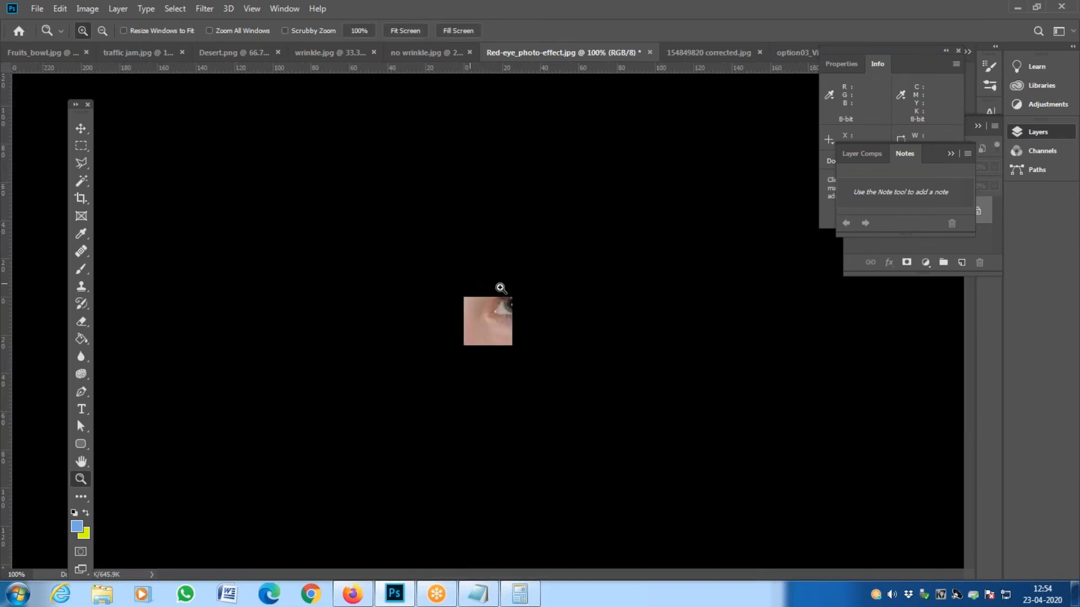
# - Examine the pixel grid of the cropped eye image at 700% zoom and zoom back out to 400%
pyautogui.click(491, 334)
pyautogui.click(491, 335)
pyautogui.click(491, 335)
pyautogui.click(416, 435)
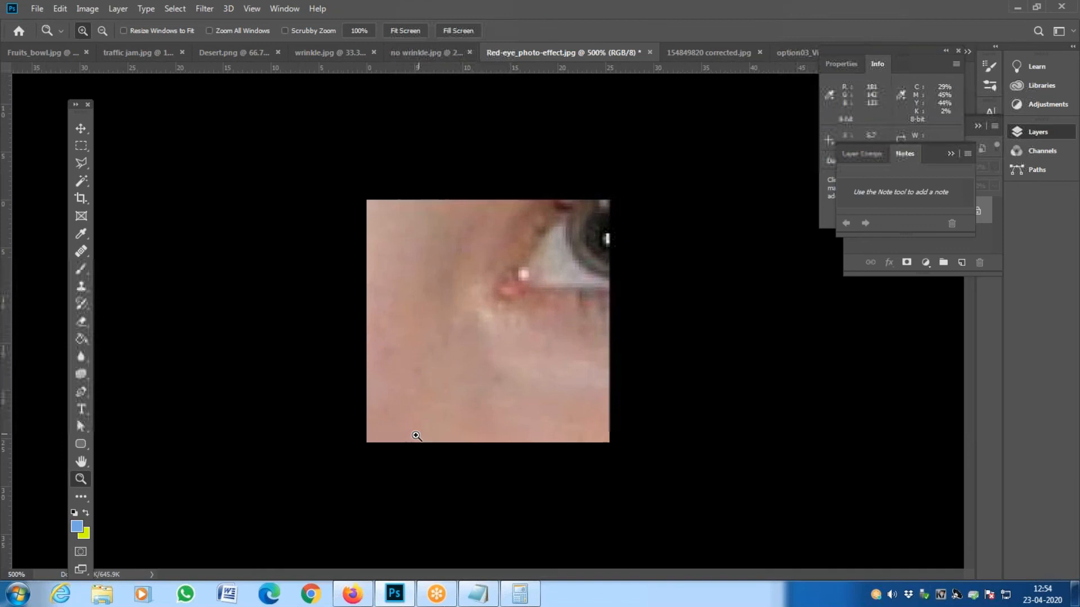
pyautogui.click(416, 436)
pyautogui.click(405, 443)
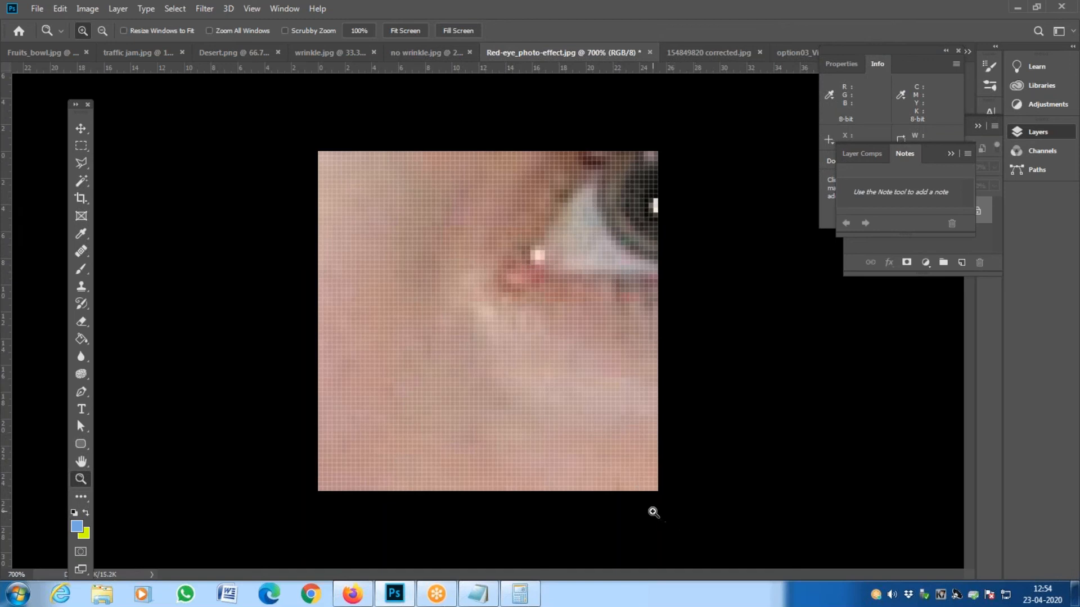
pyautogui.keyDown('alt'); pyautogui.click(586, 437); pyautogui.keyUp('alt')
pyautogui.keyDown('alt'); pyautogui.click(589, 436); pyautogui.keyUp('alt')
pyautogui.keyDown('alt'); pyautogui.click(589, 436); pyautogui.keyUp('alt')
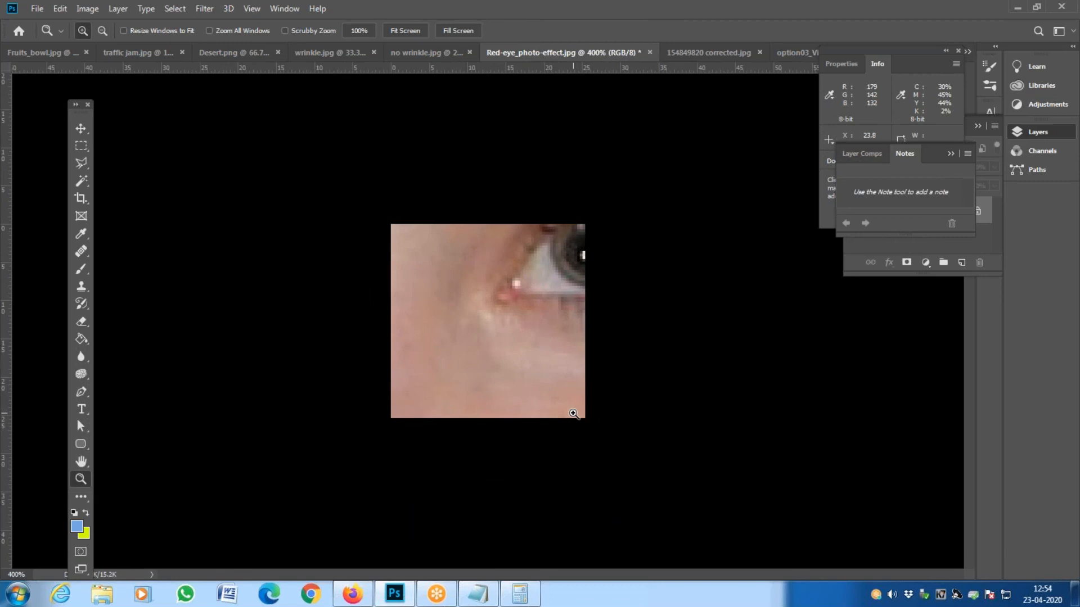
# - Magnify the cropped eye image to 700% and examine its individual pixels around the inner corner of the eye
pyautogui.click(425, 402)
pyautogui.click(415, 425)
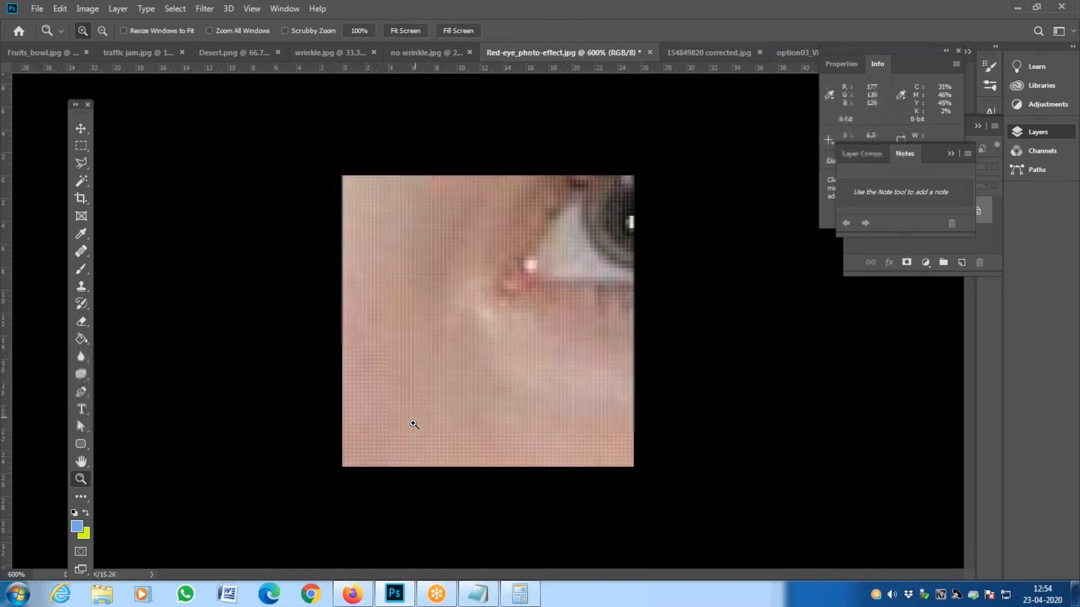
pyautogui.click(359, 512)
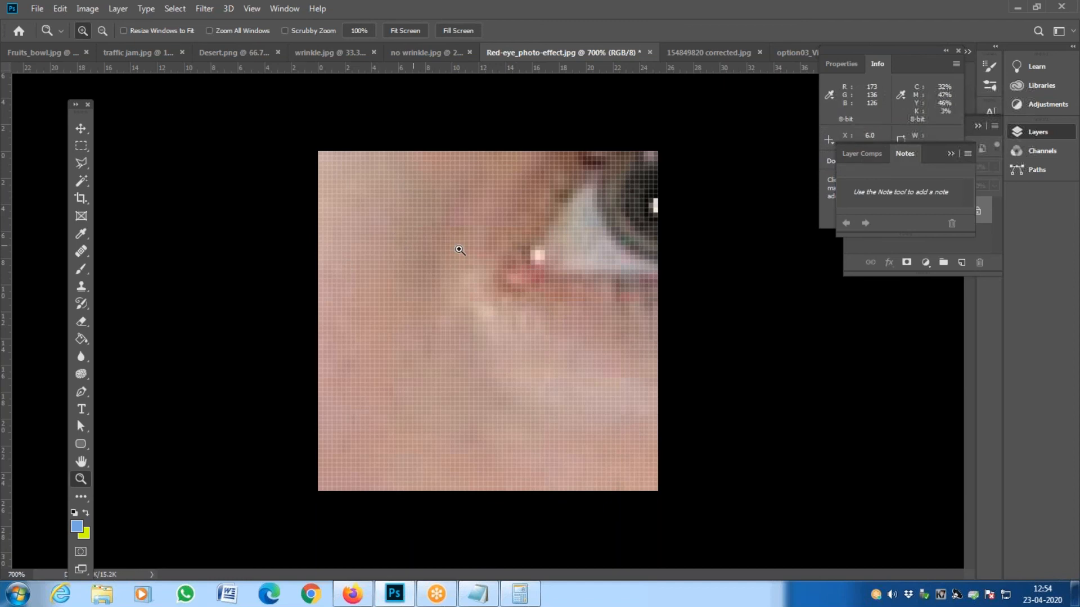
pyautogui.press('alt')
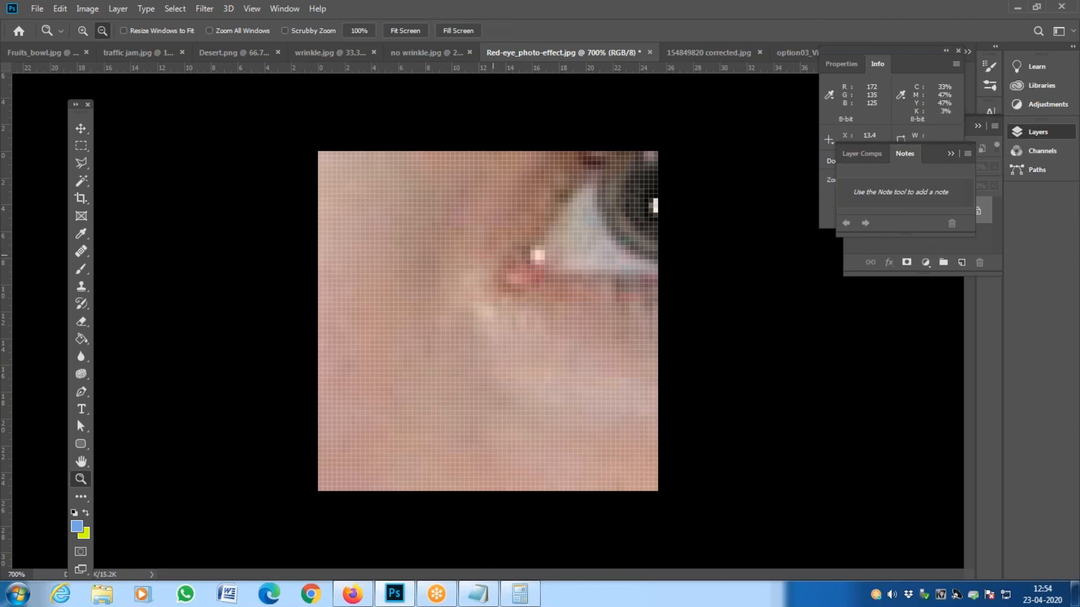
pyautogui.keyDown('alt'); pyautogui.click(539, 255); pyautogui.keyUp('alt')
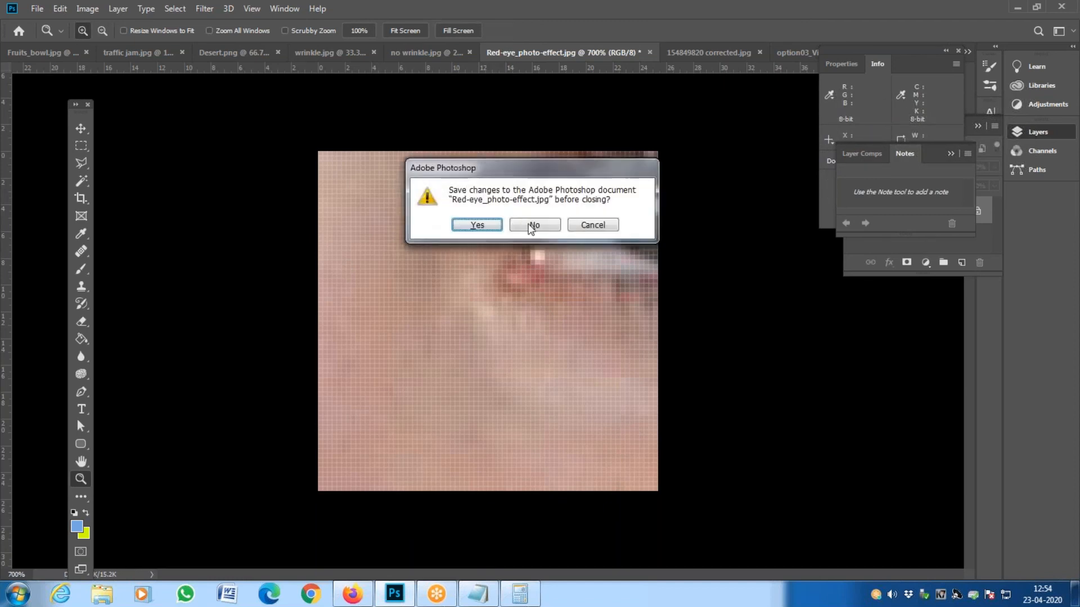
# - Close Red-eye_photo-effect.jpg without saving its changes, and close the Calculator window
pyautogui.click(534, 225)
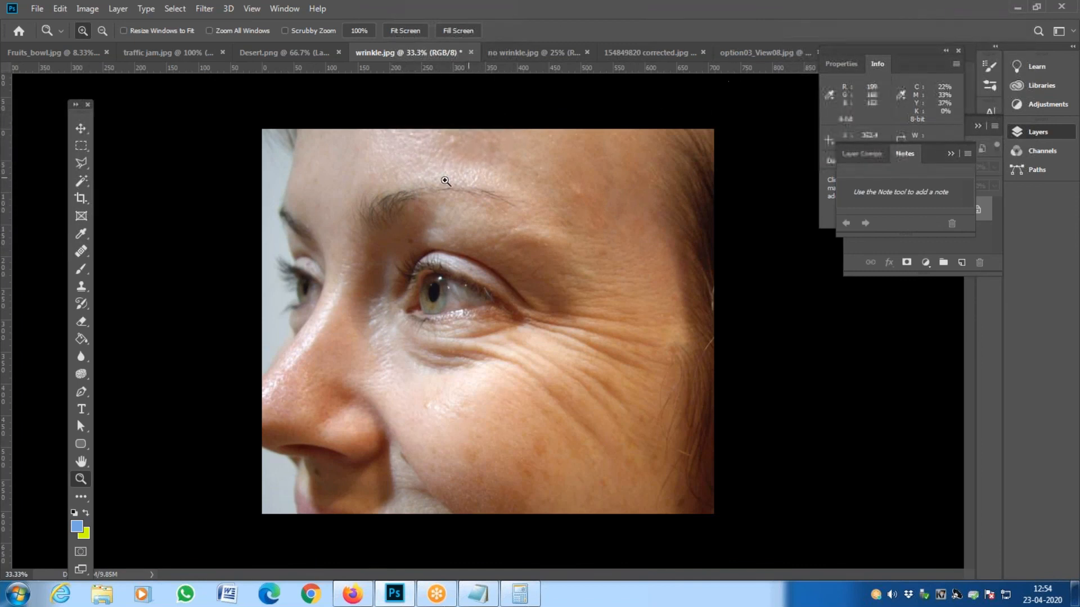
pyautogui.moveTo(485, 594)
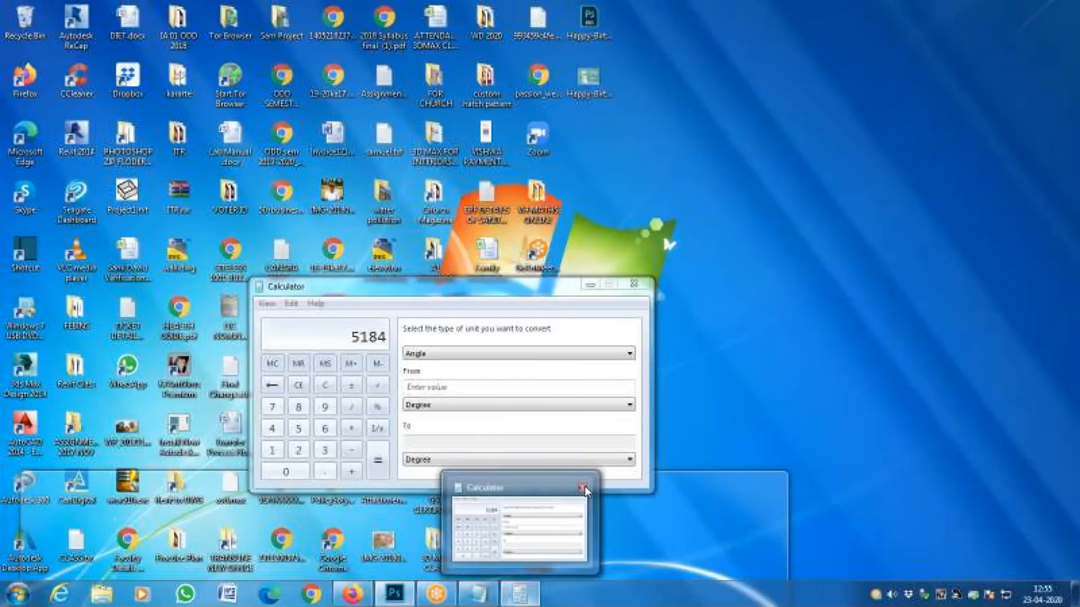
pyautogui.click(582, 487)
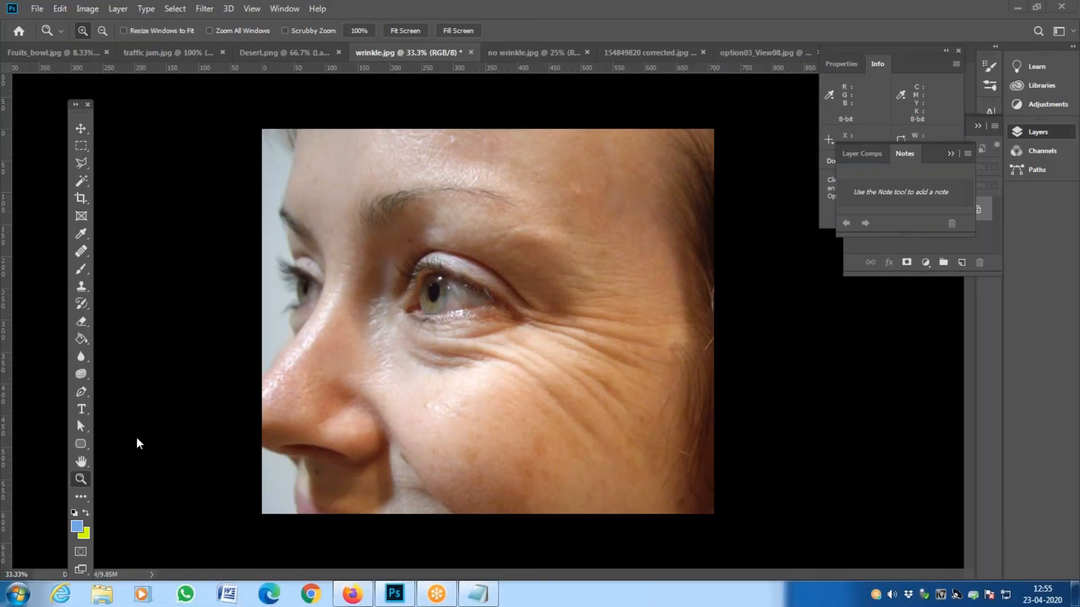